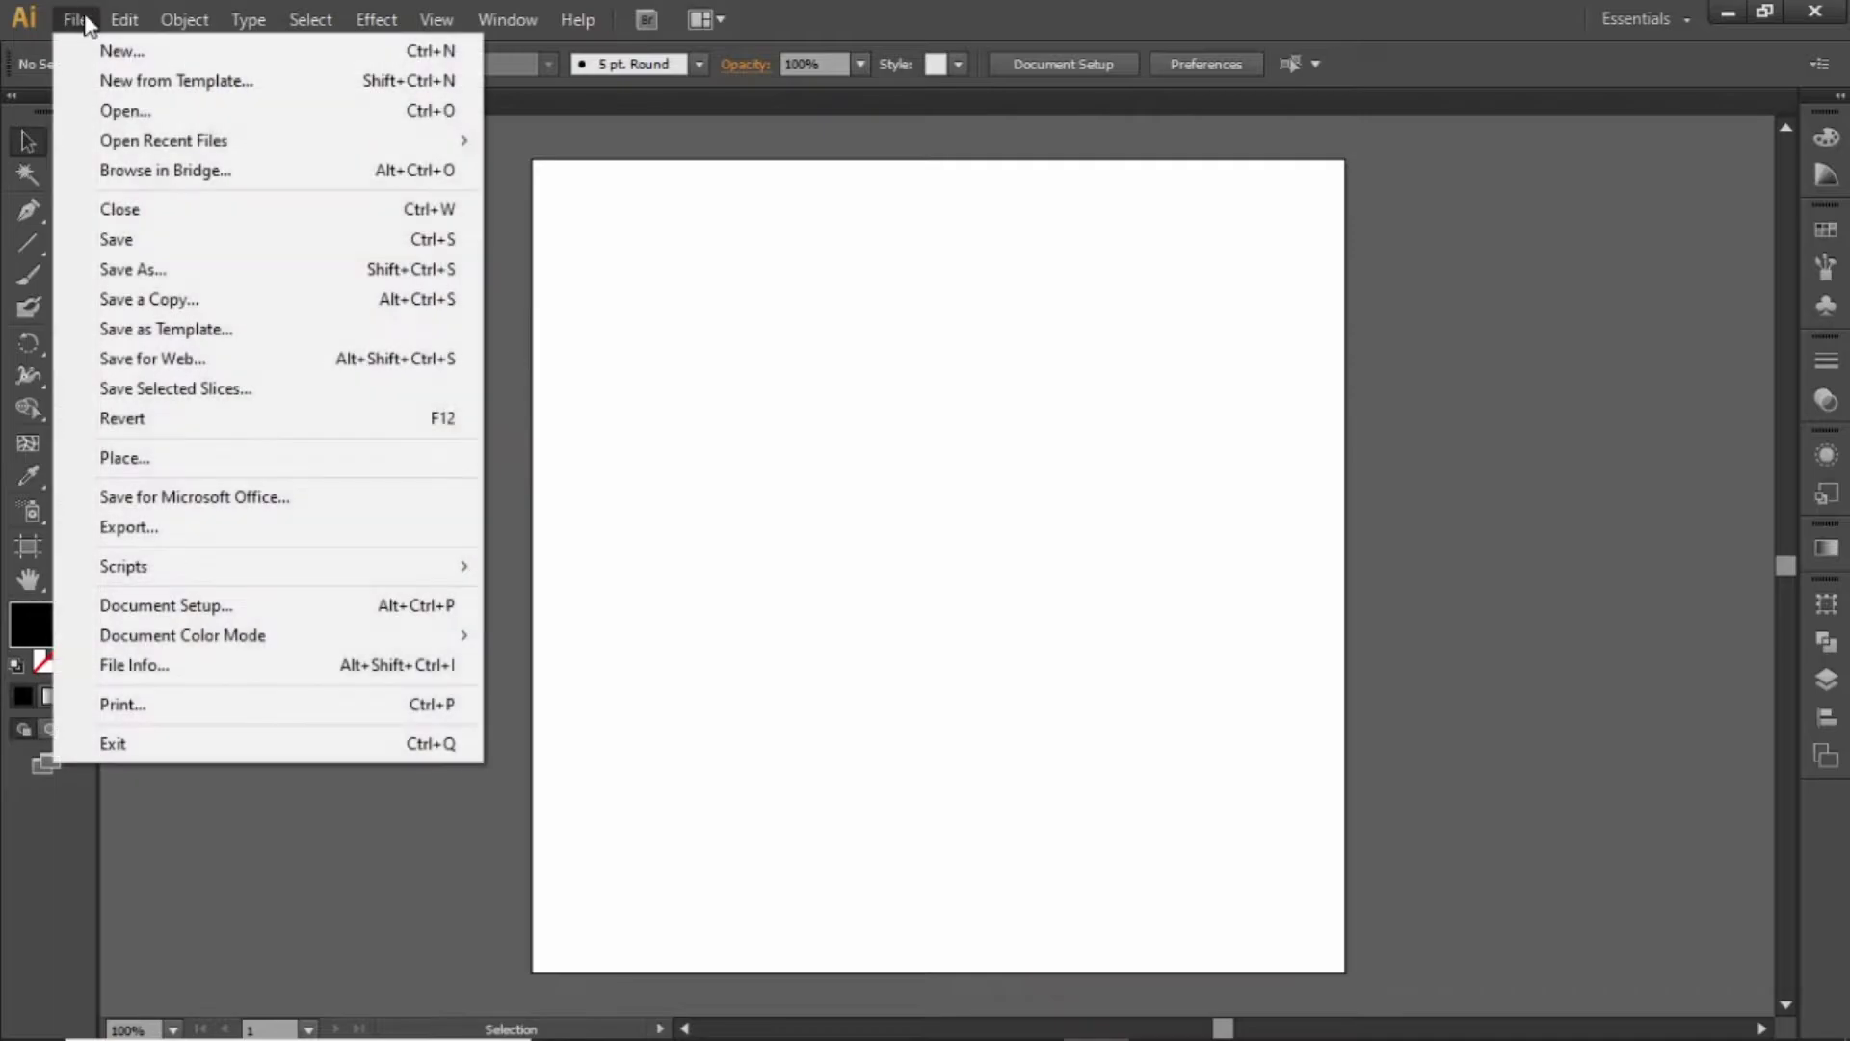
Step: Dismiss the New Document dialog without creating a file and pick the Rectangle tool
{"action": "left_click", "coordinate": [107, 50]}
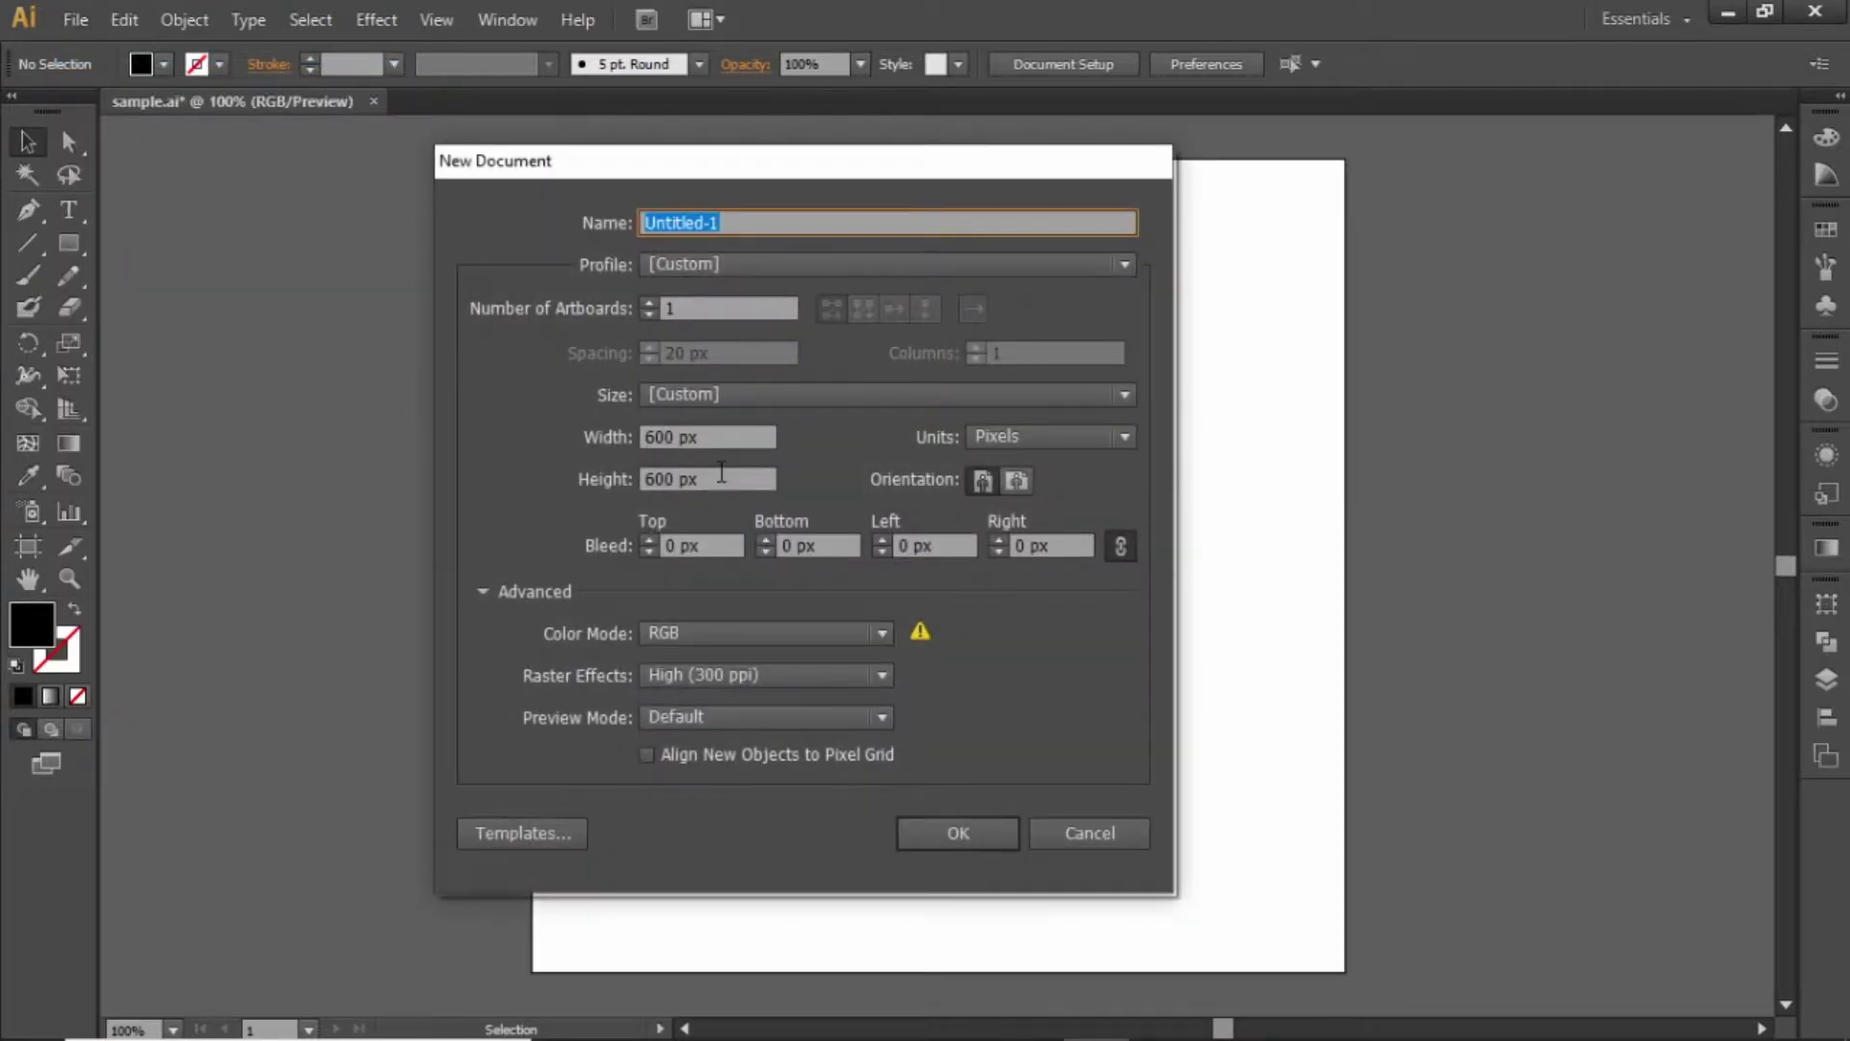
{"action": "left_click", "coordinate": [1092, 831]}
{"action": "left_click", "coordinate": [75, 243]}
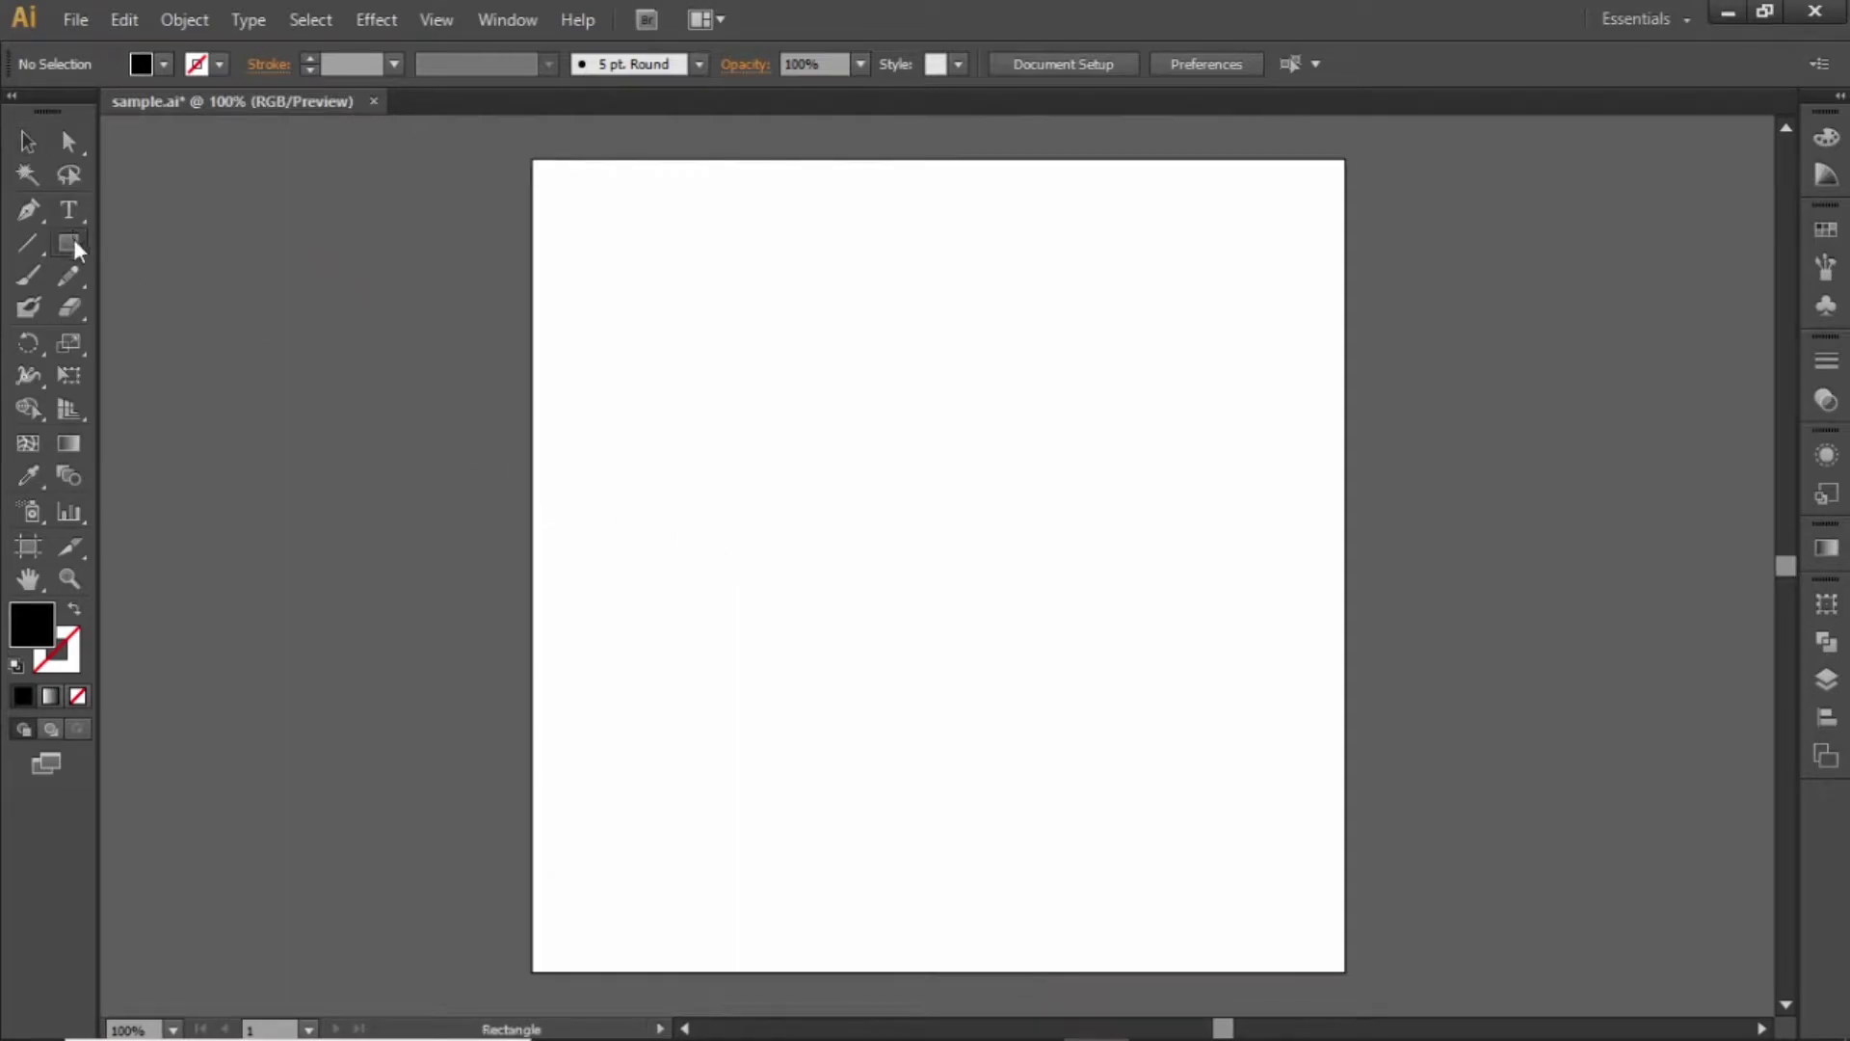
Step: Draw a 600×600 px rectangle over the artboard and fill it with the R=4 G=6 B=44 navy swatch
{"action": "left_click_drag", "start_coordinate": [533, 154], "coordinate": [1342, 969]}
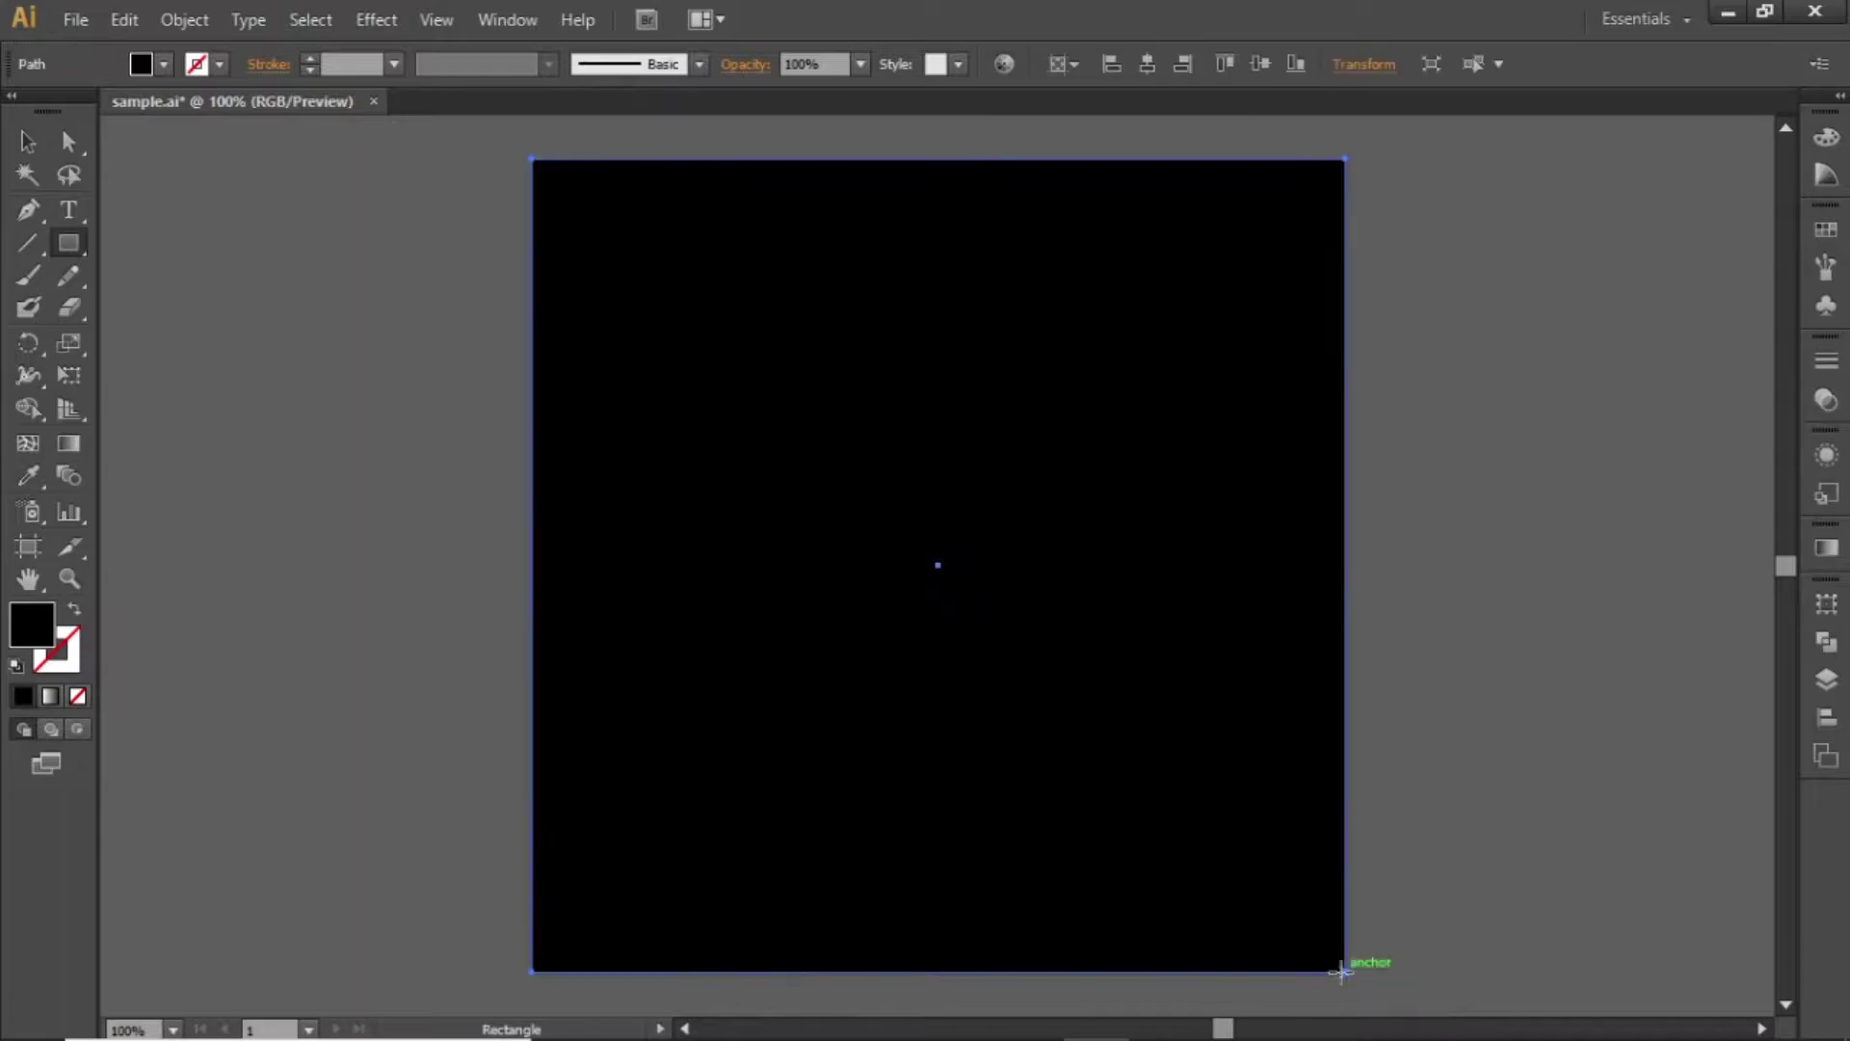
{"action": "key", "text": "v"}
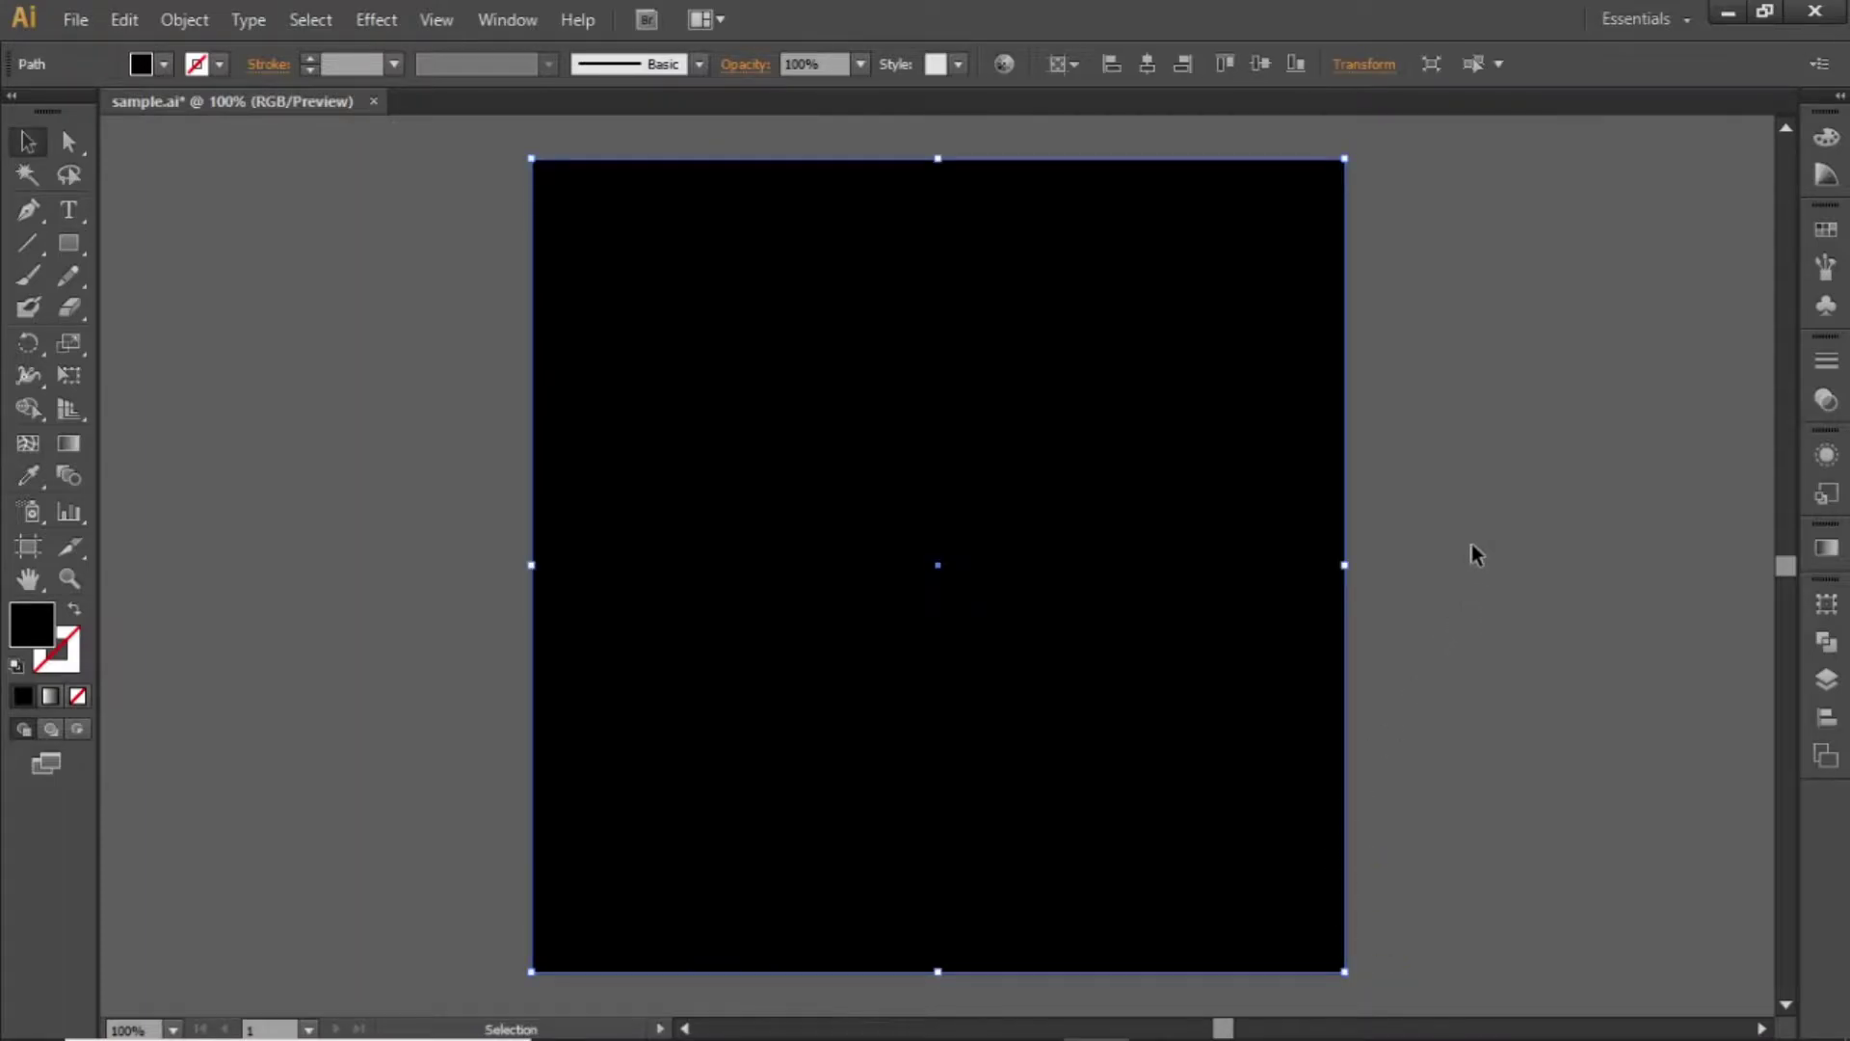
{"action": "left_click", "coordinate": [1826, 229]}
{"action": "left_click", "coordinate": [1545, 346]}
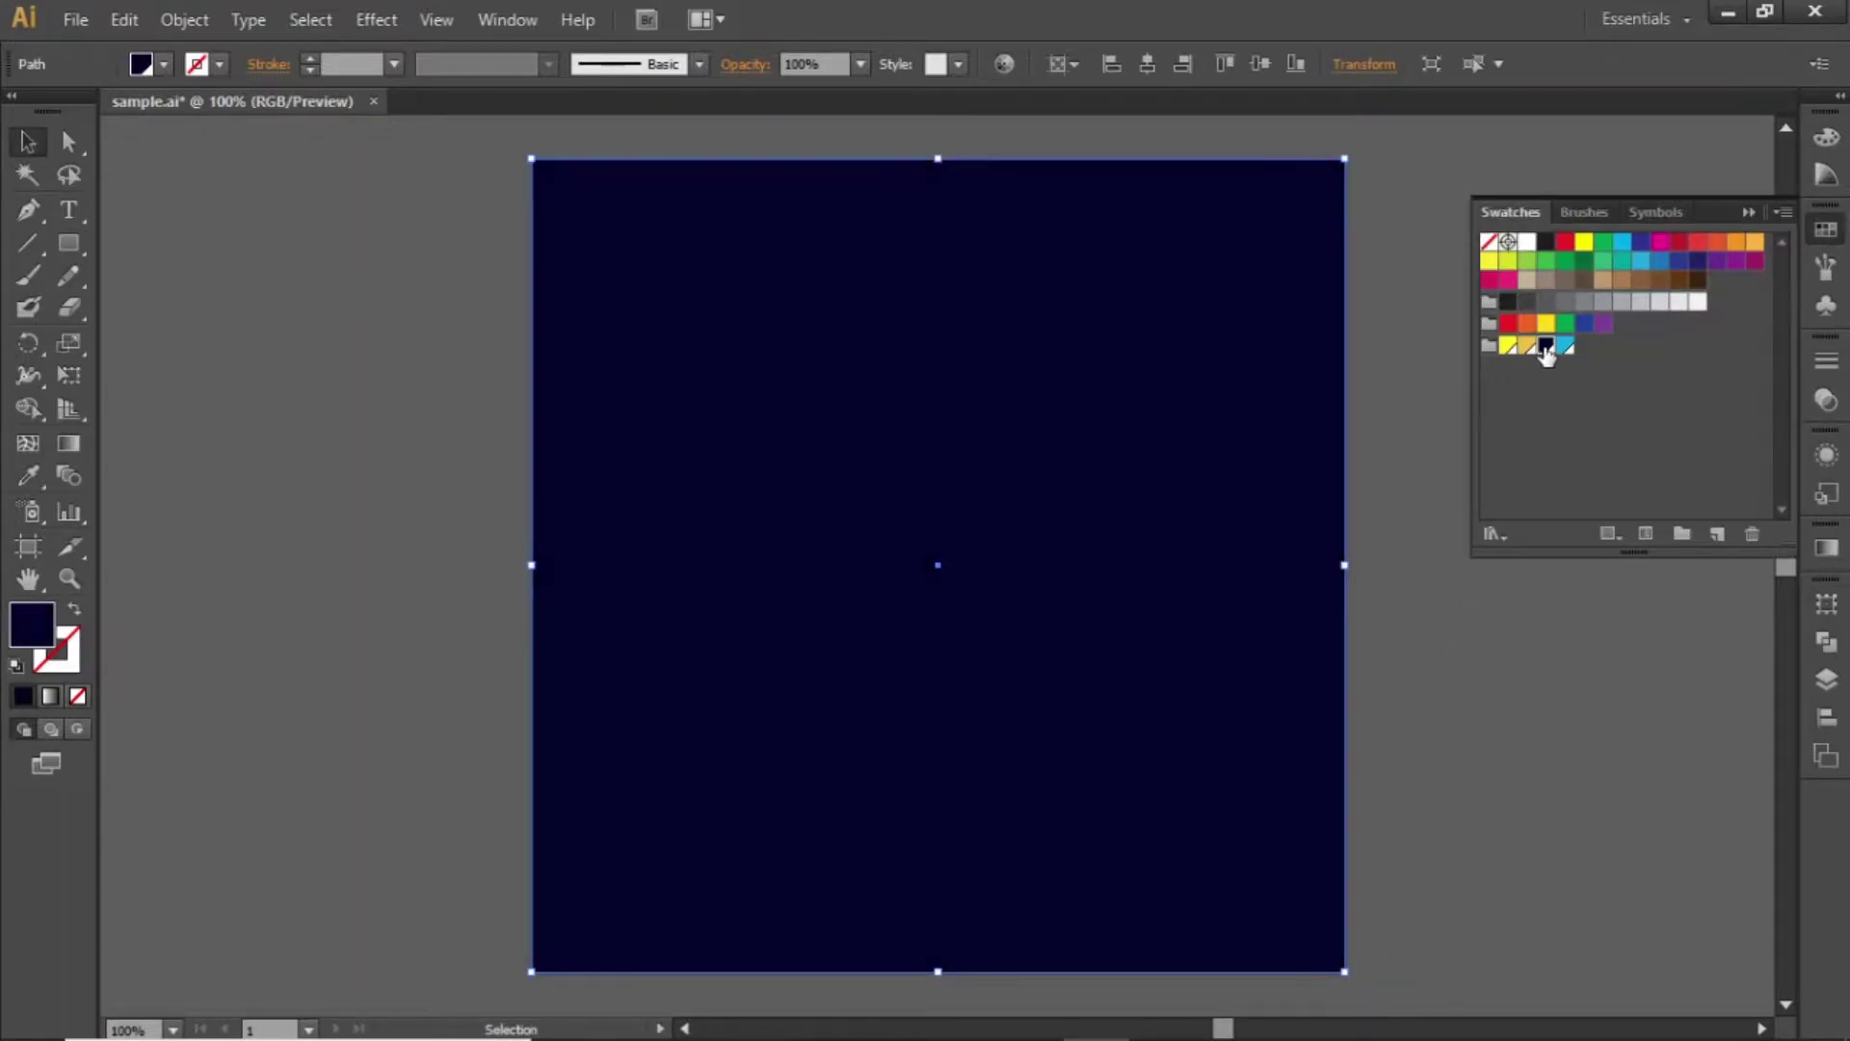
{"action": "left_click", "coordinate": [1439, 371]}
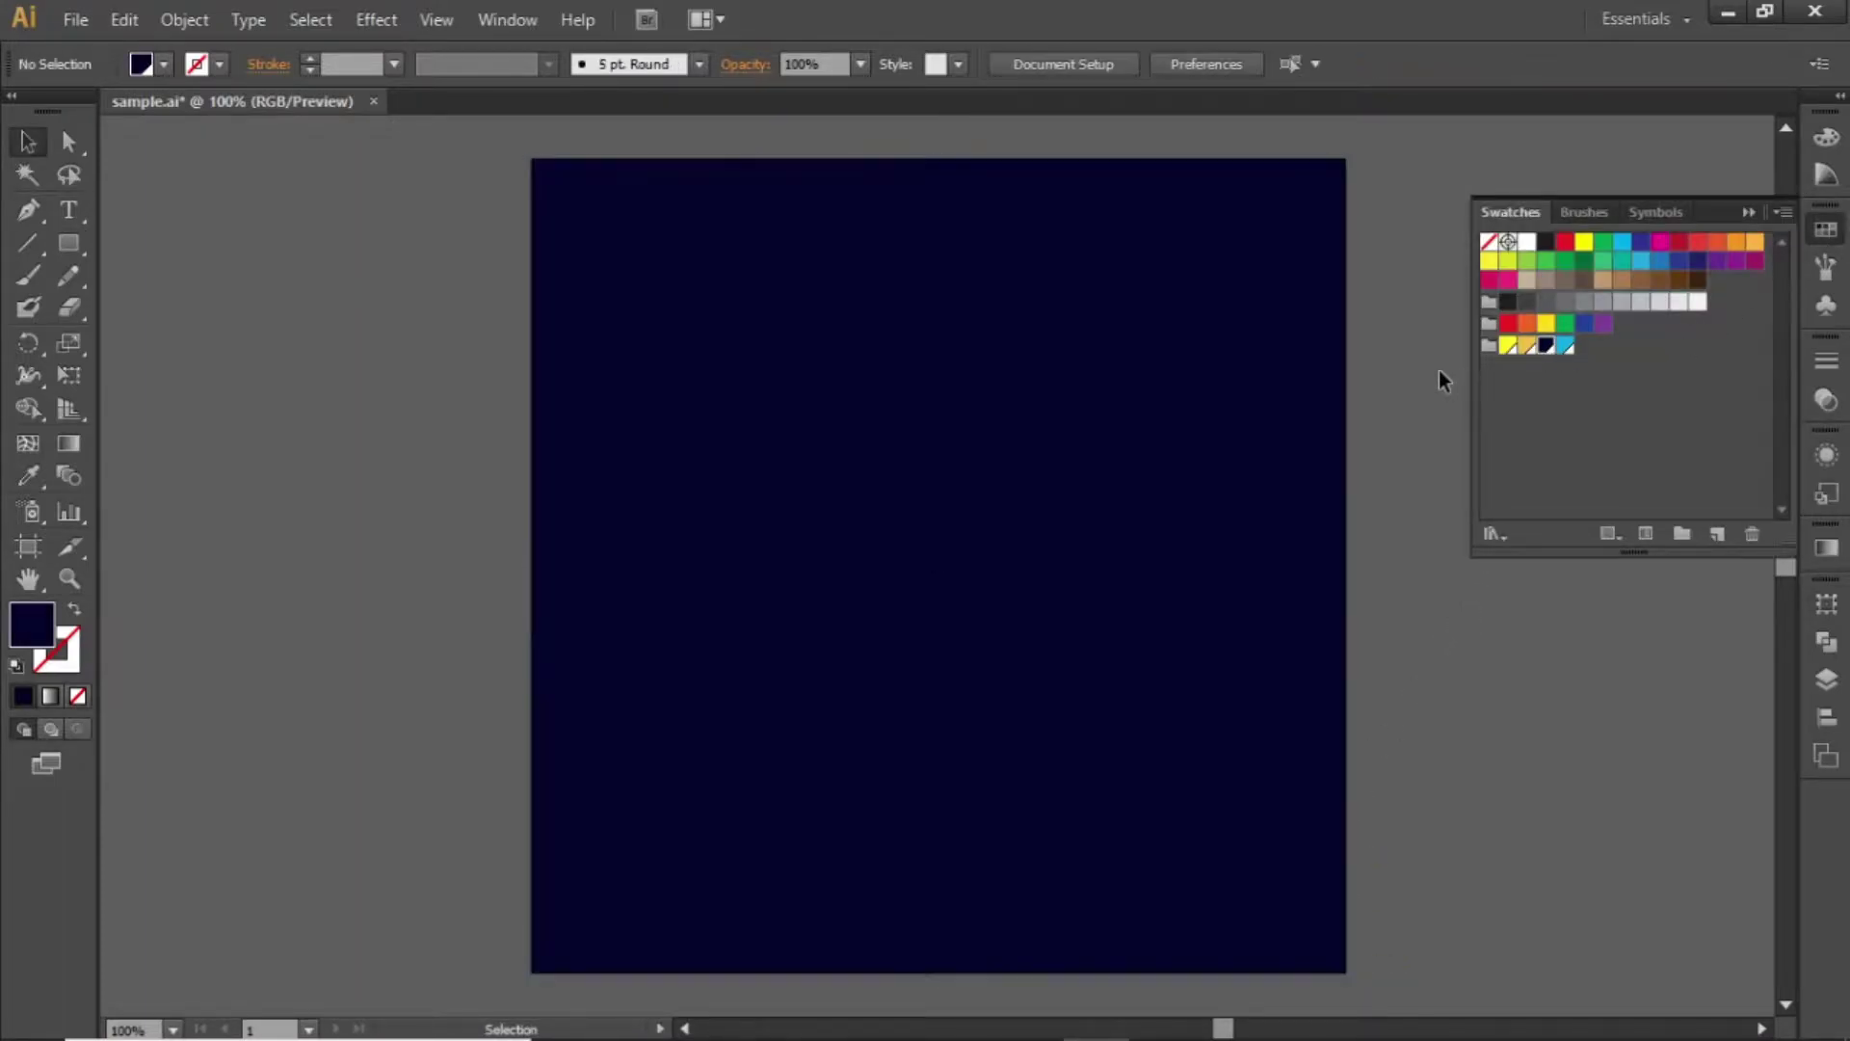
{"action": "double_click", "coordinate": [1547, 346]}
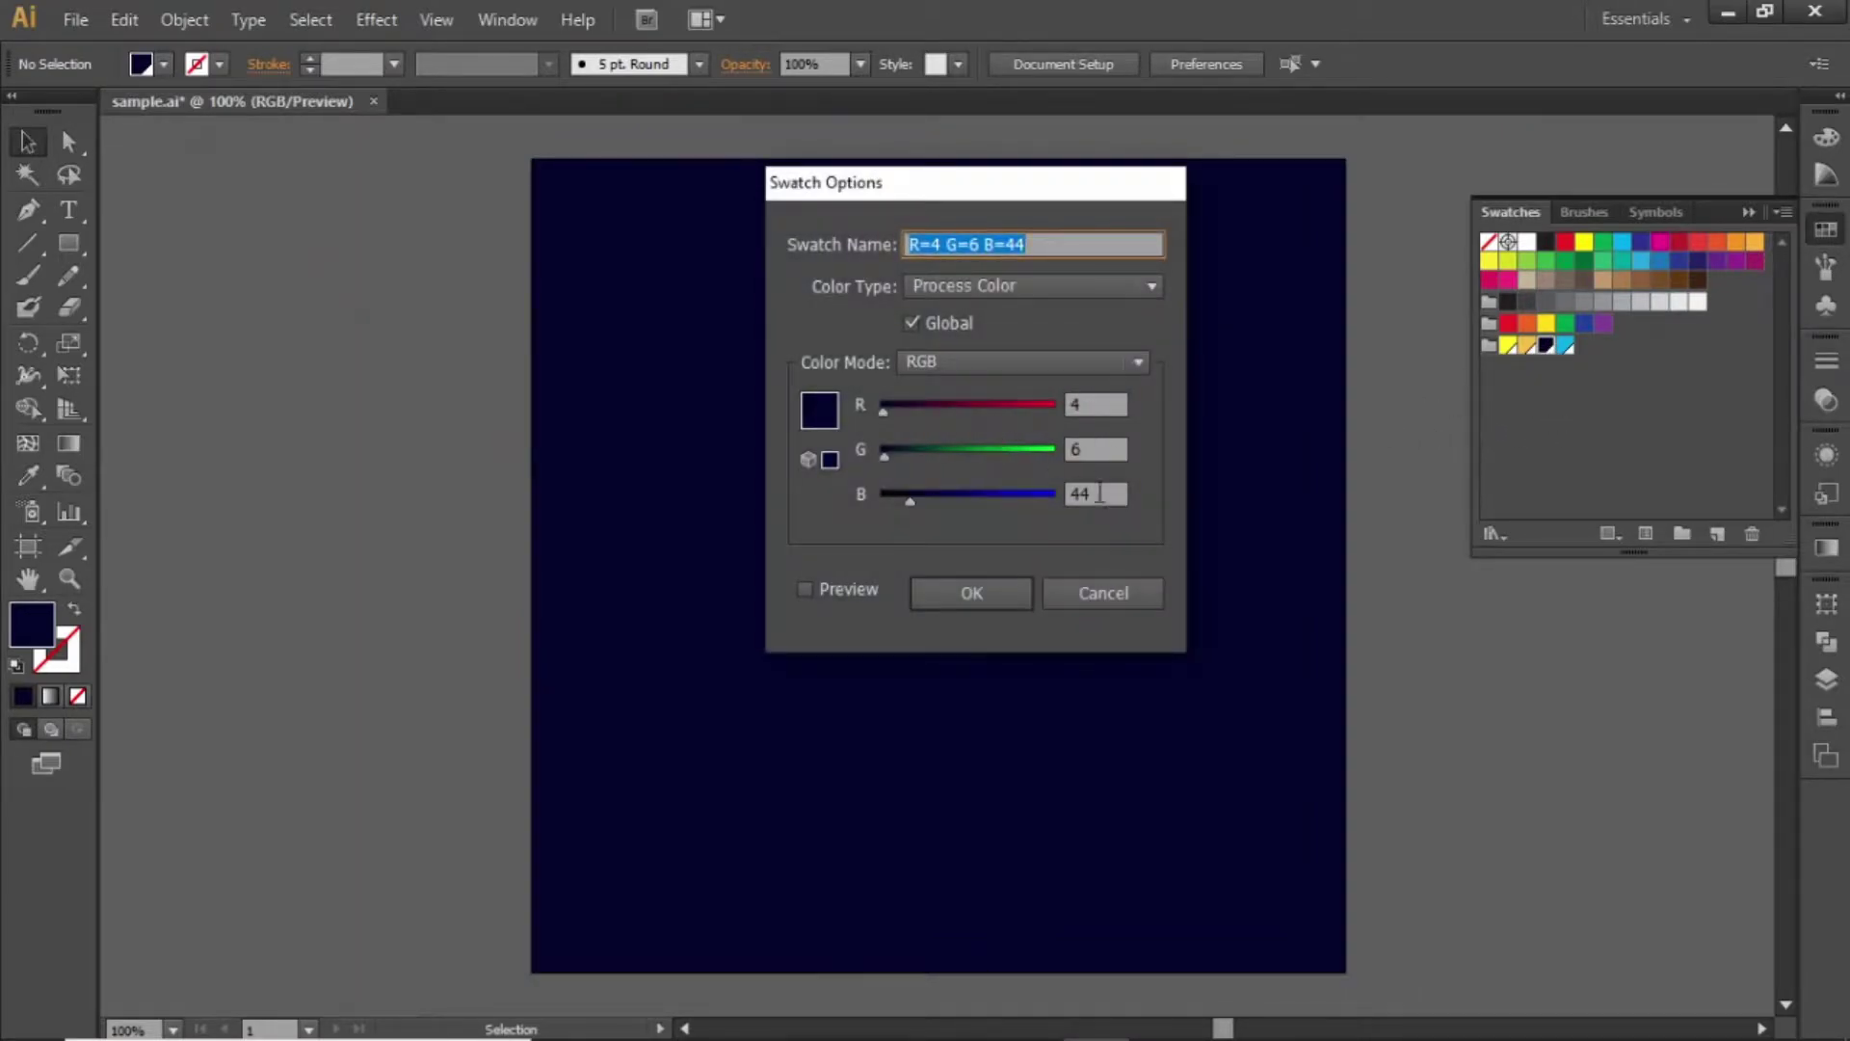
{"action": "left_click", "coordinate": [986, 590]}
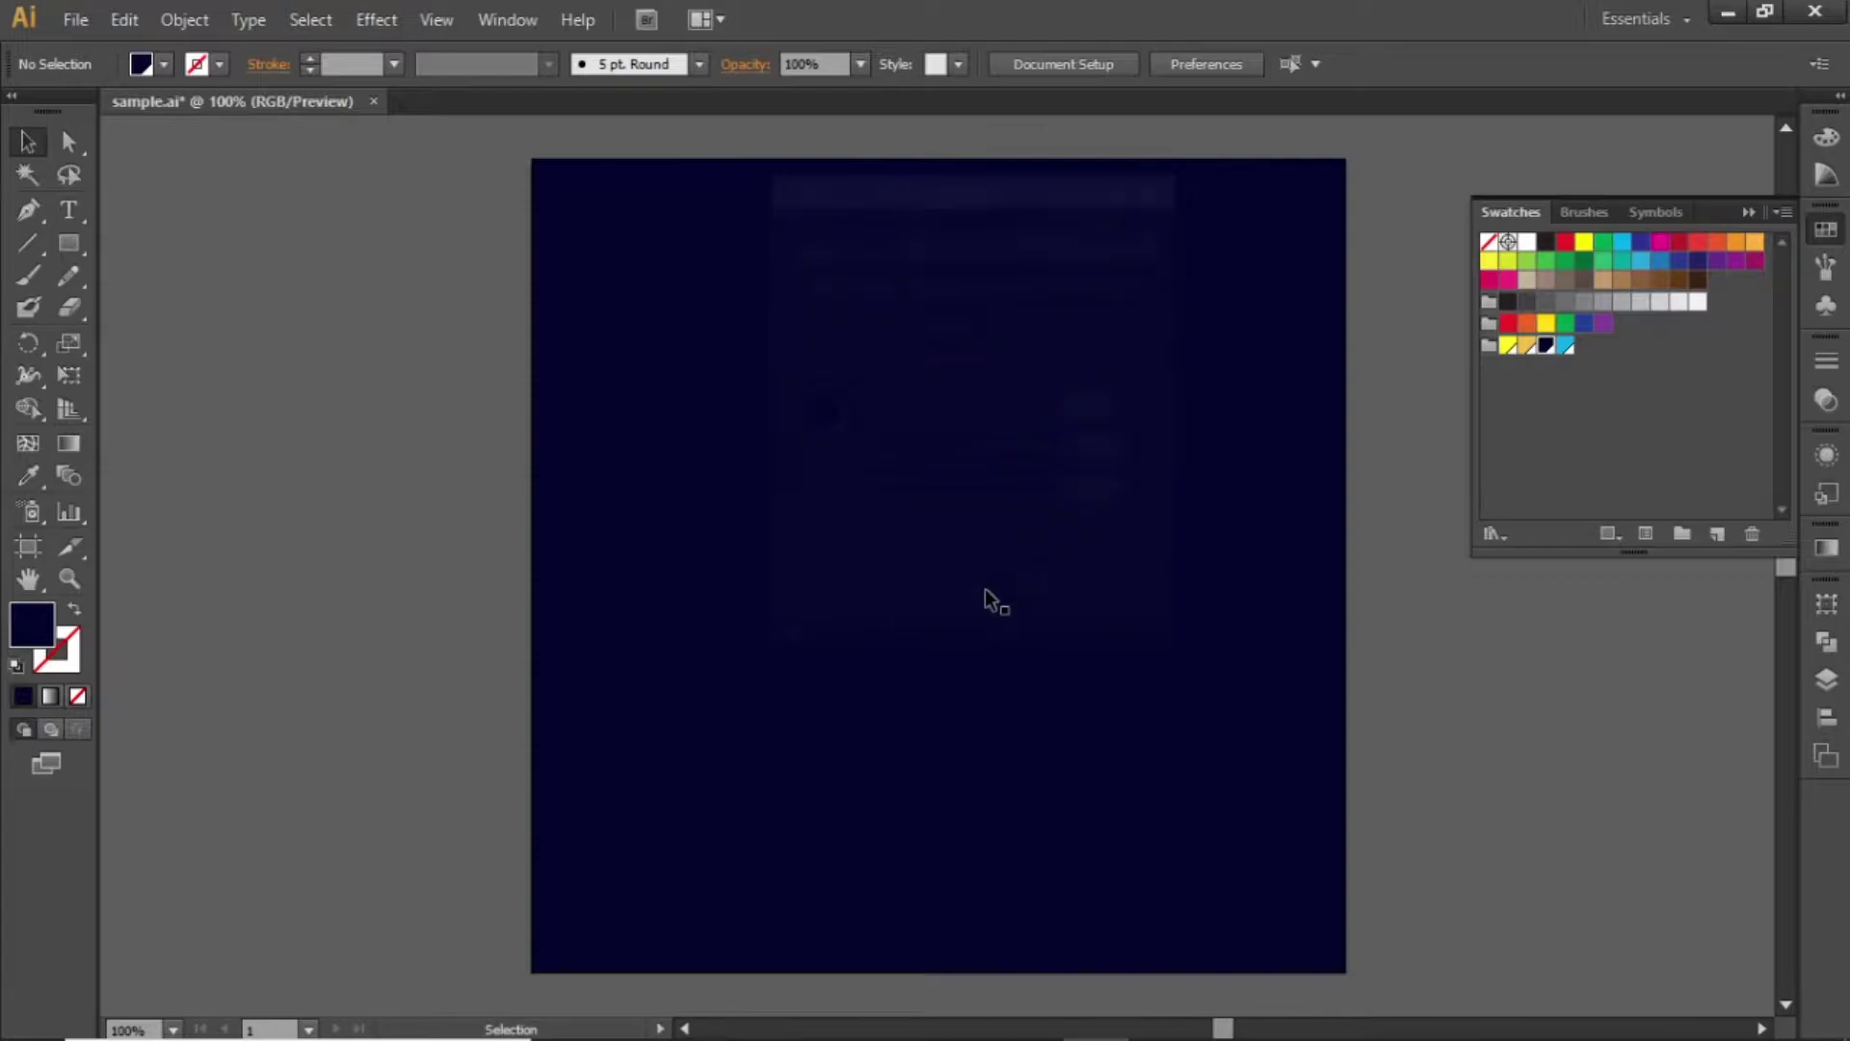
Step: Draw a large circle, about 438 px wide, on the navy background and move it higher
{"action": "left_click_drag", "start_coordinate": [59, 243], "coordinate": [181, 302]}
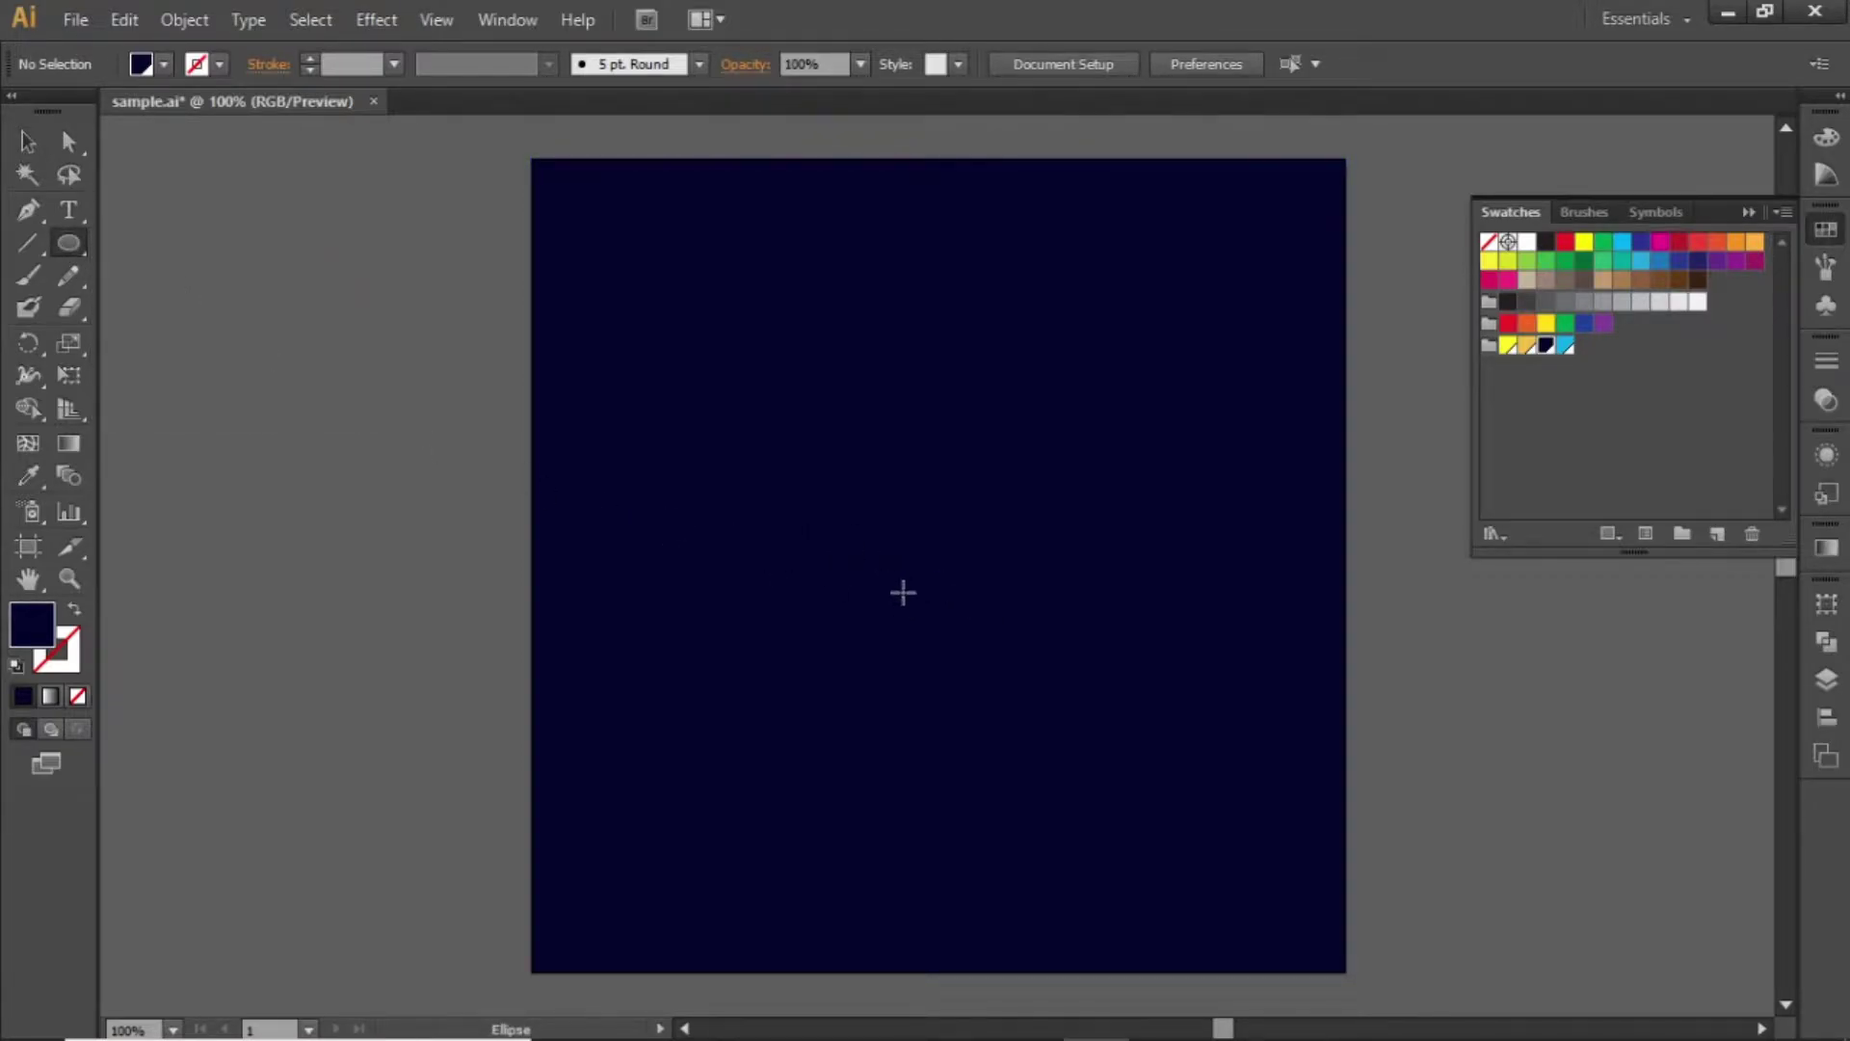
{"action": "mouse_move", "coordinate": [641, 457]}
{"action": "left_mouse_down"}
{"action": "mouse_move", "coordinate": [992, 715]}
{"action": "mouse_move", "coordinate": [1235, 849]}
{"action": "left_mouse_up"}
{"action": "key", "text": "v"}
{"action": "left_click_drag", "start_coordinate": [988, 628], "coordinate": [993, 556]}
Step: Fill the circle white and centre it horizontally on the artboard
{"action": "left_click", "coordinate": [1530, 243]}
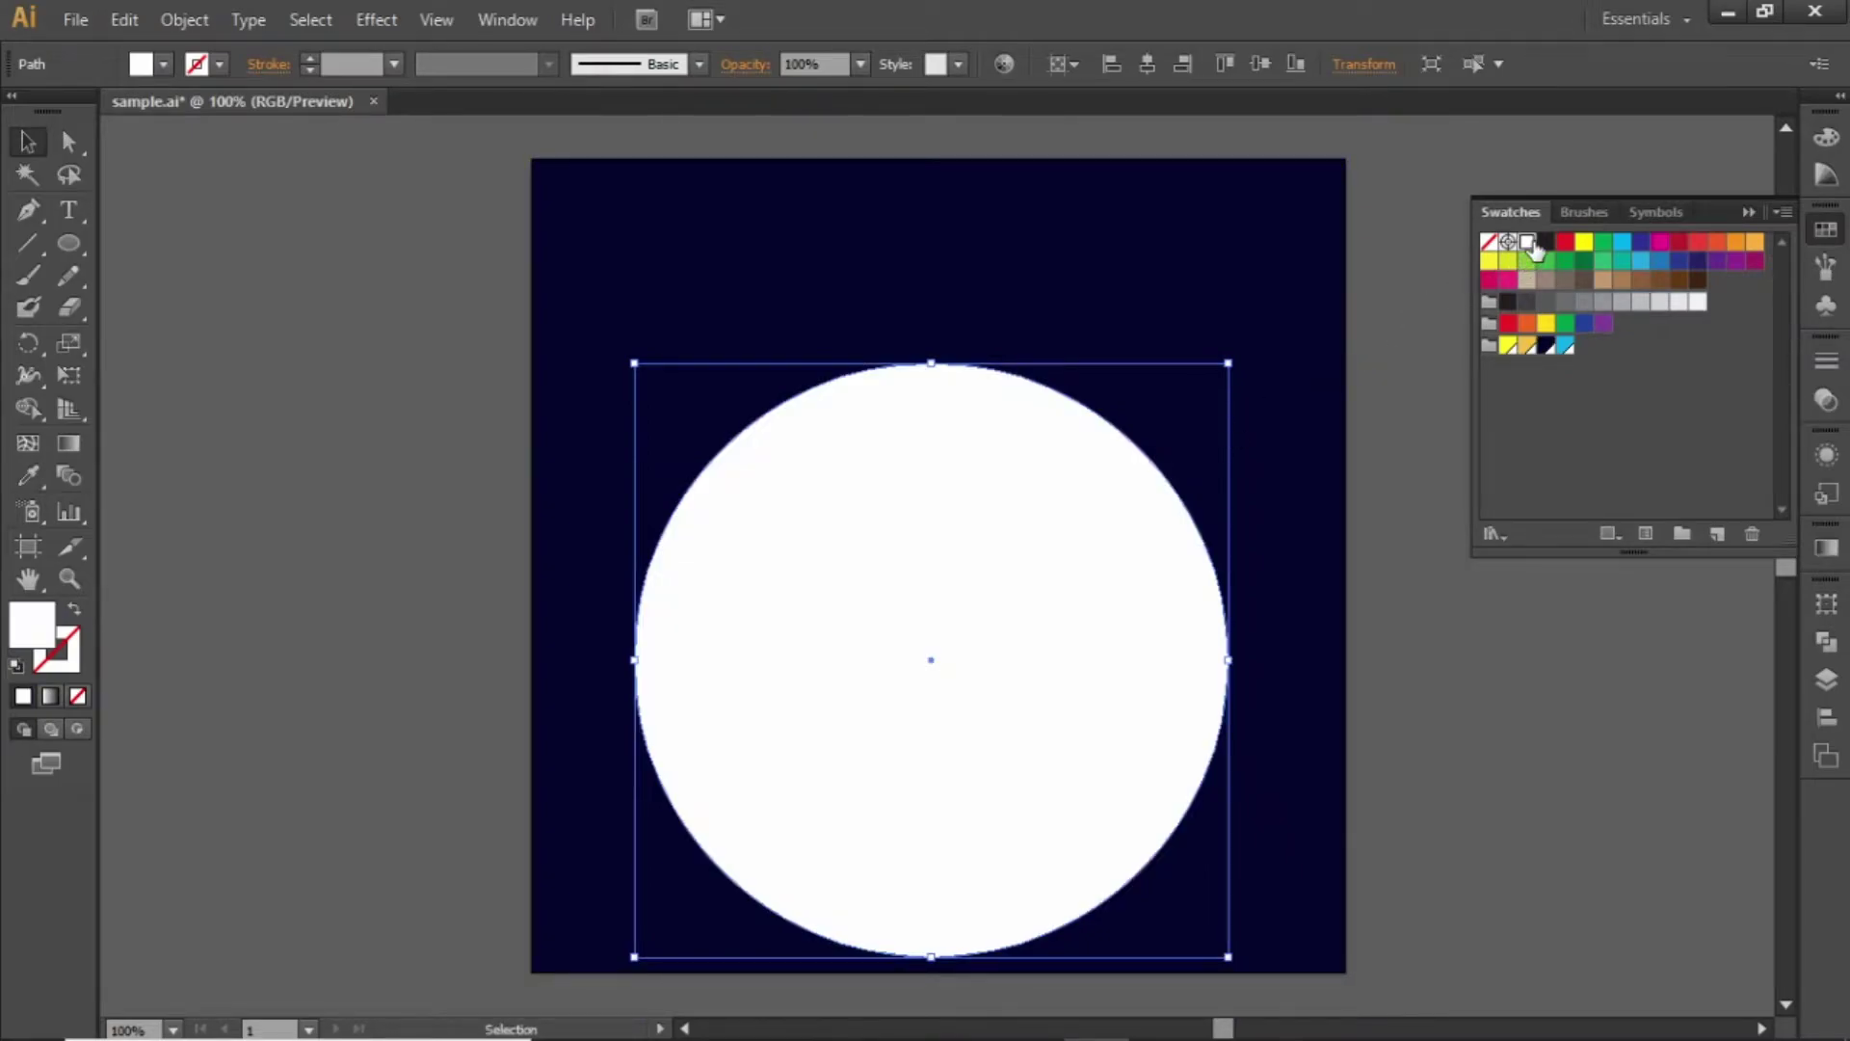
{"action": "left_click", "coordinate": [1826, 718]}
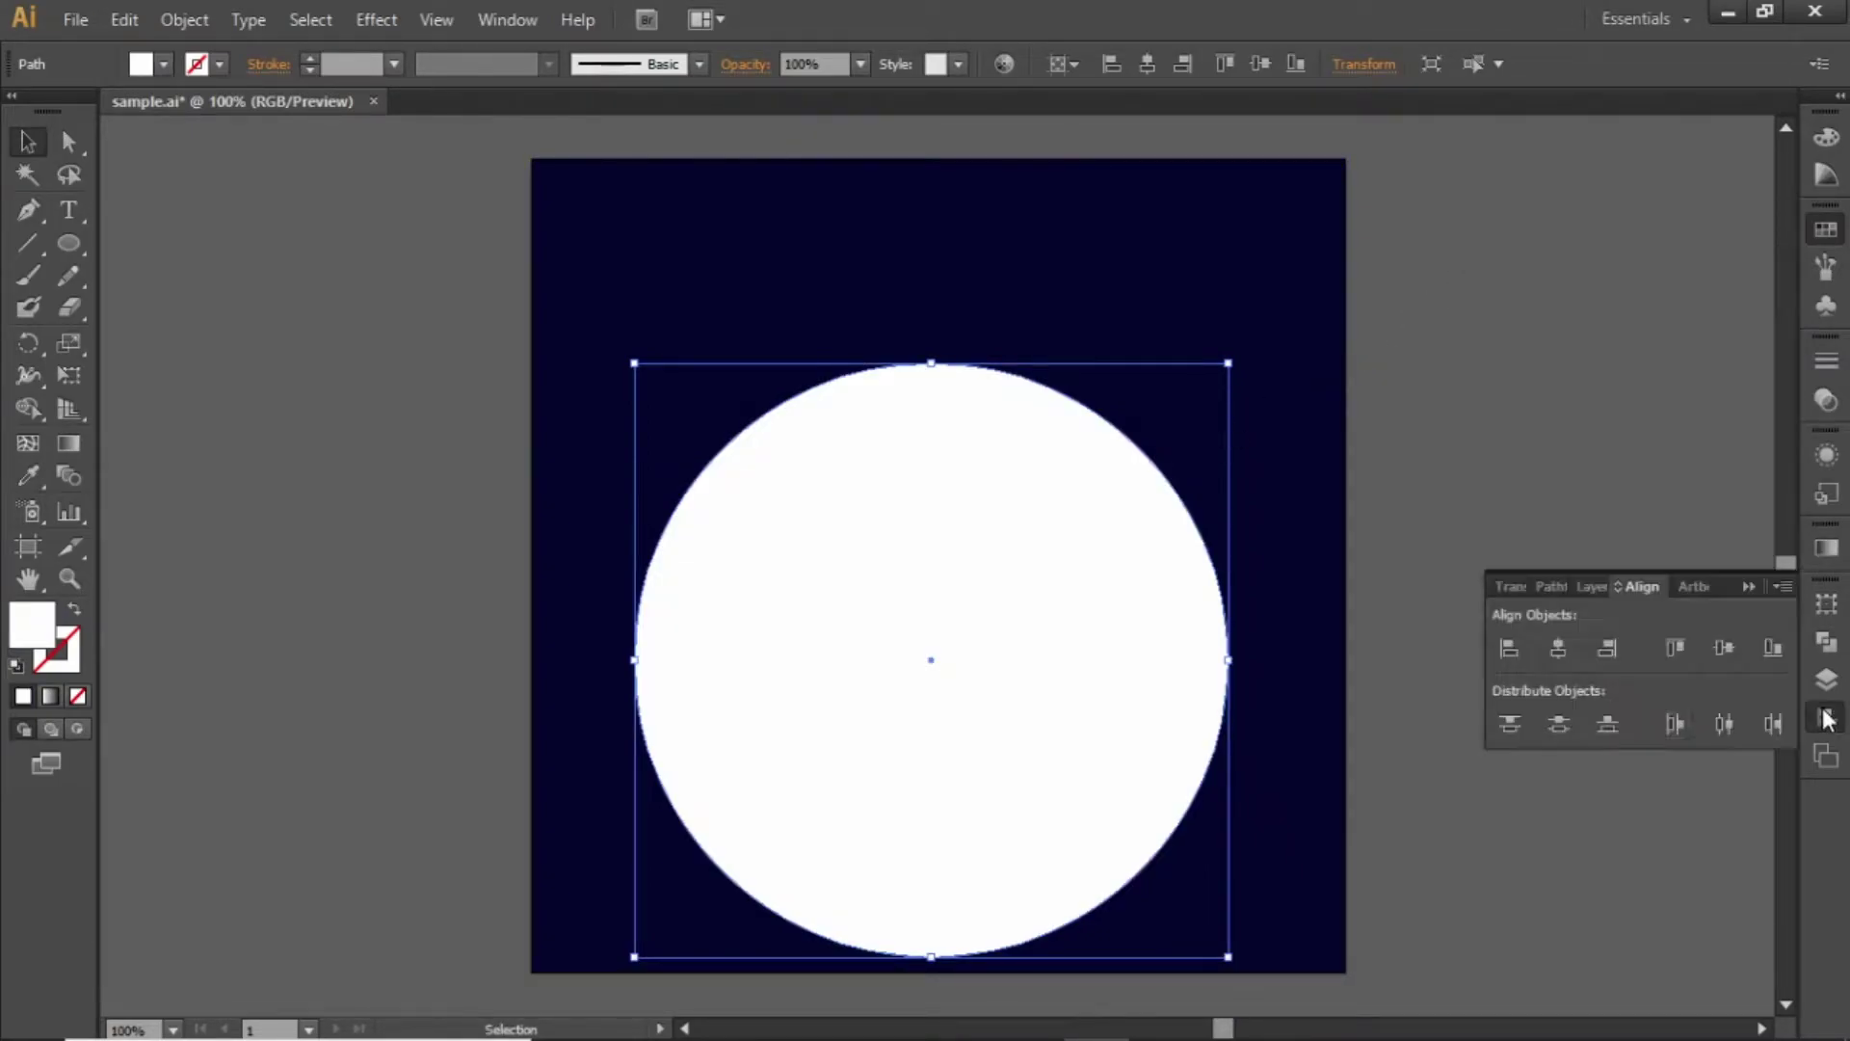
{"action": "left_click", "coordinate": [1566, 647]}
{"action": "left_click", "coordinate": [1540, 561]}
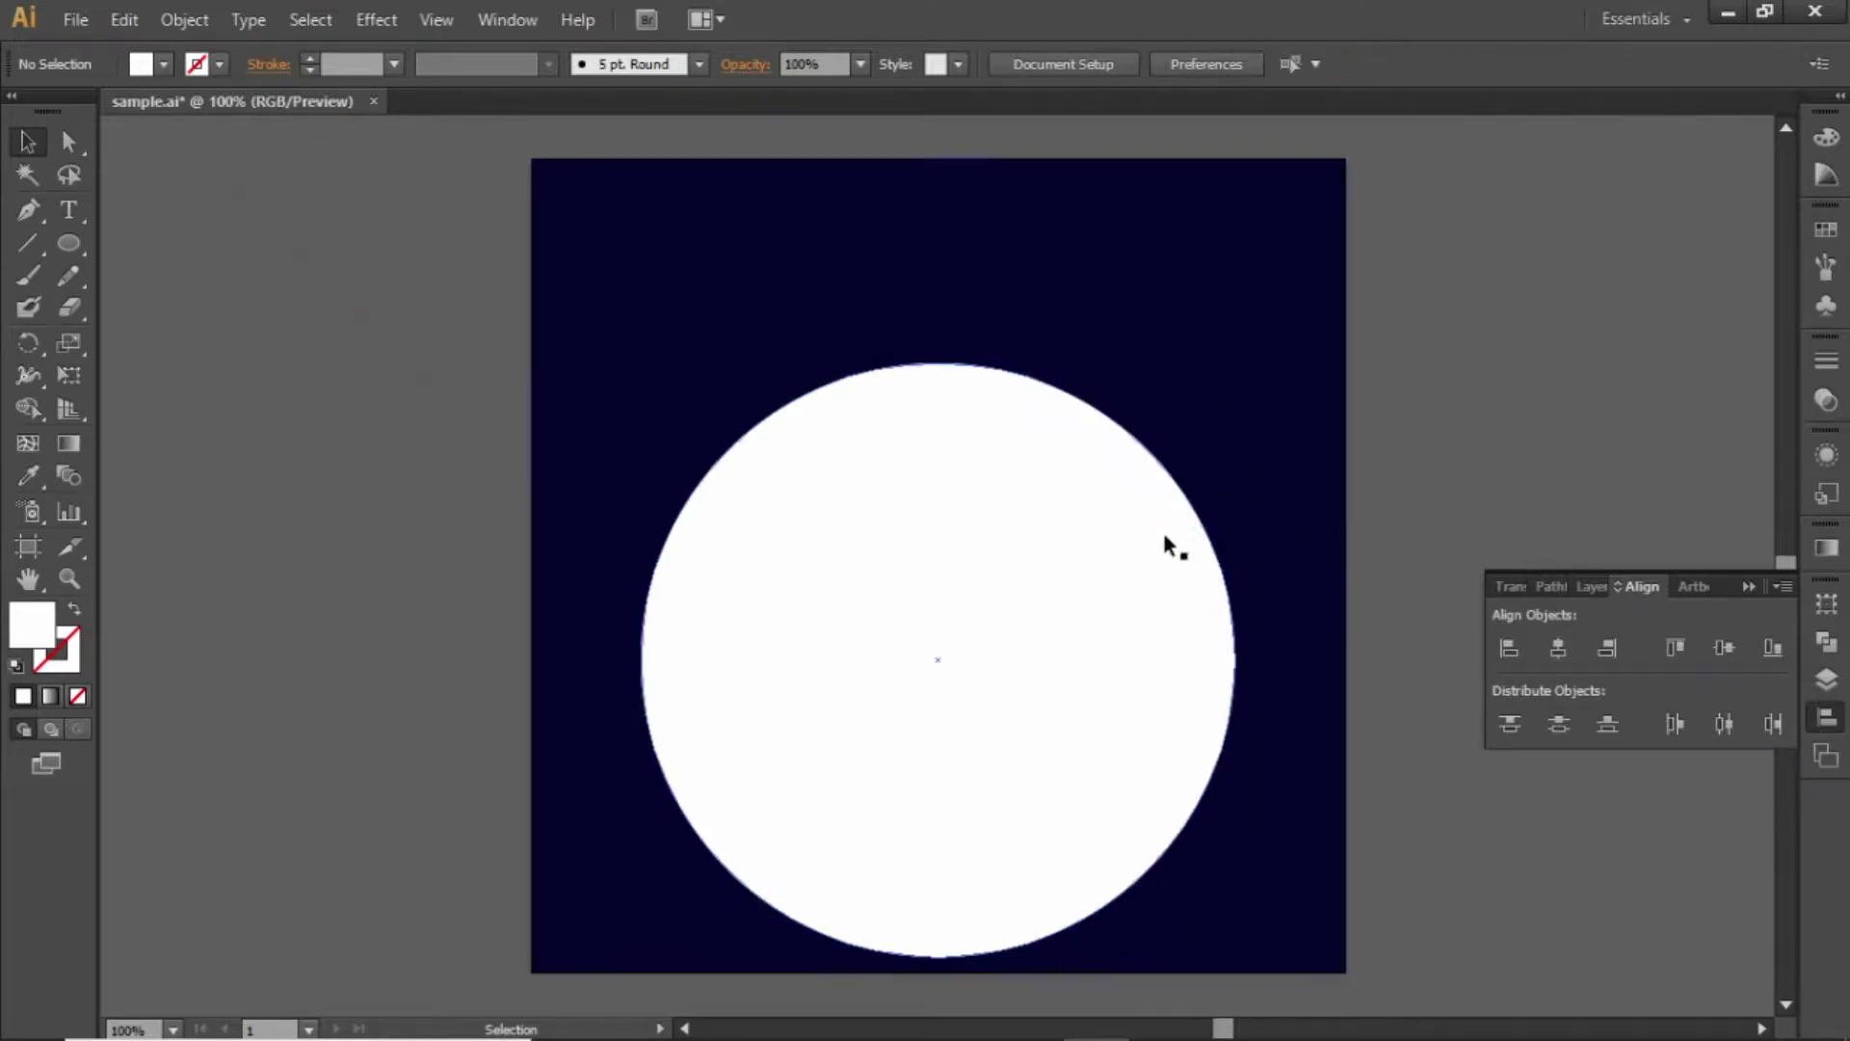
{"action": "left_click", "coordinate": [1116, 551]}
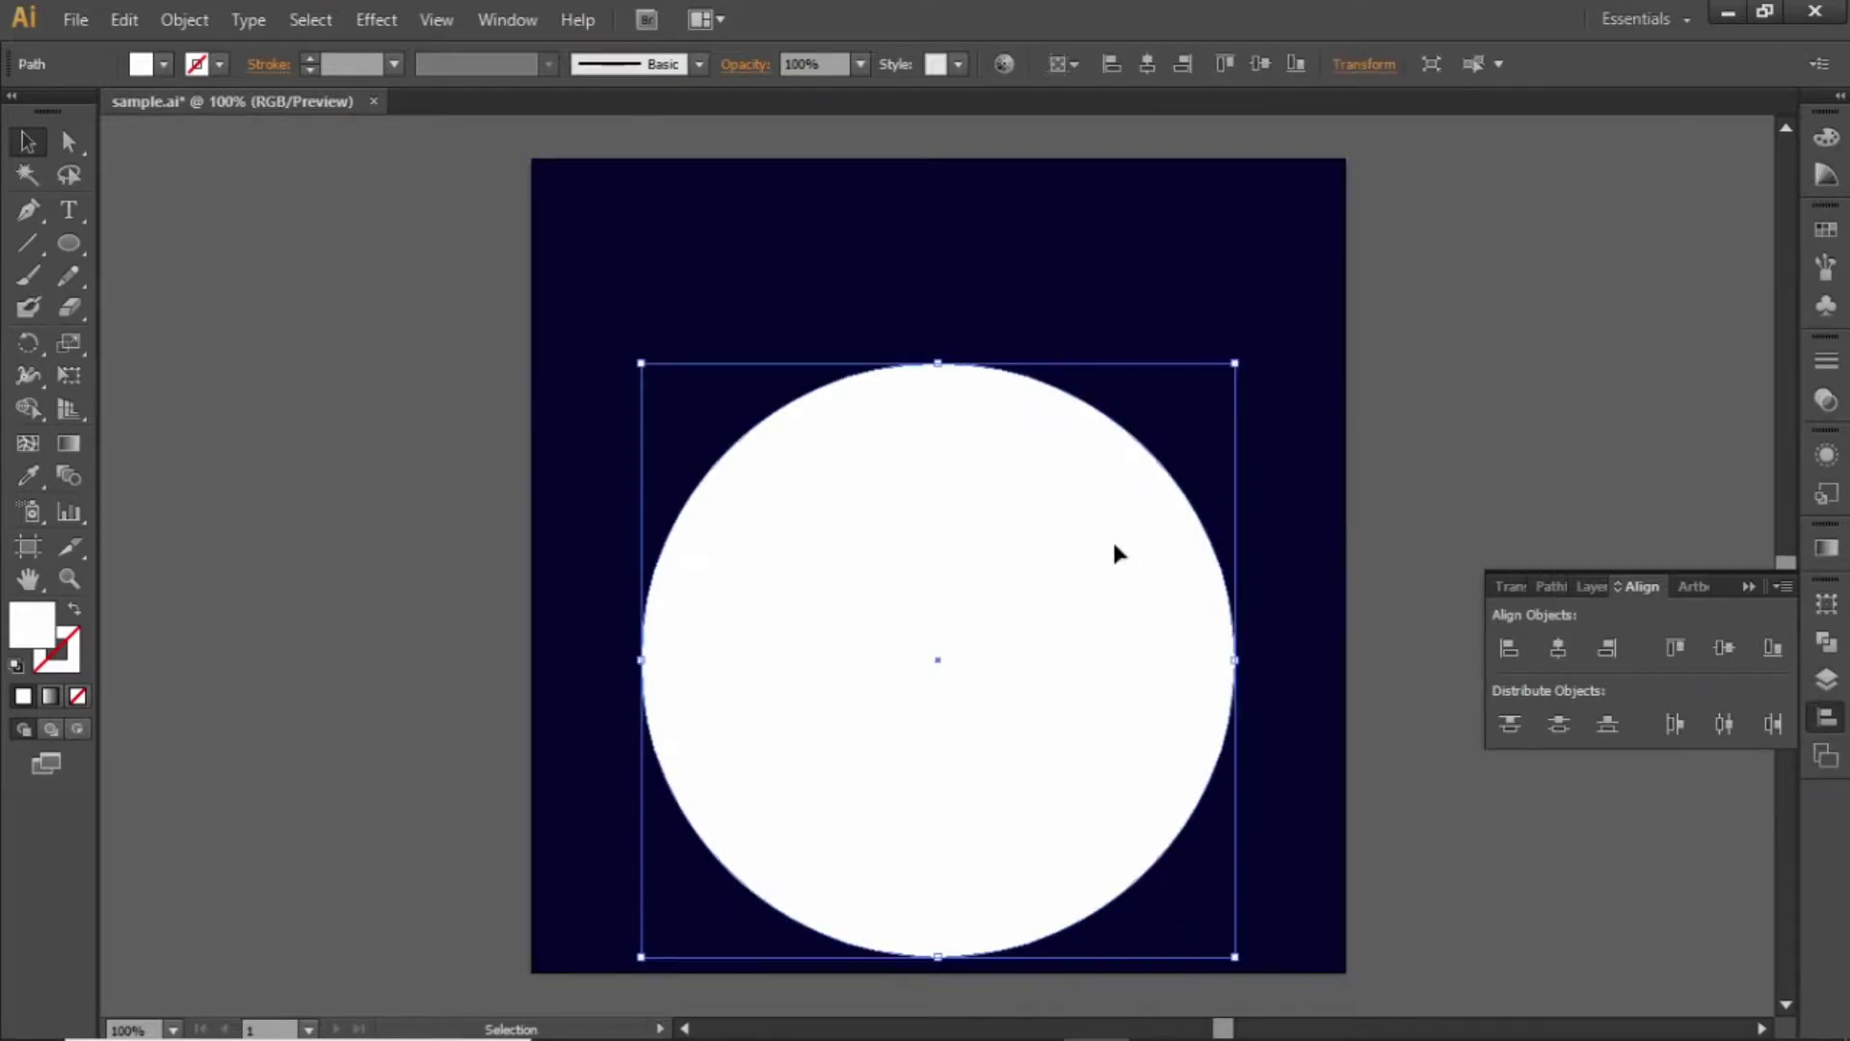
Step: Give the circle a radial gradient with the outer stop at 0% opacity
{"action": "left_click", "coordinate": [1826, 547]}
{"action": "left_click", "coordinate": [1509, 572]}
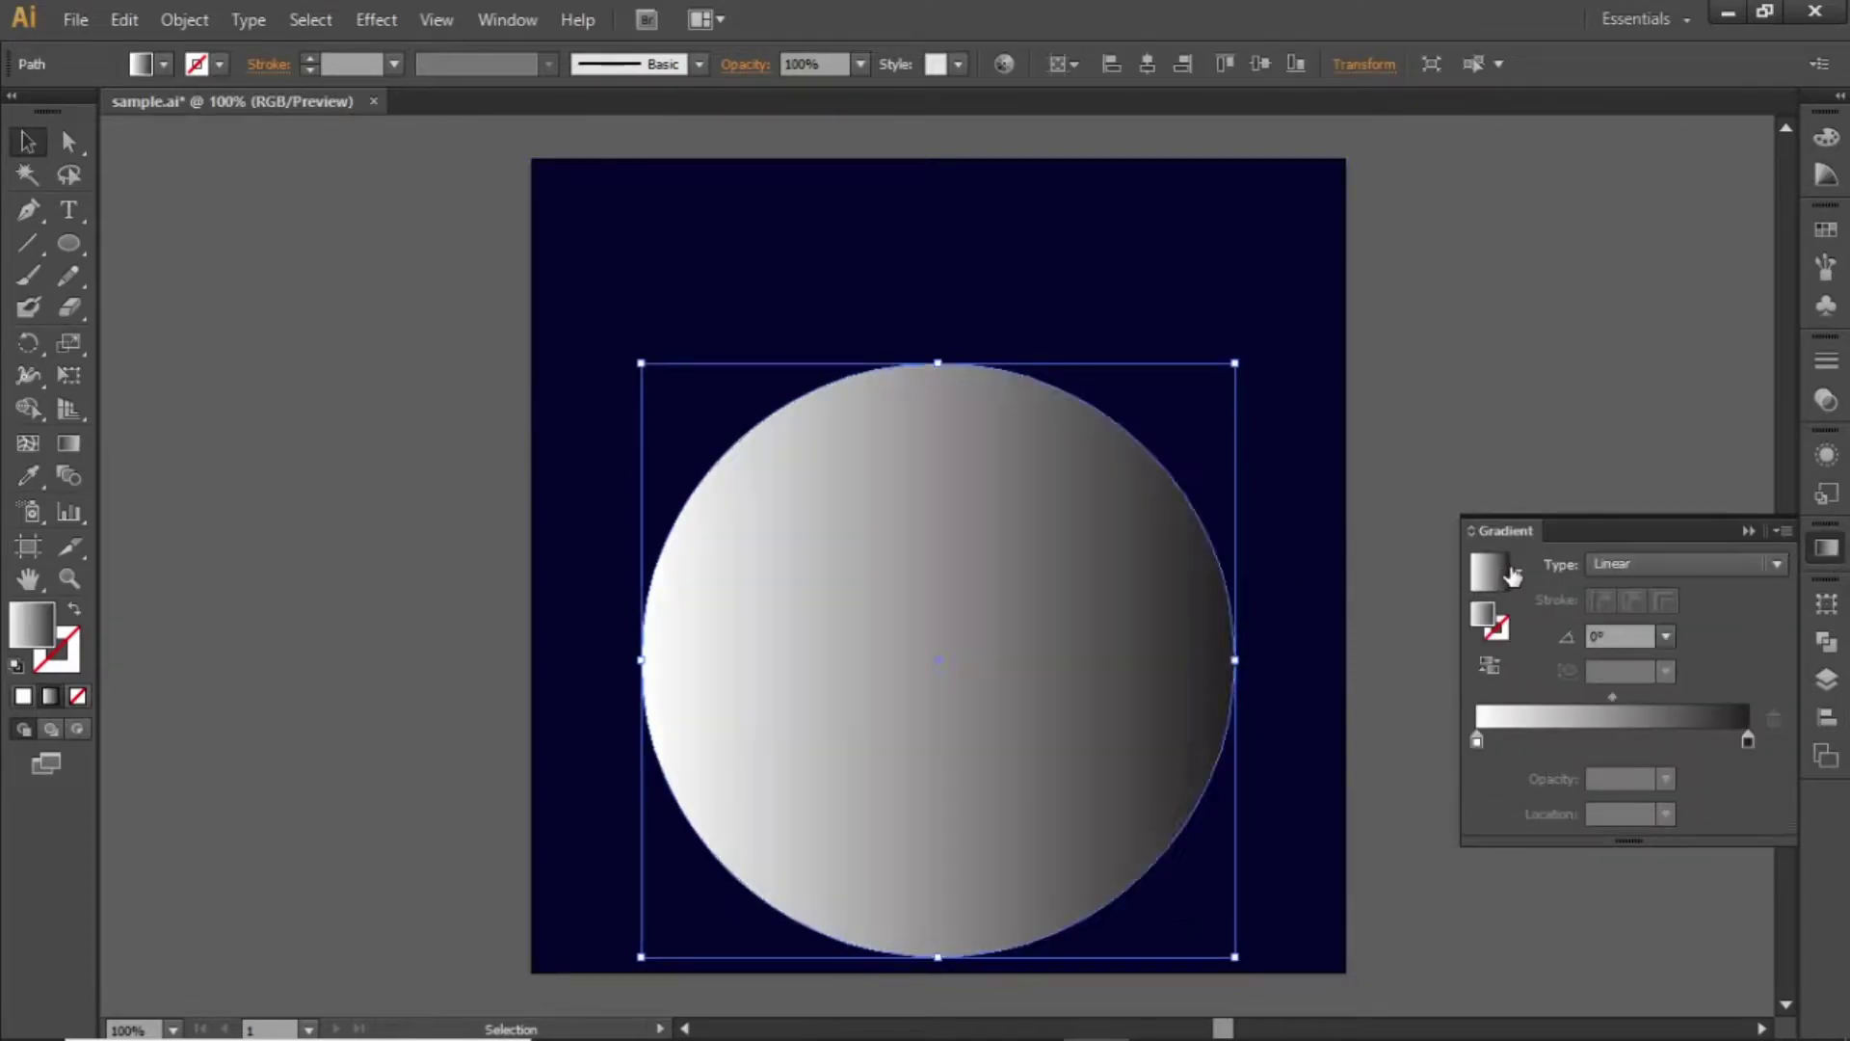
{"action": "left_click", "coordinate": [1603, 566]}
{"action": "left_click", "coordinate": [1646, 622]}
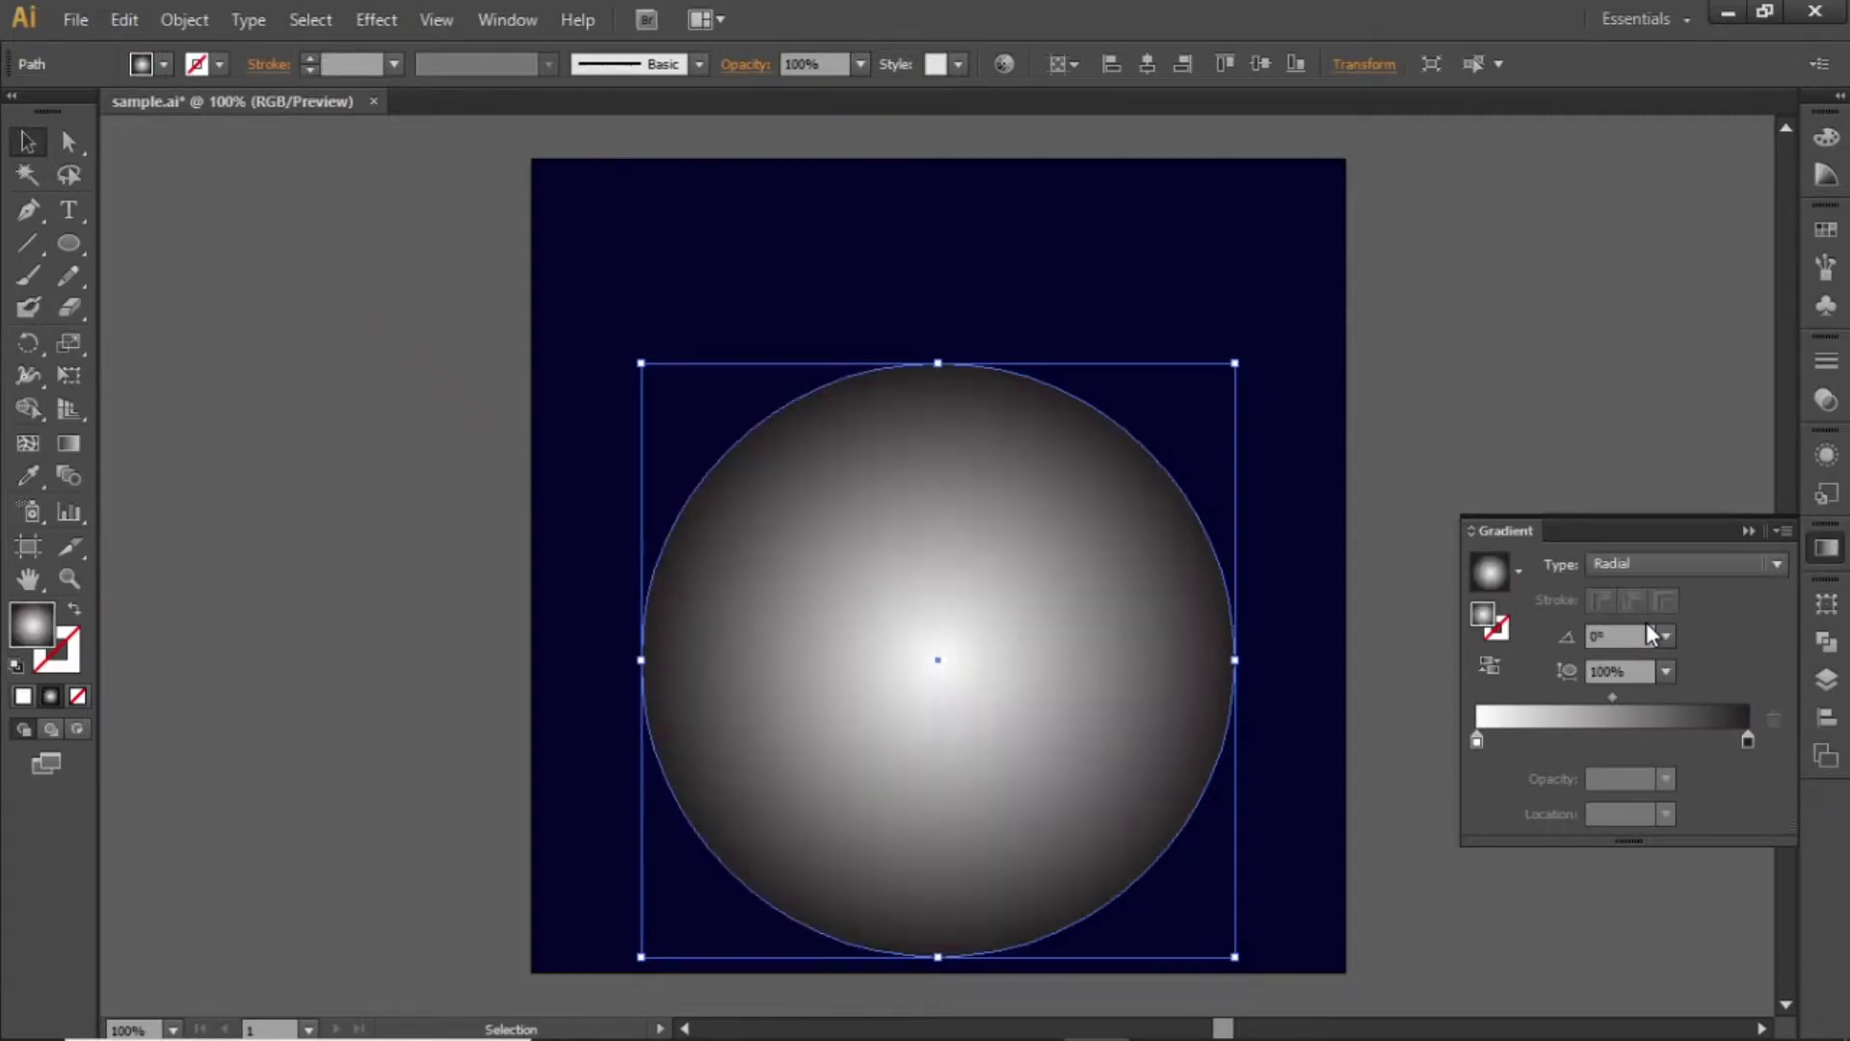
{"action": "left_click", "coordinate": [1748, 740]}
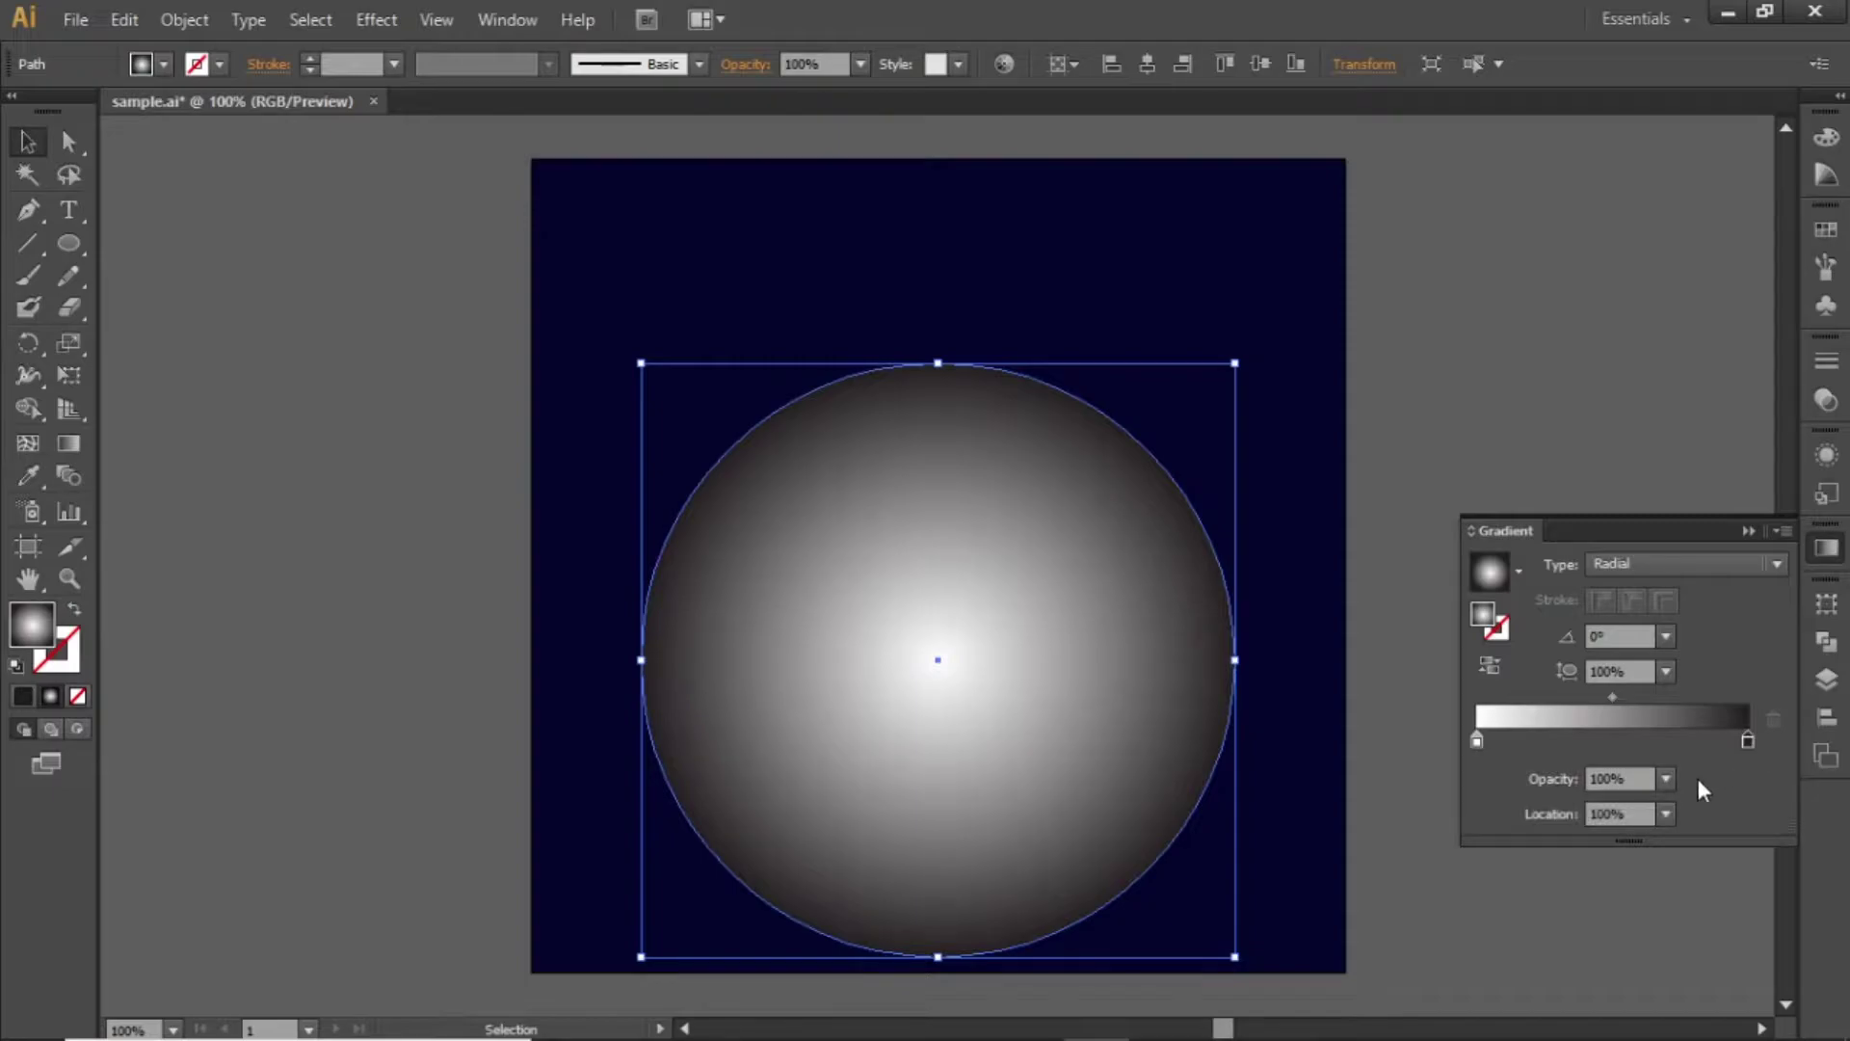
{"action": "left_click", "coordinate": [1664, 784]}
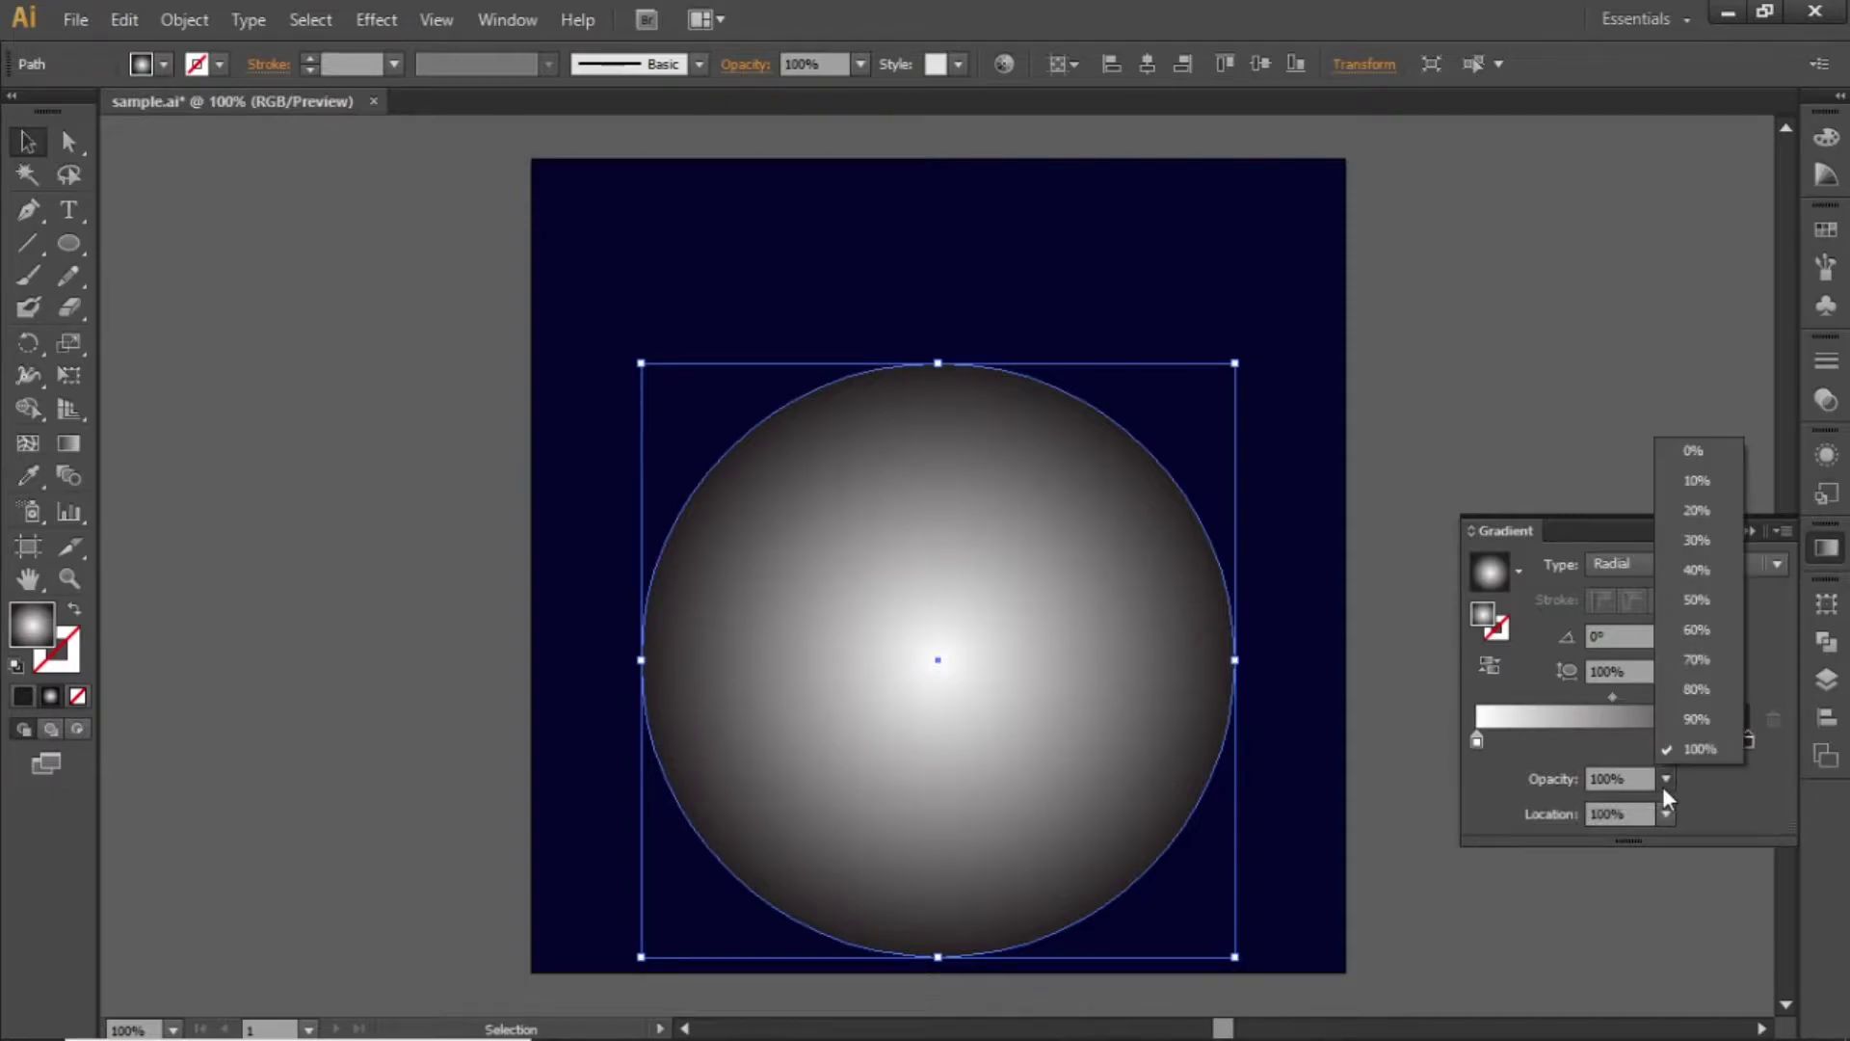
{"action": "left_click", "coordinate": [1697, 454]}
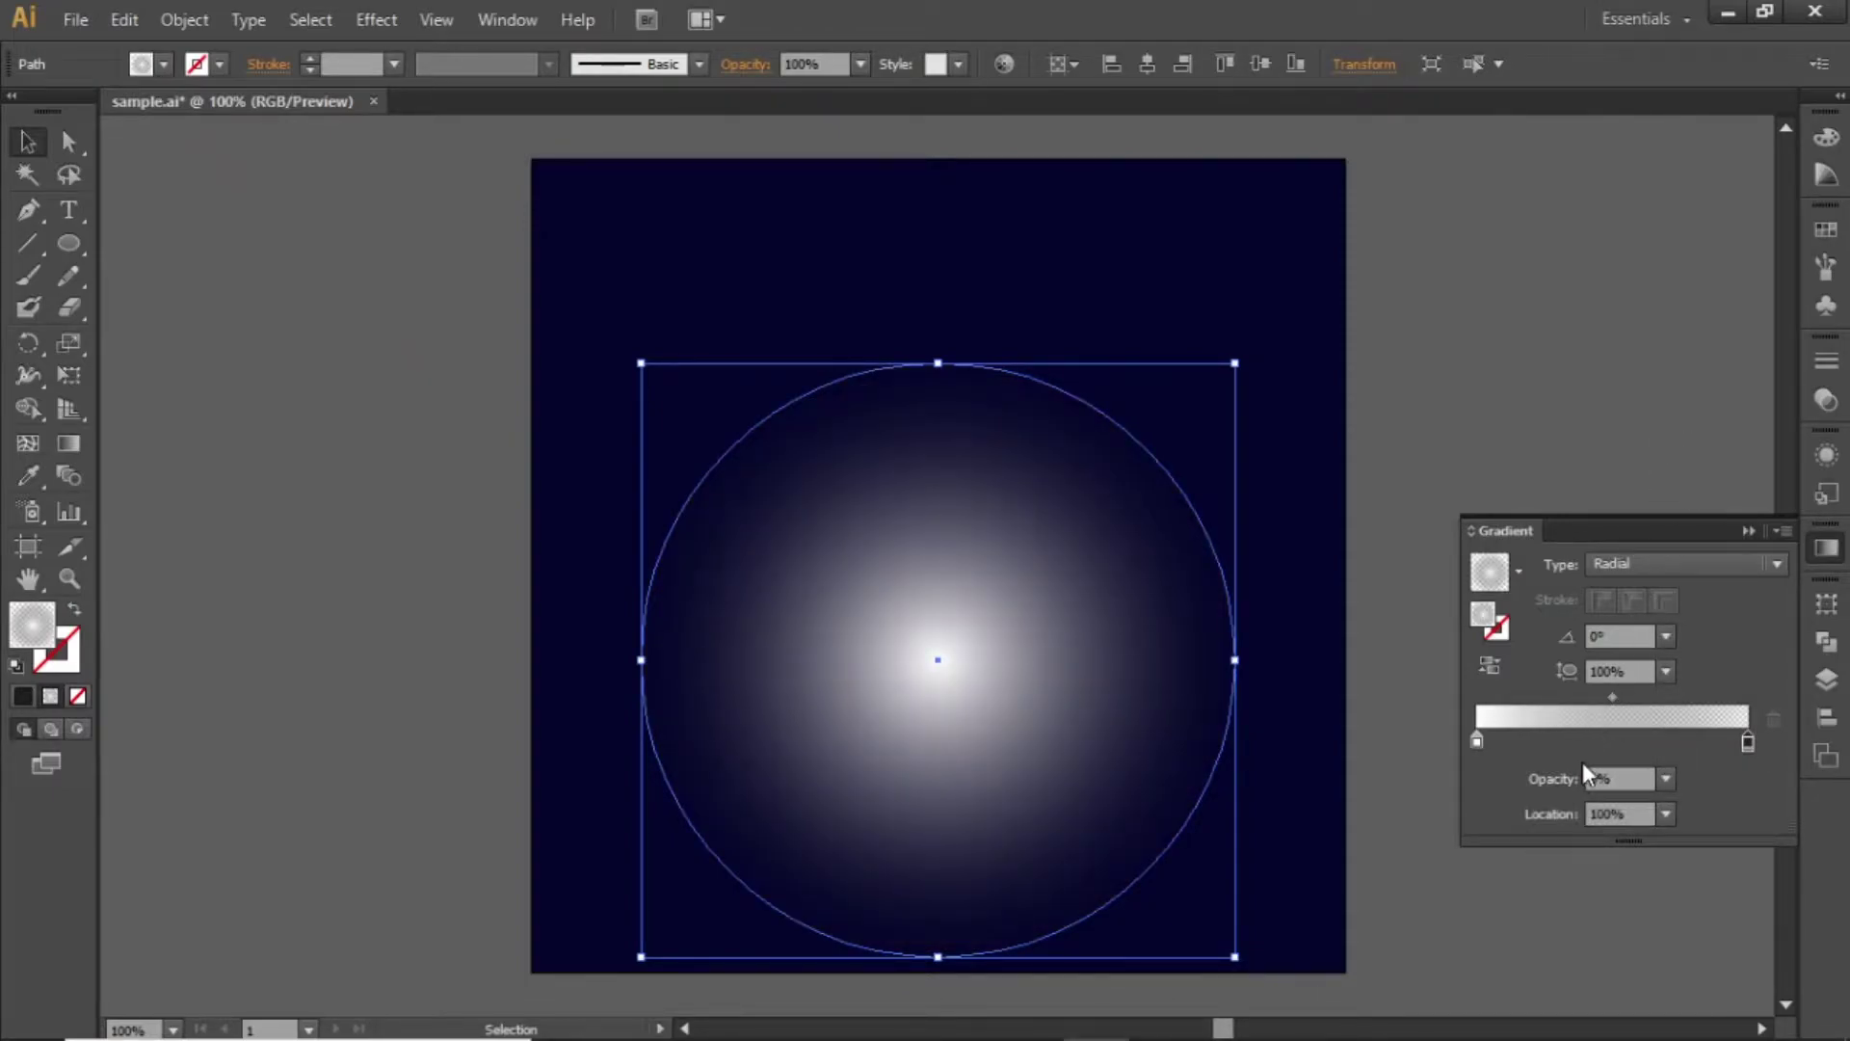
Step: Colour the gradient's centre stop cyan and confirm the cyan swatch settings
{"action": "double_click", "coordinate": [1477, 741]}
{"action": "left_click", "coordinate": [1511, 571]}
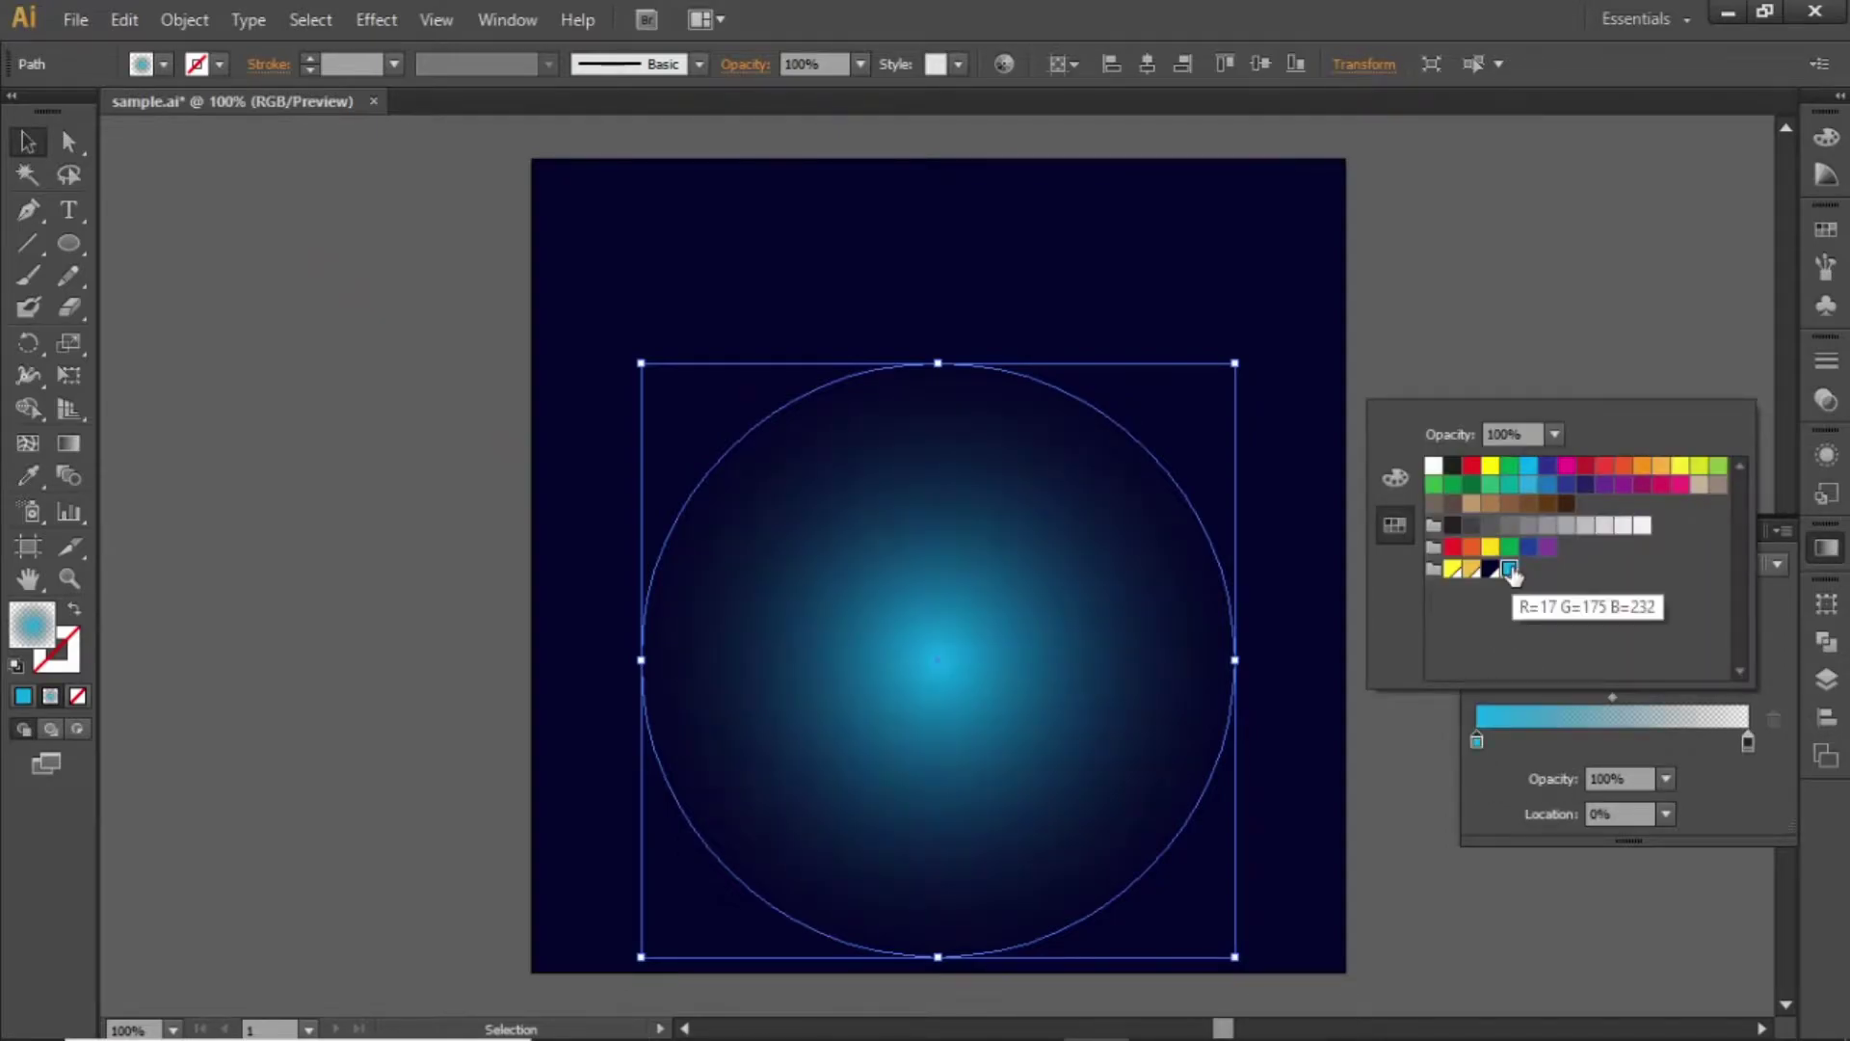
{"action": "left_click", "coordinate": [1513, 305]}
{"action": "left_click", "coordinate": [1490, 359]}
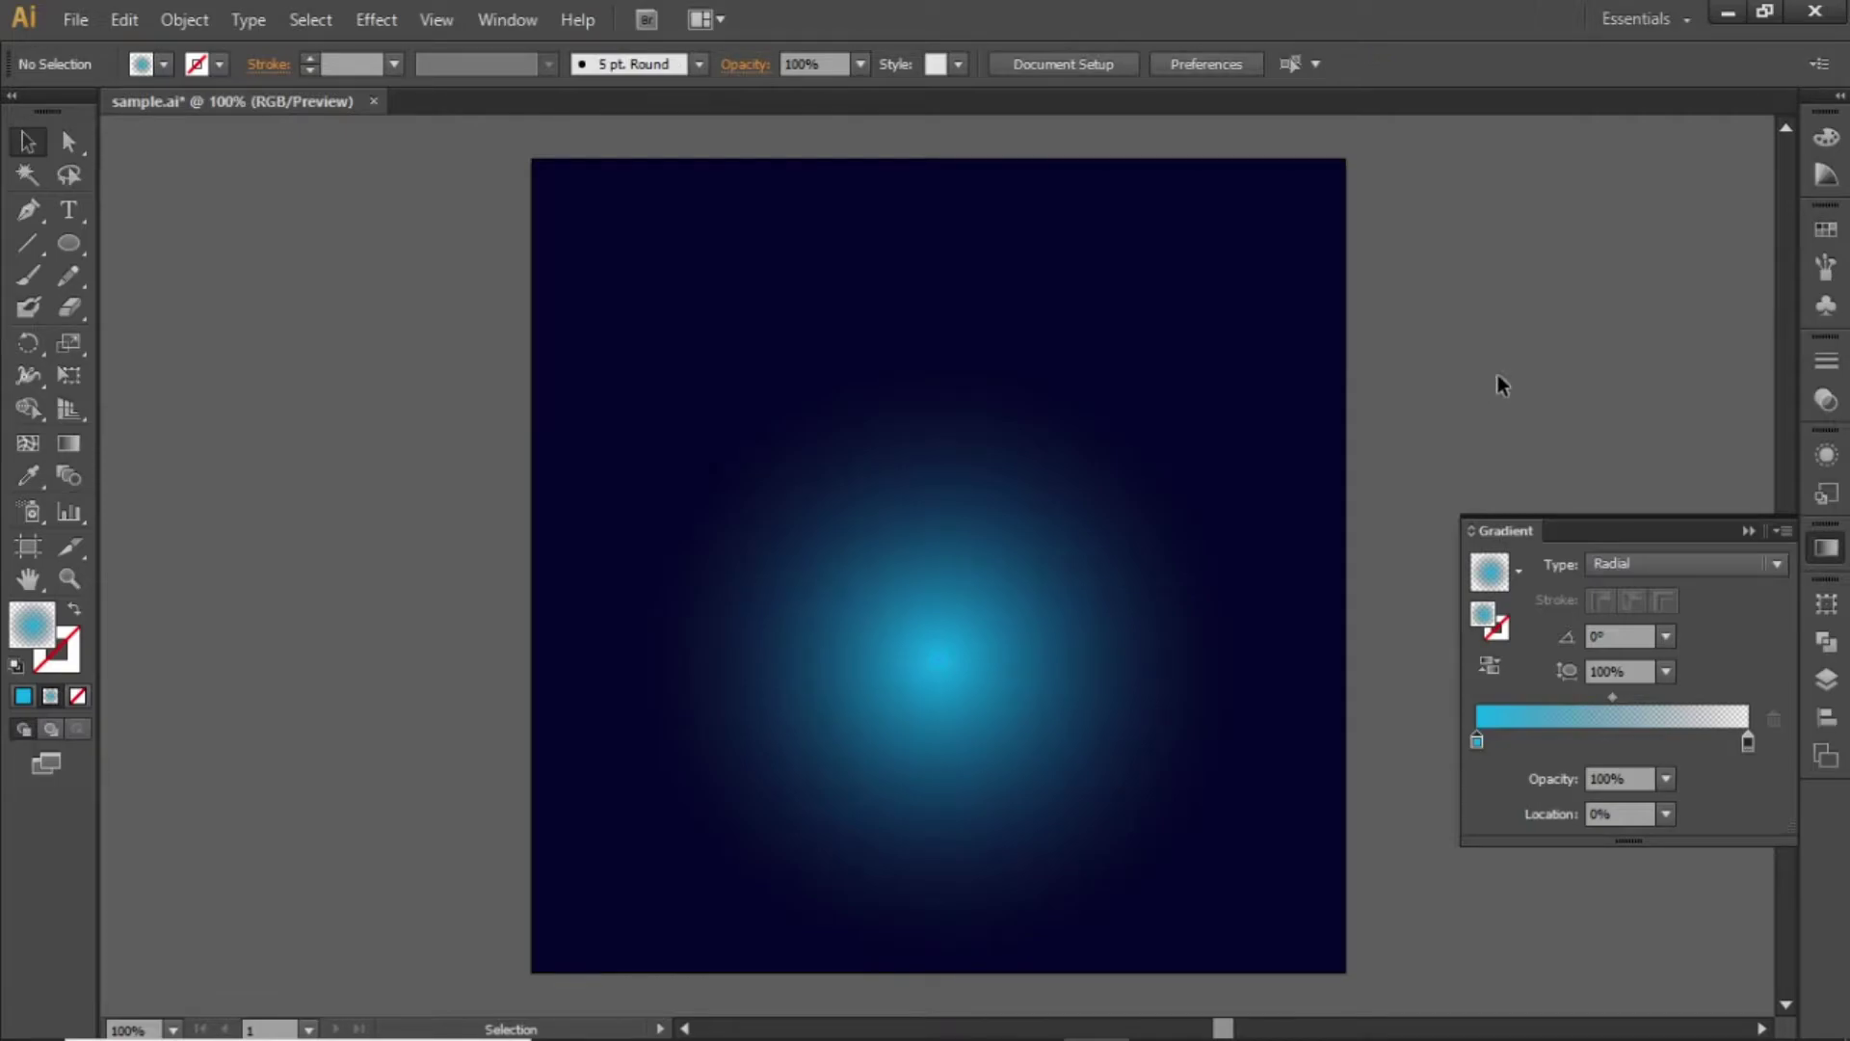
{"action": "left_click", "coordinate": [1827, 233]}
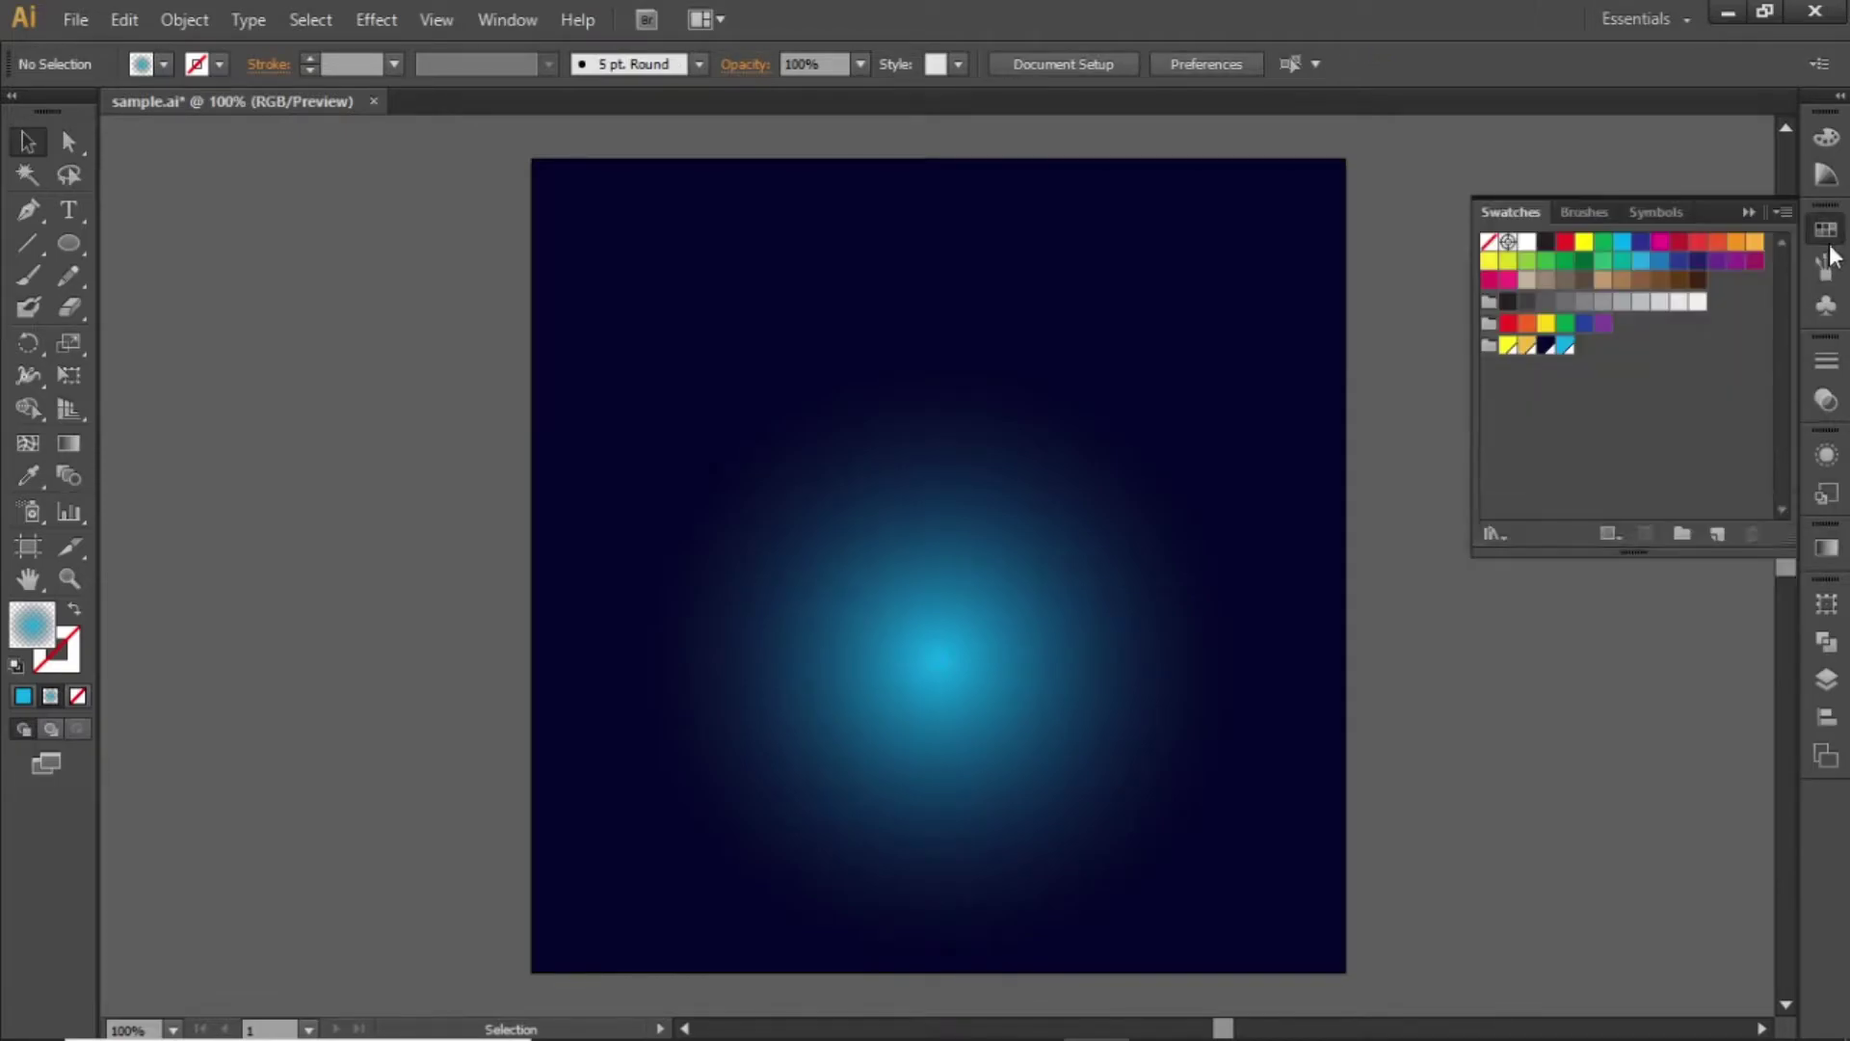
{"action": "double_click", "coordinate": [1566, 345]}
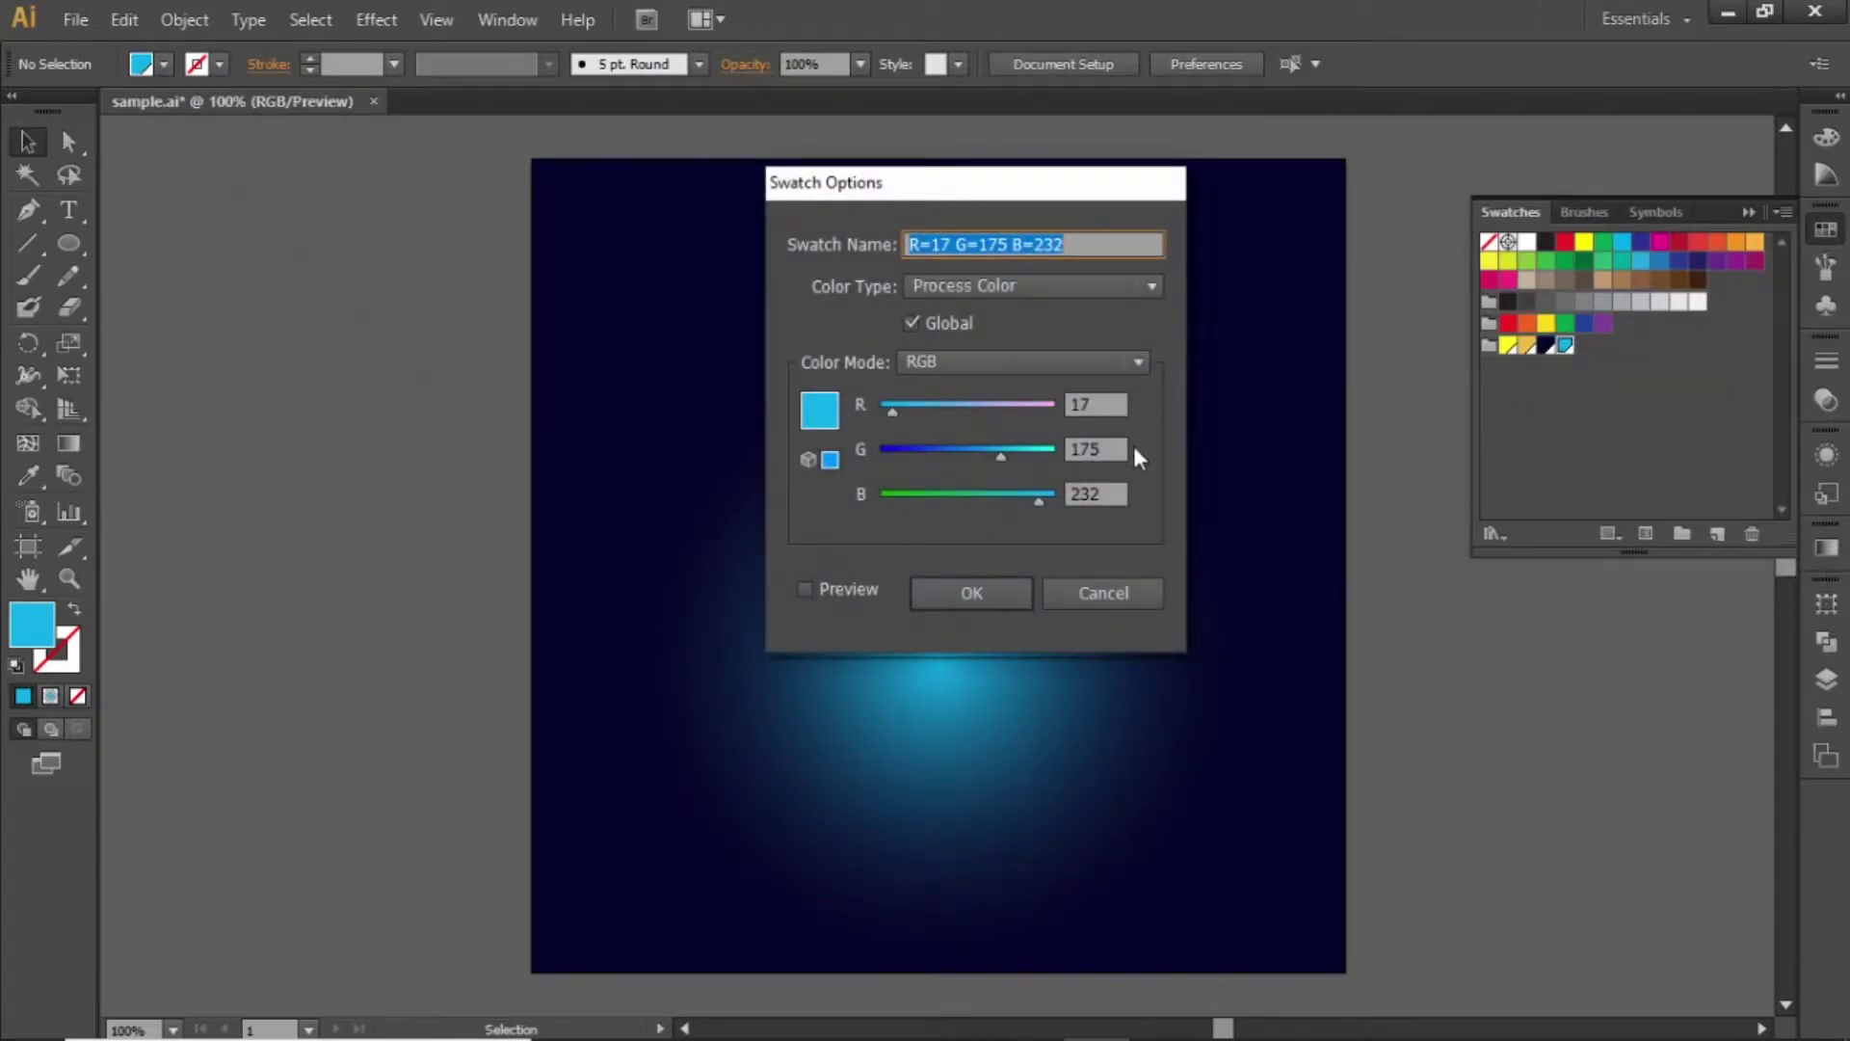
{"action": "left_click", "coordinate": [1014, 593]}
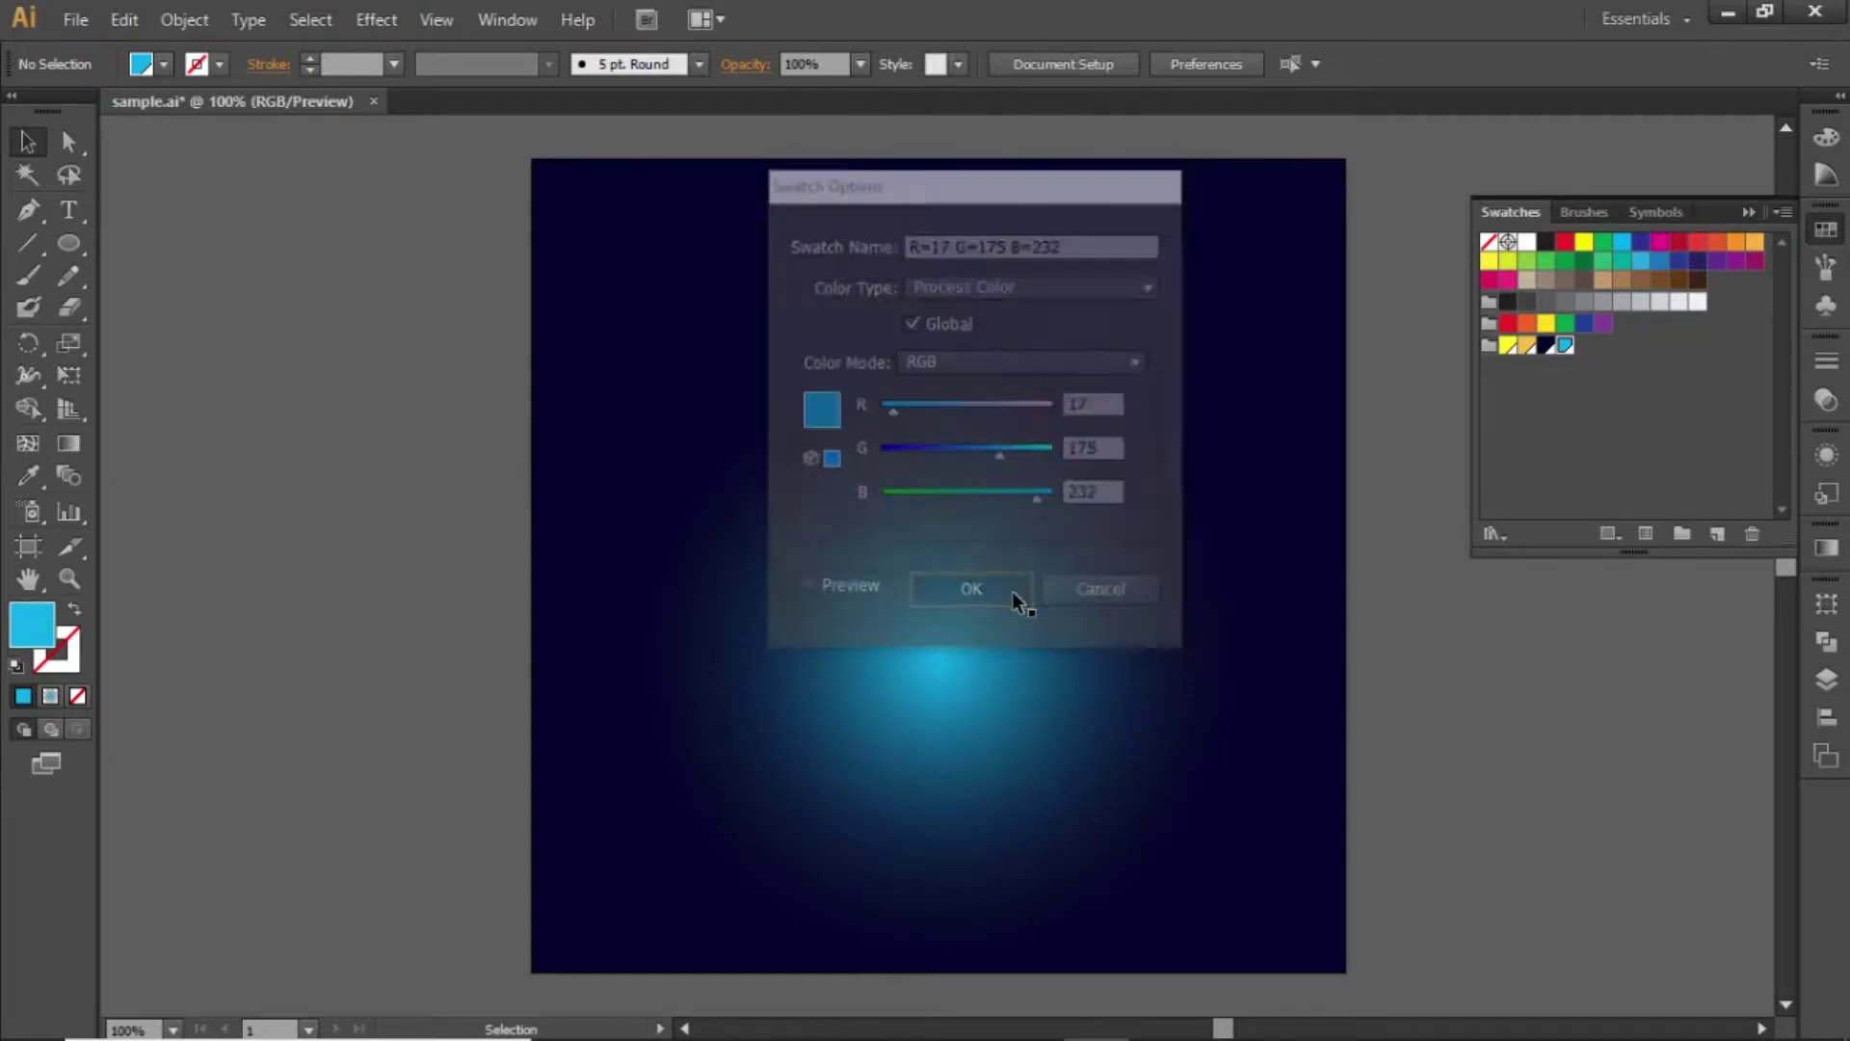
Step: Enlarge the glow circle to about 524 px and move it straight down
{"action": "left_click", "coordinate": [946, 667]}
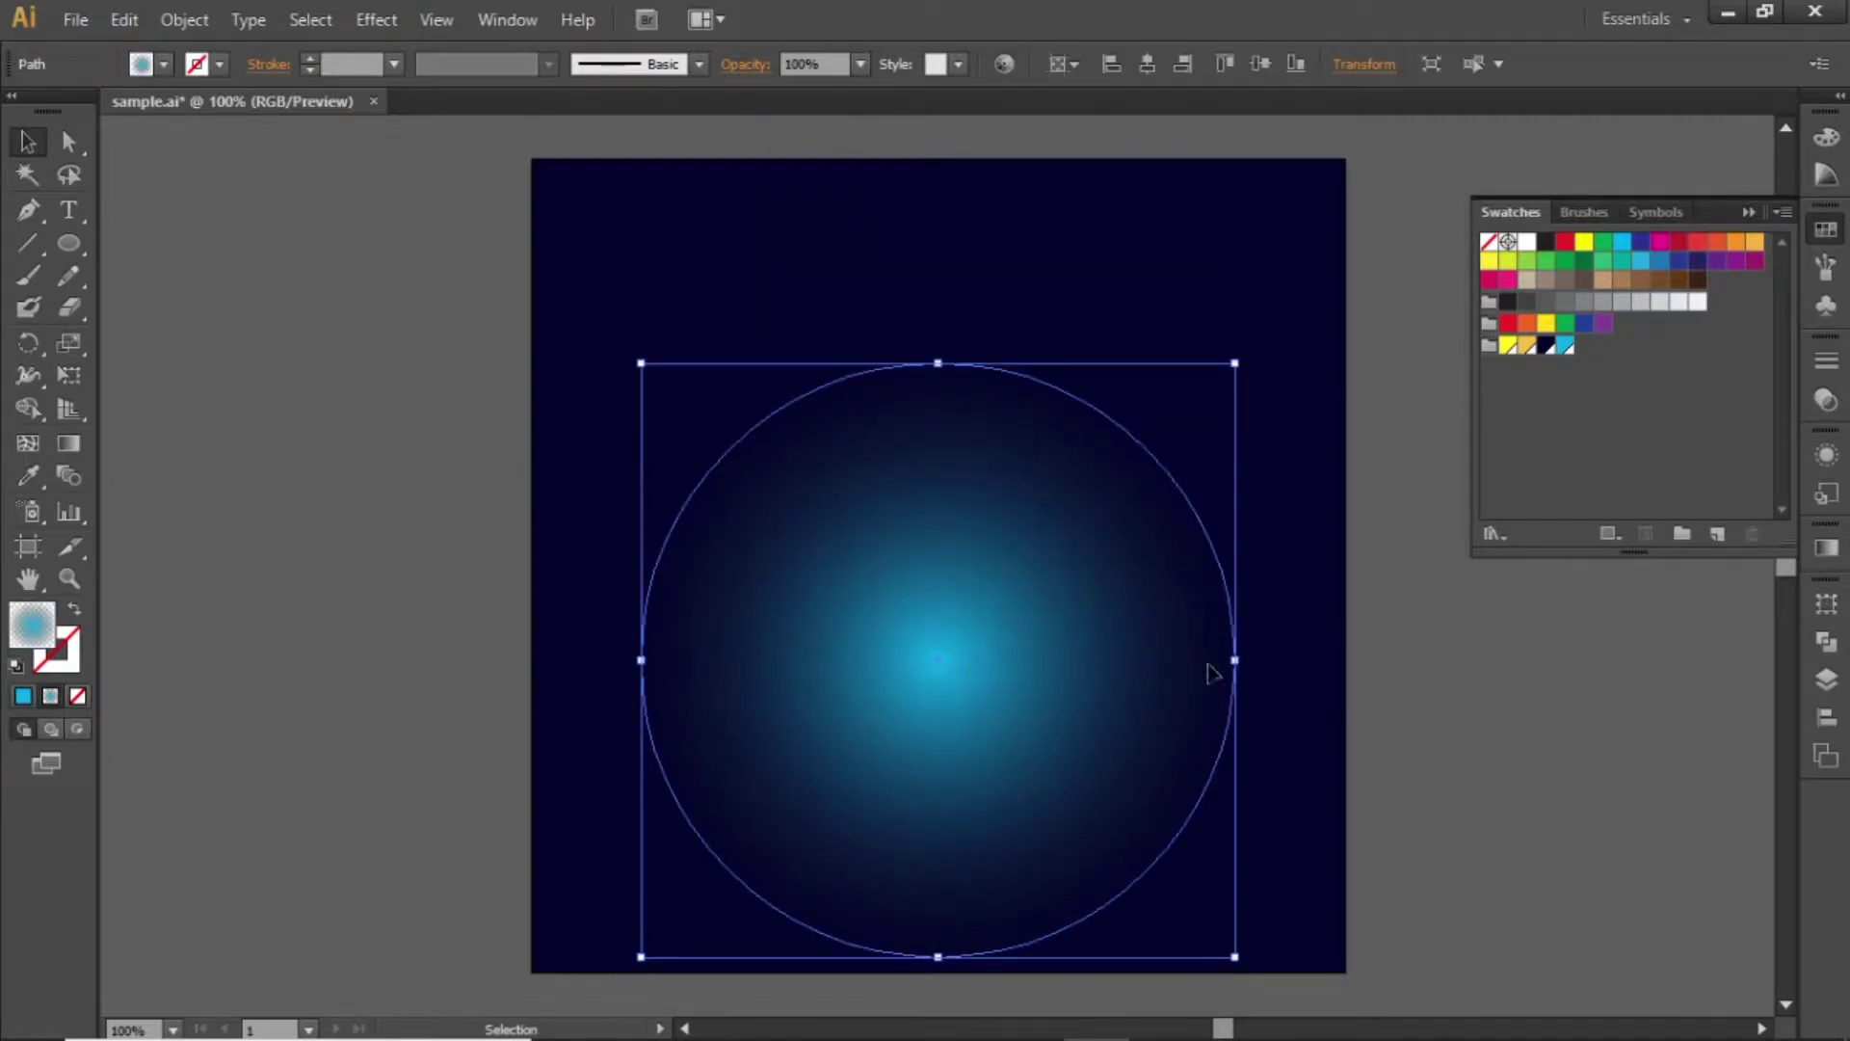
{"action": "left_click_drag", "start_coordinate": [1234, 663], "coordinate": [1306, 660]}
{"action": "left_click_drag", "start_coordinate": [1033, 595], "coordinate": [1038, 661]}
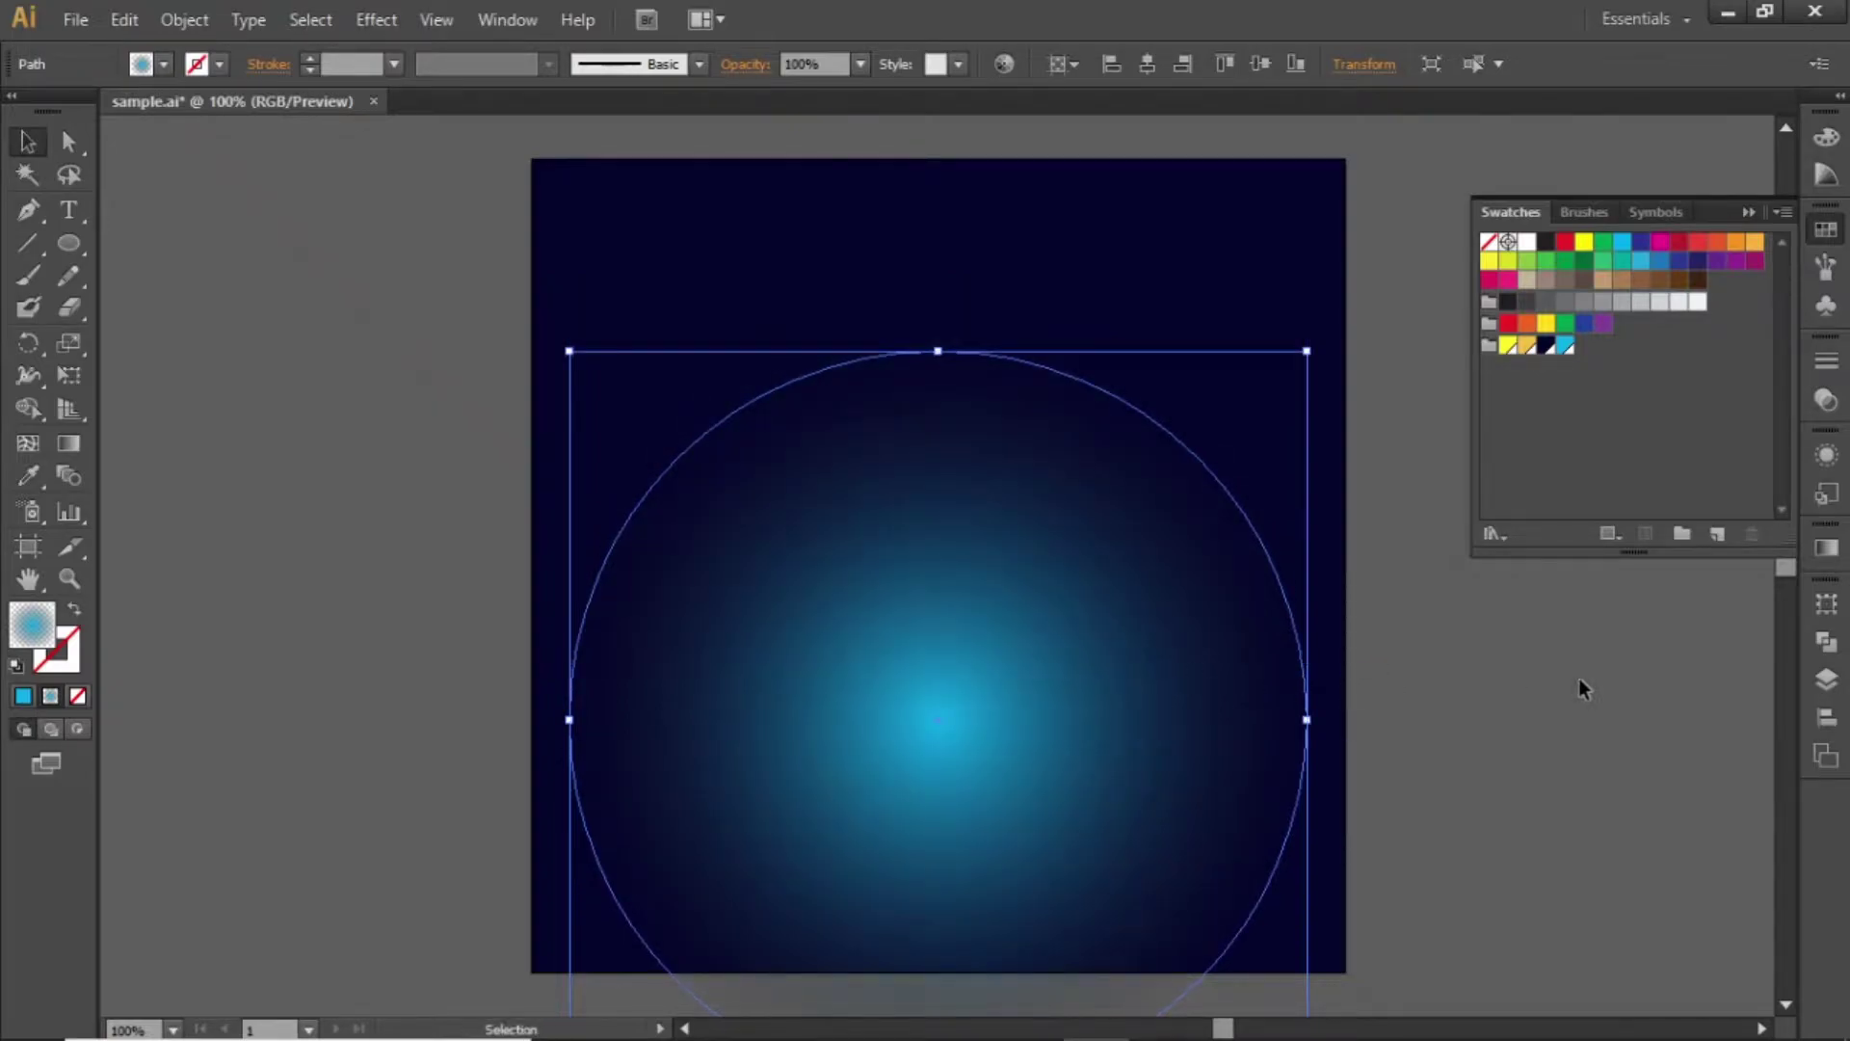
{"action": "left_click", "coordinate": [1636, 671]}
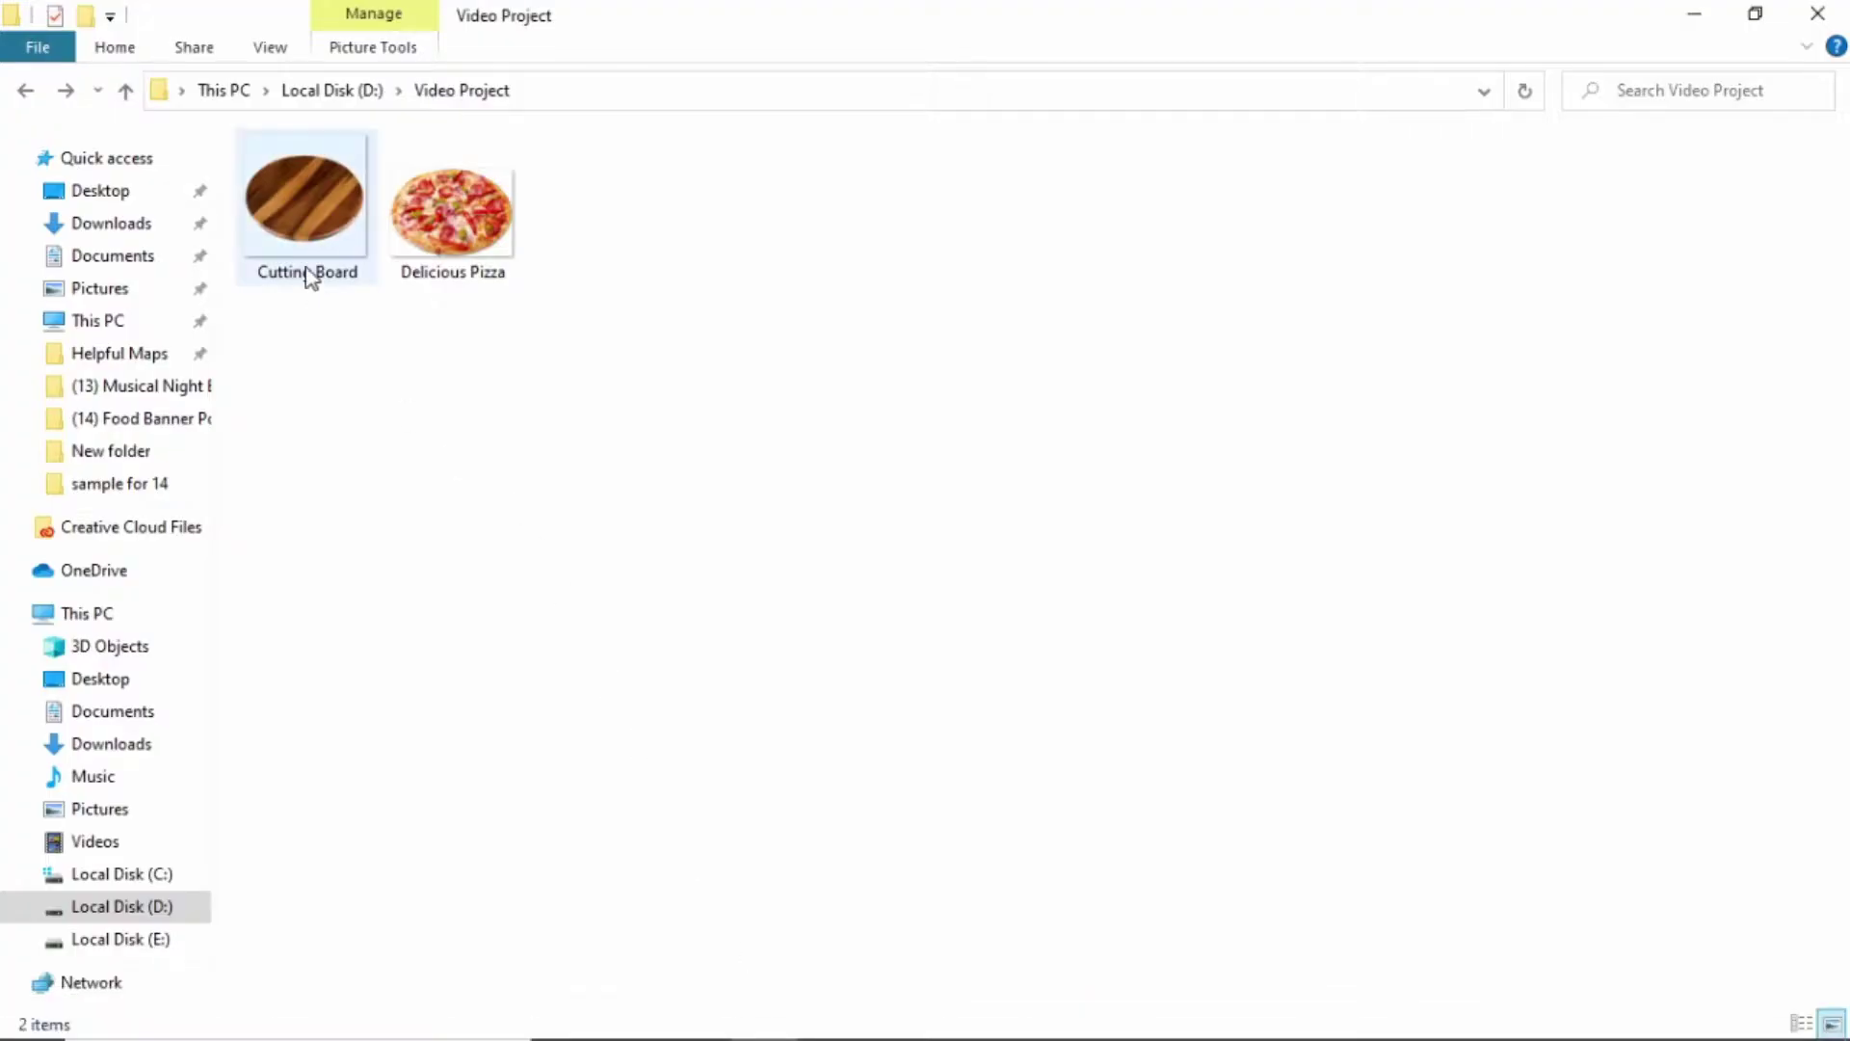
Step: Place Cutting Board.png over the glow, scale it to about 406 px, and bring up the Video Project folder
{"action": "left_click_drag", "start_coordinate": [269, 183], "coordinate": [951, 567]}
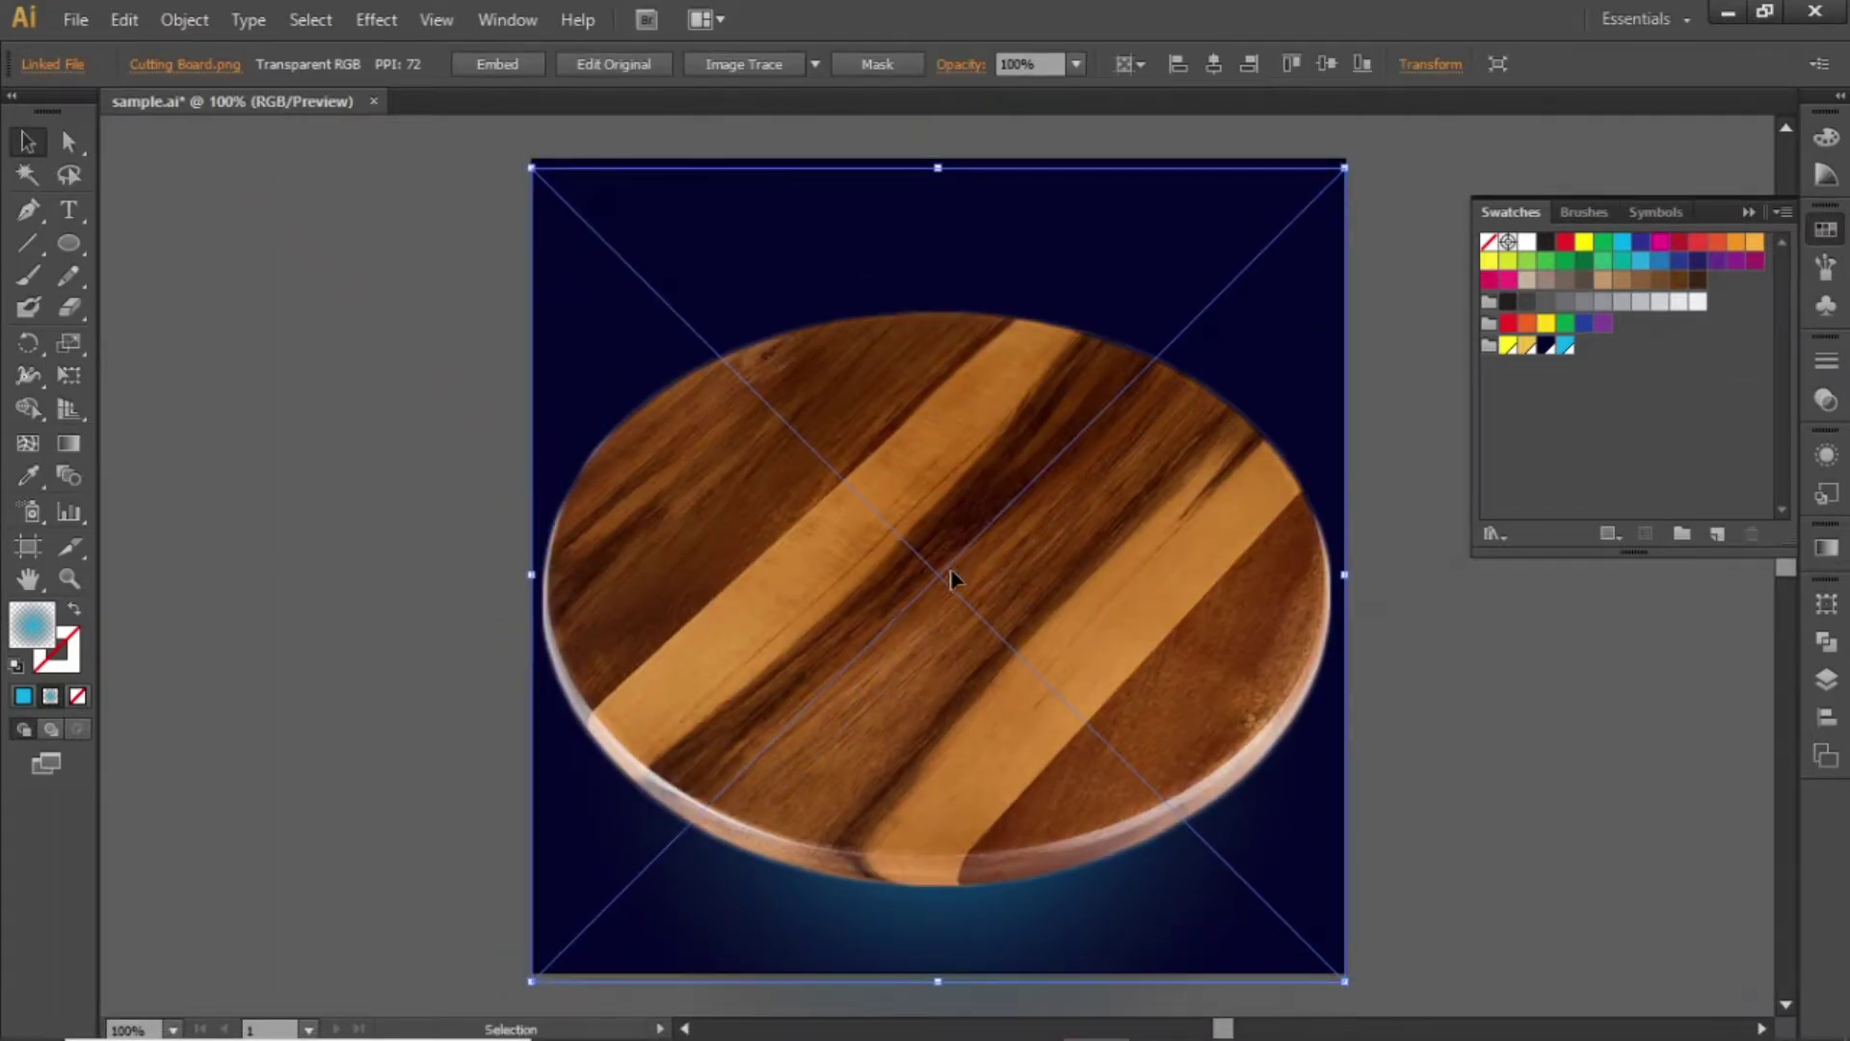
{"action": "left_click", "coordinate": [1812, 715]}
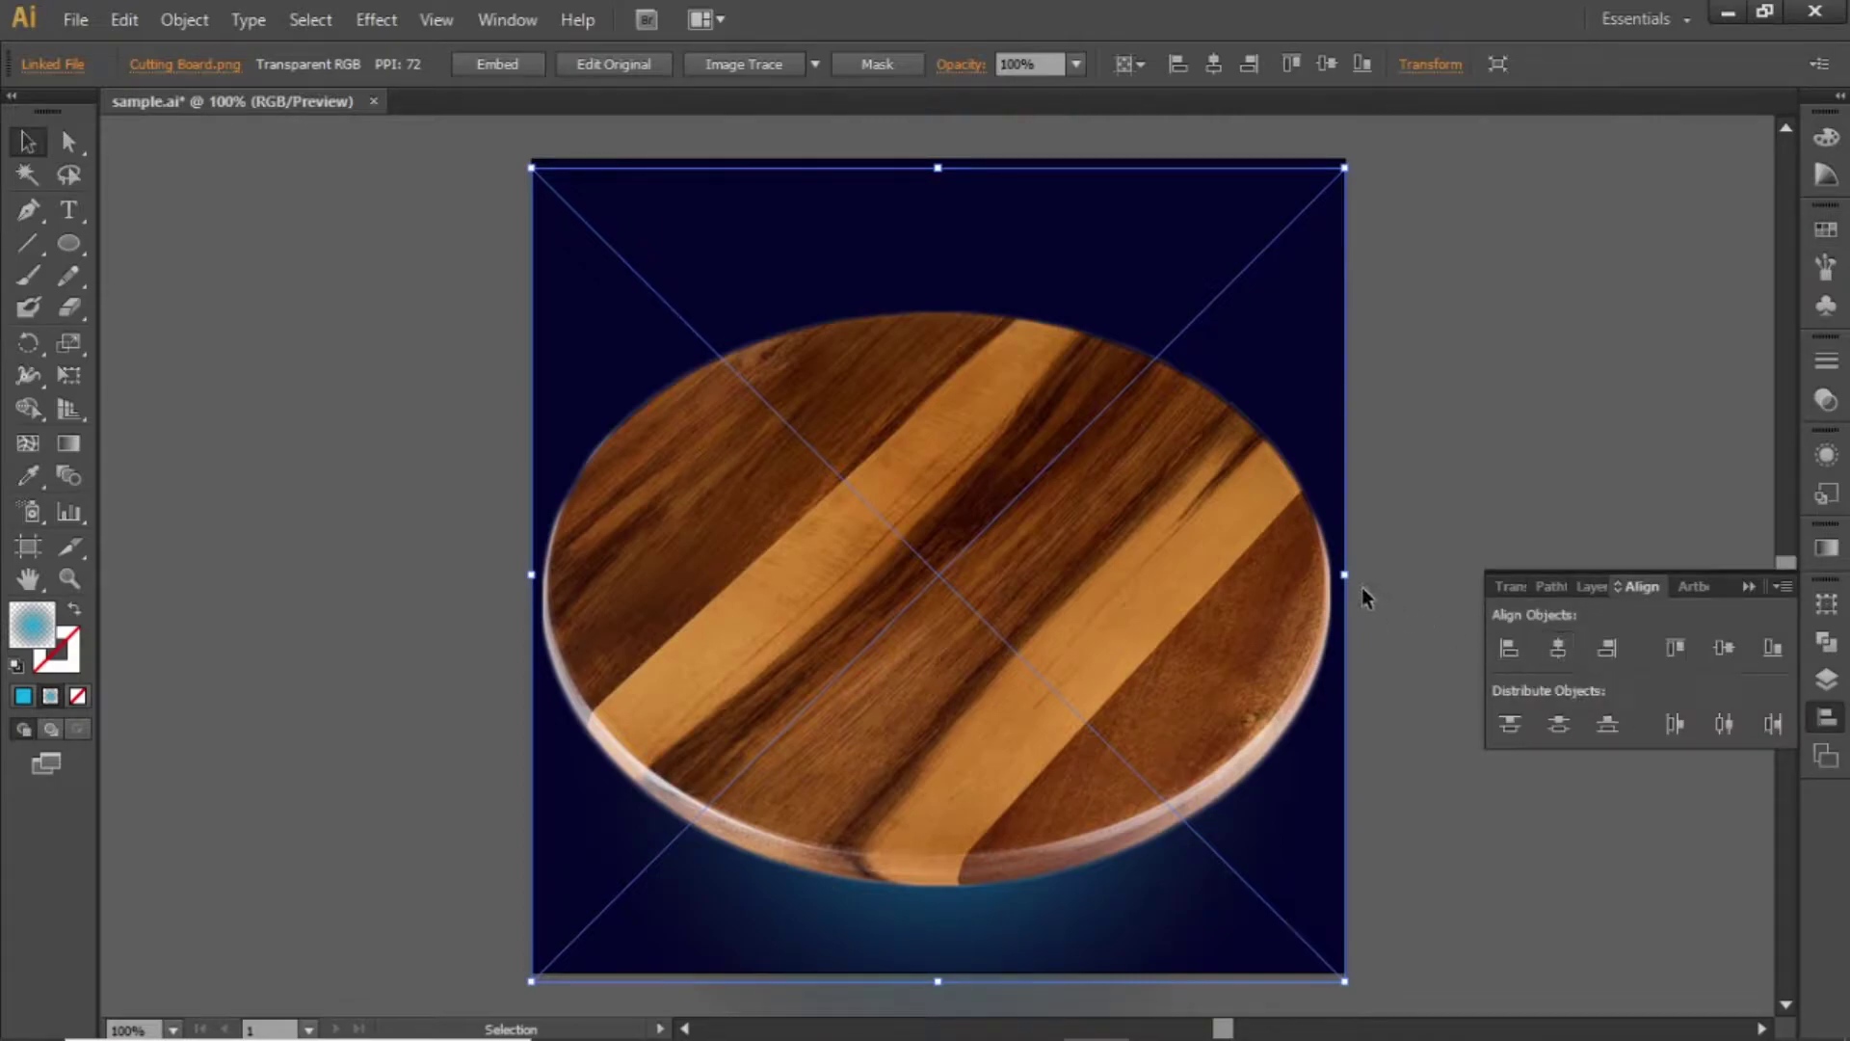
{"action": "left_click_drag", "start_coordinate": [1346, 575], "coordinate": [1206, 570]}
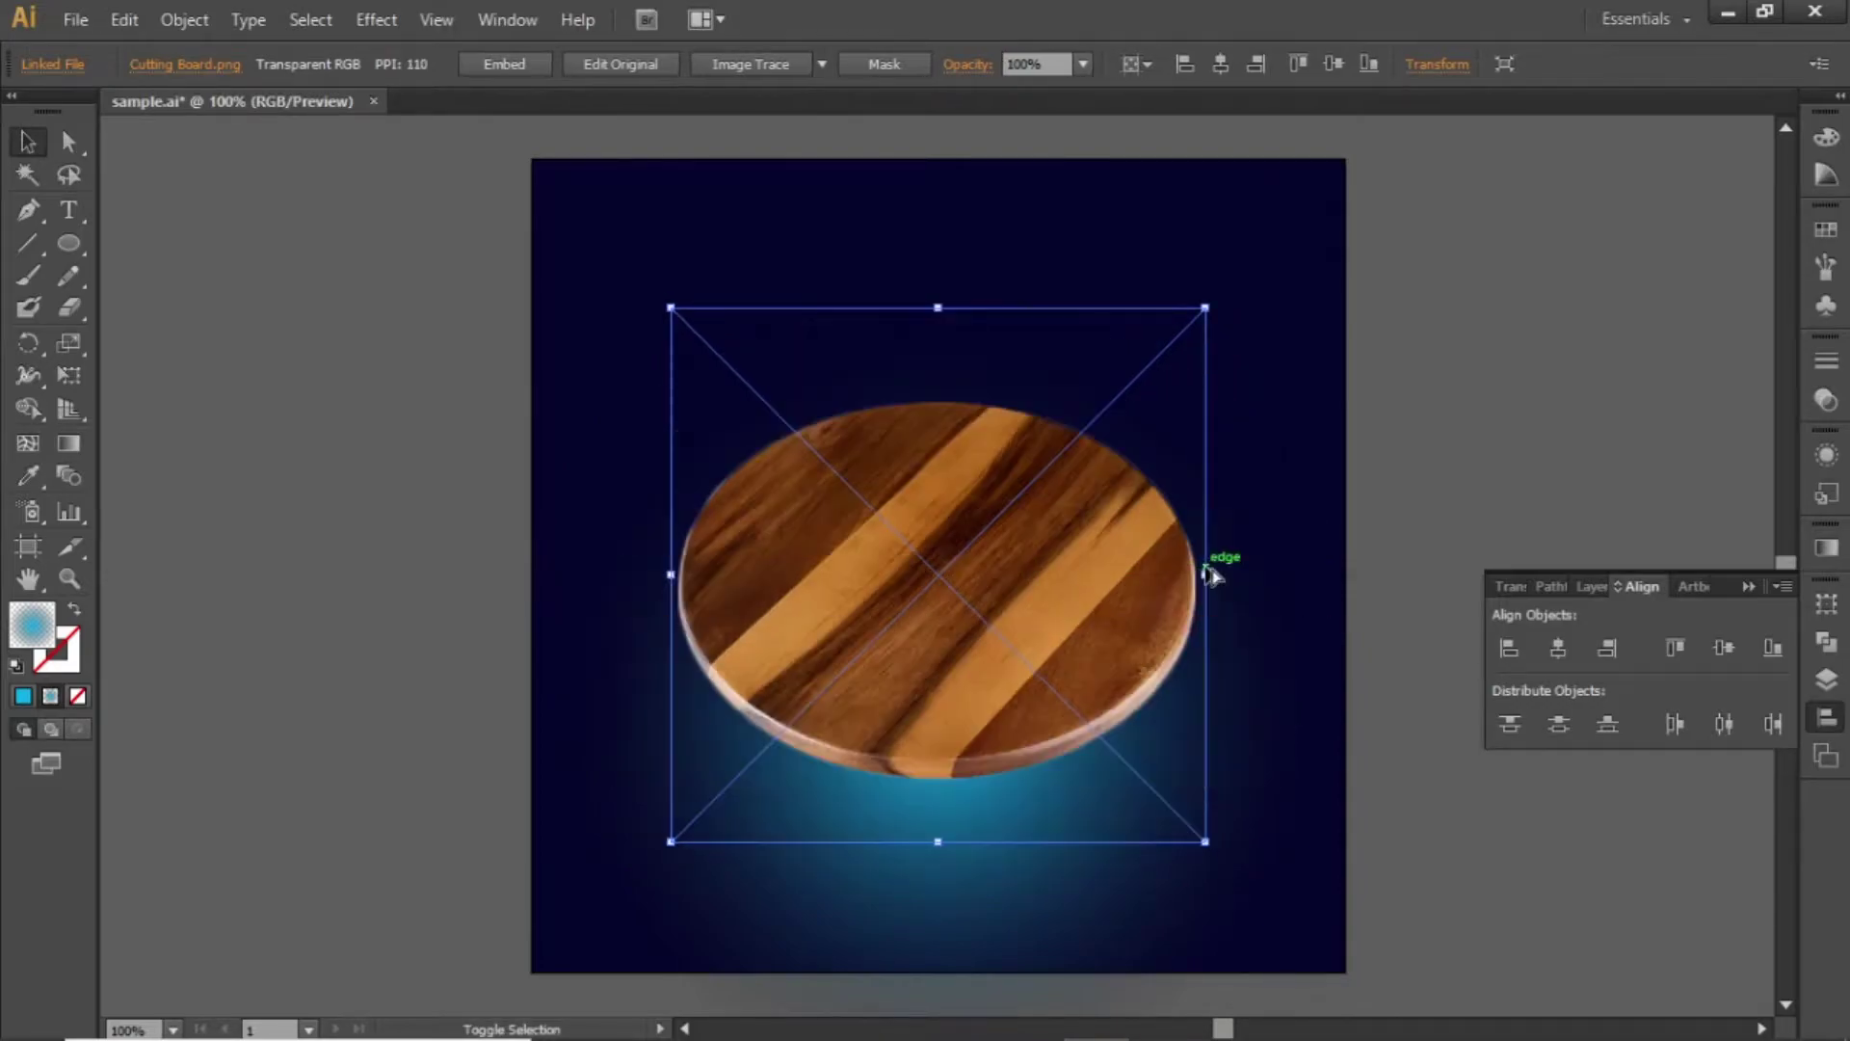
{"action": "left_click", "coordinate": [1565, 459]}
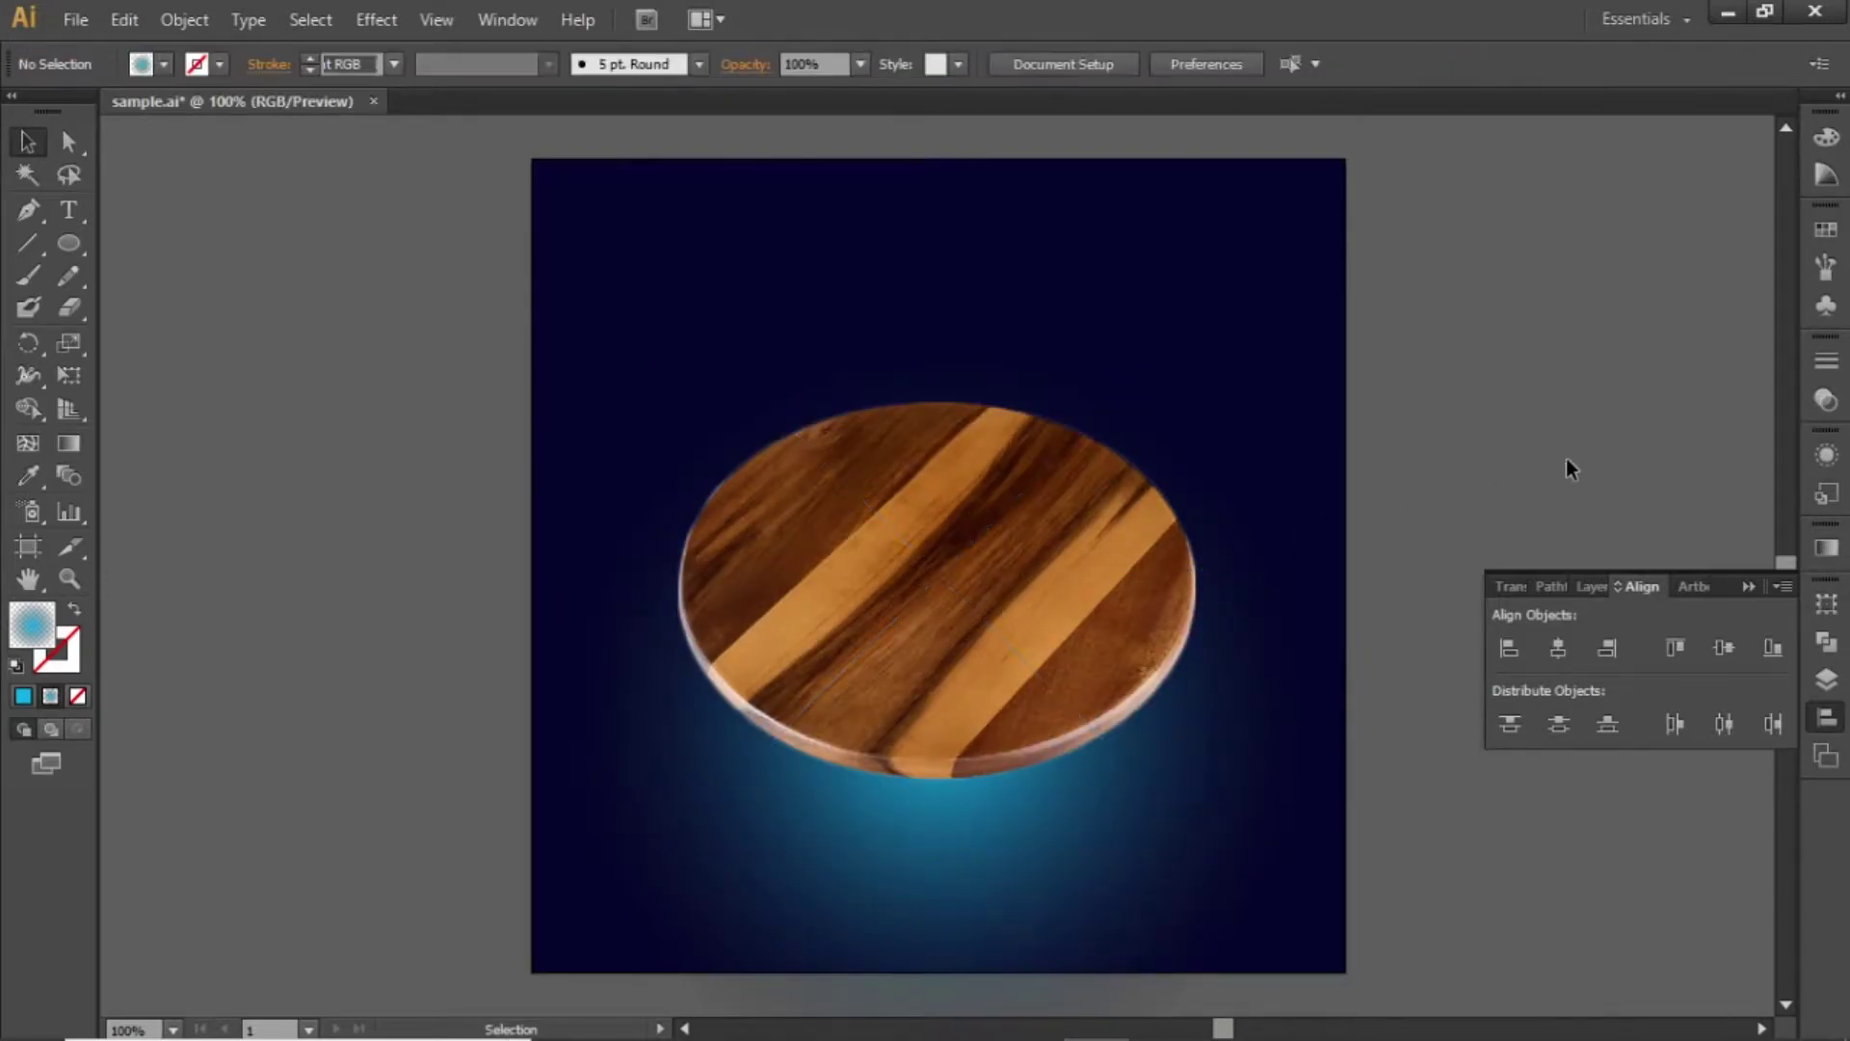
{"action": "left_click", "coordinate": [834, 1017]}
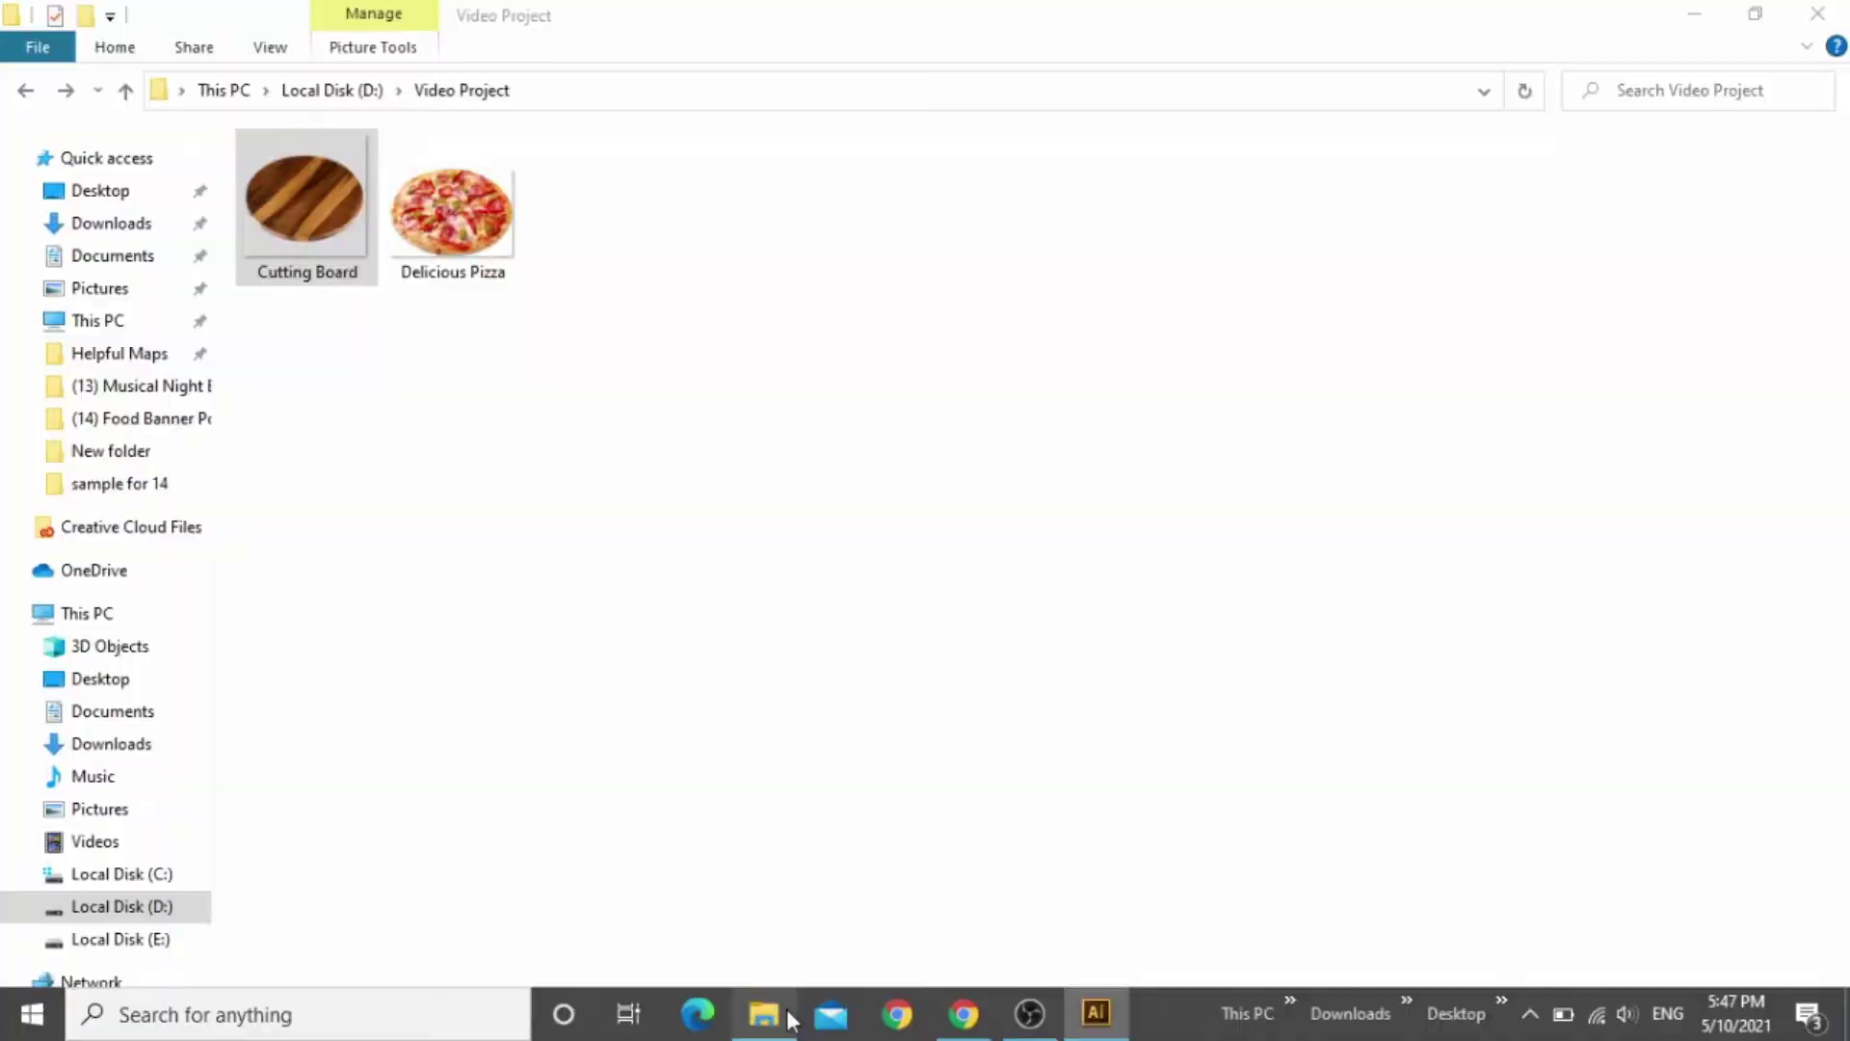
Step: Place Delicious Pizza.png on the poster, shrink it, and centre it horizontally
{"action": "left_click_drag", "start_coordinate": [431, 197], "coordinate": [946, 631]}
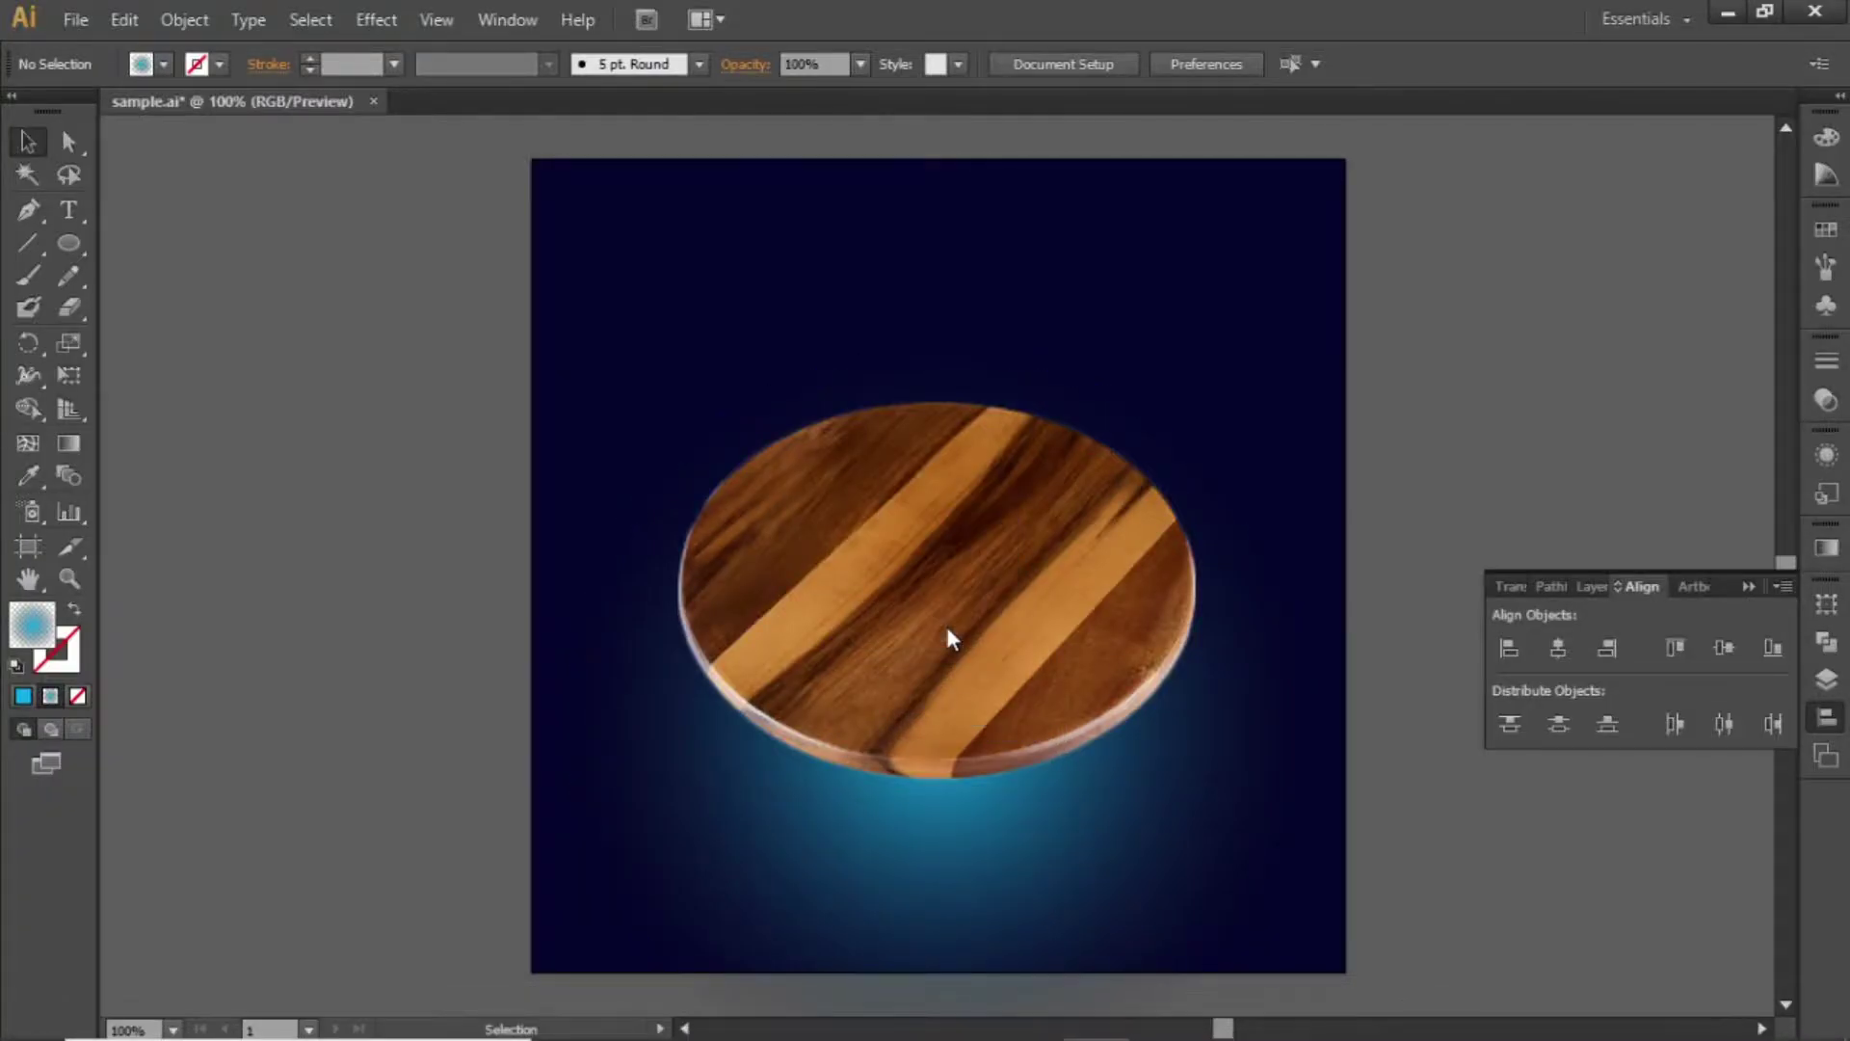
{"action": "key", "text": "ctrl+minus"}
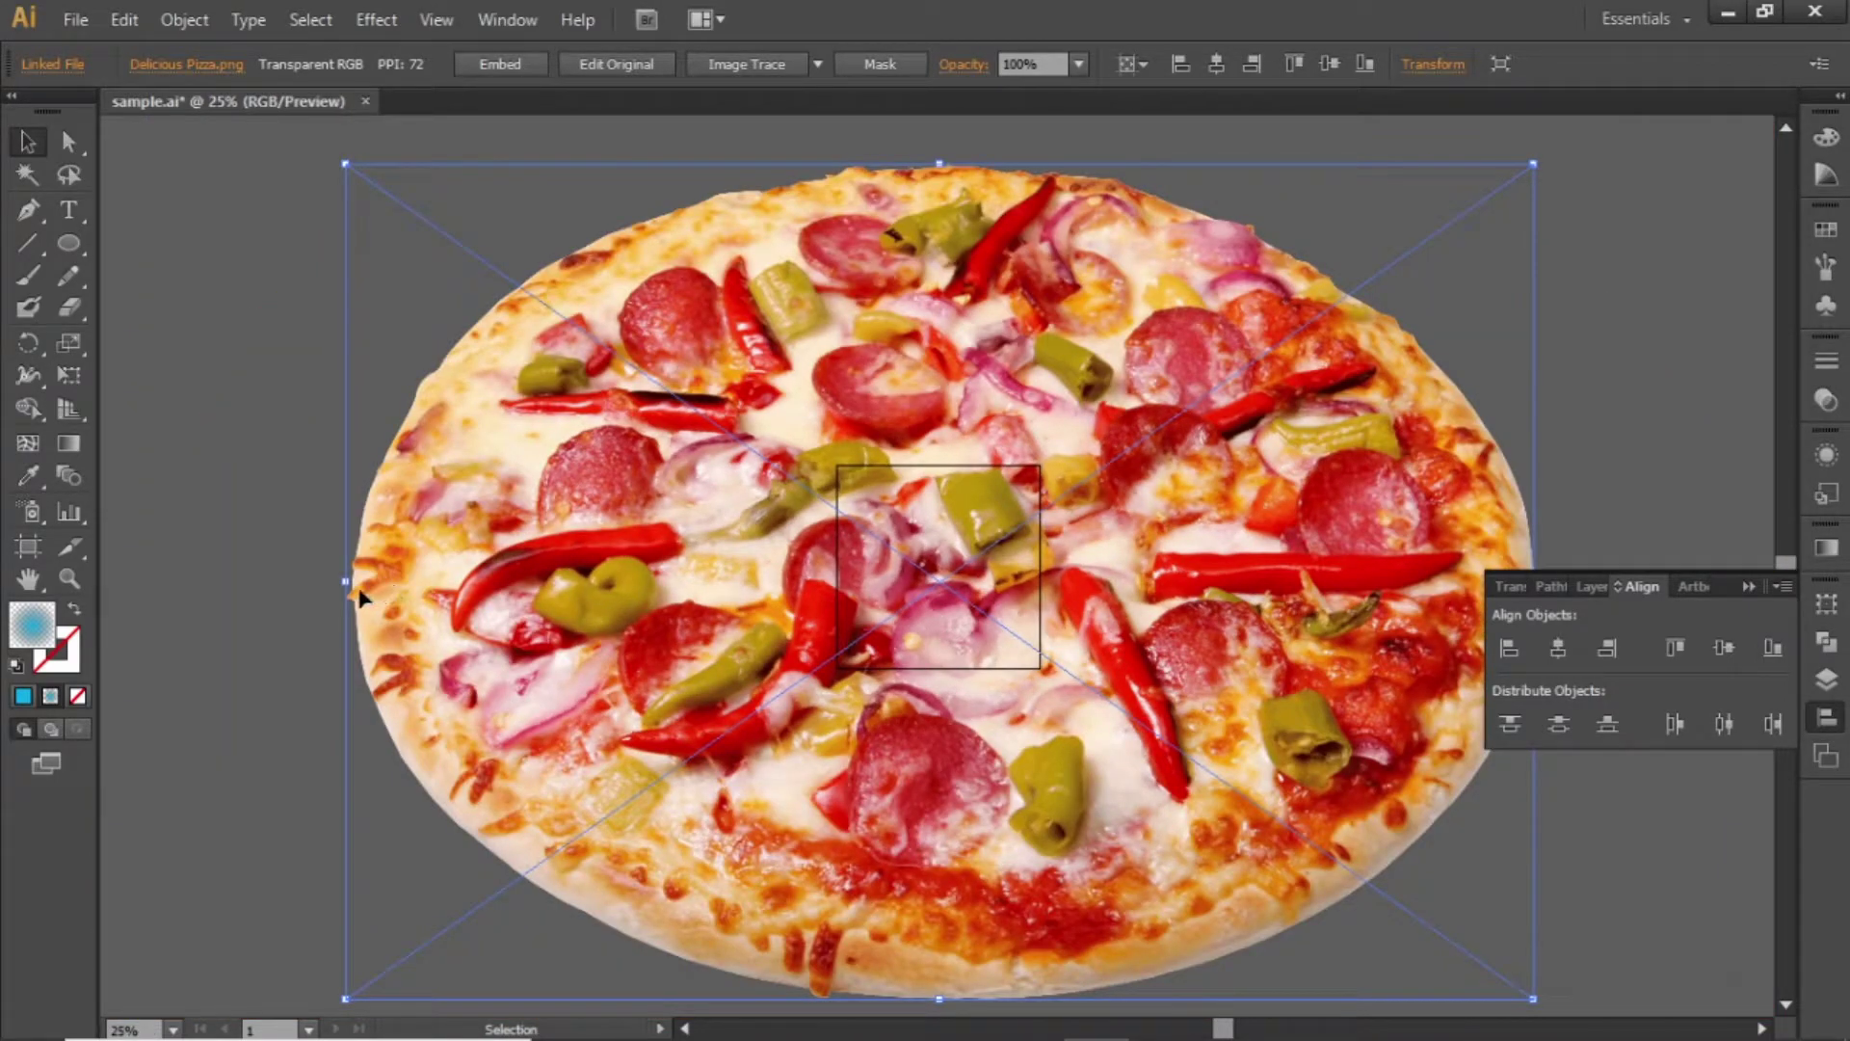
{"action": "left_click_drag", "start_coordinate": [349, 581], "coordinate": [794, 605]}
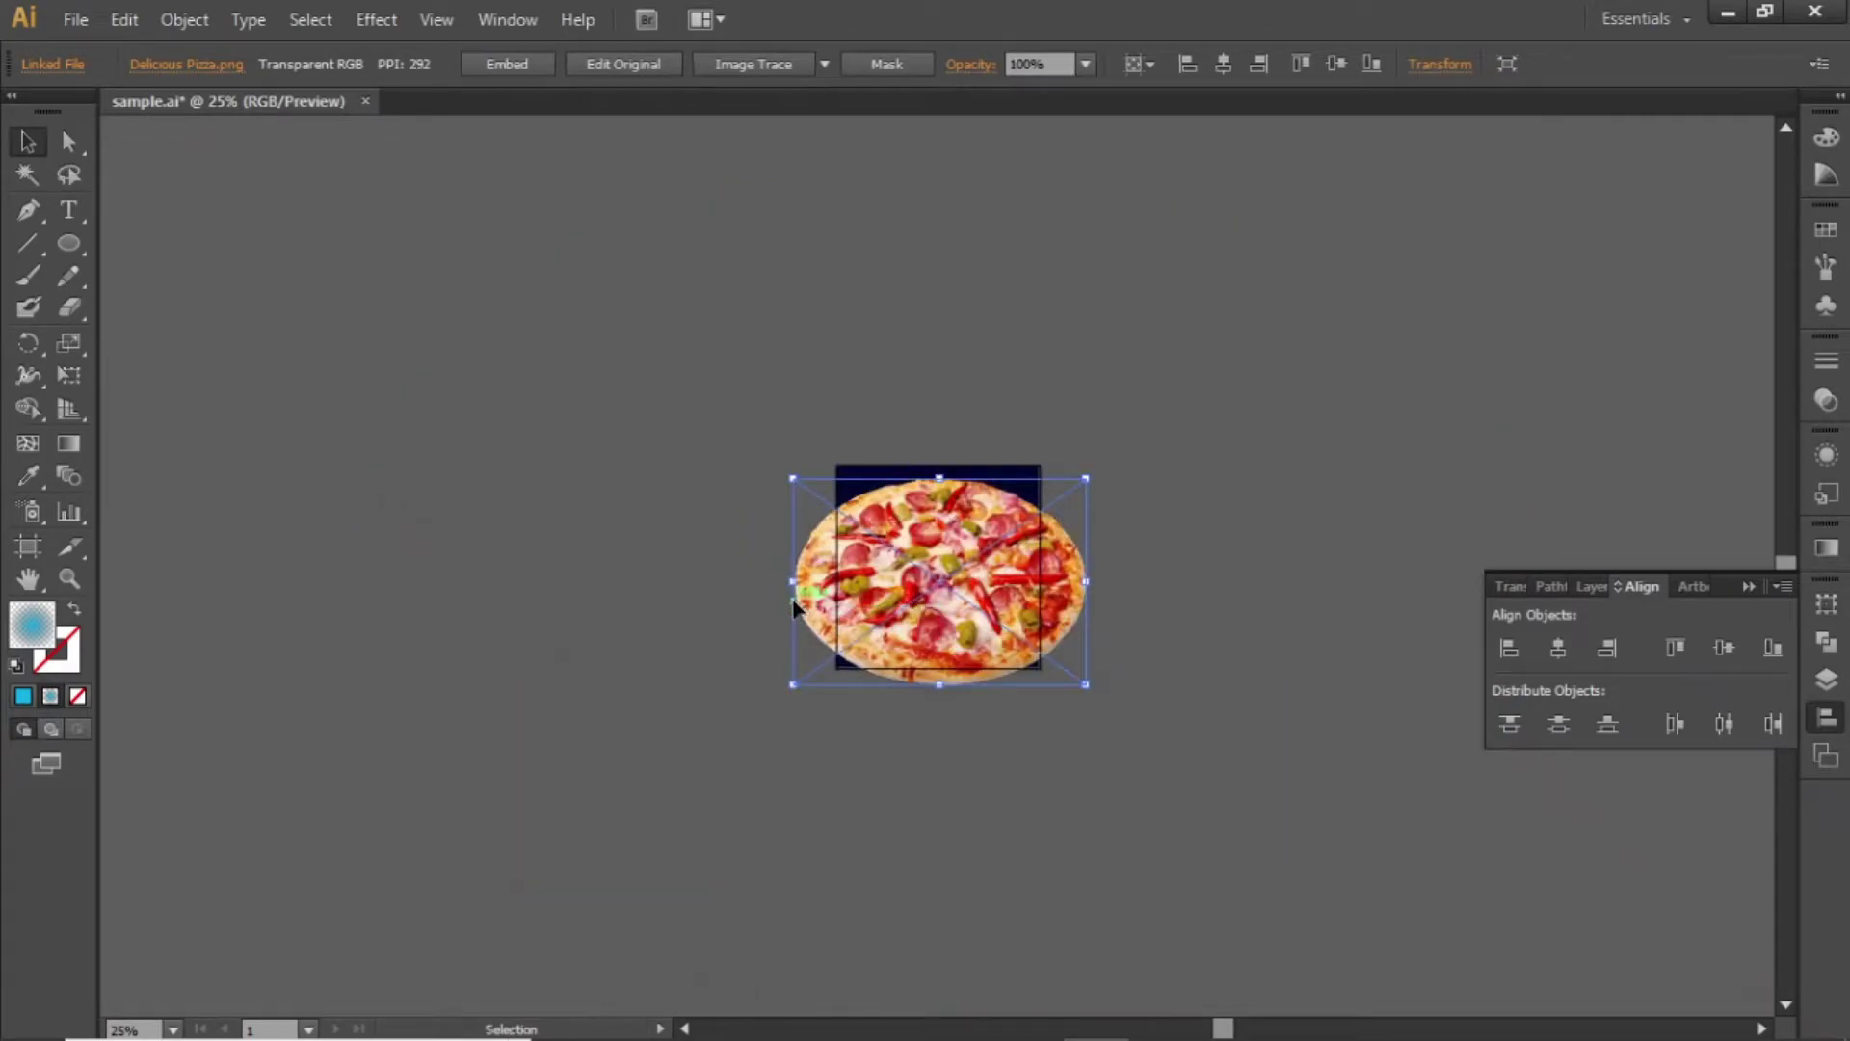
{"action": "key", "text": "ctrl+0"}
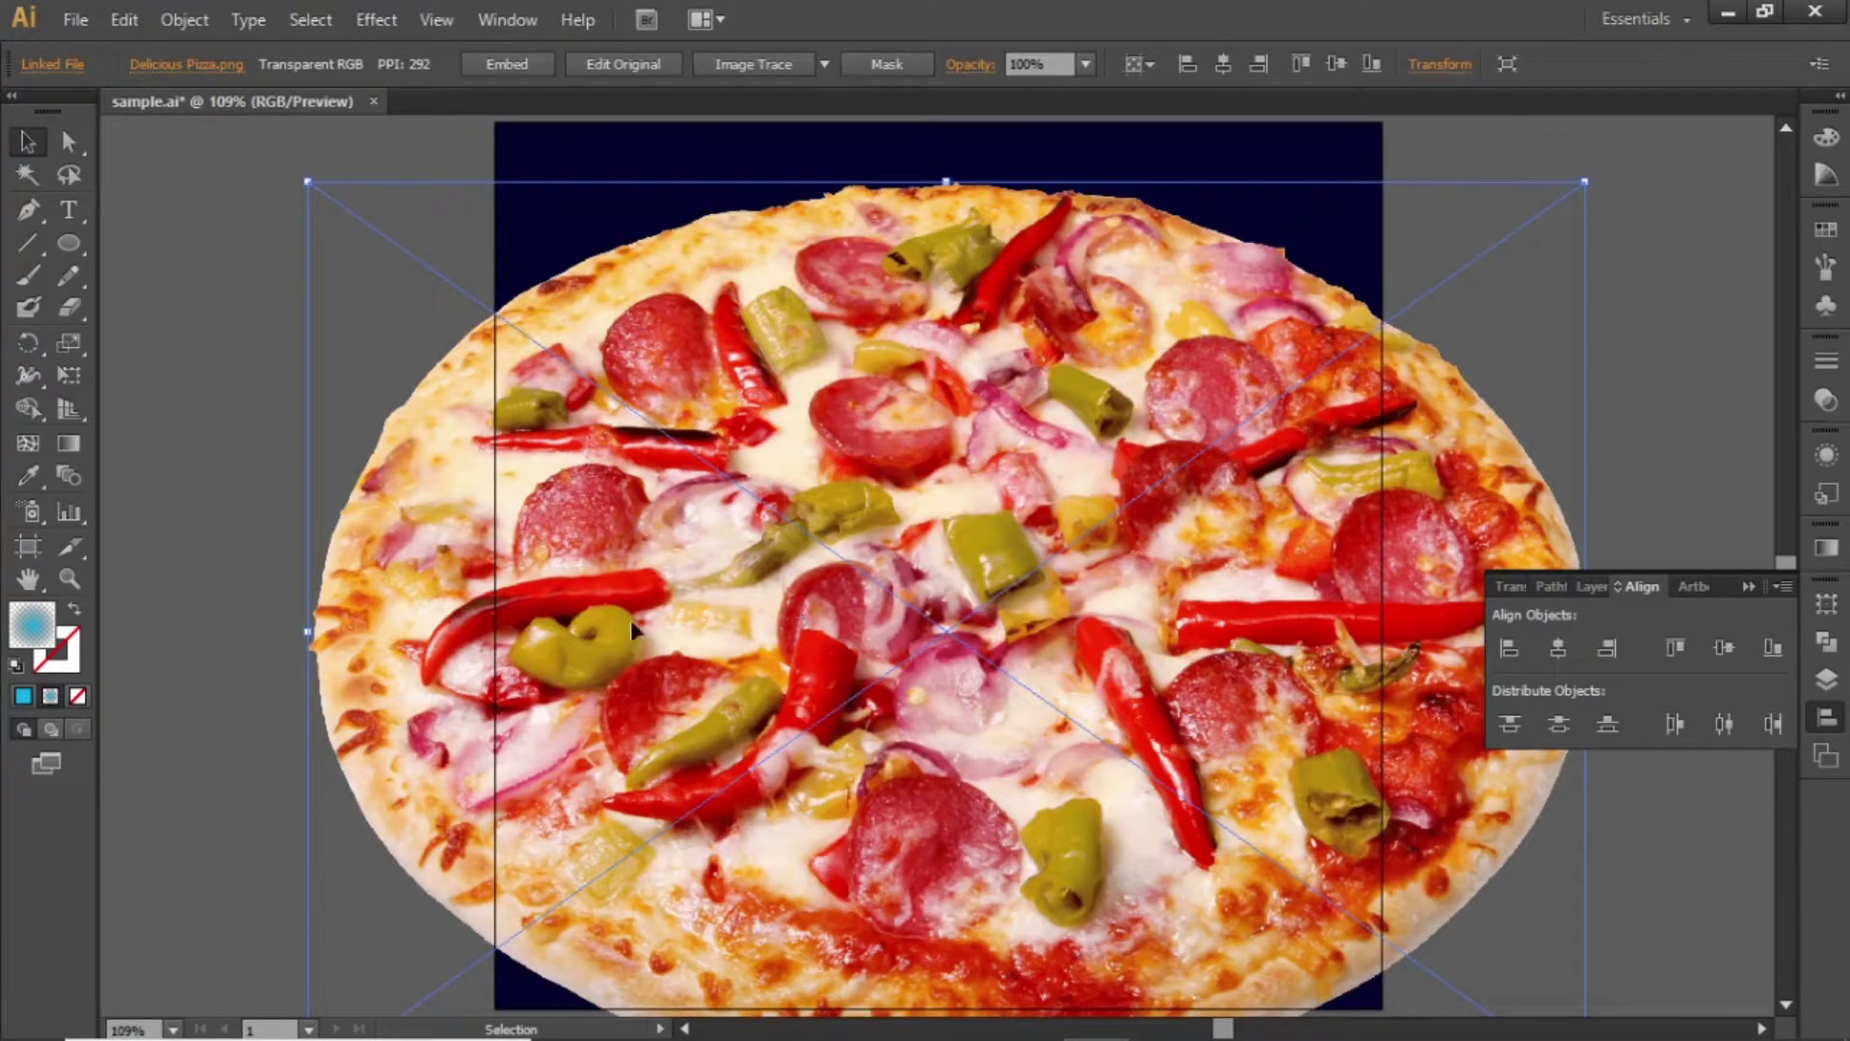
{"action": "left_click", "coordinate": [1558, 648]}
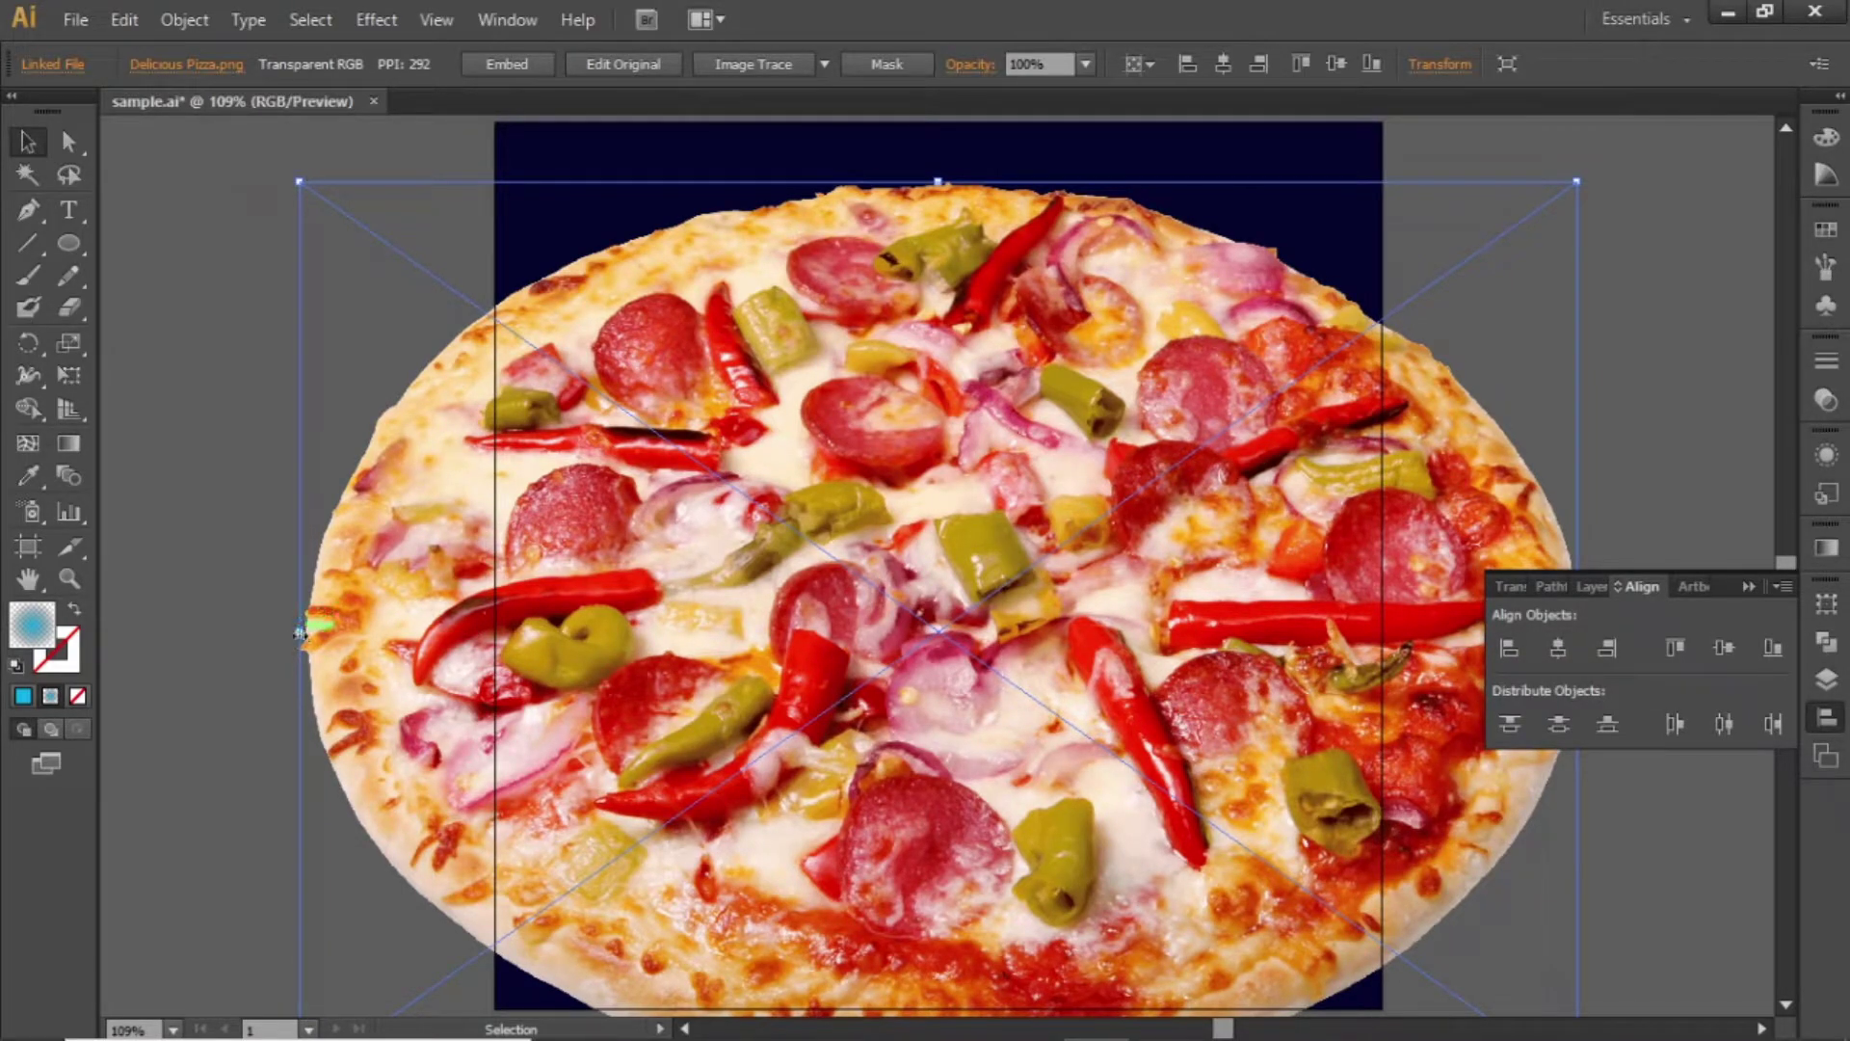
Step: Resize the pizza to roughly 353 × 246 px and nudge it onto the wooden board
{"action": "left_click_drag", "start_coordinate": [300, 634], "coordinate": [692, 632]}
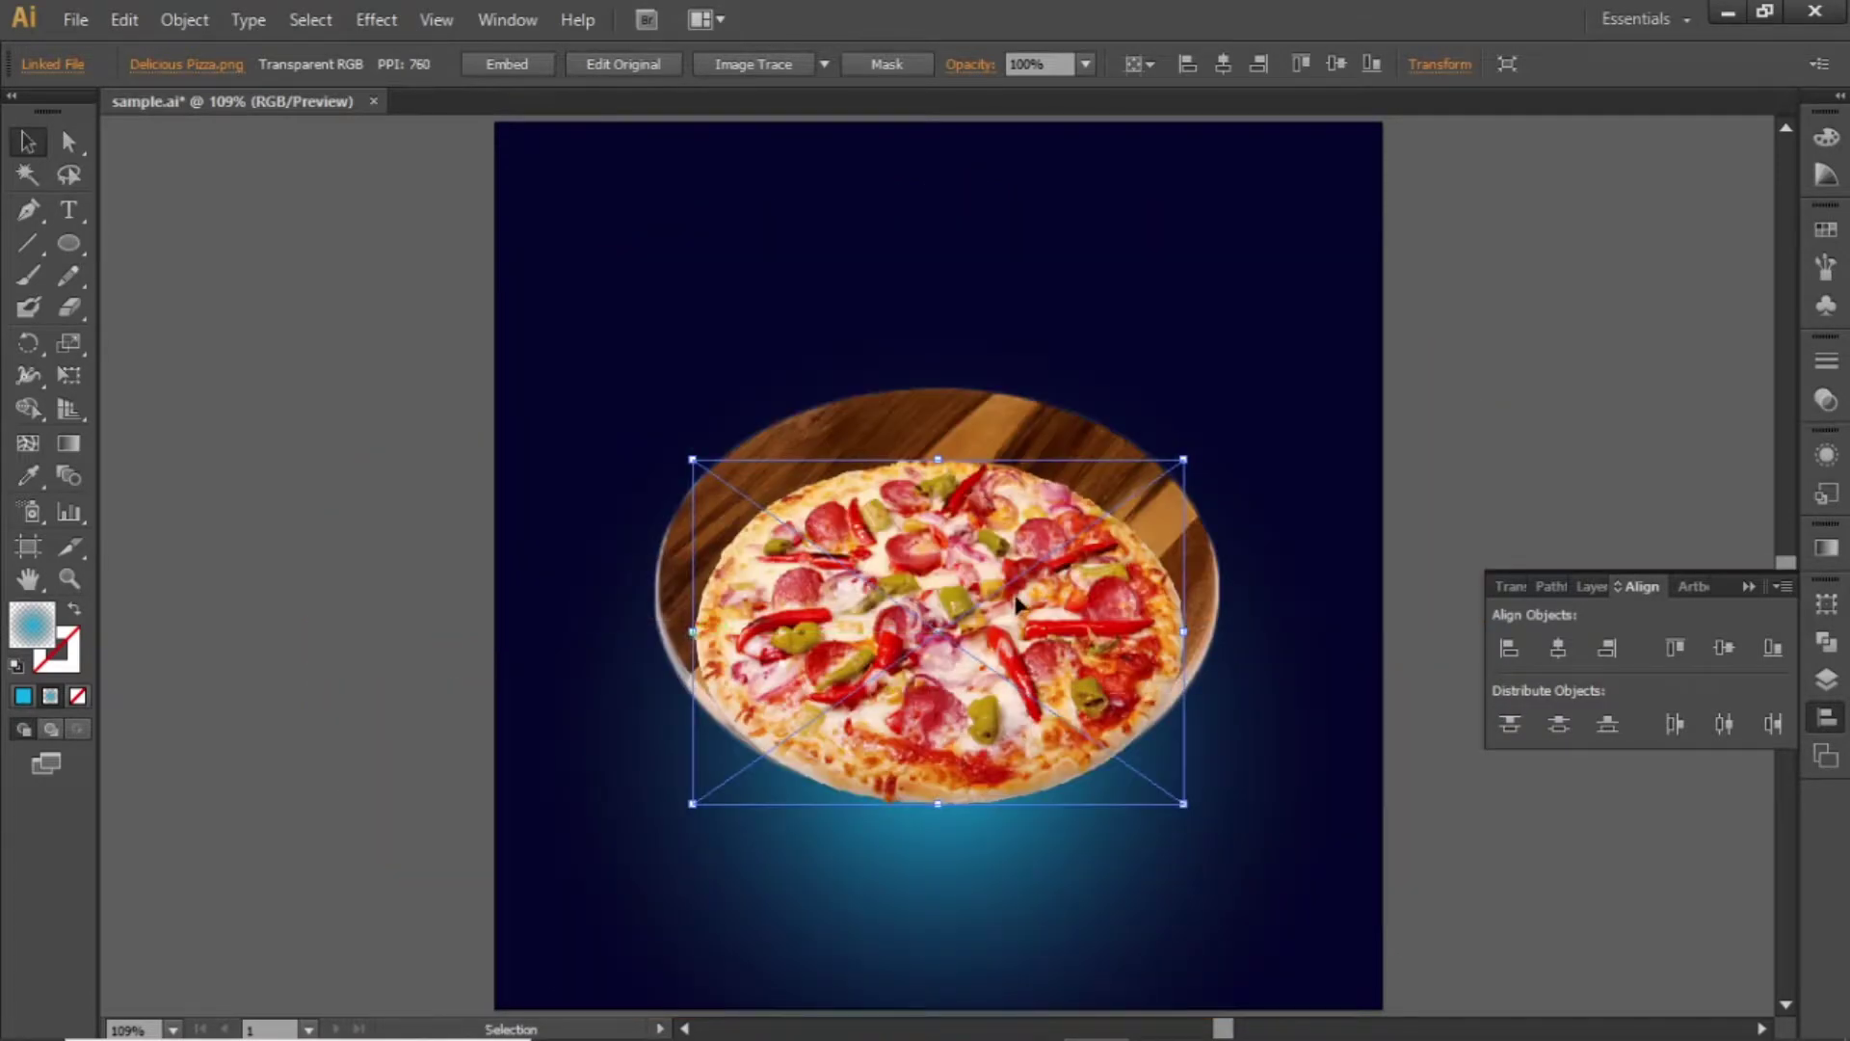
{"action": "left_click_drag", "start_coordinate": [983, 588], "coordinate": [983, 534]}
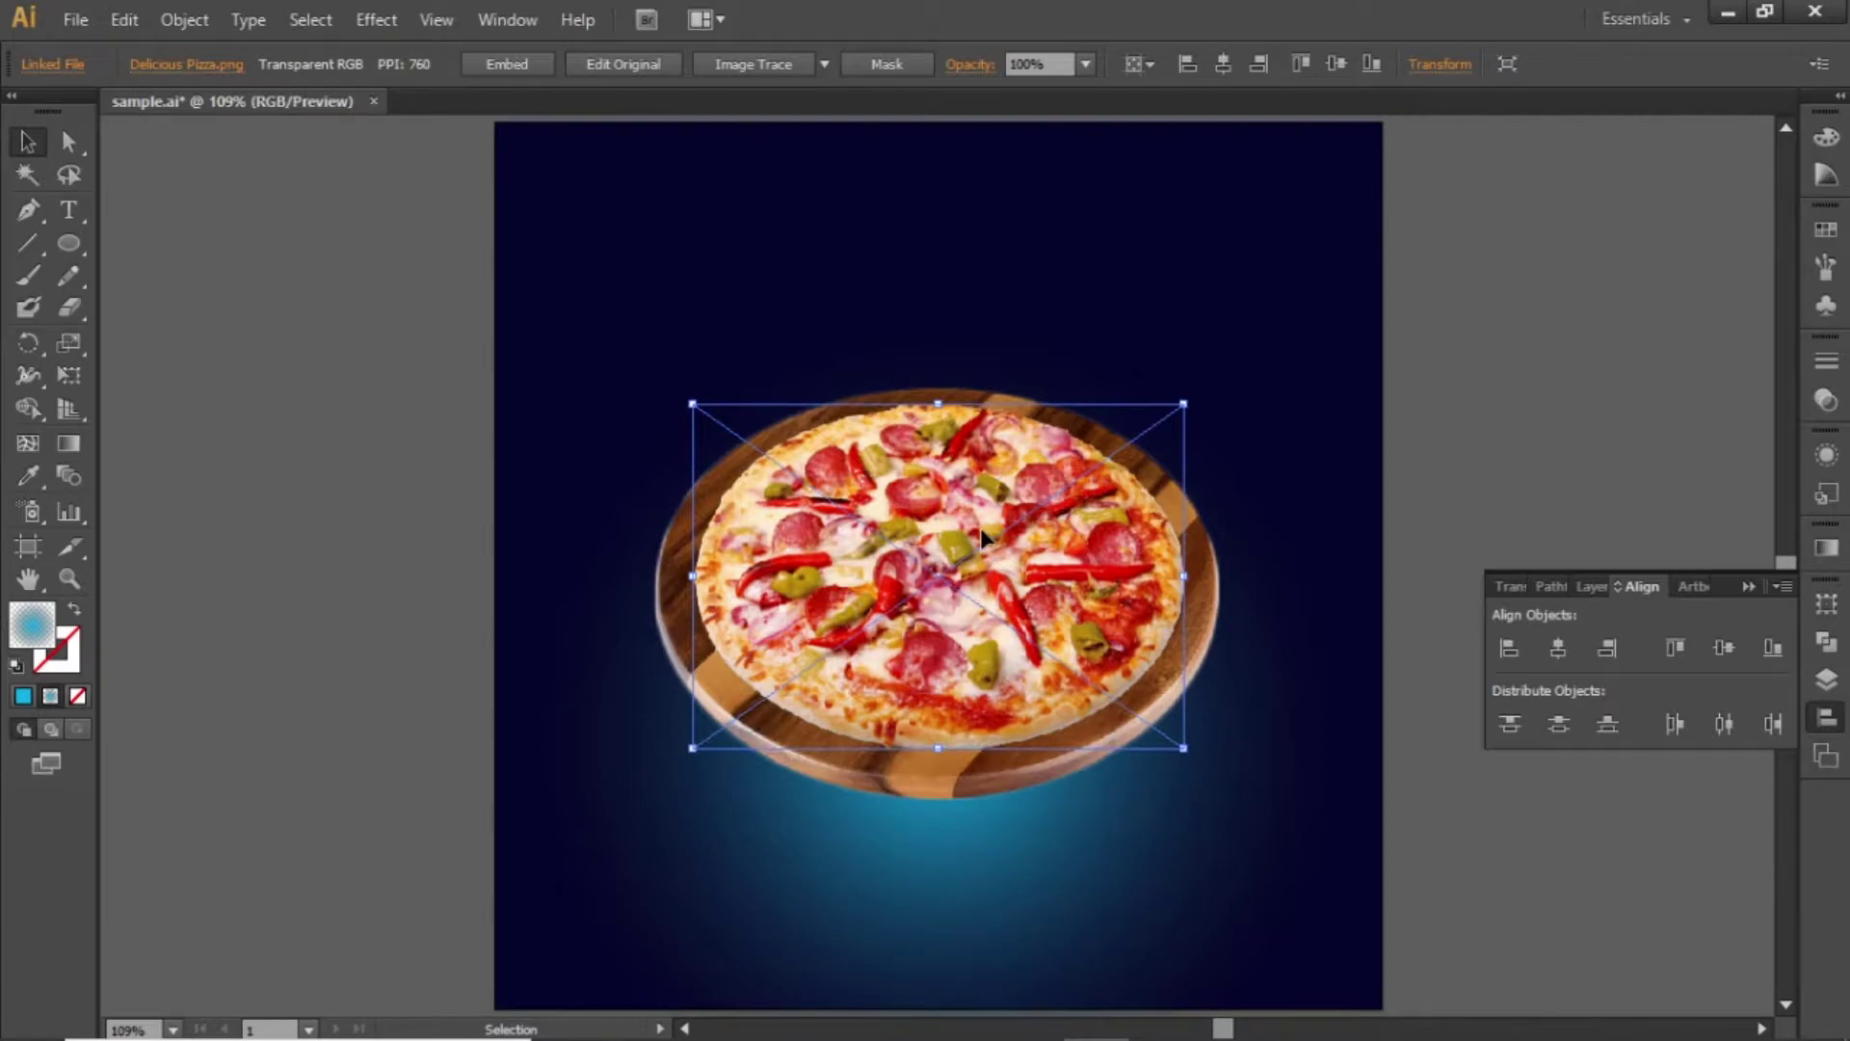
{"action": "key", "text": "Up"}
{"action": "key", "text": "Up"}
{"action": "key", "text": "Up"}
{"action": "key", "text": "Up"}
{"action": "key", "text": "Up"}
{"action": "key", "text": "Up"}
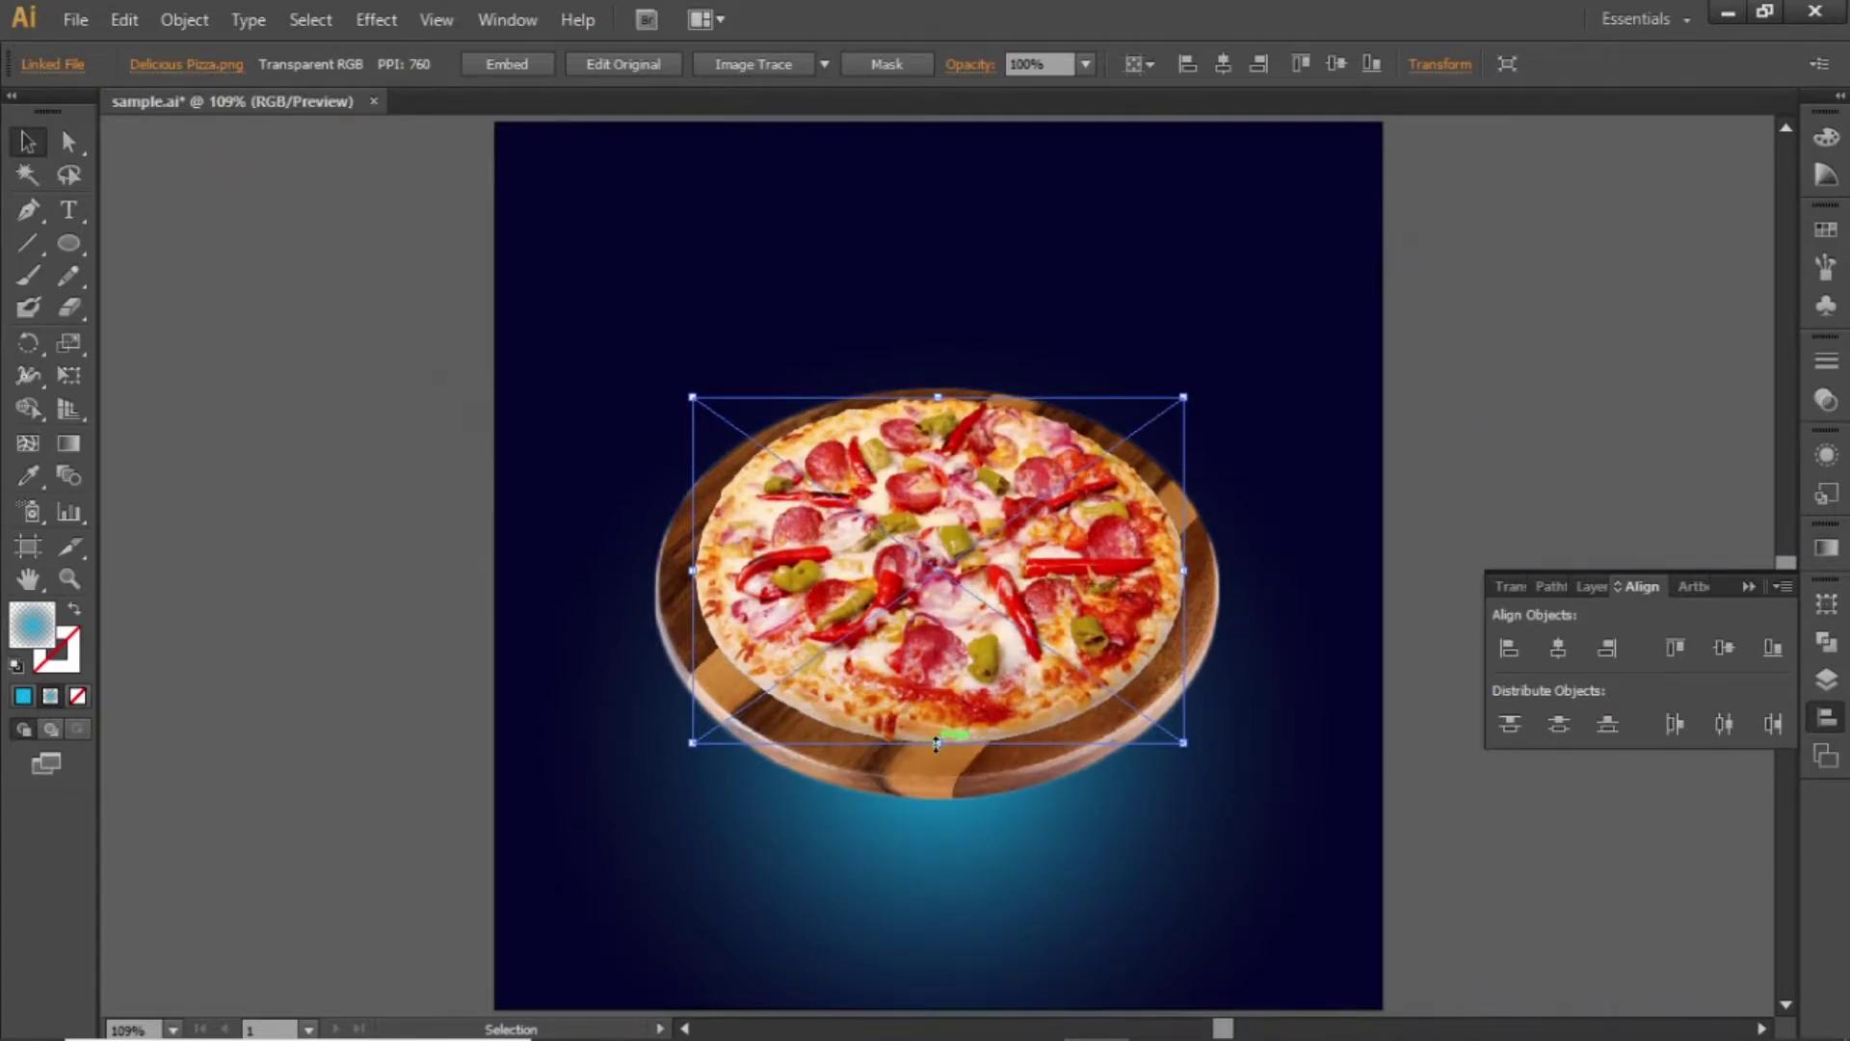
{"action": "left_click_drag", "start_coordinate": [937, 744], "coordinate": [938, 766]}
{"action": "key", "text": "Left"}
{"action": "key", "text": "Left"}
{"action": "key", "text": "Left"}
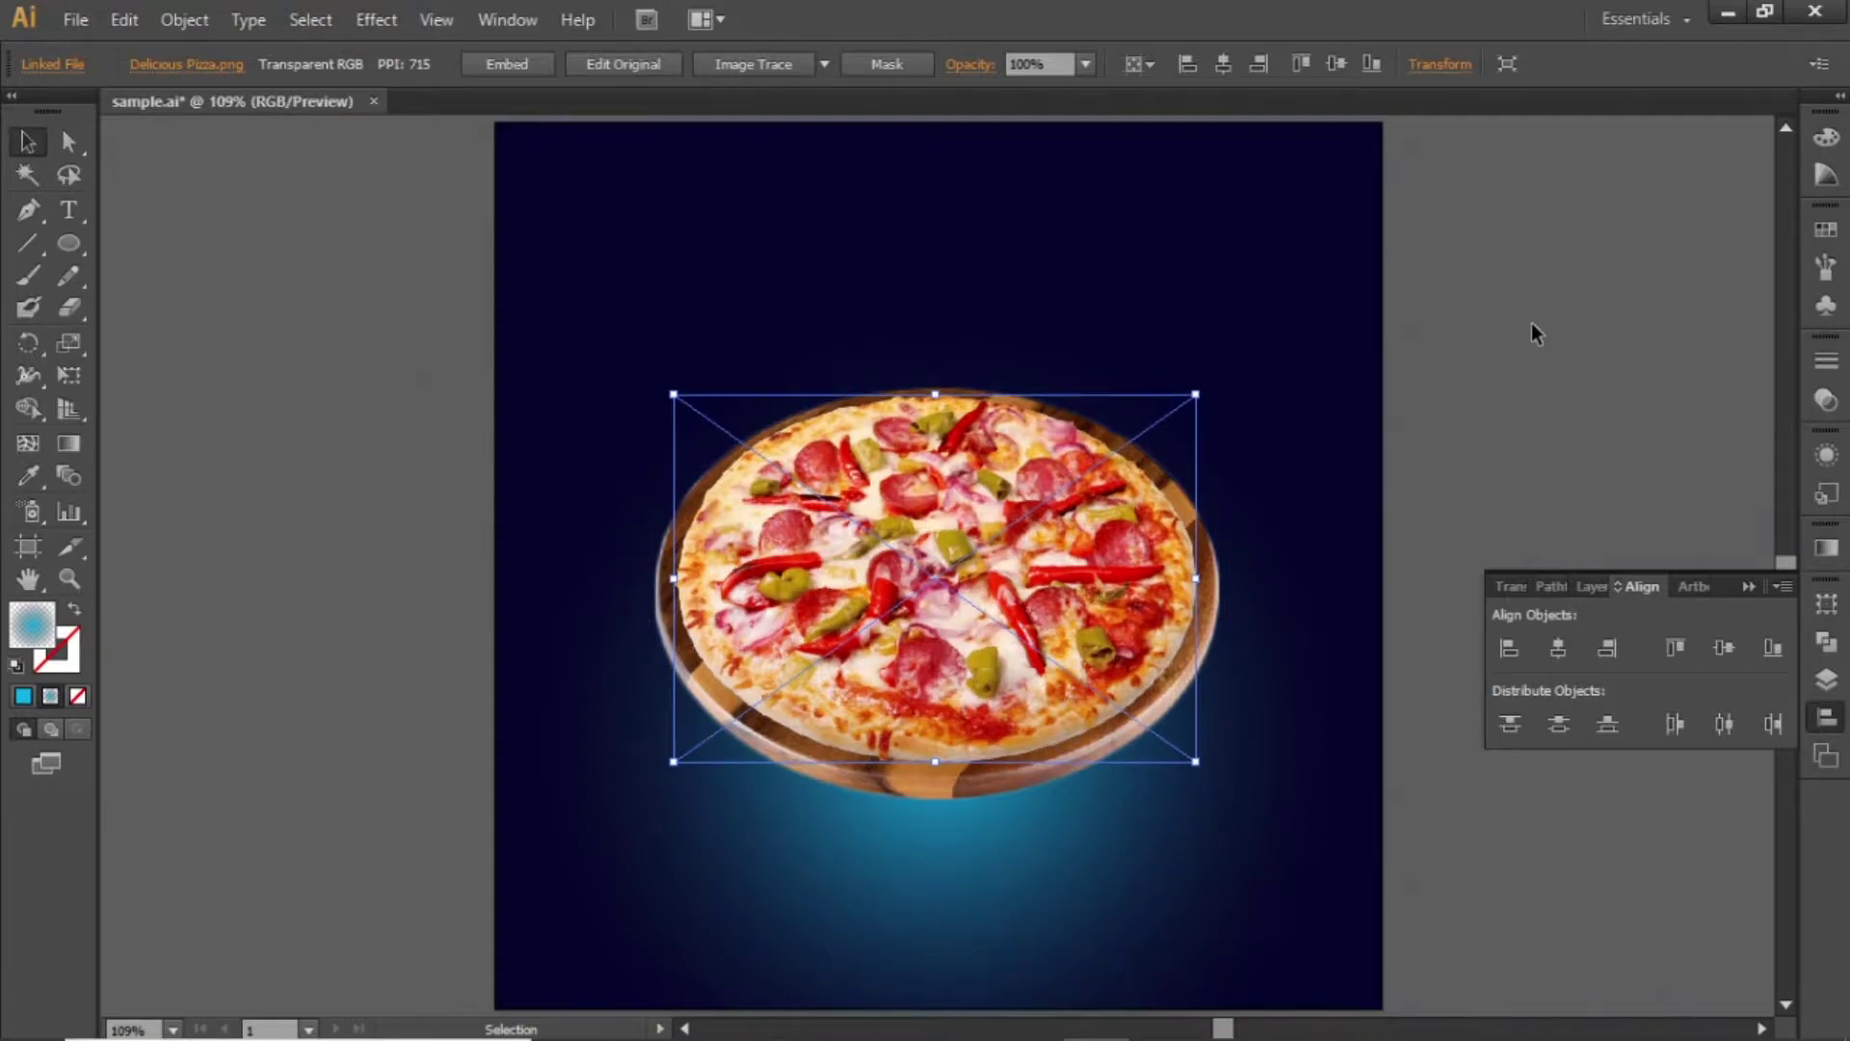
{"action": "left_click", "coordinate": [1534, 351]}
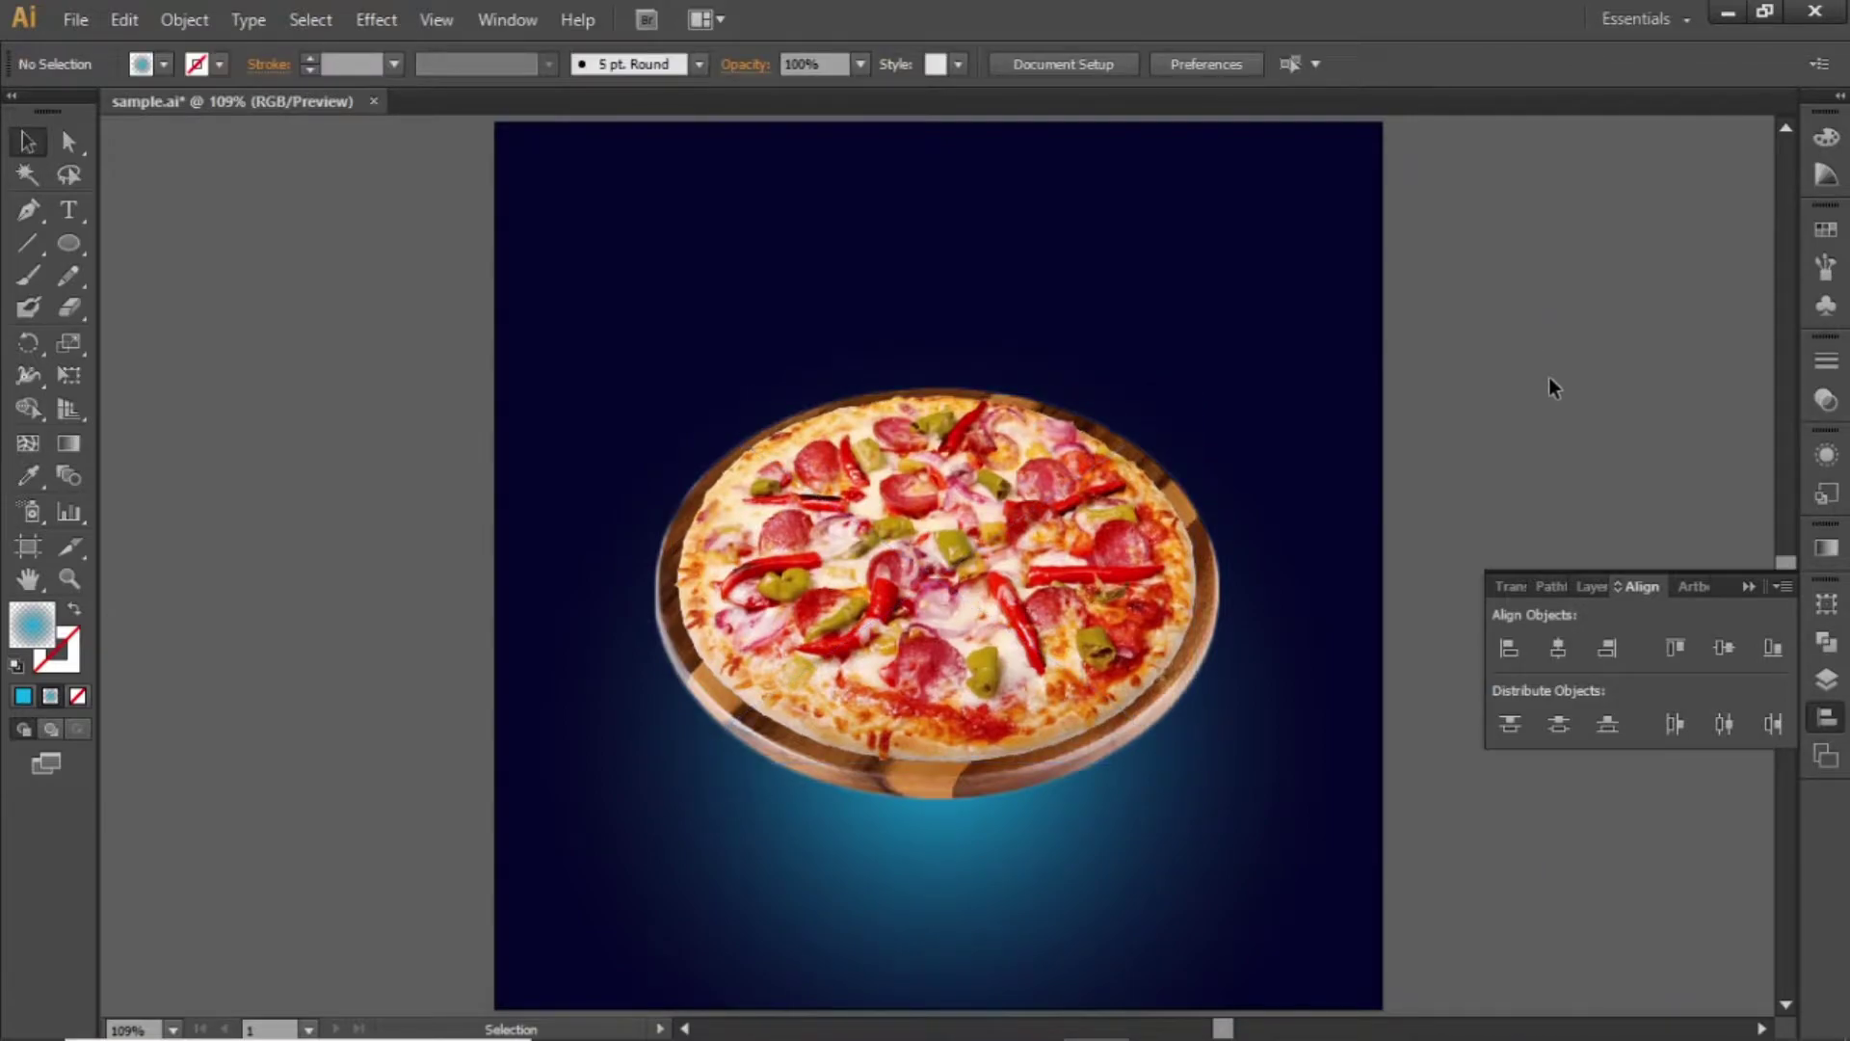
Step: Add a Multiply drop shadow to the pizza: 75% opacity, 0 px offsets, 5 px blur
{"action": "left_click", "coordinate": [932, 560]}
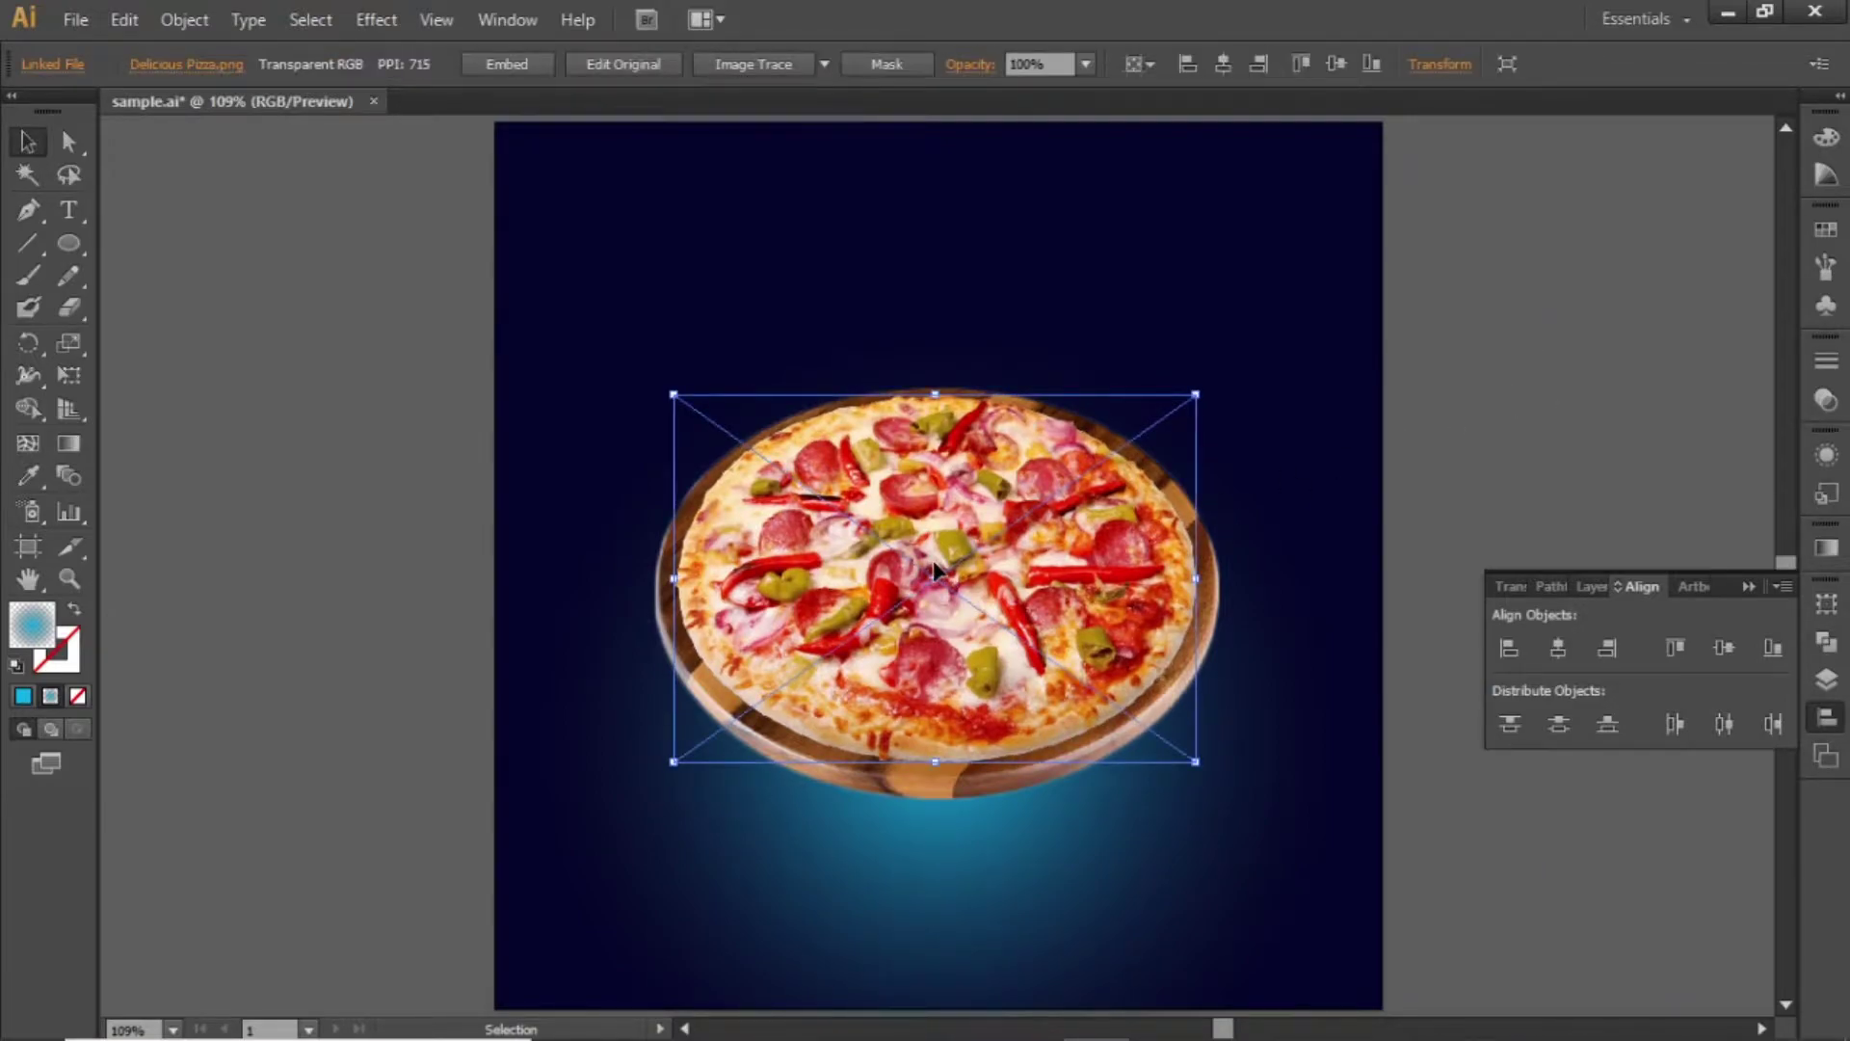
{"action": "left_click", "coordinate": [379, 26]}
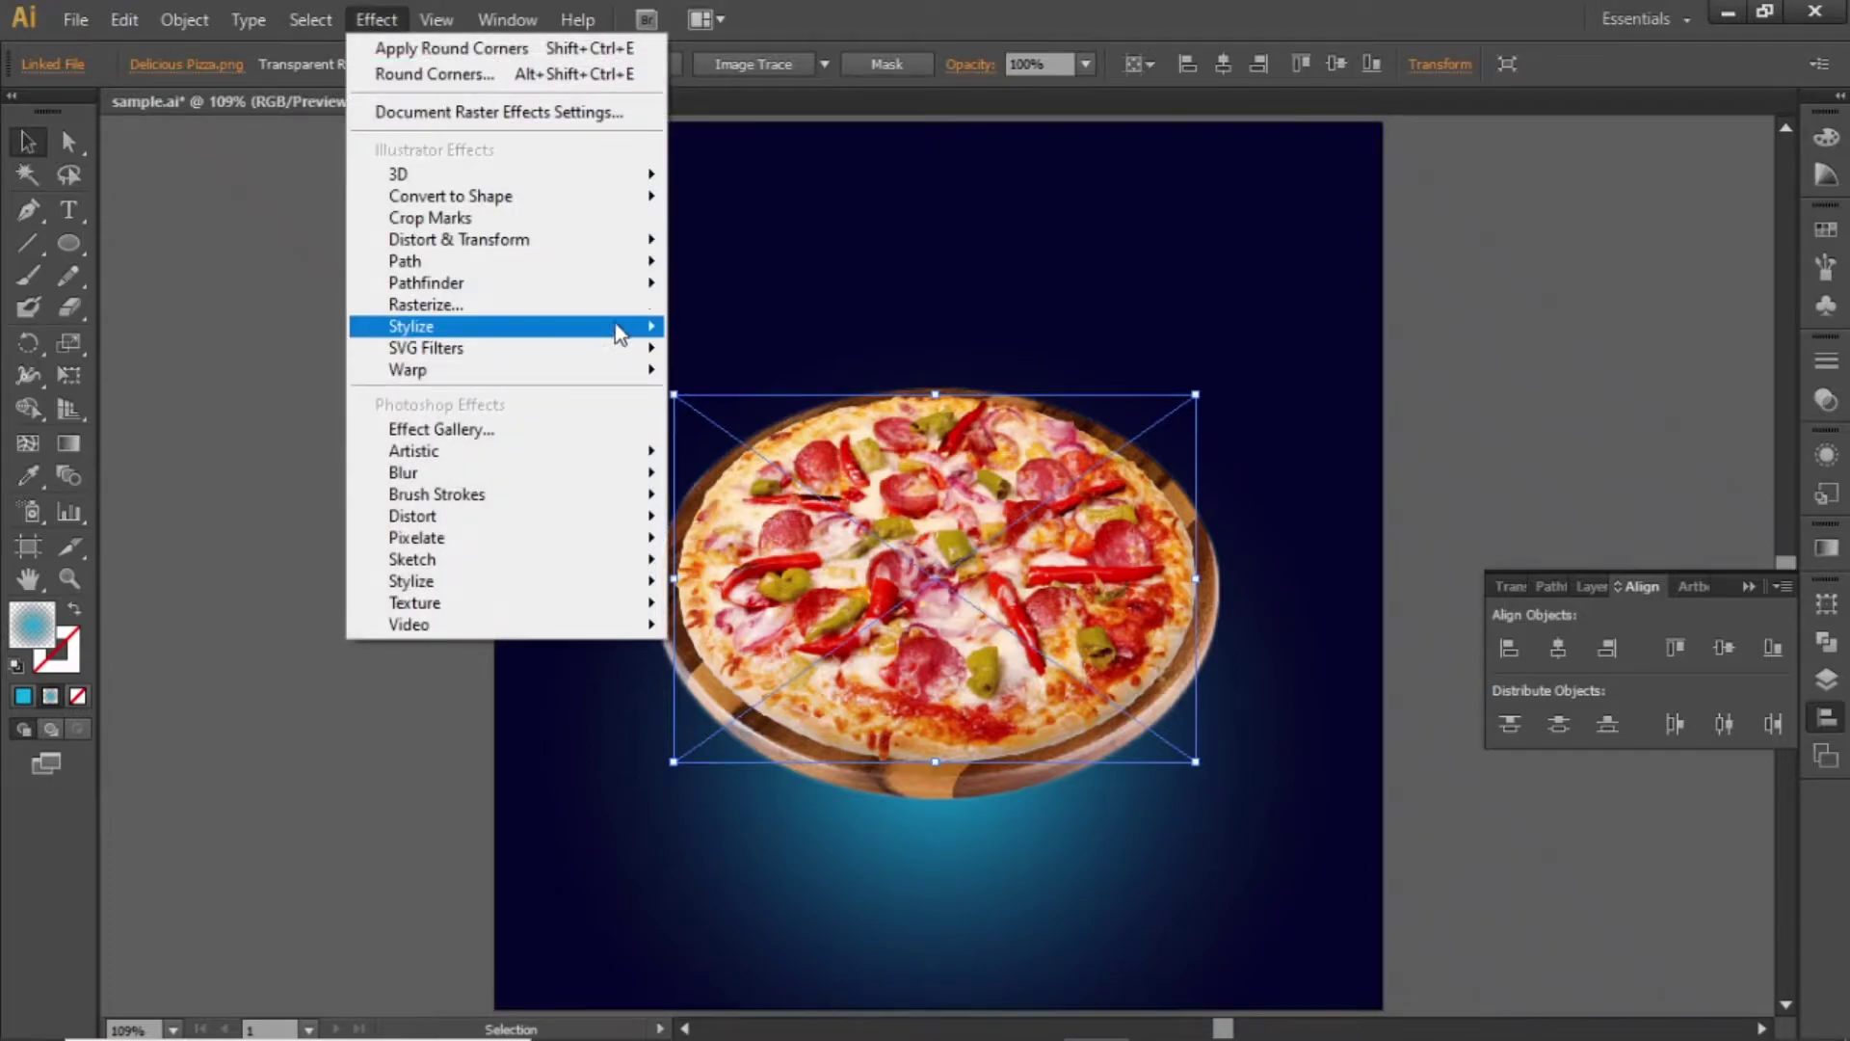
{"action": "mouse_move", "coordinate": [620, 324]}
{"action": "left_click", "coordinate": [826, 332]}
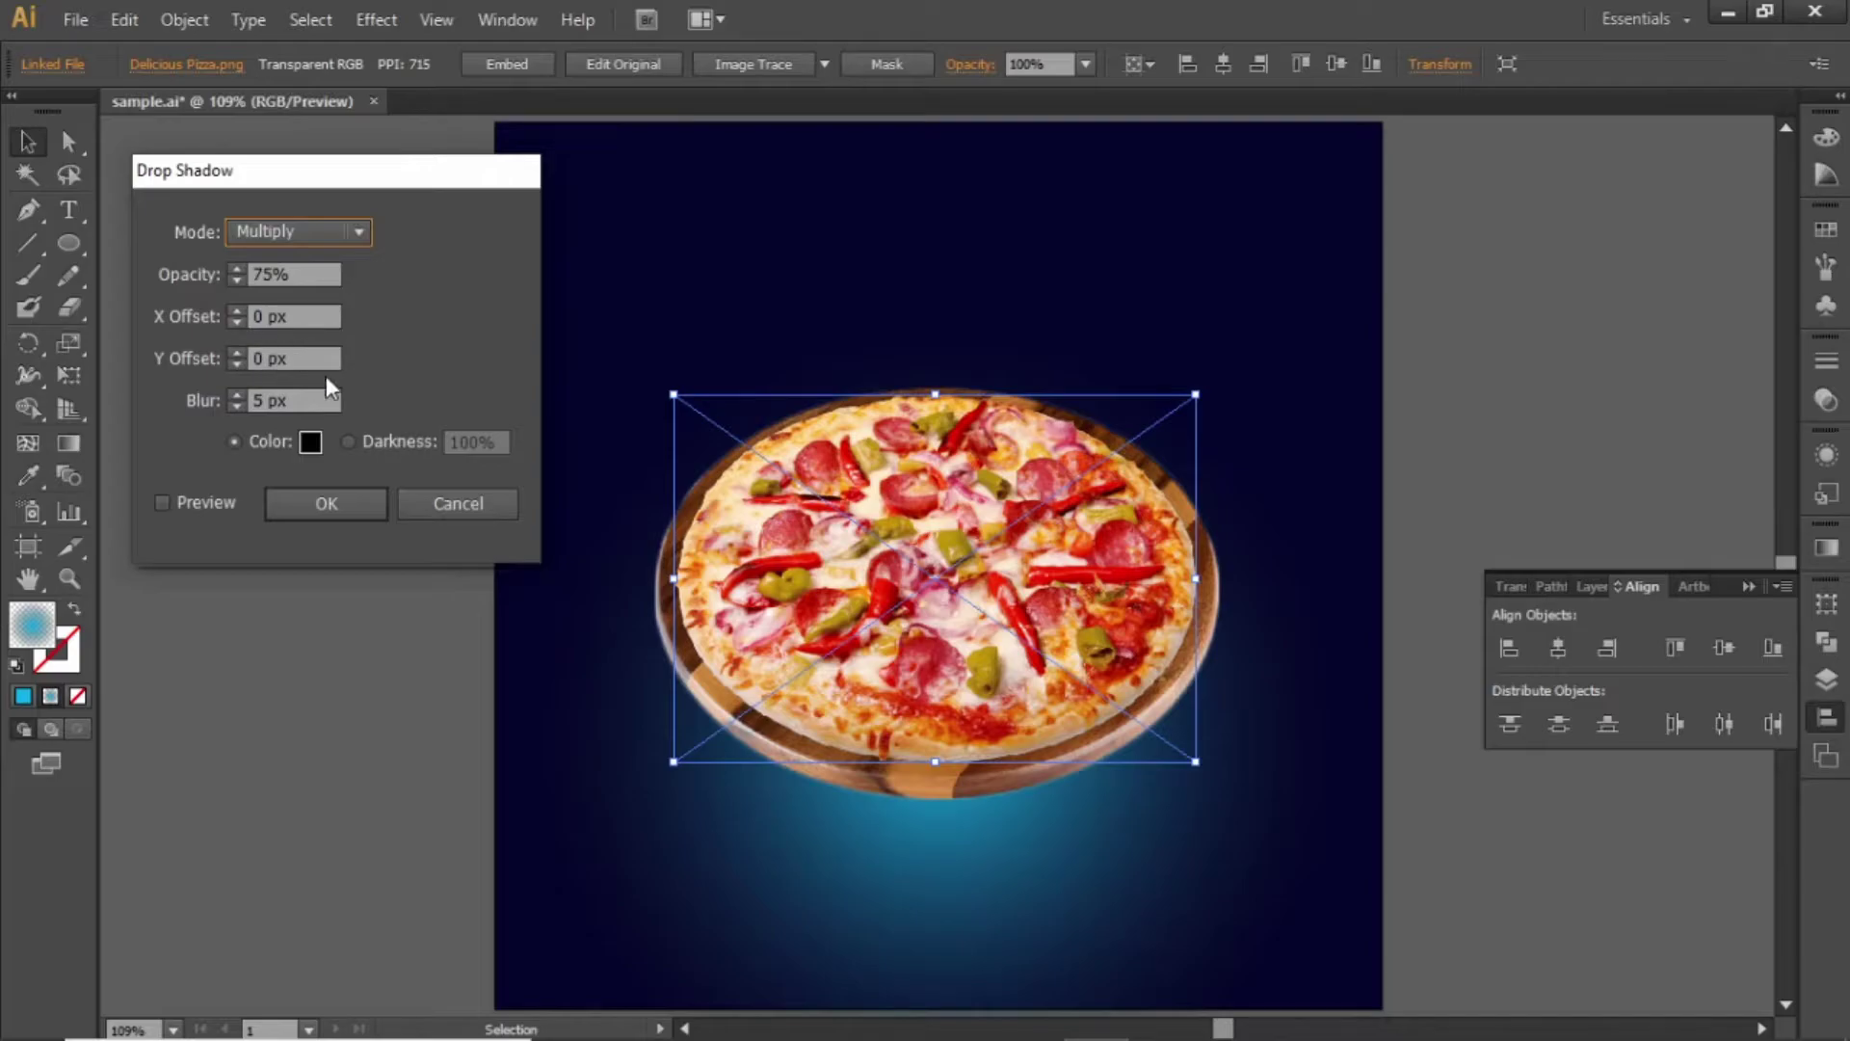
{"action": "left_click", "coordinate": [328, 503]}
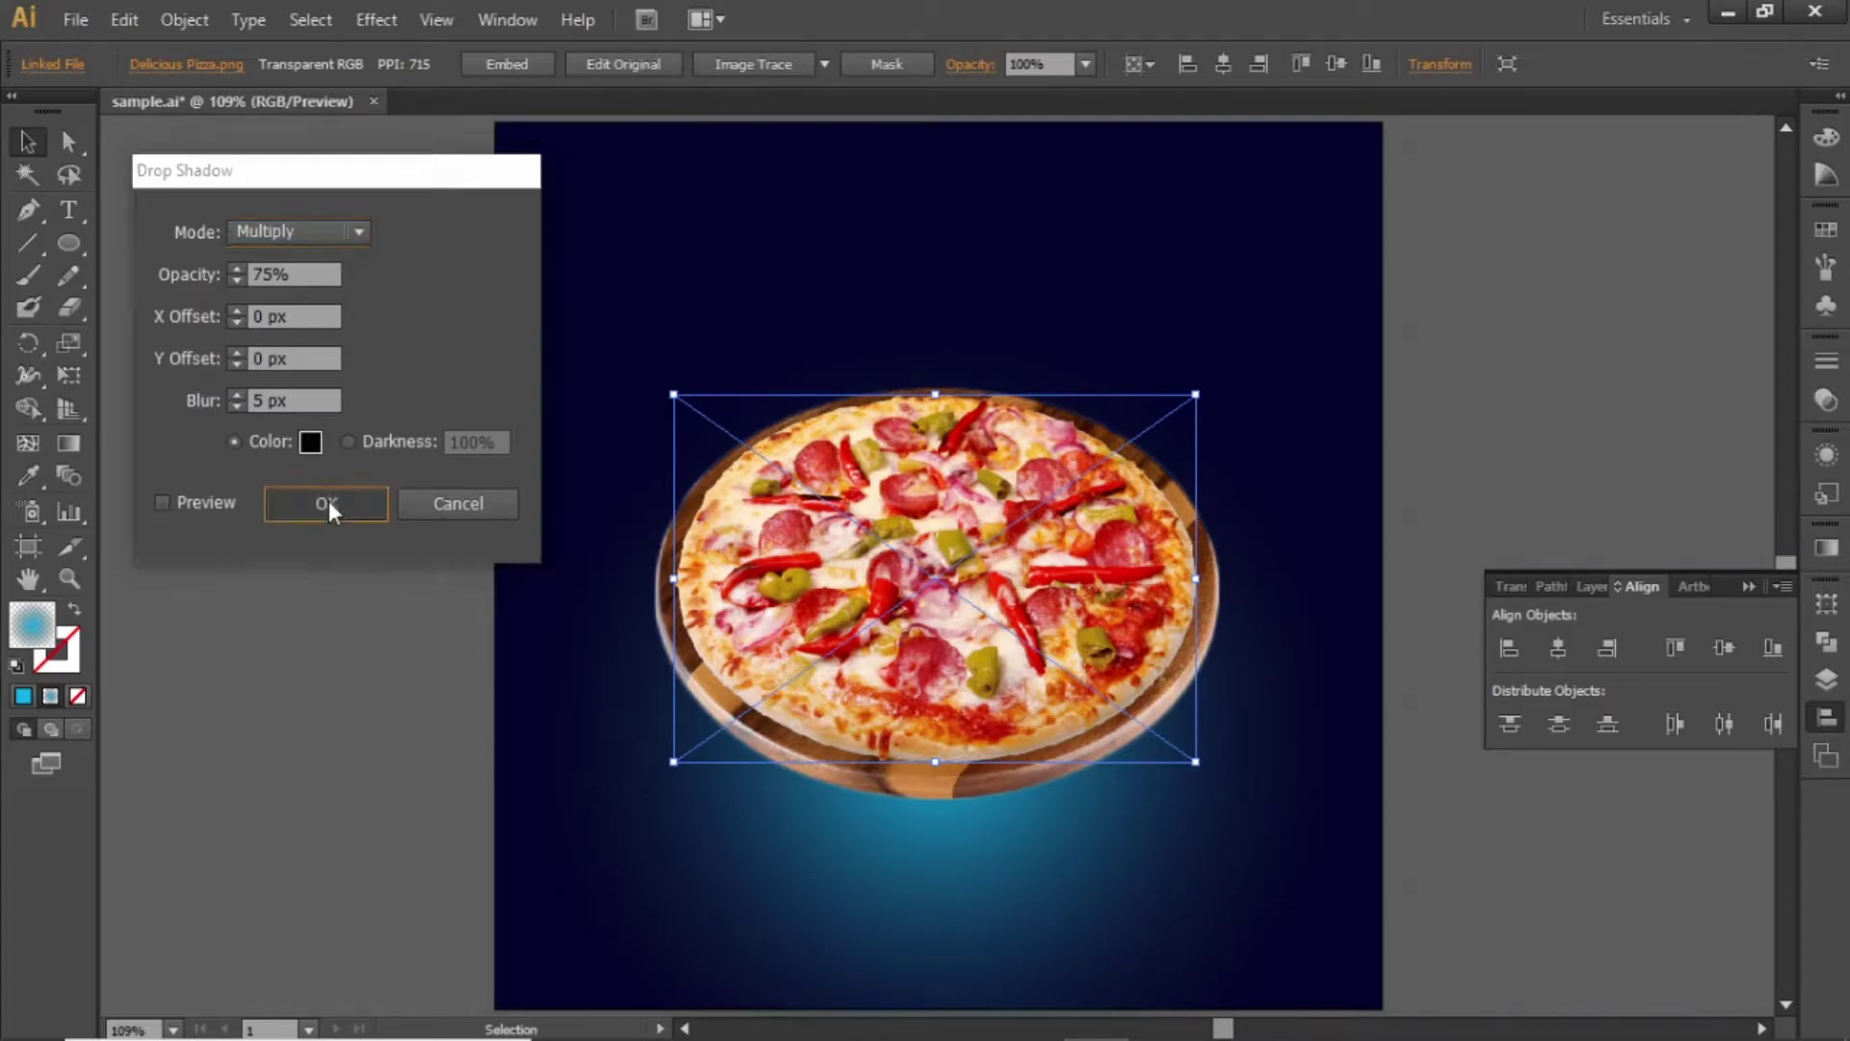
{"action": "left_click", "coordinate": [252, 578]}
Step: Zoom in on the area below the wooden board
{"action": "left_click", "coordinate": [732, 579]}
{"action": "left_click_drag", "start_coordinate": [789, 543], "coordinate": [747, 409]}
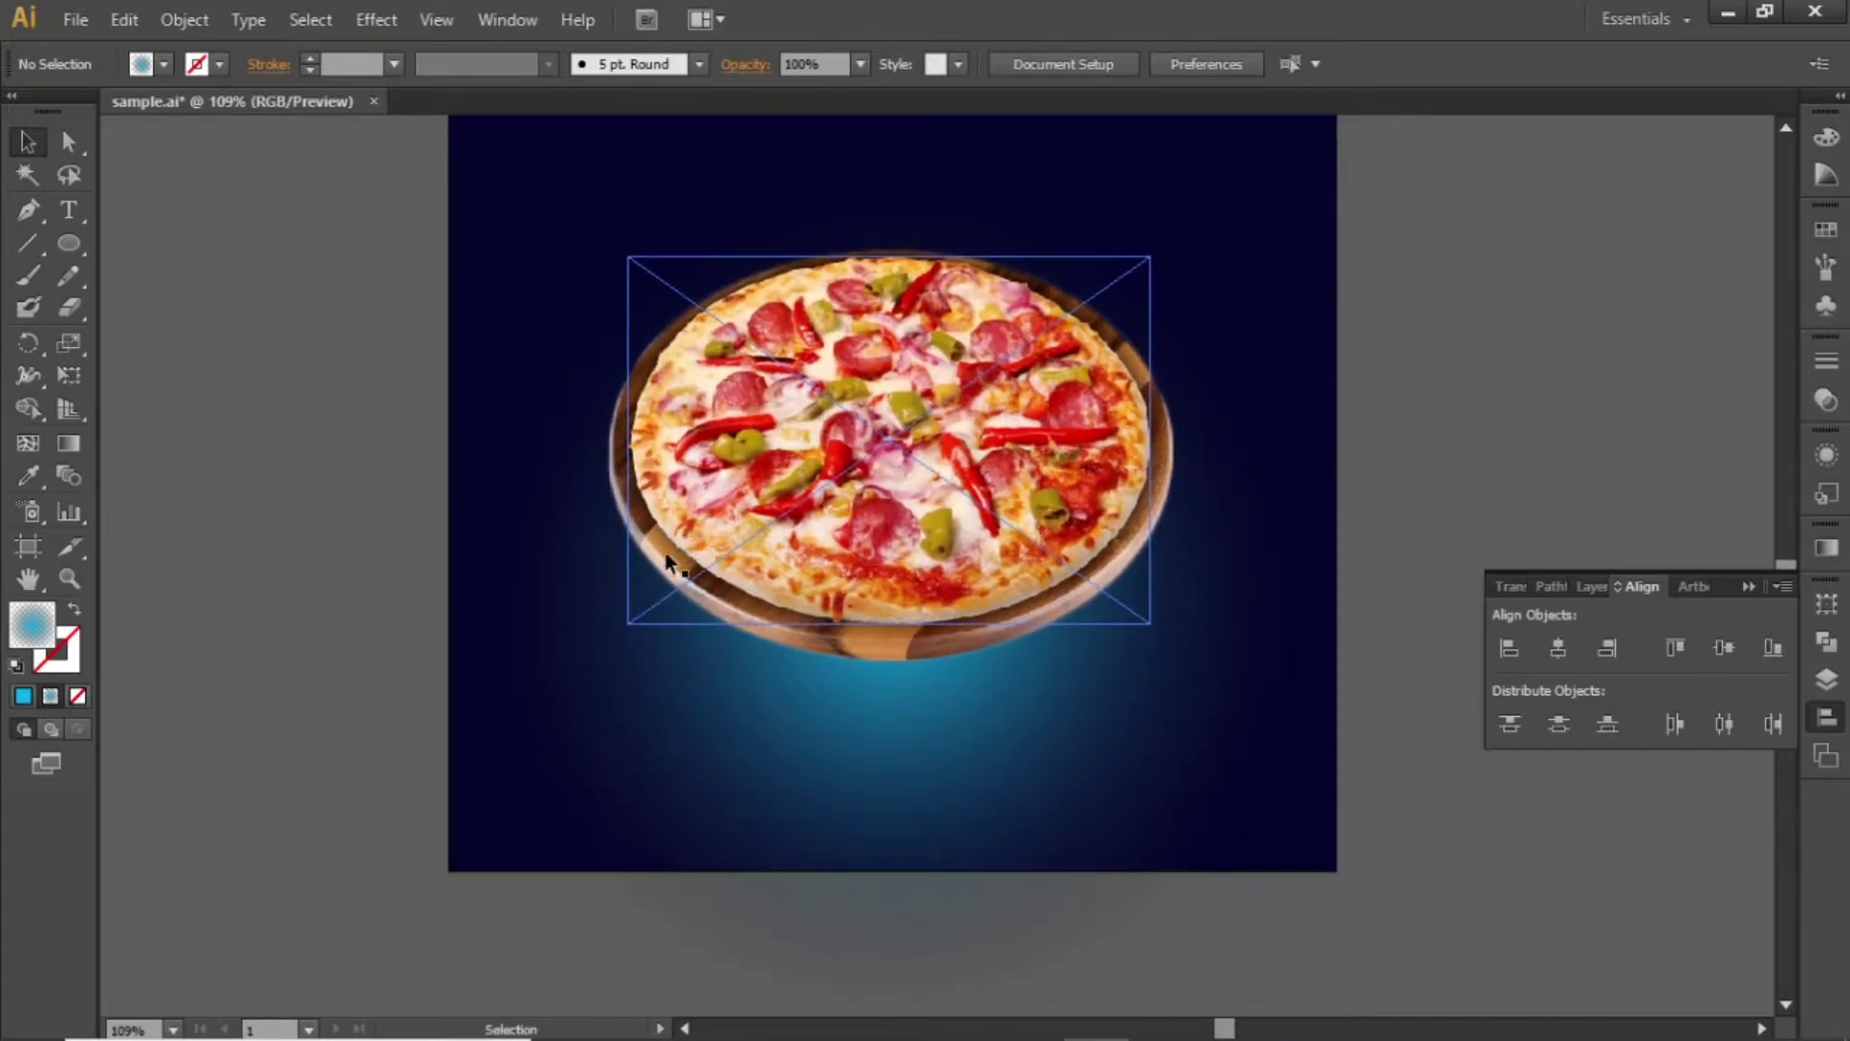
{"action": "key", "text": "z"}
{"action": "left_click_drag", "start_coordinate": [418, 459], "coordinate": [1338, 875]}
{"action": "key", "text": "v"}
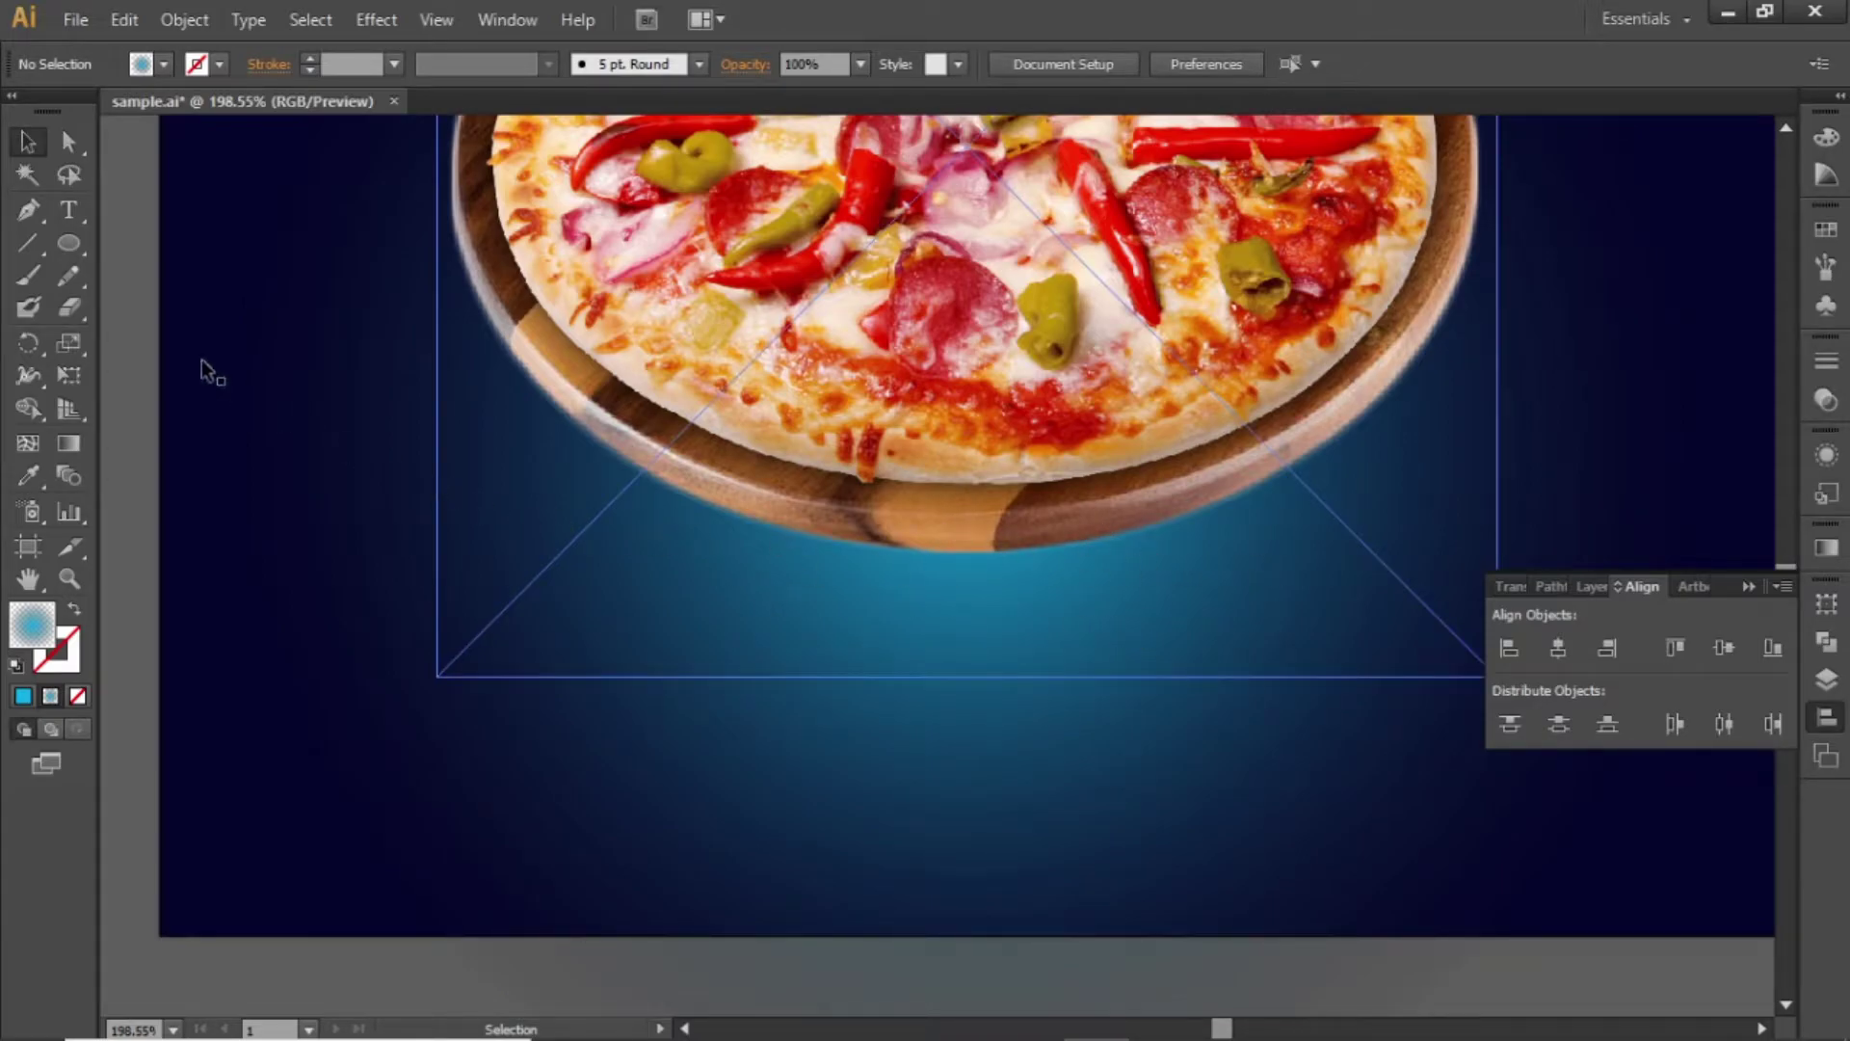
Step: Draw a wide black oval below the board and centre it horizontally on the artboard
{"action": "key", "text": "d"}
{"action": "left_click", "coordinate": [71, 245]}
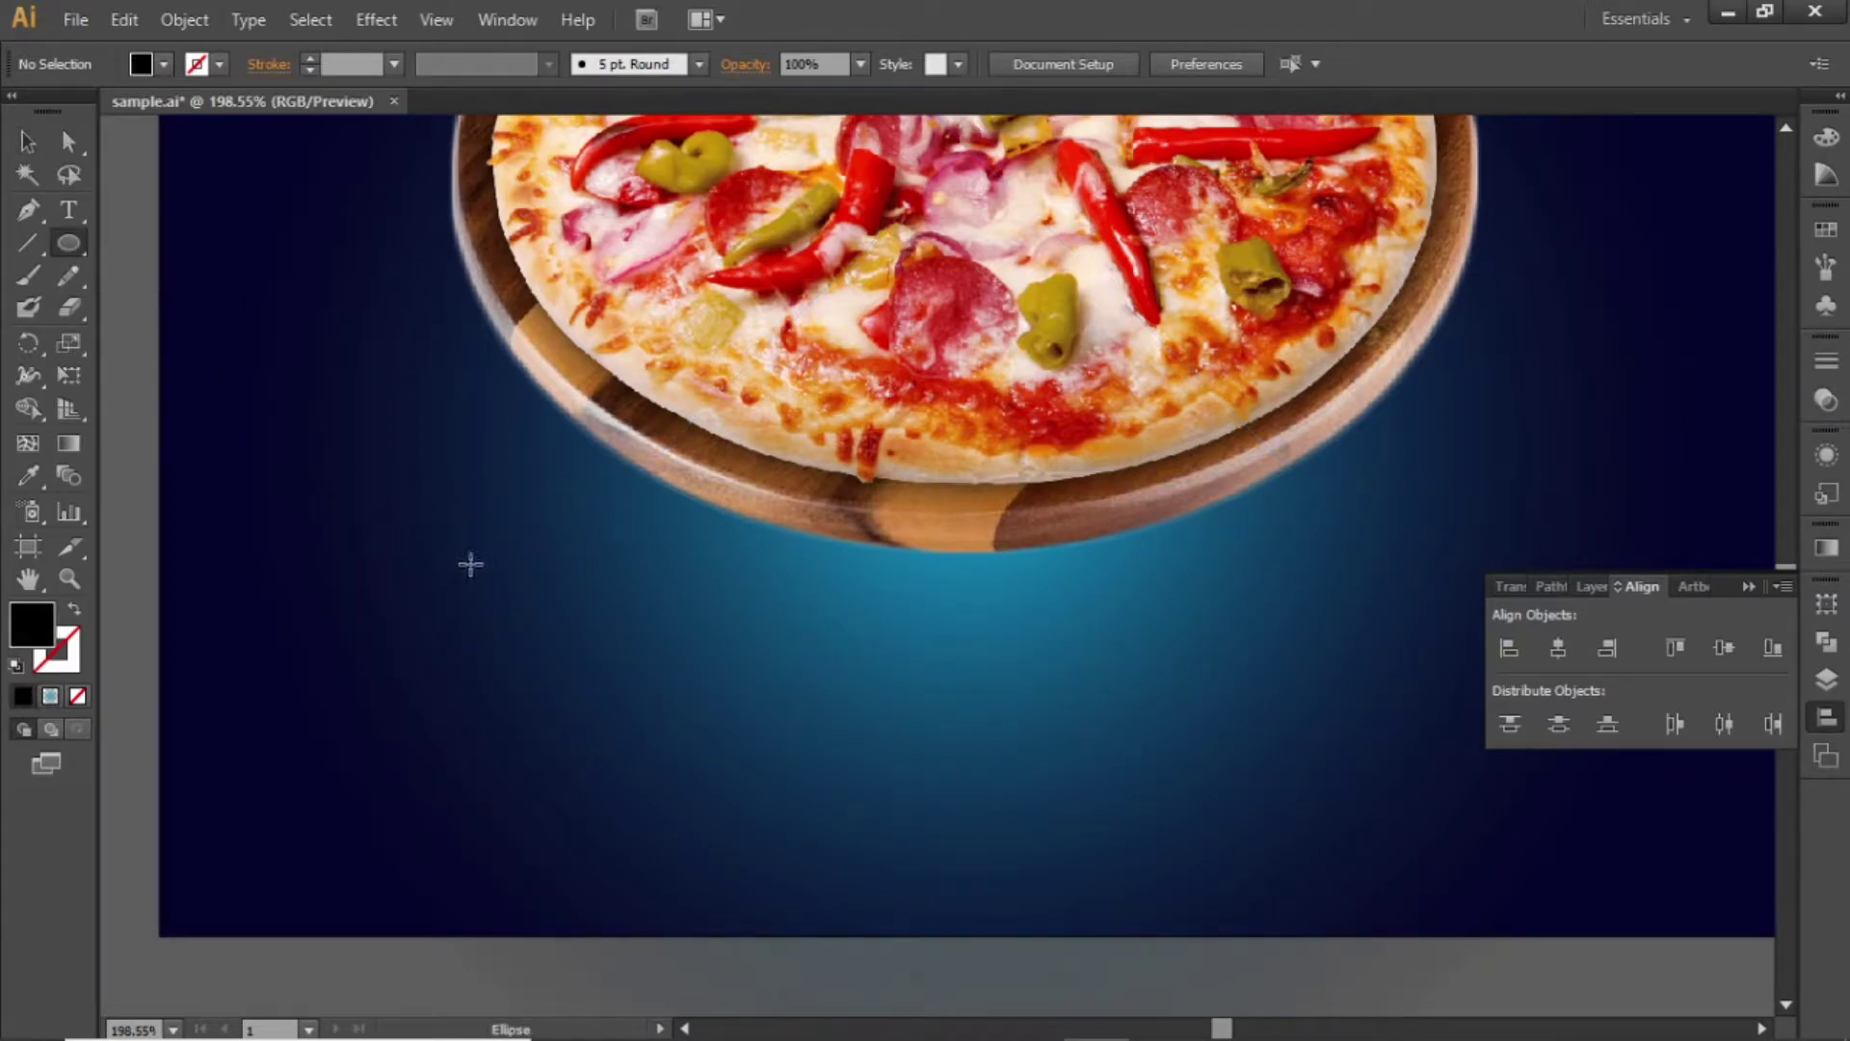
{"action": "left_click_drag", "start_coordinate": [445, 563], "coordinate": [1474, 702]}
{"action": "key", "text": "v"}
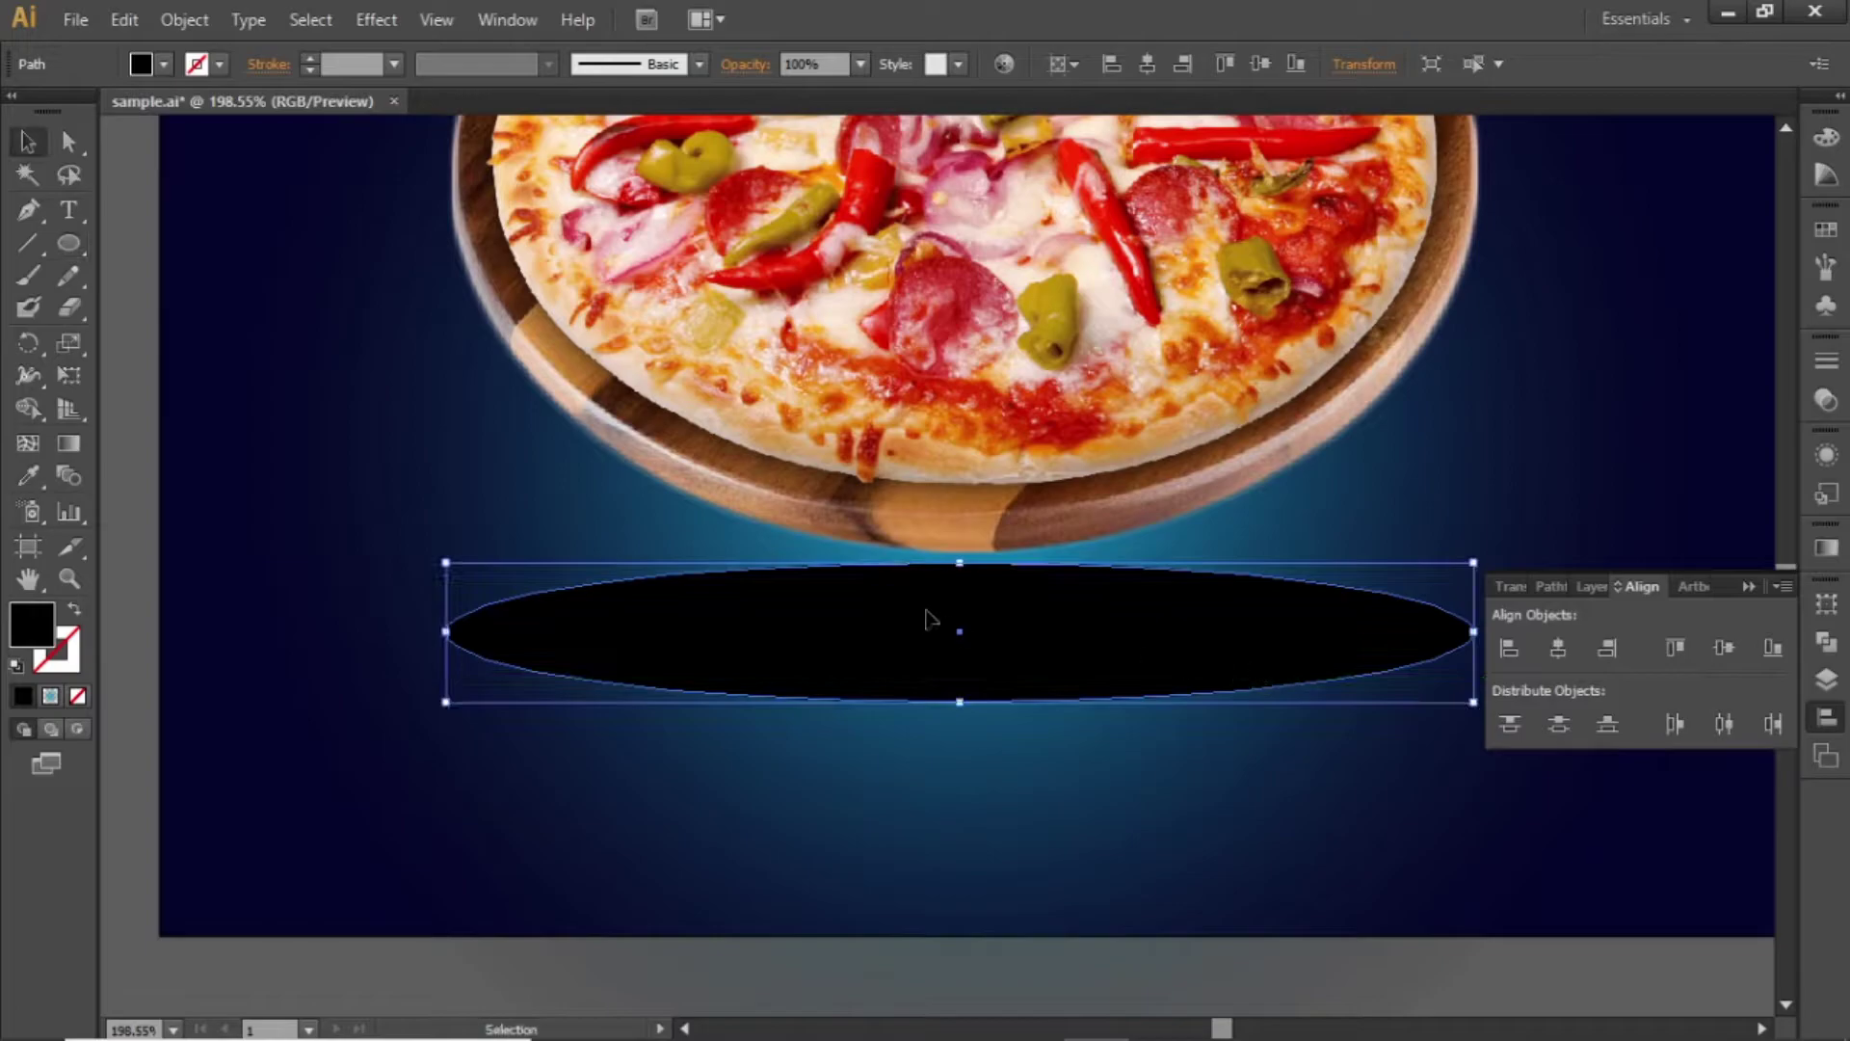
{"action": "double_click", "coordinate": [48, 626]}
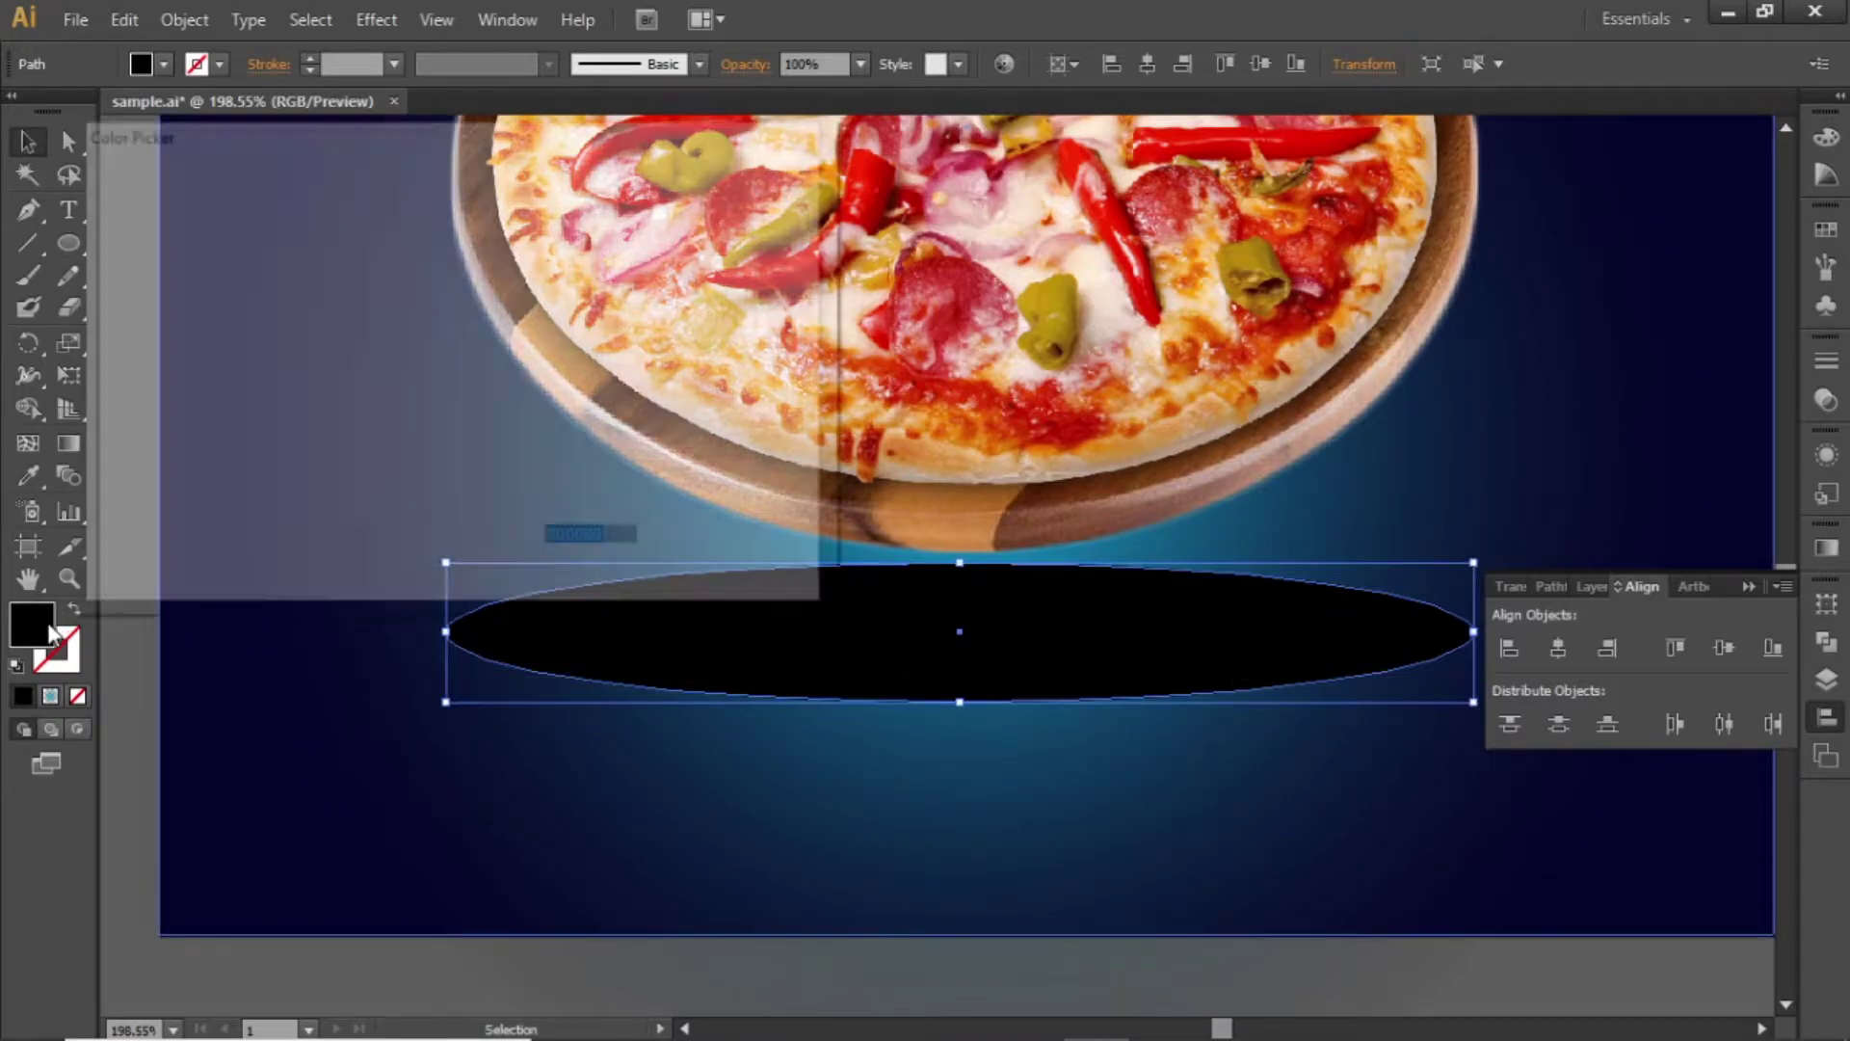
{"action": "left_click_drag", "start_coordinate": [289, 539], "coordinate": [334, 559]}
{"action": "left_click", "coordinate": [713, 221]}
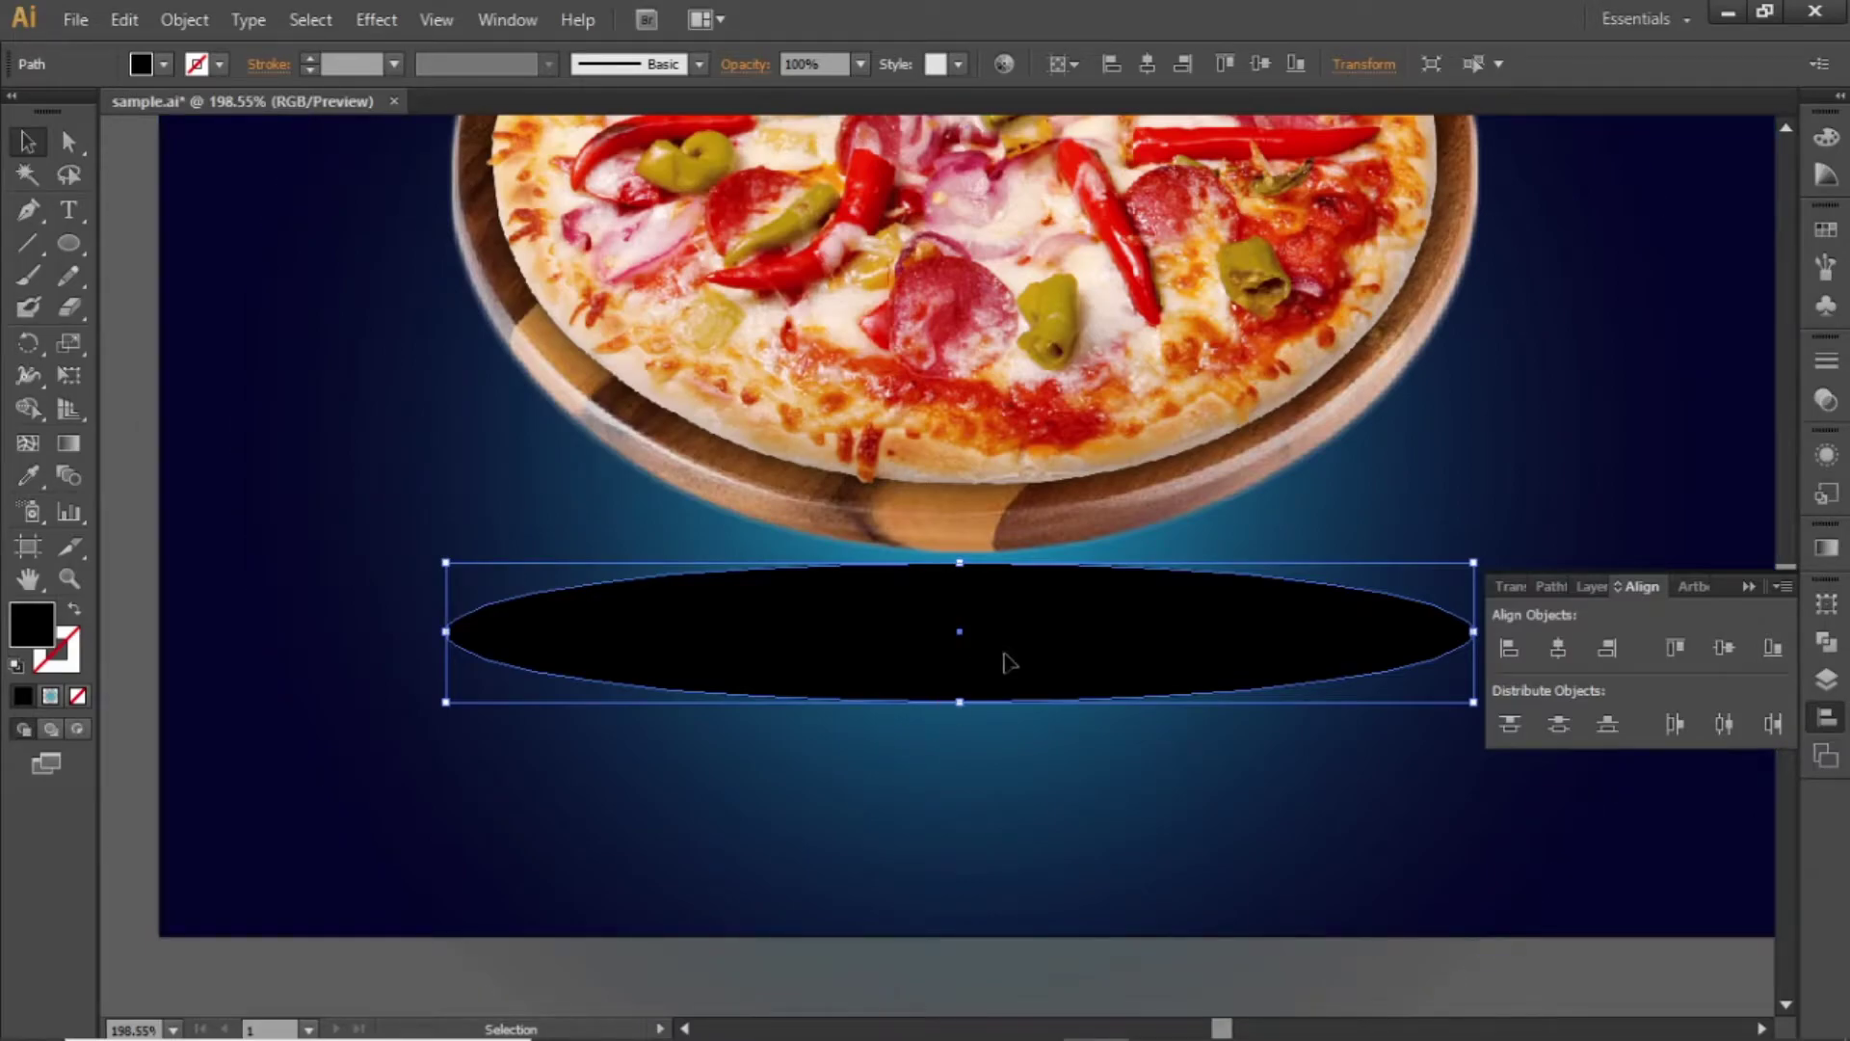
{"action": "left_click", "coordinate": [1546, 660]}
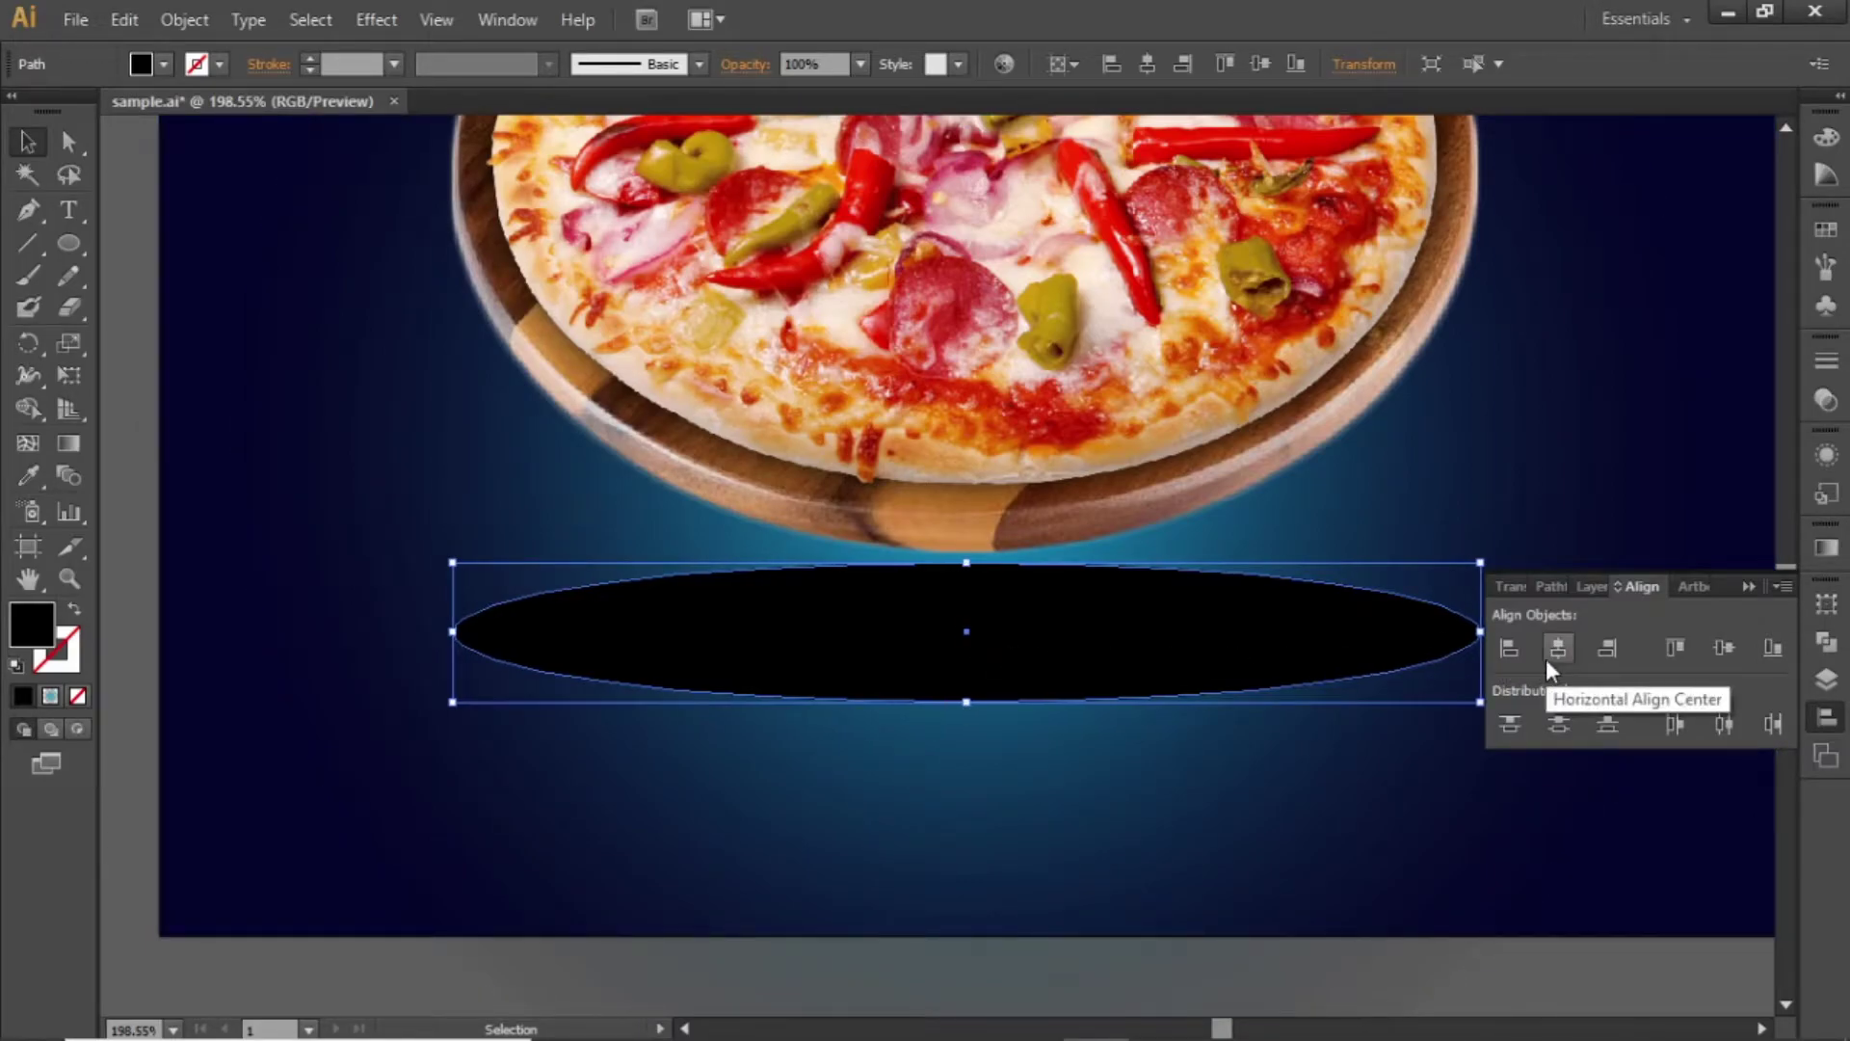
Step: Apply a 40 px Gaussian Blur to the oval
{"action": "left_click", "coordinate": [373, 21]}
{"action": "mouse_move", "coordinate": [571, 474]}
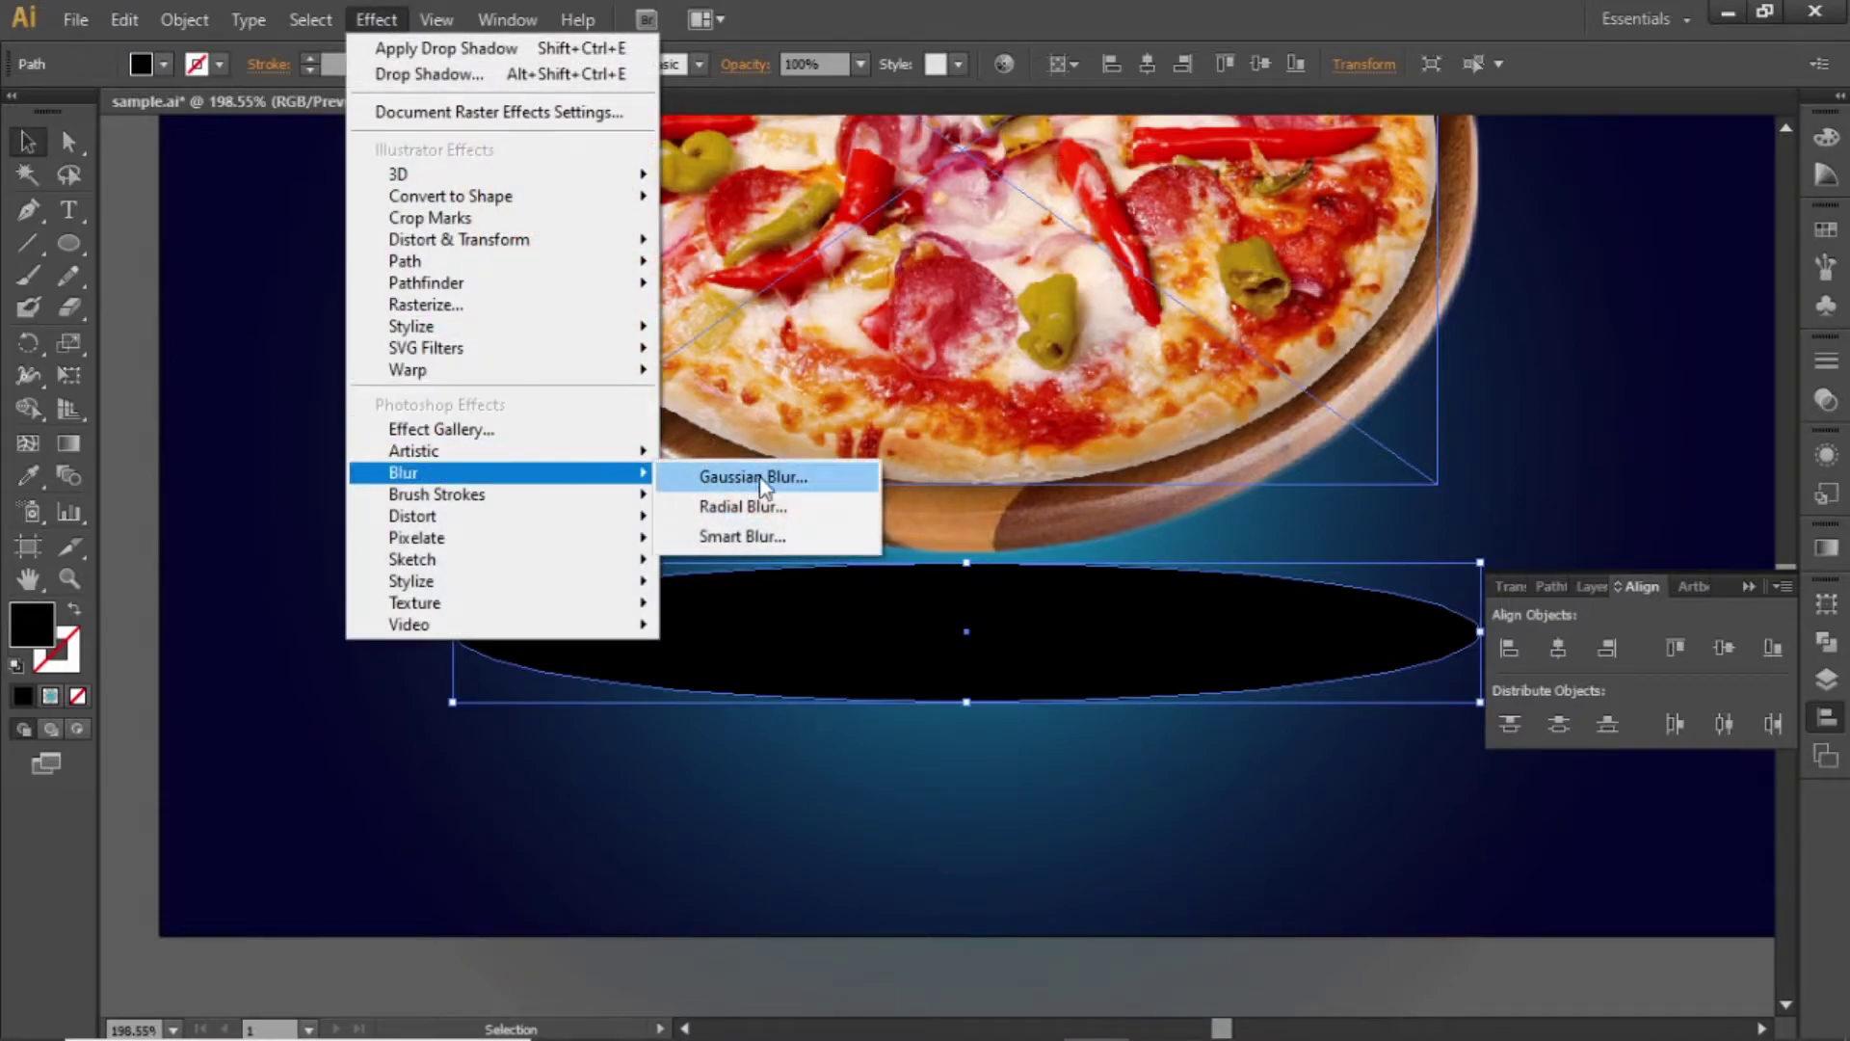
{"action": "left_click", "coordinate": [818, 482]}
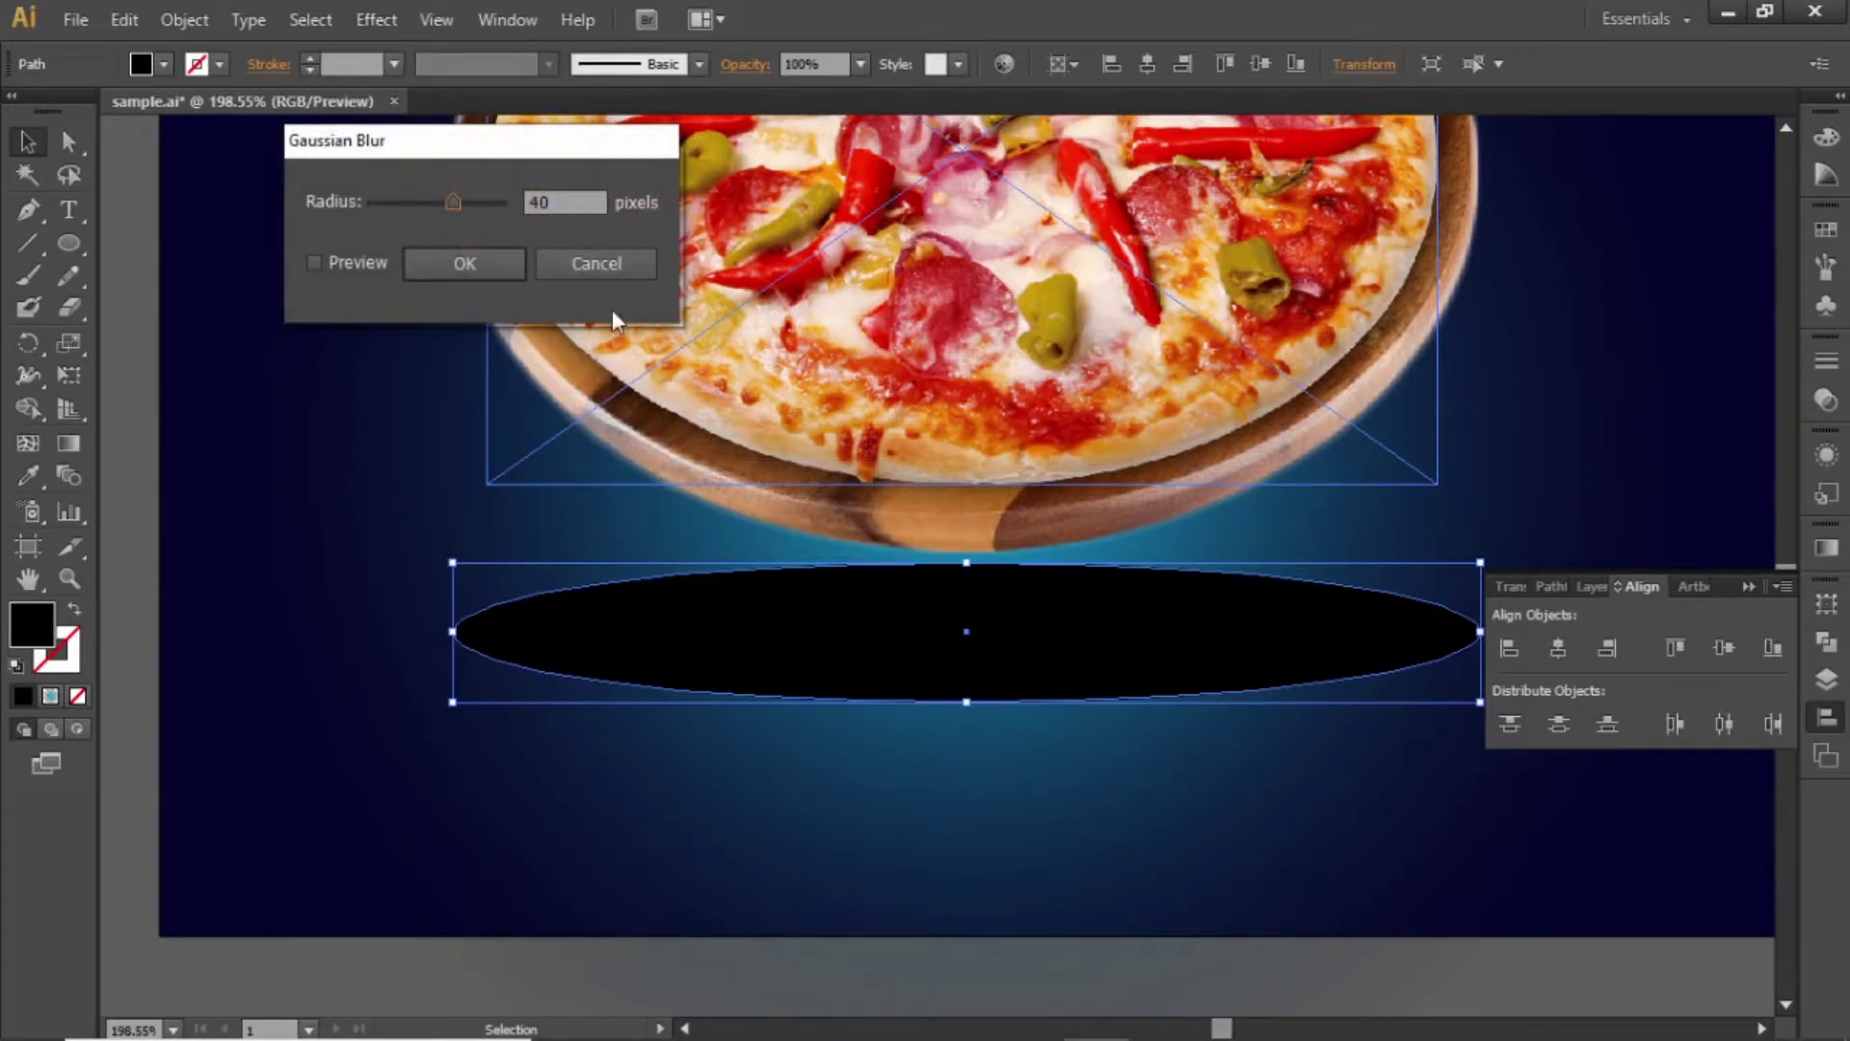
{"action": "left_click", "coordinate": [465, 263]}
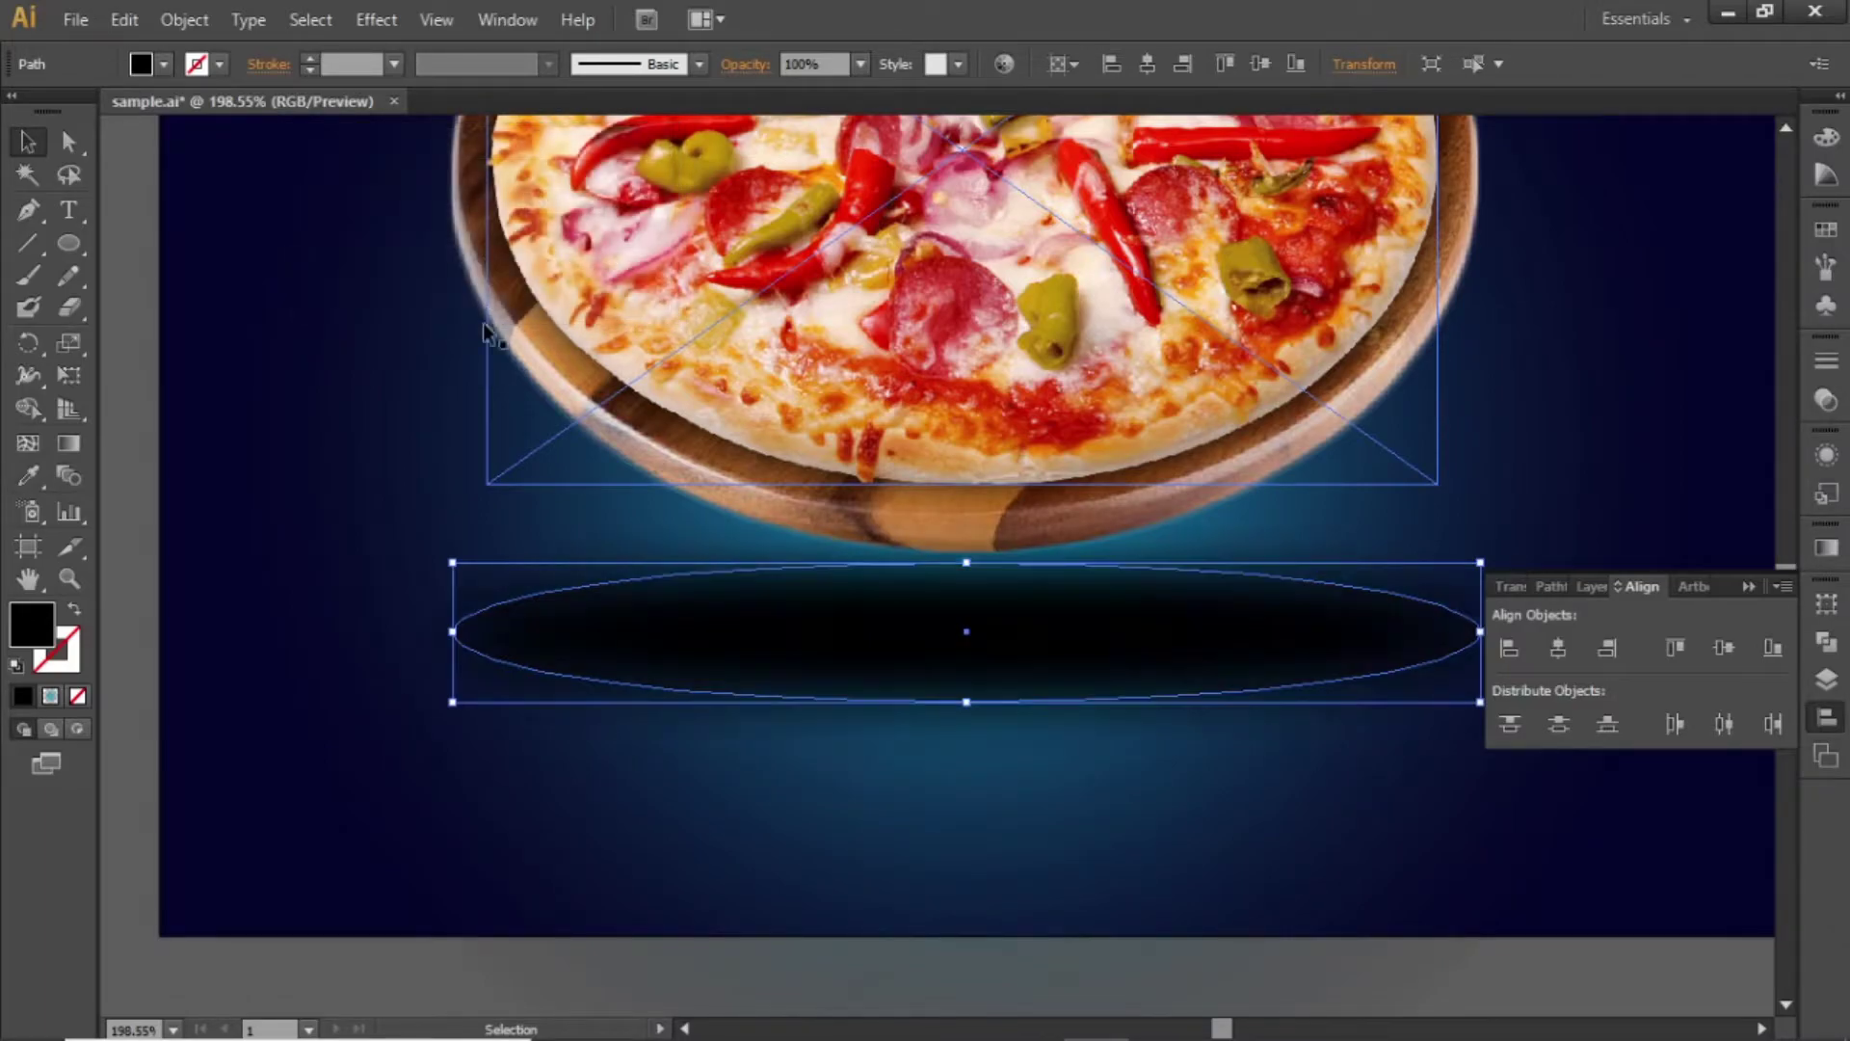
Step: Add a 30 px Feather to the blurred oval shadow
{"action": "left_click", "coordinate": [372, 19]}
{"action": "mouse_move", "coordinate": [554, 328]}
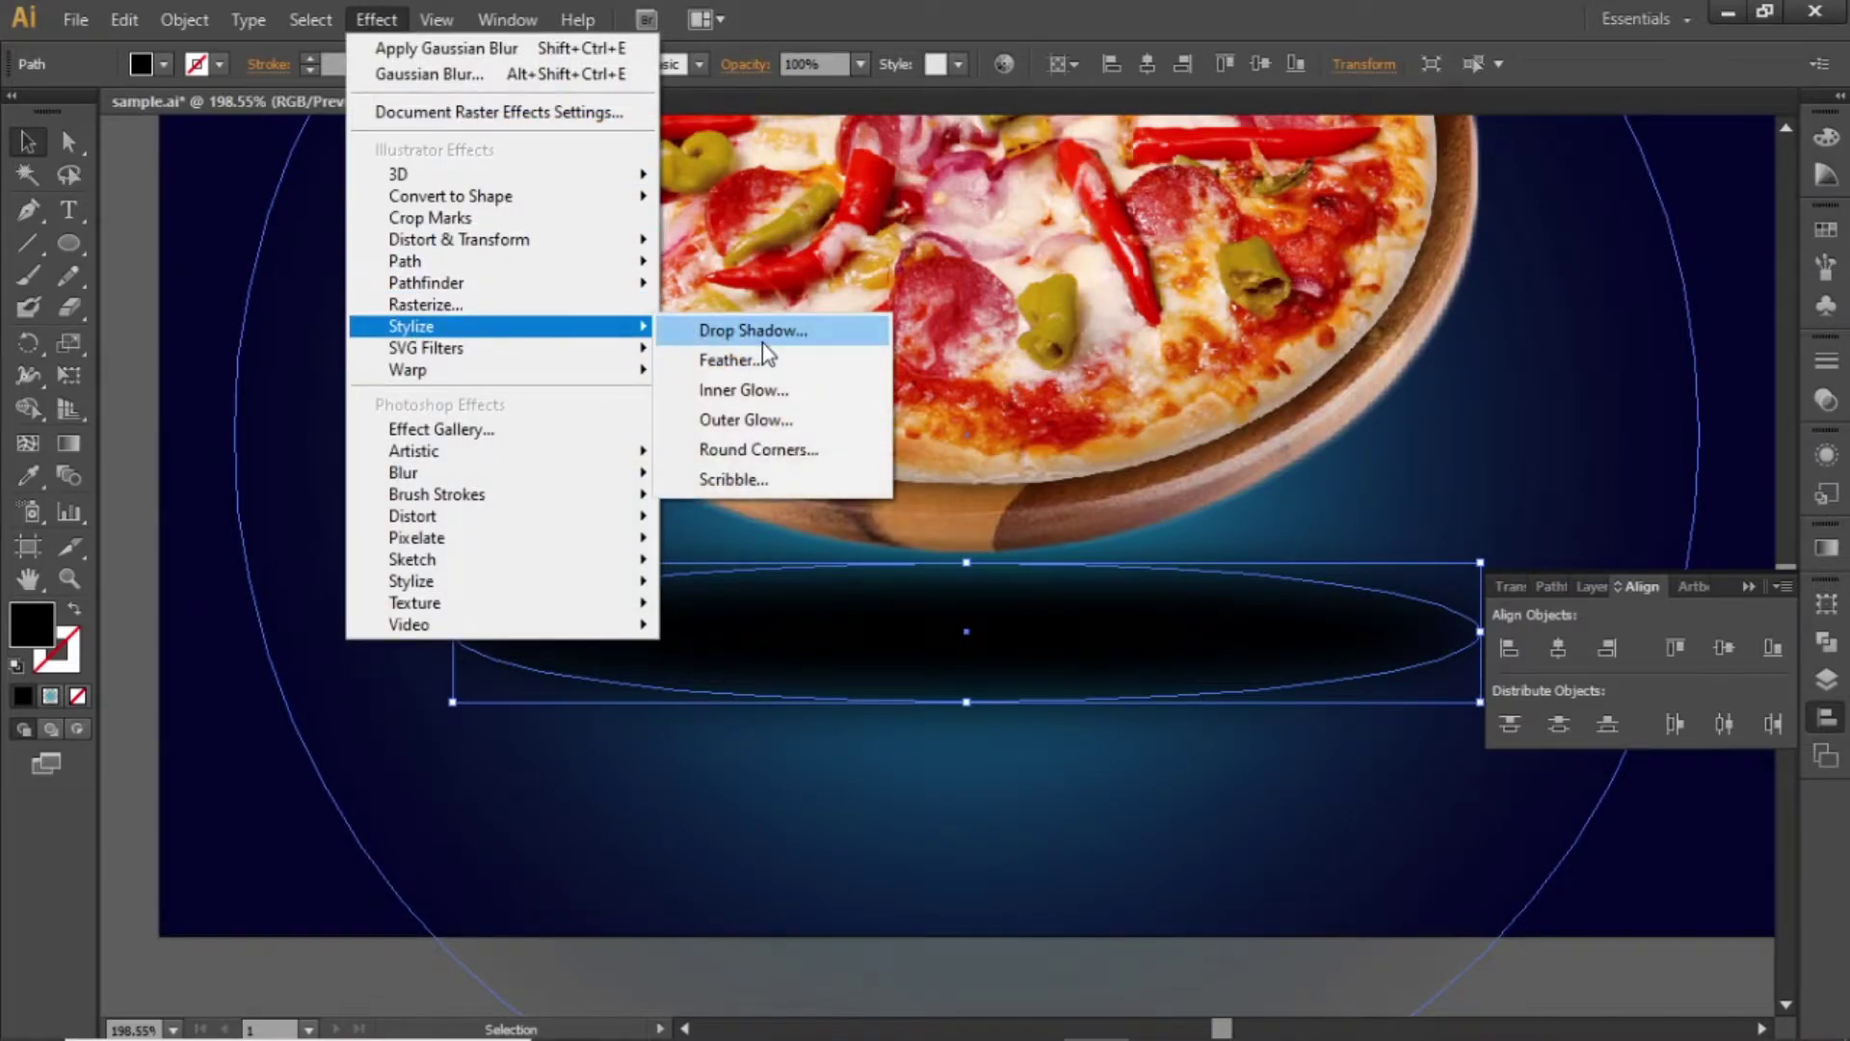
{"action": "left_click", "coordinate": [800, 358]}
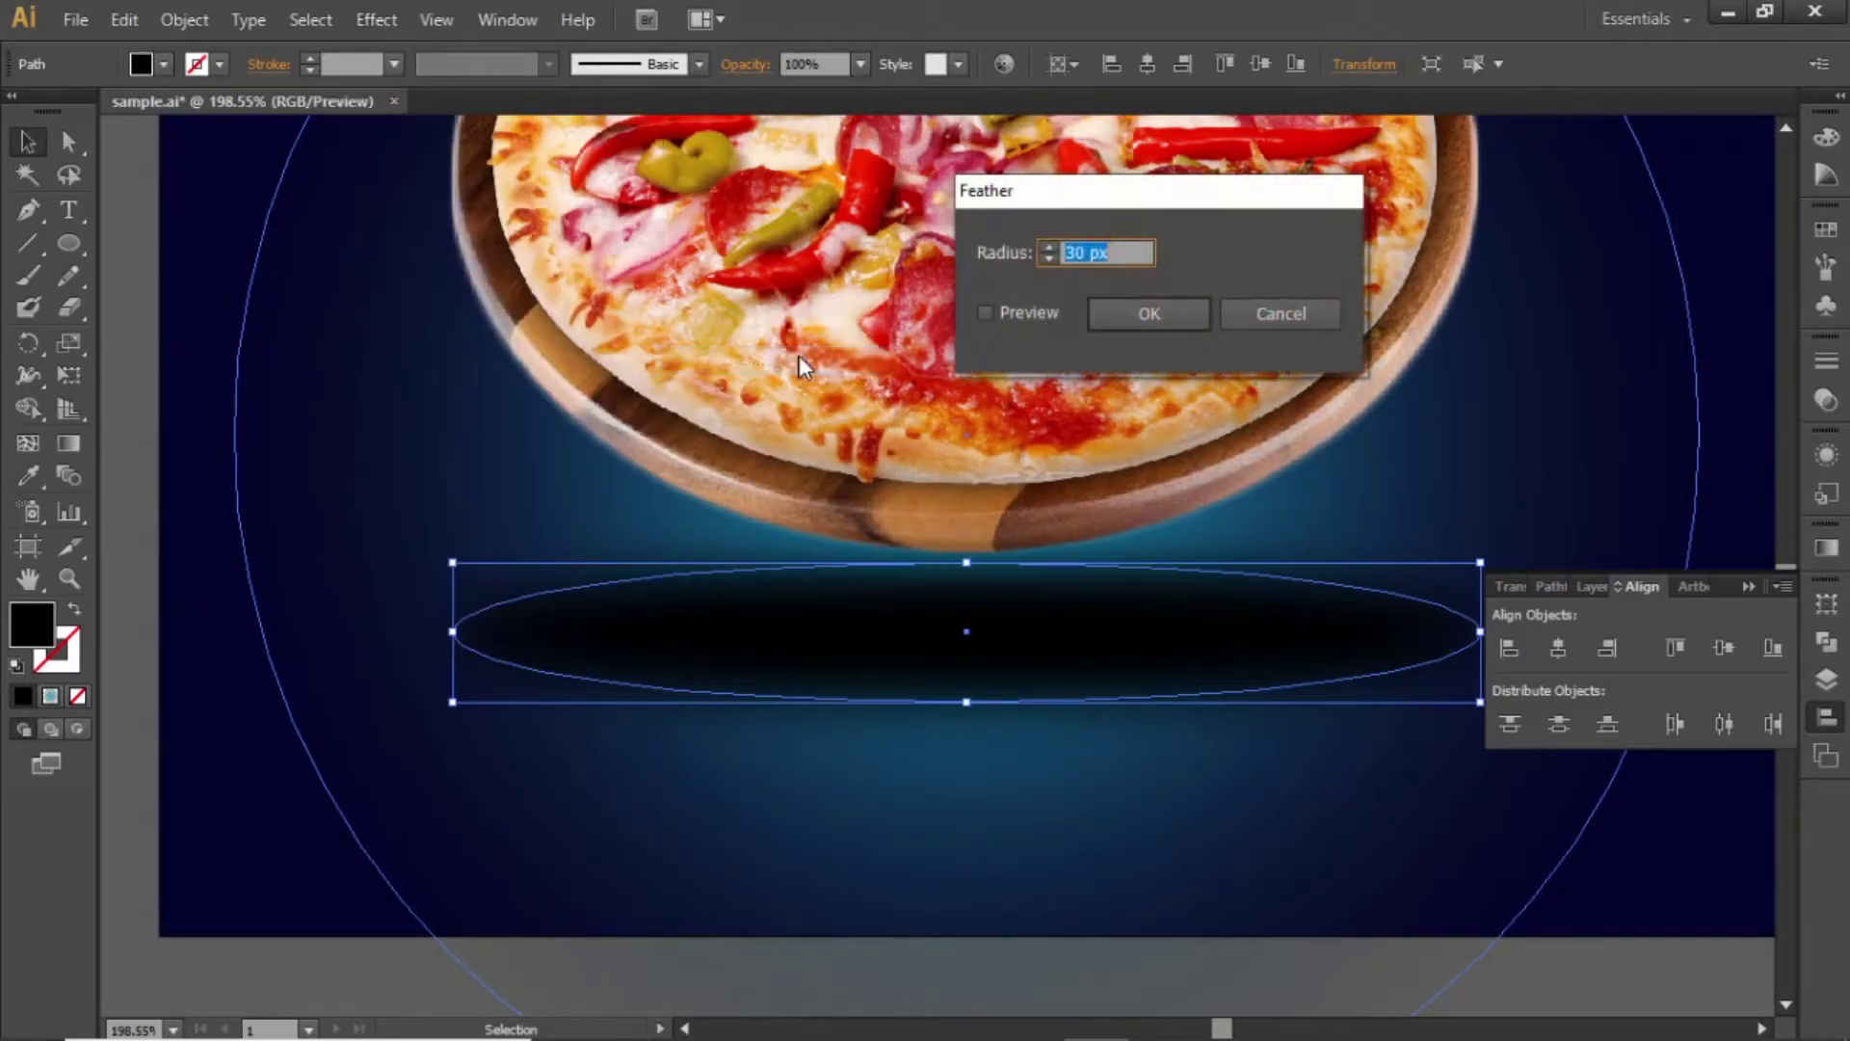
{"action": "left_click", "coordinate": [1121, 251]}
{"action": "left_click", "coordinate": [1142, 315]}
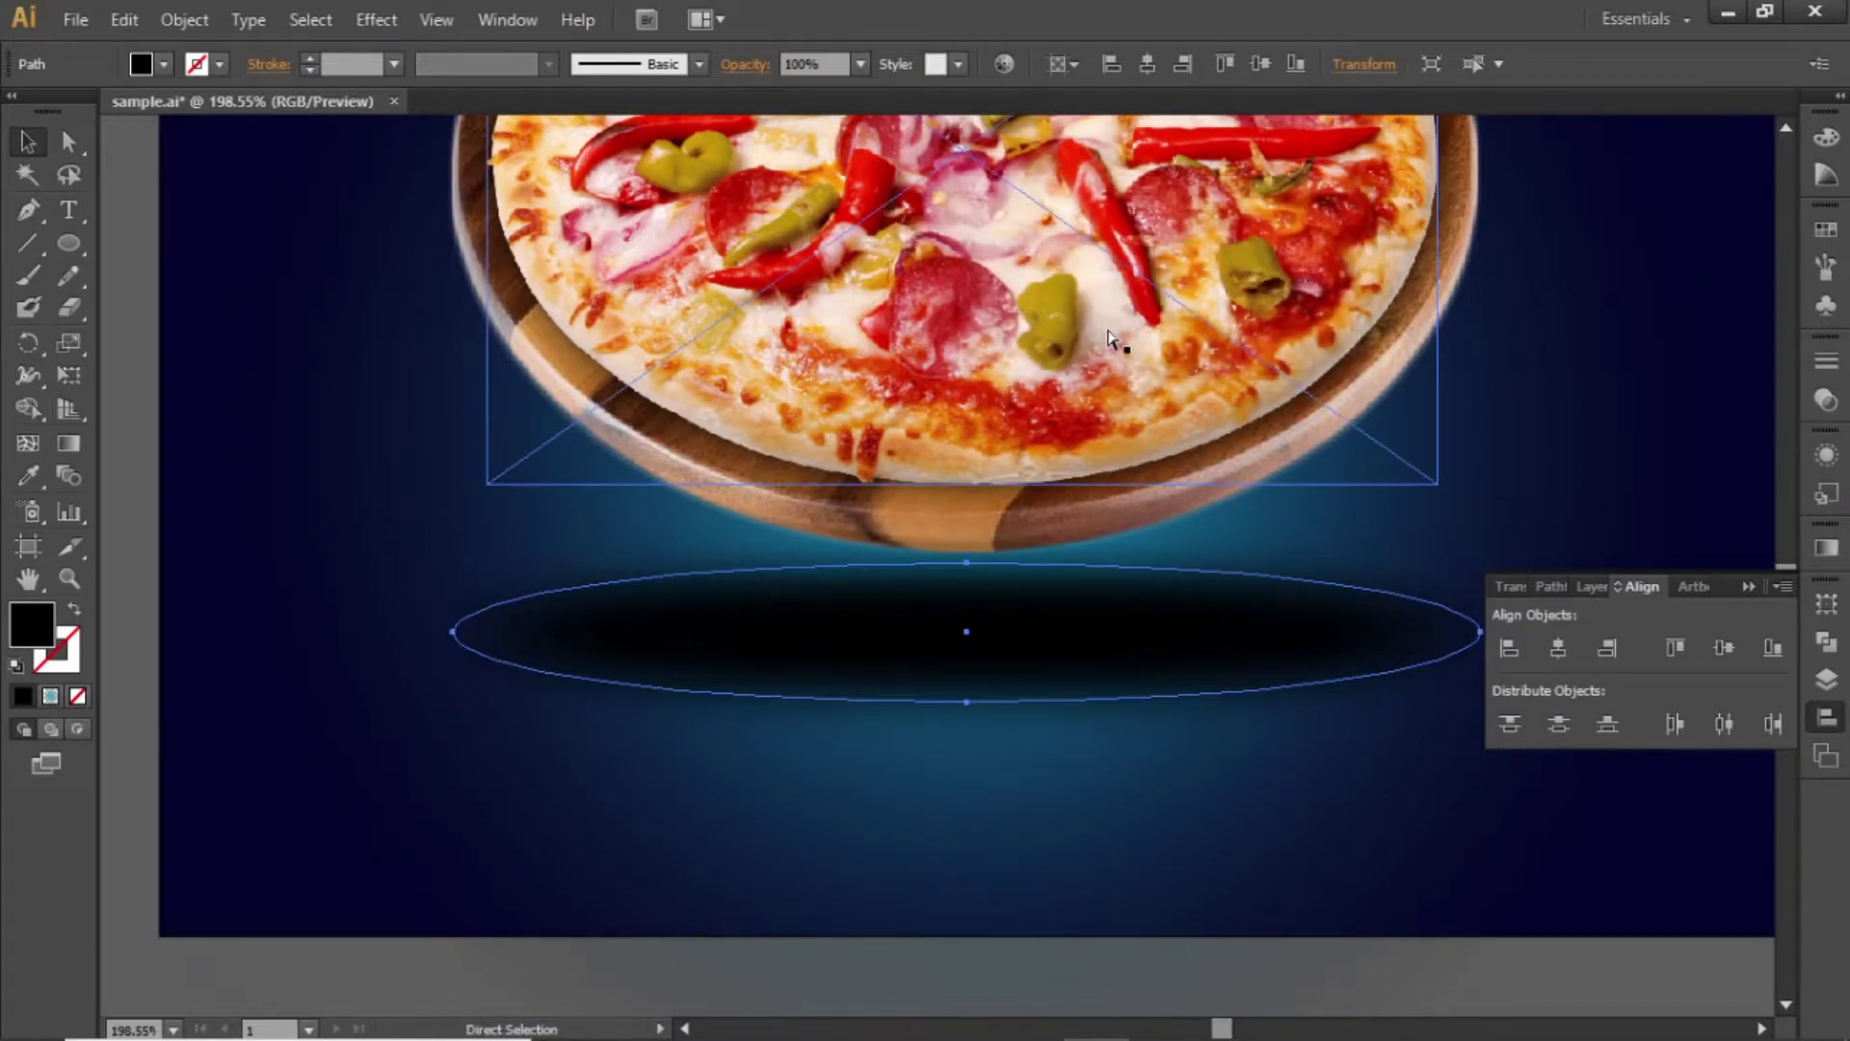
{"action": "key", "text": "ctrl+minus"}
{"action": "key", "text": "space"}
{"action": "left_click_drag", "start_coordinate": [1038, 374], "coordinate": [859, 436]}
{"action": "left_click", "coordinate": [1625, 381]}
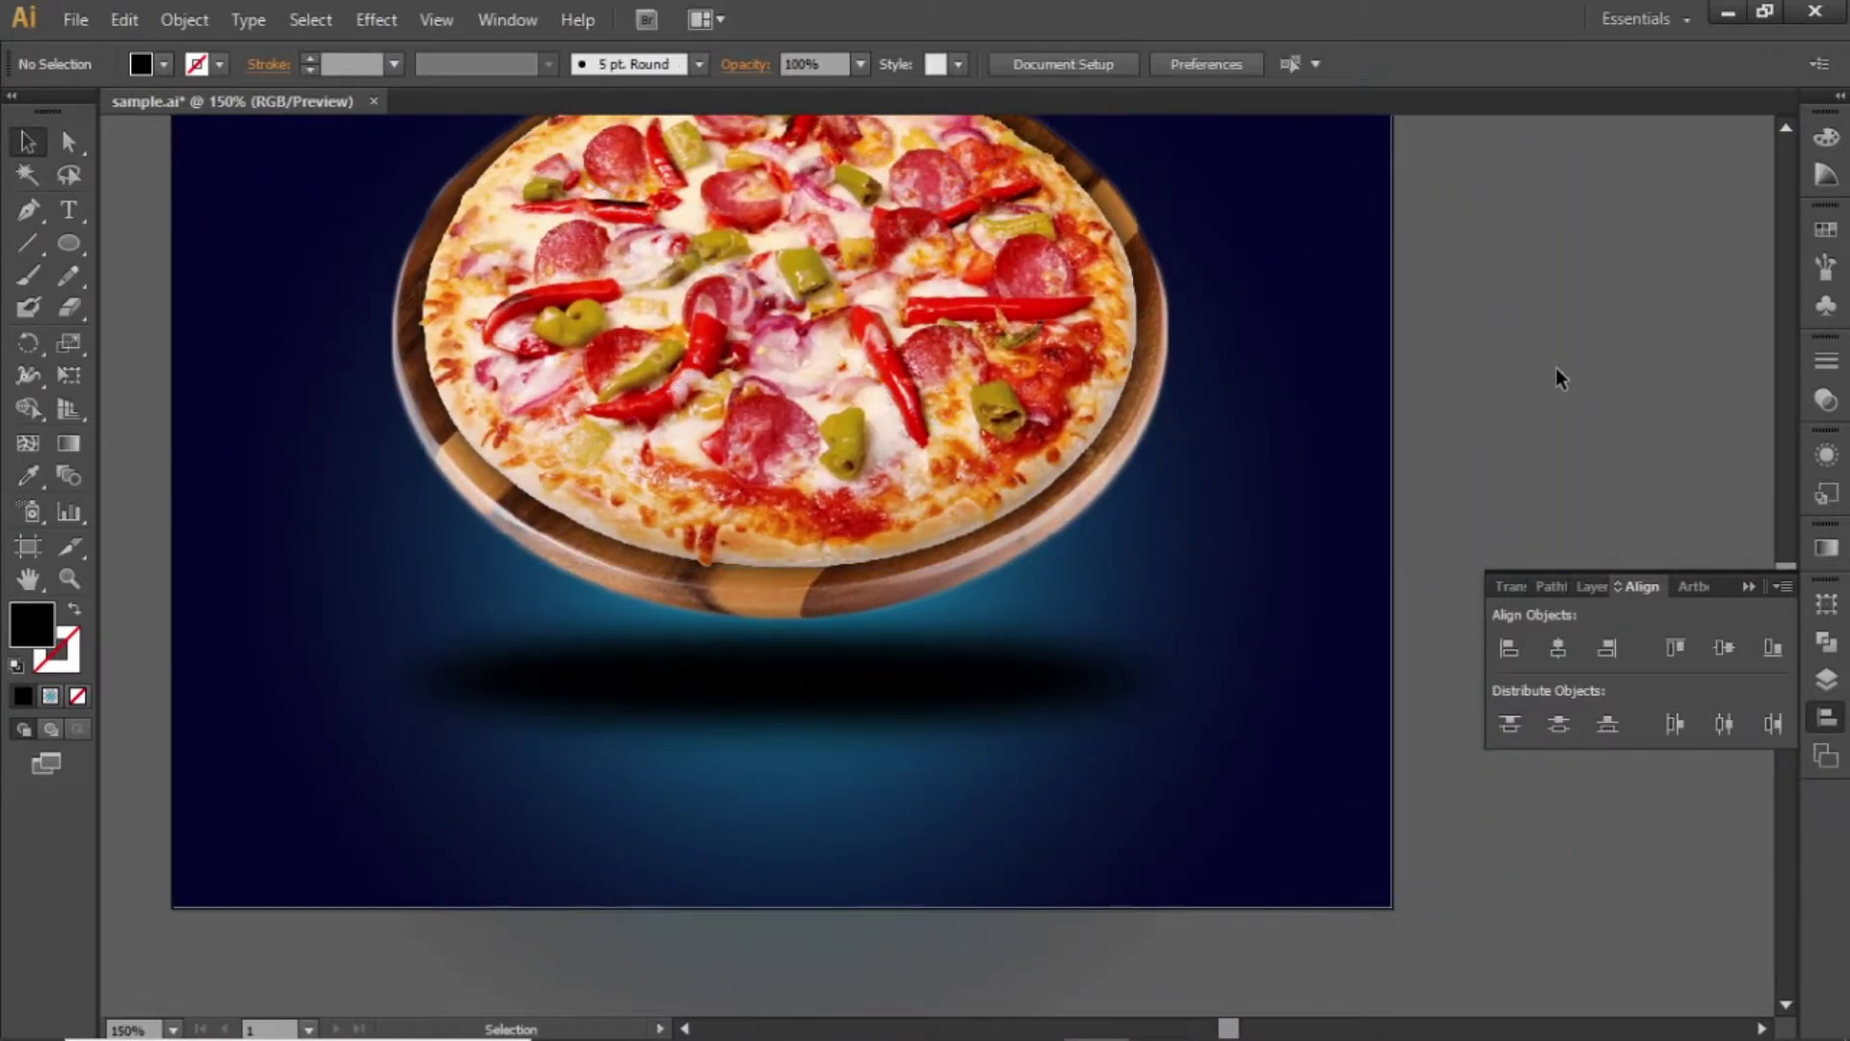
Step: Move the shadow oval below both pizza images in Layers, flatten it, and position it under the board
{"action": "left_click", "coordinate": [1827, 683]}
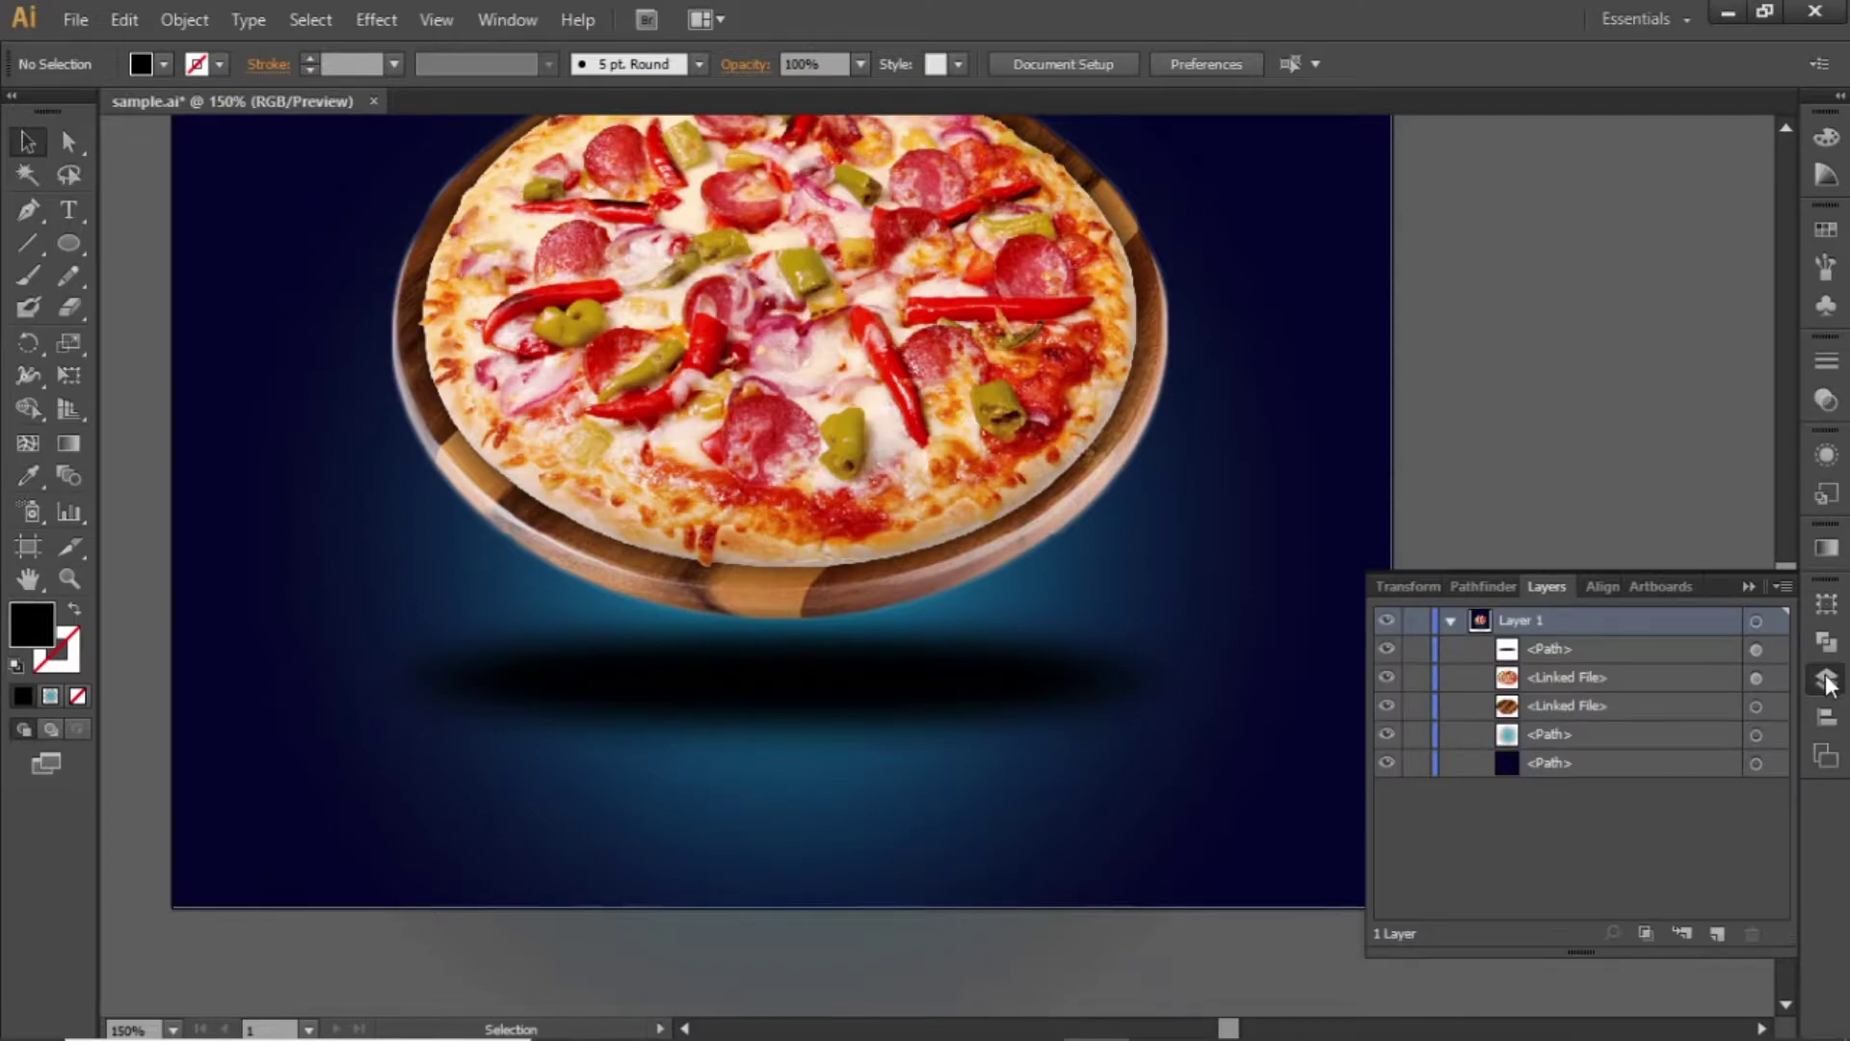
{"action": "left_click", "coordinate": [1756, 649]}
{"action": "left_click_drag", "start_coordinate": [1657, 646], "coordinate": [1656, 714]}
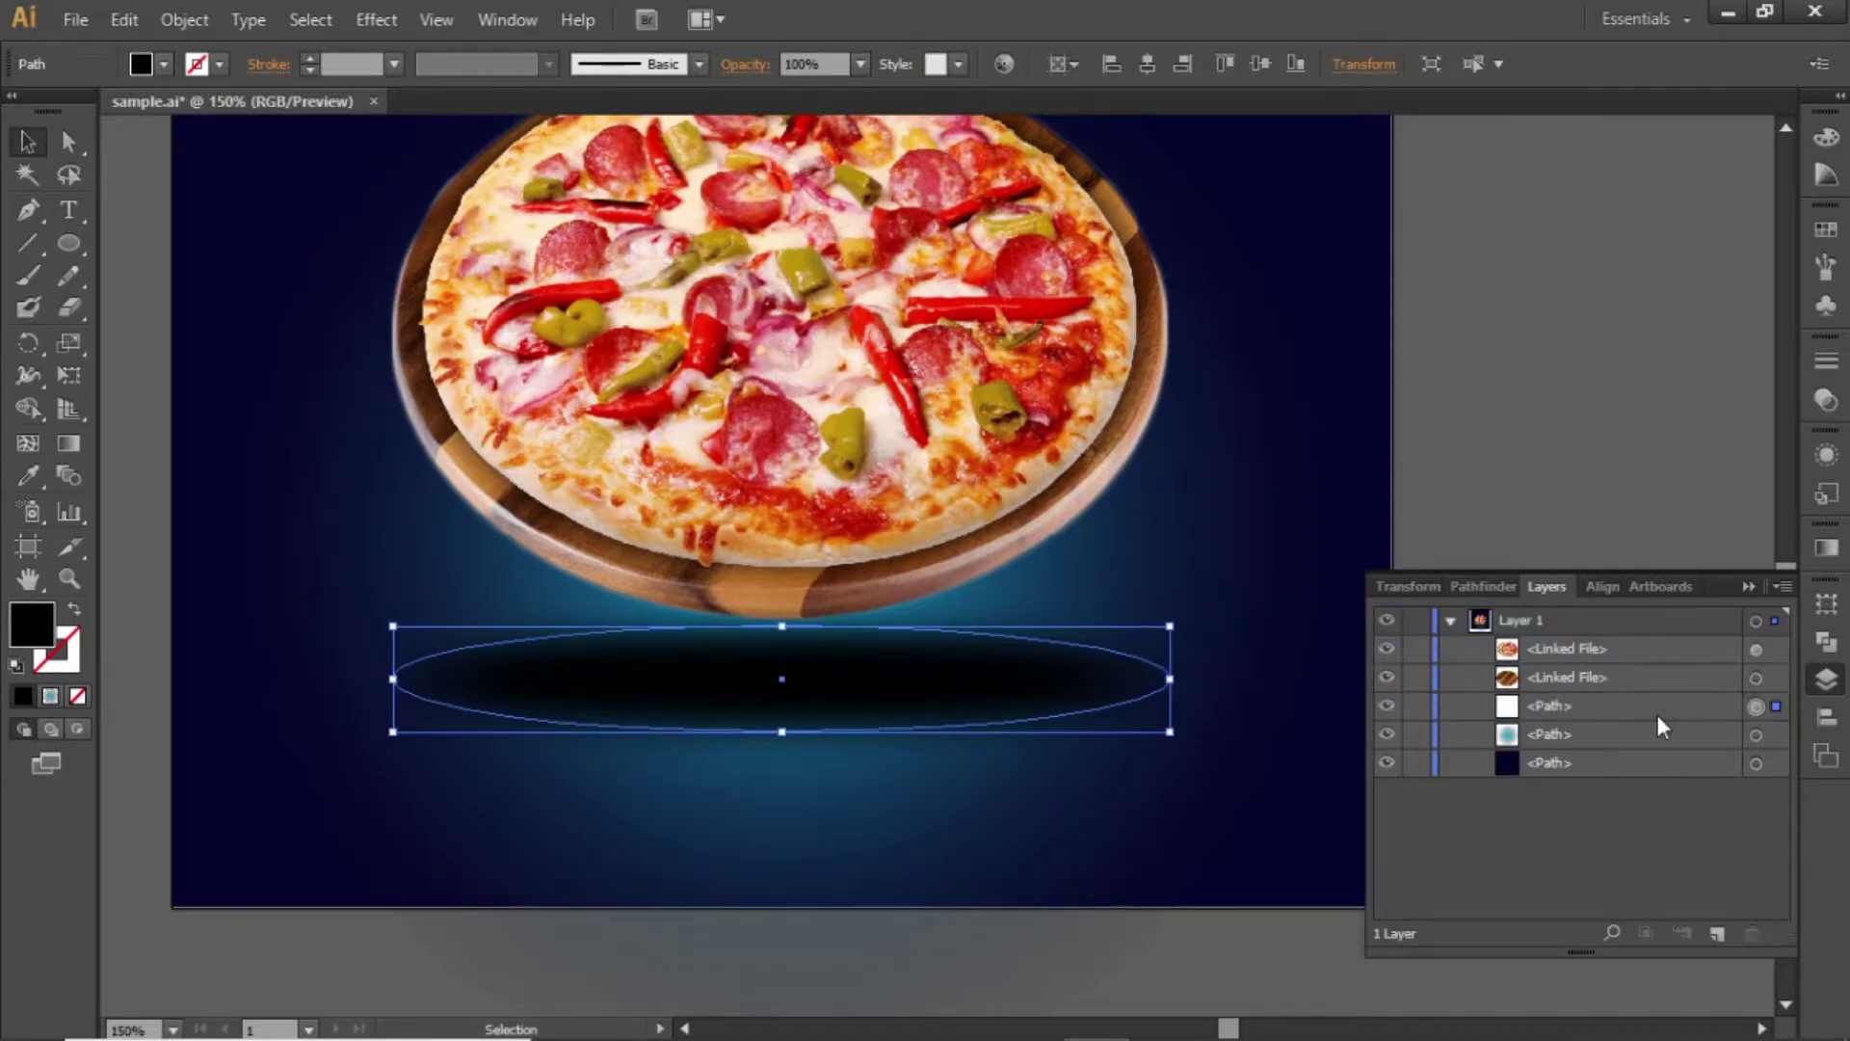
{"action": "left_click_drag", "start_coordinate": [782, 630], "coordinate": [785, 687]}
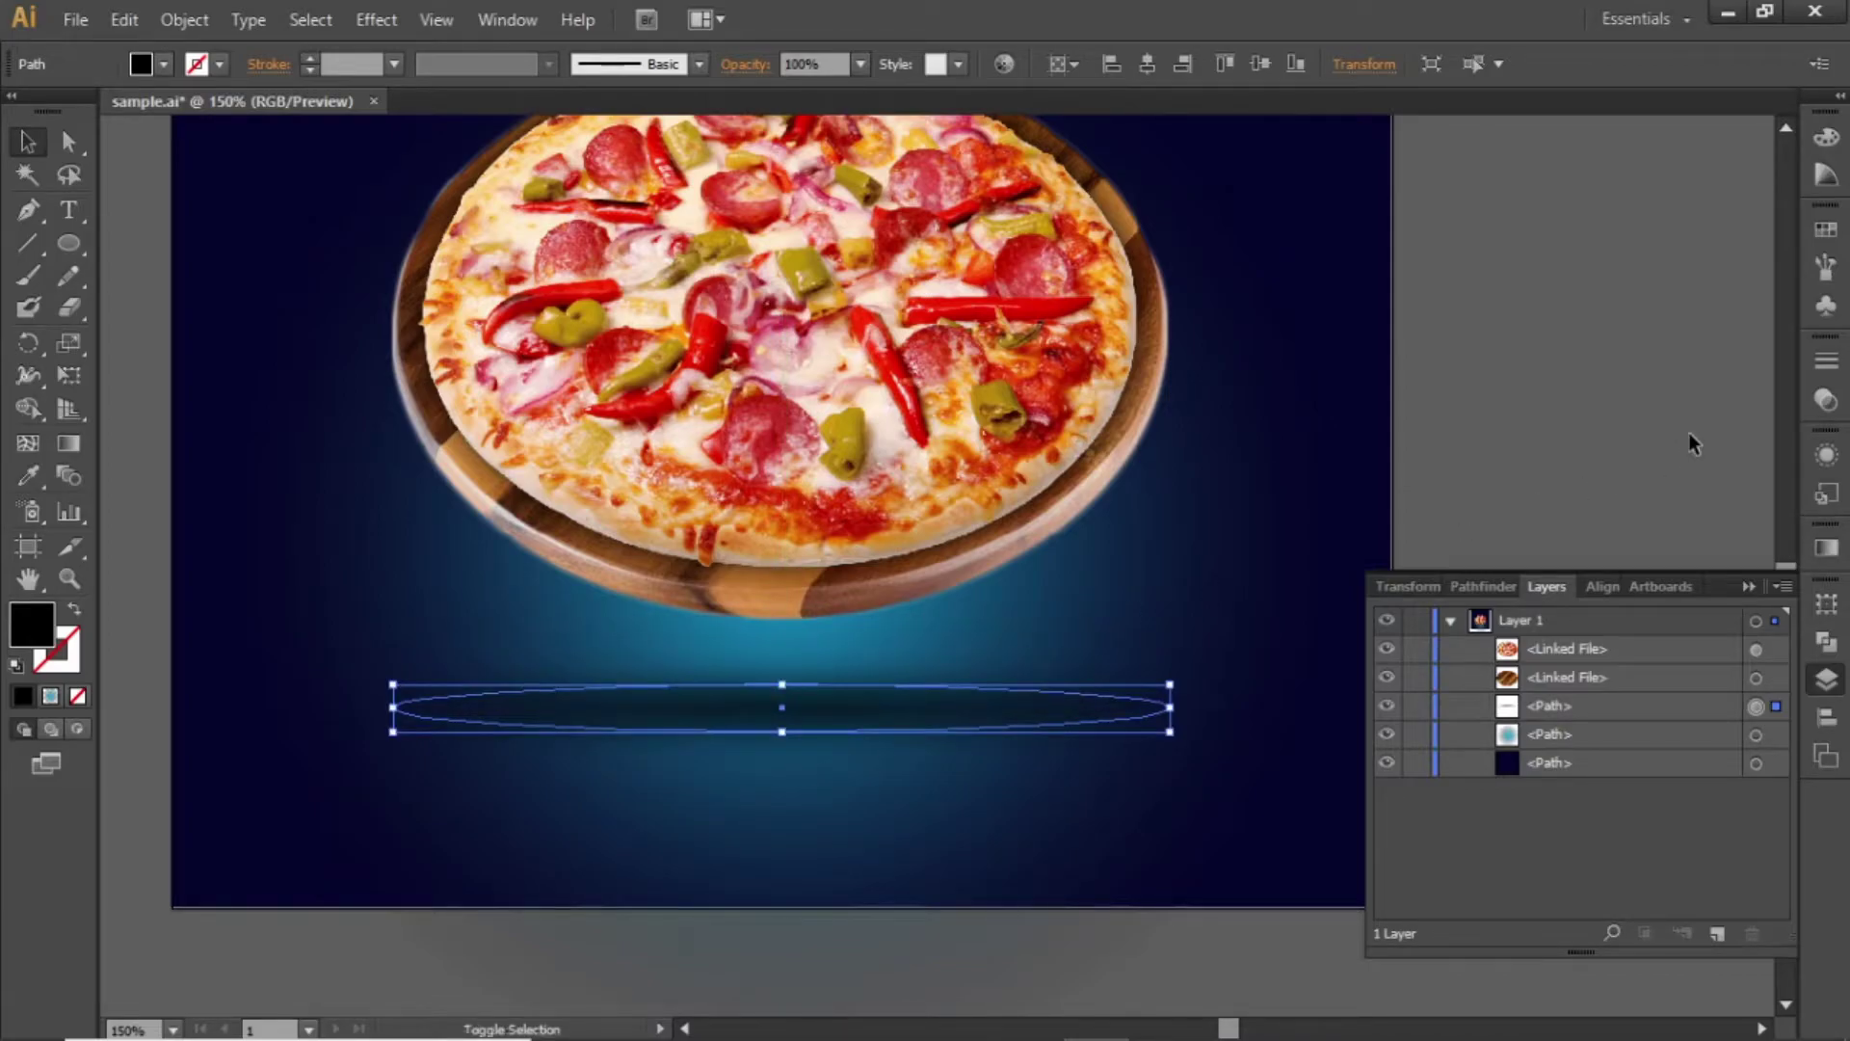
{"action": "key", "text": "shift+Up"}
{"action": "key", "text": "shift+Up"}
{"action": "key", "text": "shift+Up"}
{"action": "key", "text": "shift+Up"}
{"action": "key", "text": "shift+Up"}
{"action": "key", "text": "shift+Up"}
{"action": "key", "text": "shift+Up"}
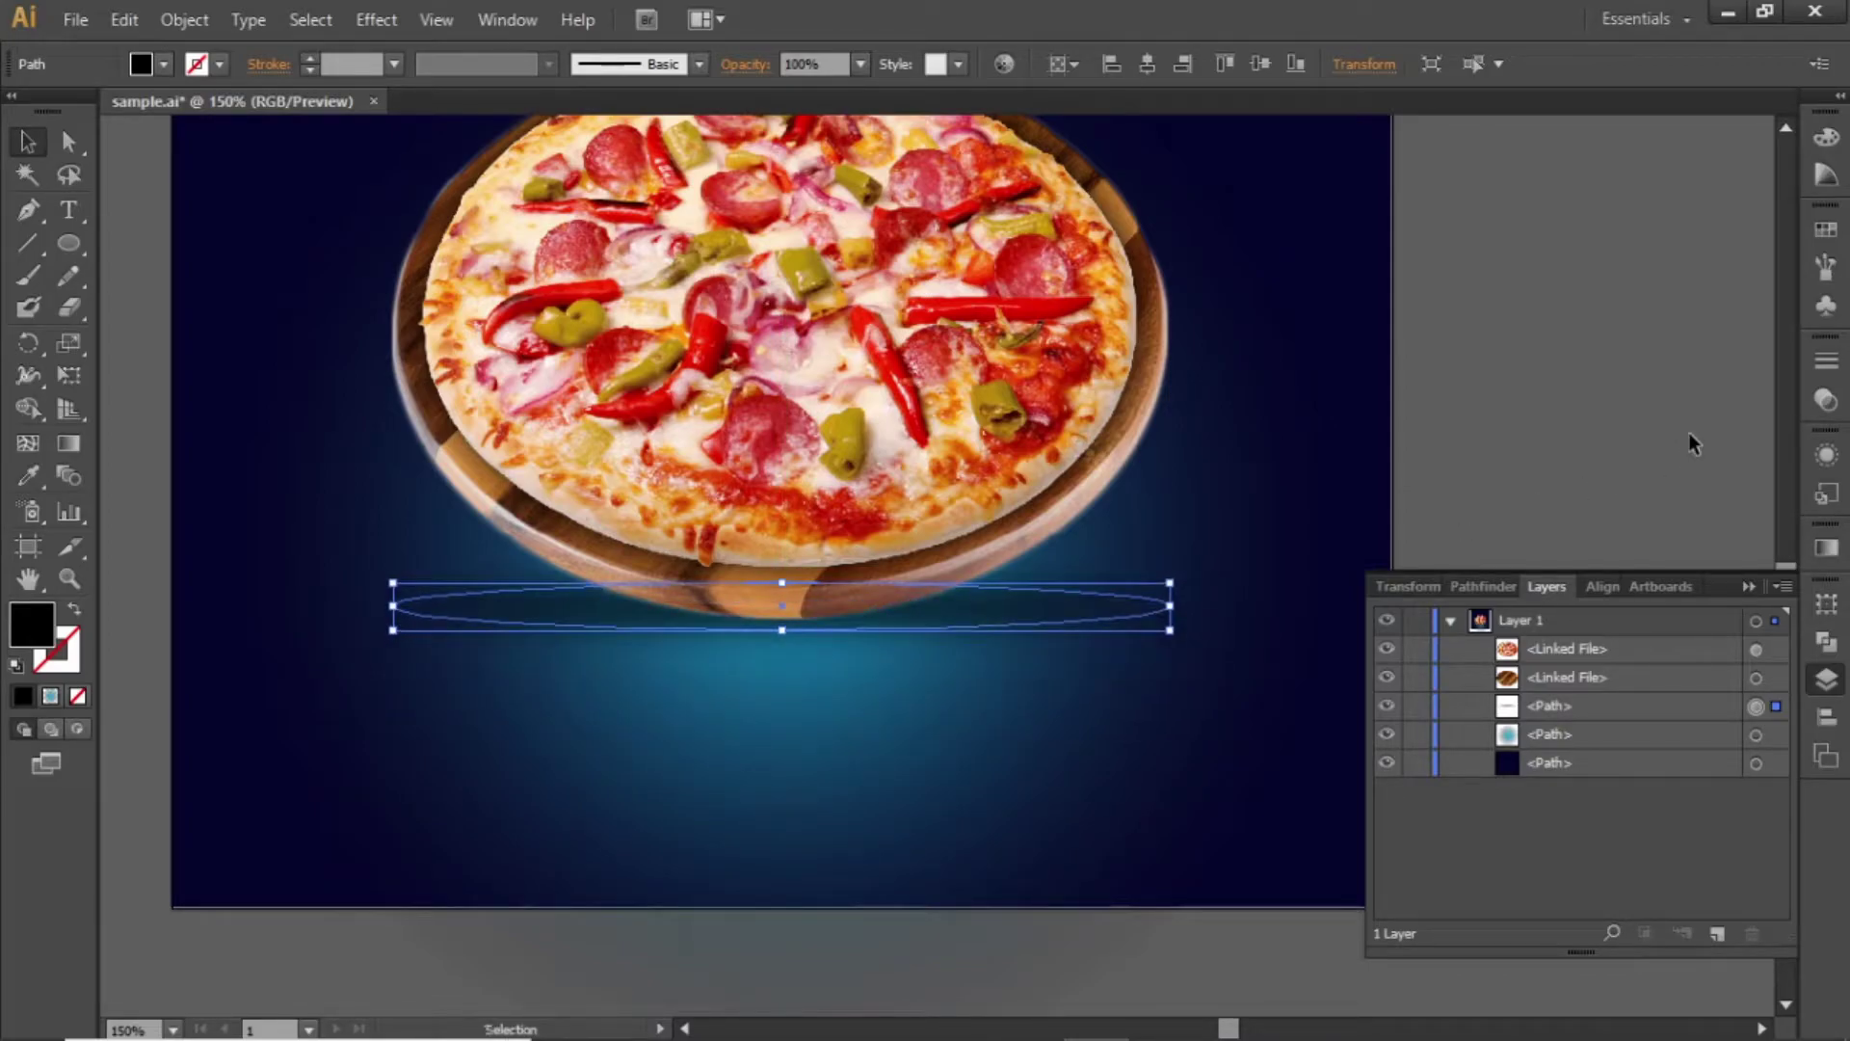
{"action": "key", "text": "Down"}
{"action": "key", "text": "Down"}
{"action": "key", "text": "Down"}
{"action": "left_click", "coordinate": [1688, 432]}
{"action": "left_click_drag", "start_coordinate": [1568, 286], "coordinate": [1629, 415]}
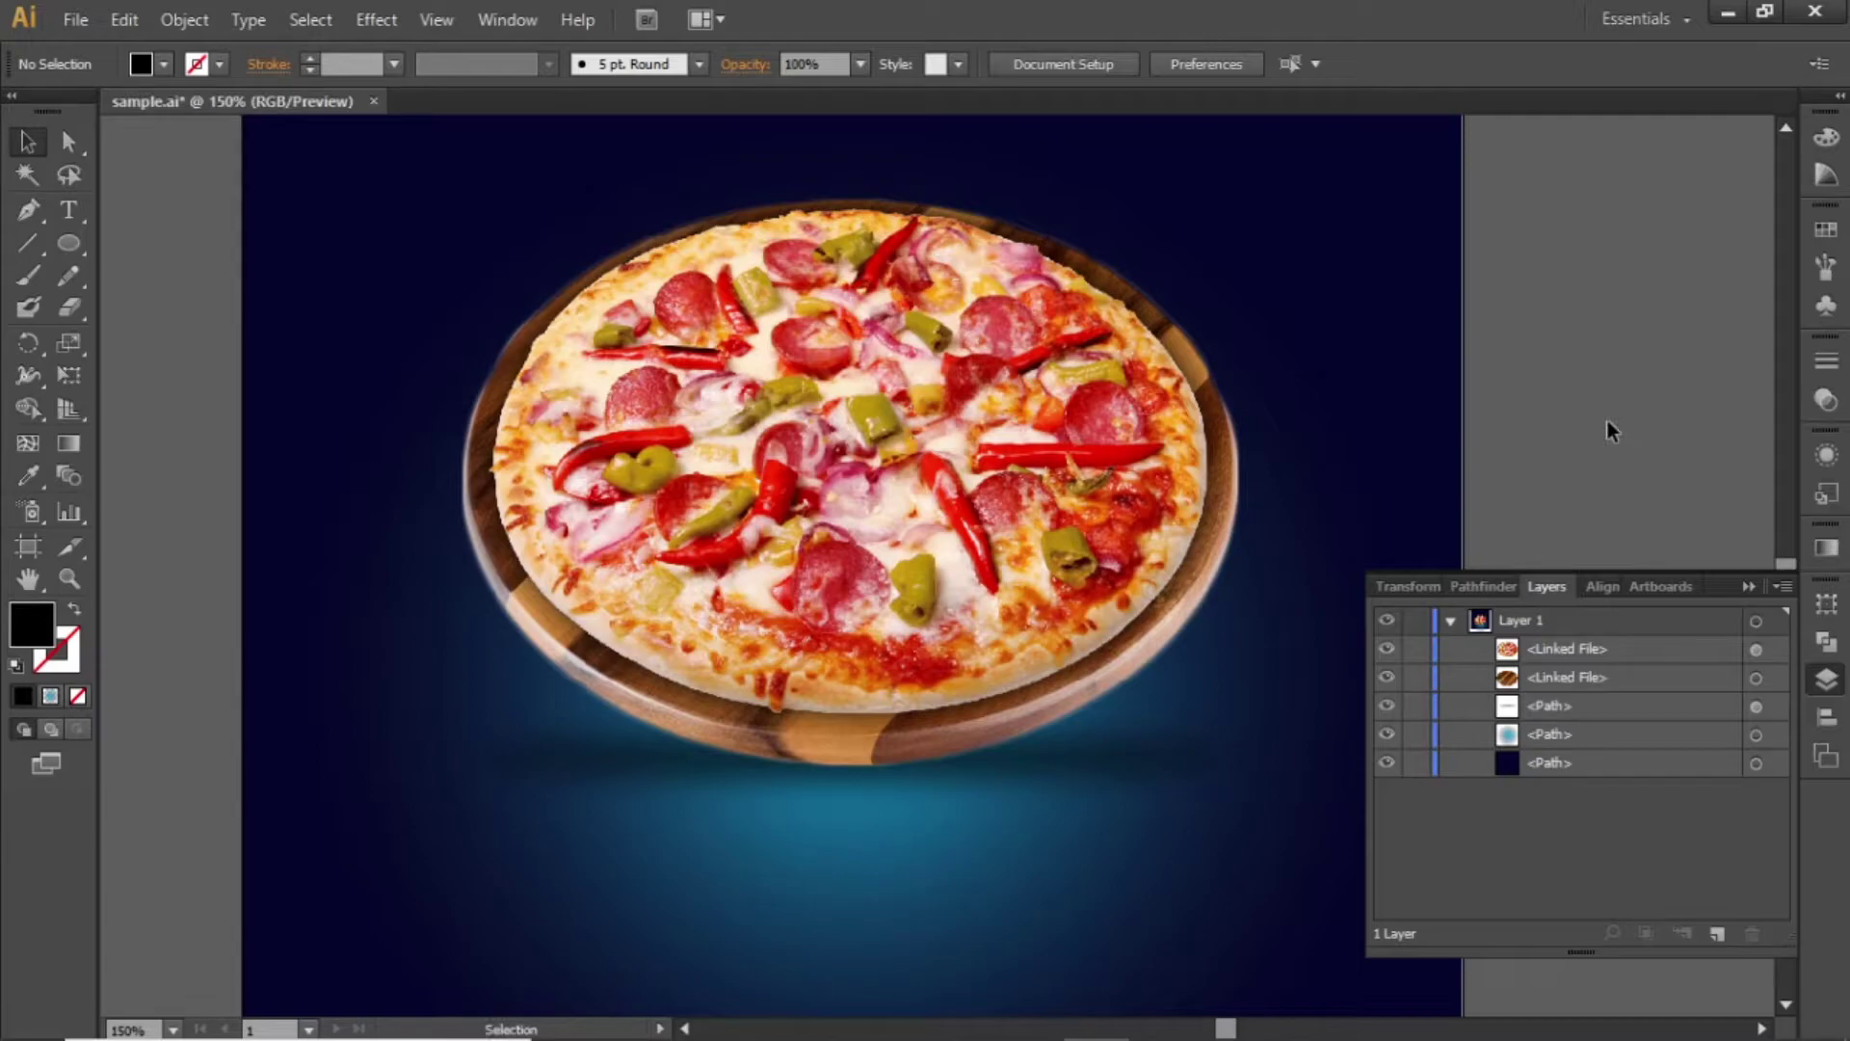
Step: Group both linked pizza images with the shadow ellipse and fit the artboard in view
{"action": "left_click", "coordinate": [1756, 649]}
{"action": "left_click", "coordinate": [1756, 677], "text": "shift"}
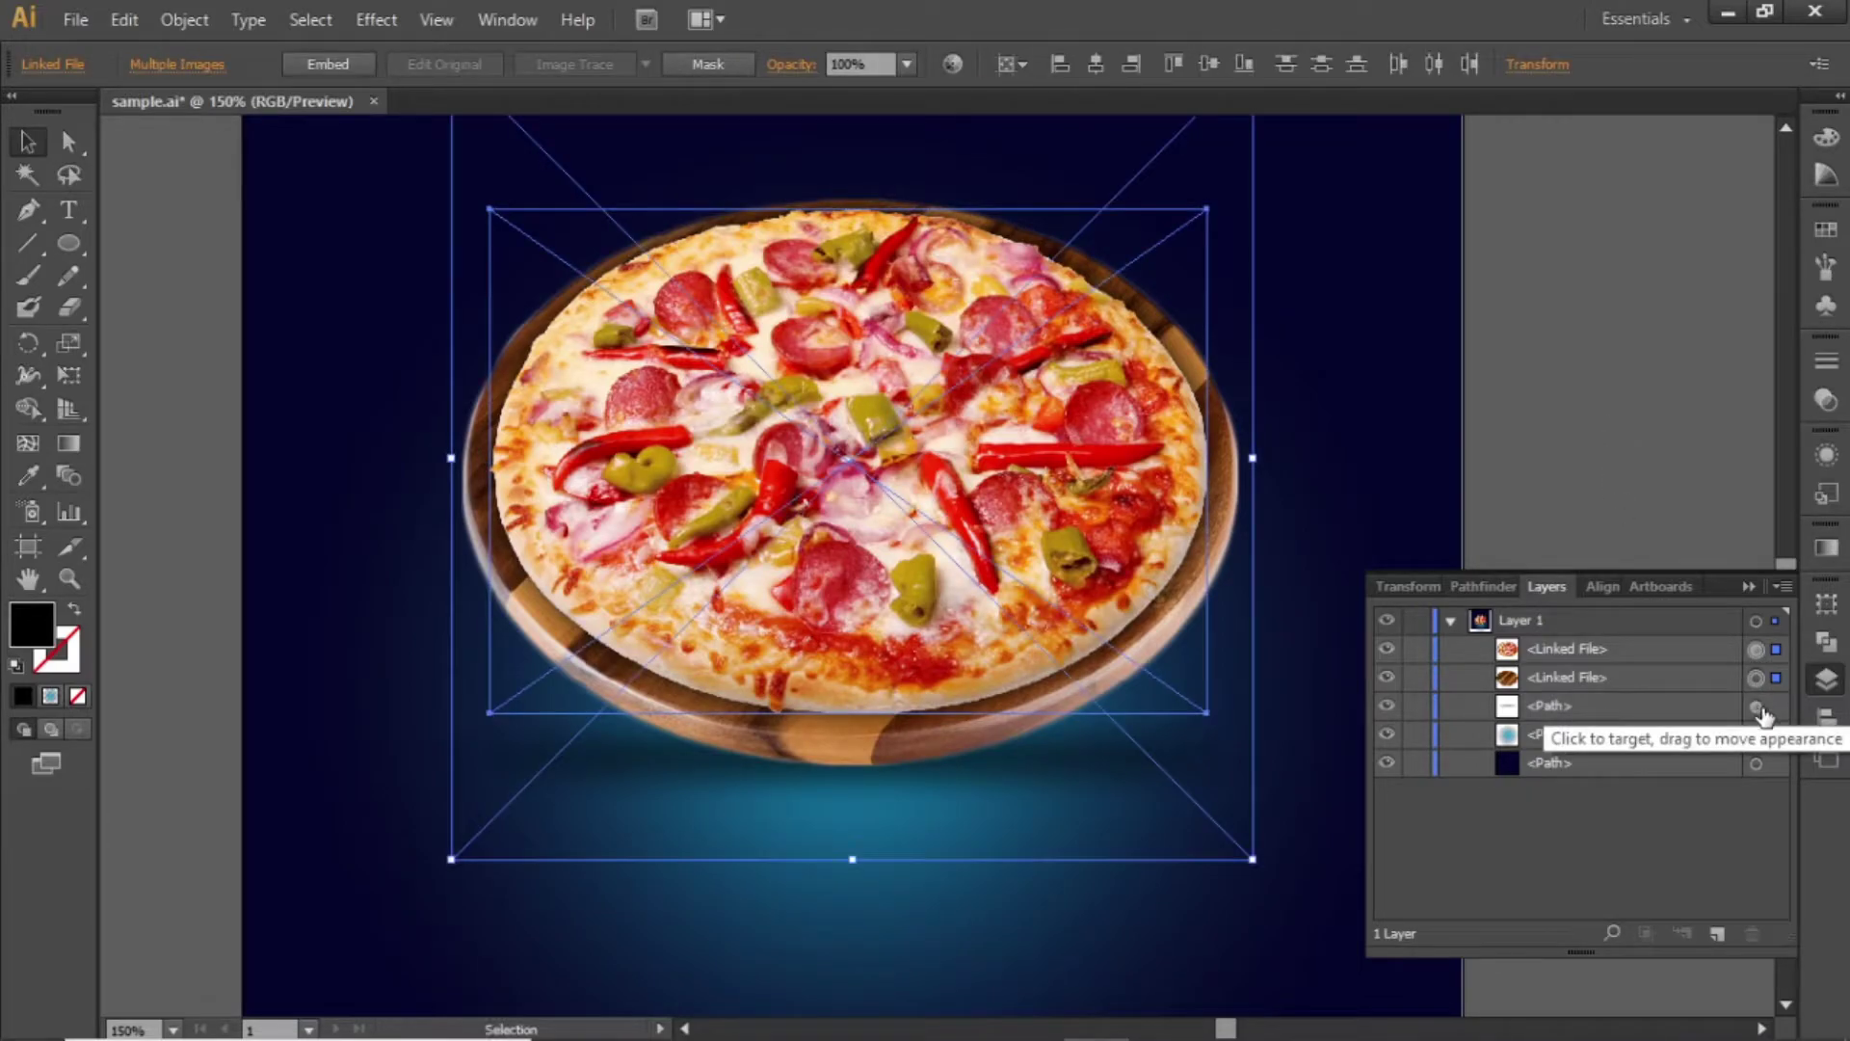
{"action": "left_click", "coordinate": [1755, 705], "text": "shift"}
{"action": "key", "text": "a"}
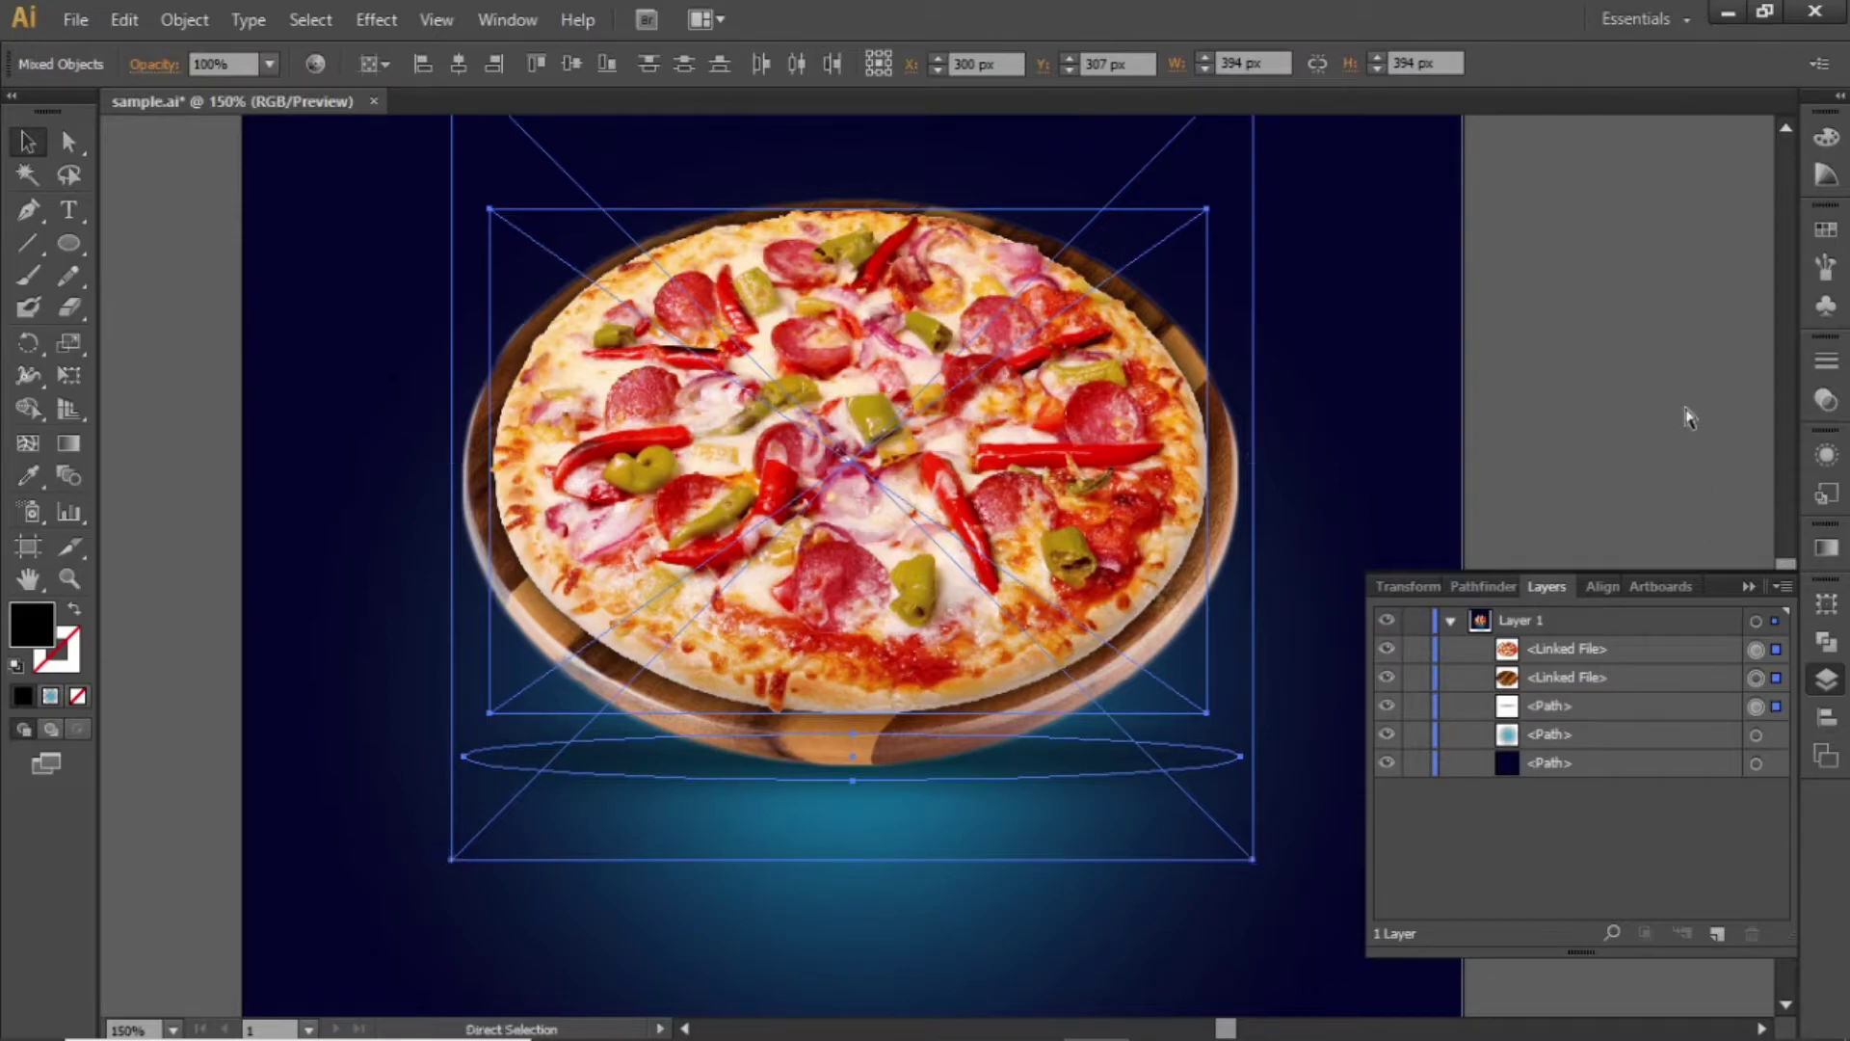
{"action": "key", "text": "ctrl+g"}
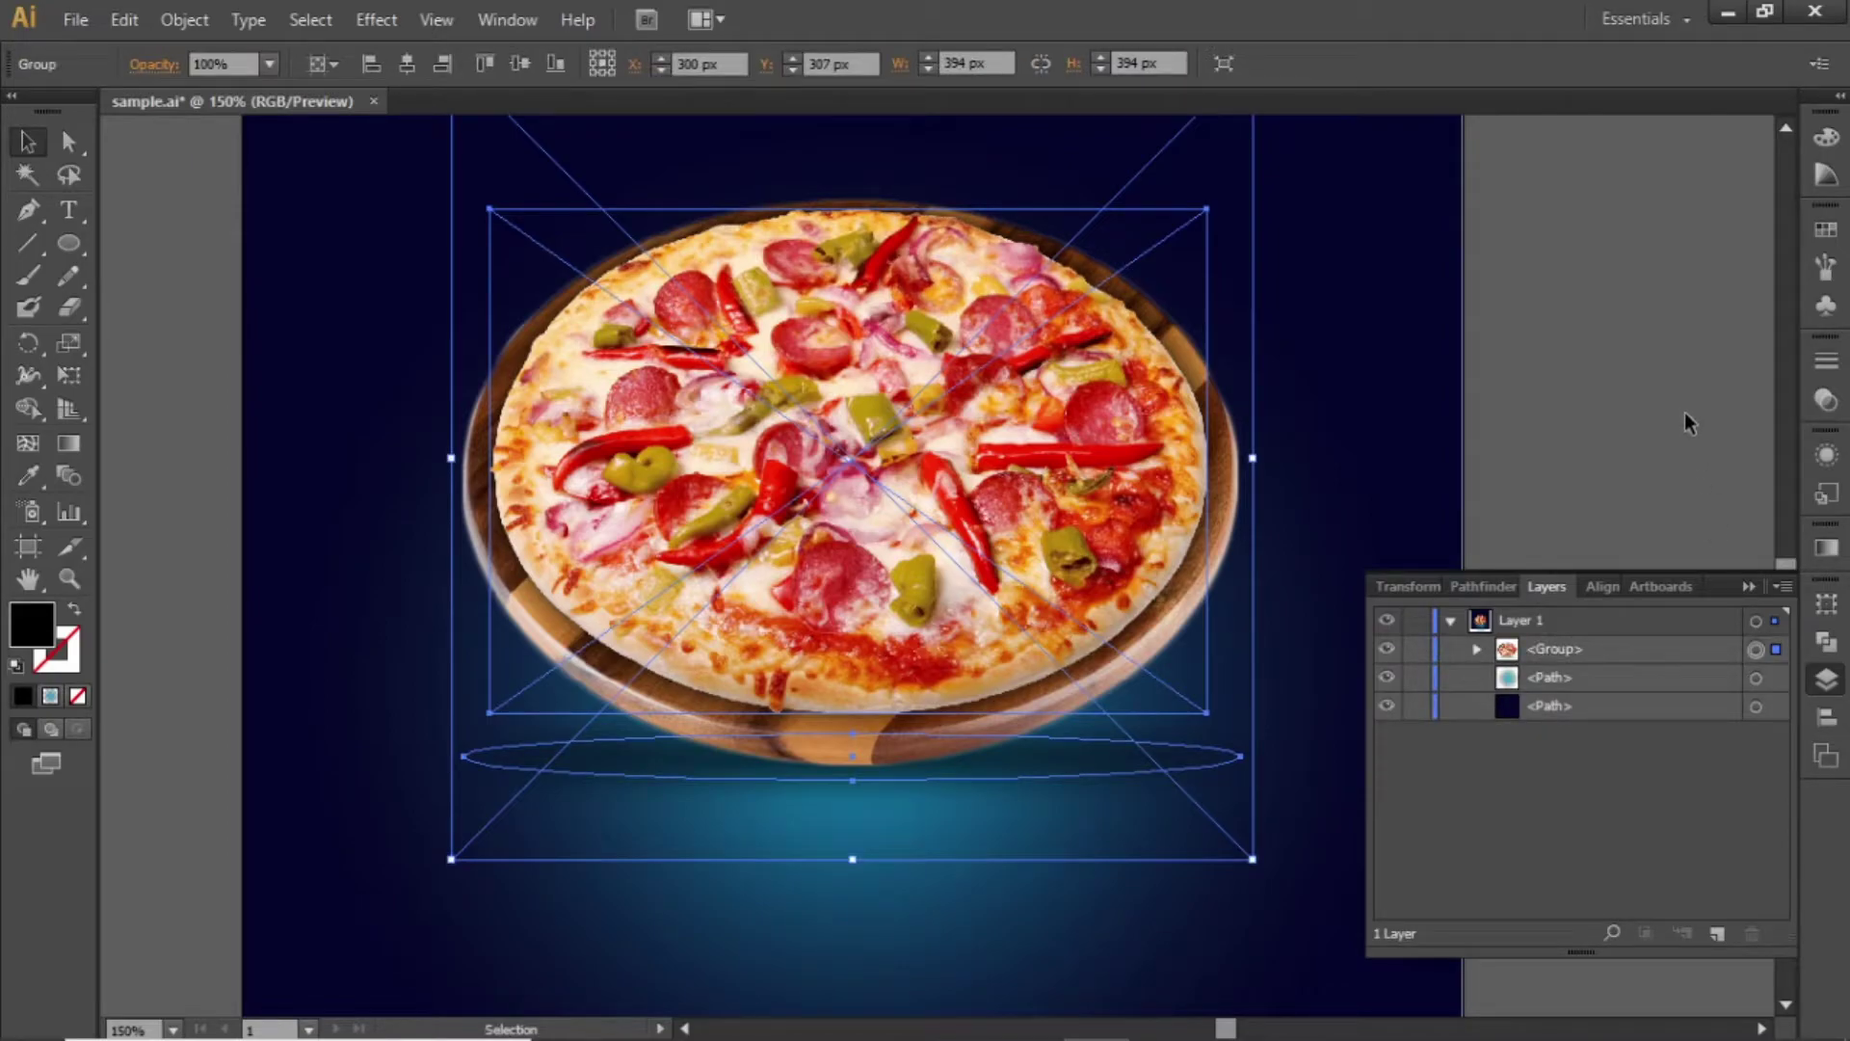
{"action": "key", "text": "ctrl+0"}
{"action": "left_click", "coordinate": [1656, 472]}
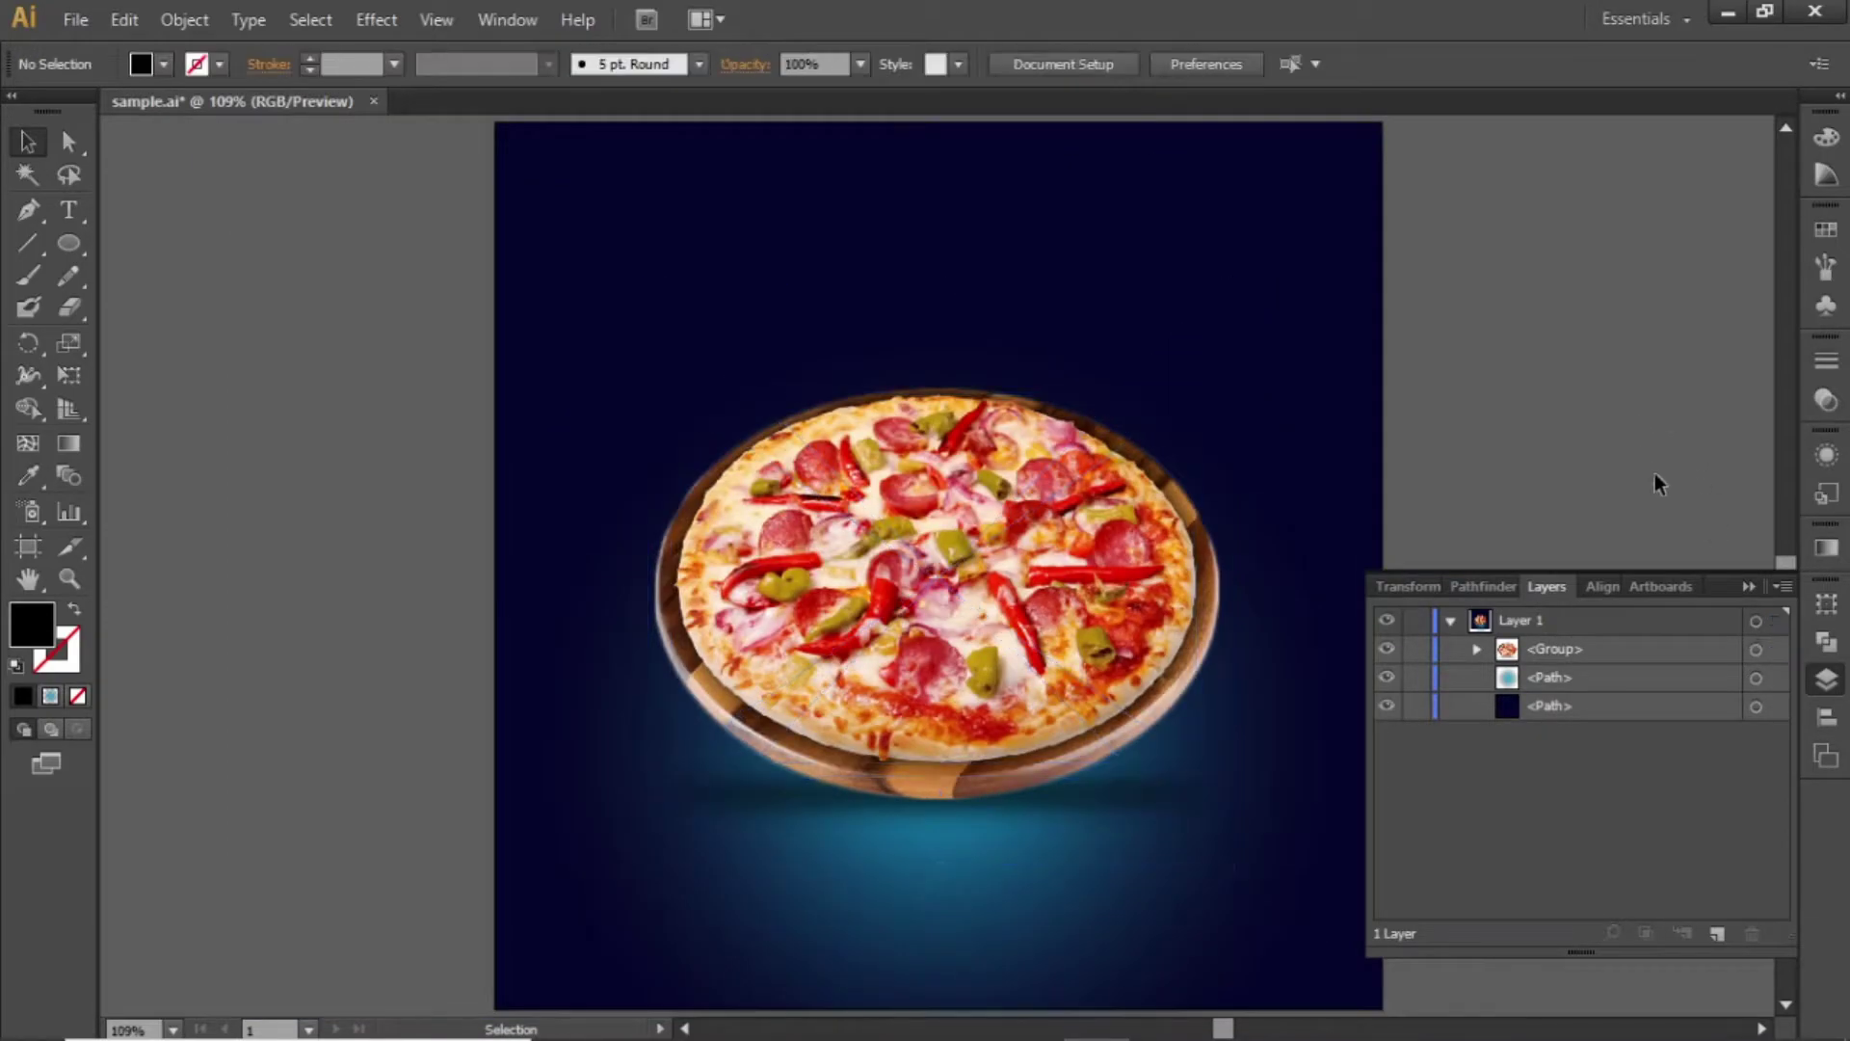
Step: Type 'Delicious' and move it onto the artboard above the pizza
{"action": "left_click", "coordinate": [1748, 585]}
{"action": "left_click_drag", "start_coordinate": [1124, 343], "coordinate": [1144, 528]}
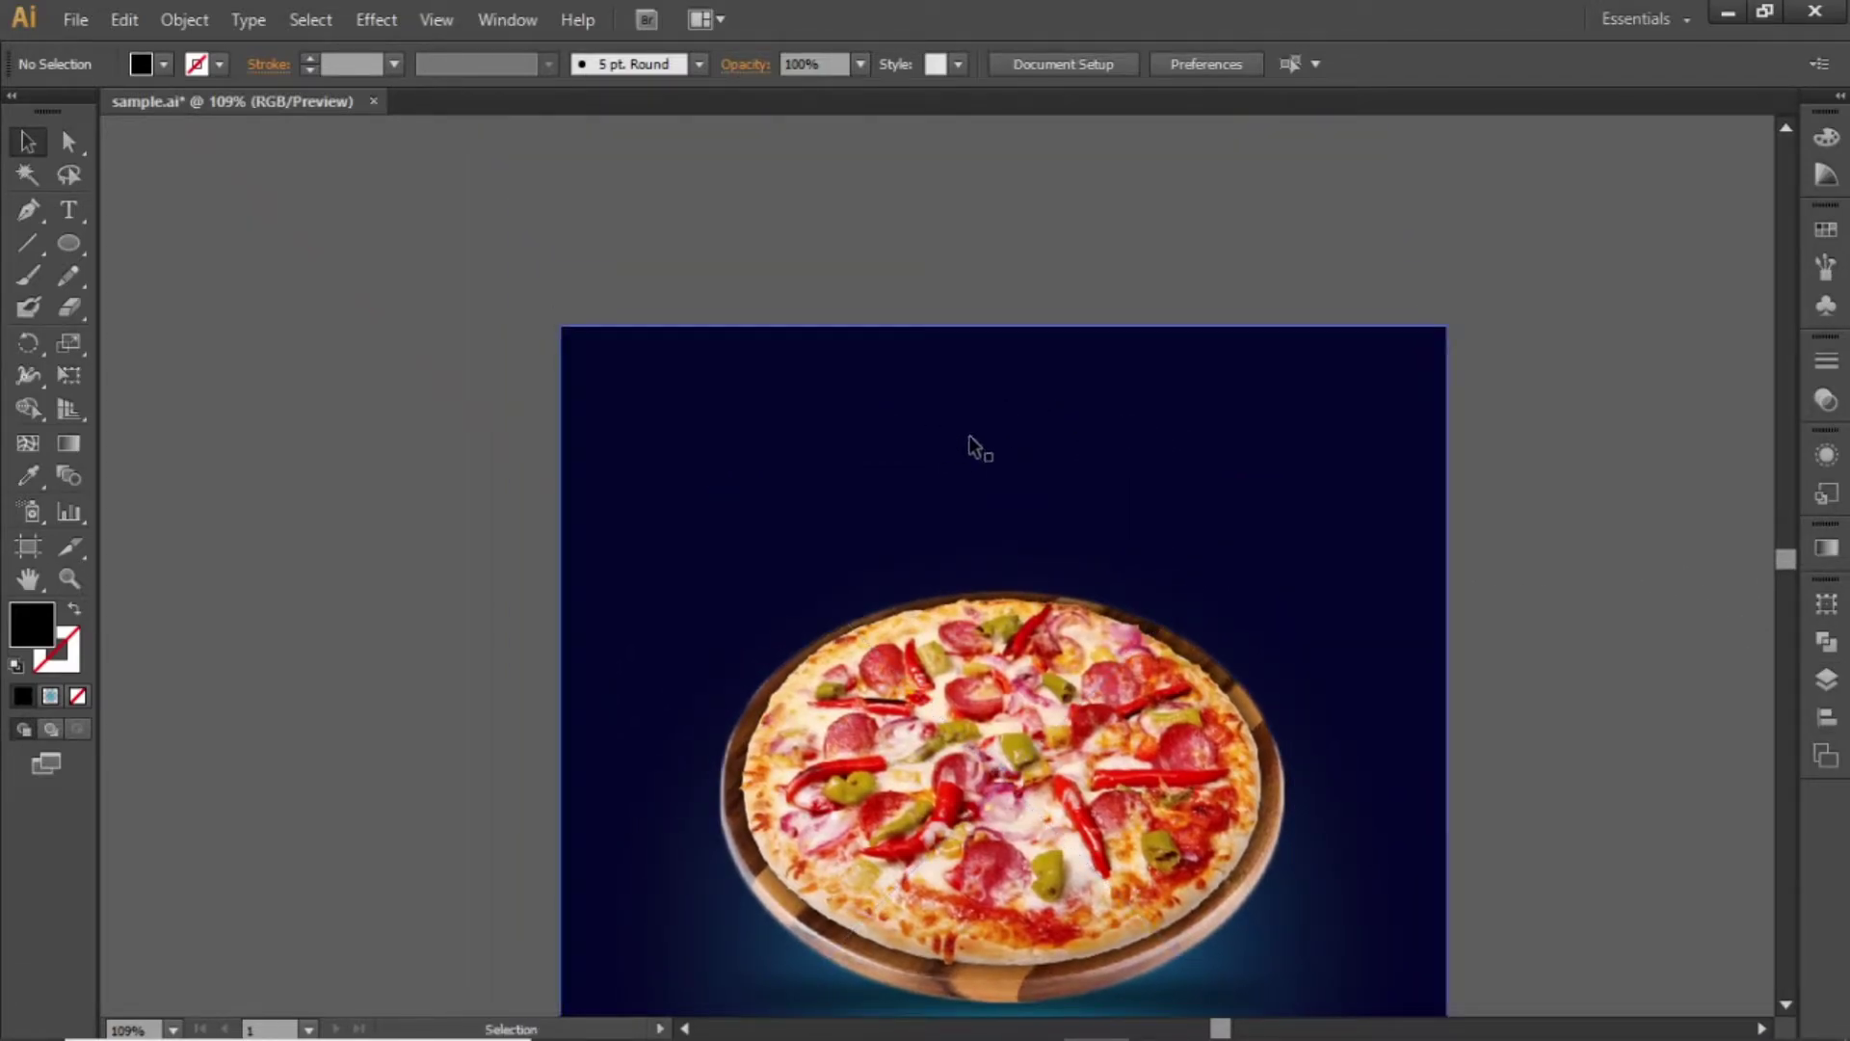
{"action": "key", "text": "ctrl+="}
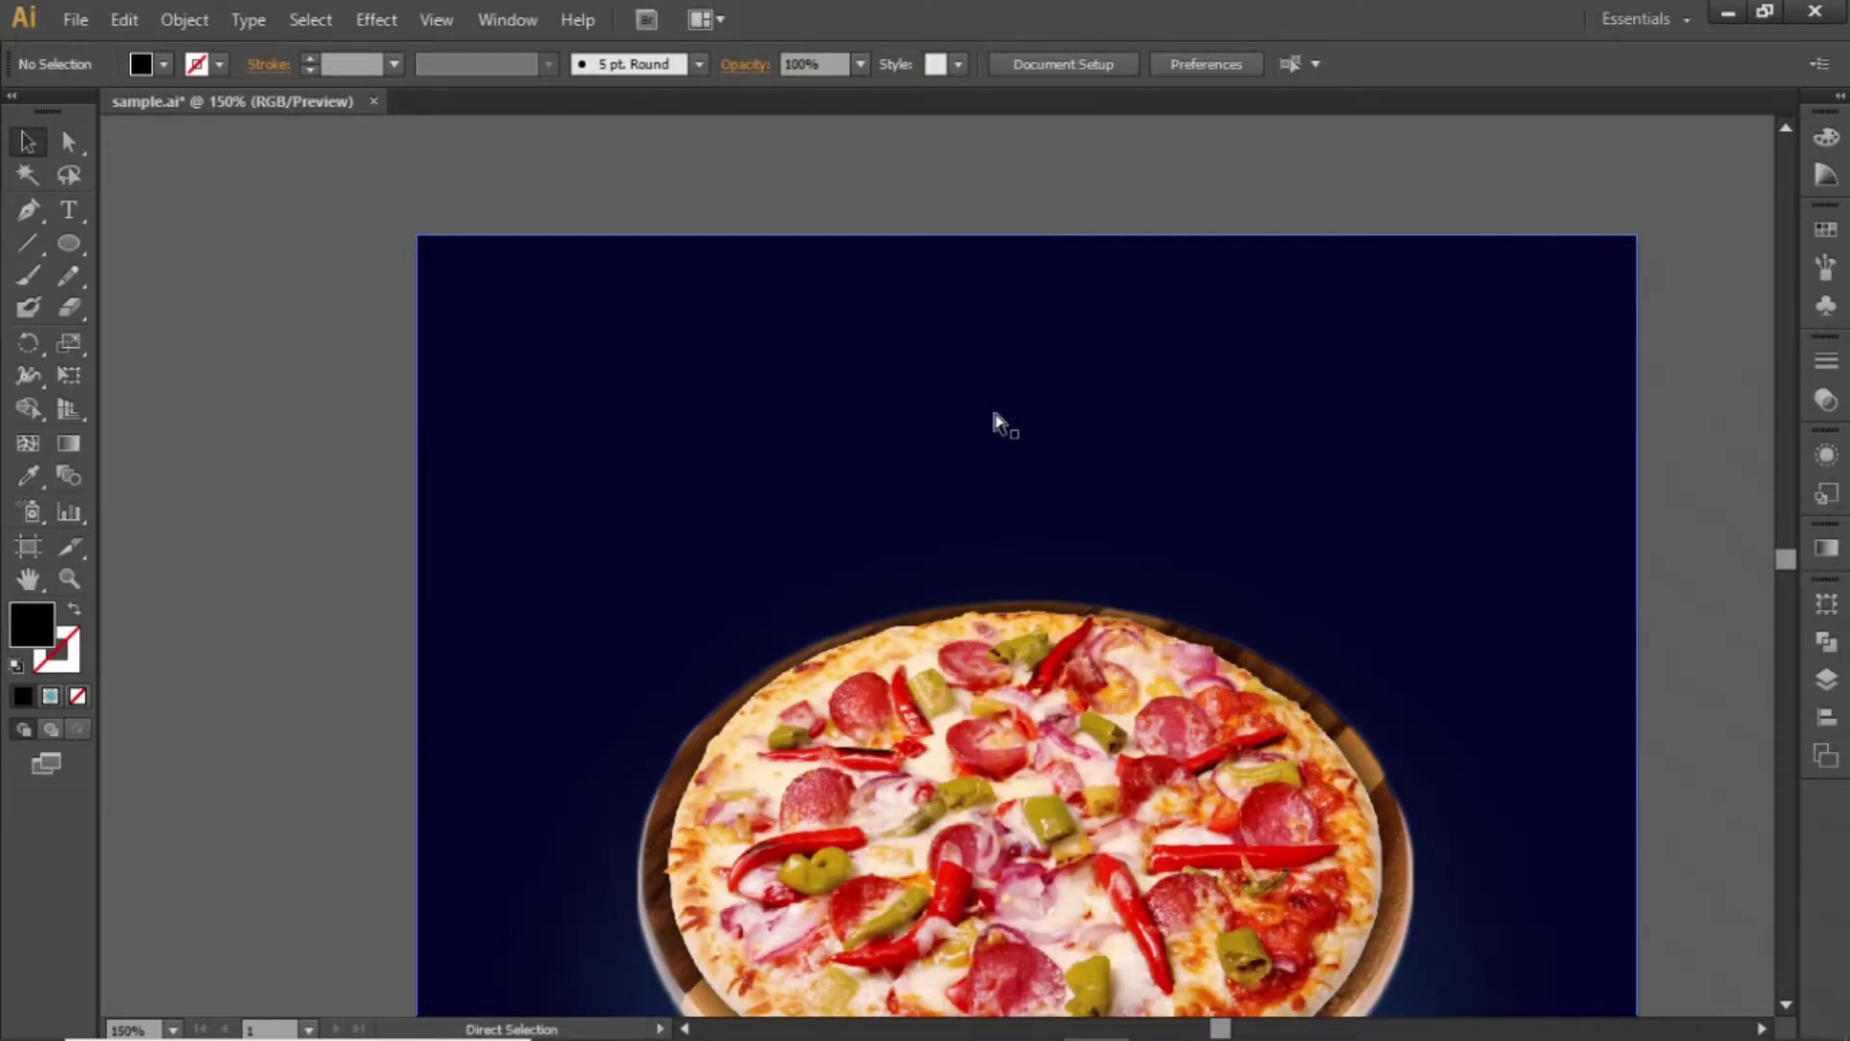
{"action": "left_click_drag", "start_coordinate": [948, 415], "coordinate": [816, 535]}
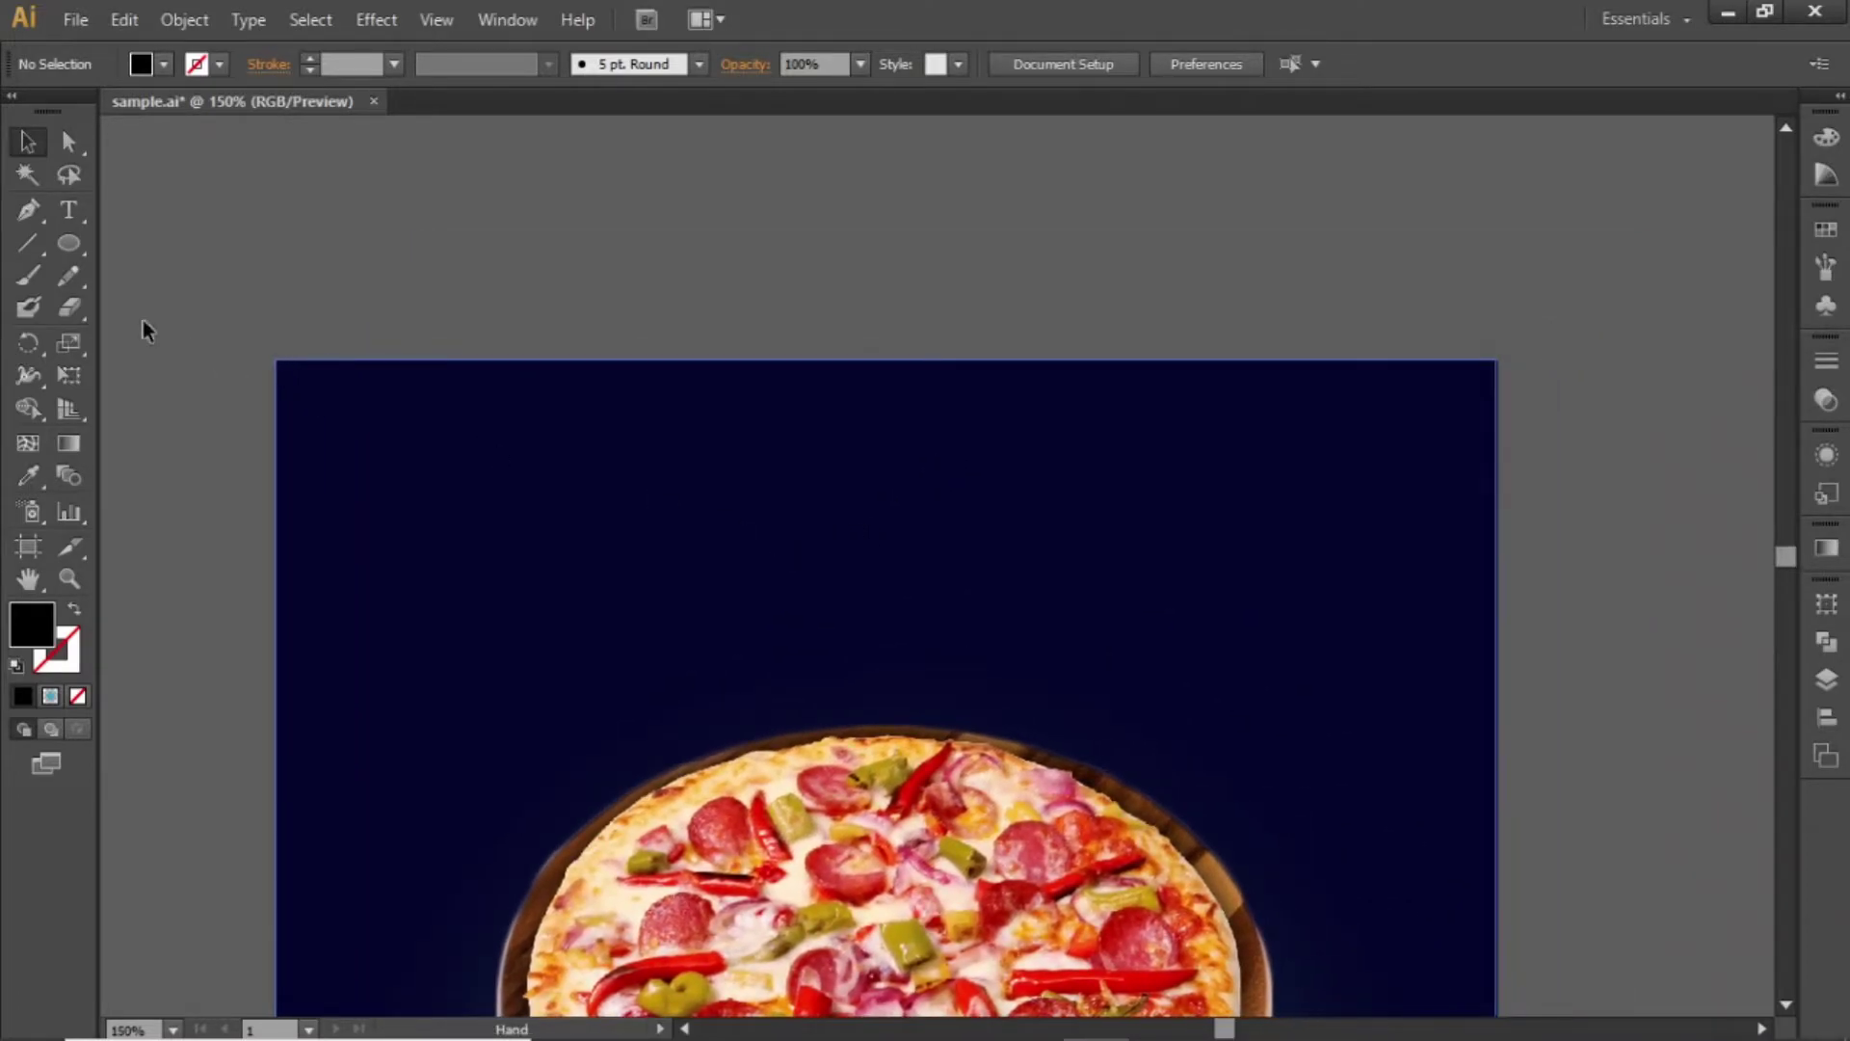
{"action": "left_click", "coordinate": [64, 208]}
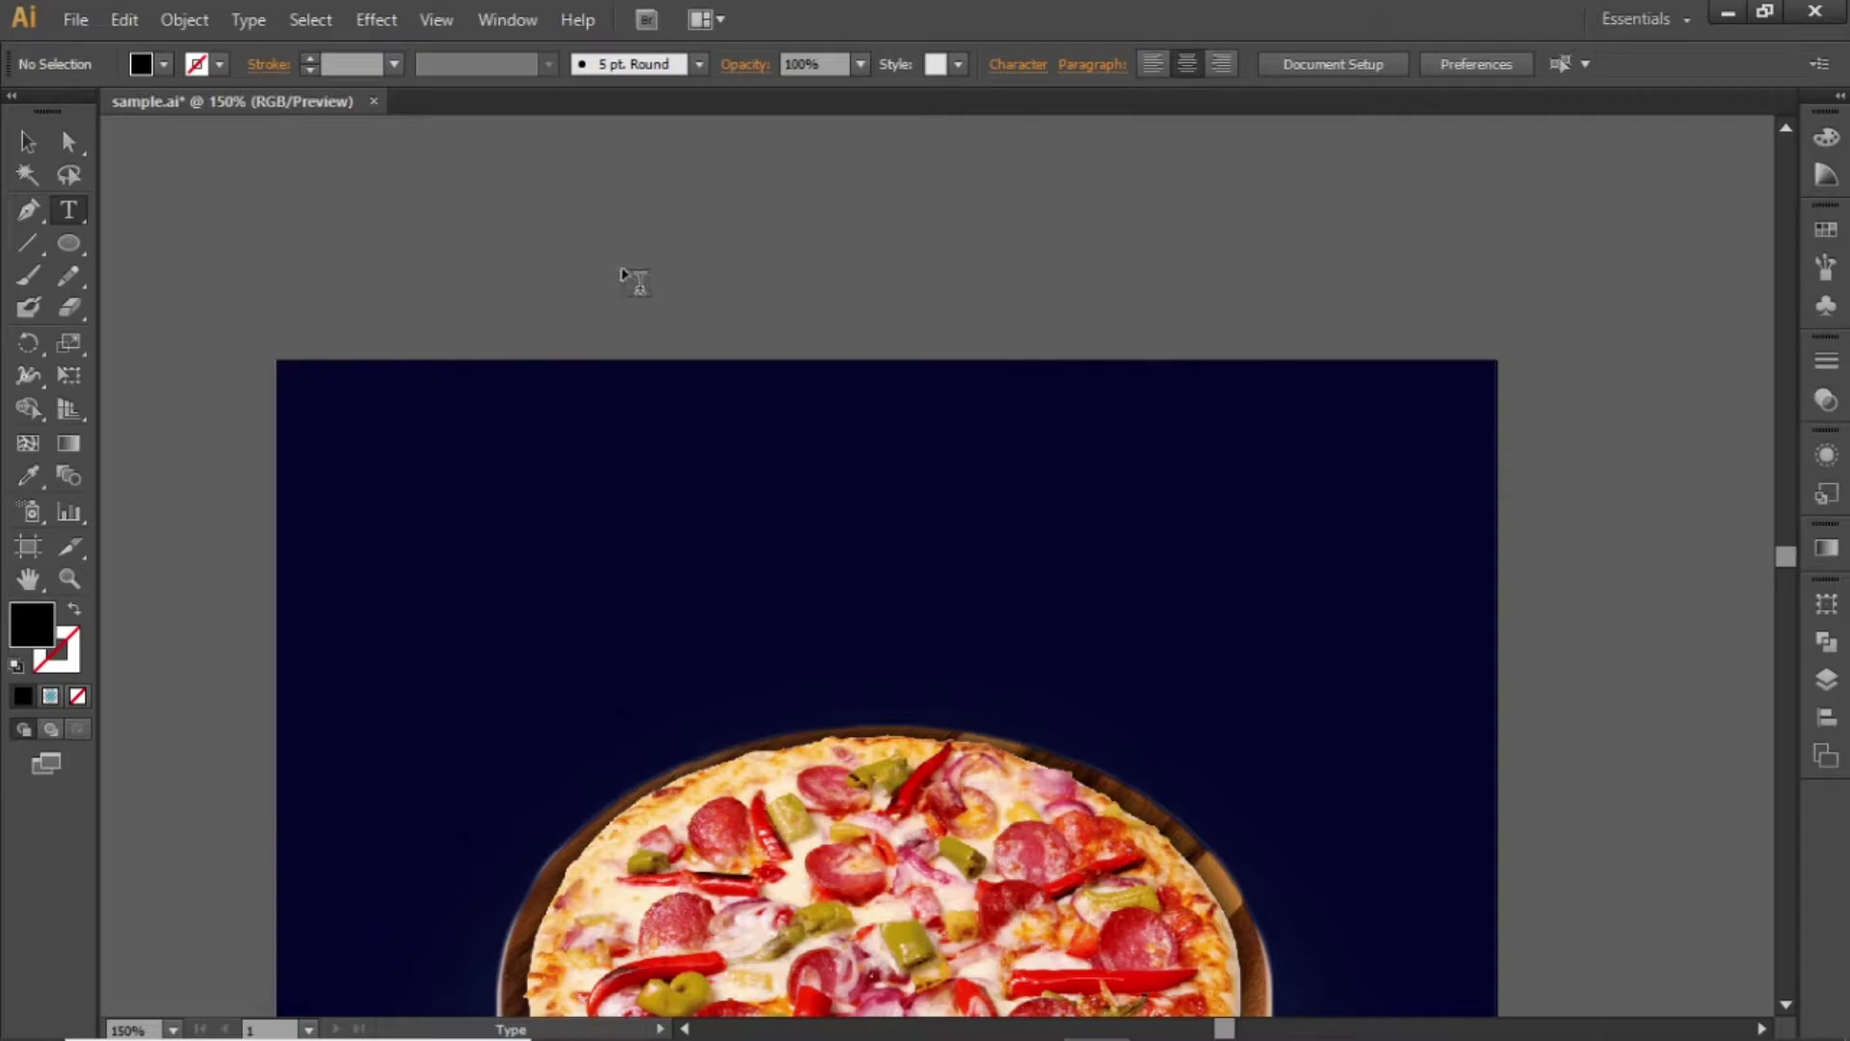
{"action": "left_click", "coordinate": [623, 275]}
{"action": "type", "text": "Delicious"}
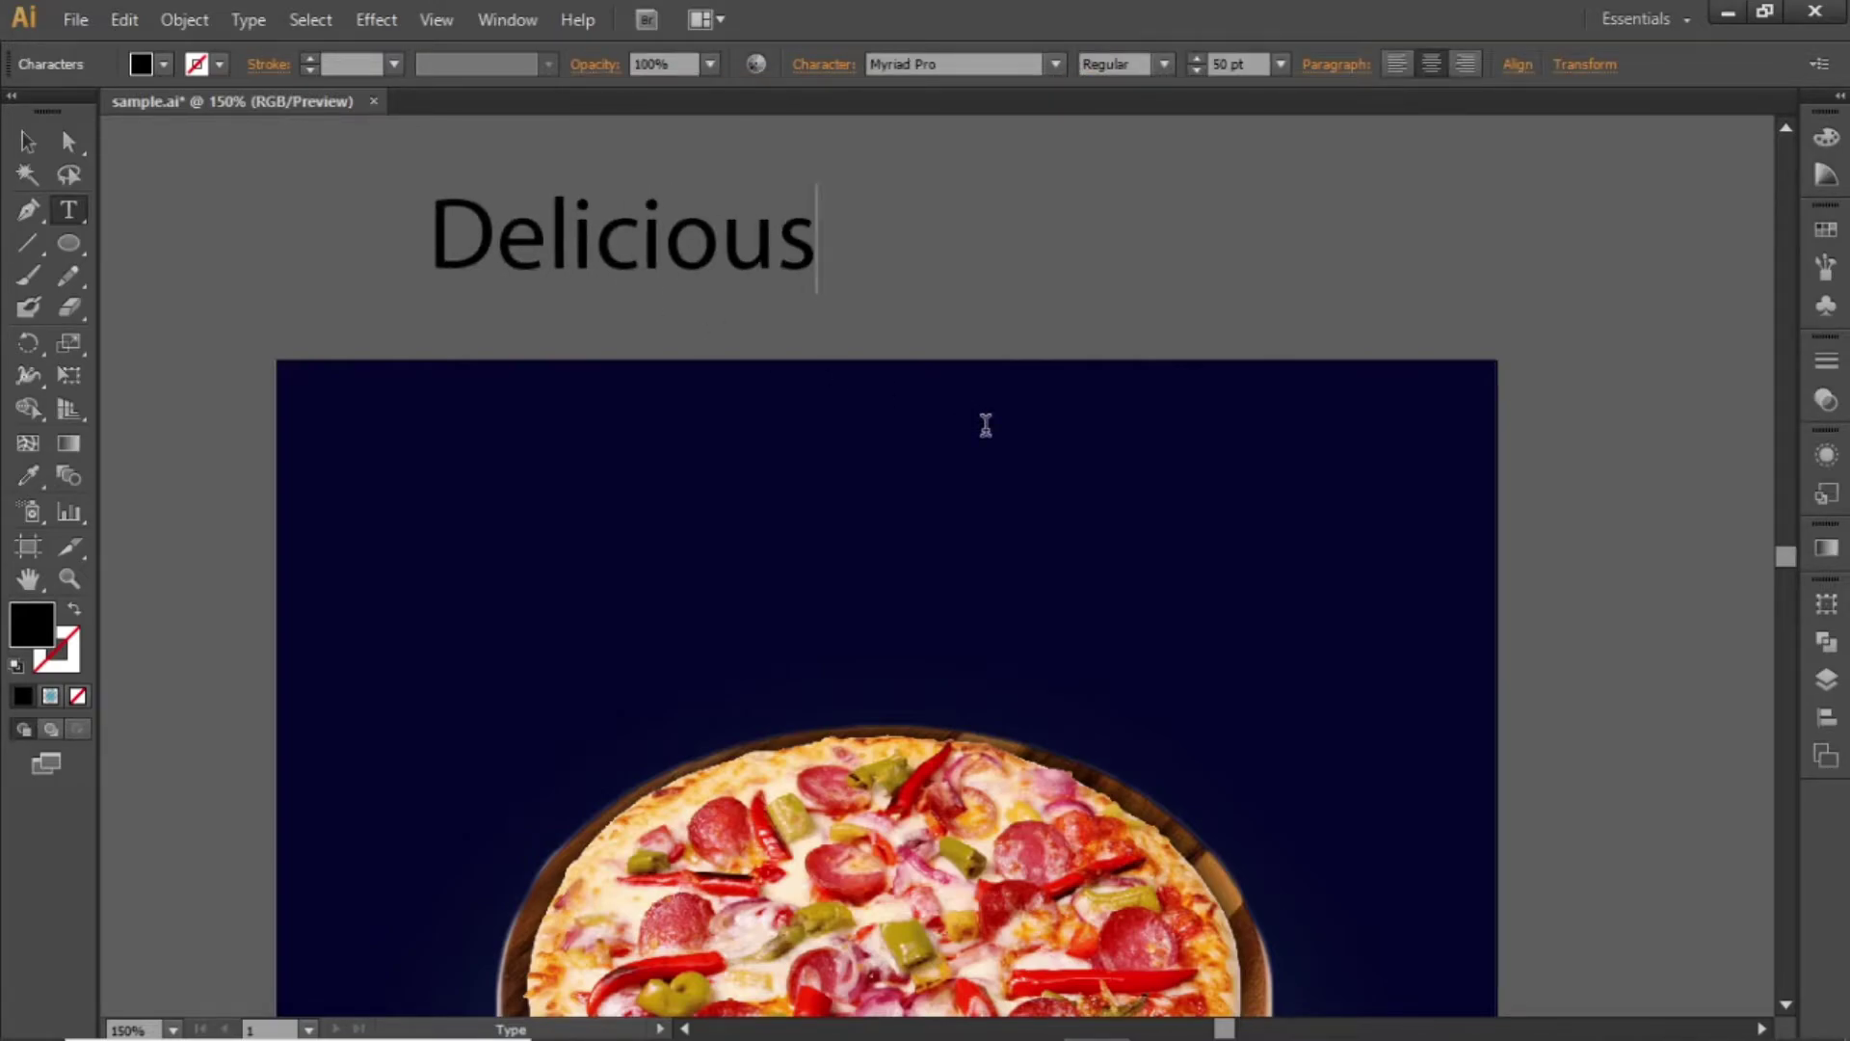
{"action": "key", "text": "Escape"}
{"action": "left_click_drag", "start_coordinate": [659, 246], "coordinate": [947, 532]}
Step: Make the Delicious text white and centre it horizontally on the artboard
{"action": "left_click", "coordinate": [1827, 229]}
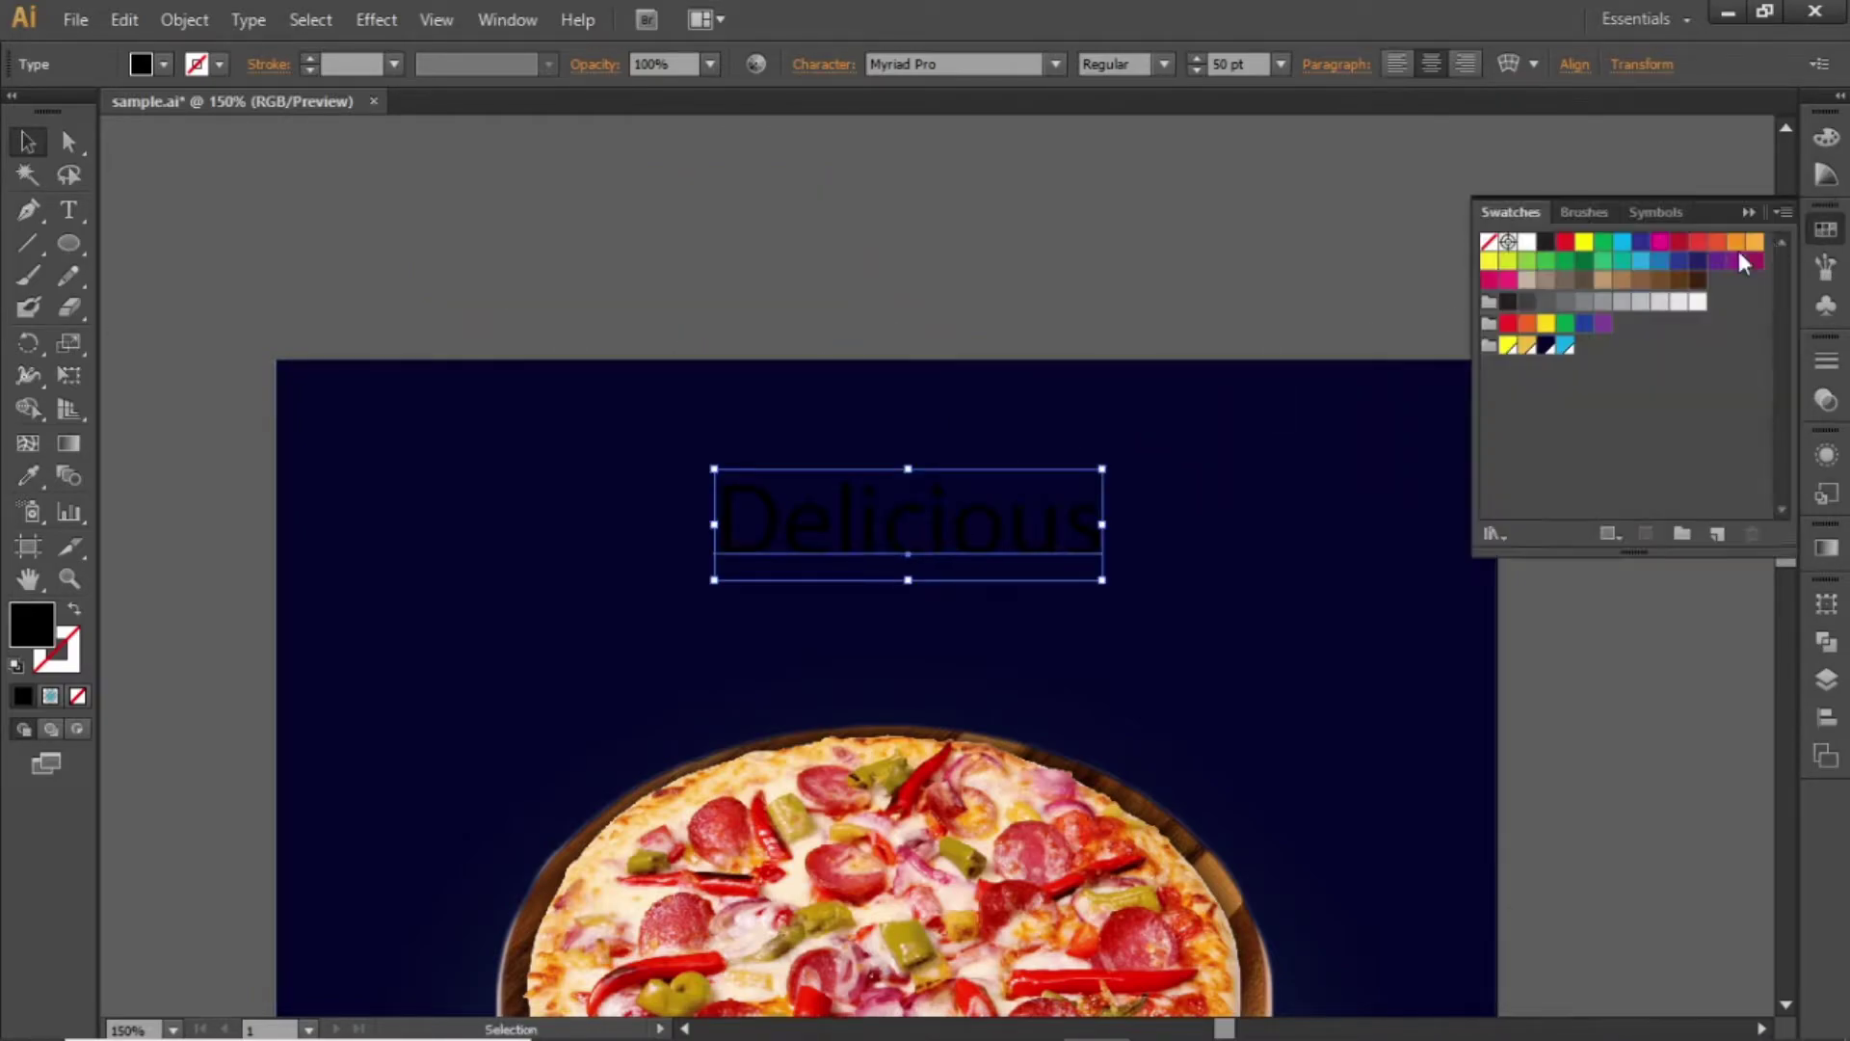
{"action": "left_click", "coordinate": [1527, 242]}
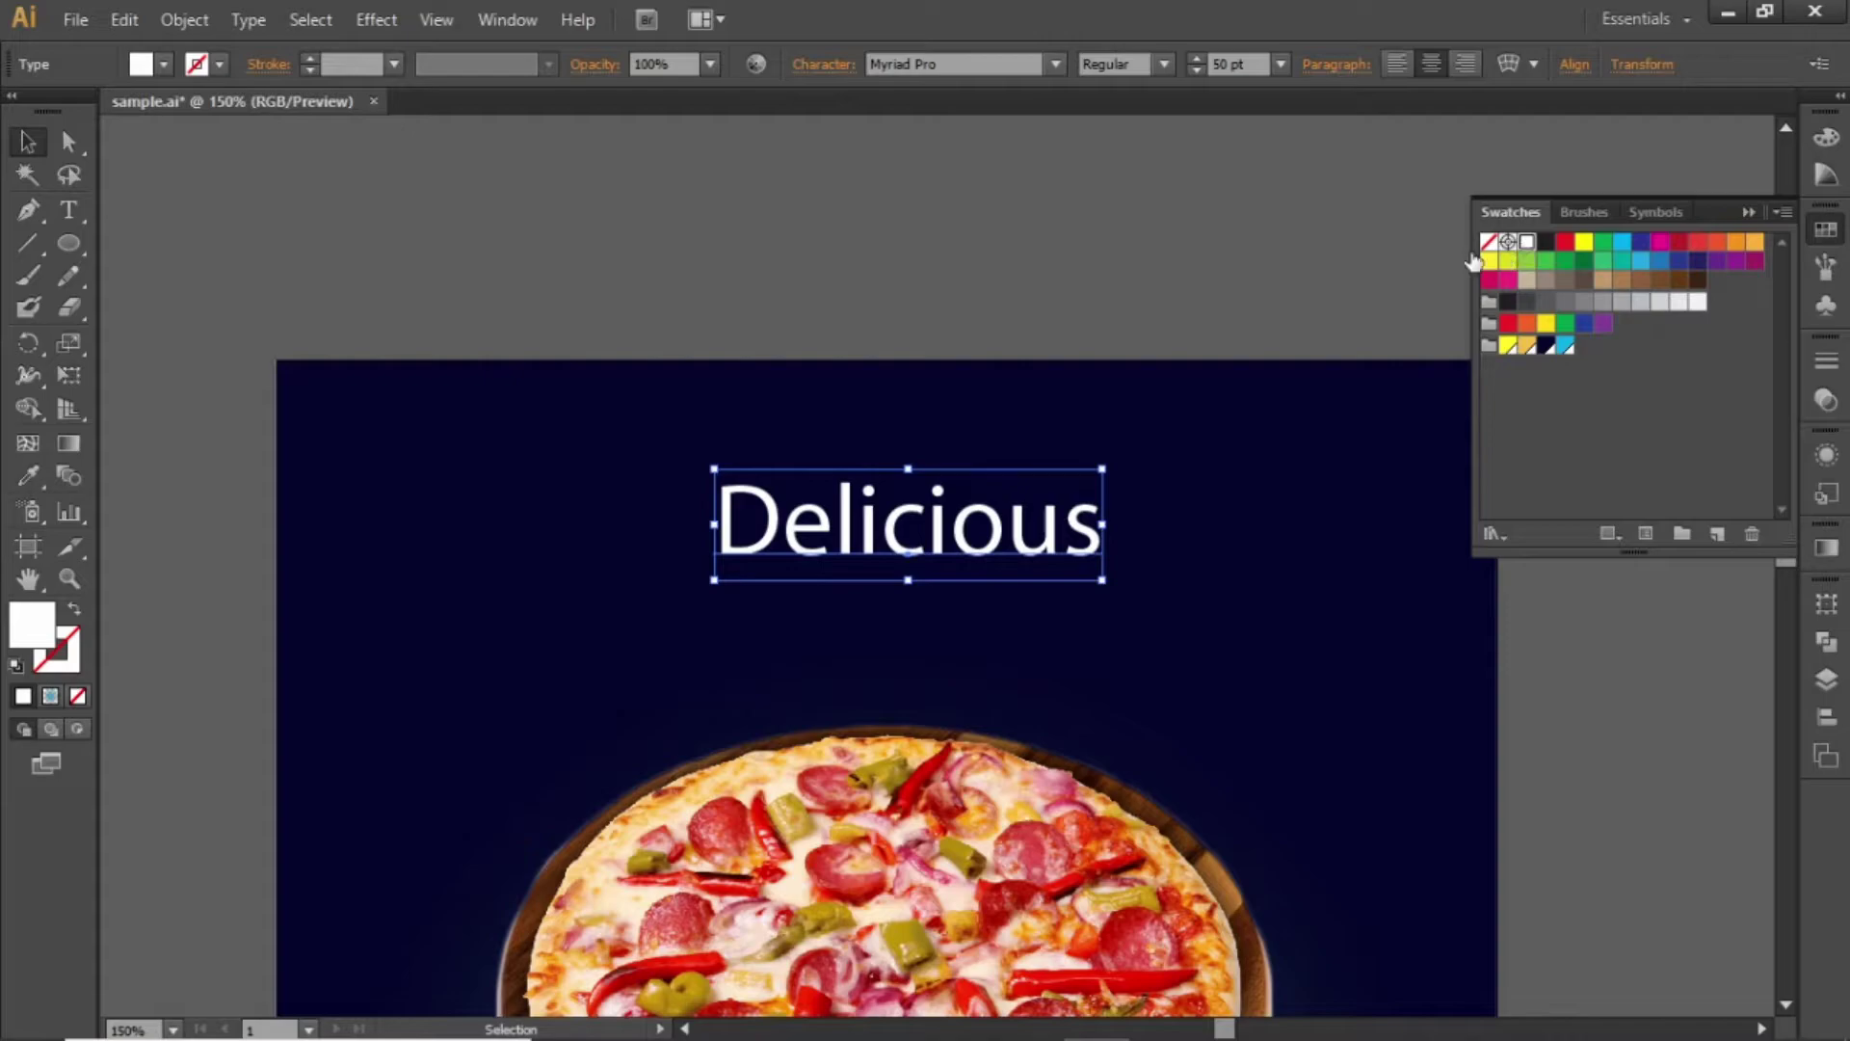
{"action": "left_click", "coordinate": [1827, 717]}
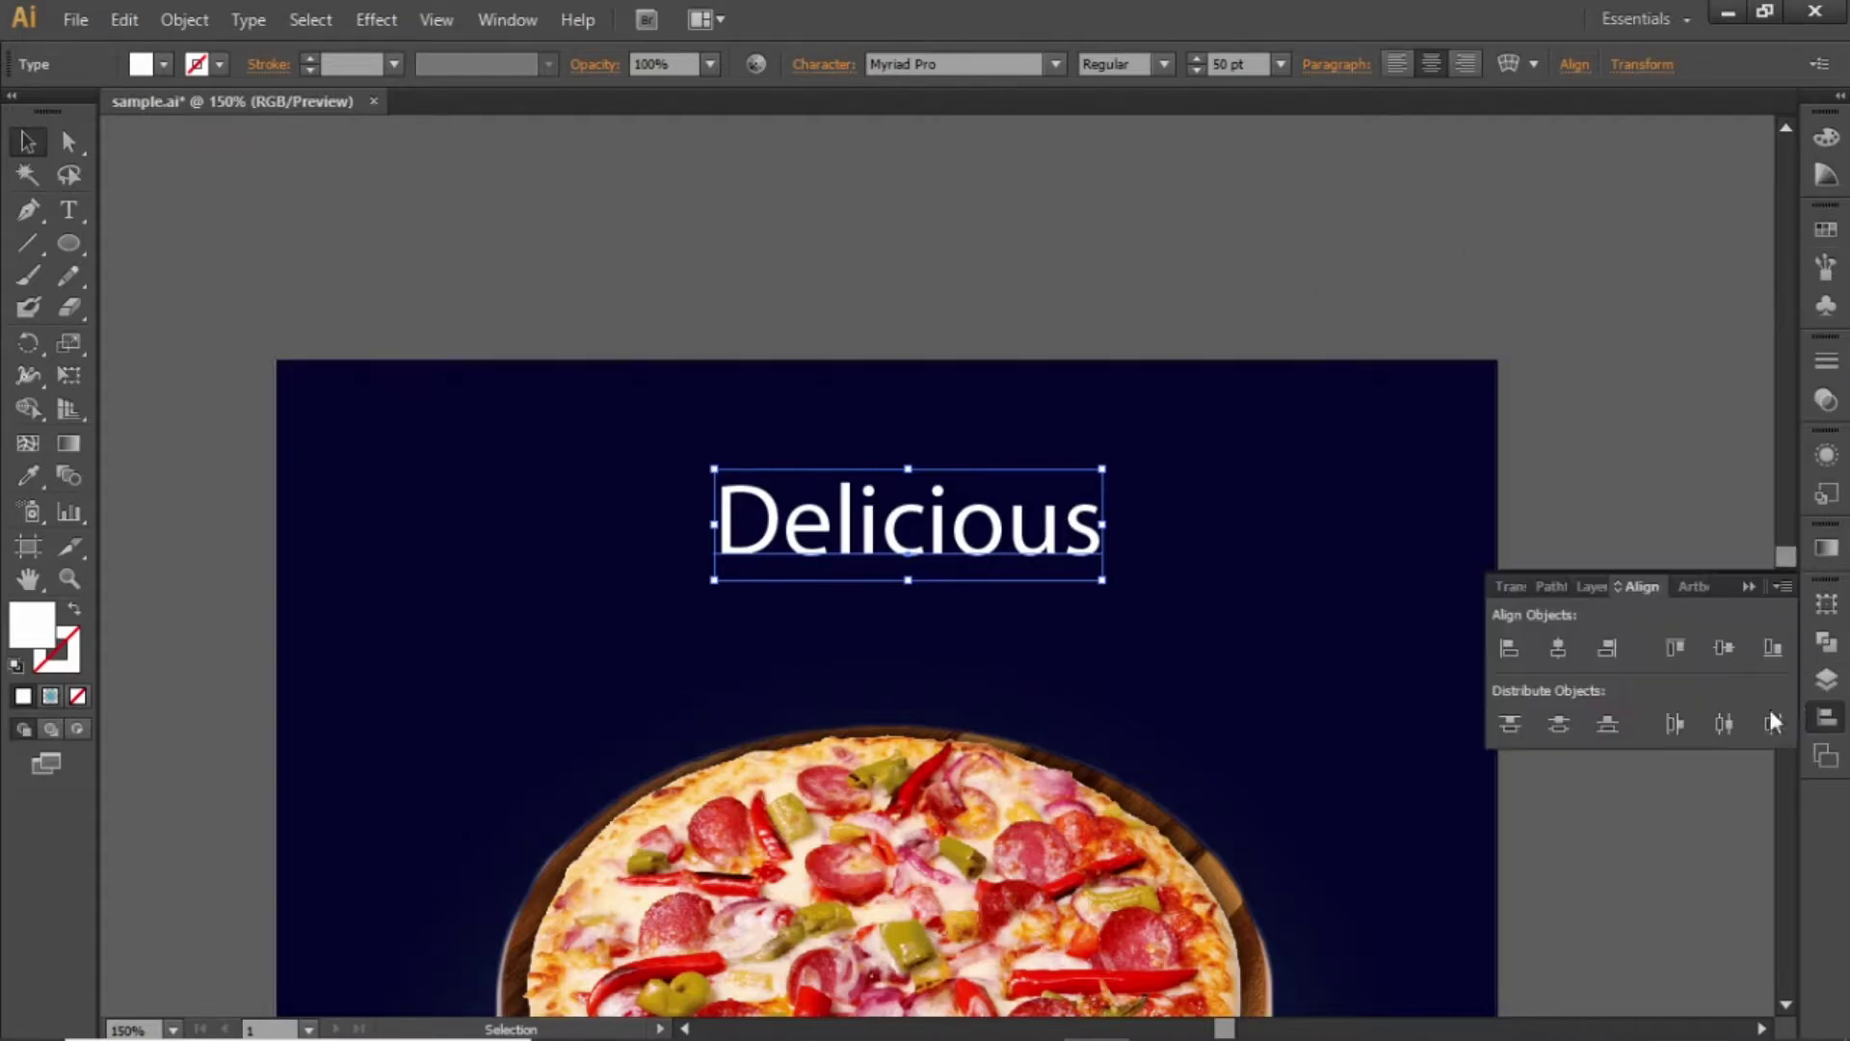
{"action": "left_click", "coordinate": [1560, 647]}
{"action": "left_click", "coordinate": [1577, 426]}
{"action": "left_click", "coordinate": [1007, 549]}
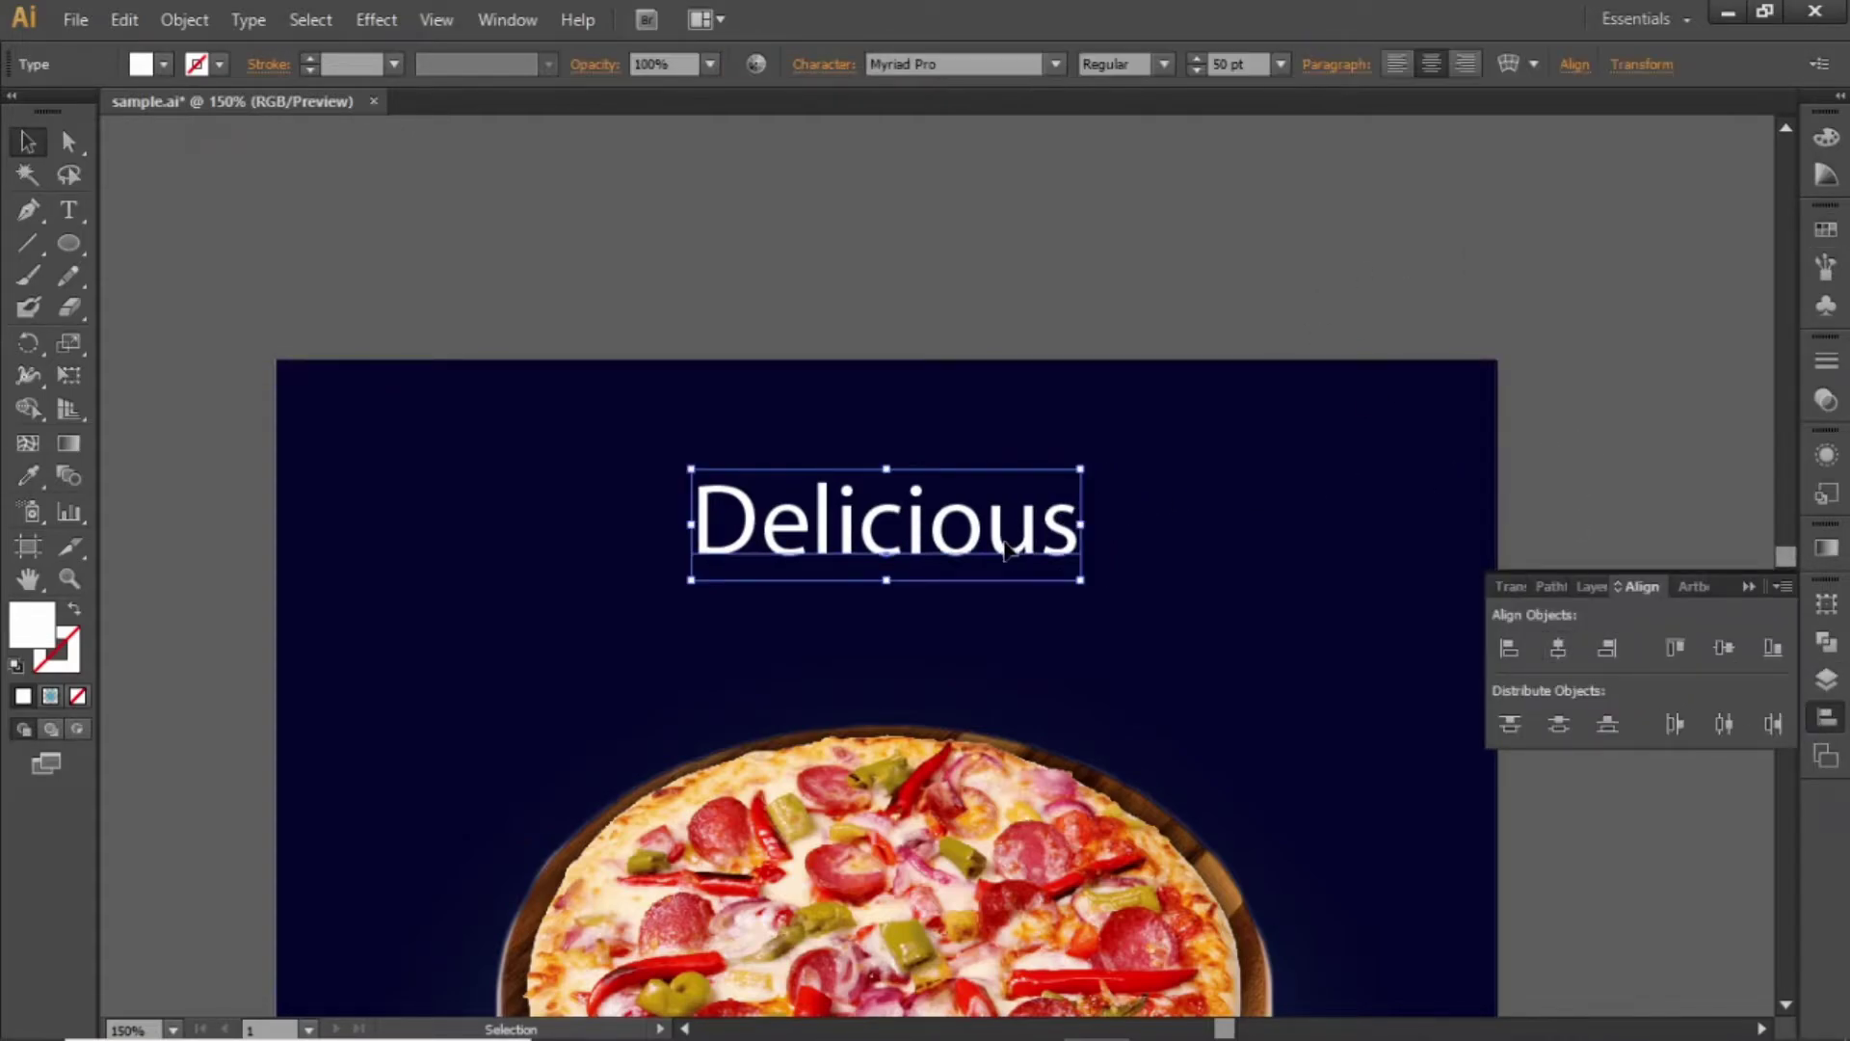
{"action": "left_click", "coordinate": [993, 60]}
Step: Set Delicious in the Fontjek font at 90 pt and move it slightly lower
{"action": "type", "text": "FantasticFontjek"}
{"action": "key", "text": "Return"}
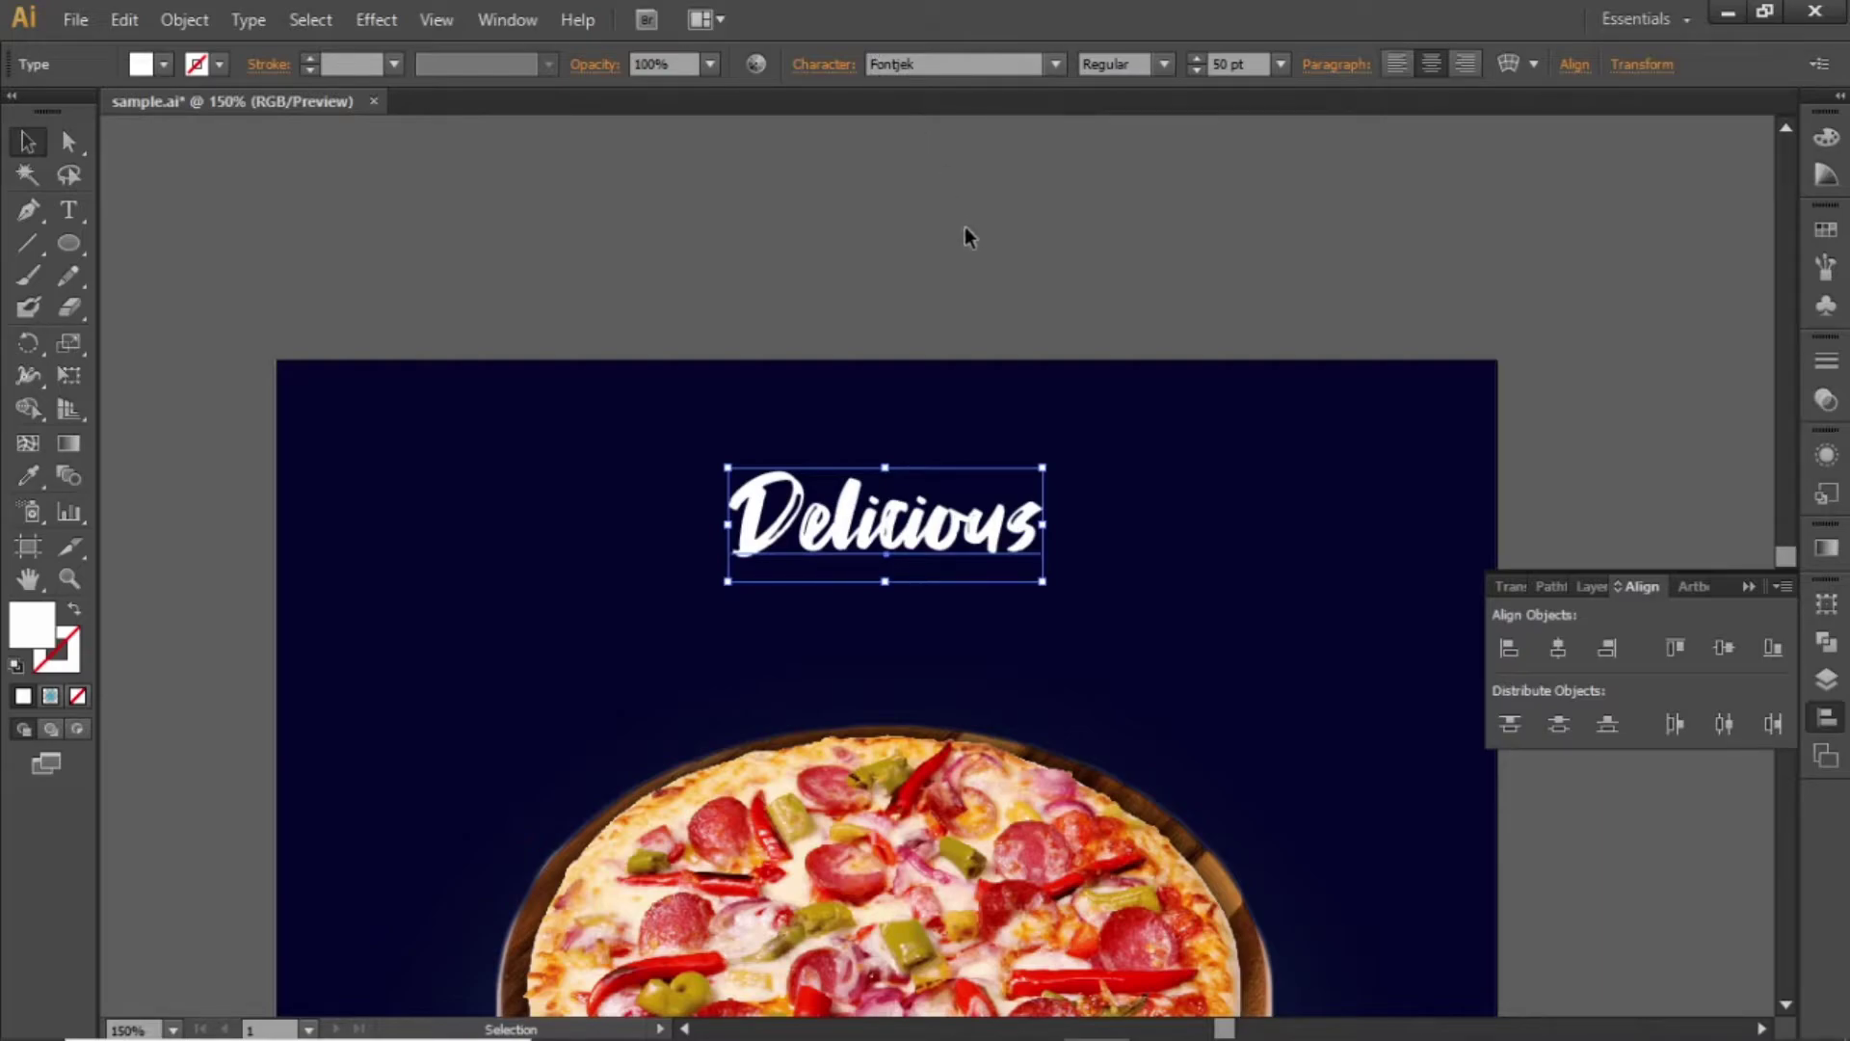
{"action": "left_click", "coordinate": [1253, 64]}
{"action": "key", "text": "shift+Up"}
{"action": "key", "text": "shift+Up"}
{"action": "key", "text": "shift+Up"}
{"action": "key", "text": "shift+Up"}
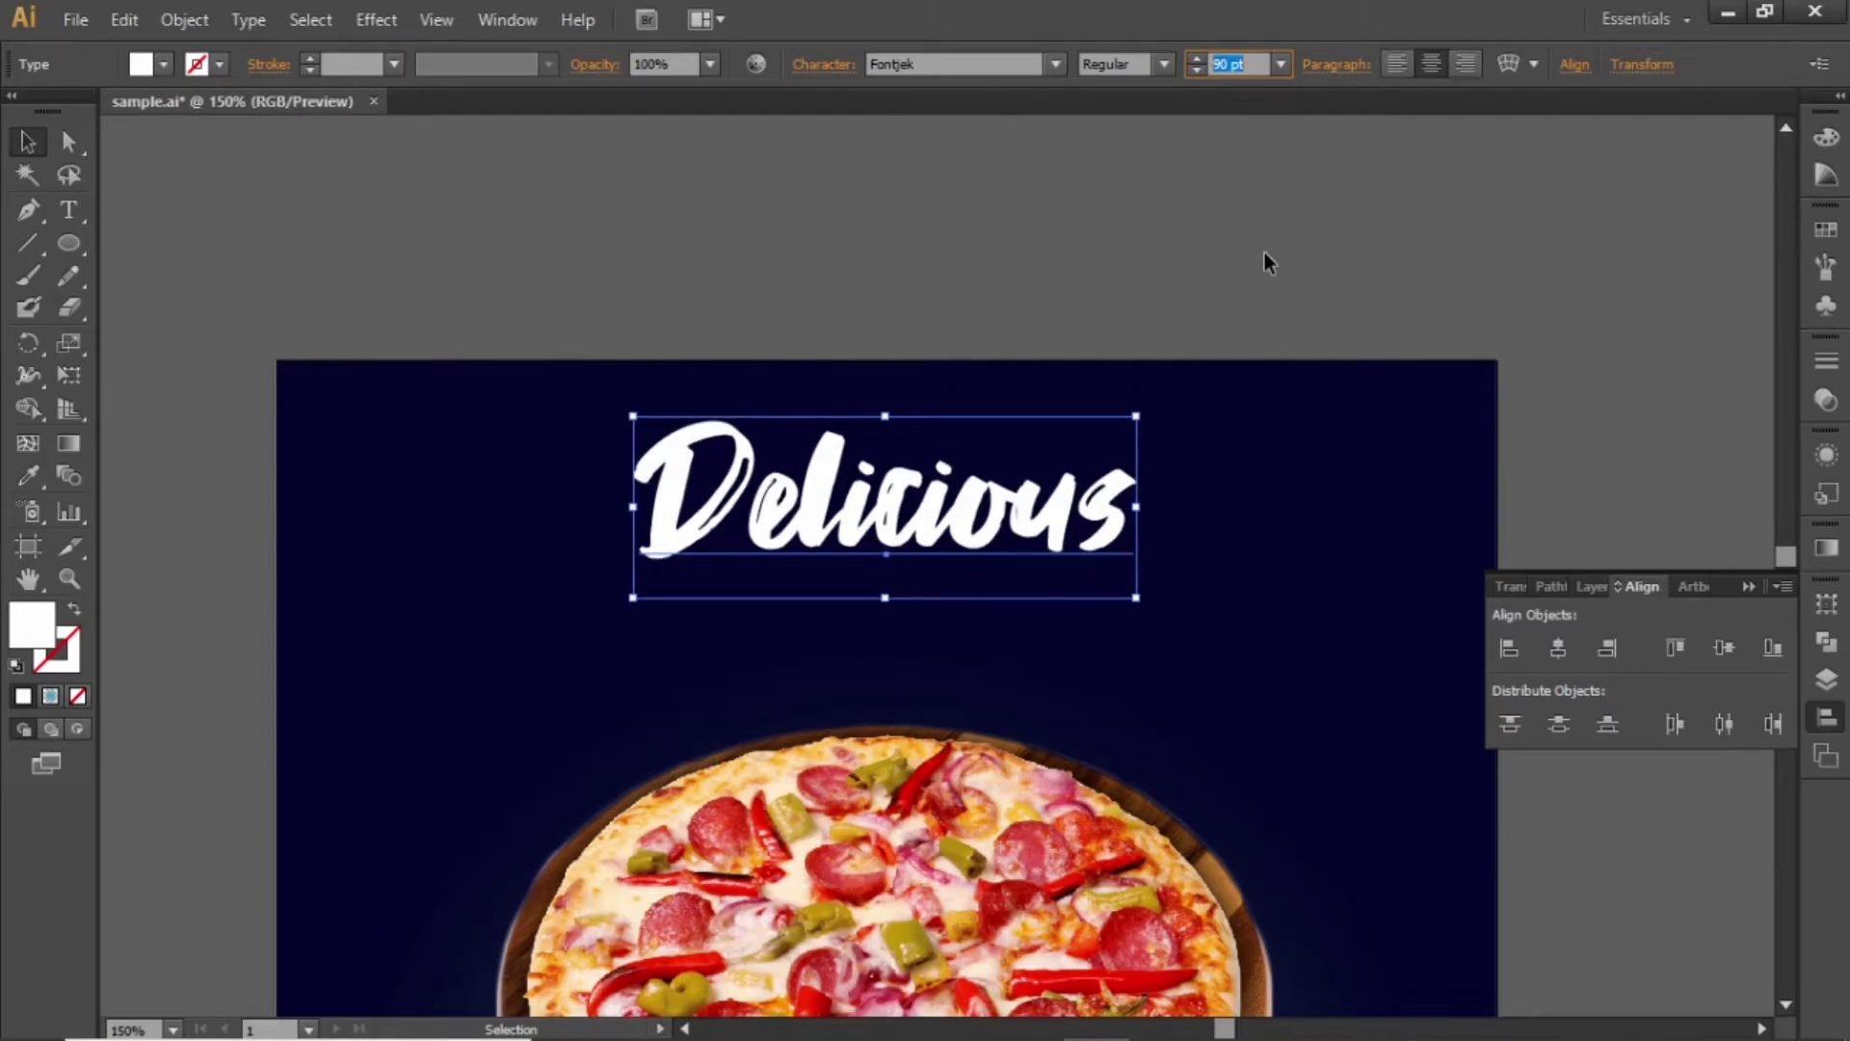
{"action": "key", "text": "Return"}
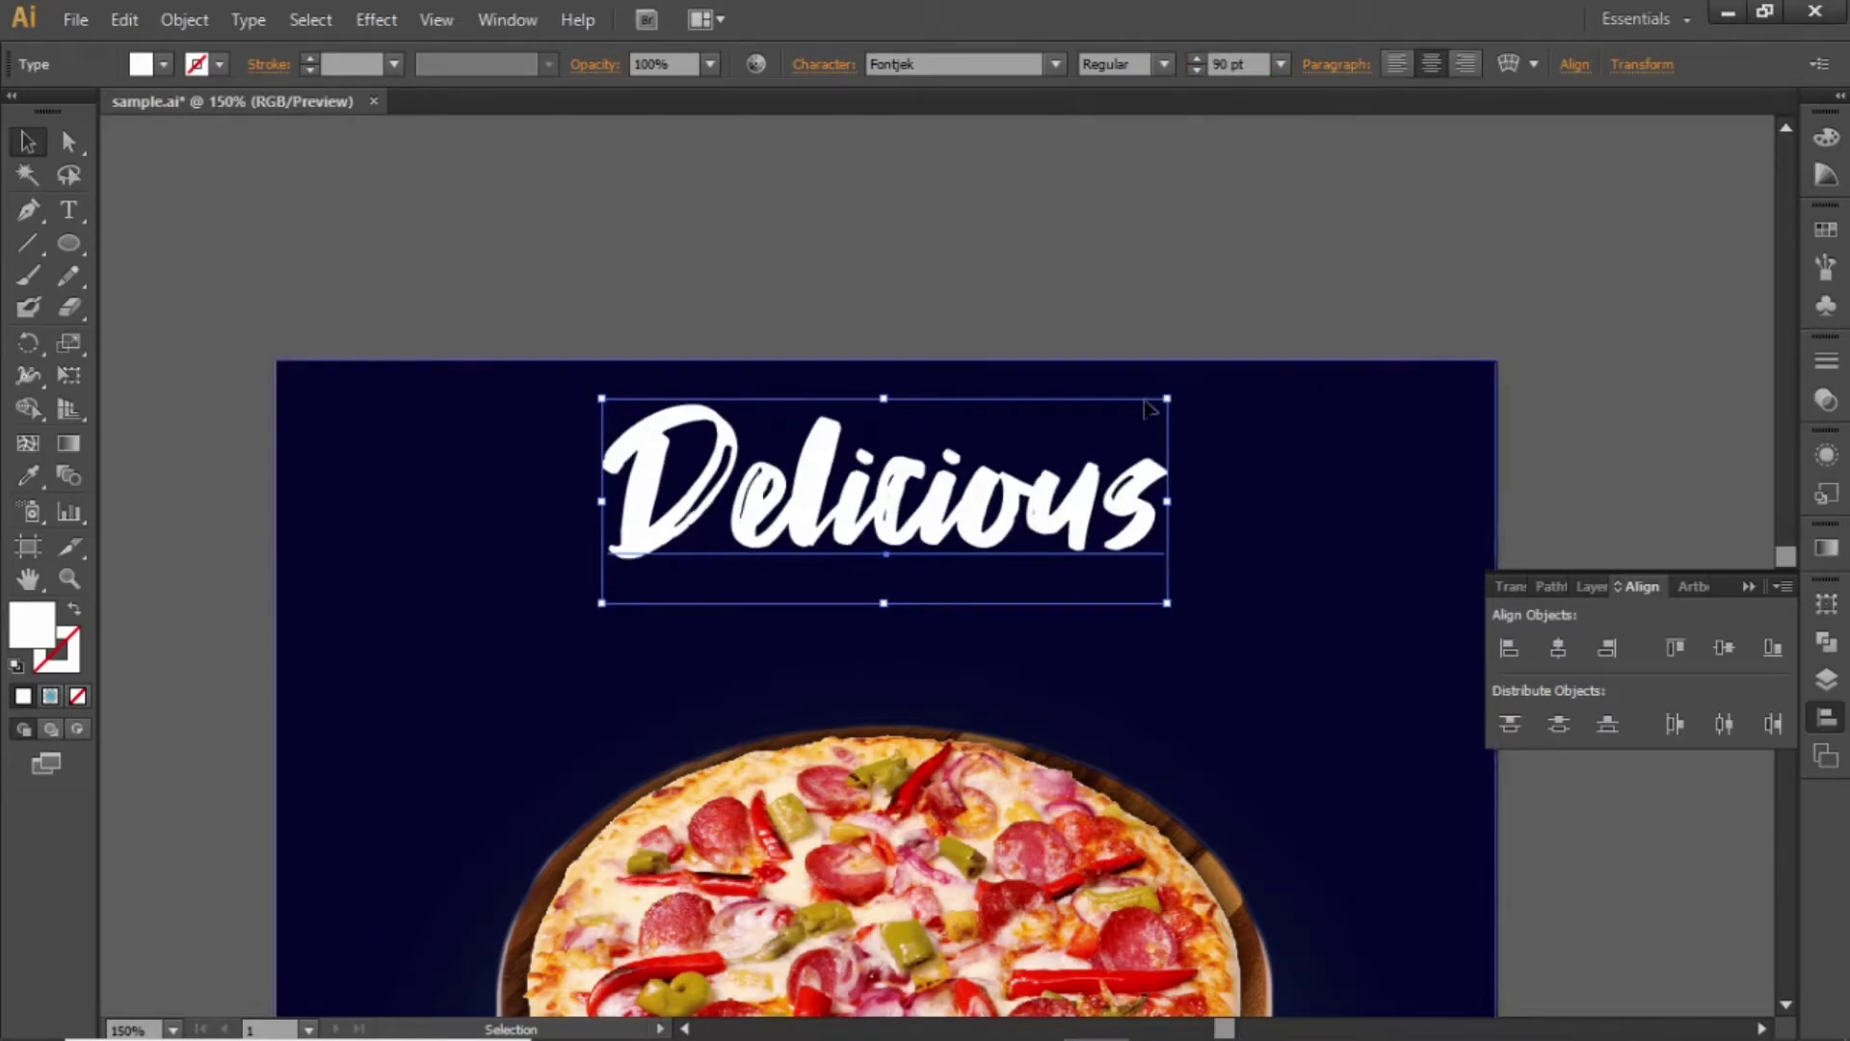
{"action": "left_click_drag", "start_coordinate": [894, 497], "coordinate": [894, 540]}
Step: Duplicate Delicious straight below itself and retype the copy as 'Food Menu'
{"action": "left_click", "coordinate": [973, 272]}
{"action": "left_click_drag", "start_coordinate": [1132, 675], "coordinate": [1096, 521]}
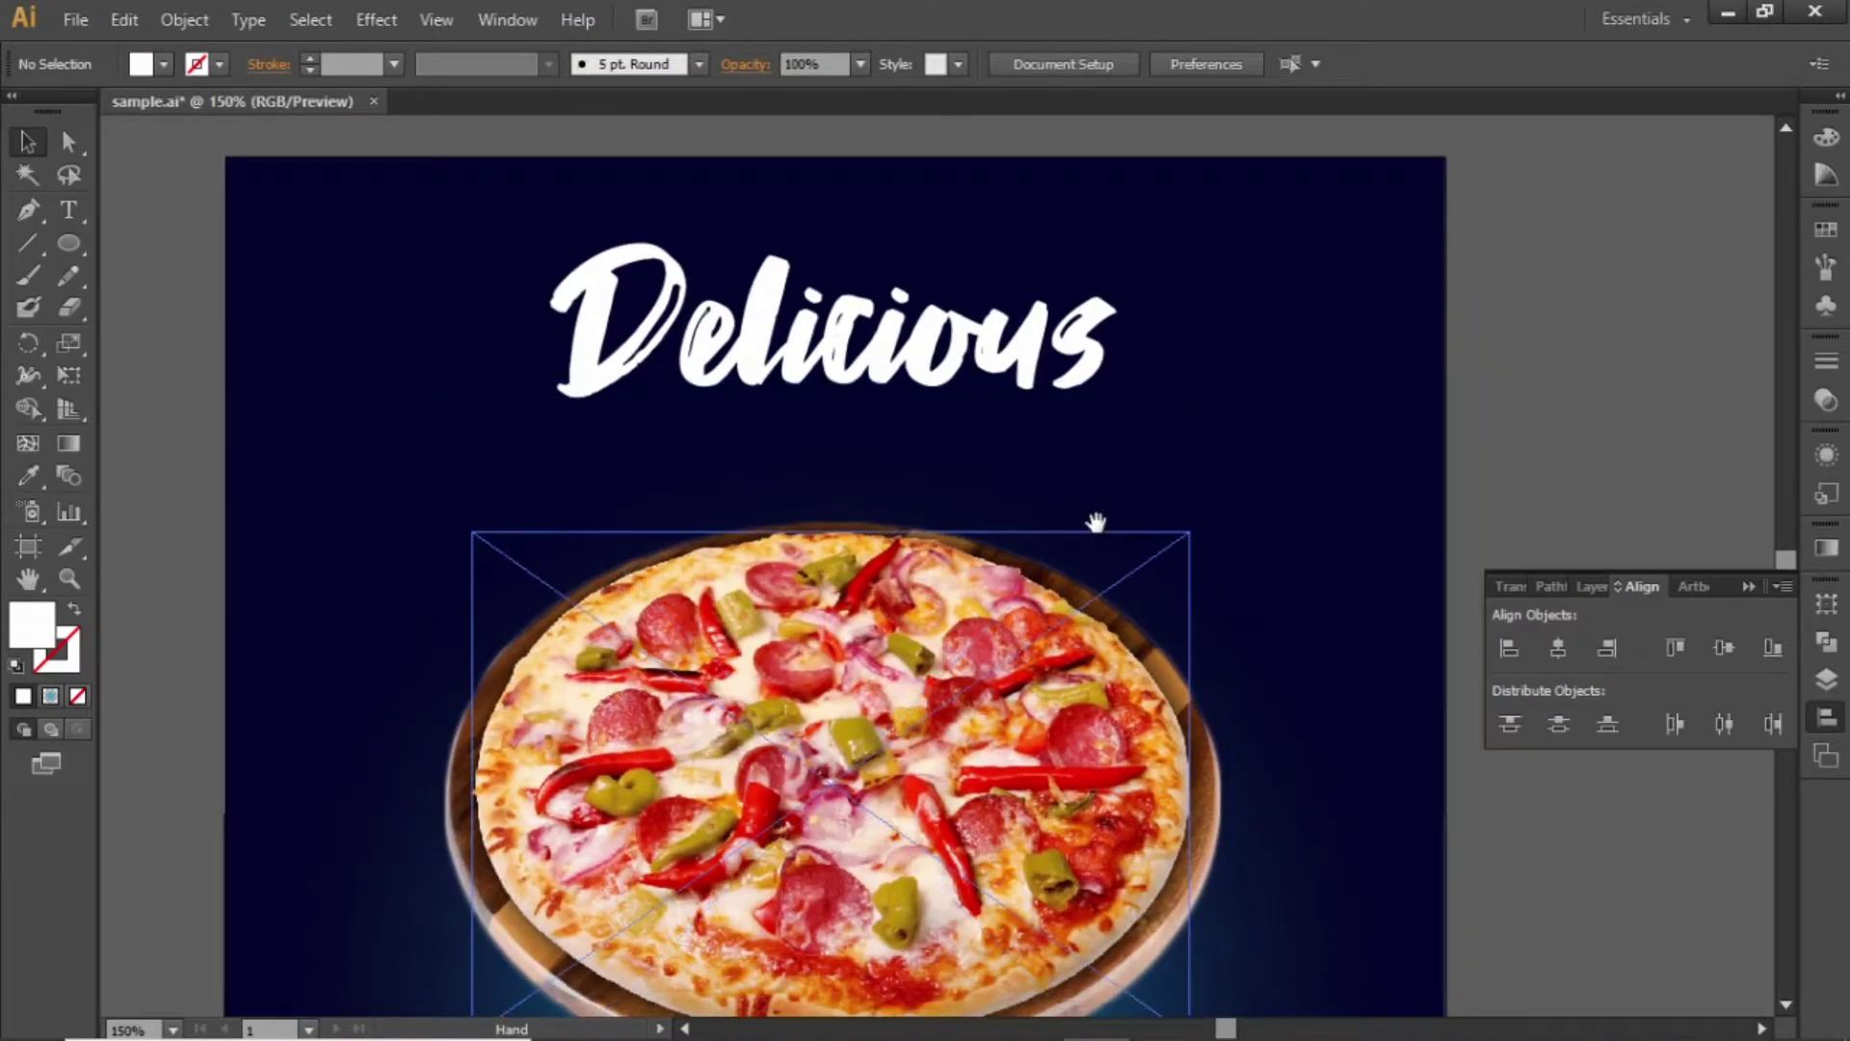
{"action": "left_click", "coordinate": [927, 371]}
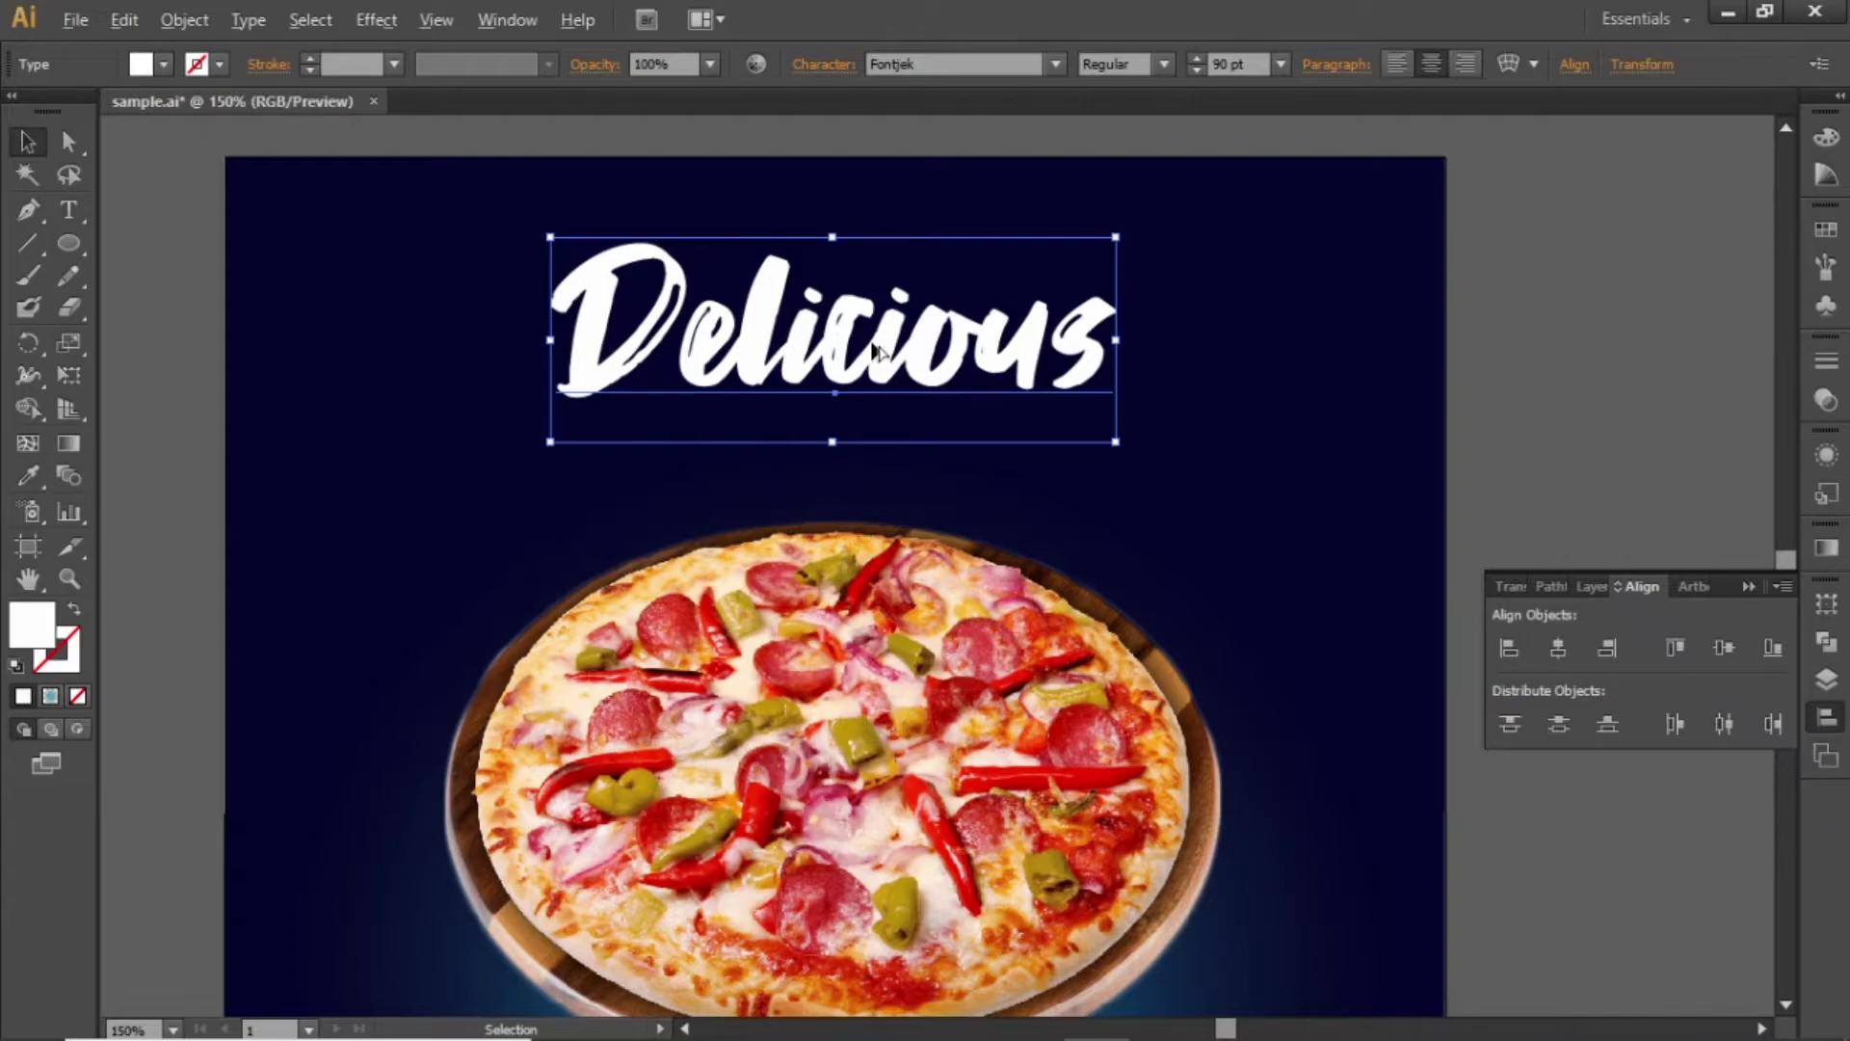
{"action": "left_click_drag", "start_coordinate": [879, 351], "coordinate": [890, 472]}
{"action": "key", "text": "t"}
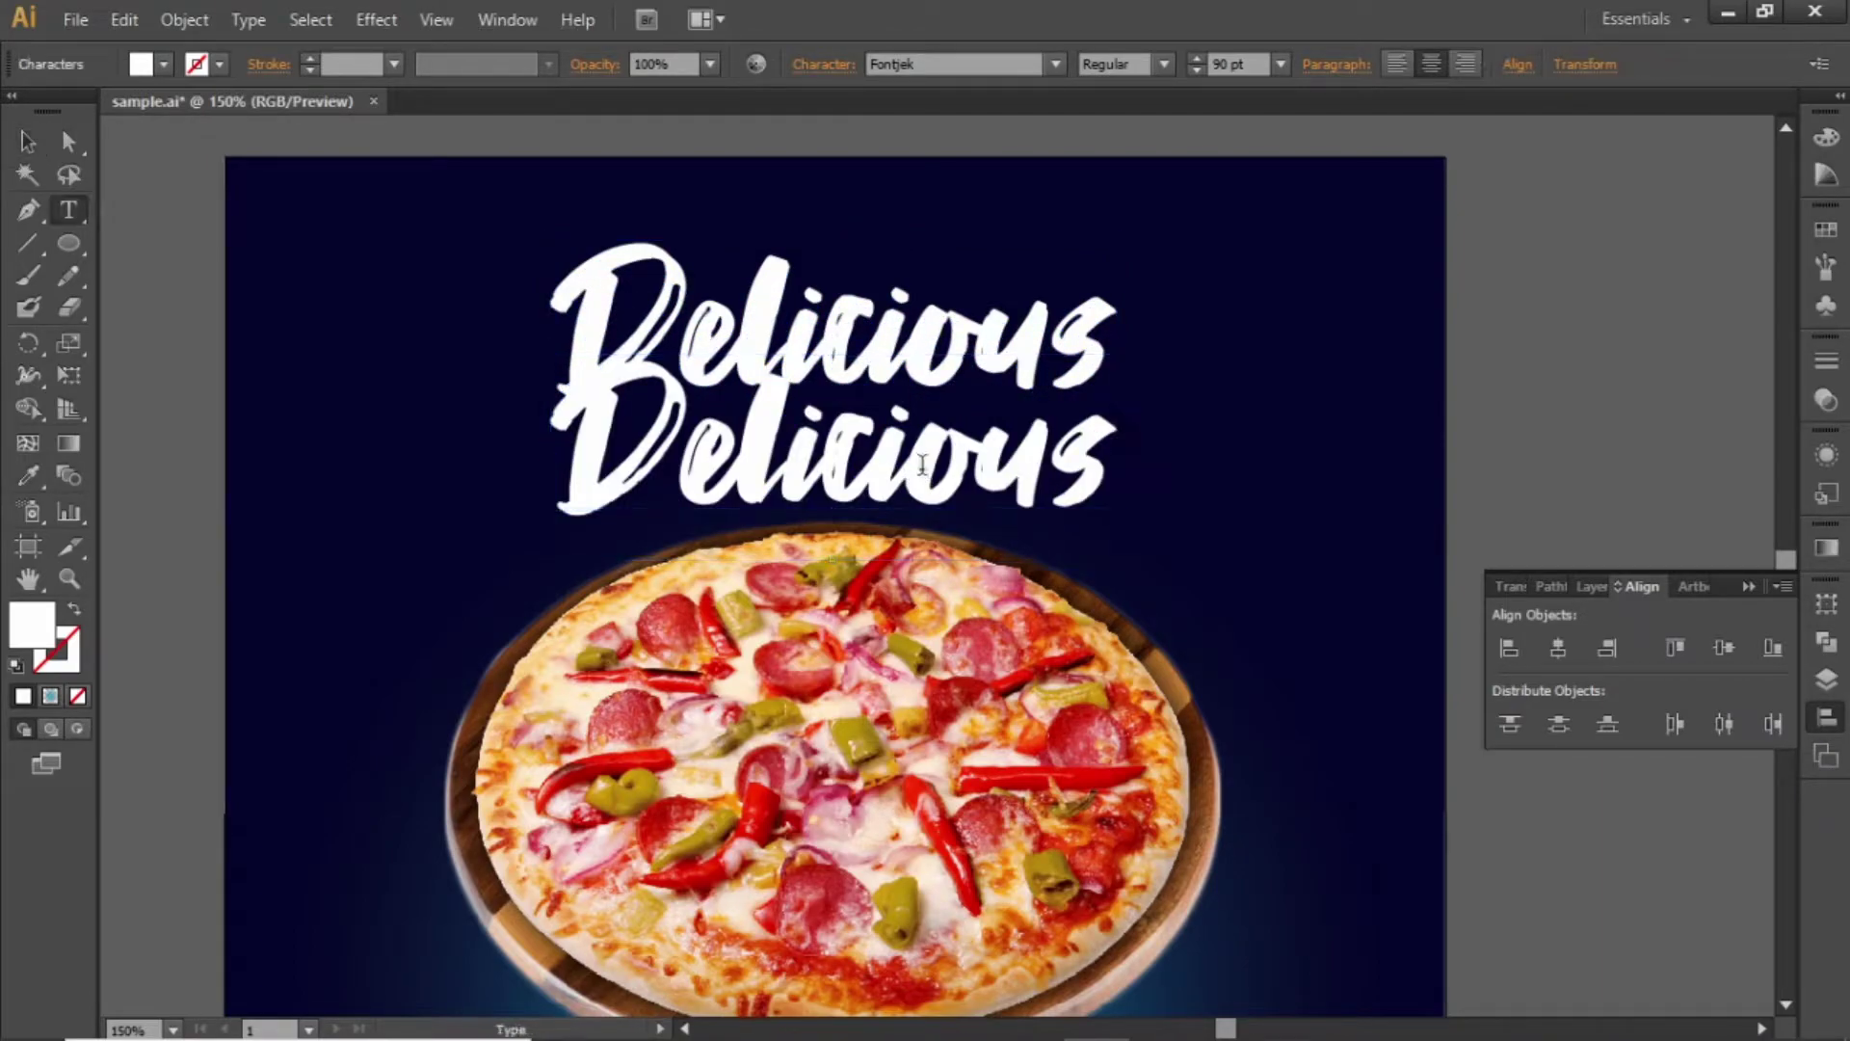
{"action": "double_click", "coordinate": [923, 470]}
{"action": "type", "text": "Food Menu"}
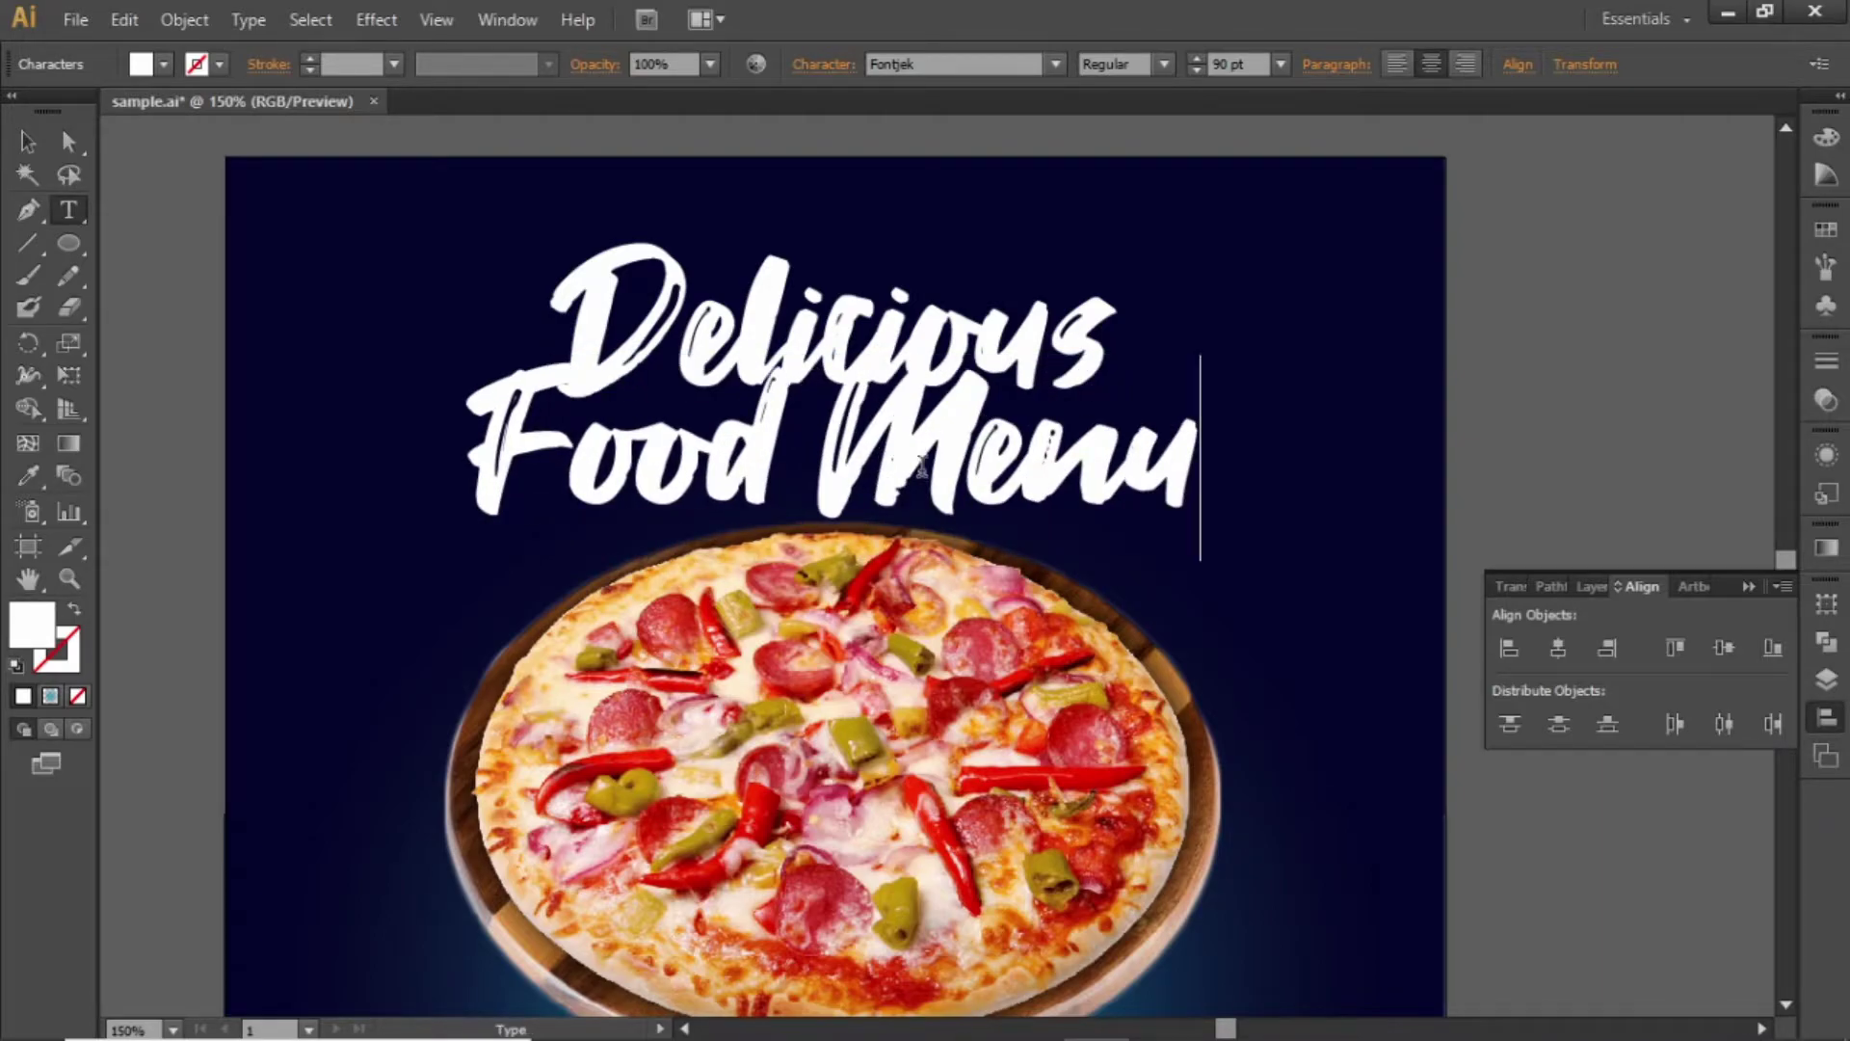
{"action": "key", "text": "Escape"}
Step: Resize Food Menu to 40 pt and nudge it up closer to Delicious
{"action": "left_click", "coordinate": [1244, 64]}
{"action": "type", "text": "70"}
{"action": "key", "text": "Return"}
{"action": "key", "text": "shift+Down"}
{"action": "key", "text": "shift+Down"}
{"action": "key", "text": "shift+Down"}
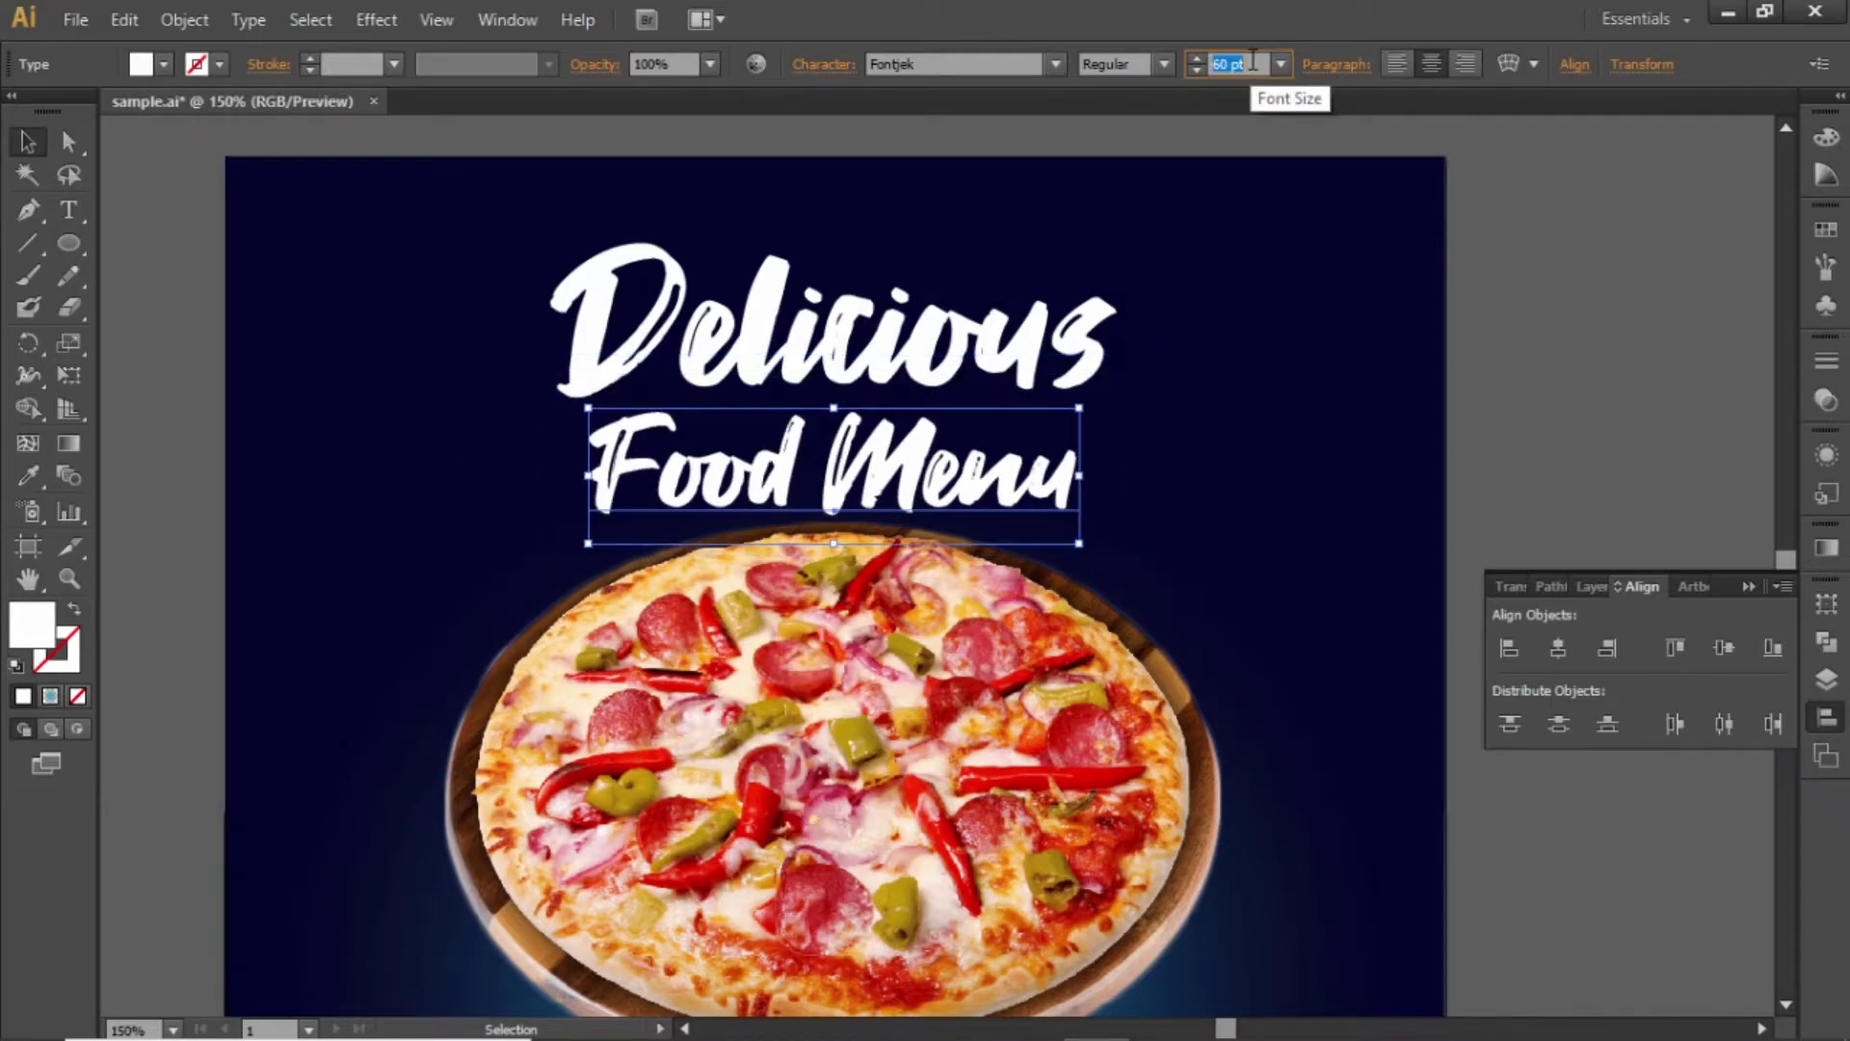
{"action": "key", "text": "Escape"}
{"action": "key", "text": "shift+Up"}
{"action": "key", "text": "shift+Up"}
{"action": "key", "text": "shift+Up"}
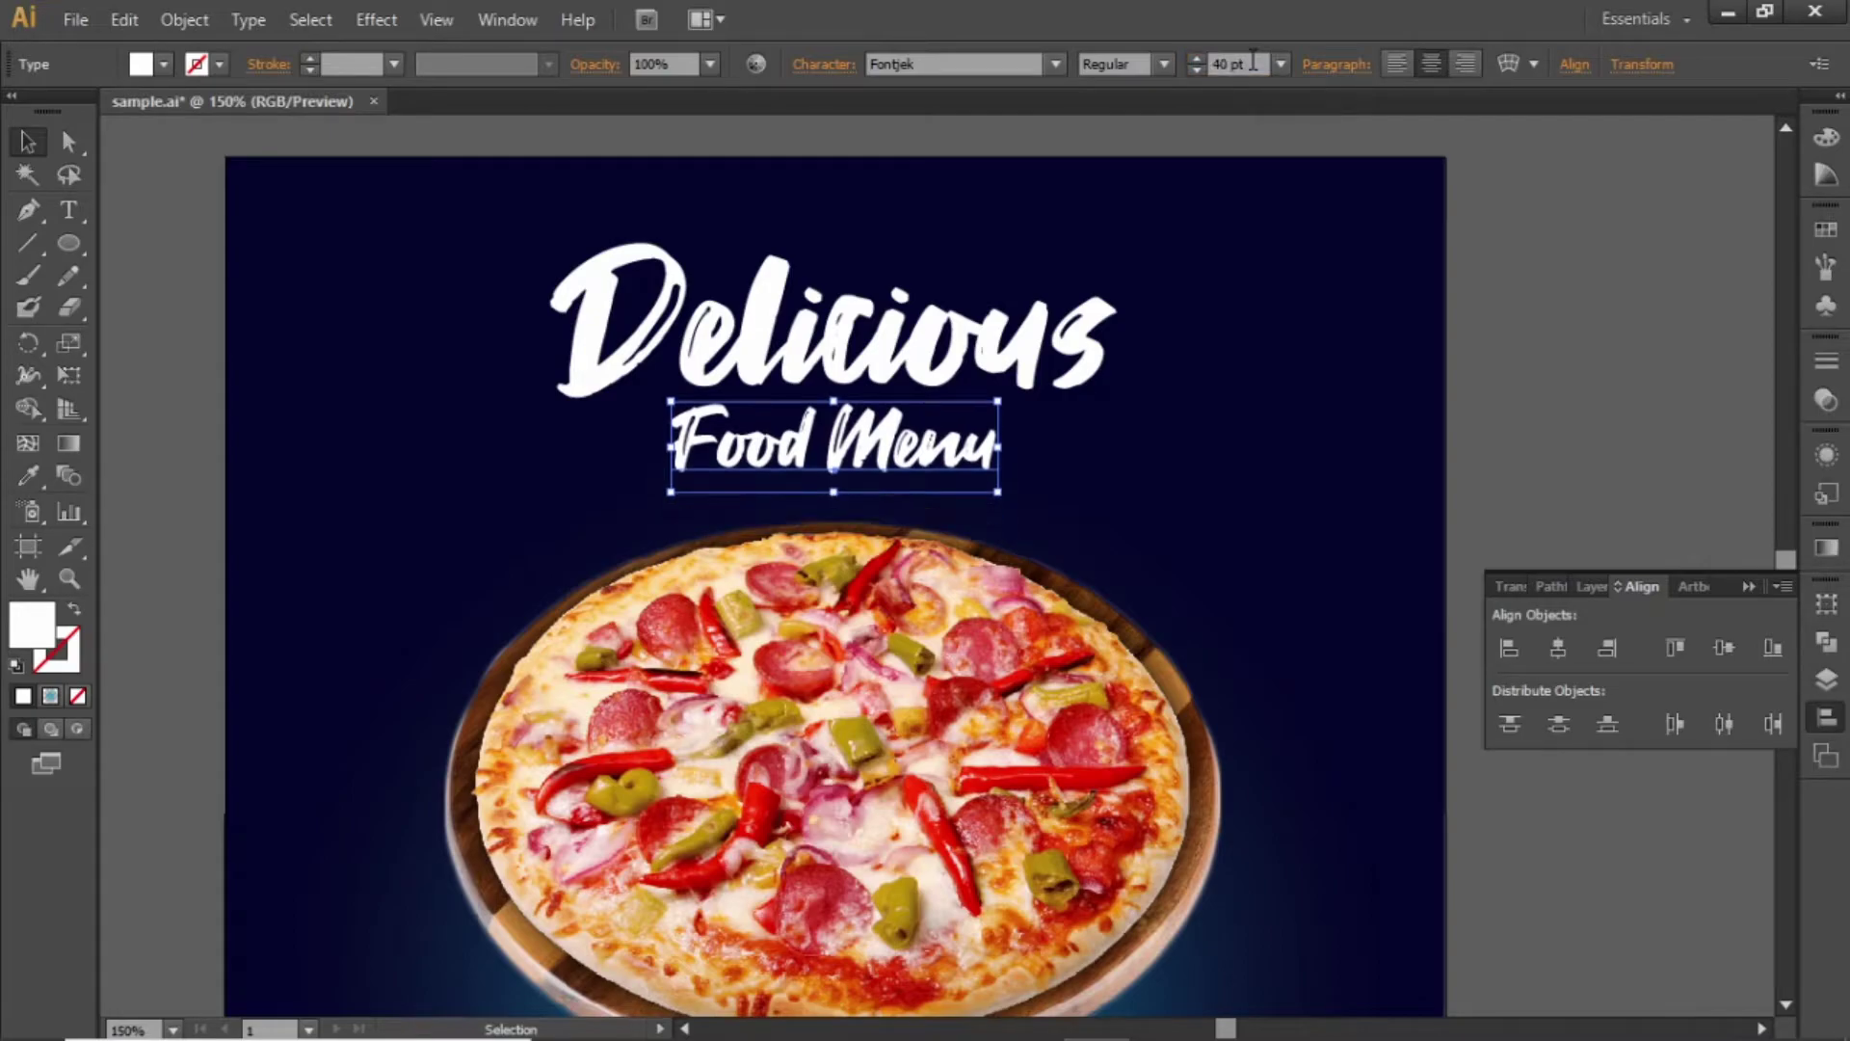
{"action": "key", "text": "Down"}
{"action": "key", "text": "Down"}
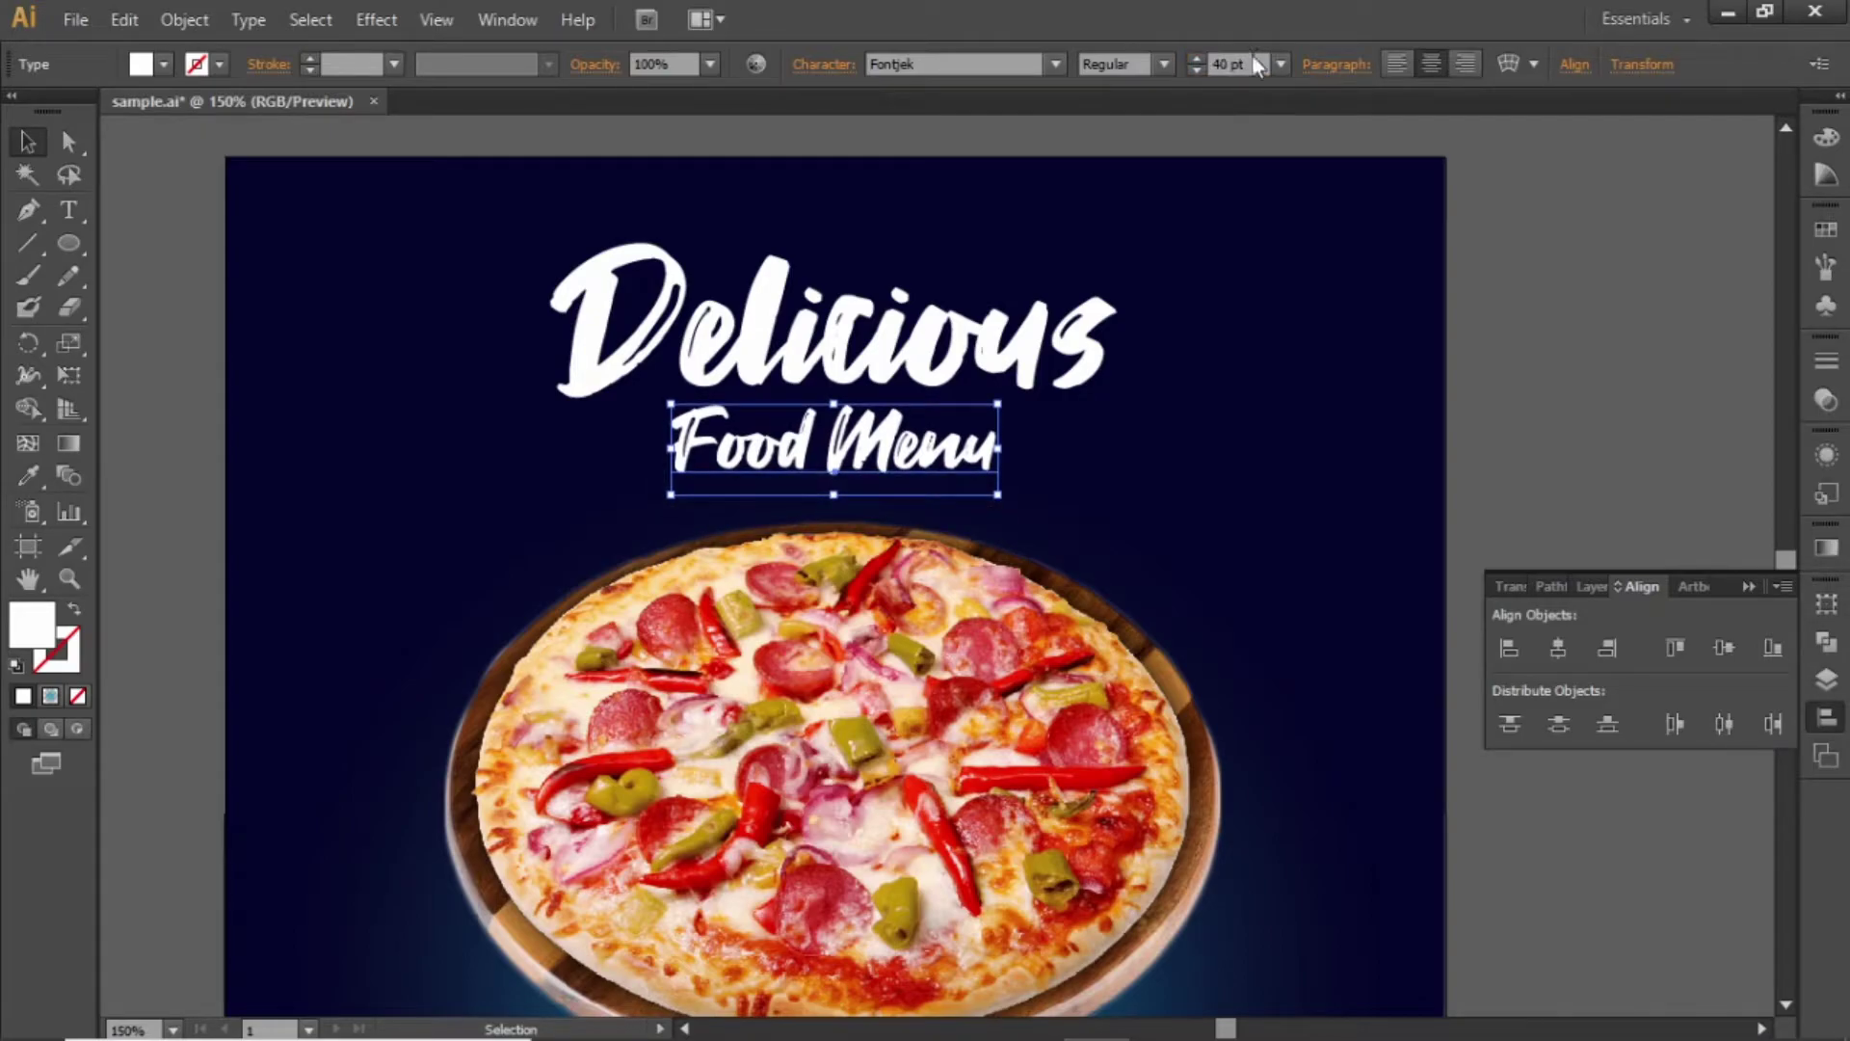
{"action": "left_click", "coordinate": [1827, 229]}
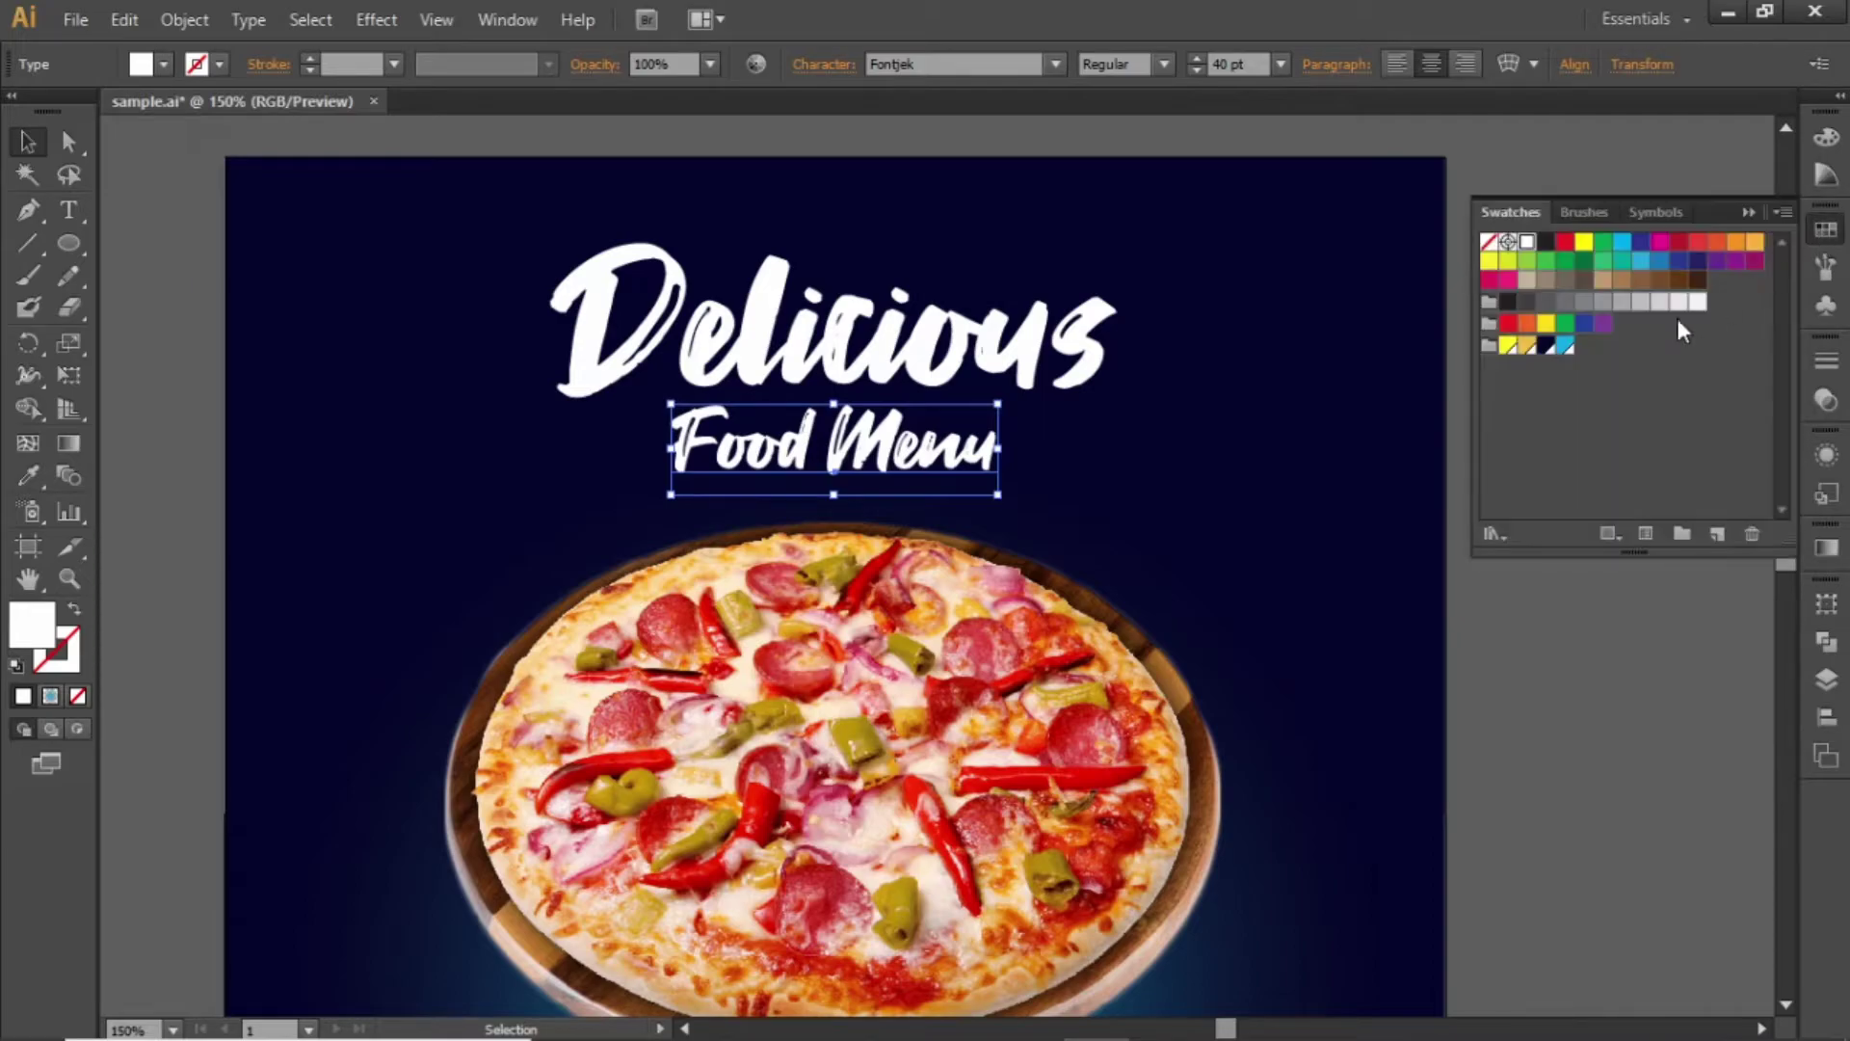
Step: Apply the global yellow R=255 G=244 B=34 swatch to Food Menu and check its options
{"action": "left_click", "coordinate": [1508, 349]}
{"action": "left_click", "coordinate": [1548, 707]}
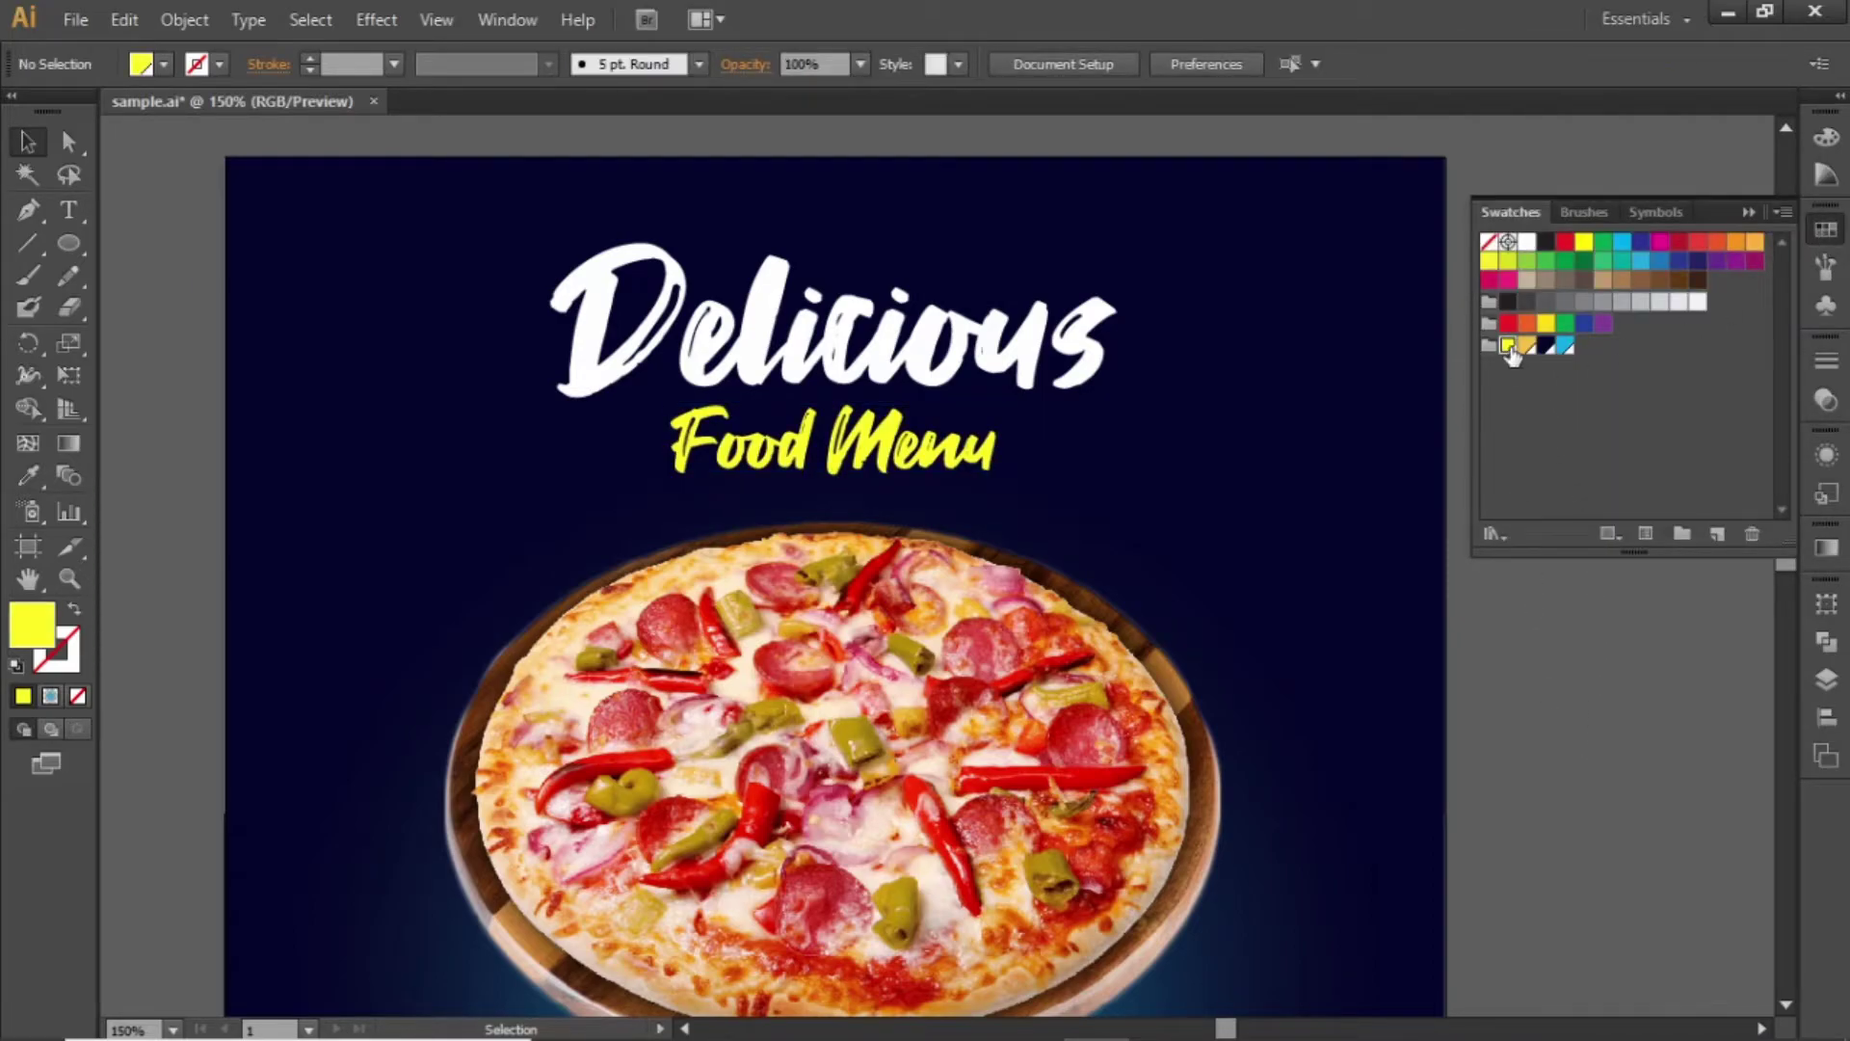
{"action": "double_click", "coordinate": [1508, 346]}
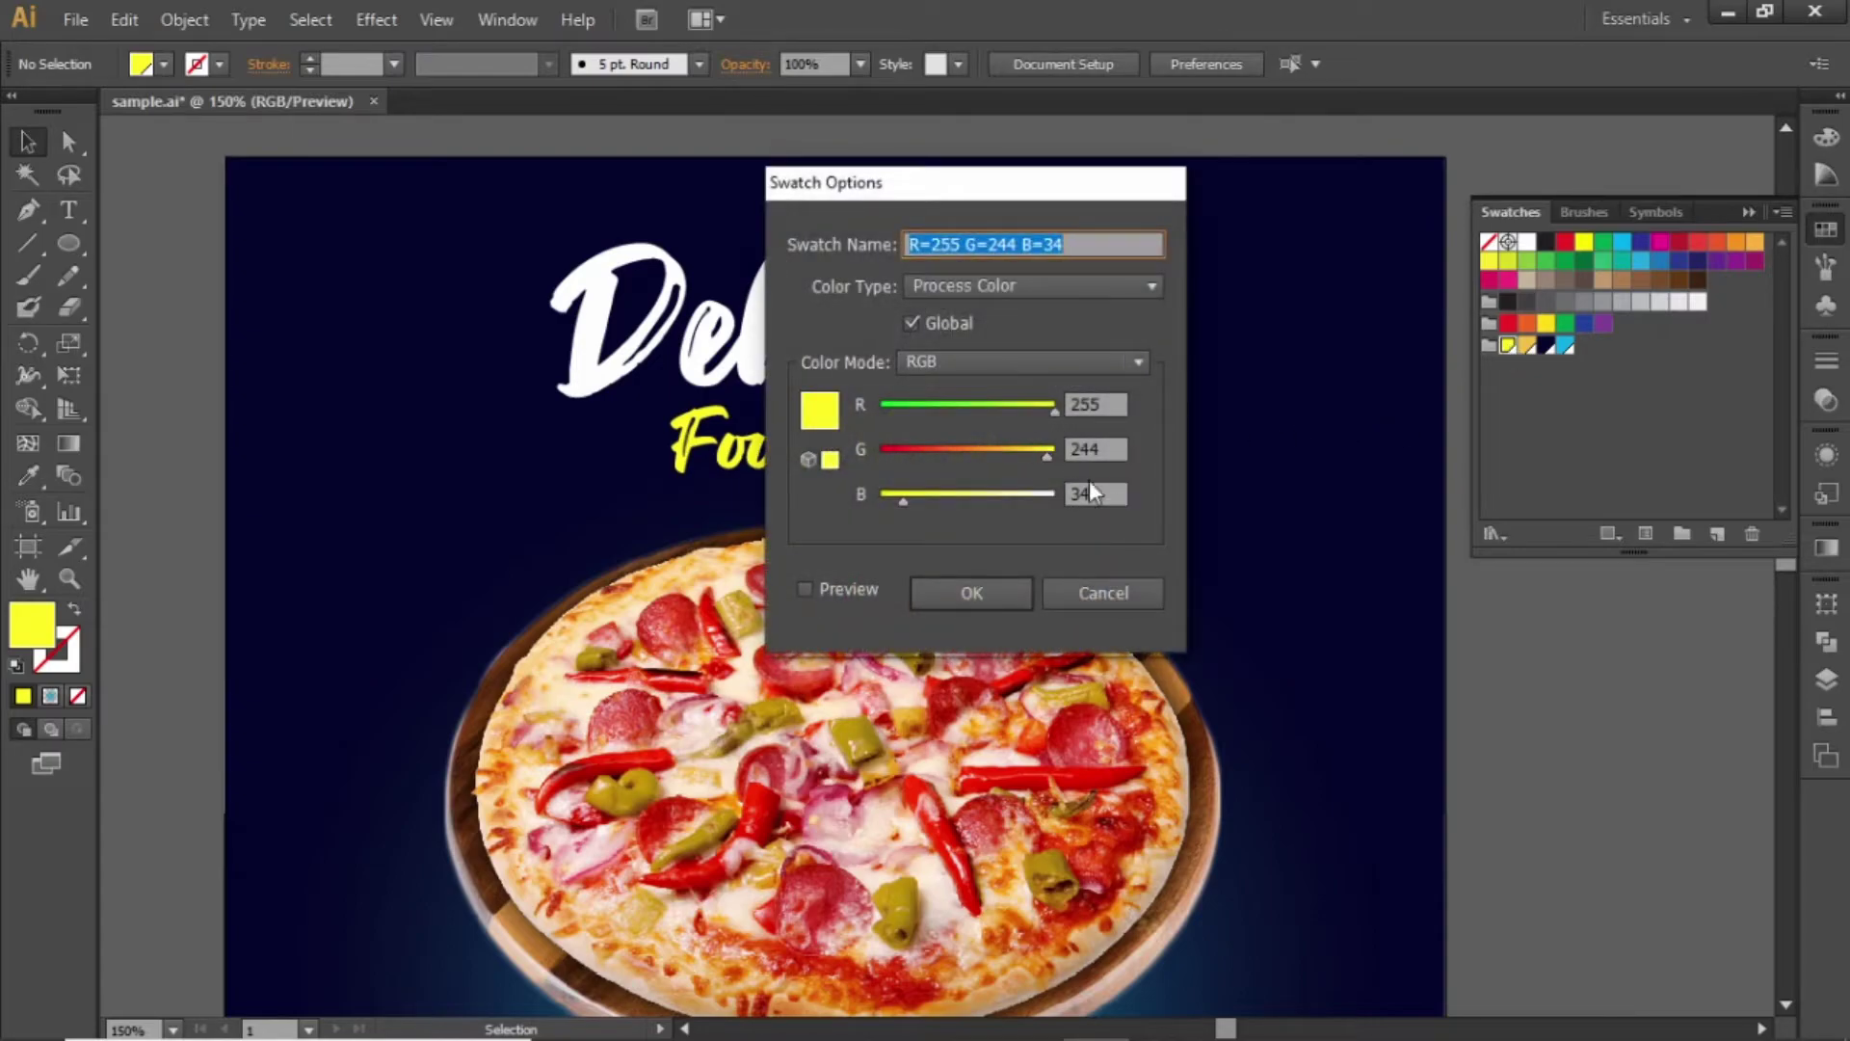
{"action": "left_click", "coordinate": [1003, 590]}
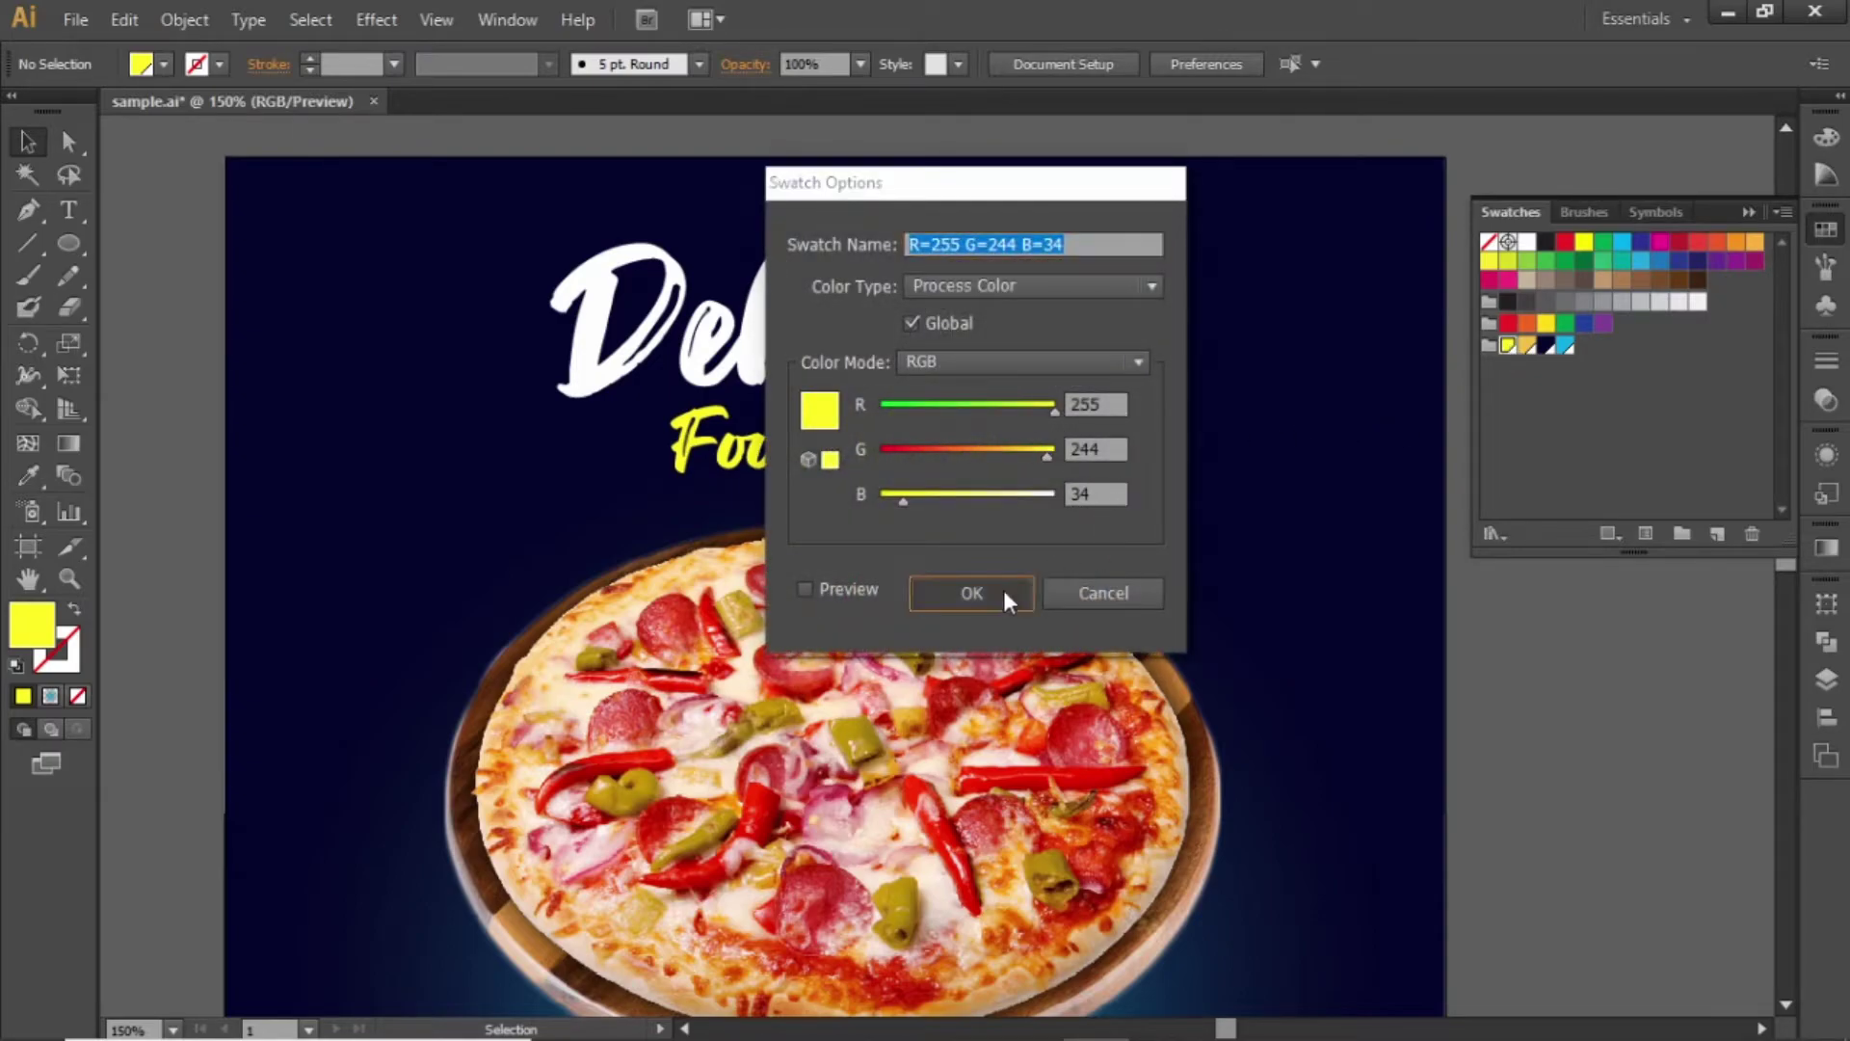
{"action": "key", "text": "ctrl+minus"}
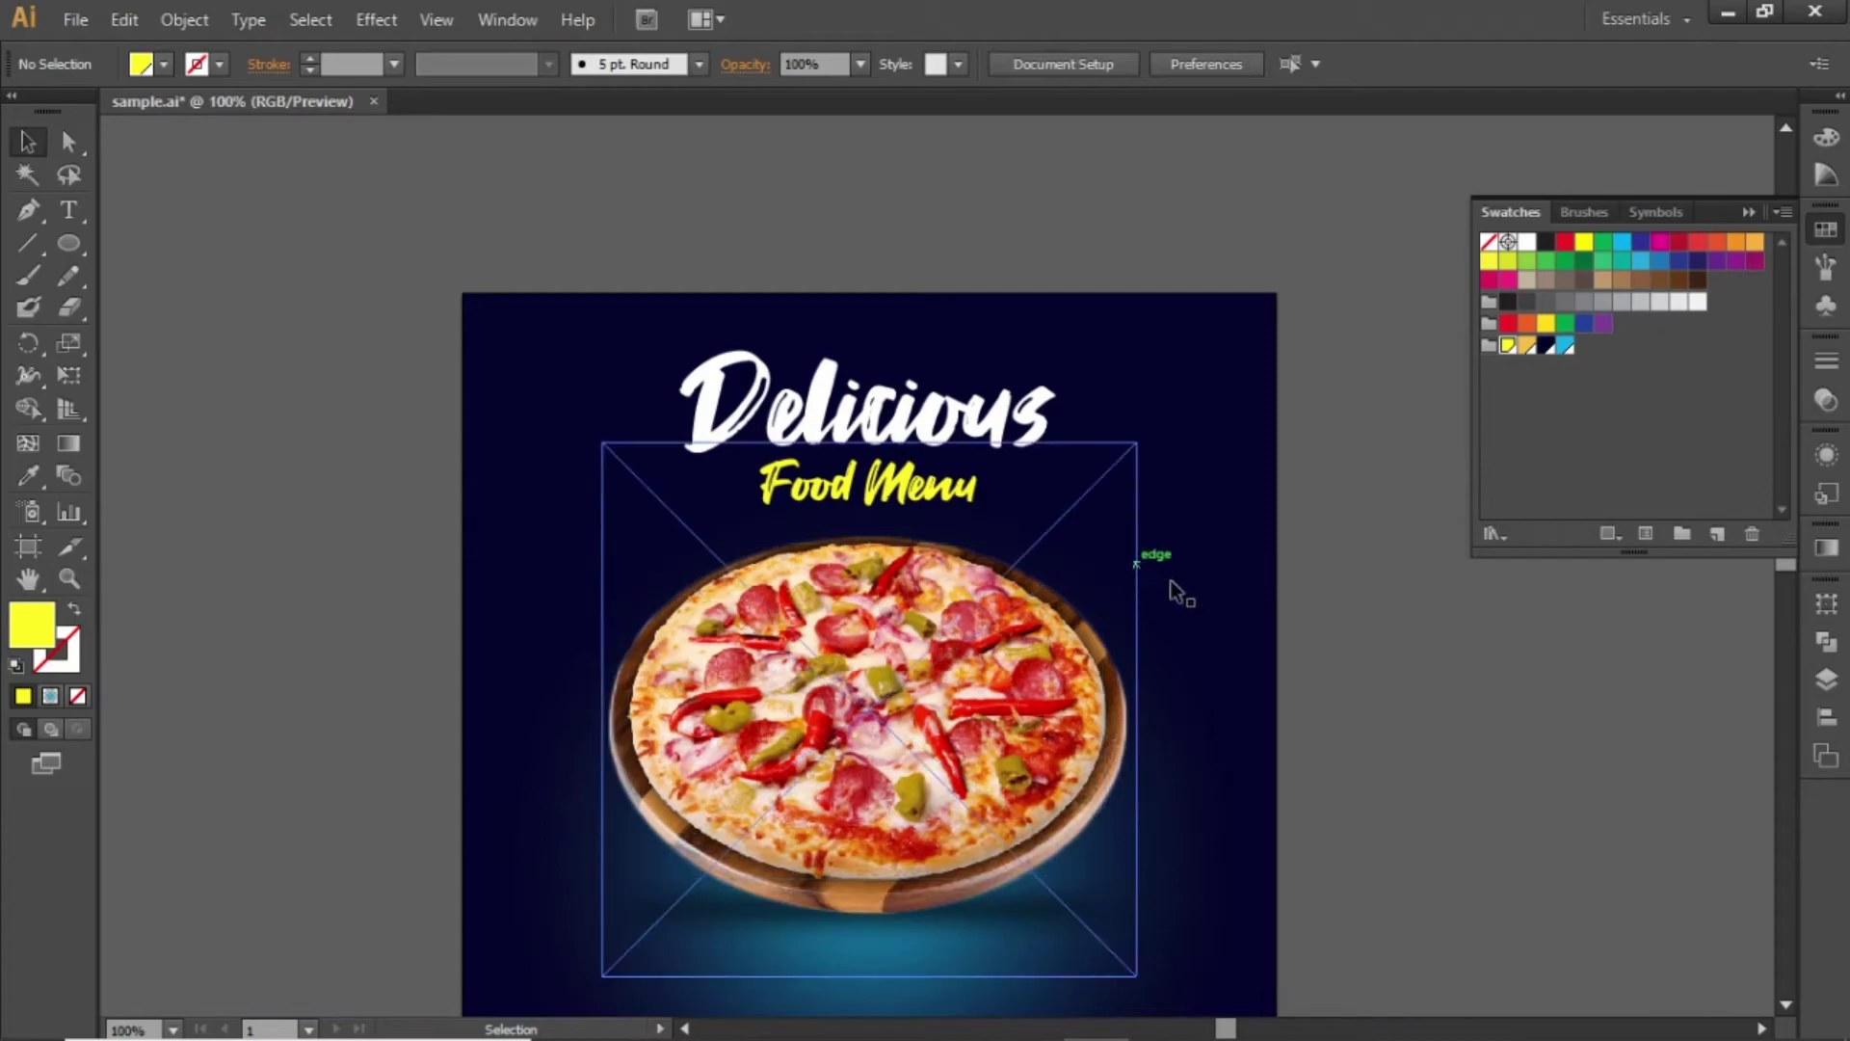
Step: Move the pizza group about 81 px lower to open space under the heading
{"action": "left_click_drag", "start_coordinate": [1272, 558], "coordinate": [1255, 470]}
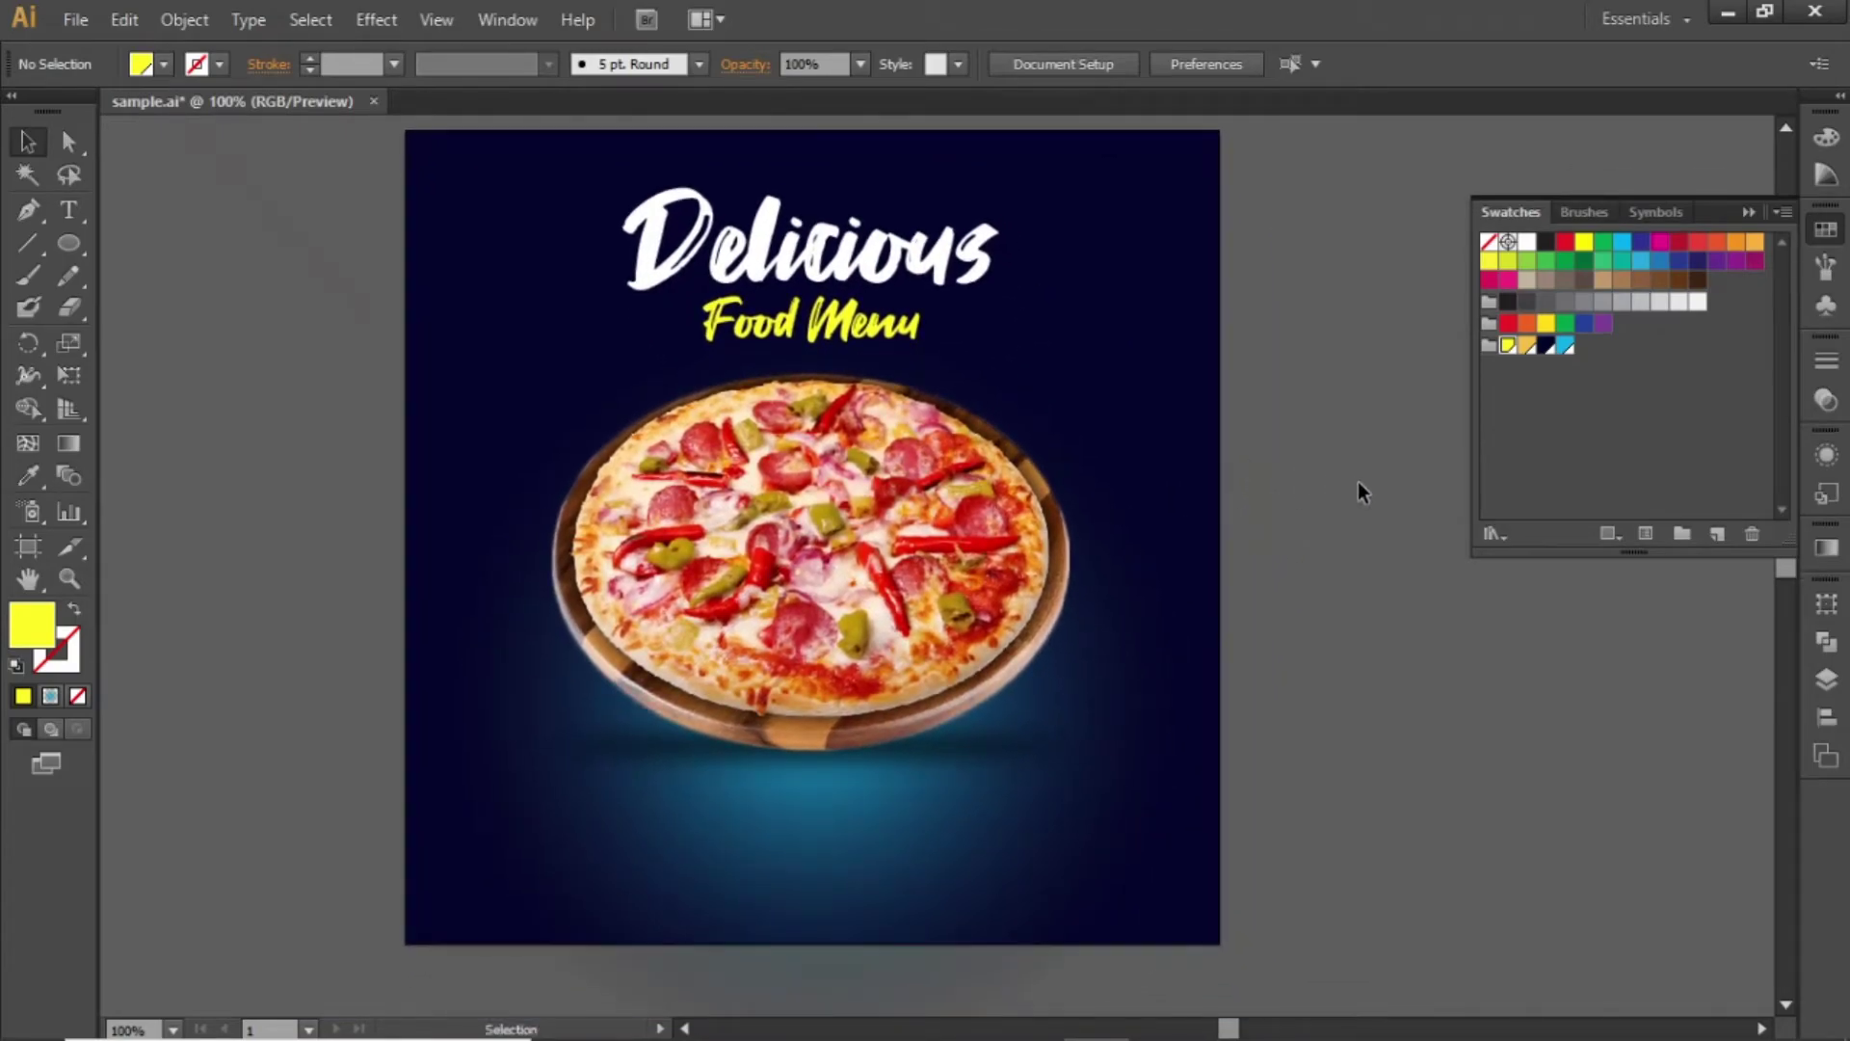
{"action": "left_click", "coordinate": [900, 483]}
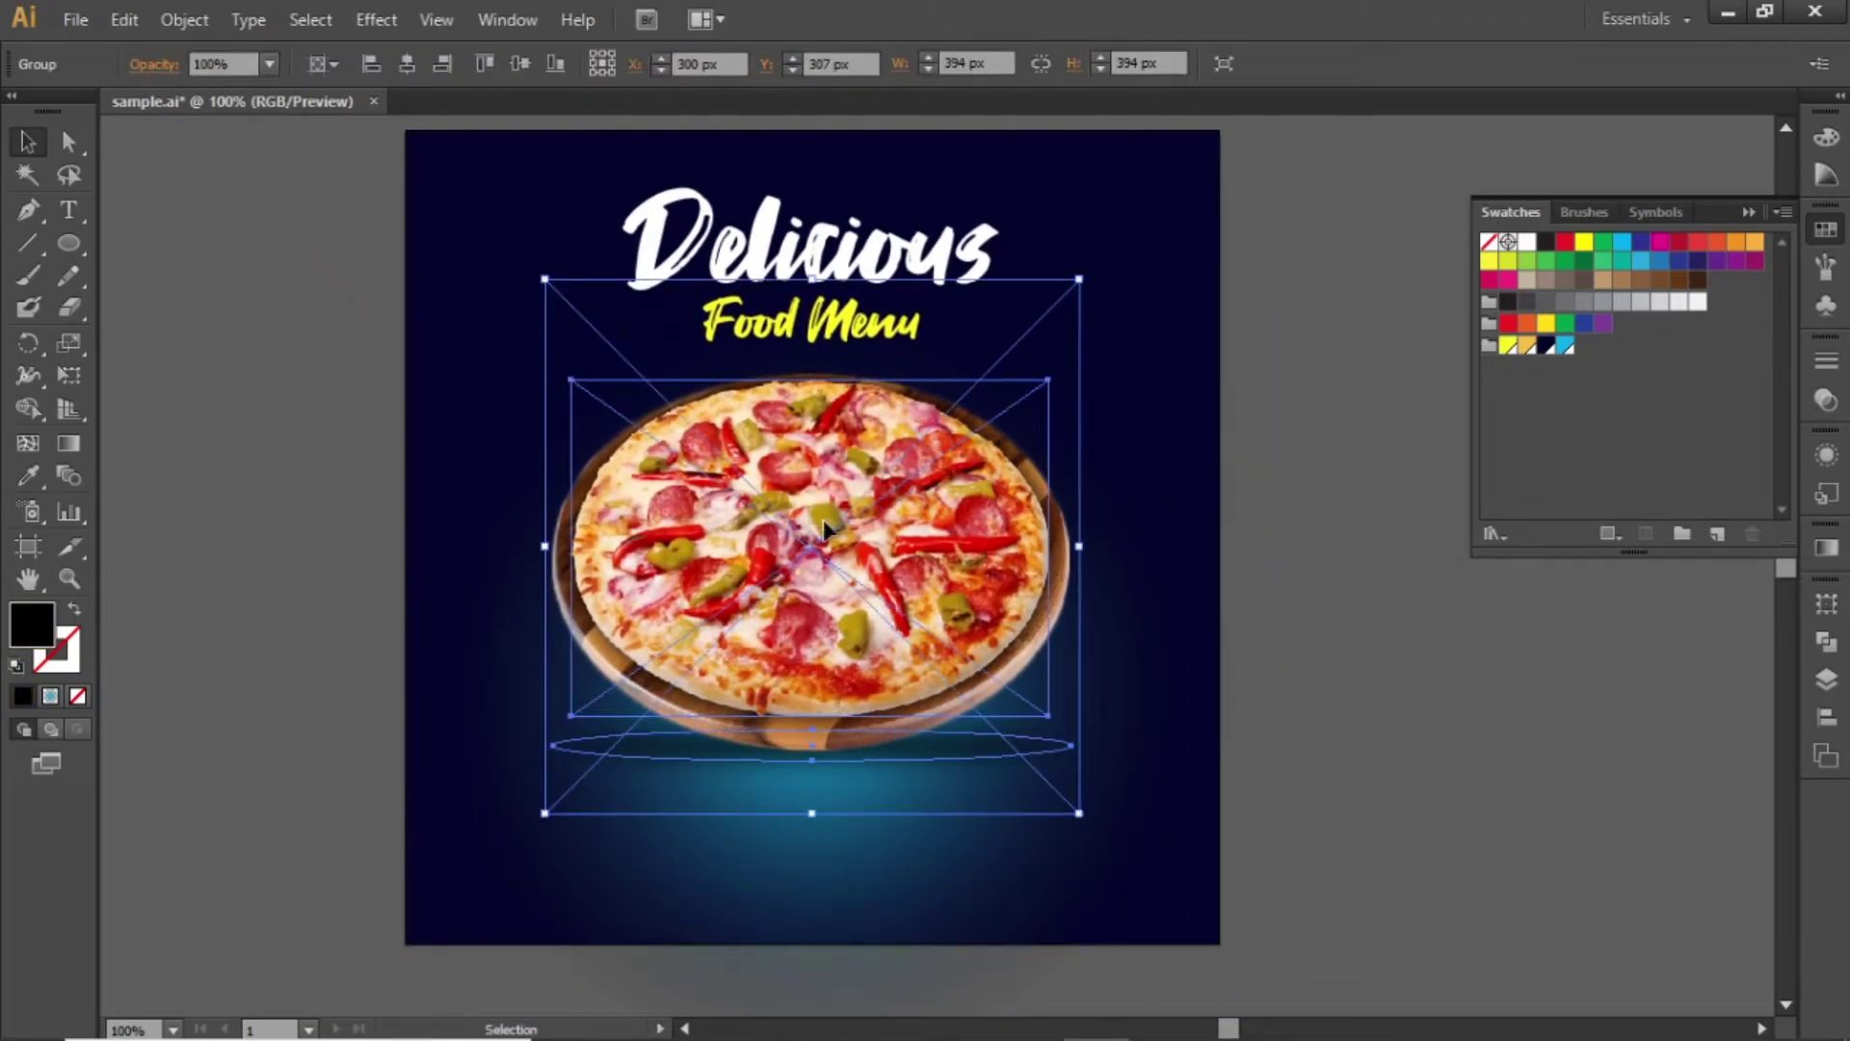
{"action": "left_click_drag", "start_coordinate": [824, 528], "coordinate": [824, 633]}
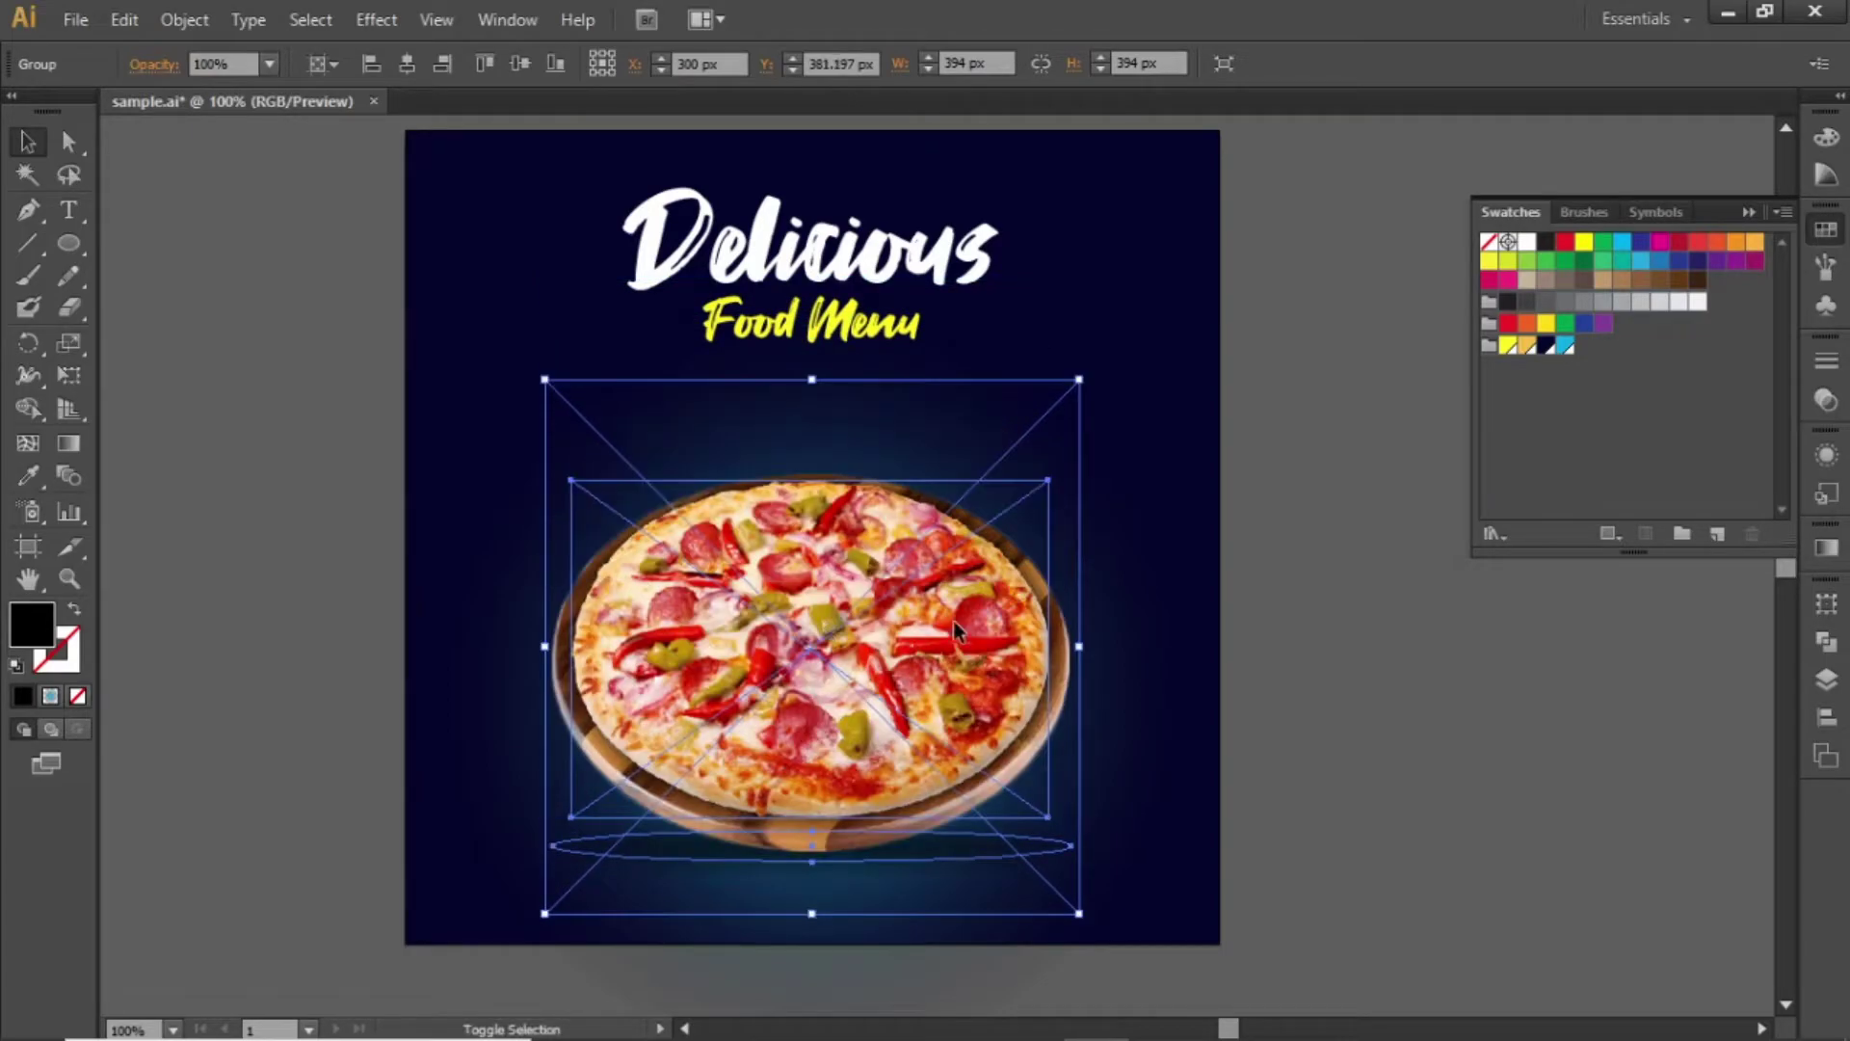
{"action": "left_click", "coordinate": [1345, 708]}
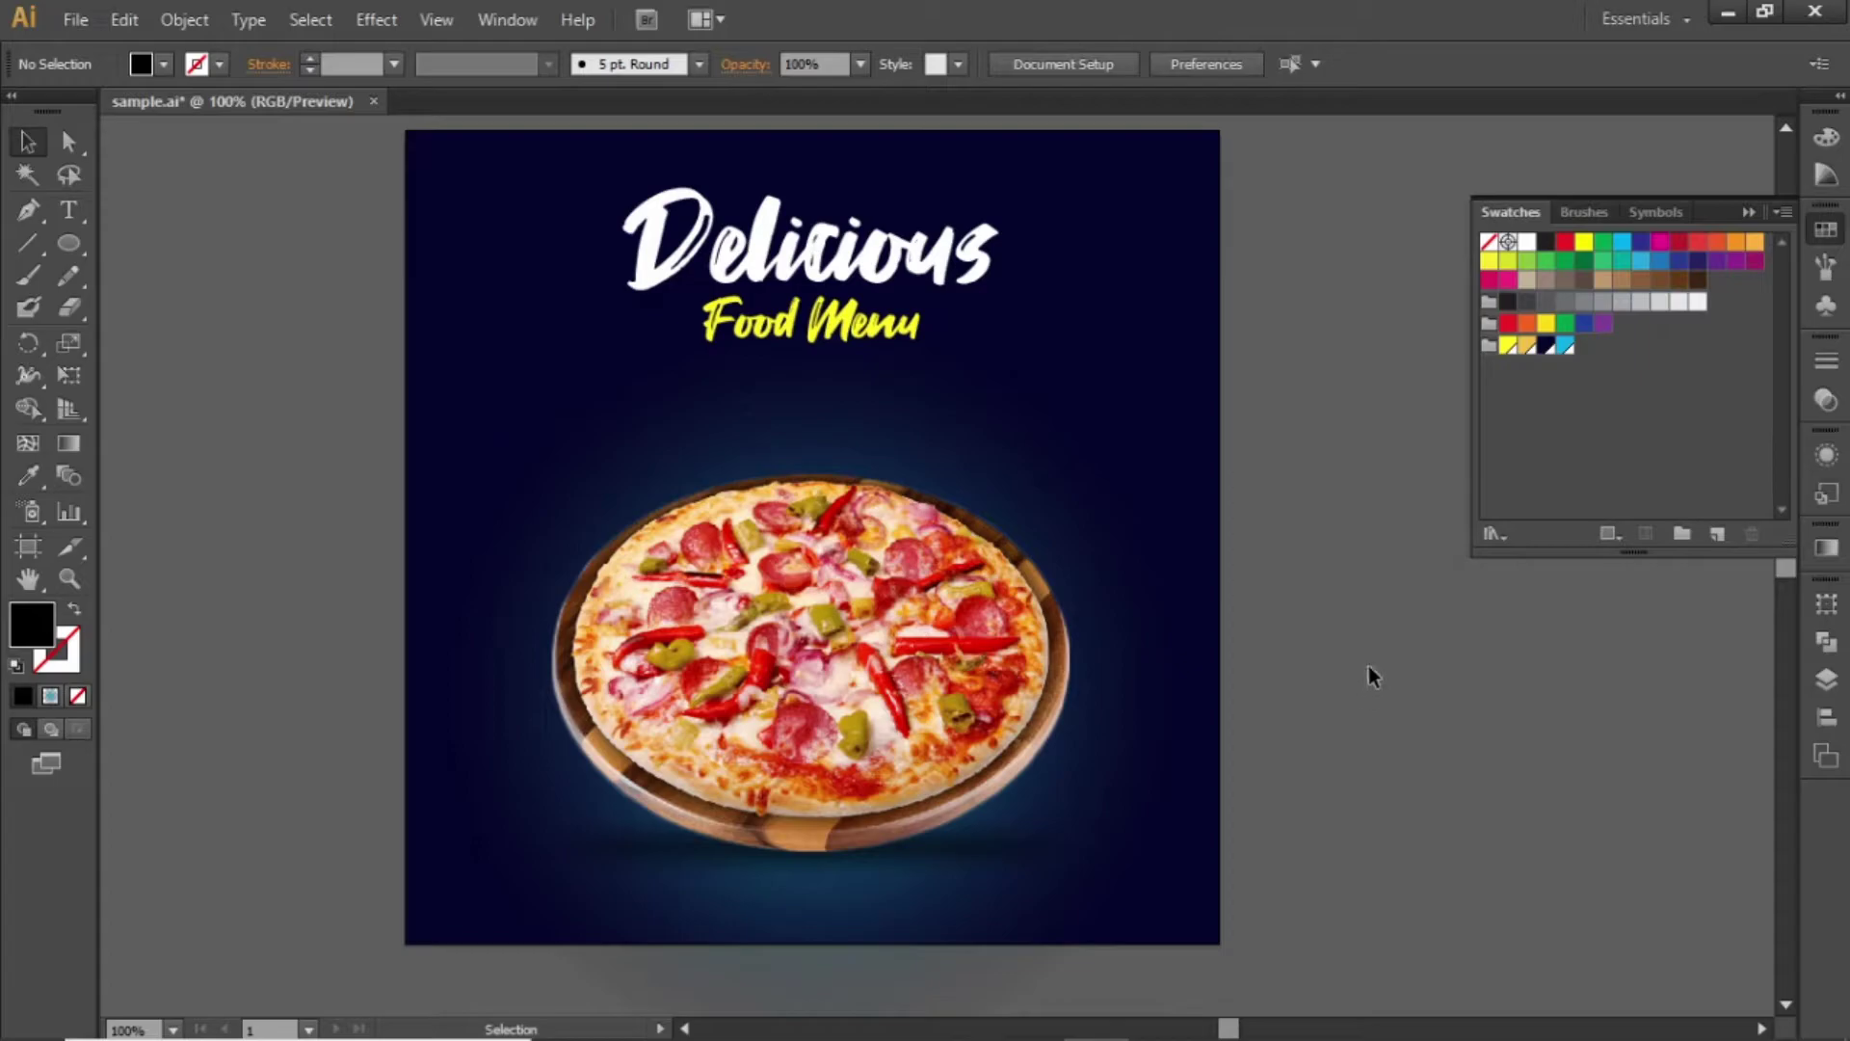
Step: Zoom in to 150% on the title area at the top of the poster
{"action": "key", "text": "ctrl+plus"}
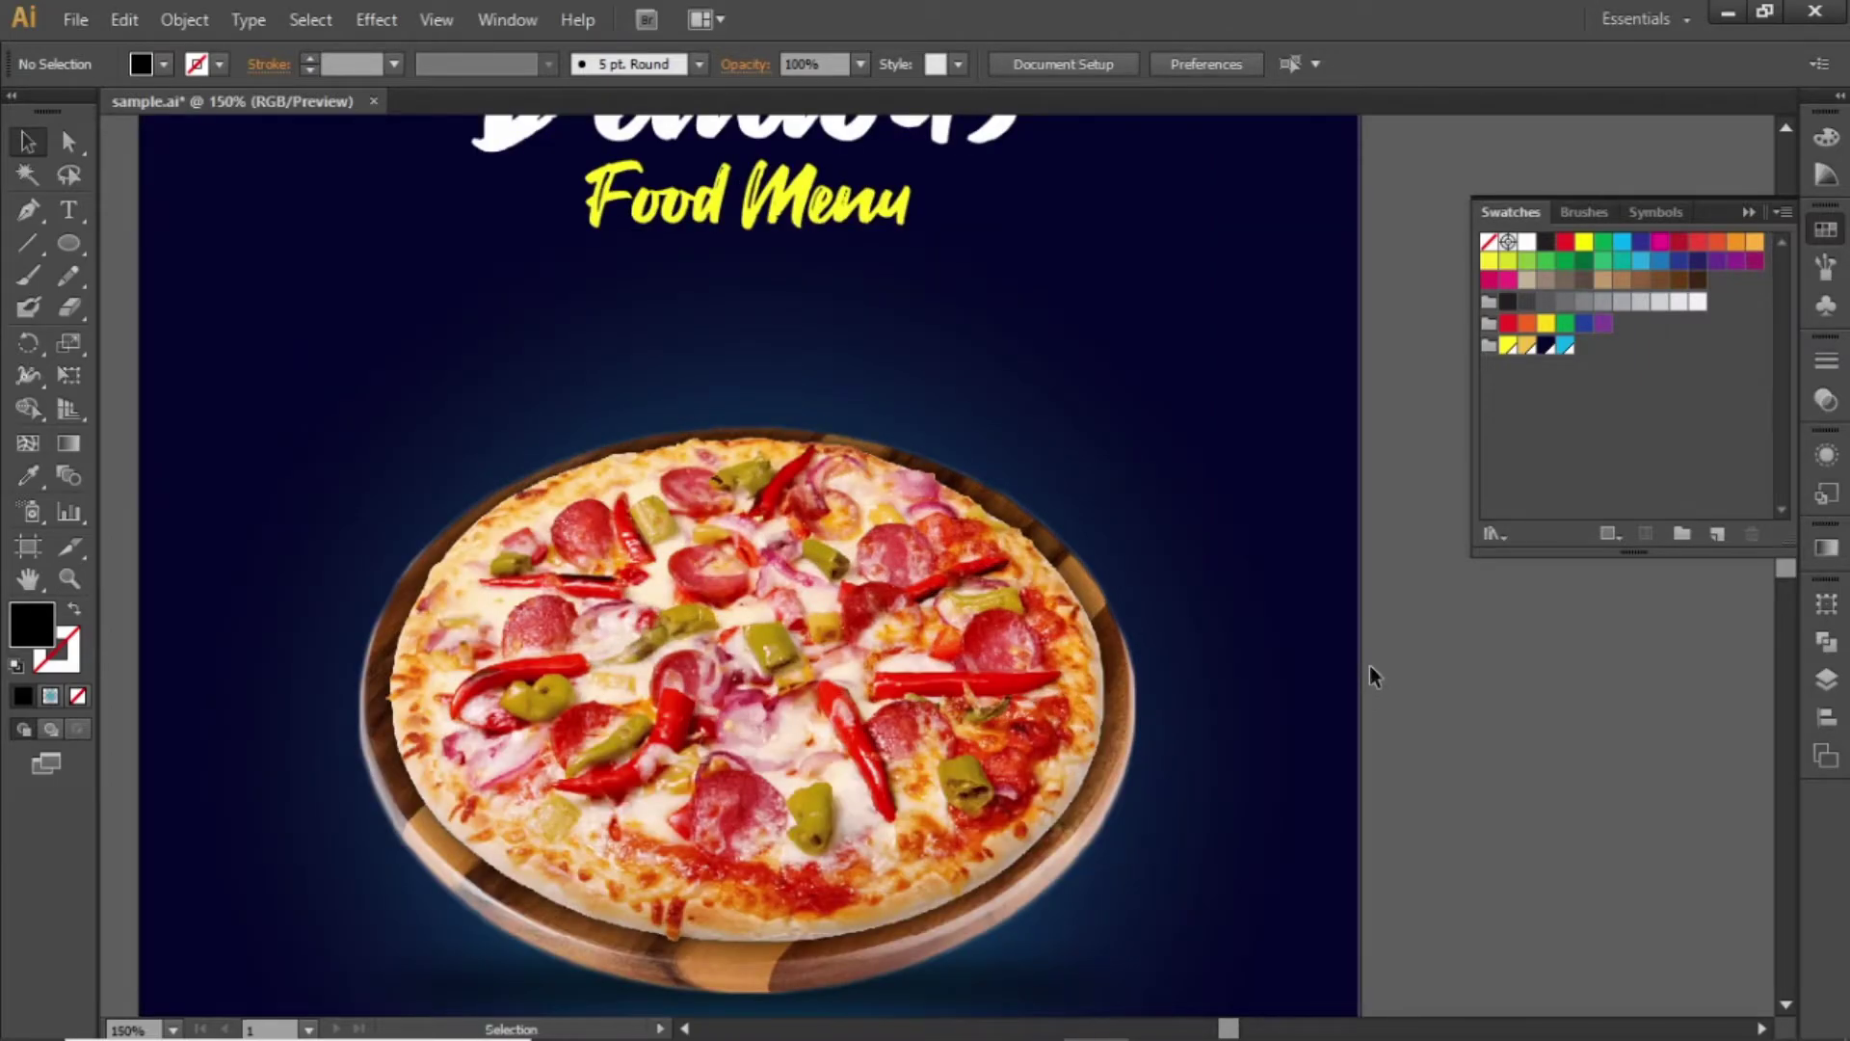
{"action": "scroll", "coordinate": [1253, 639], "scroll_direction": "up", "scroll_amount": 5}
{"action": "scroll", "coordinate": [1095, 611], "scroll_direction": "left", "scroll_amount": 2}
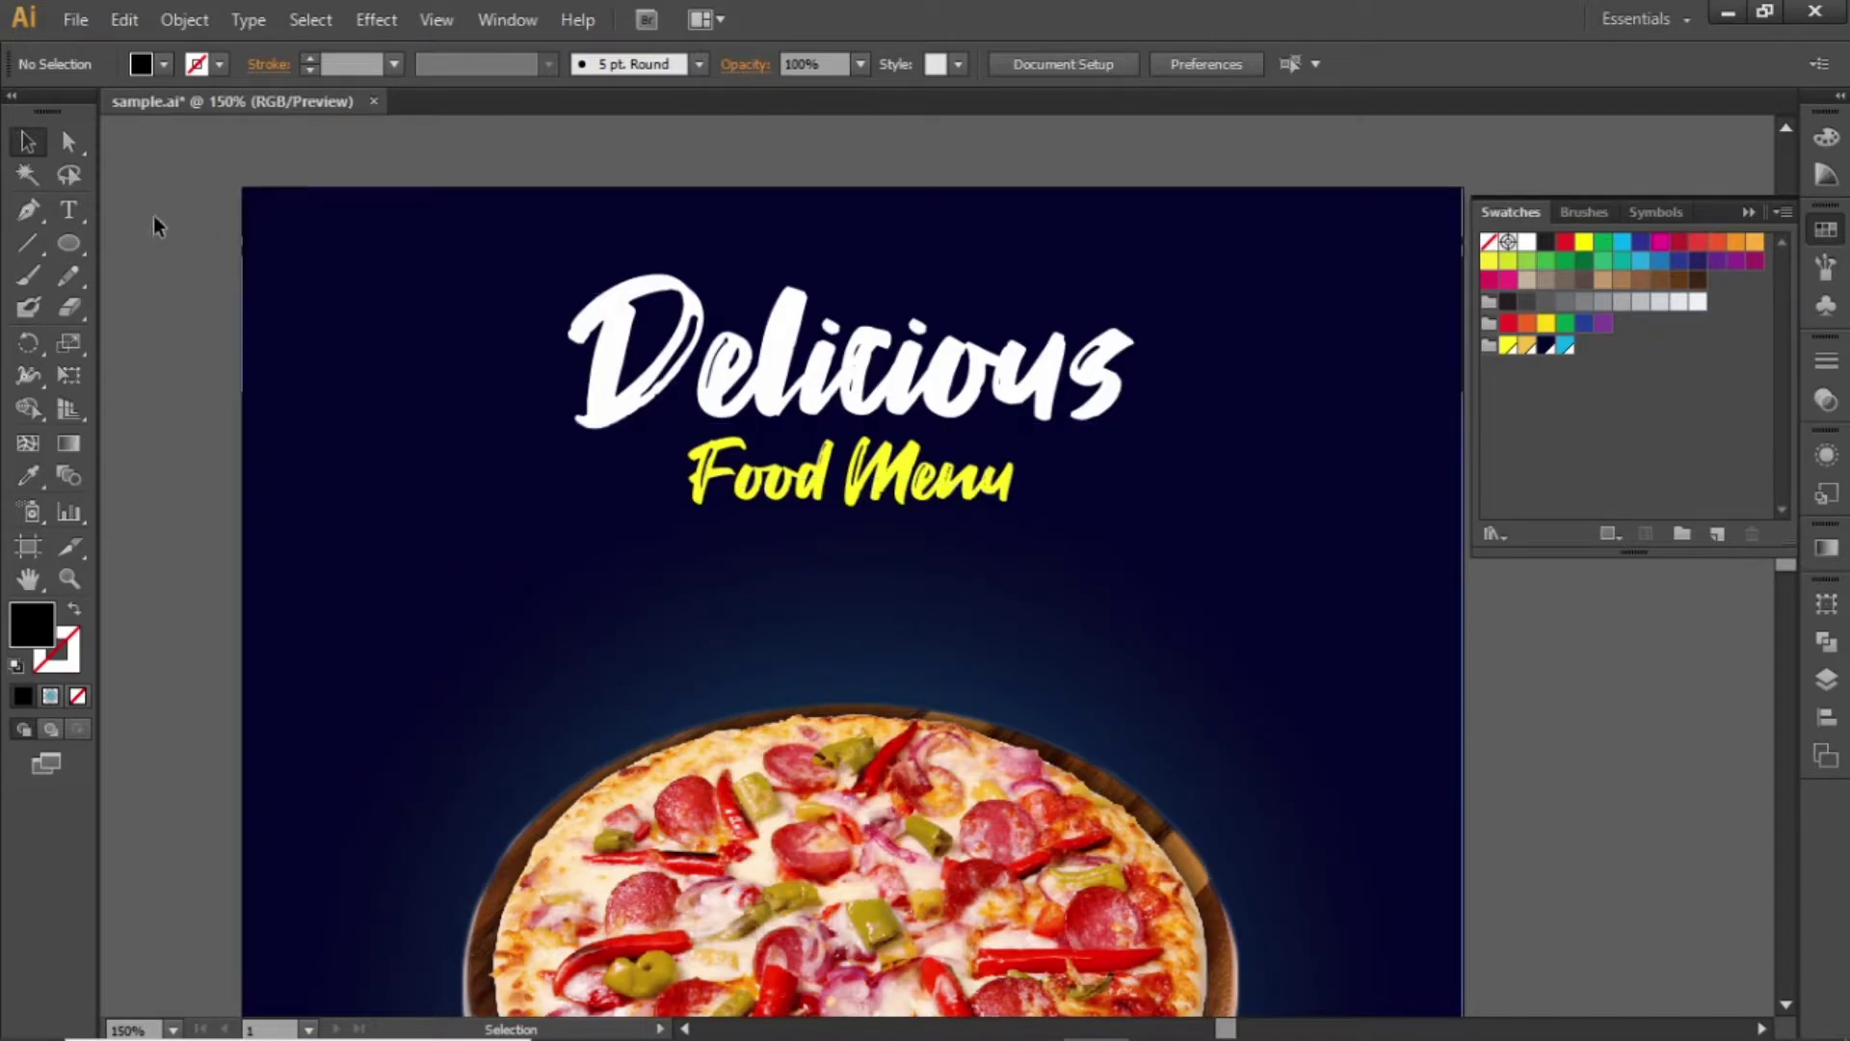
{"action": "left_click", "coordinate": [73, 211]}
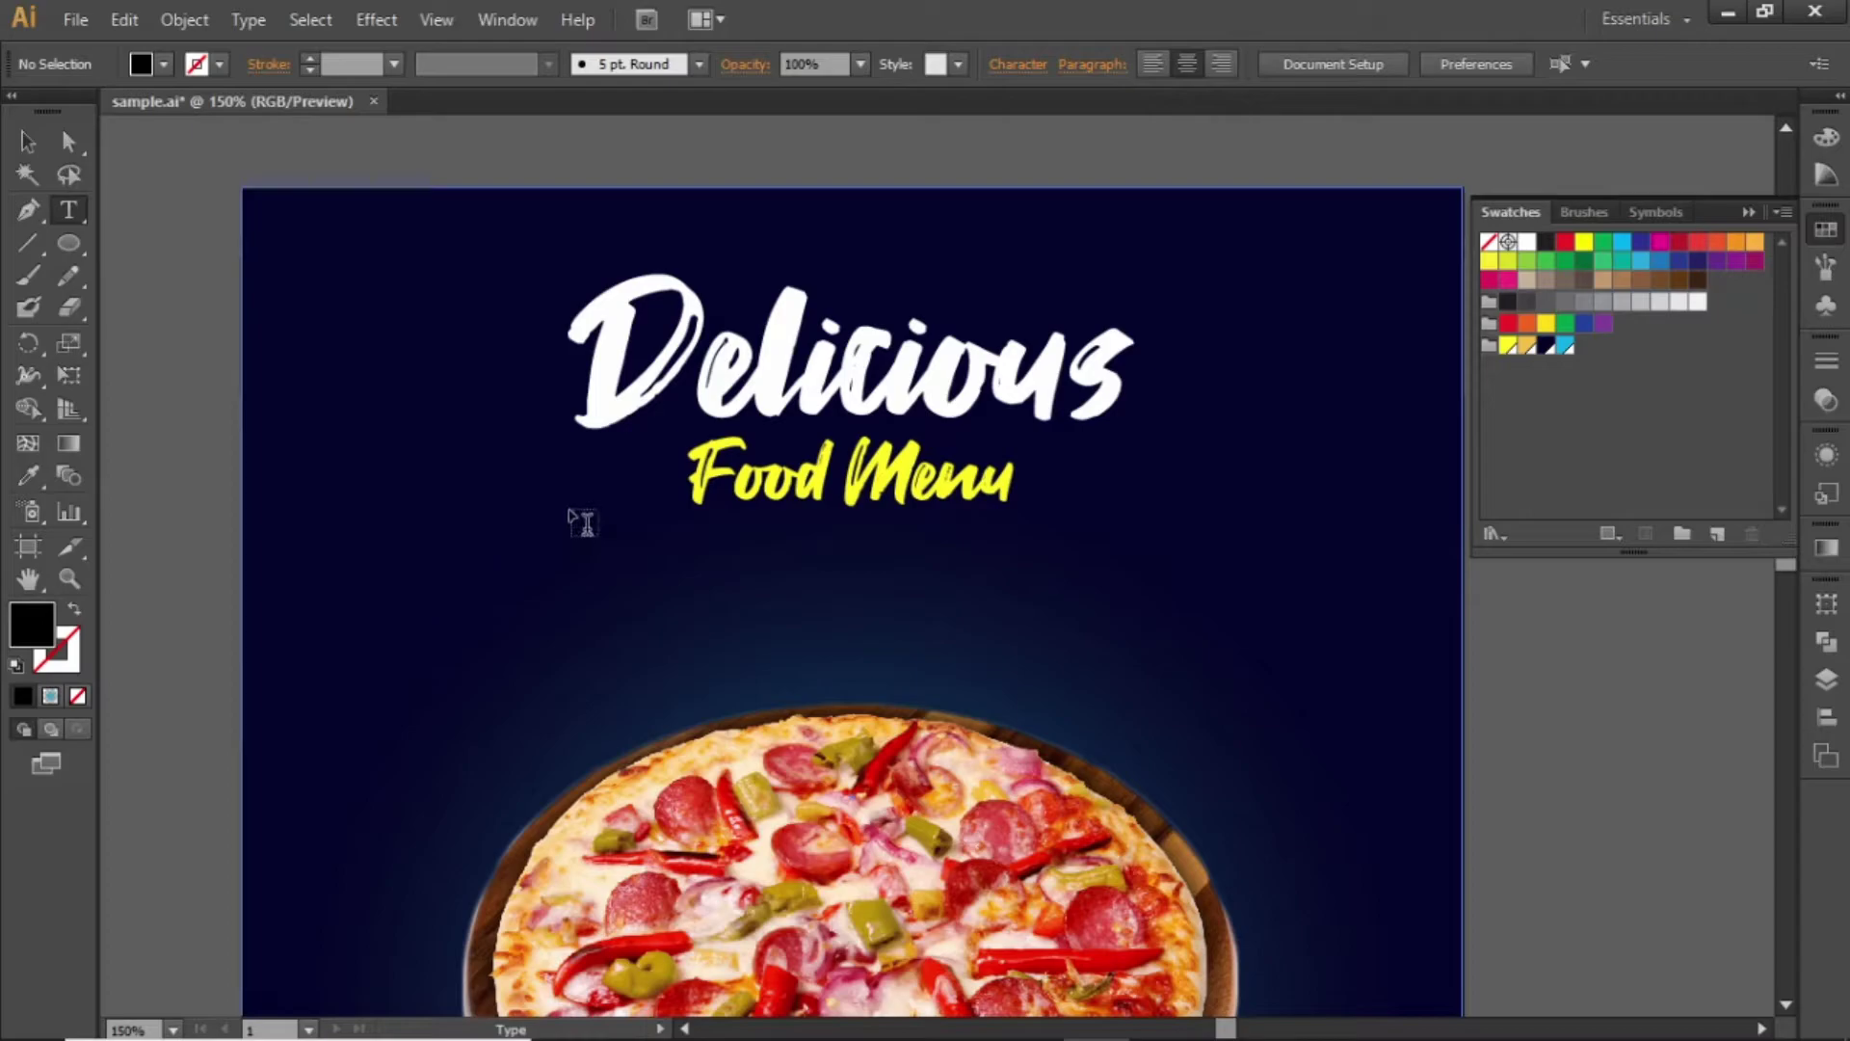
Step: Draw a text area below Food Menu, paste placeholder text into it, and make it white
{"action": "left_click_drag", "start_coordinate": [565, 503], "coordinate": [1151, 606]}
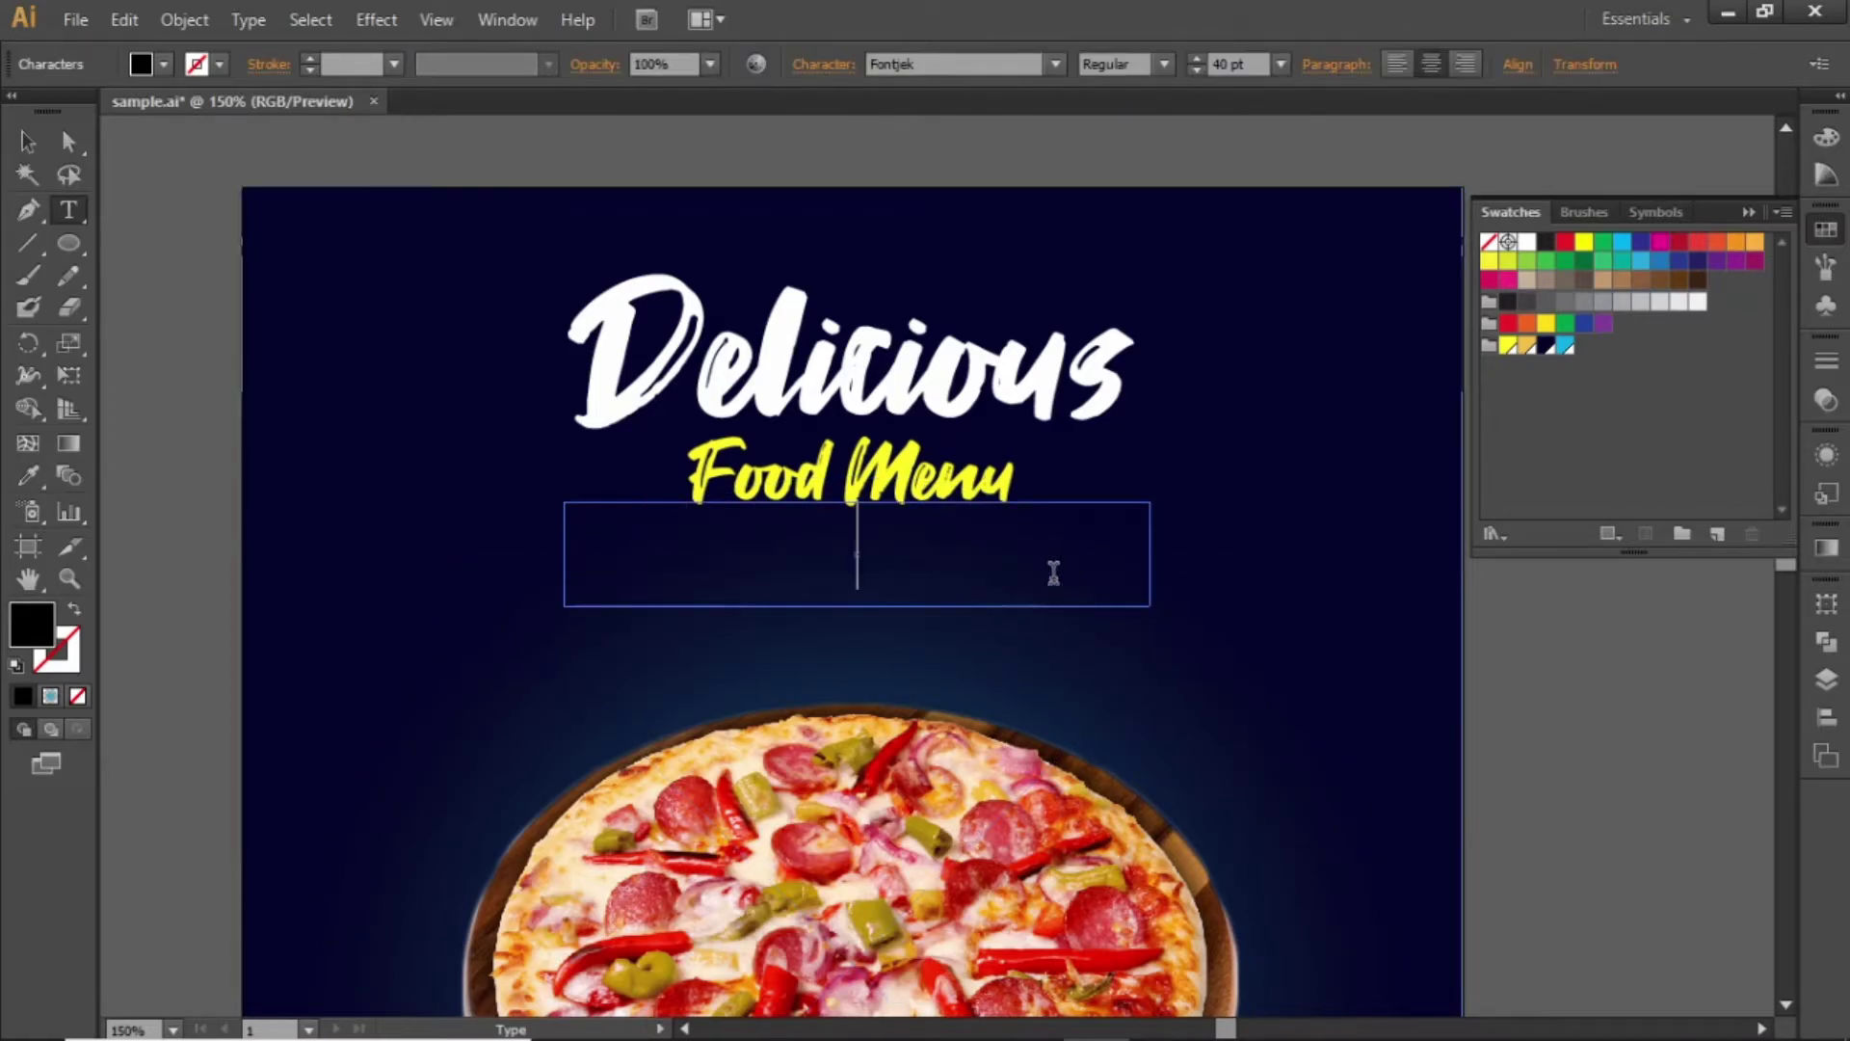
{"action": "key", "text": "ctrl+v"}
{"action": "key", "text": "Escape"}
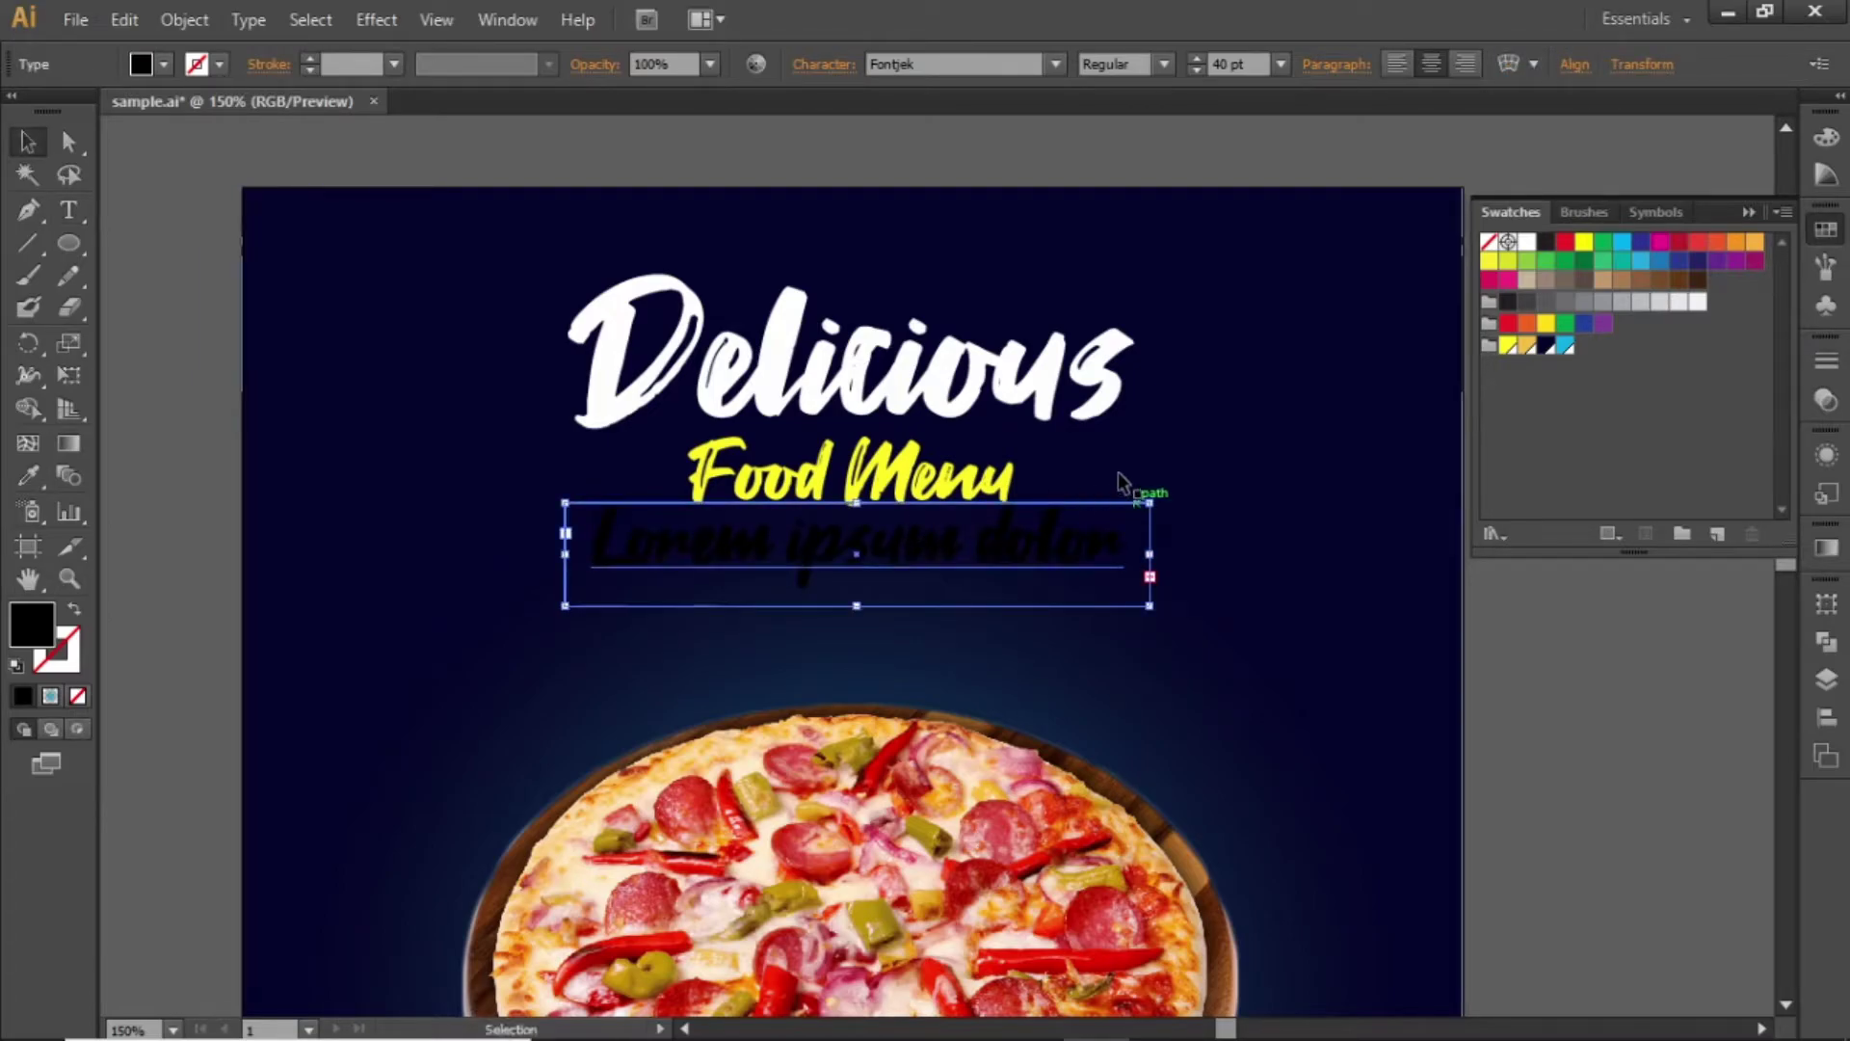
{"action": "left_click", "coordinate": [1536, 245]}
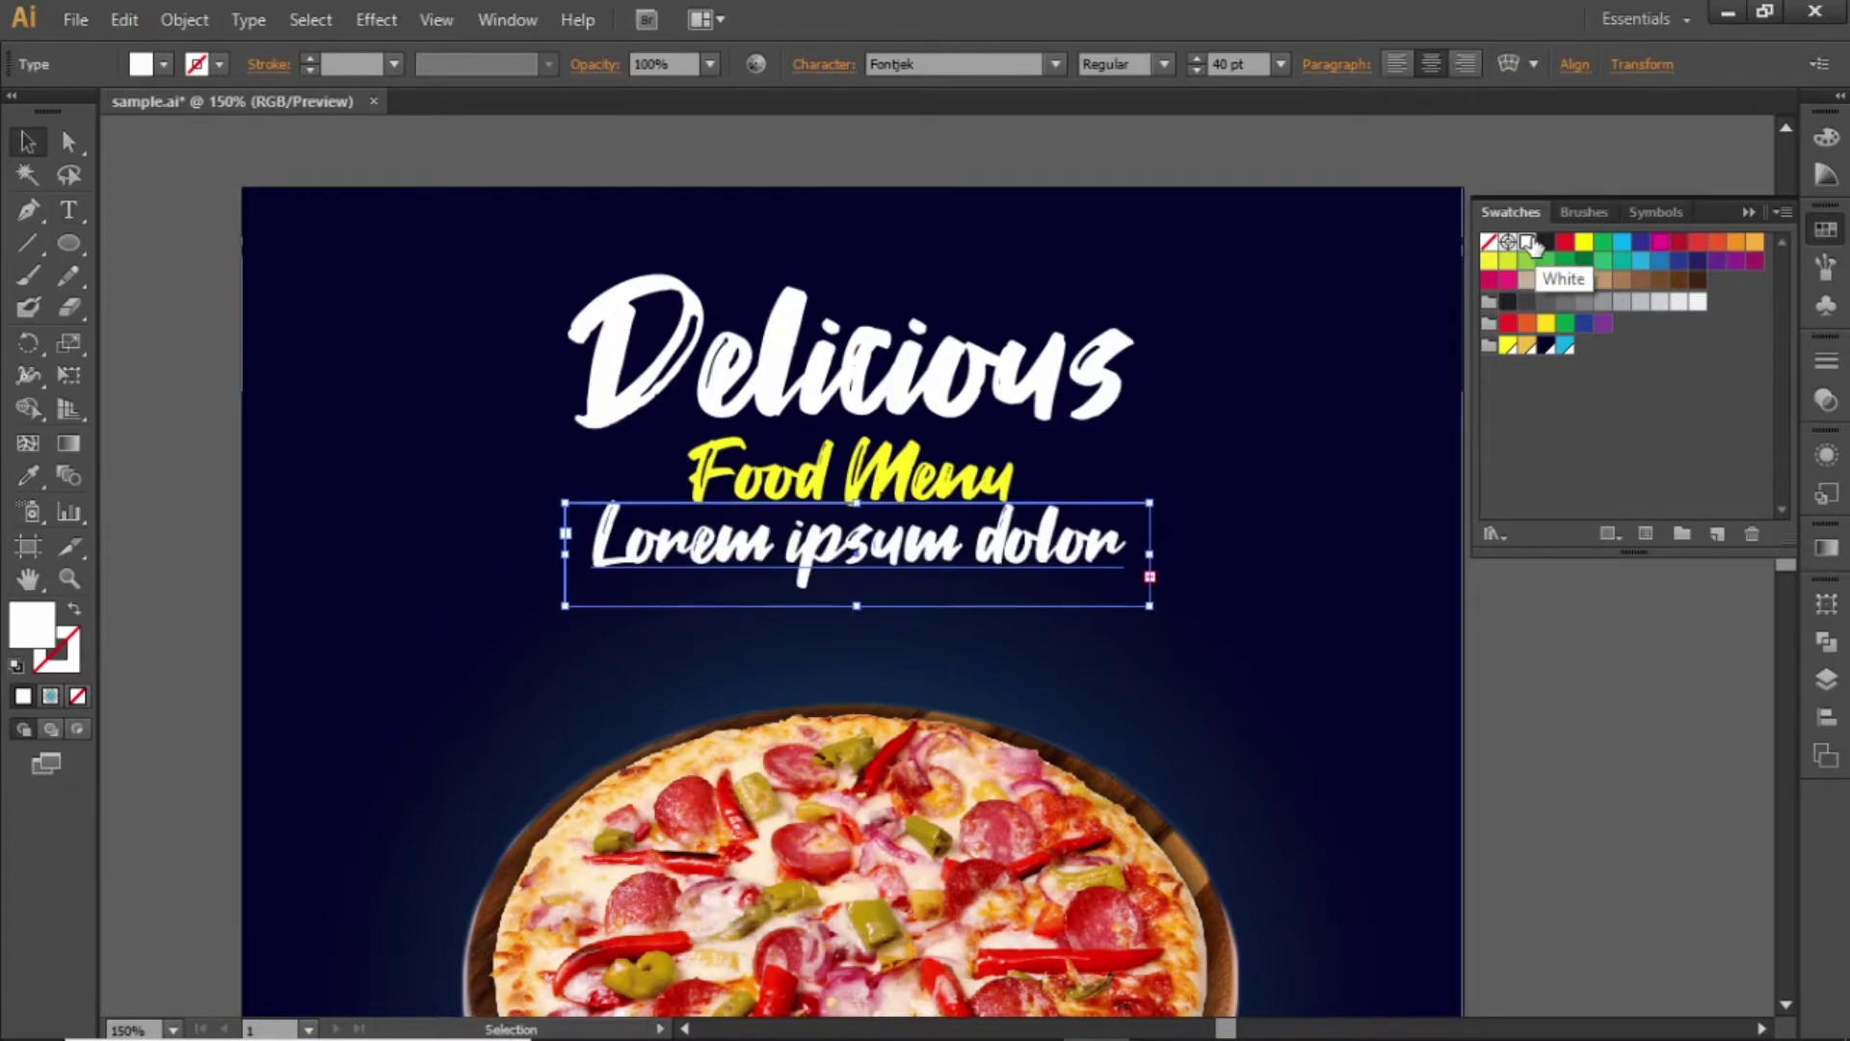
Step: Set the placeholder paragraph to Montserrat at 12 pt
{"action": "left_click", "coordinate": [984, 64]}
{"action": "type", "text": "Montserrat"}
{"action": "key", "text": "Return"}
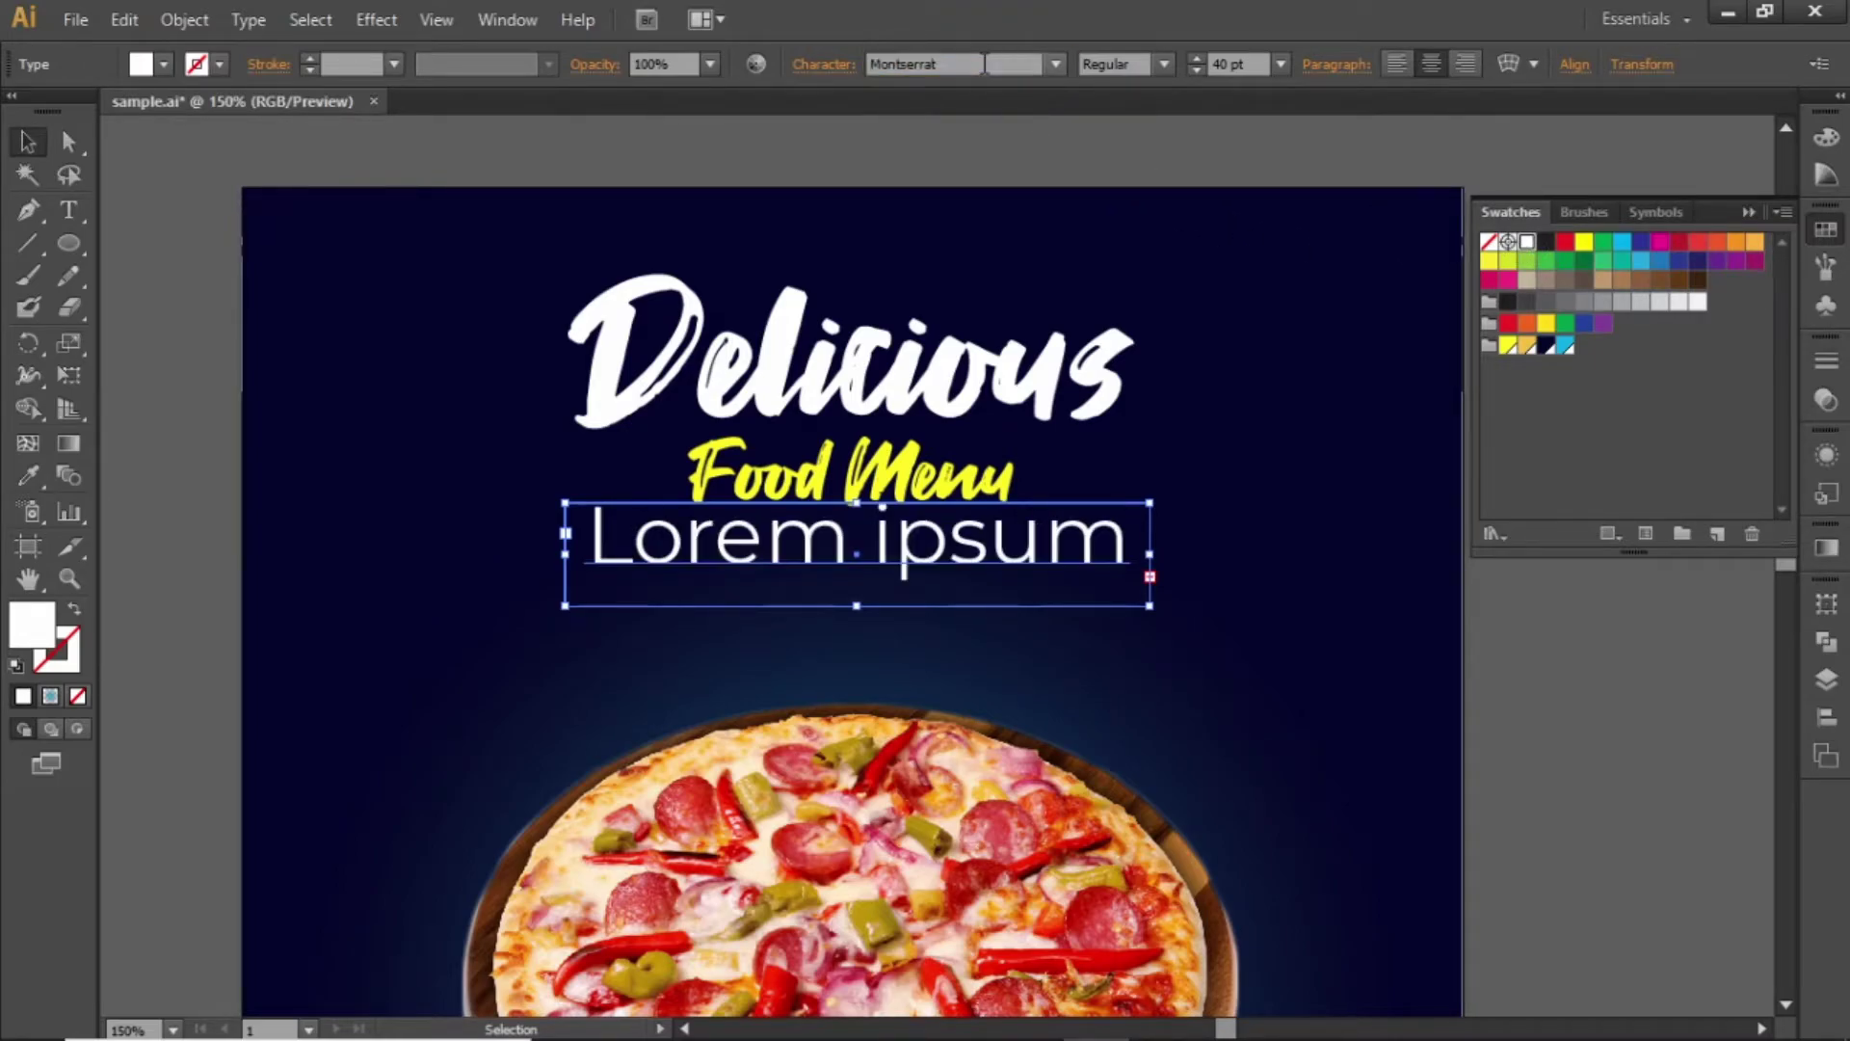
{"action": "left_click", "coordinate": [1241, 65]}
{"action": "key", "text": "Down"}
{"action": "key", "text": "Down"}
{"action": "key", "text": "Down"}
{"action": "key", "text": "Down"}
{"action": "key", "text": "Down"}
{"action": "key", "text": "Down"}
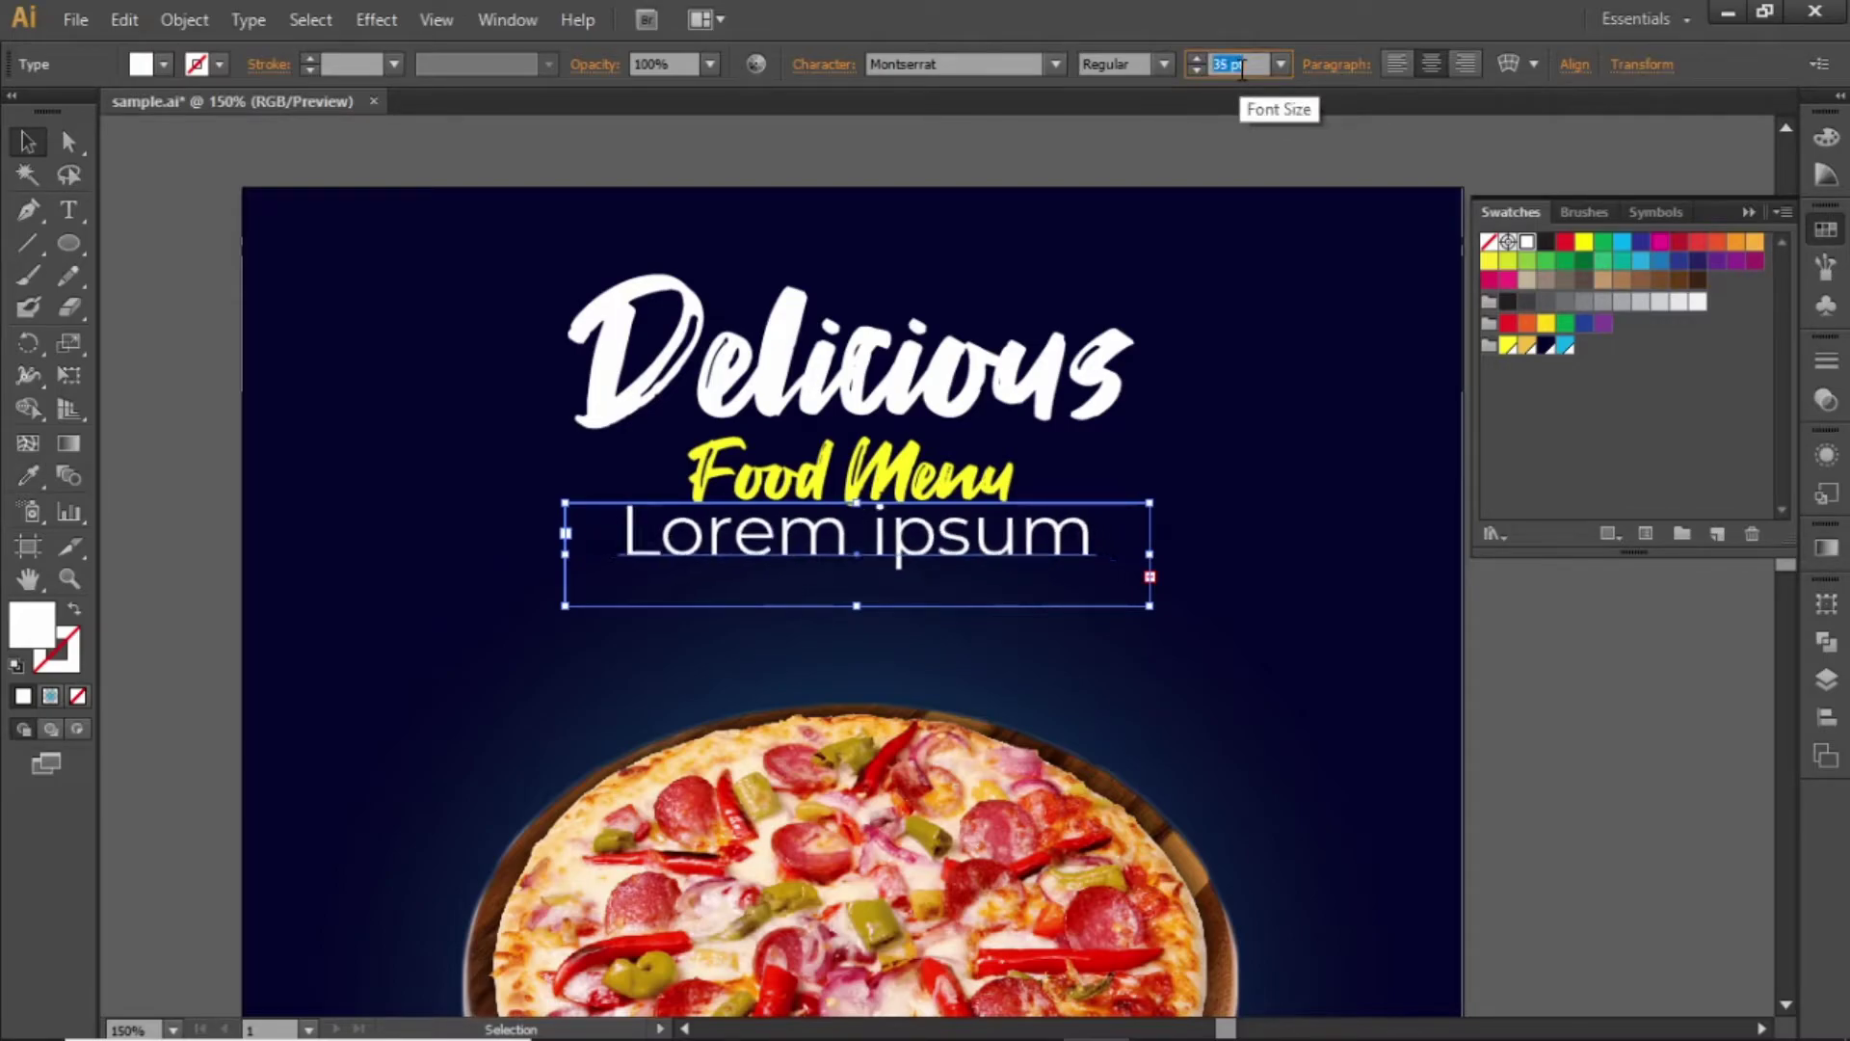
{"action": "key", "text": "Down"}
{"action": "key", "text": "Down"}
{"action": "key", "text": "Down"}
{"action": "key", "text": "Down"}
{"action": "key", "text": "Down"}
{"action": "key", "text": "Down"}
{"action": "key", "text": "Down"}
{"action": "key", "text": "Down"}
{"action": "key", "text": "Down"}
{"action": "key", "text": "Down"}
{"action": "key", "text": "Down"}
{"action": "key", "text": "Down"}
{"action": "key", "text": "Down"}
{"action": "key", "text": "Down"}
{"action": "key", "text": "Down"}
{"action": "key", "text": "Down"}
{"action": "key", "text": "Down"}
{"action": "key", "text": "Down"}
{"action": "key", "text": "Down"}
{"action": "key", "text": "Down"}
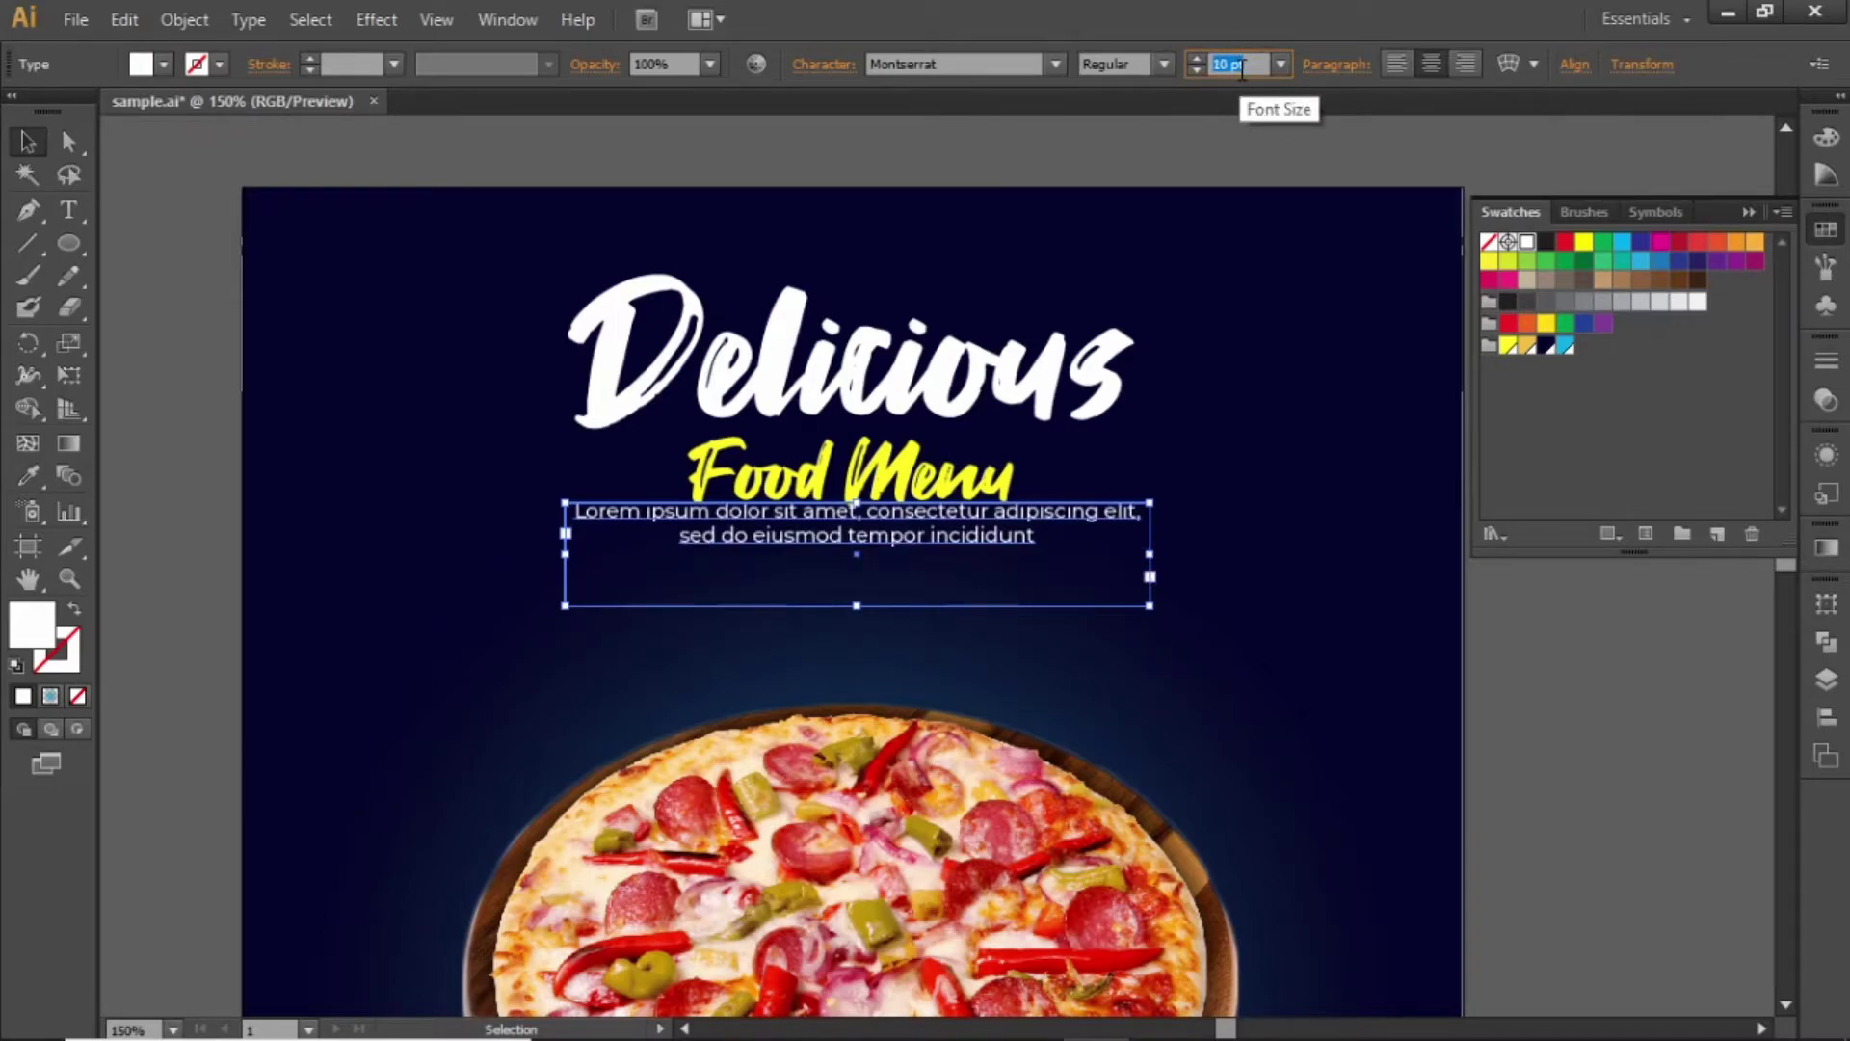
{"action": "key", "text": "Up"}
{"action": "key", "text": "Up"}
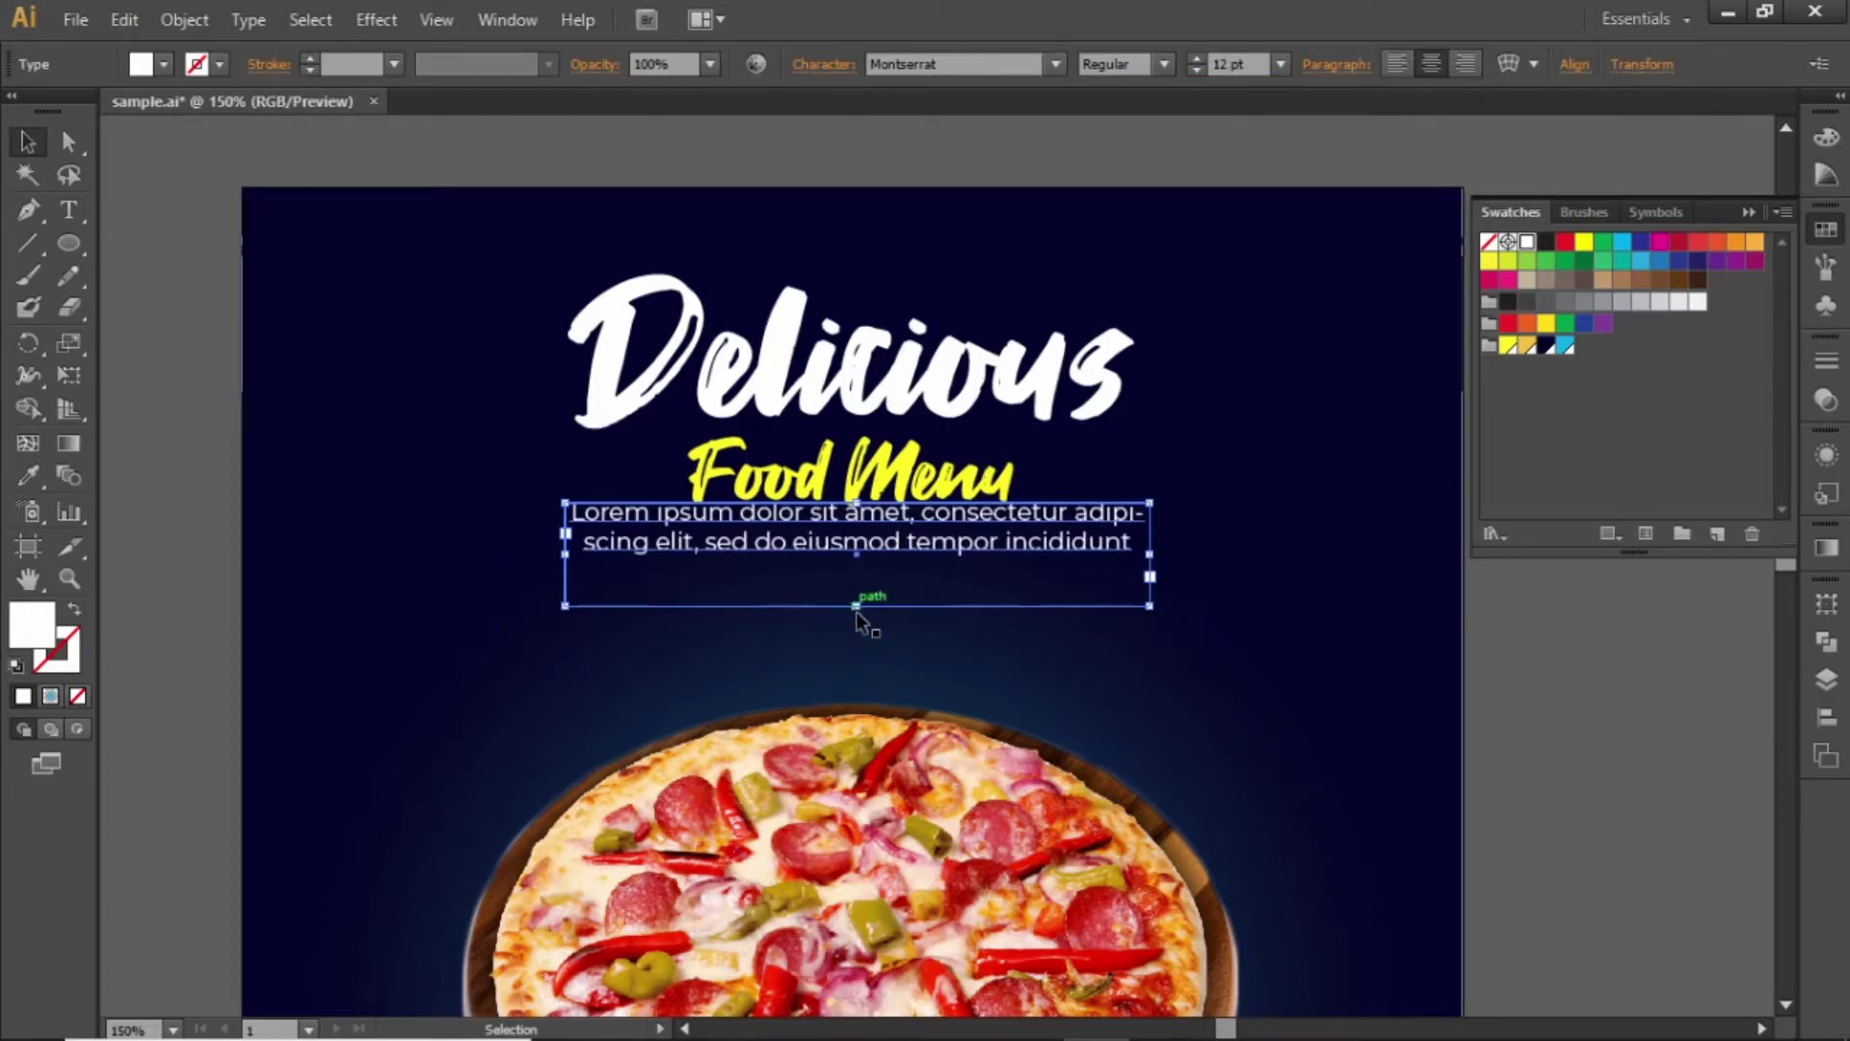
Step: Fit the frame to two lines, position it under Food Menu, and set 80% opacity
{"action": "left_click_drag", "start_coordinate": [856, 607], "coordinate": [856, 562]}
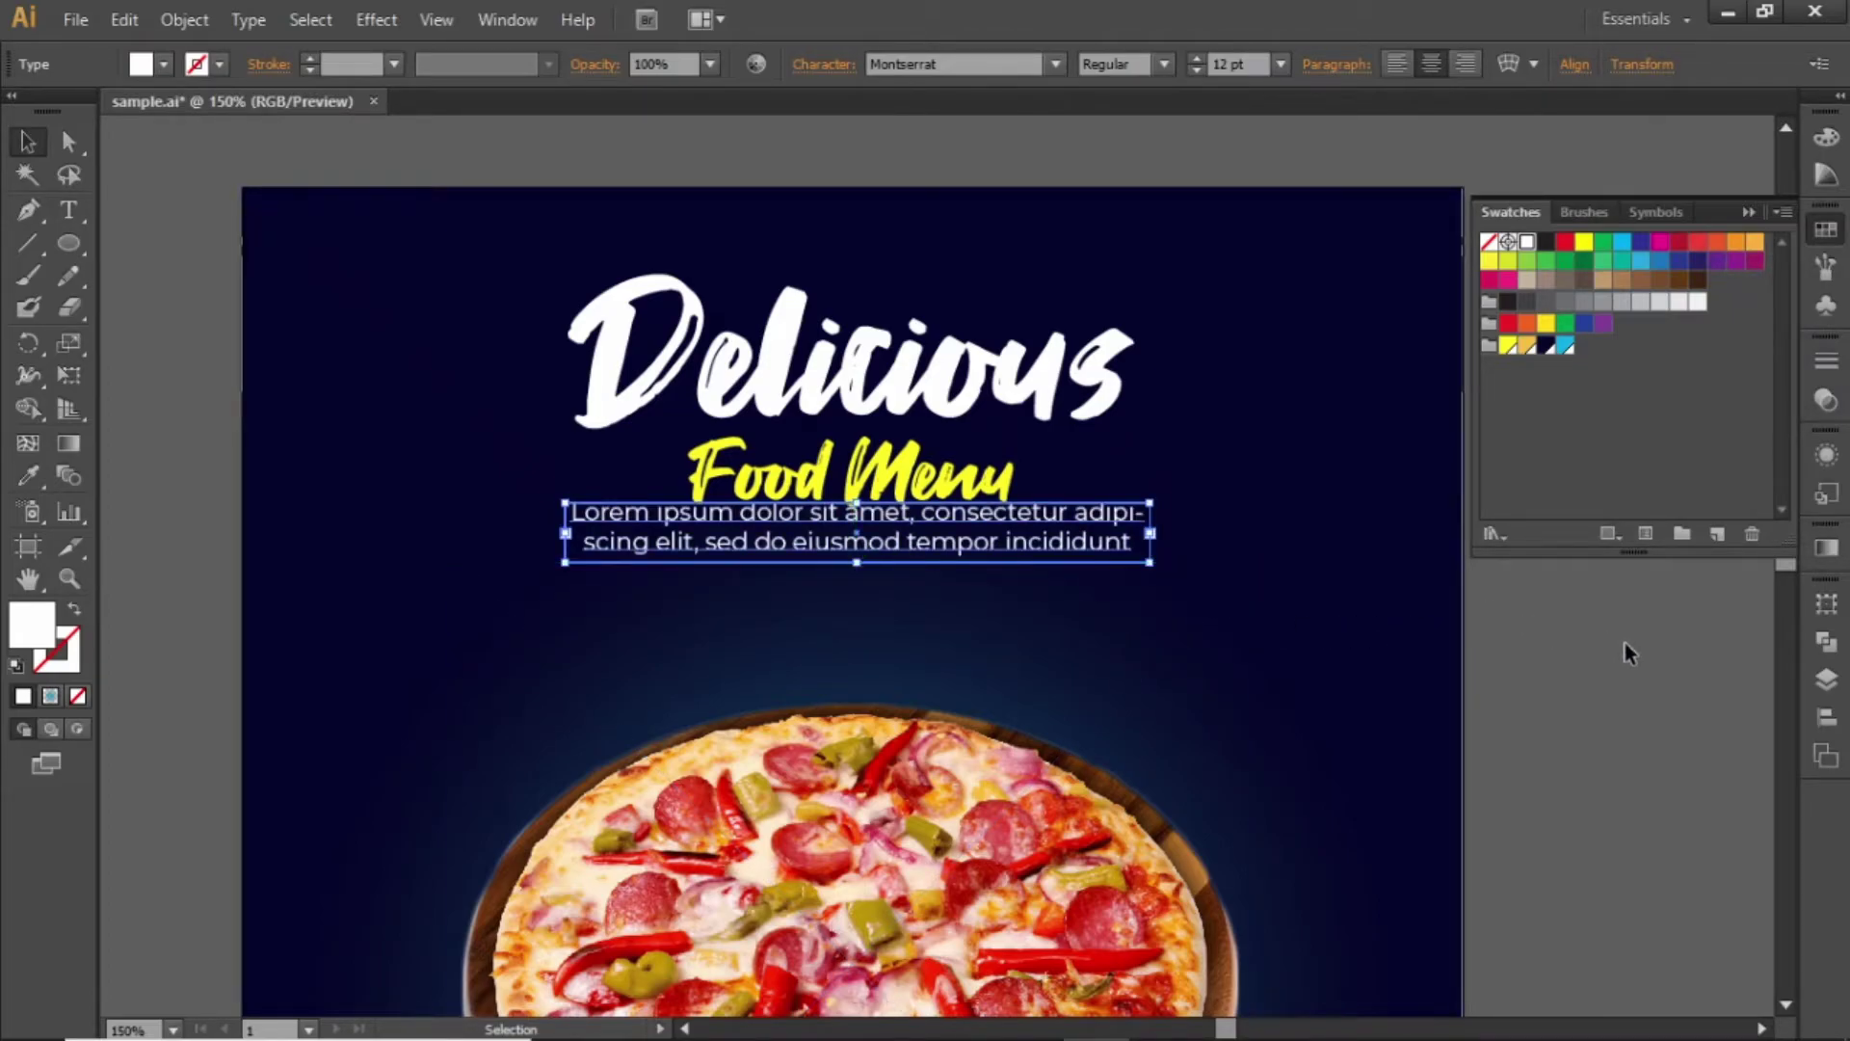
{"action": "key", "text": "shift+Down"}
{"action": "key", "text": "shift+Down"}
{"action": "key", "text": "shift+Down"}
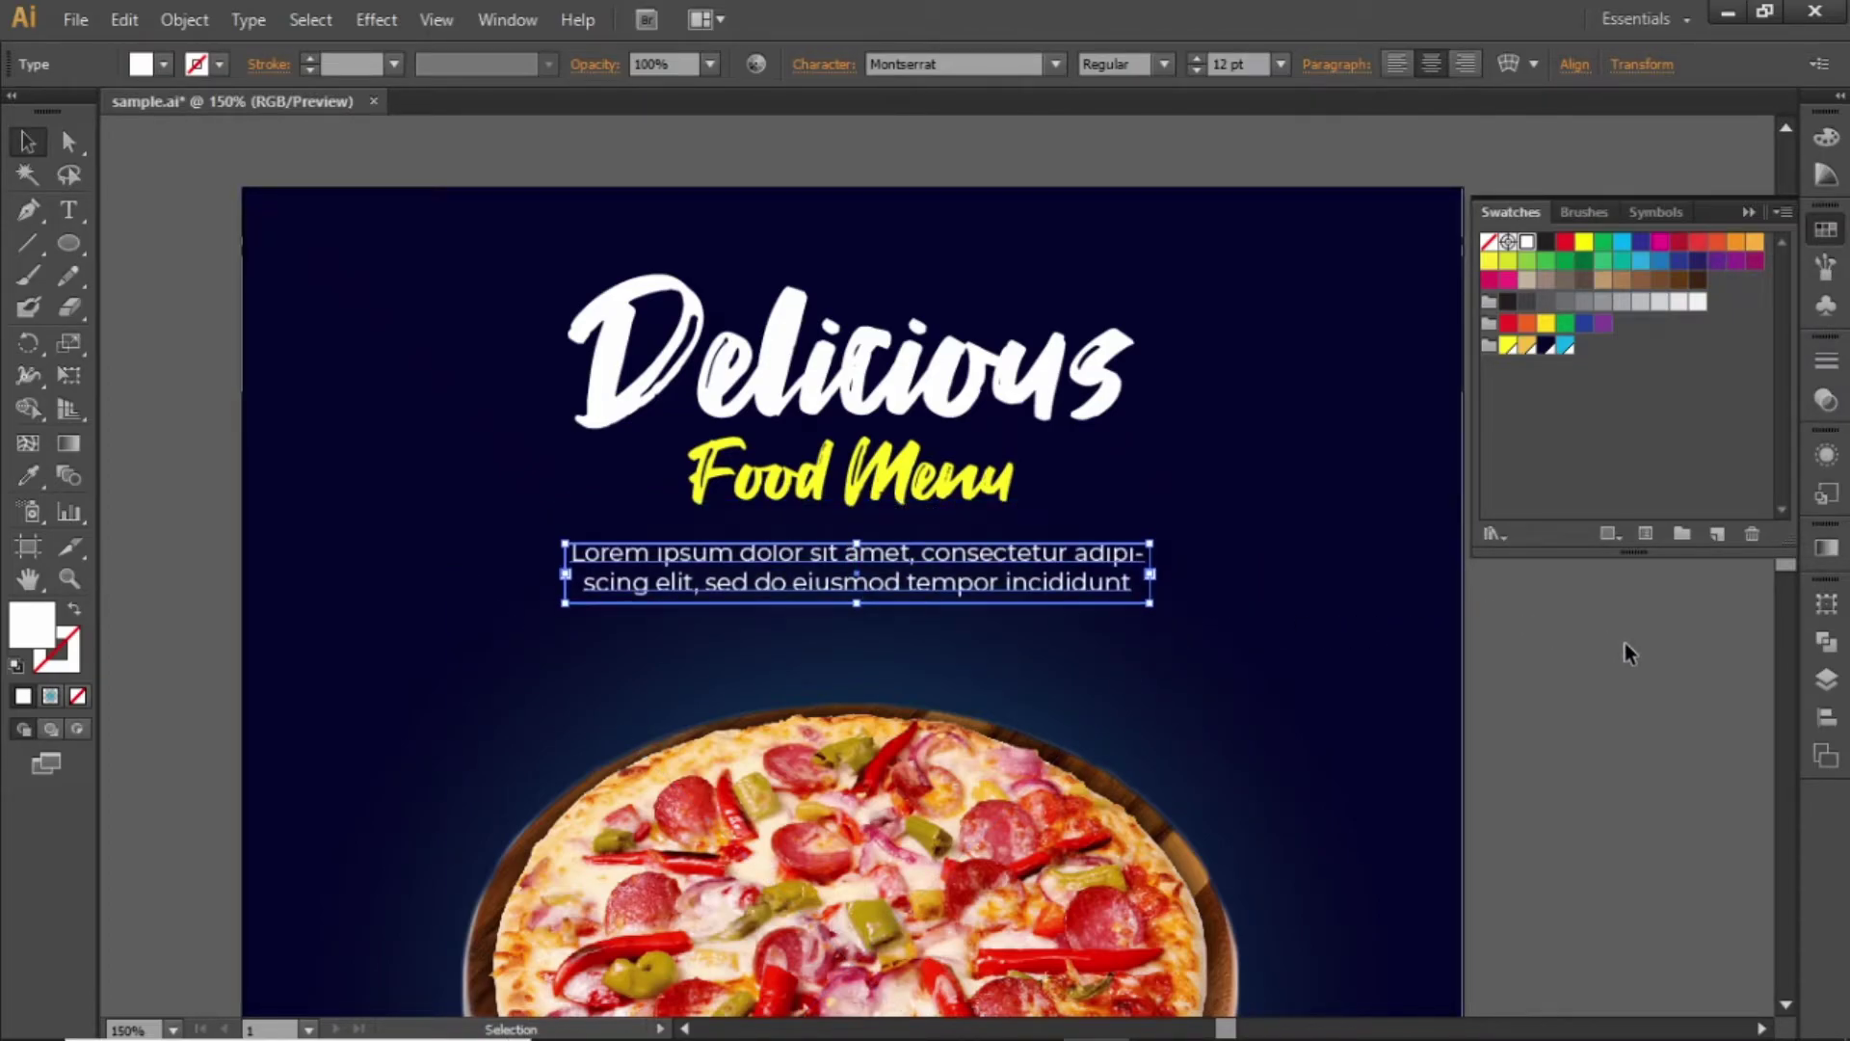
{"action": "key", "text": "Up"}
{"action": "key", "text": "Up"}
{"action": "key", "text": "Up"}
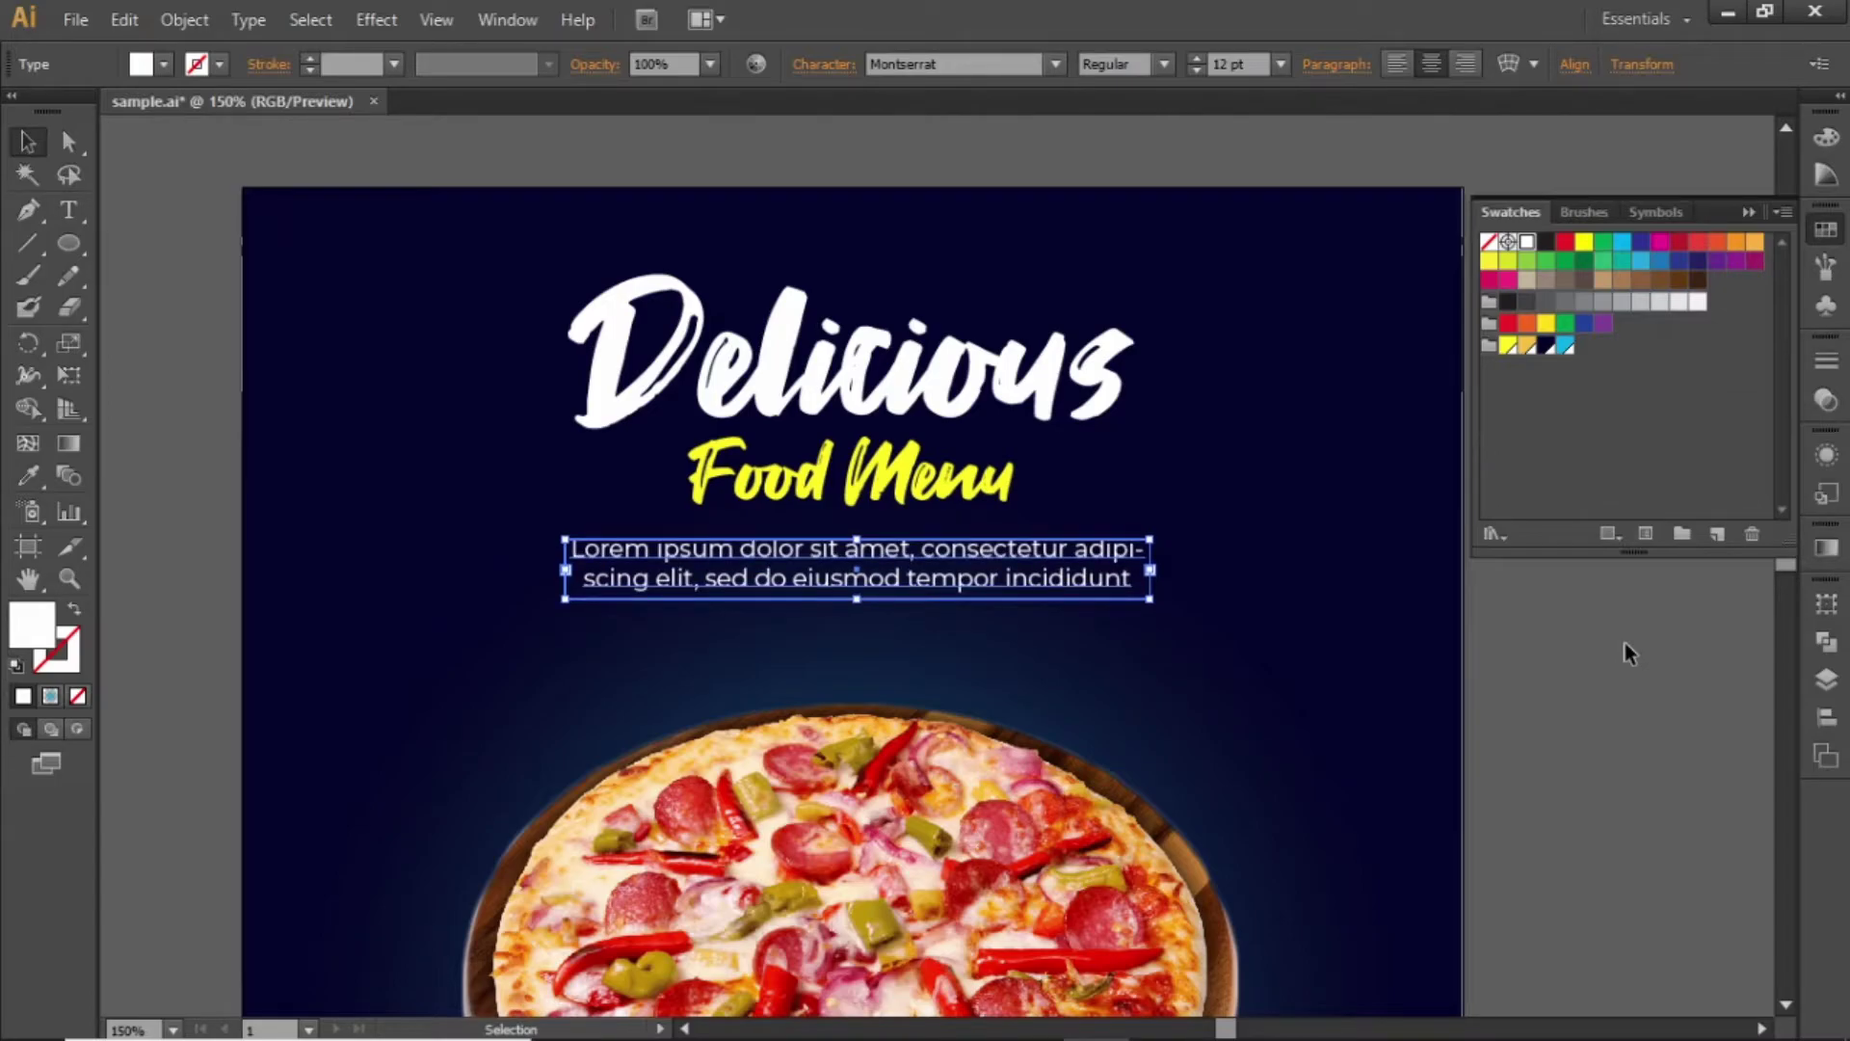
{"action": "left_click", "coordinate": [709, 64]}
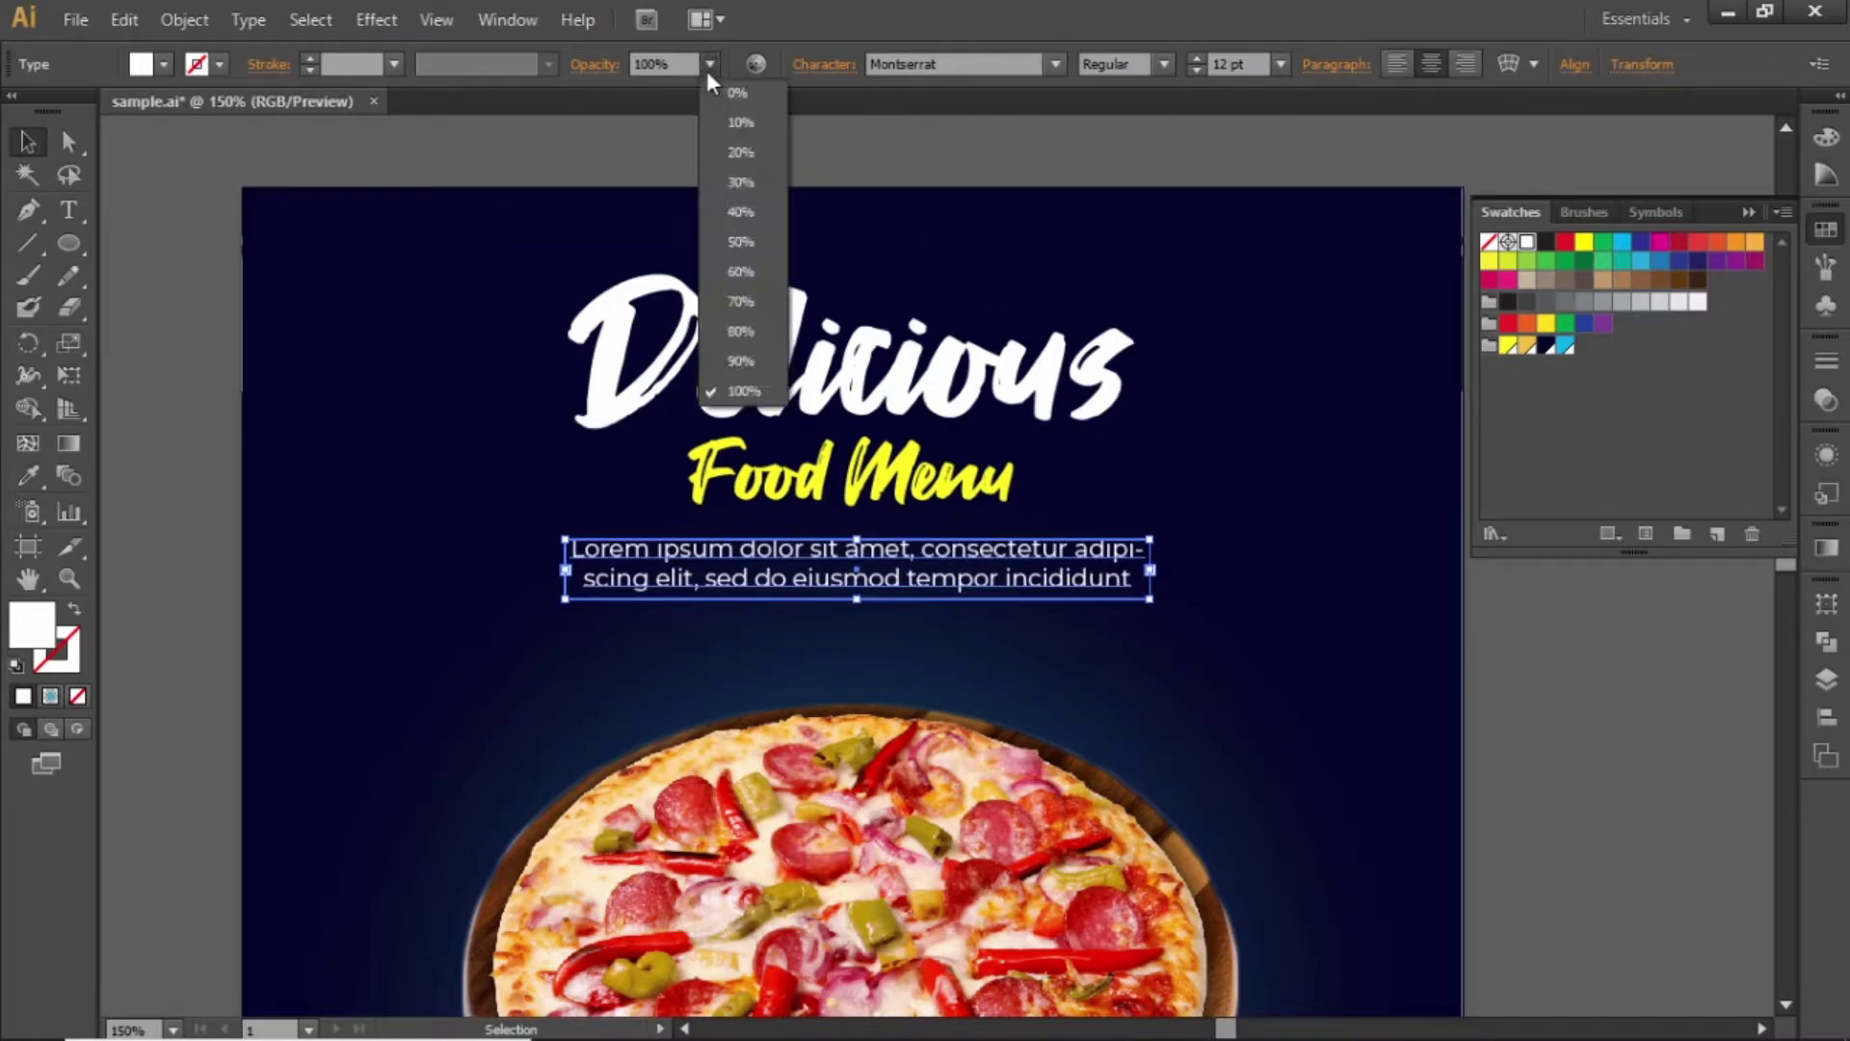
{"action": "left_click", "coordinate": [738, 330]}
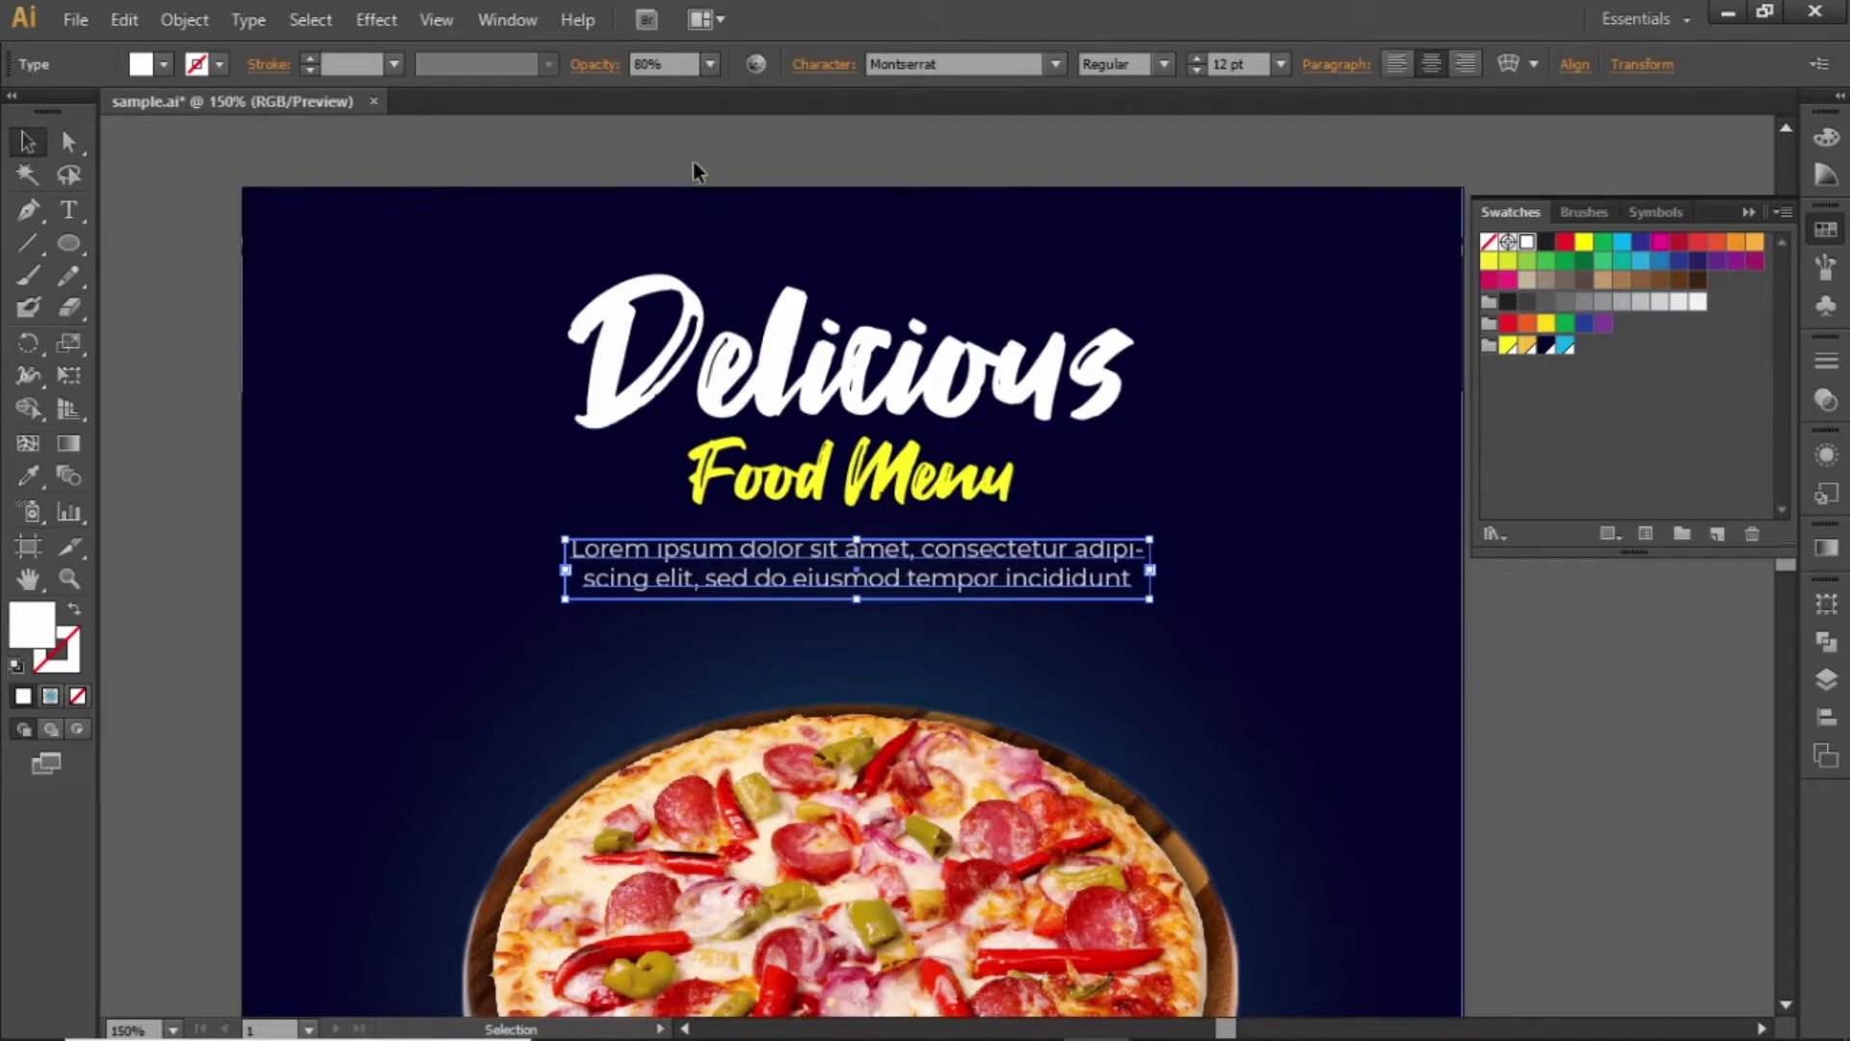
{"action": "left_click", "coordinate": [724, 176]}
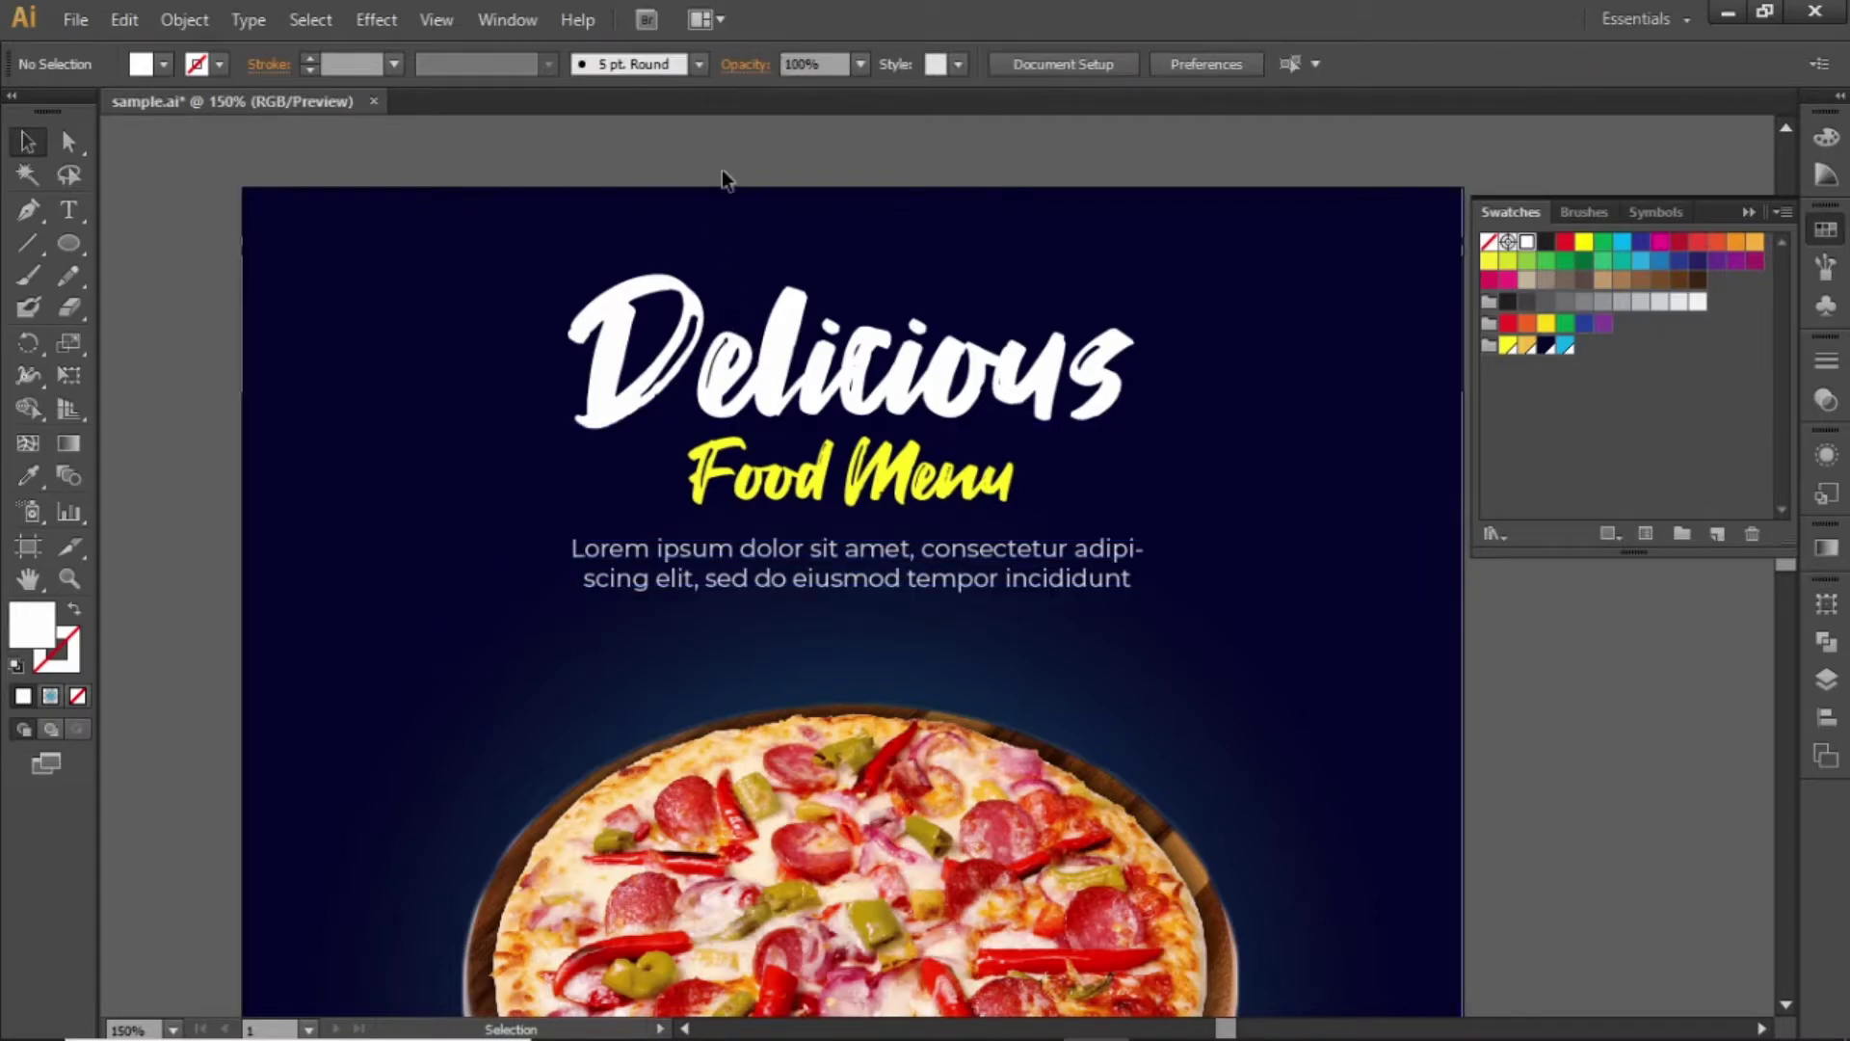
{"action": "left_click", "coordinate": [999, 592]}
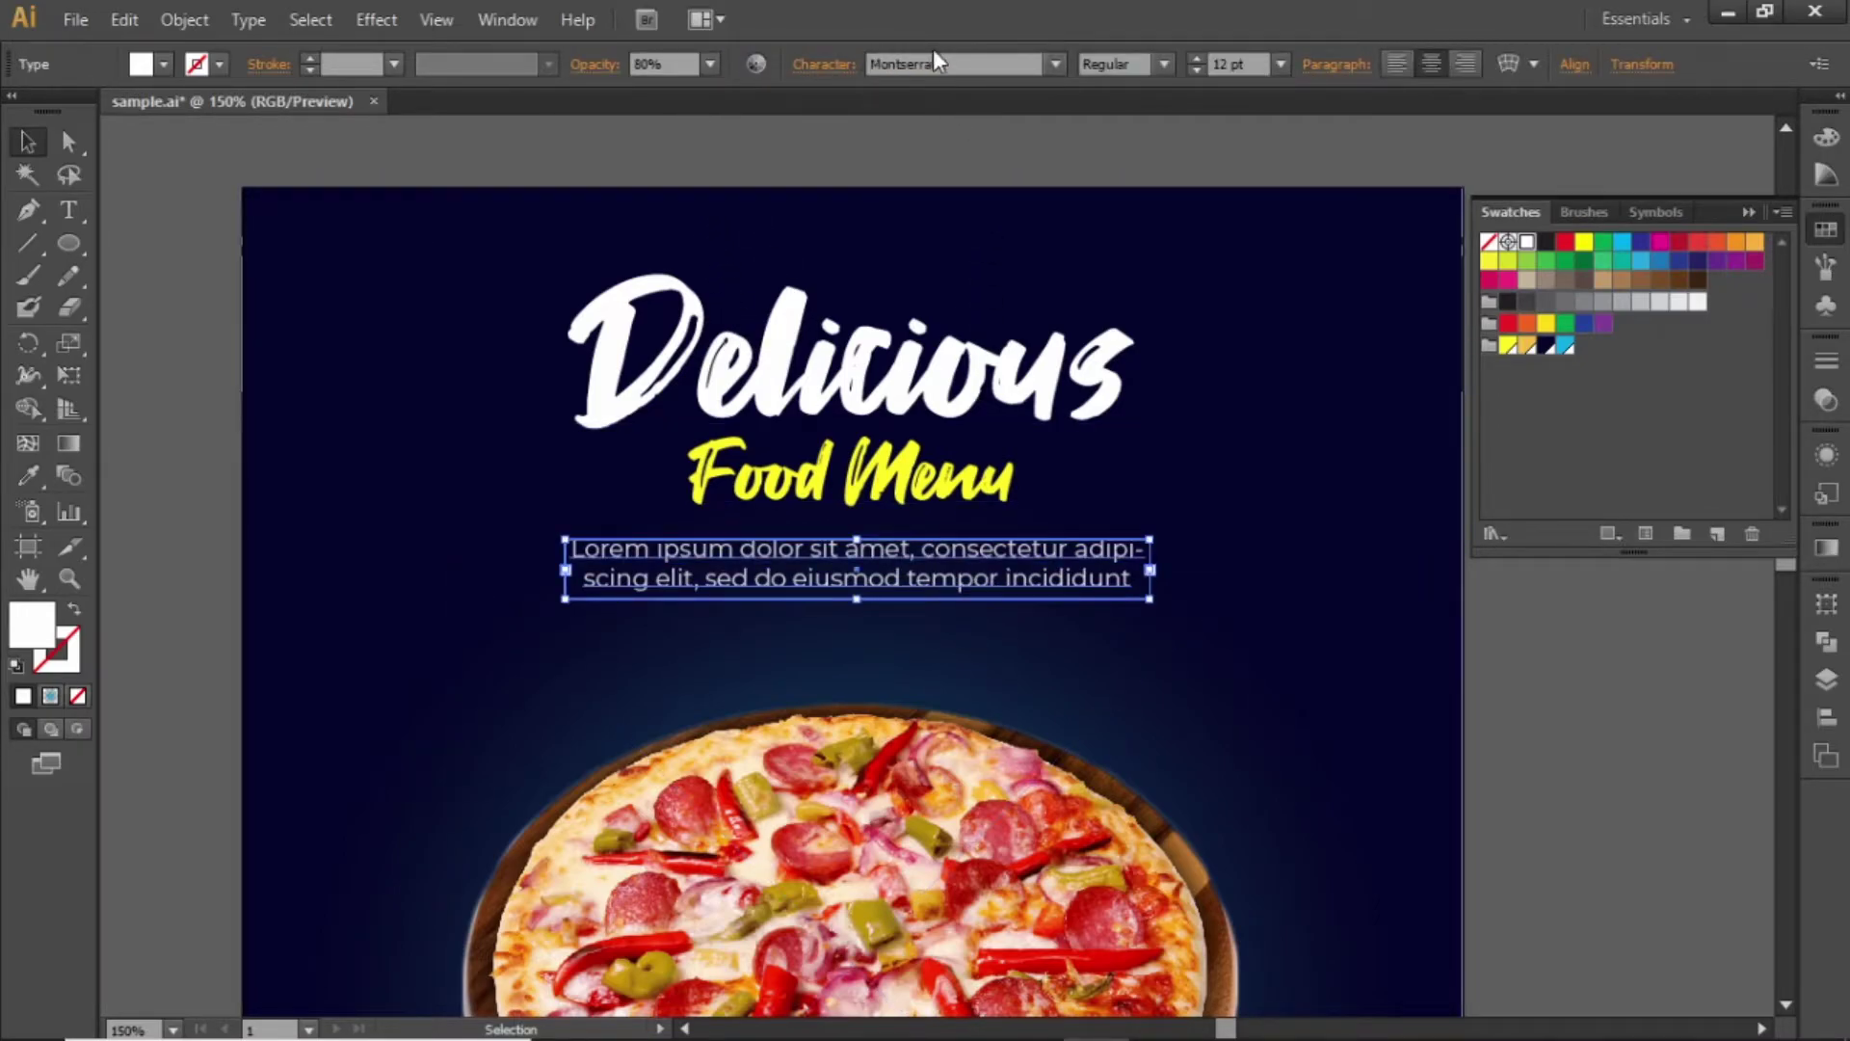
{"action": "left_click", "coordinate": [978, 163]}
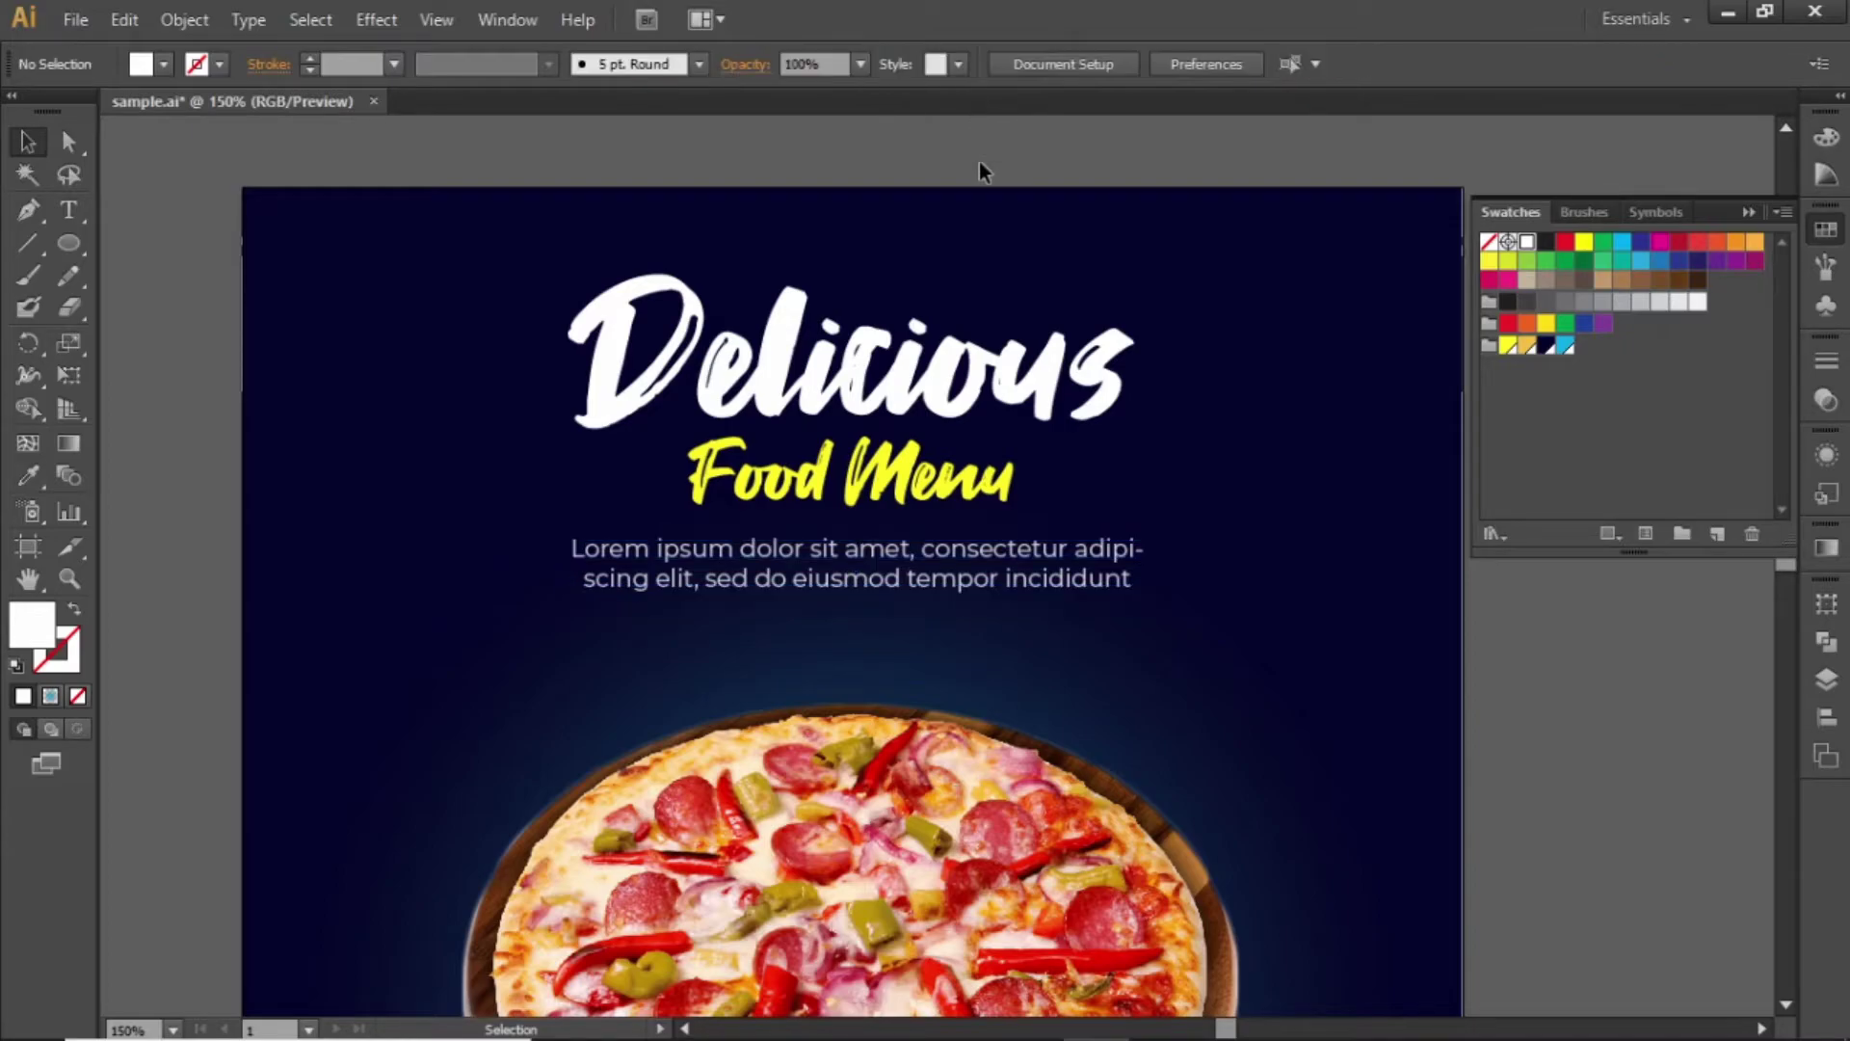
{"action": "key", "text": "space"}
Step: Type a two-line 'LOGO' / 'HERE' label beside the artboard
{"action": "left_click_drag", "start_coordinate": [855, 219], "coordinate": [1044, 388]}
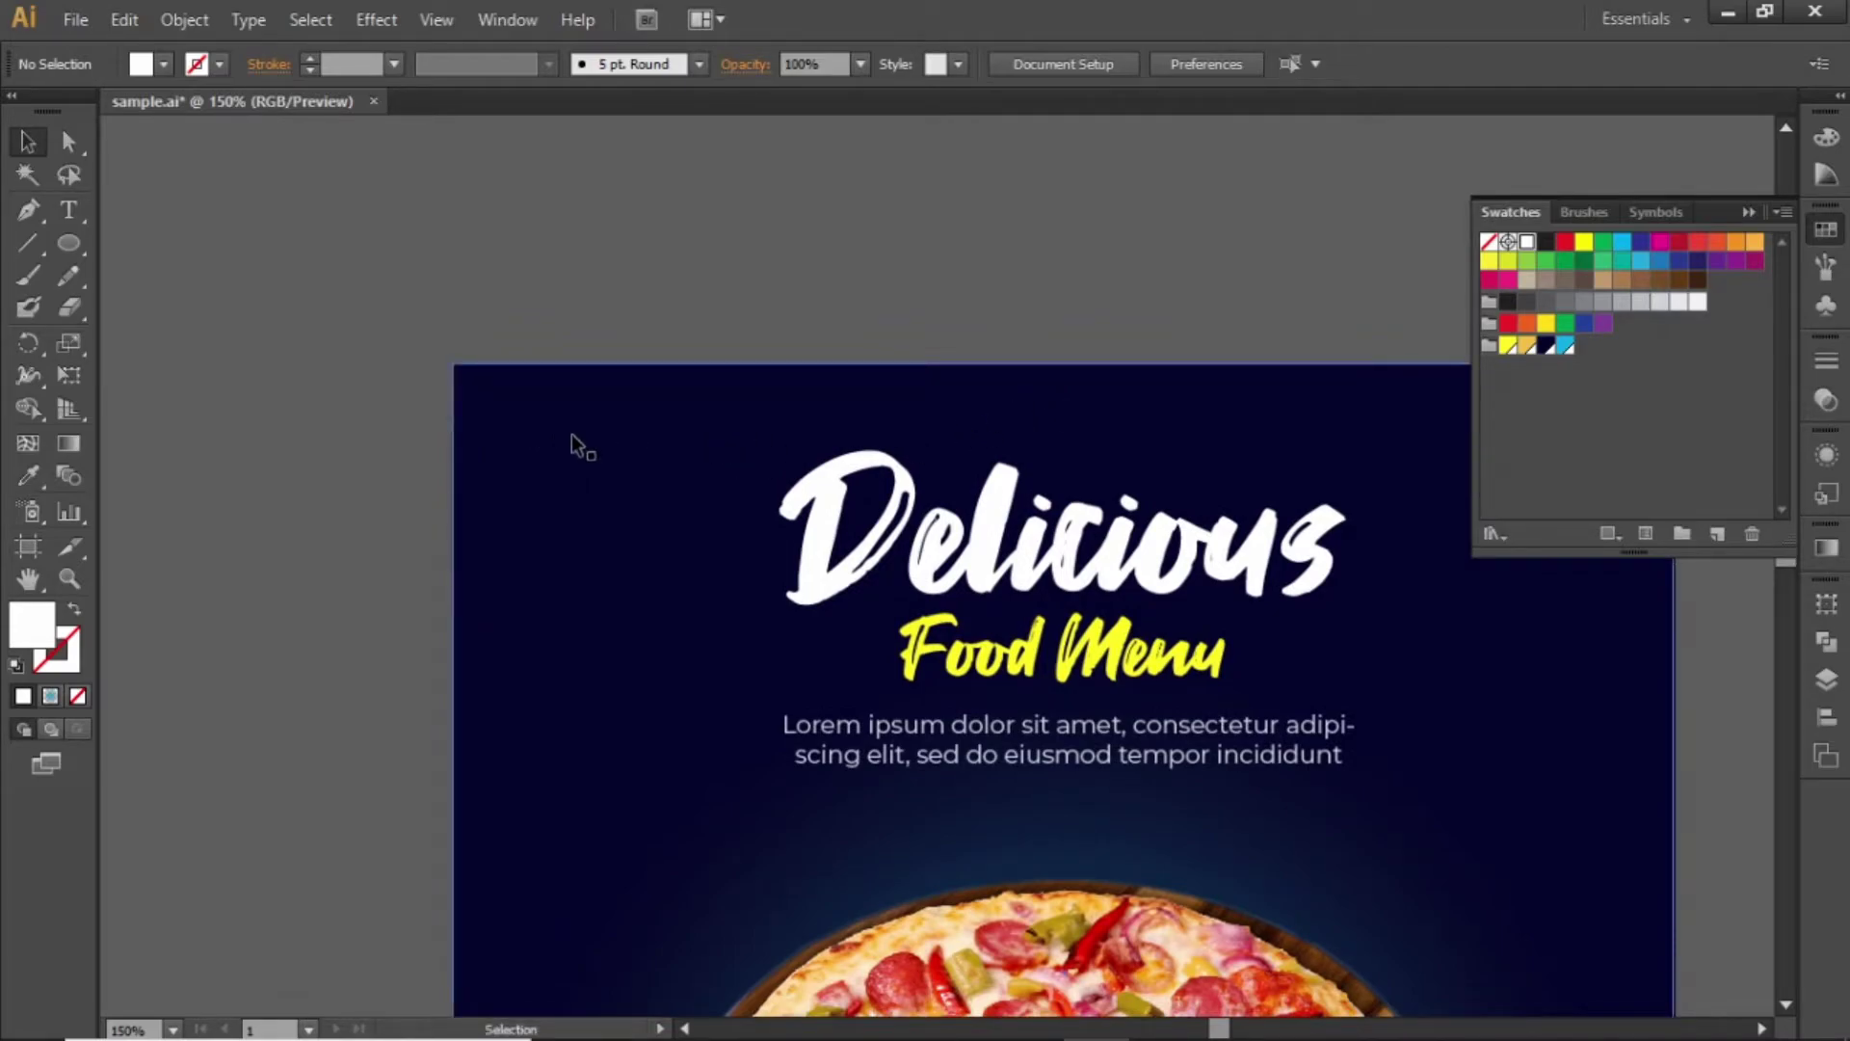
{"action": "left_click", "coordinate": [69, 210]}
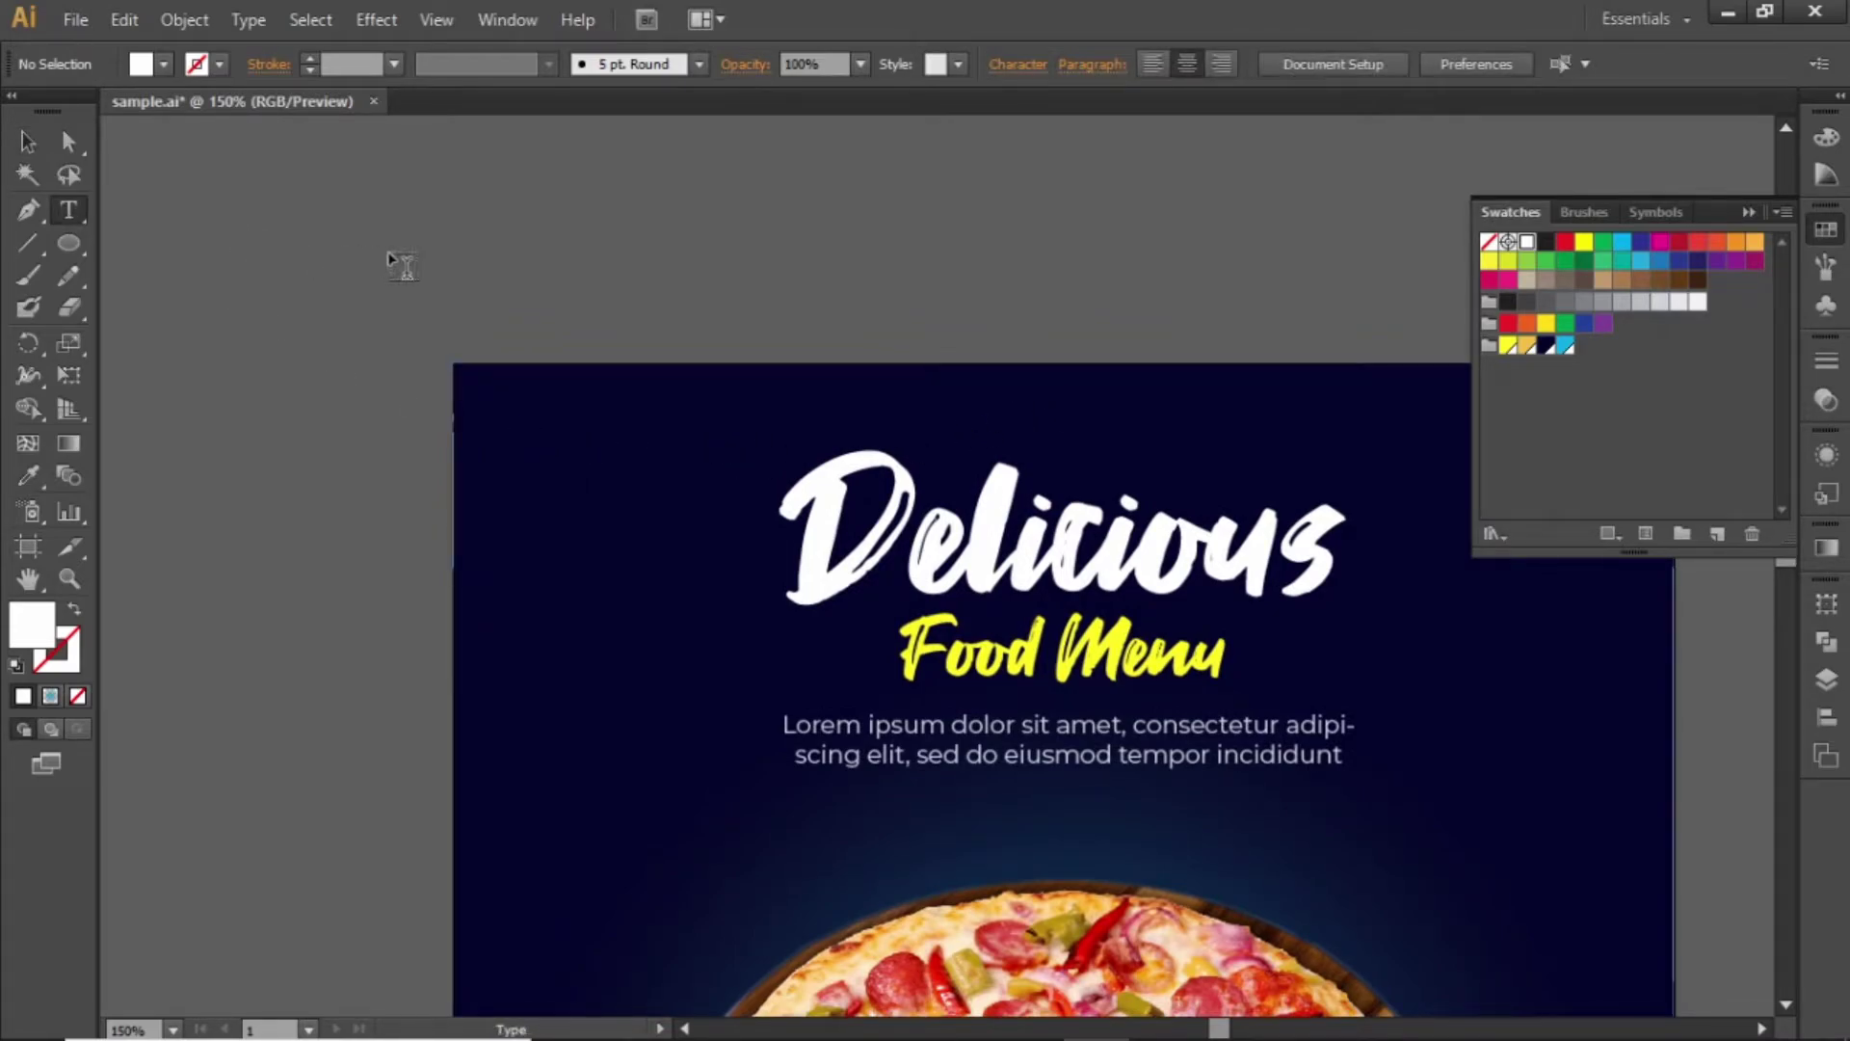
{"action": "left_click", "coordinate": [392, 255]}
{"action": "type", "text": "LOGO"}
{"action": "key", "text": "Return"}
{"action": "type", "text": "HERE"}
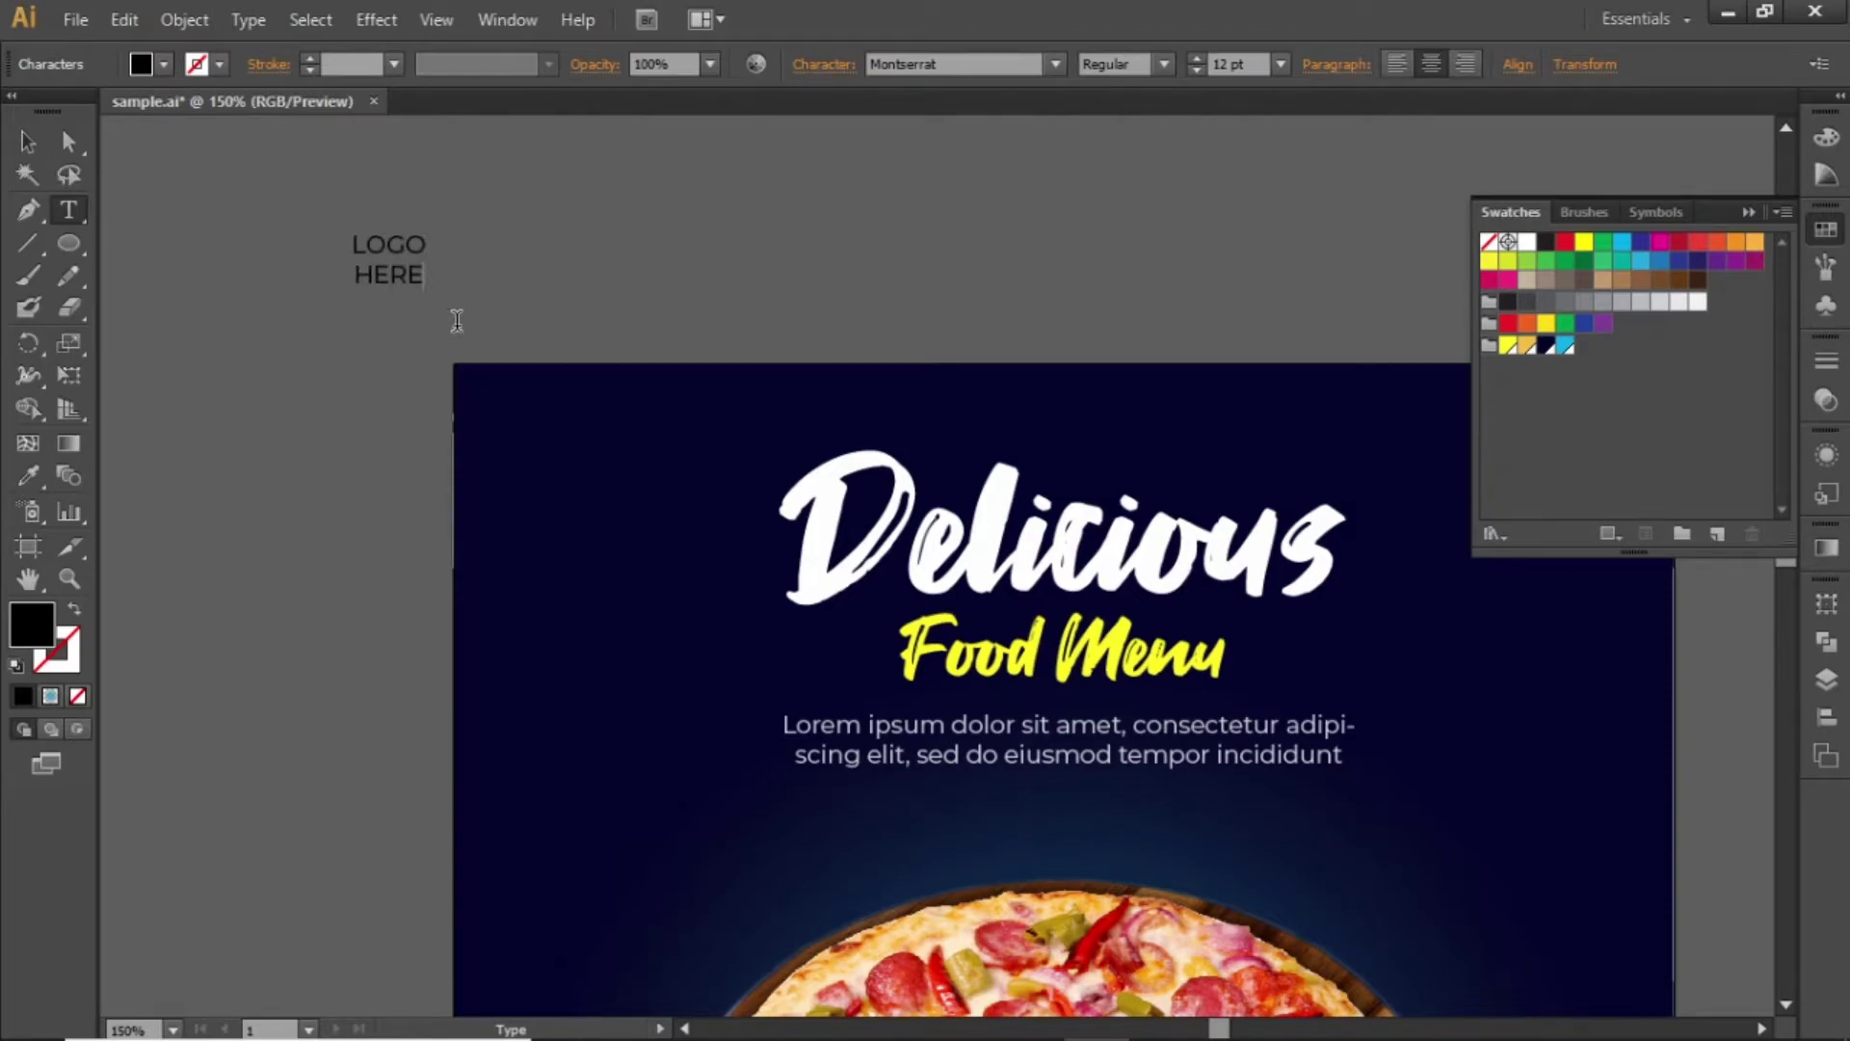
{"action": "key", "text": "Escape"}
Step: Make LOGO HERE bold and white and move it into the poster's top-left corner
{"action": "left_click", "coordinate": [1165, 68]}
{"action": "left_click", "coordinate": [1154, 116]}
{"action": "left_click", "coordinate": [1527, 242]}
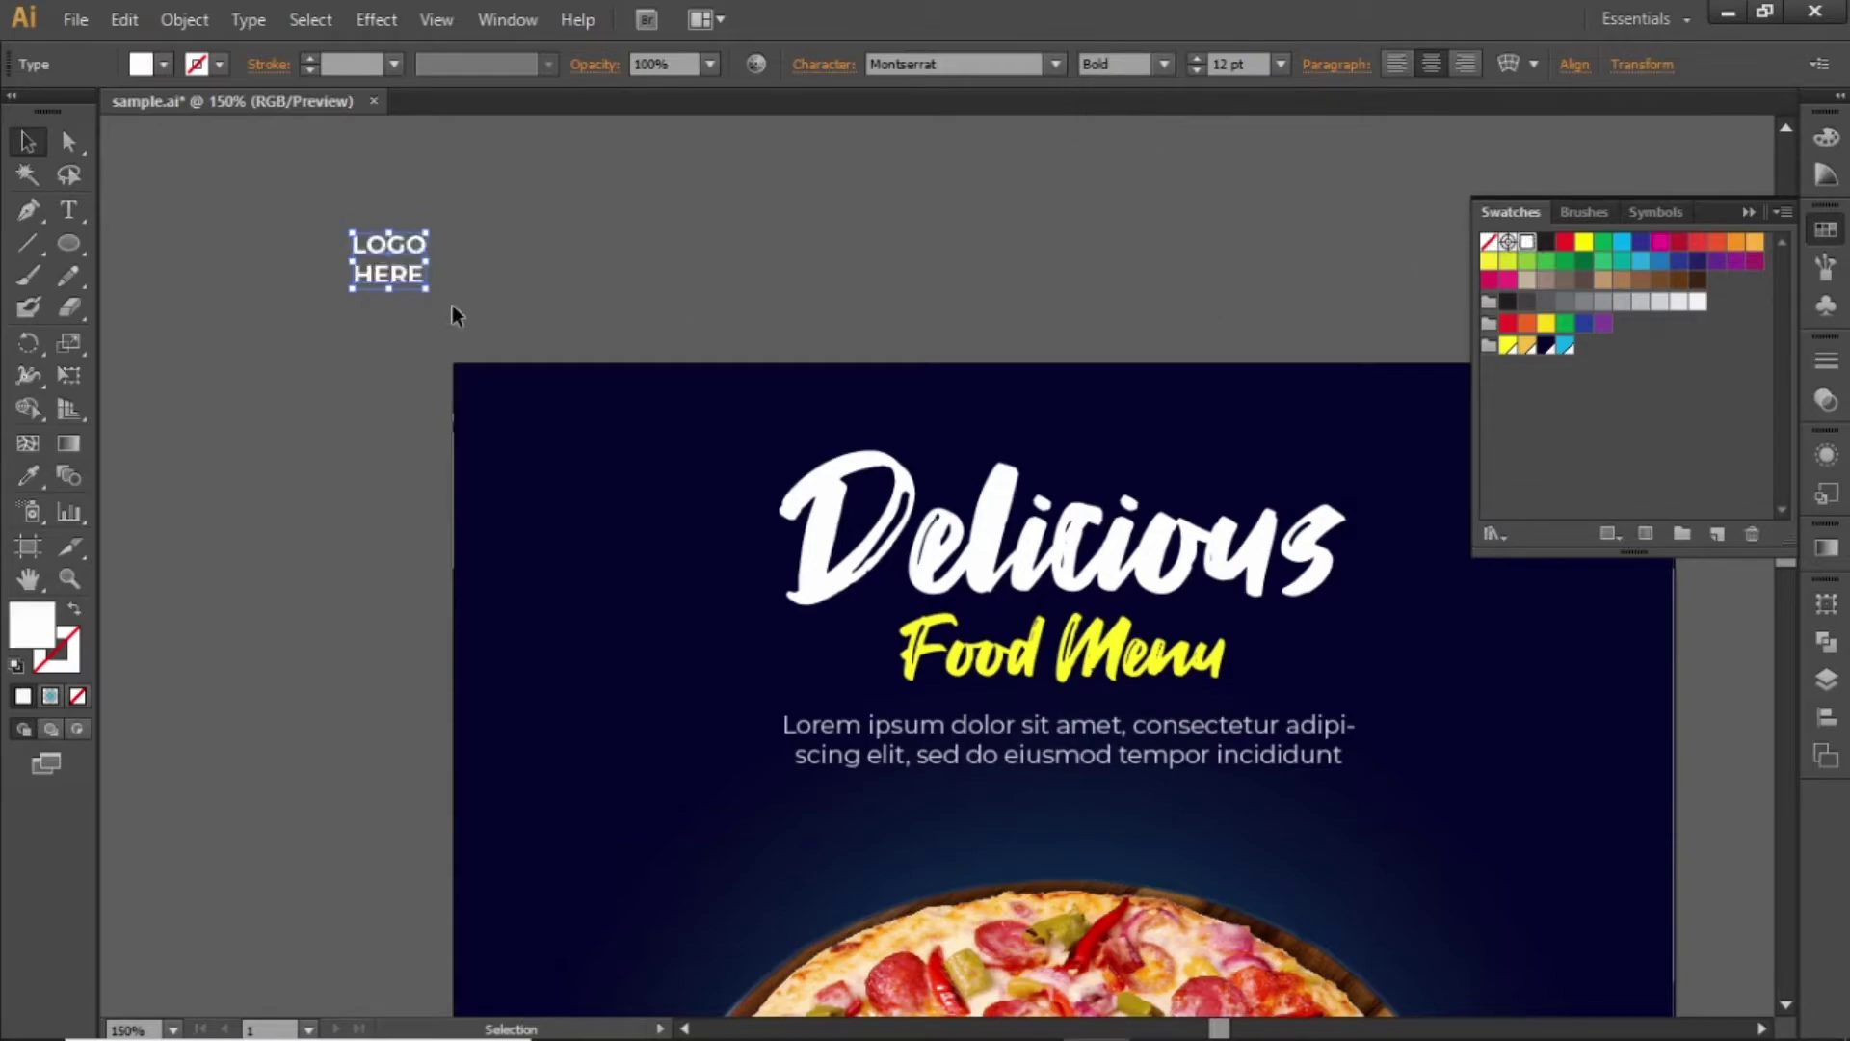
{"action": "left_click_drag", "start_coordinate": [408, 270], "coordinate": [554, 446]}
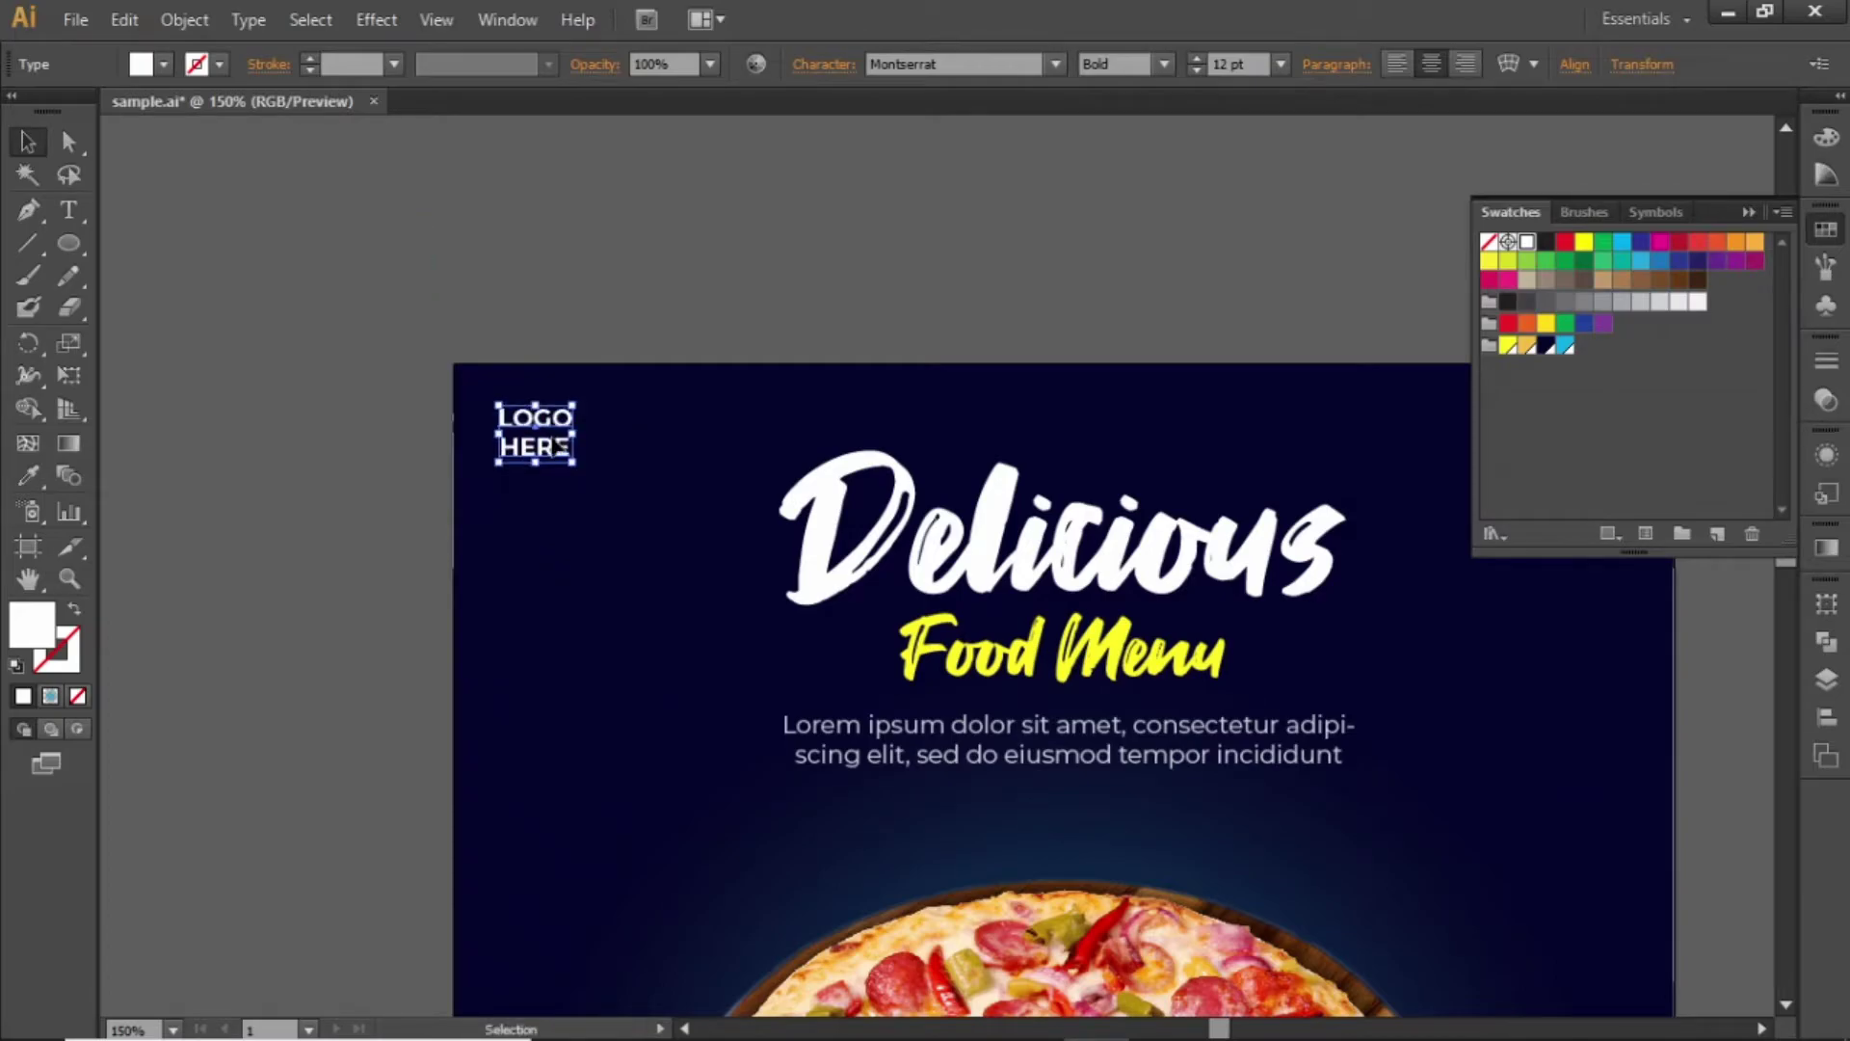
{"action": "left_click", "coordinate": [663, 230]}
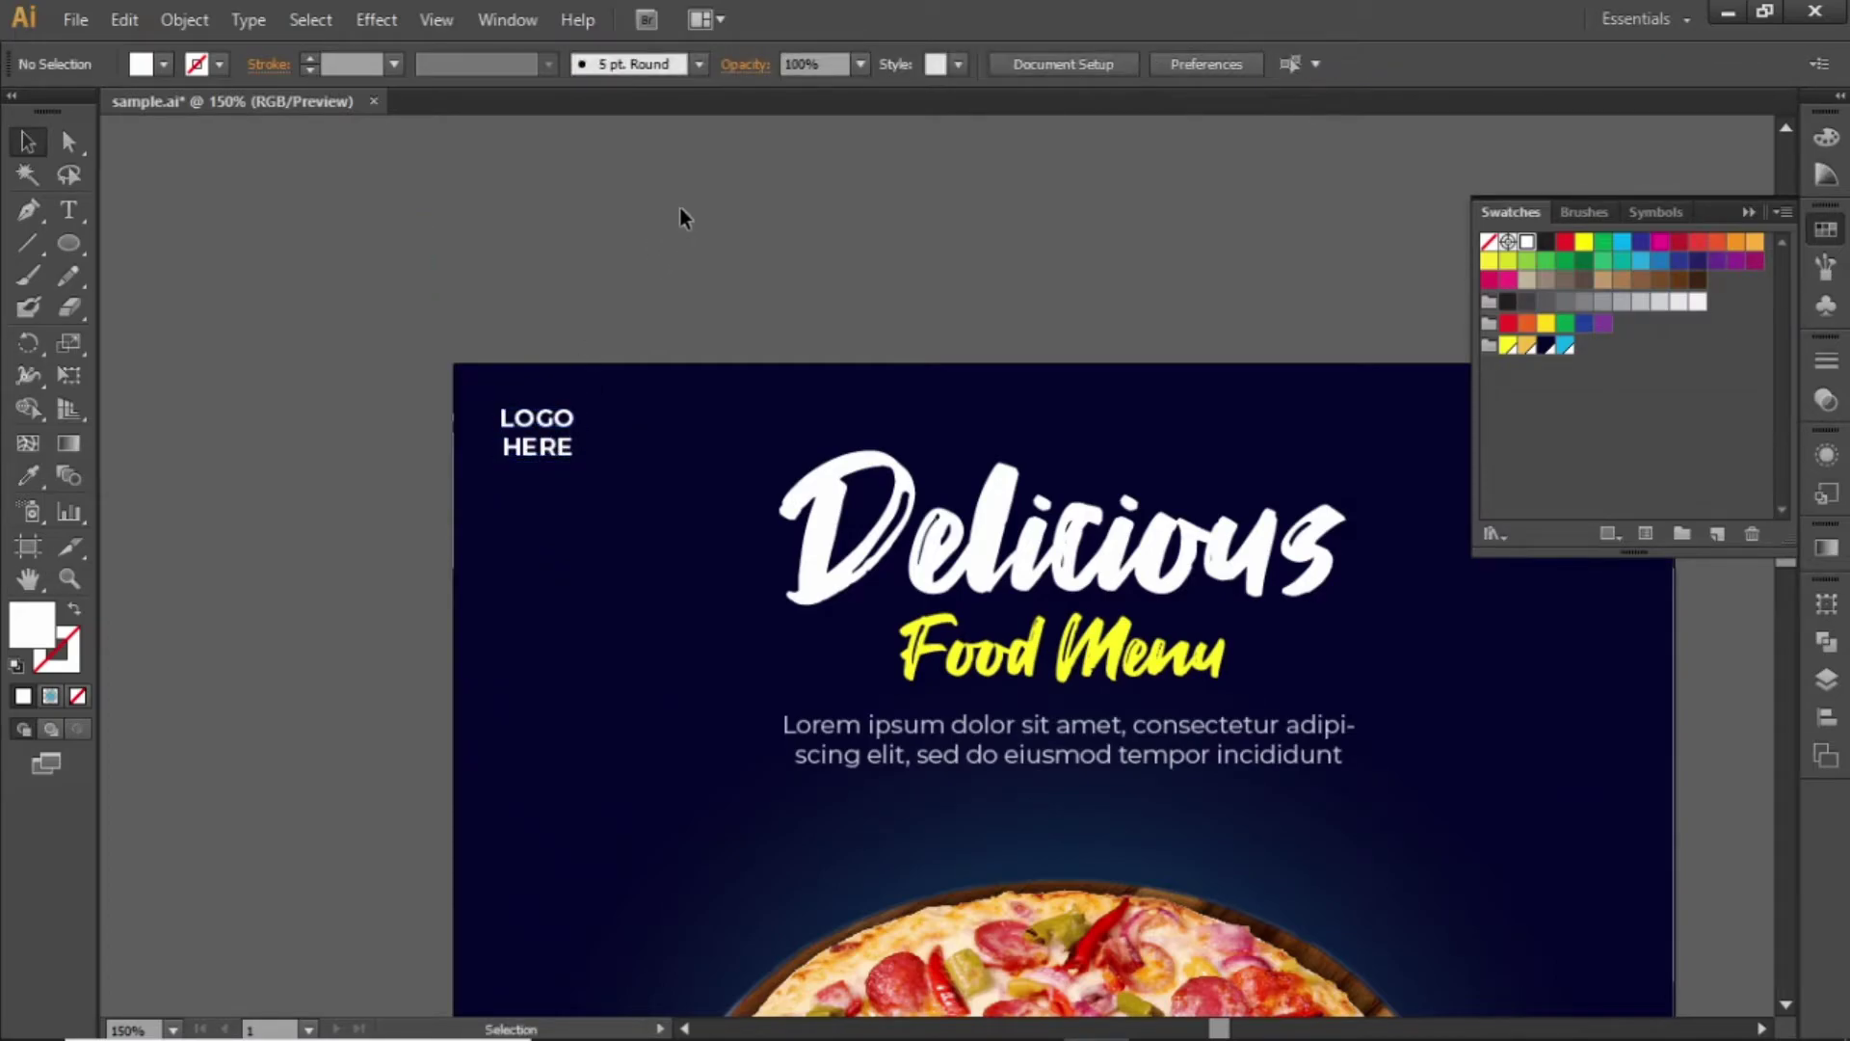
{"action": "key", "text": "ctrl+0"}
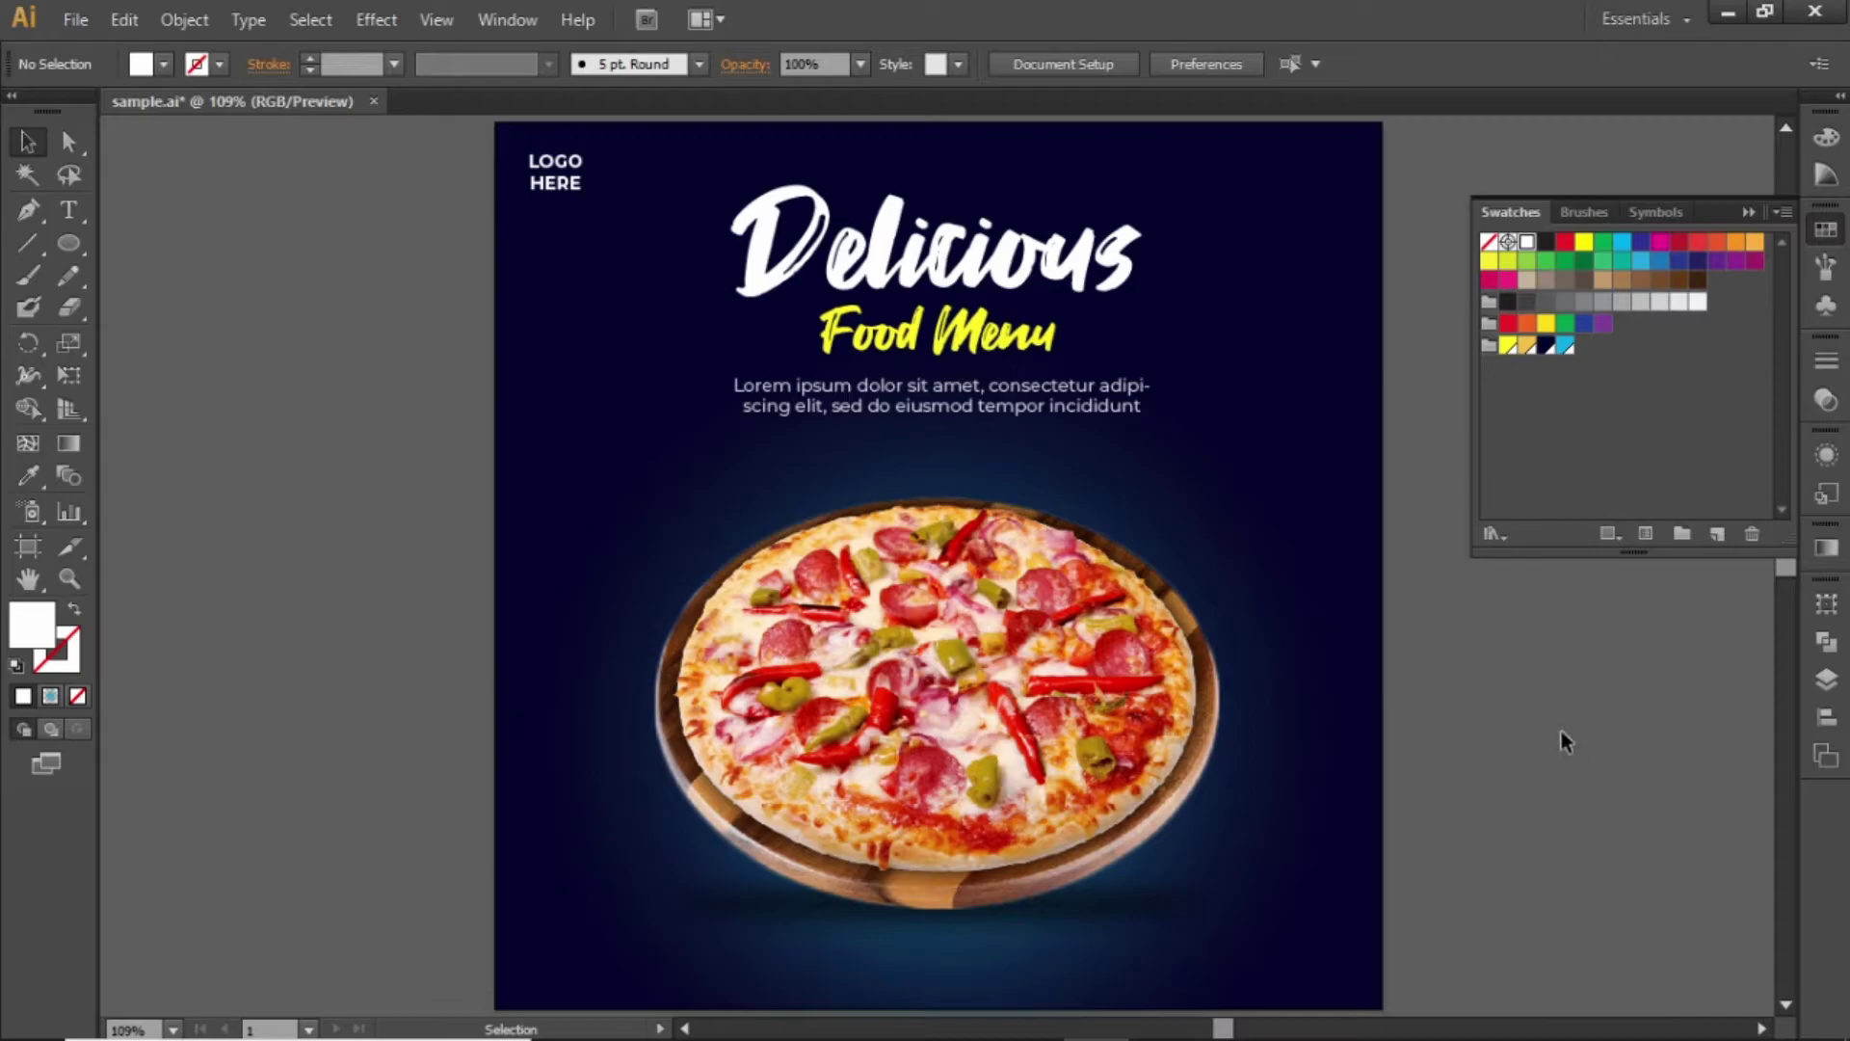
Step: Copy LOGO HERE to the right of the pizza and retype it as 'FREE HOME DELIVERY'
{"action": "left_click_drag", "start_coordinate": [1561, 743], "coordinate": [1421, 785]}
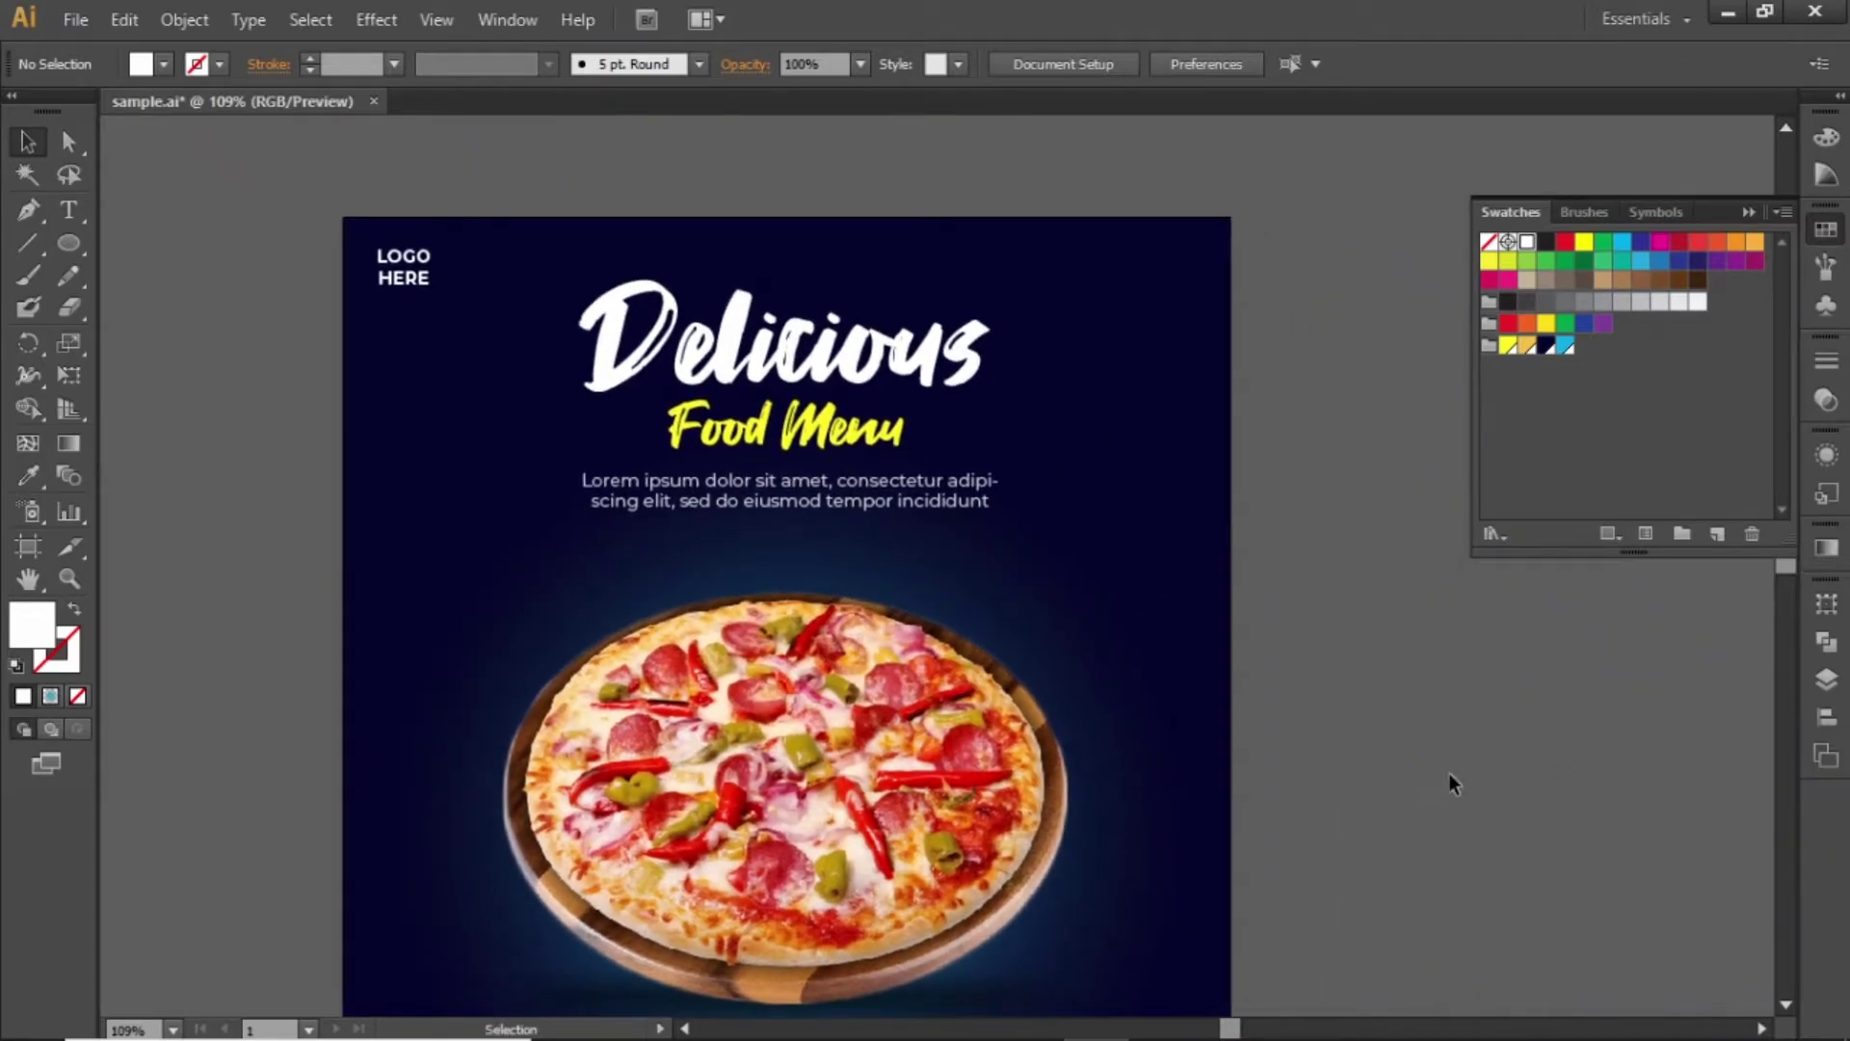
{"action": "left_click", "coordinate": [421, 279]}
{"action": "left_click_drag", "start_coordinate": [422, 281], "coordinate": [1096, 629]}
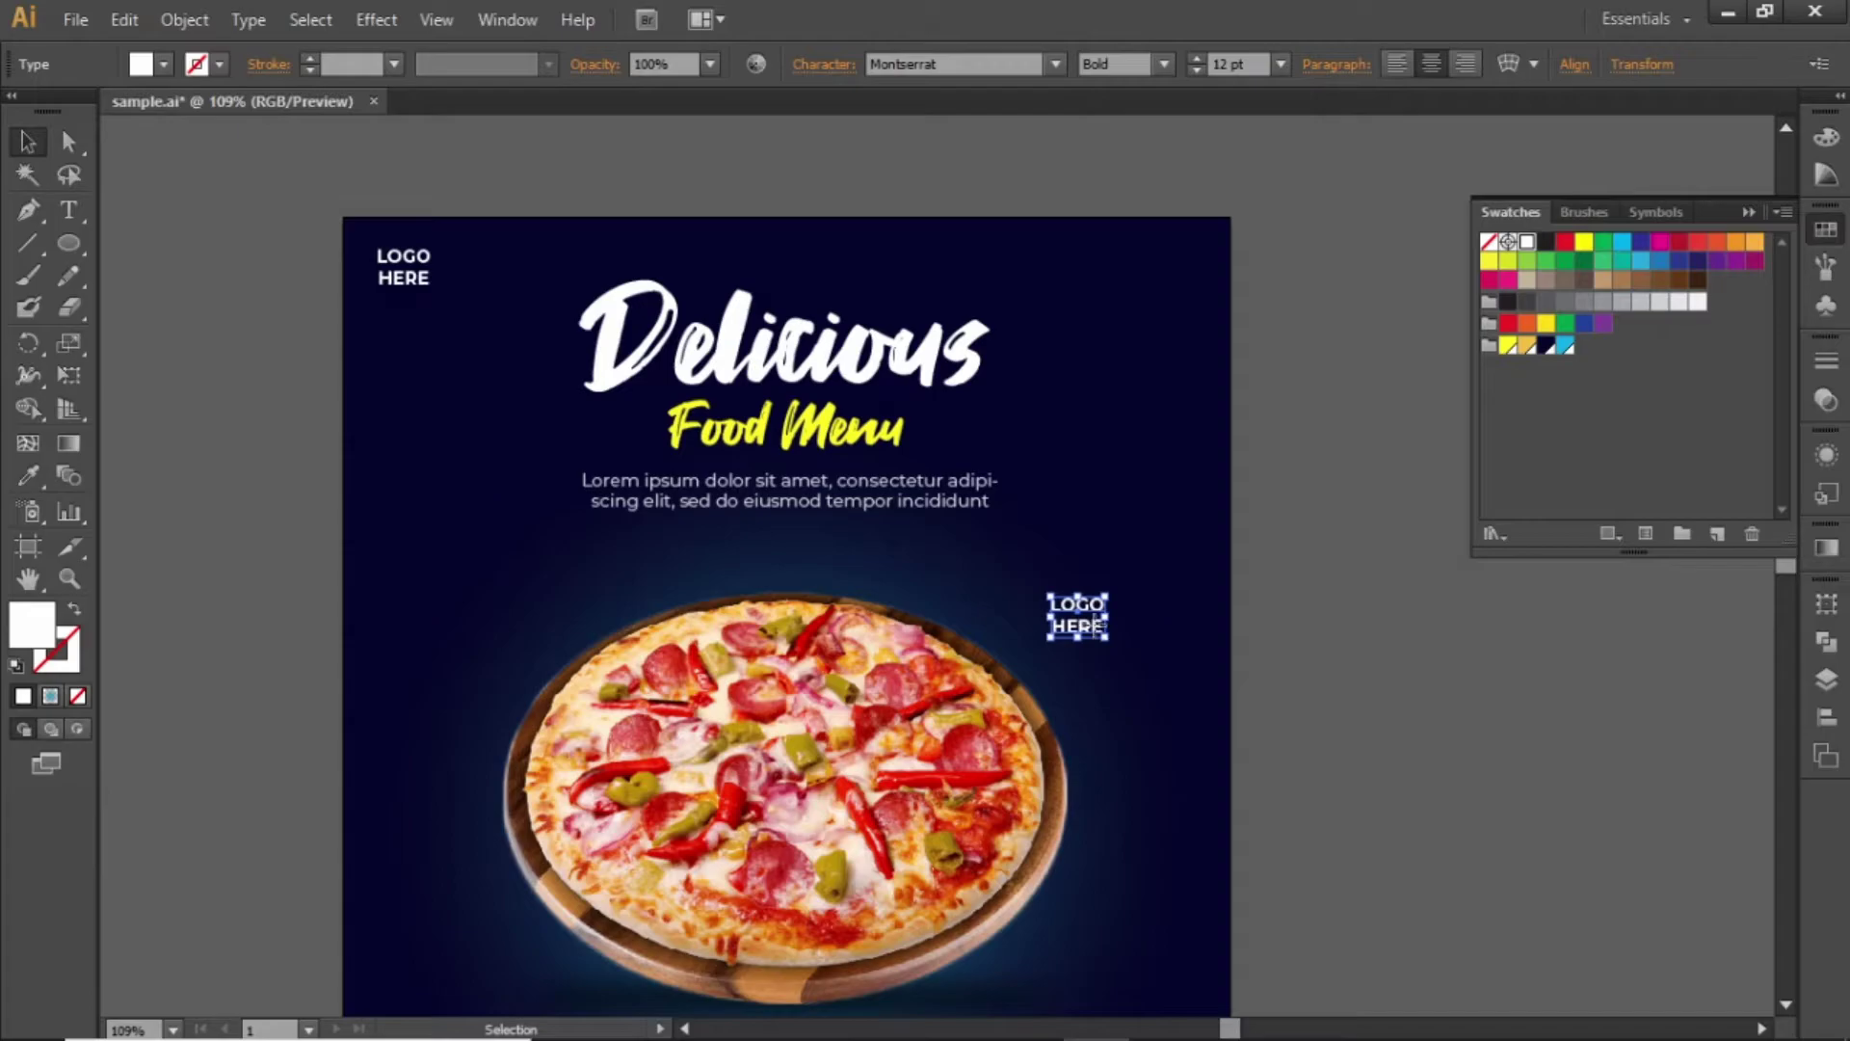
{"action": "double_click", "coordinate": [1101, 628]}
{"action": "key", "text": "ctrl+a"}
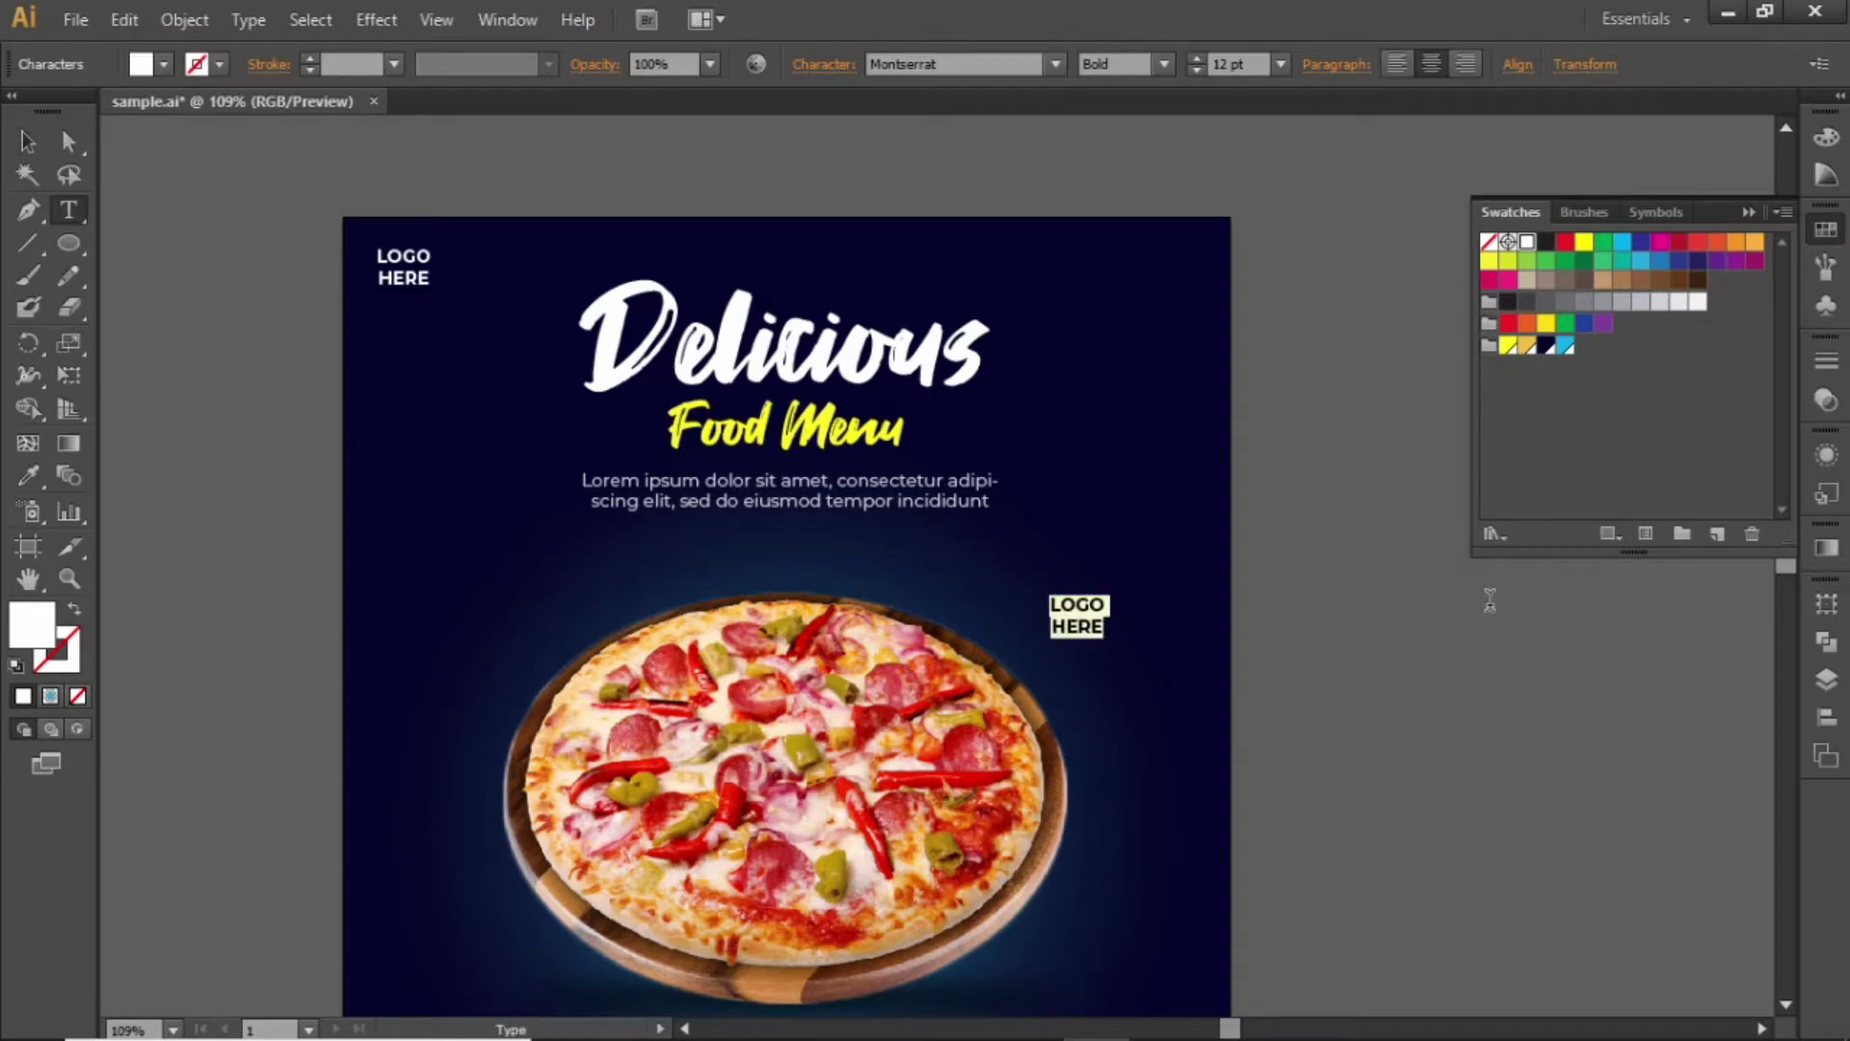
{"action": "type", "text": "FREE HOME DELIVERY"}
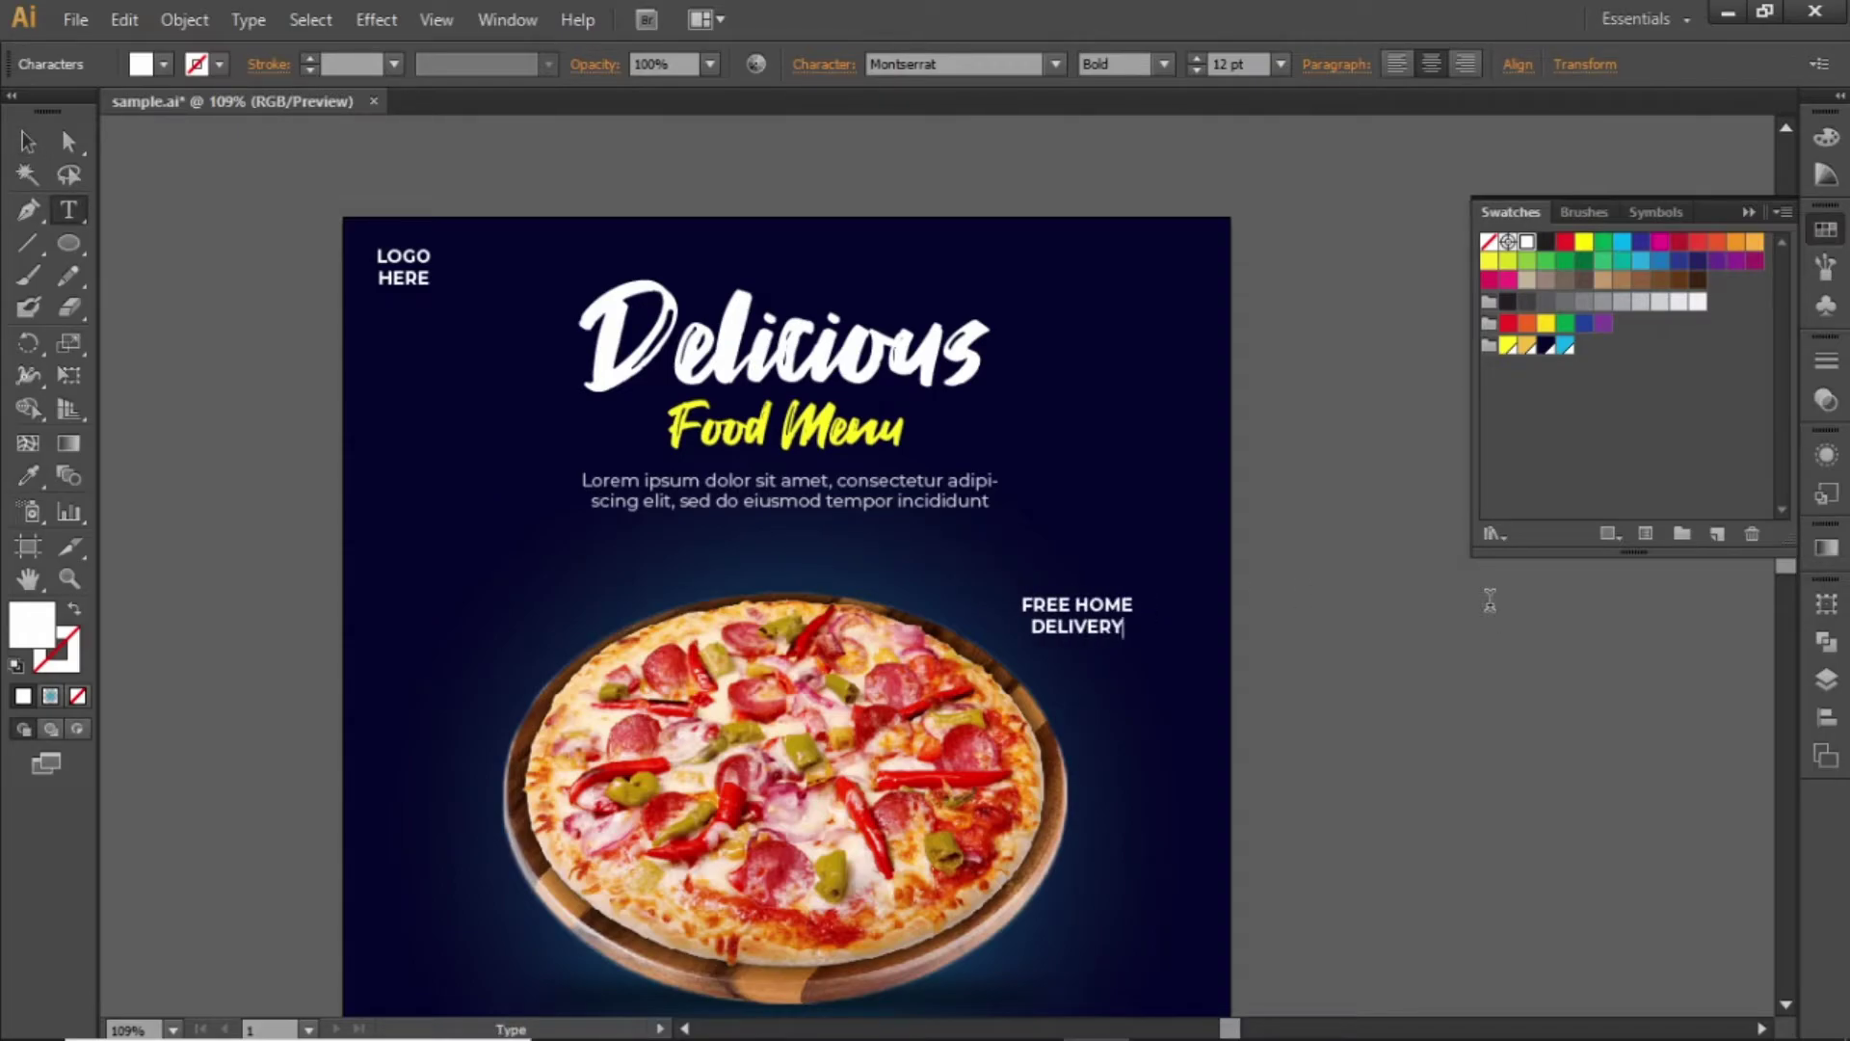
{"action": "key", "text": "Escape"}
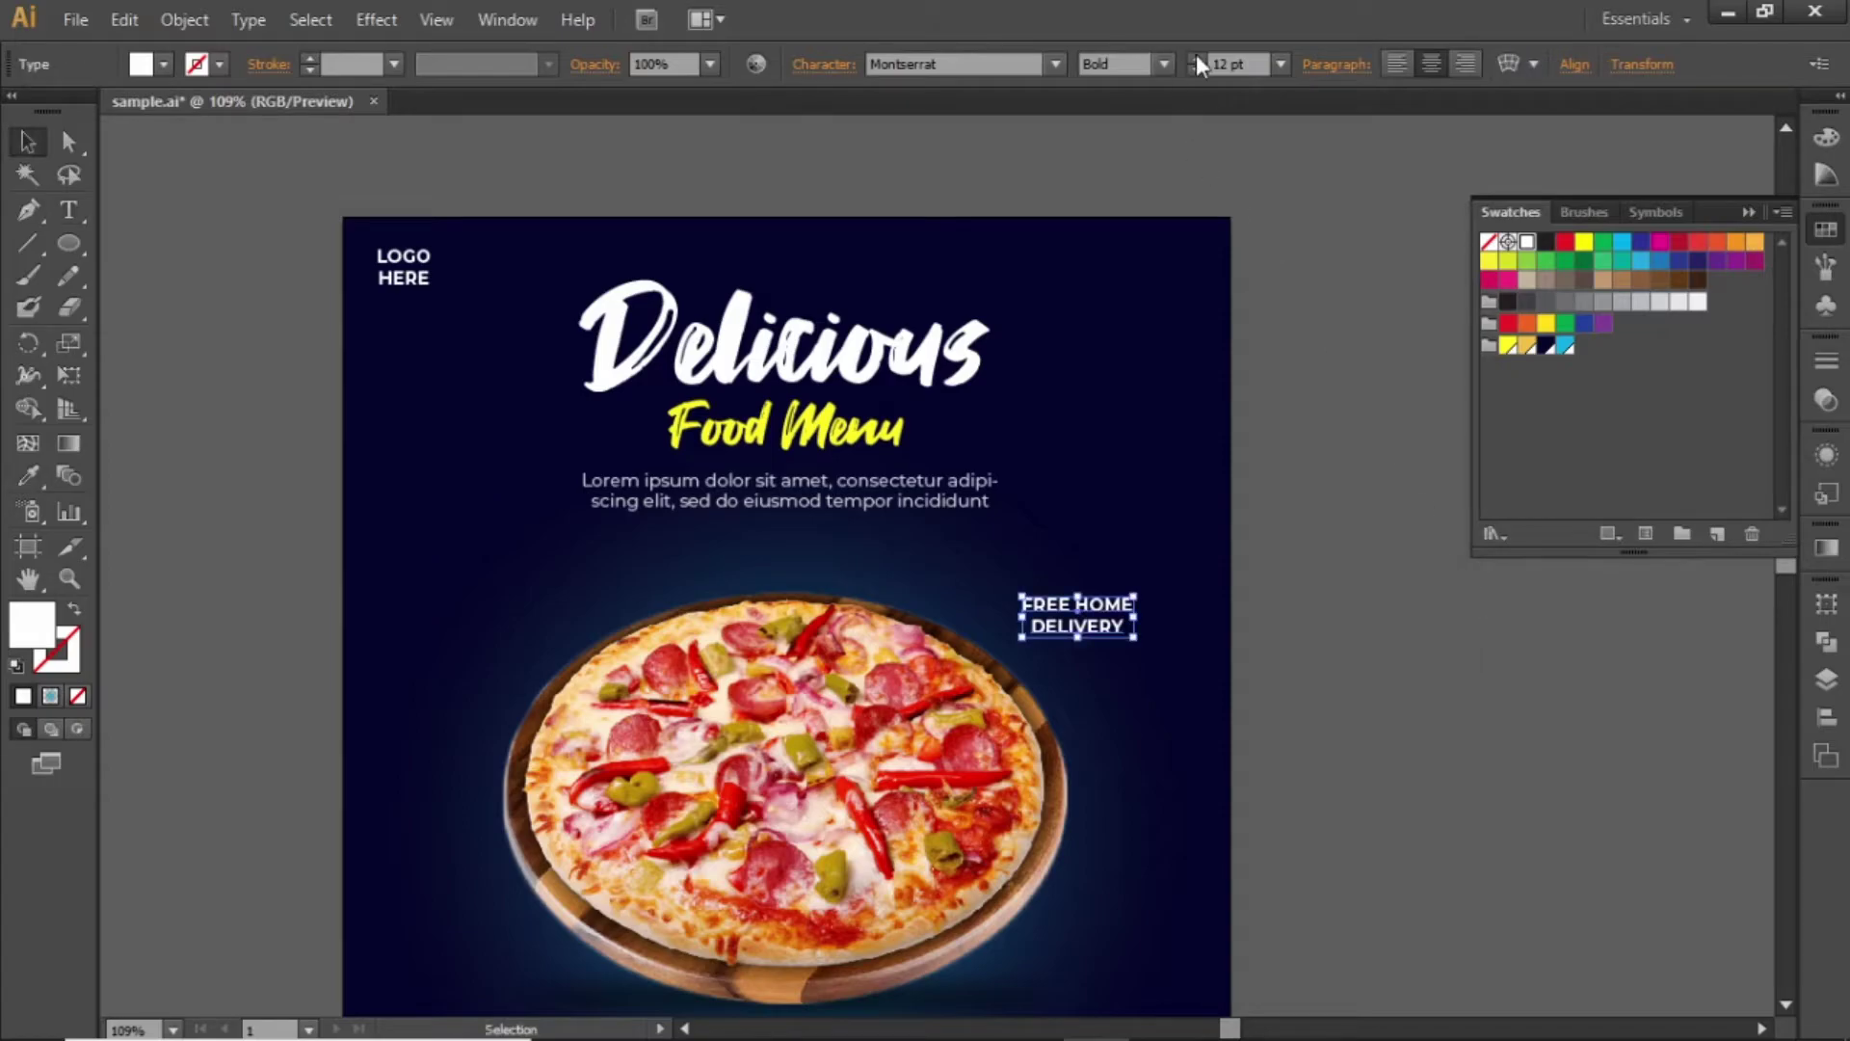
Step: Set FREE HOME DELIVERY to 18 pt and nudge it slightly right and down
{"action": "left_click", "coordinate": [1255, 65]}
{"action": "type", "text": "18"}
{"action": "key", "text": "Return"}
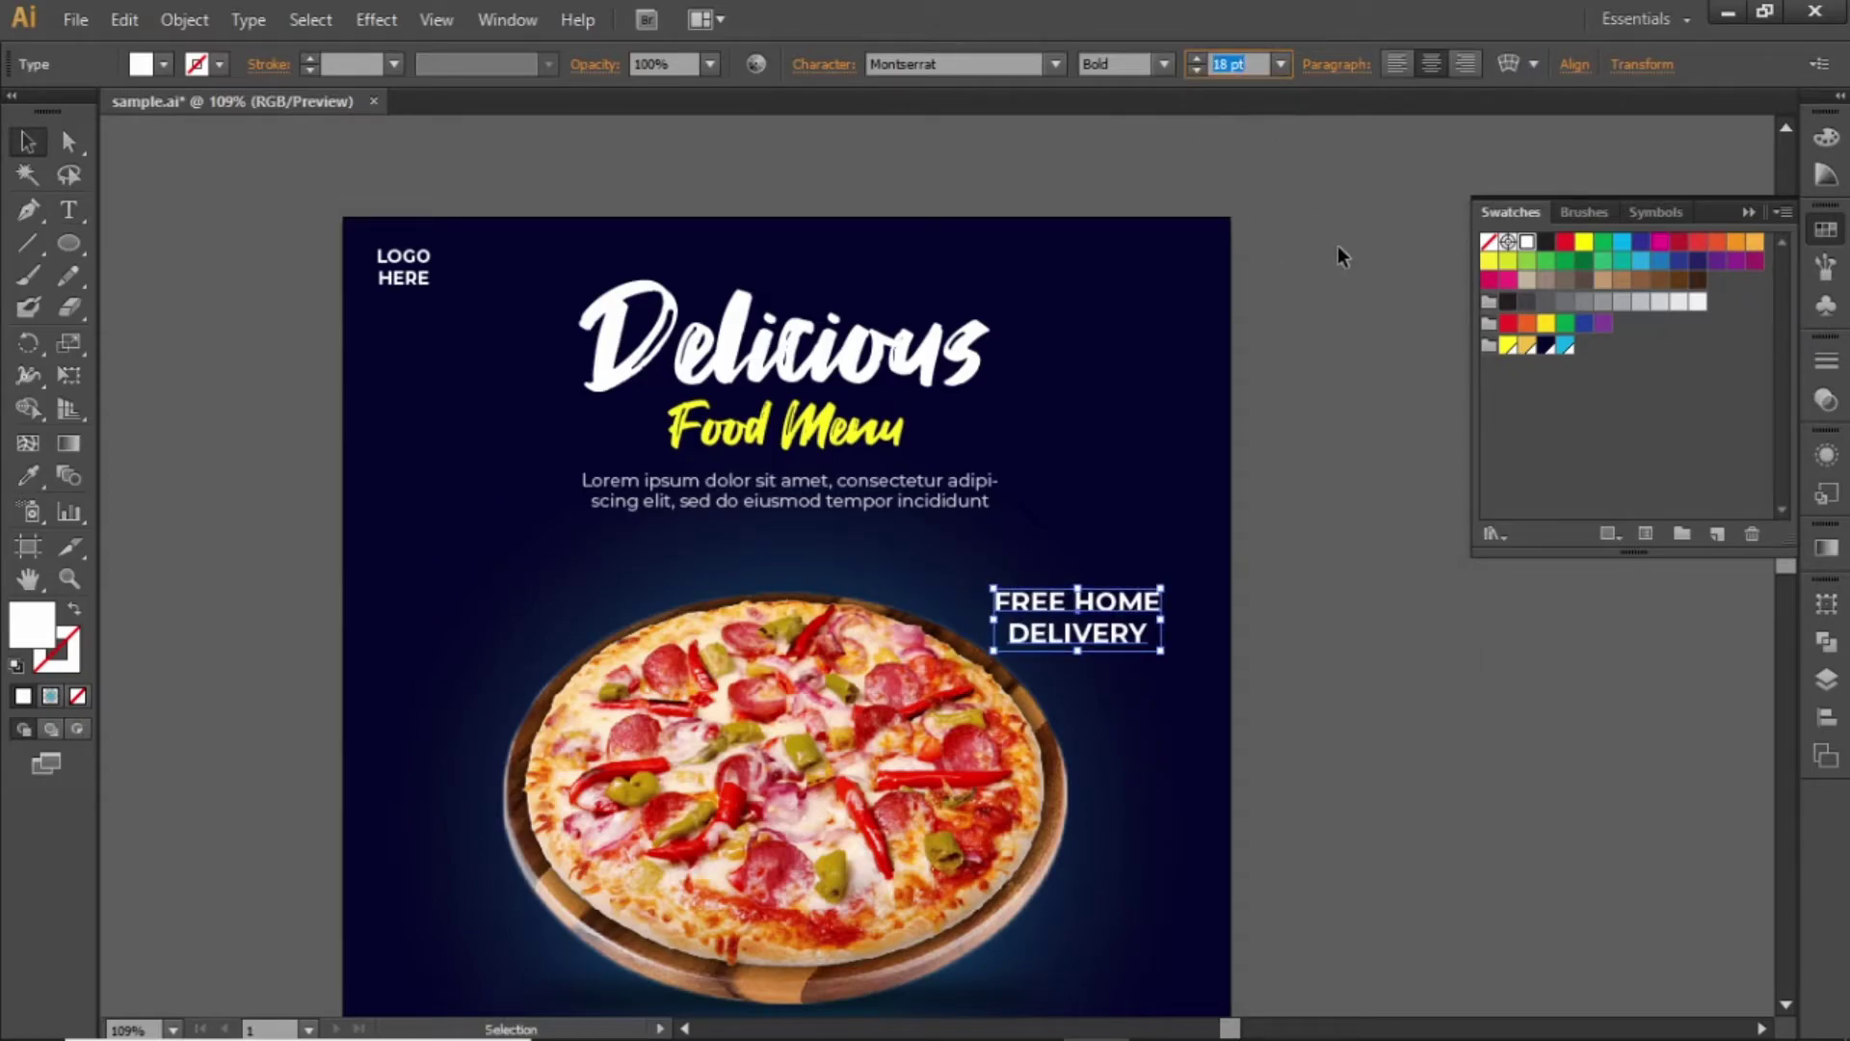
{"action": "key", "text": "Escape"}
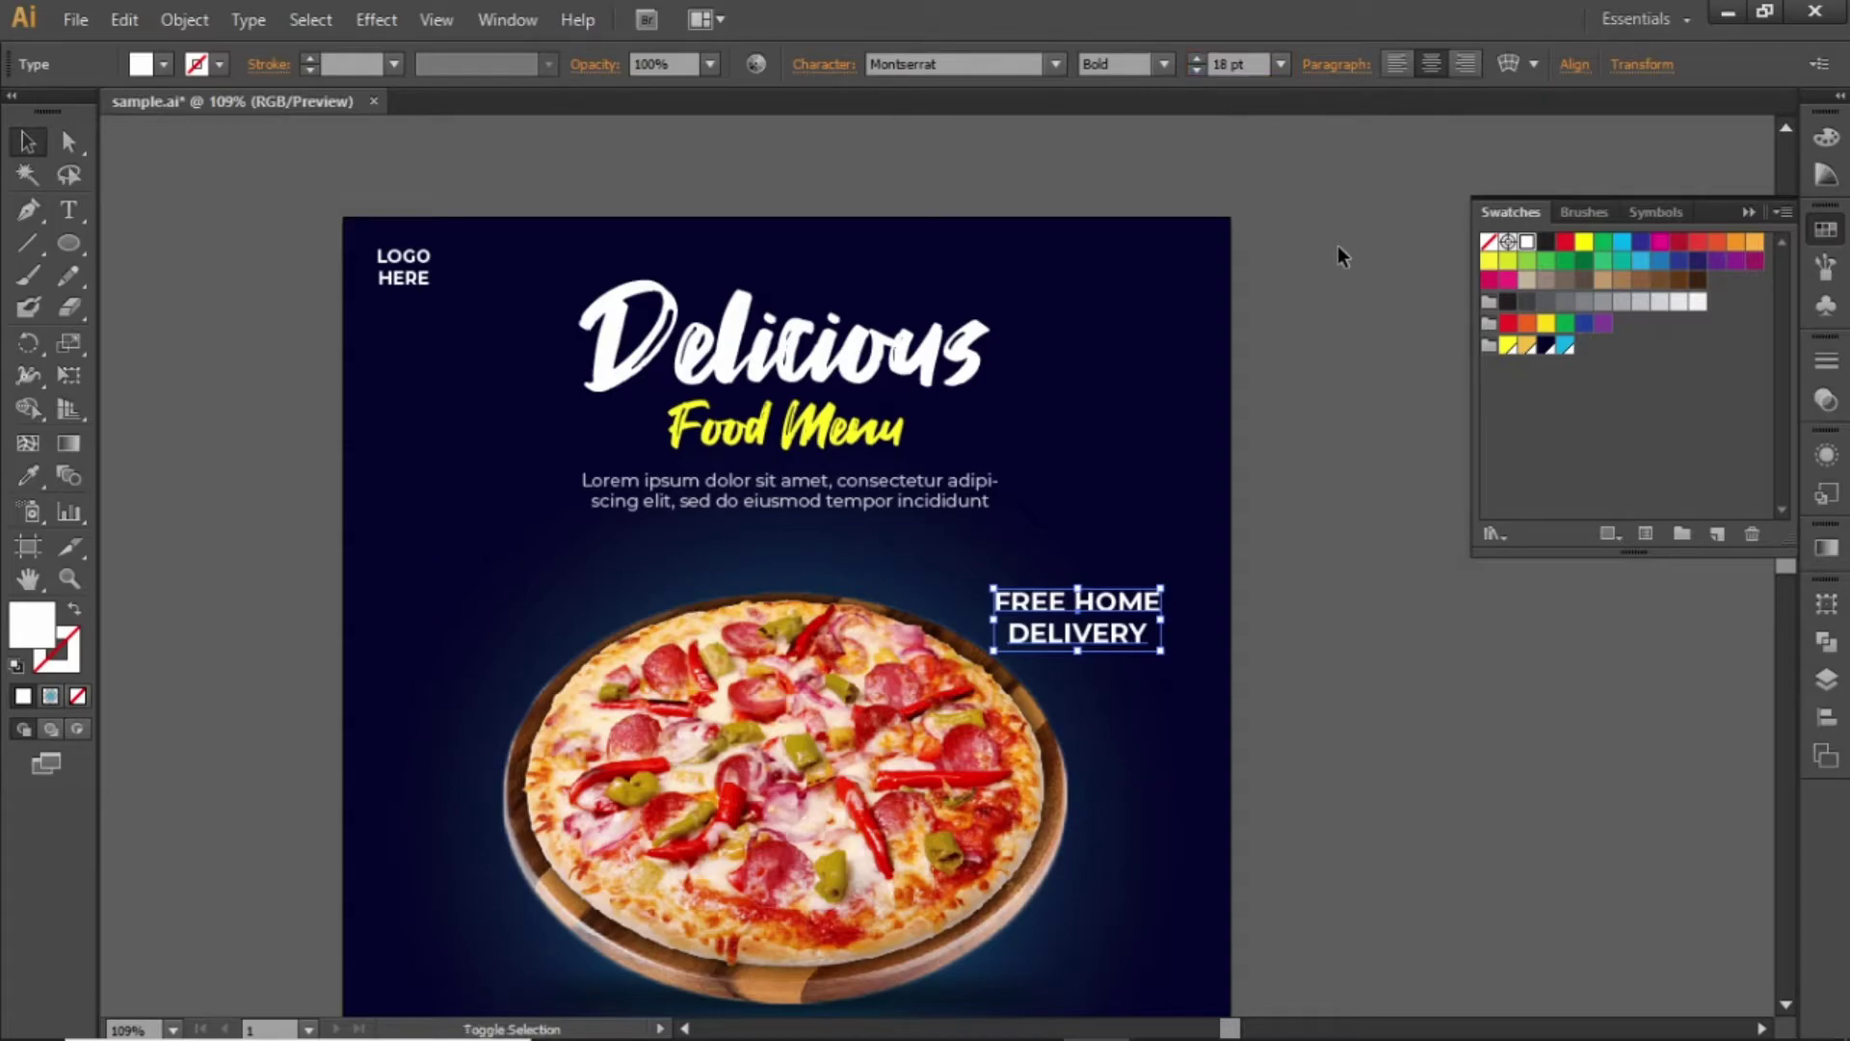
{"action": "key", "text": "Right"}
{"action": "key", "text": "Right"}
{"action": "key", "text": "Right"}
{"action": "key", "text": "Right"}
{"action": "key", "text": "Right"}
{"action": "key", "text": "Right"}
{"action": "key", "text": "Right"}
{"action": "key", "text": "Right"}
{"action": "key", "text": "Right"}
{"action": "key", "text": "Right"}
{"action": "key", "text": "Right"}
{"action": "key", "text": "Right"}
{"action": "key", "text": "Right"}
{"action": "key", "text": "Right"}
{"action": "key", "text": "Right"}
{"action": "key", "text": "Down"}
{"action": "key", "text": "Down"}
{"action": "key", "text": "Down"}
{"action": "key", "text": "Down"}
{"action": "key", "text": "Down"}
{"action": "key", "text": "Down"}
{"action": "key", "text": "Down"}
{"action": "key", "text": "Down"}
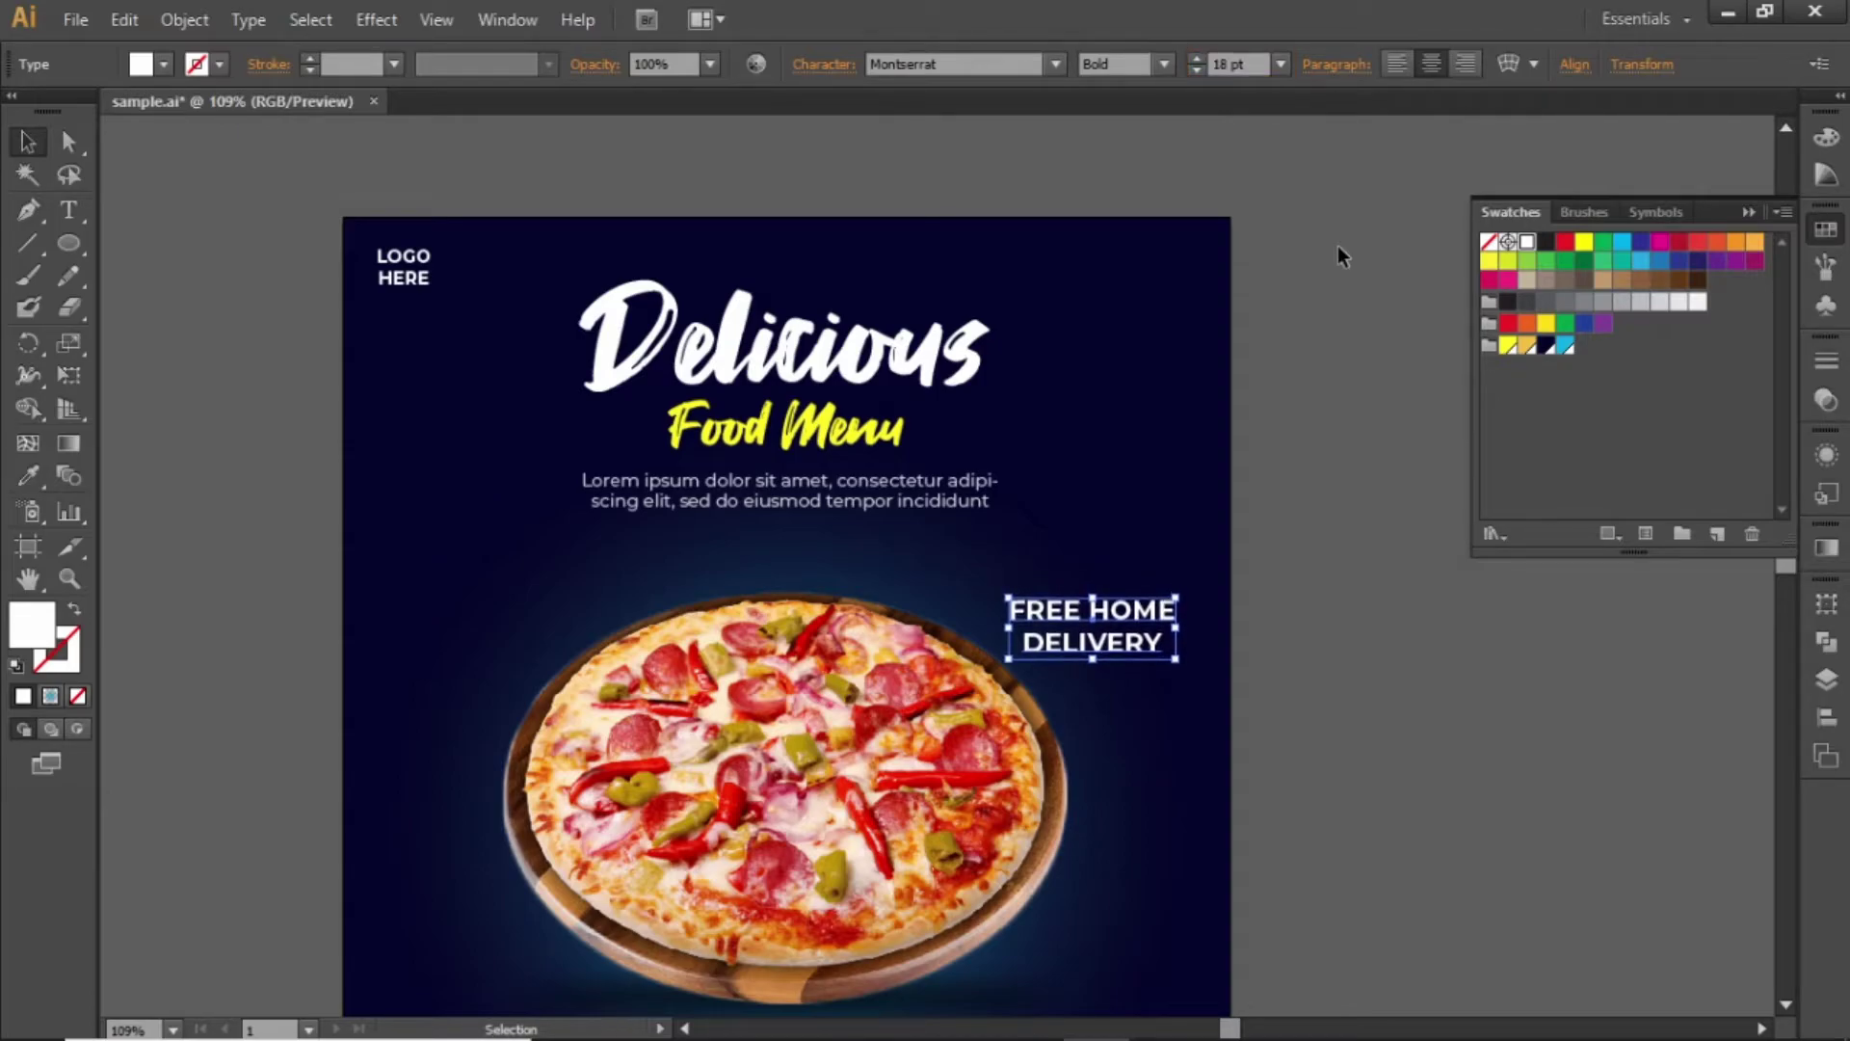
{"action": "left_click", "coordinate": [1339, 245]}
Step: Select the word DELIVERY and colour it with the yellow swatch
{"action": "left_click_drag", "start_coordinate": [1262, 654], "coordinate": [1247, 479]}
{"action": "double_click", "coordinate": [1118, 518]}
{"action": "left_click_drag", "start_coordinate": [1116, 513], "coordinate": [991, 513]}
{"action": "left_click_drag", "start_coordinate": [1131, 512], "coordinate": [990, 513]}
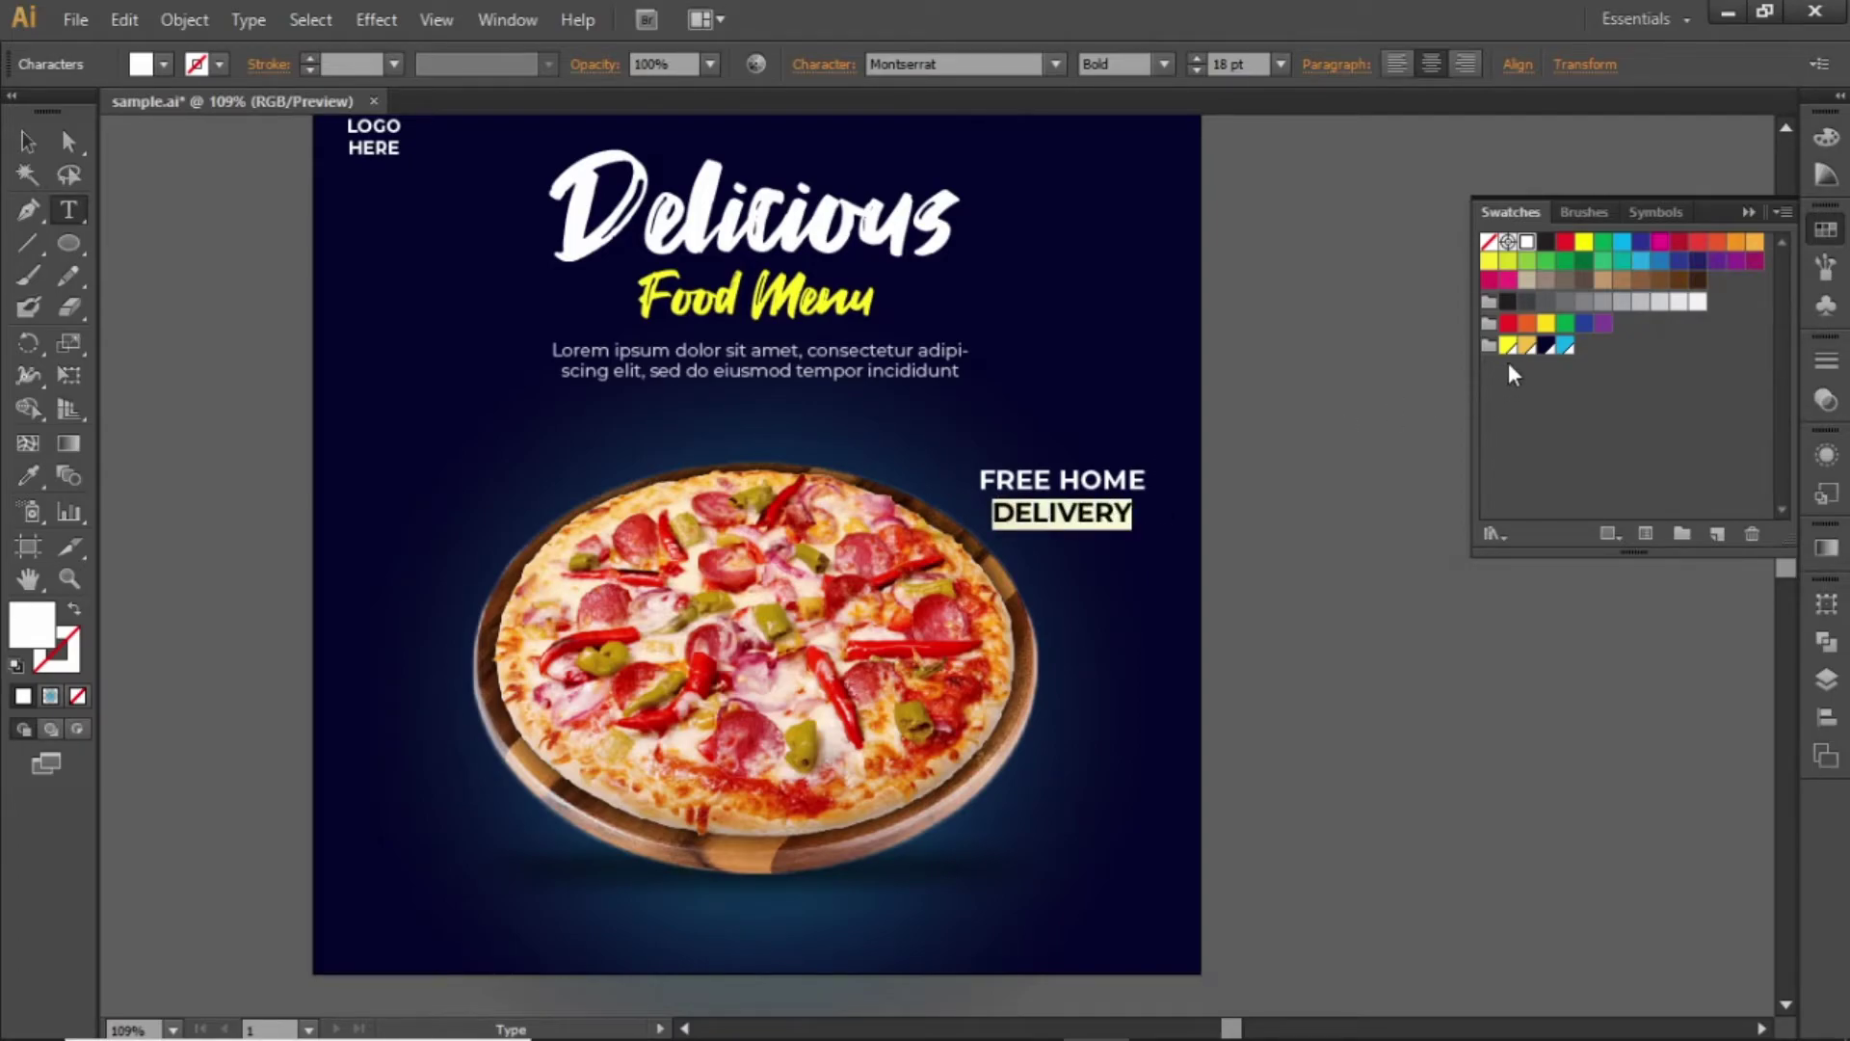
{"action": "left_click", "coordinate": [1509, 349]}
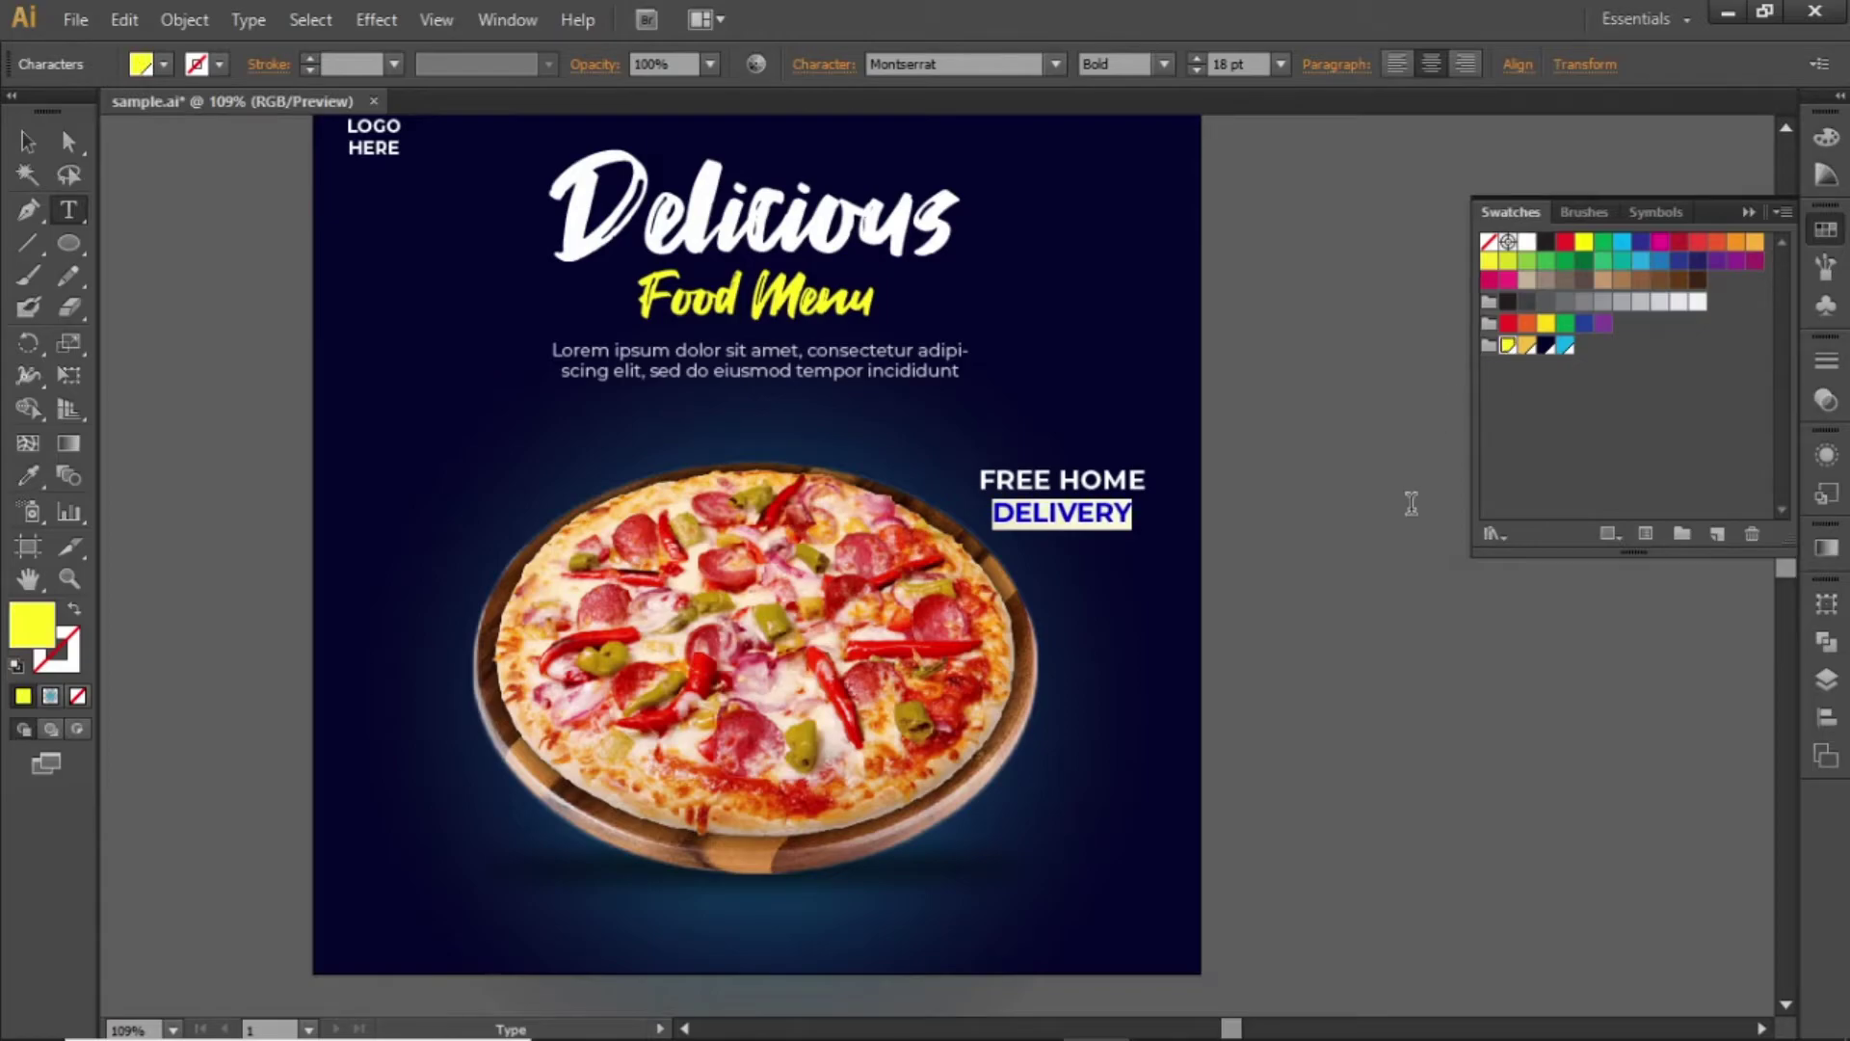
{"action": "key", "text": "Escape"}
{"action": "left_click", "coordinate": [1535, 674]}
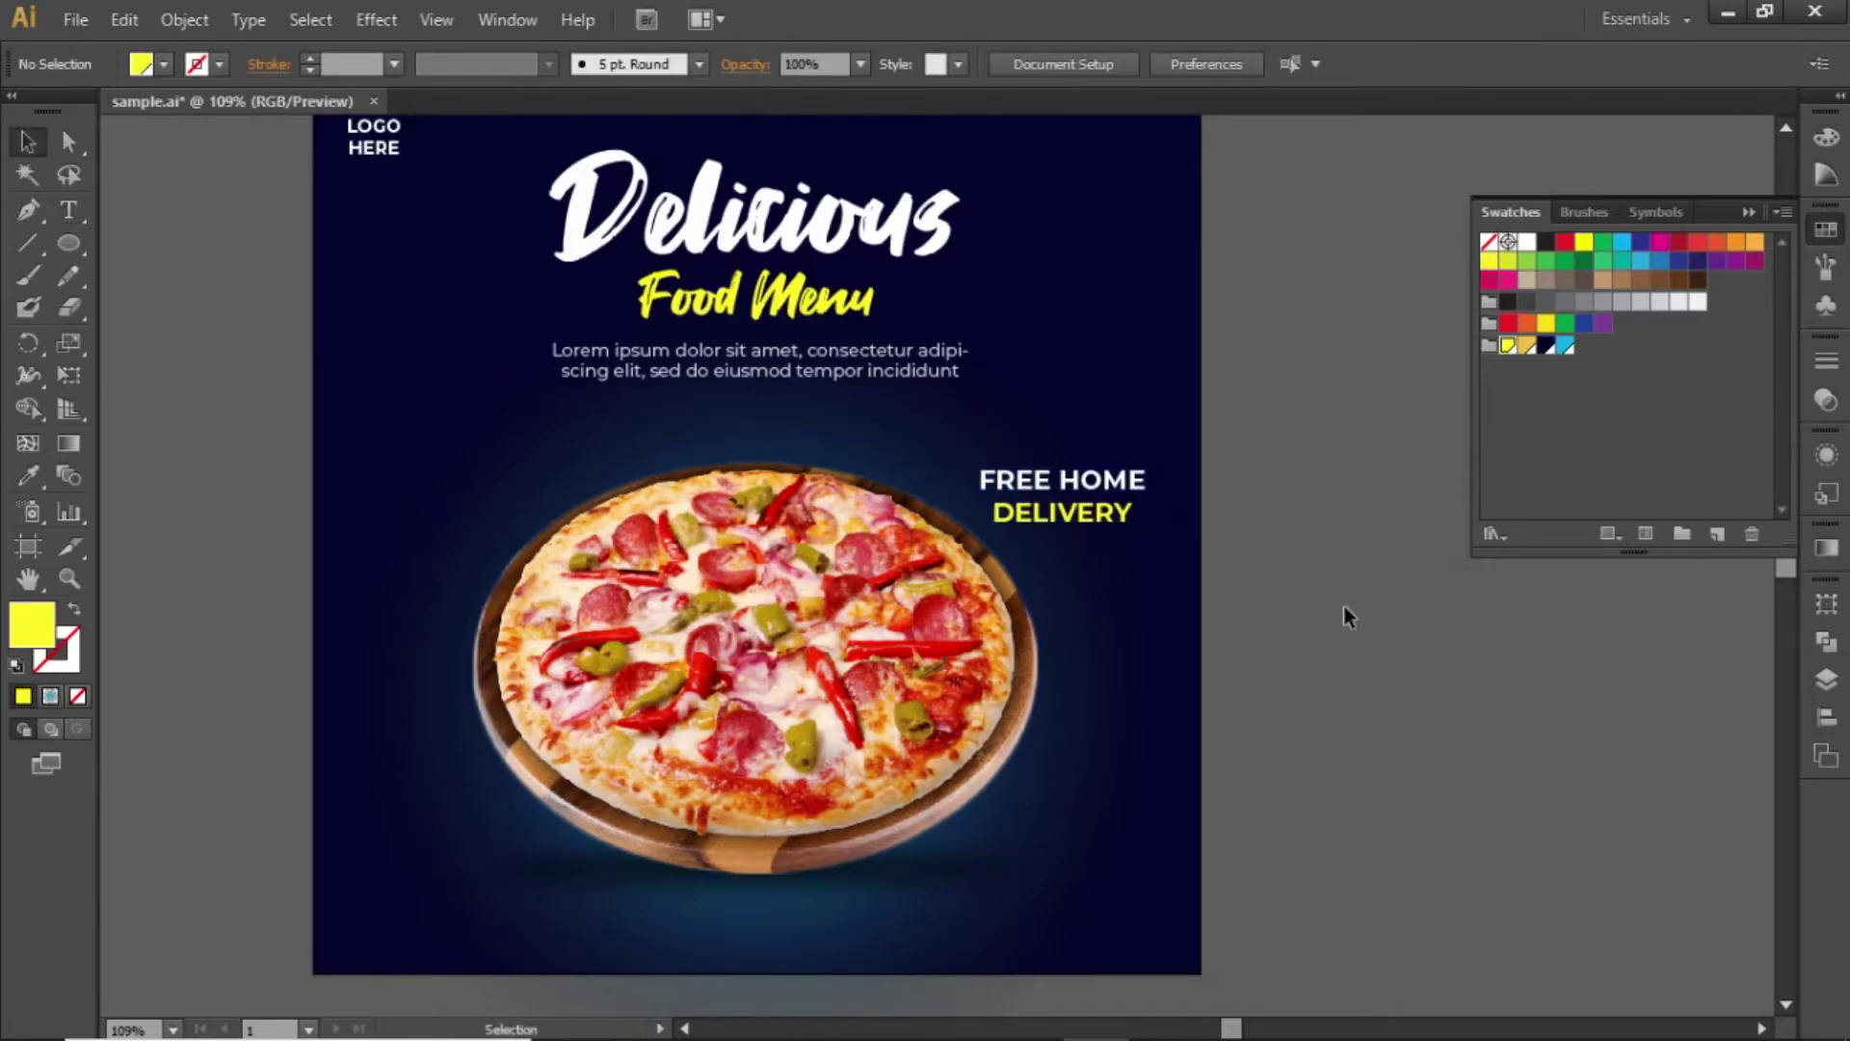
{"action": "left_click_drag", "start_coordinate": [1359, 611], "coordinate": [1512, 682]}
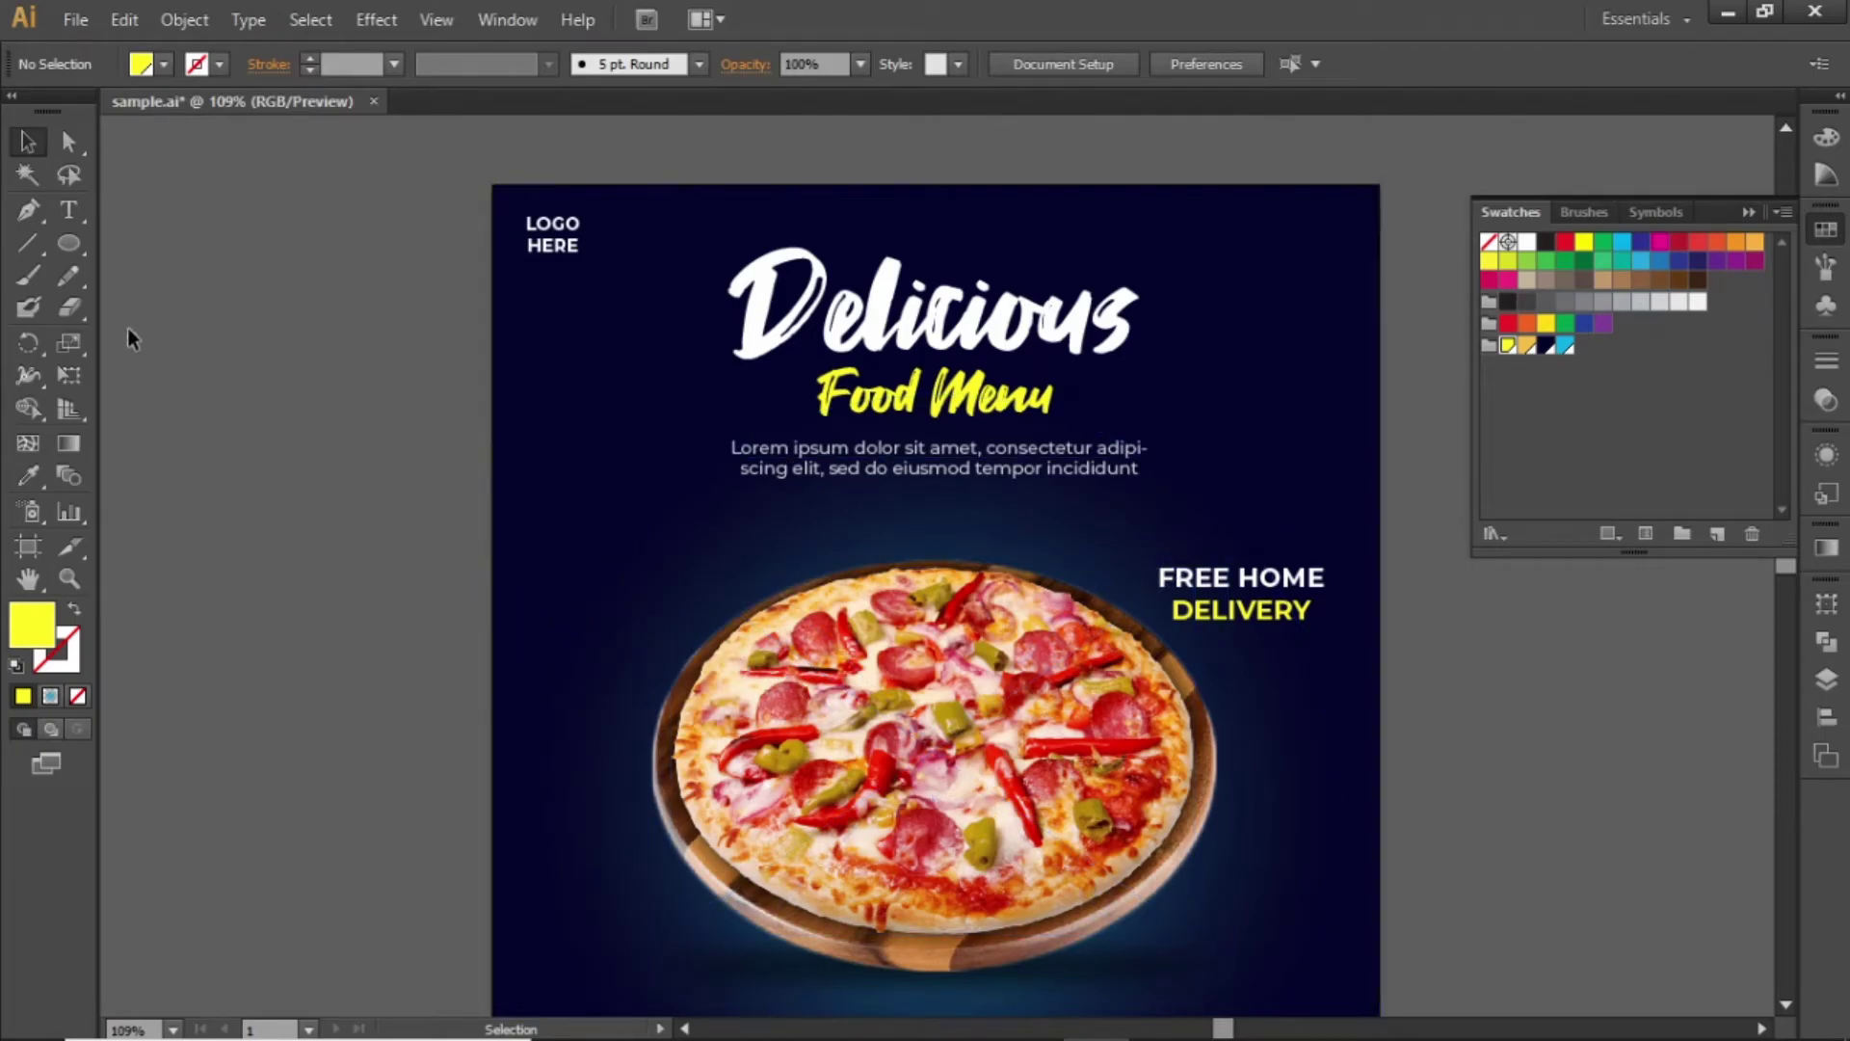
Step: Draw a small ellipse left of the pizza with no fill and a yellow outline
{"action": "left_click", "coordinate": [69, 249]}
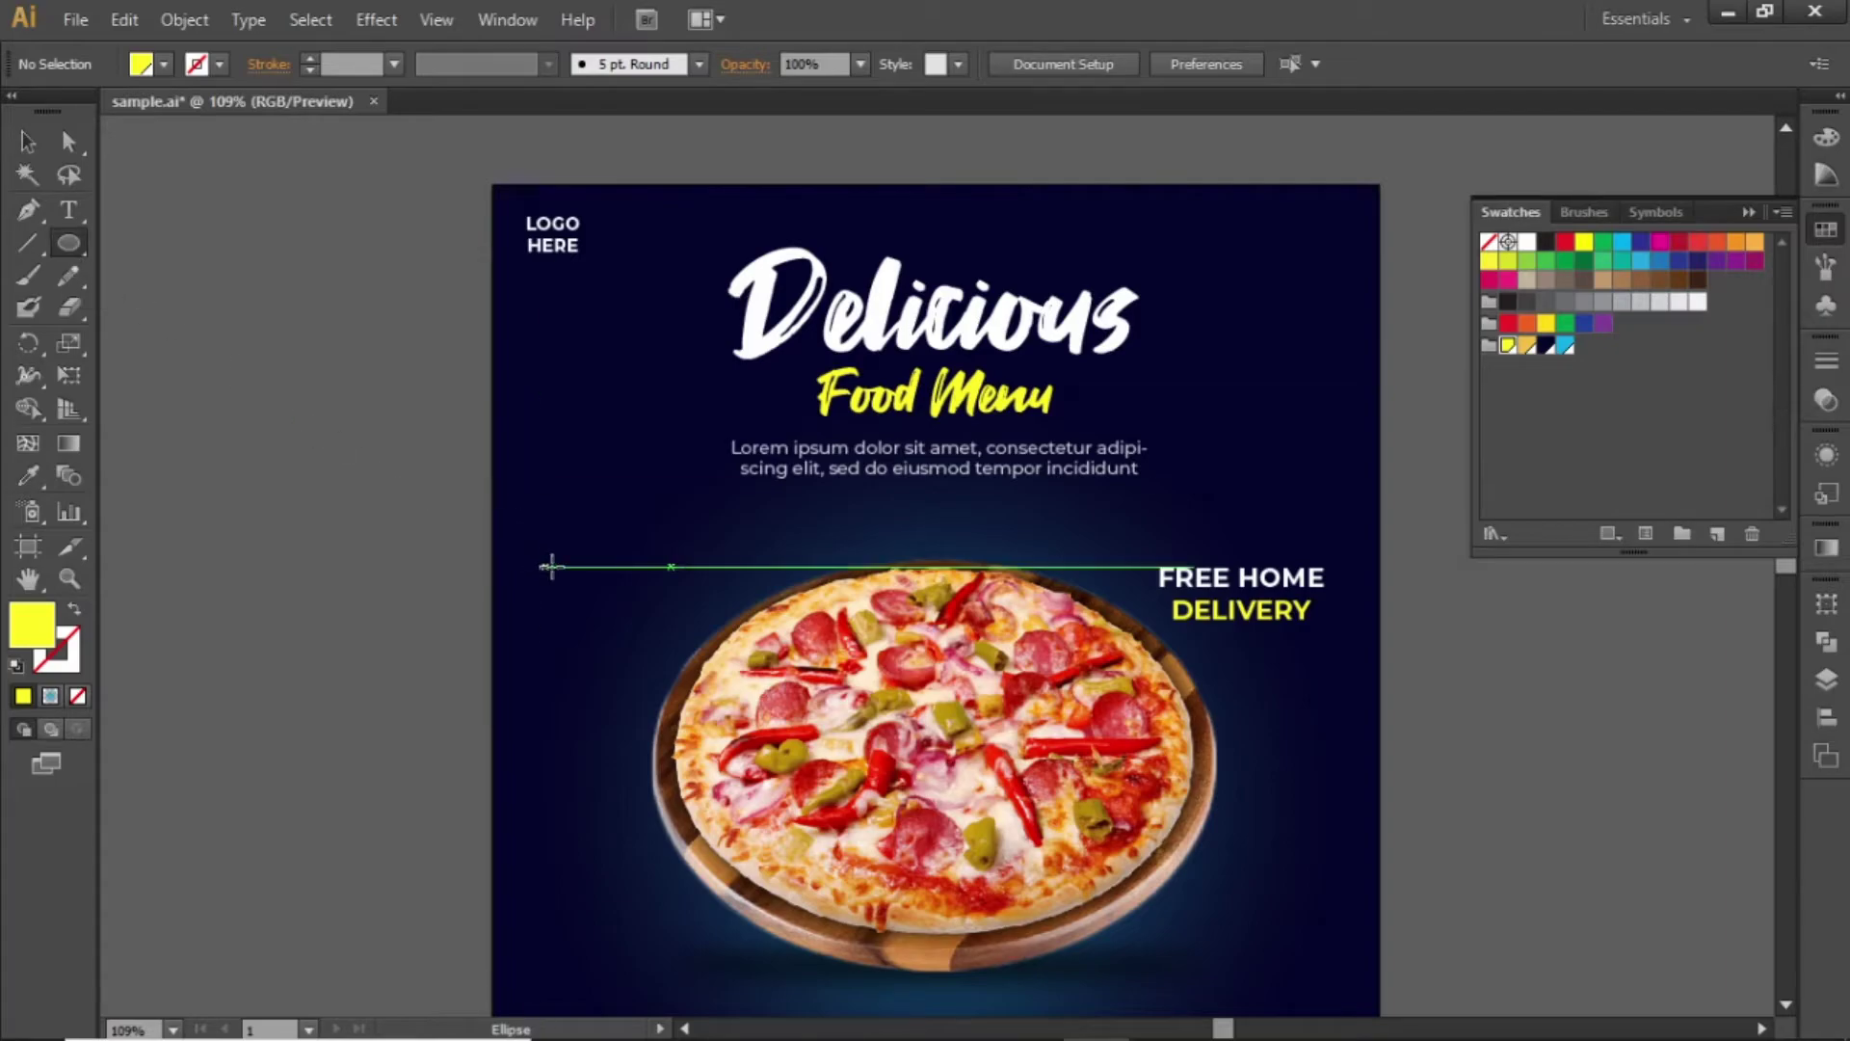
{"action": "left_click_drag", "start_coordinate": [552, 564], "coordinate": [671, 644]}
{"action": "key", "text": "v"}
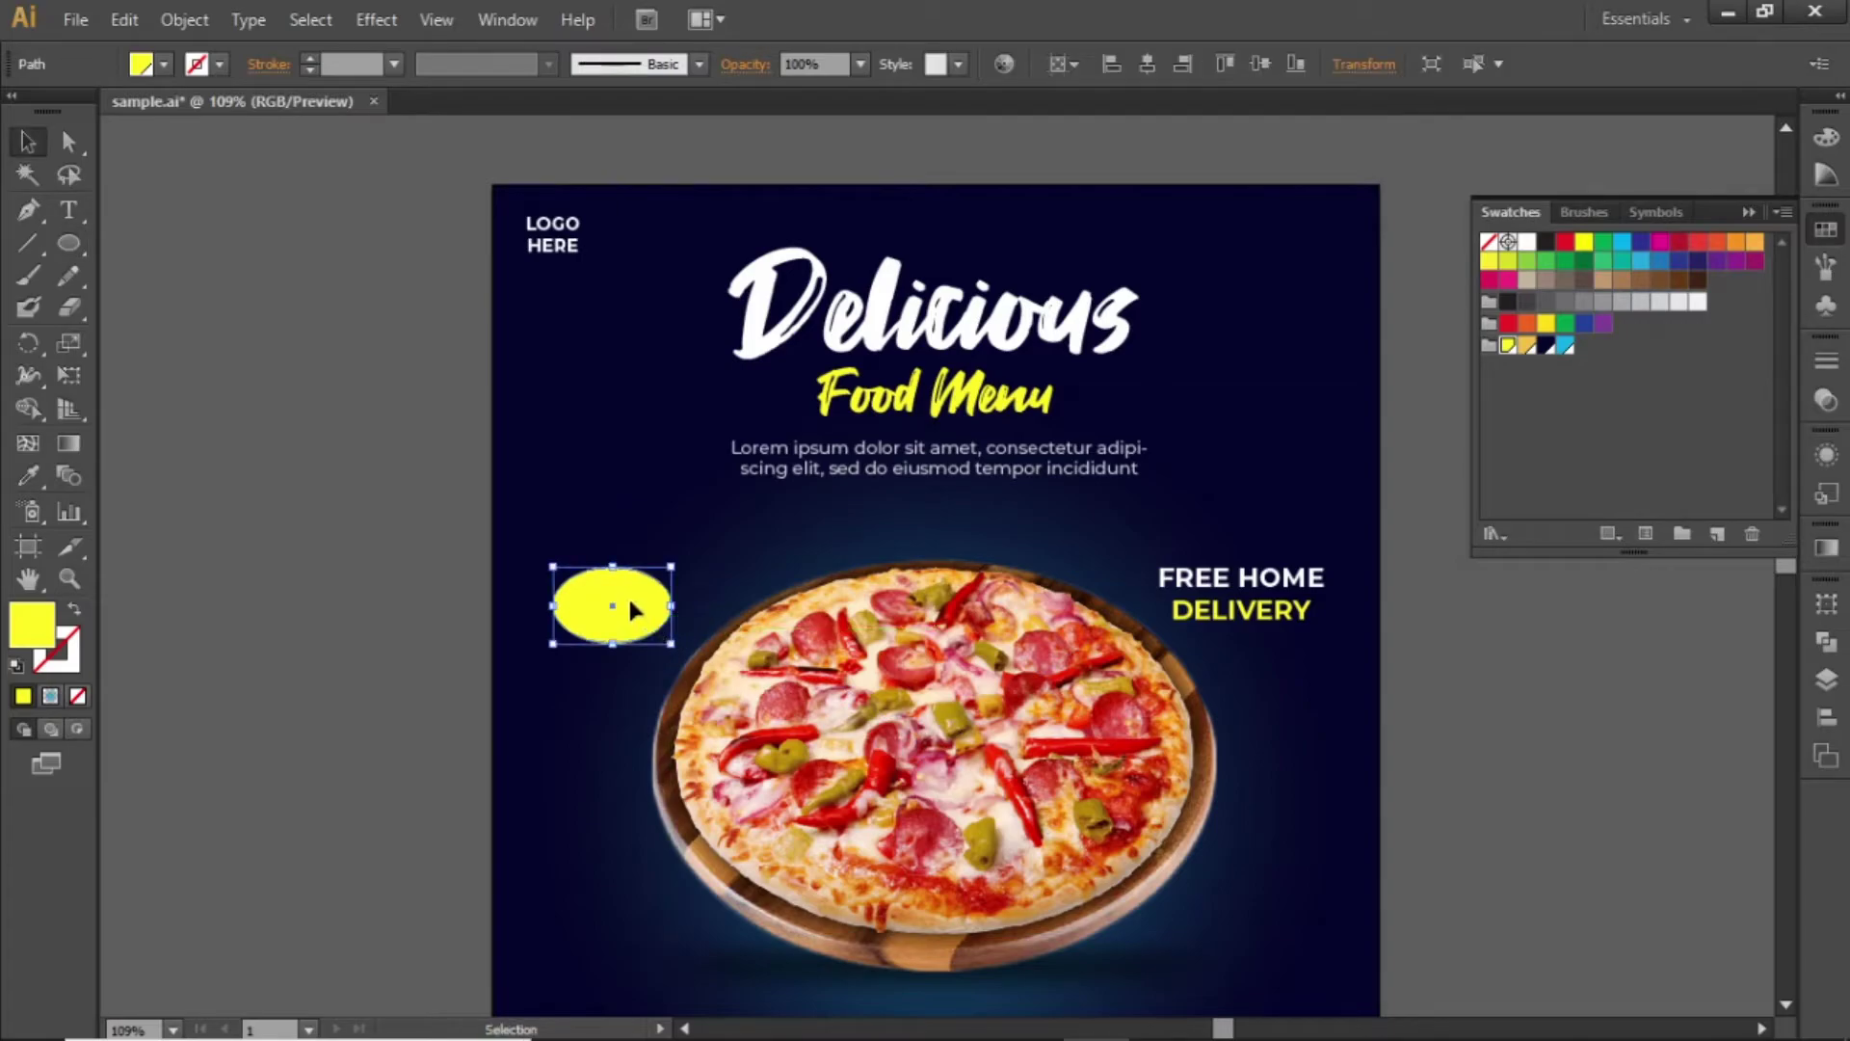
{"action": "left_click", "coordinate": [78, 612]}
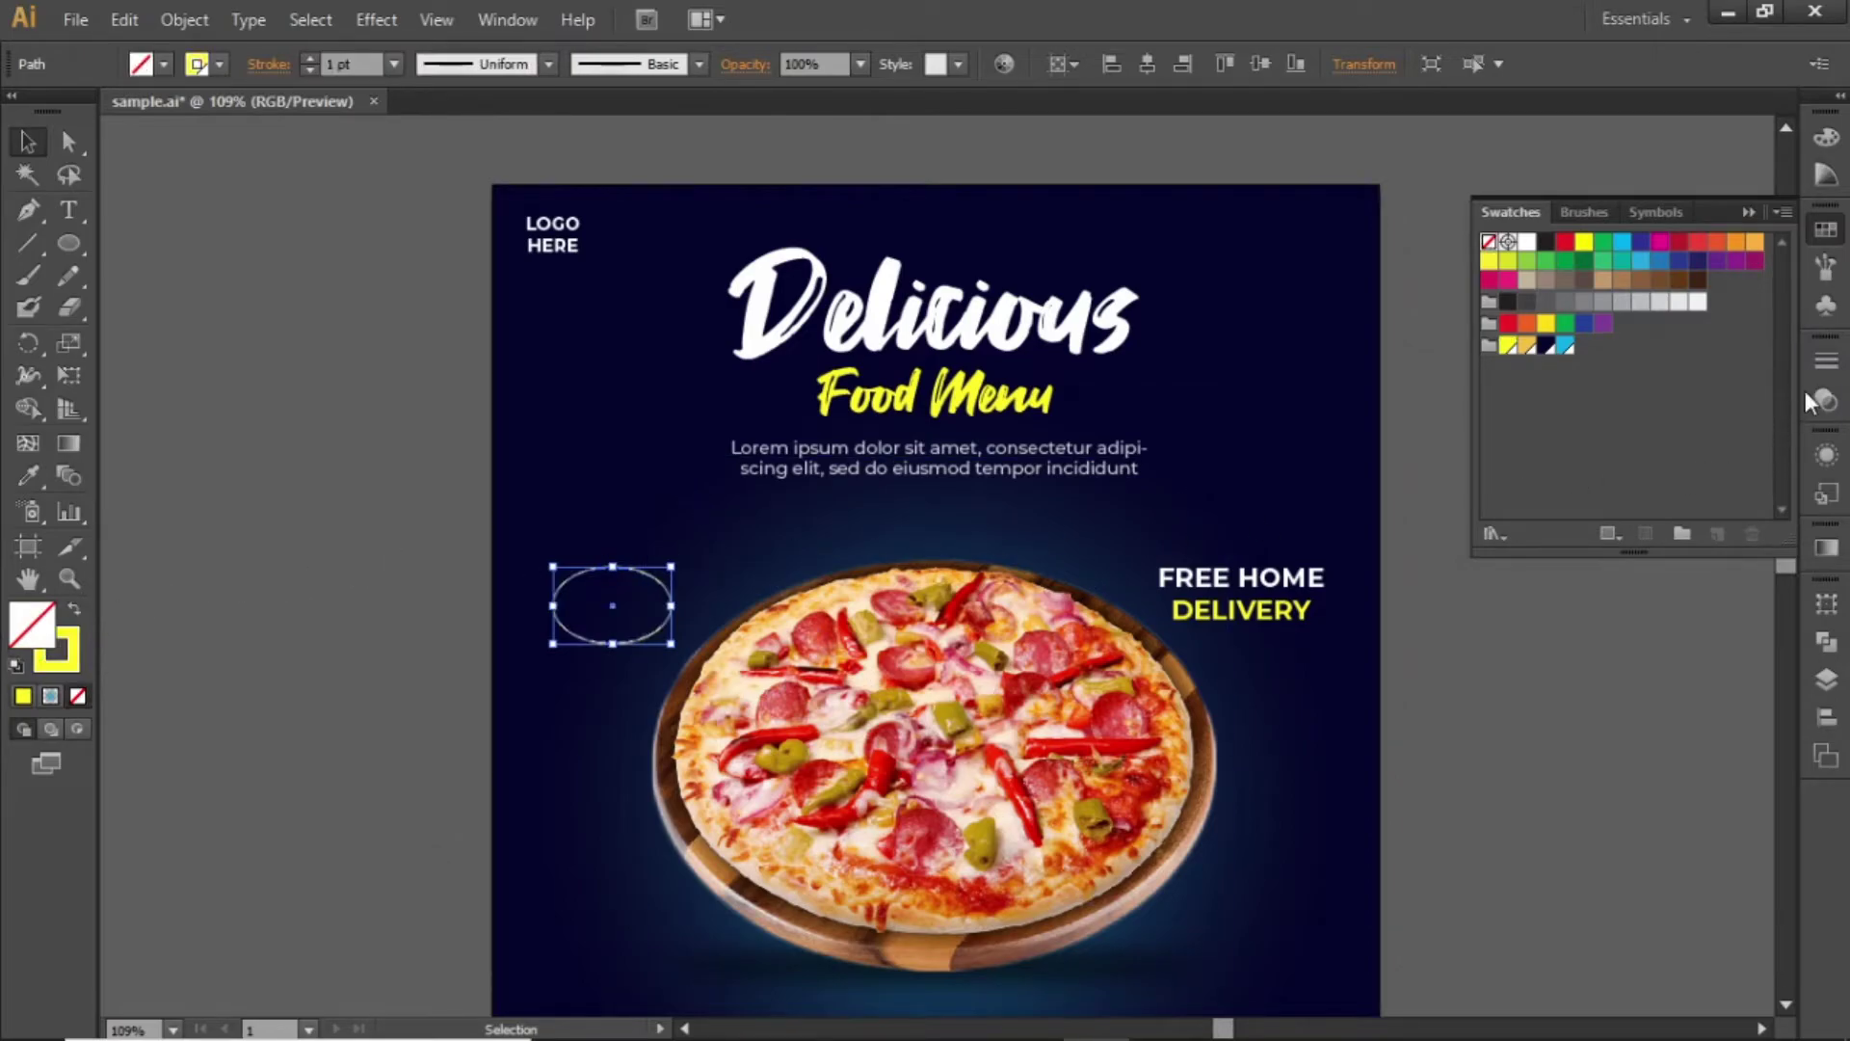
Step: Make the ellipse outline a dashed line with 4 pt dashes
{"action": "left_click", "coordinate": [1824, 362]}
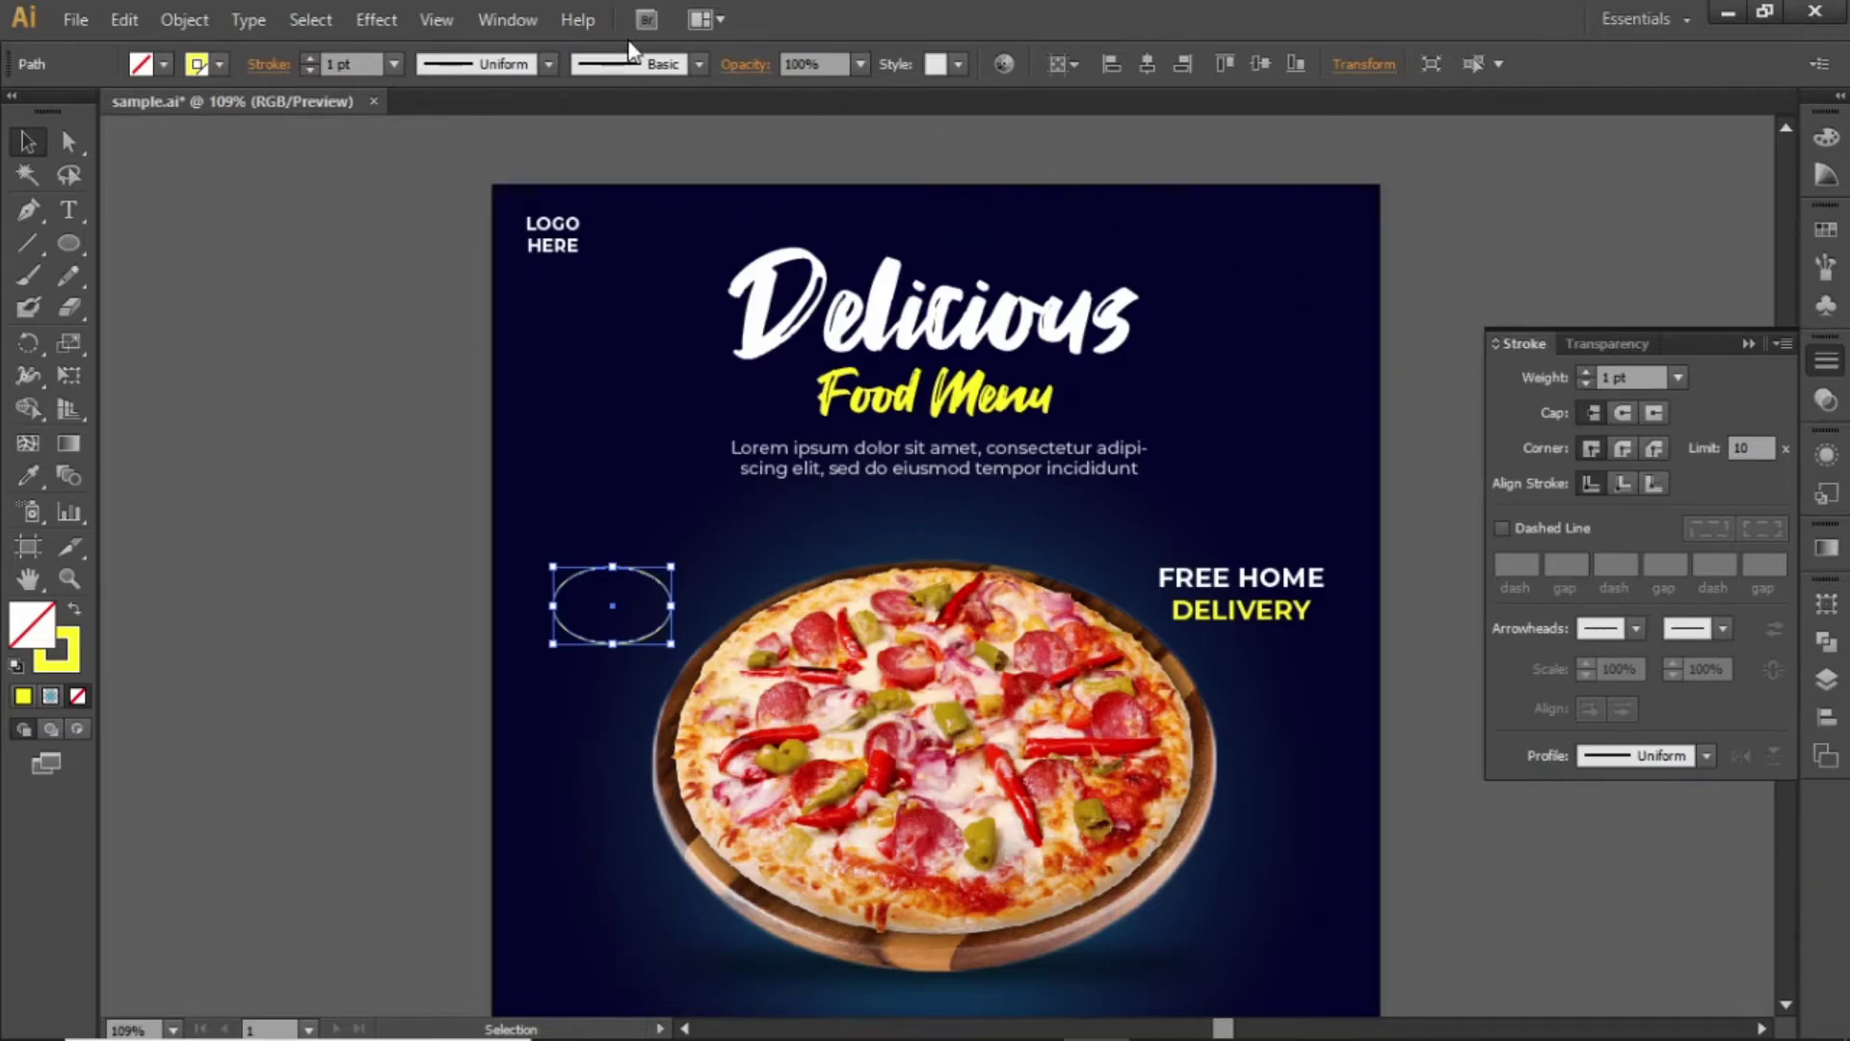
{"action": "left_click", "coordinate": [489, 13]}
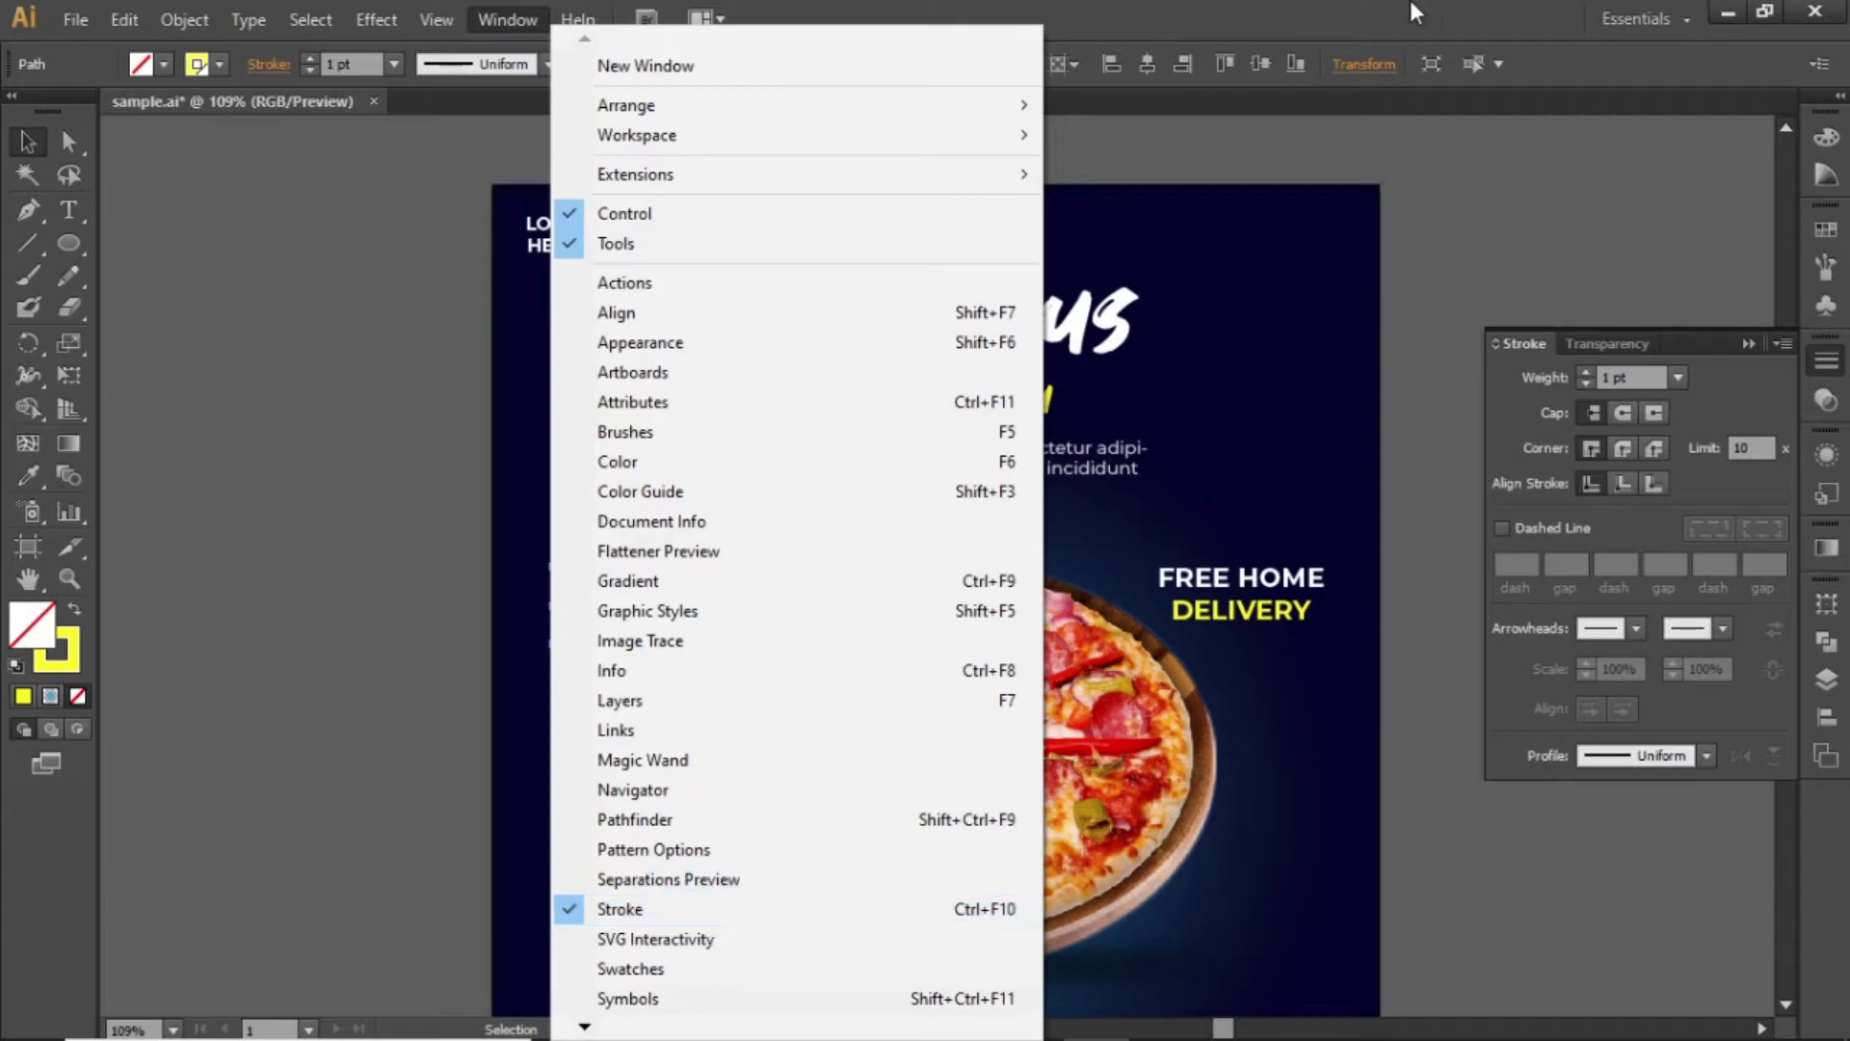
{"action": "left_click", "coordinate": [1556, 13]}
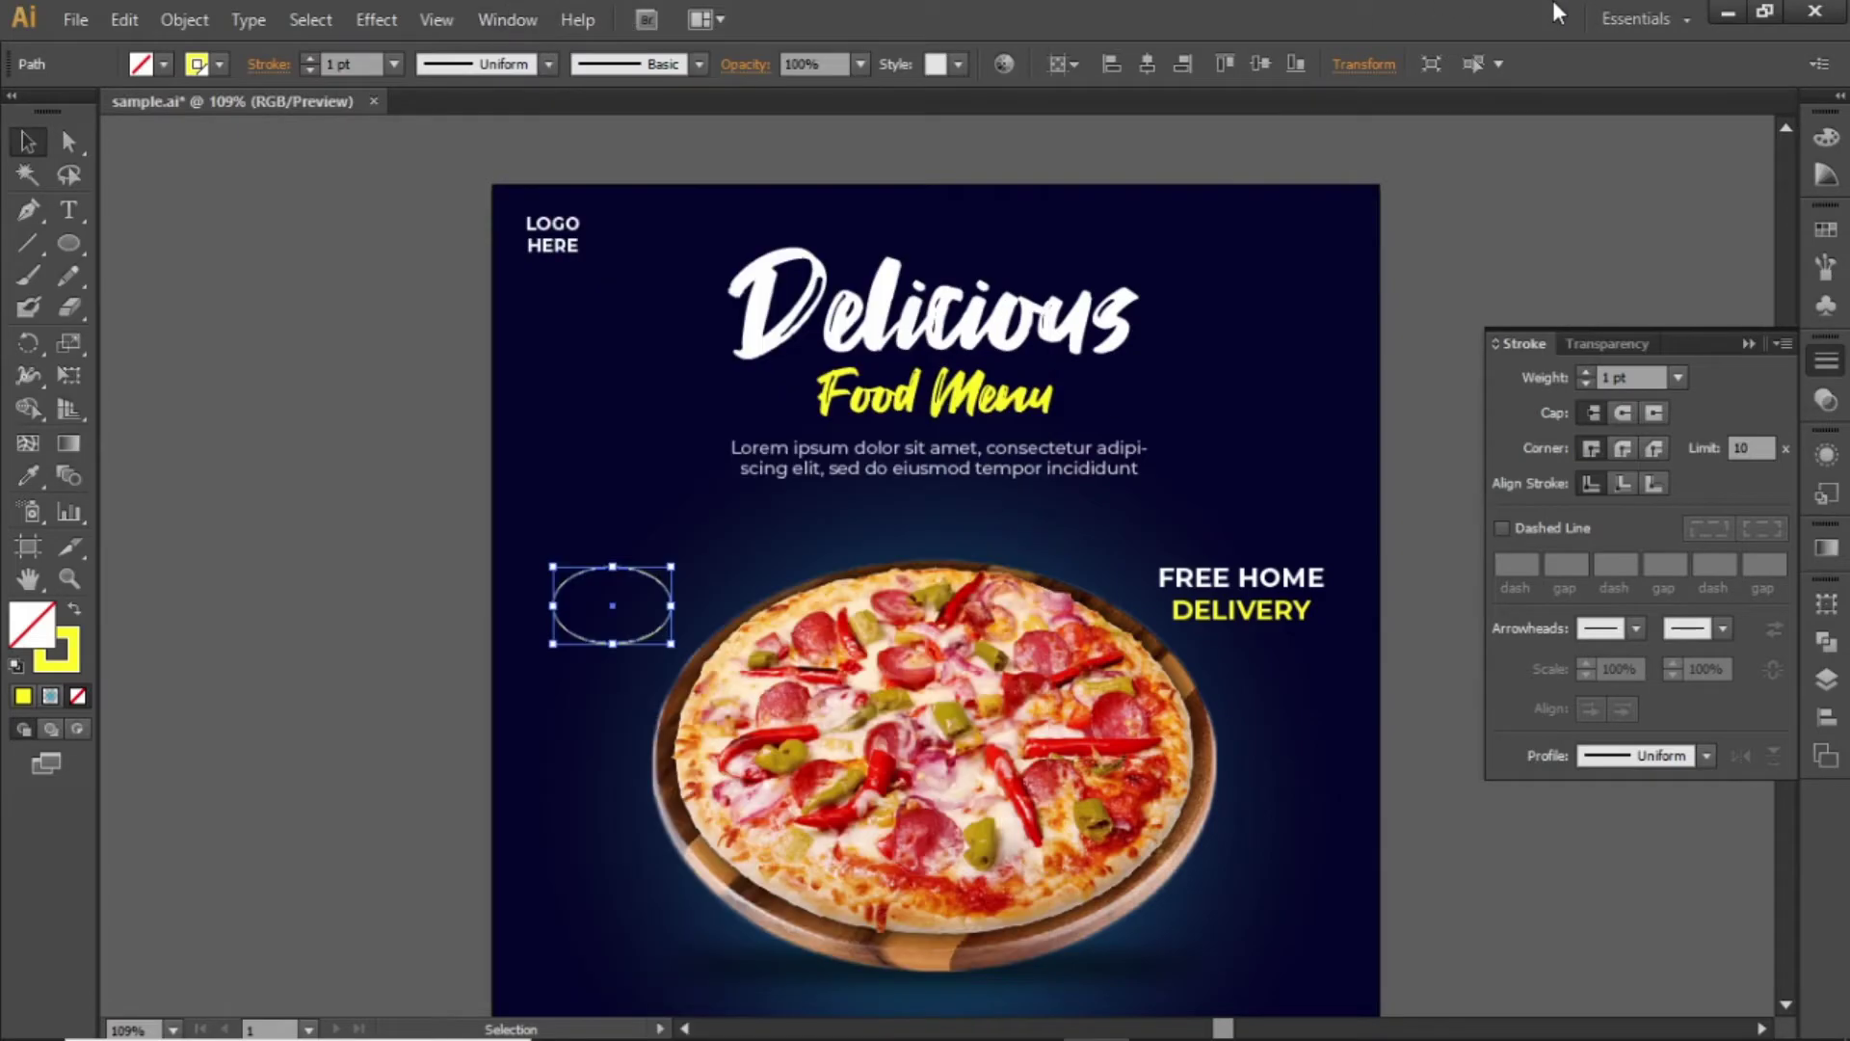
{"action": "left_click", "coordinate": [1527, 529]}
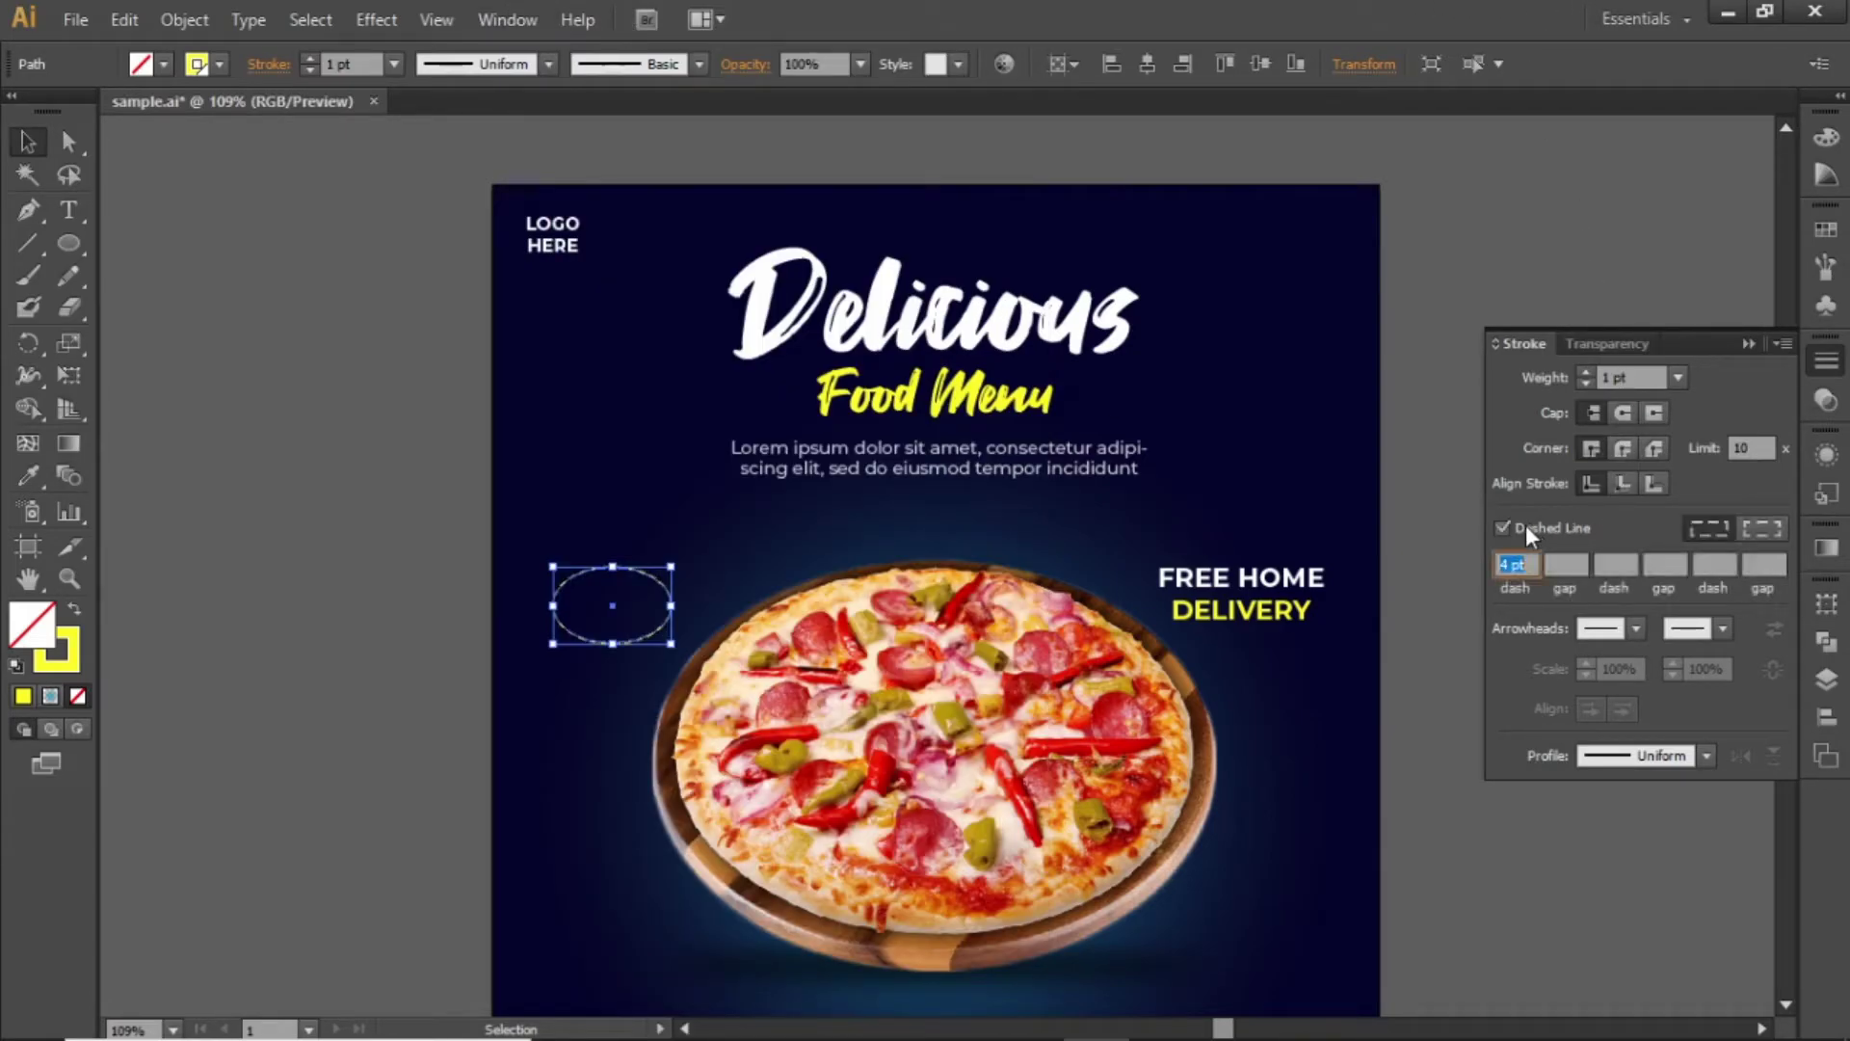
{"action": "left_click", "coordinate": [1528, 567]}
{"action": "left_click", "coordinate": [1746, 345]}
{"action": "left_click", "coordinate": [1681, 518]}
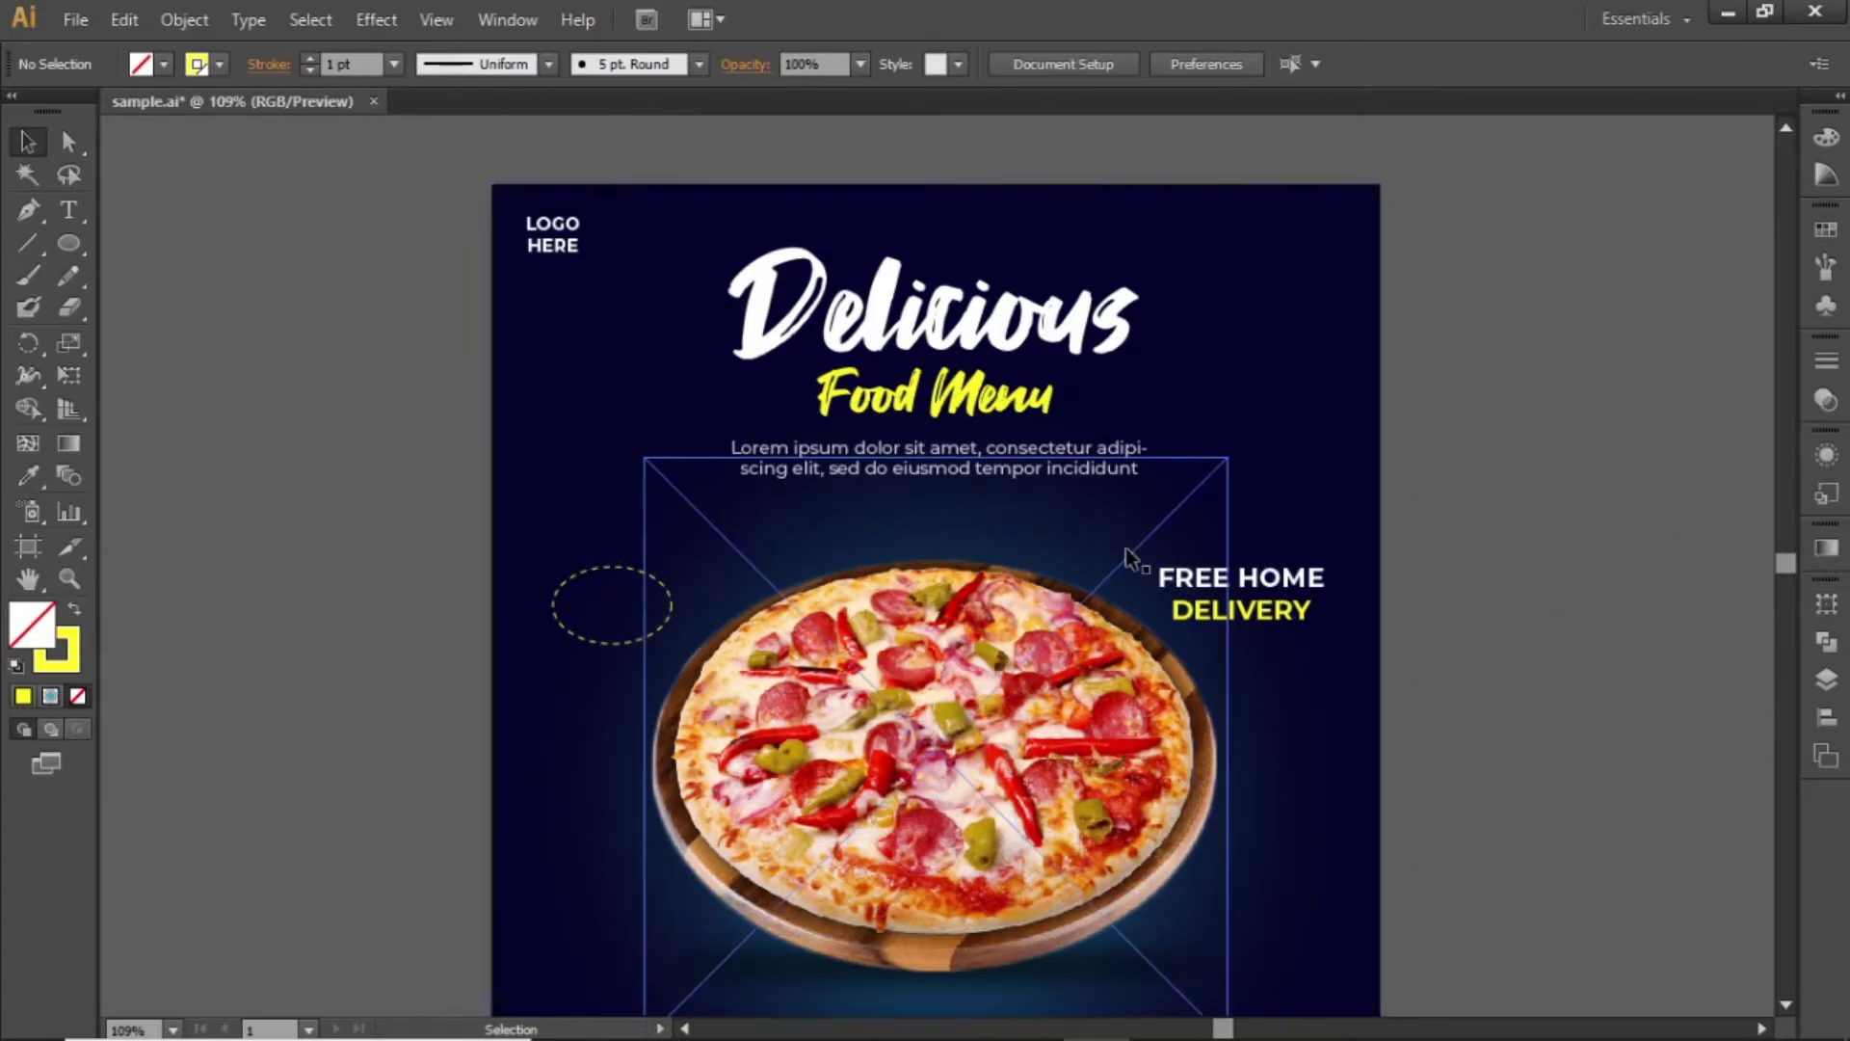
{"action": "left_click", "coordinate": [1211, 590]}
Step: Copy the delivery text into the ellipse and retype it as 'SAVE'
{"action": "left_click_drag", "start_coordinate": [1216, 596], "coordinate": [604, 602]}
{"action": "double_click", "coordinate": [605, 600]}
{"action": "key", "text": "ctrl+a"}
{"action": "type", "text": "SAVE"}
{"action": "key", "text": "Escape"}
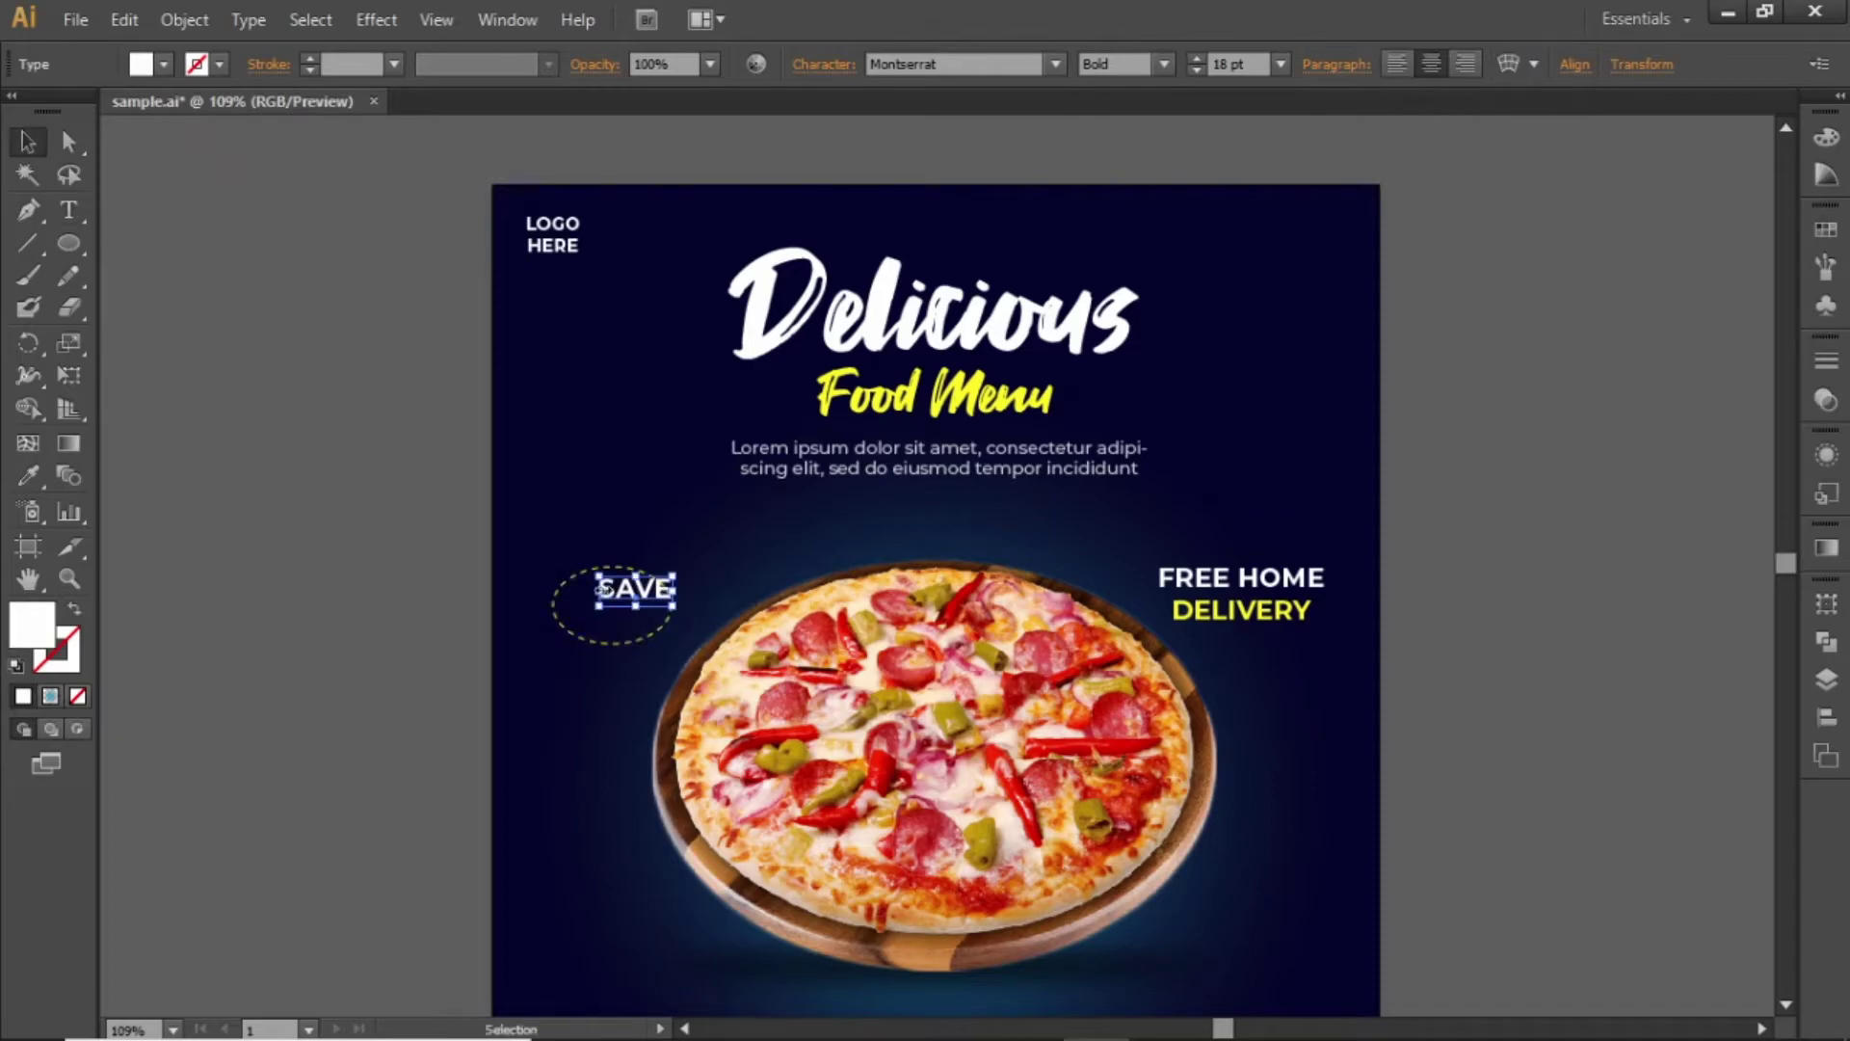
{"action": "key", "text": "z"}
{"action": "left_click_drag", "start_coordinate": [446, 483], "coordinate": [882, 787]}
{"action": "key", "text": "v"}
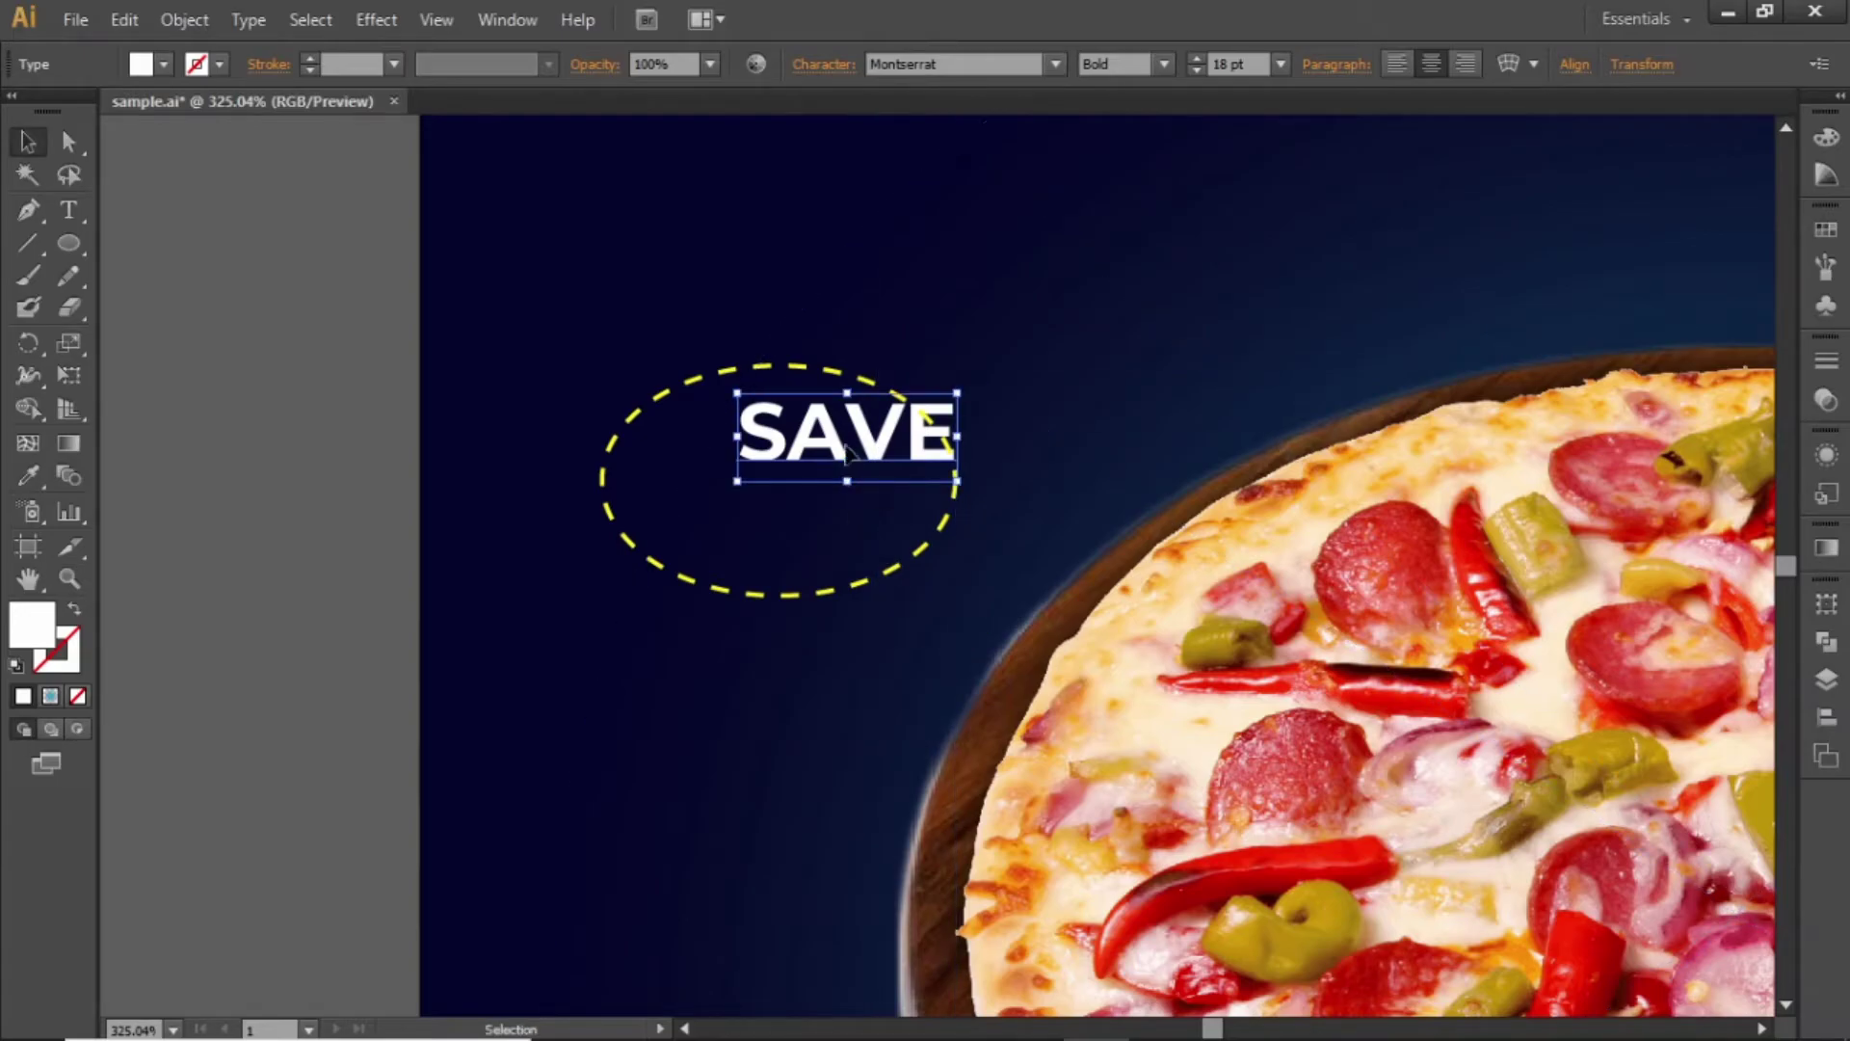
Step: Add a '50%' line below SAVE, sizing 50% to 26 pt and SAVE to 14 pt
{"action": "left_click_drag", "start_coordinate": [849, 453], "coordinate": [848, 551]}
{"action": "key", "text": "t"}
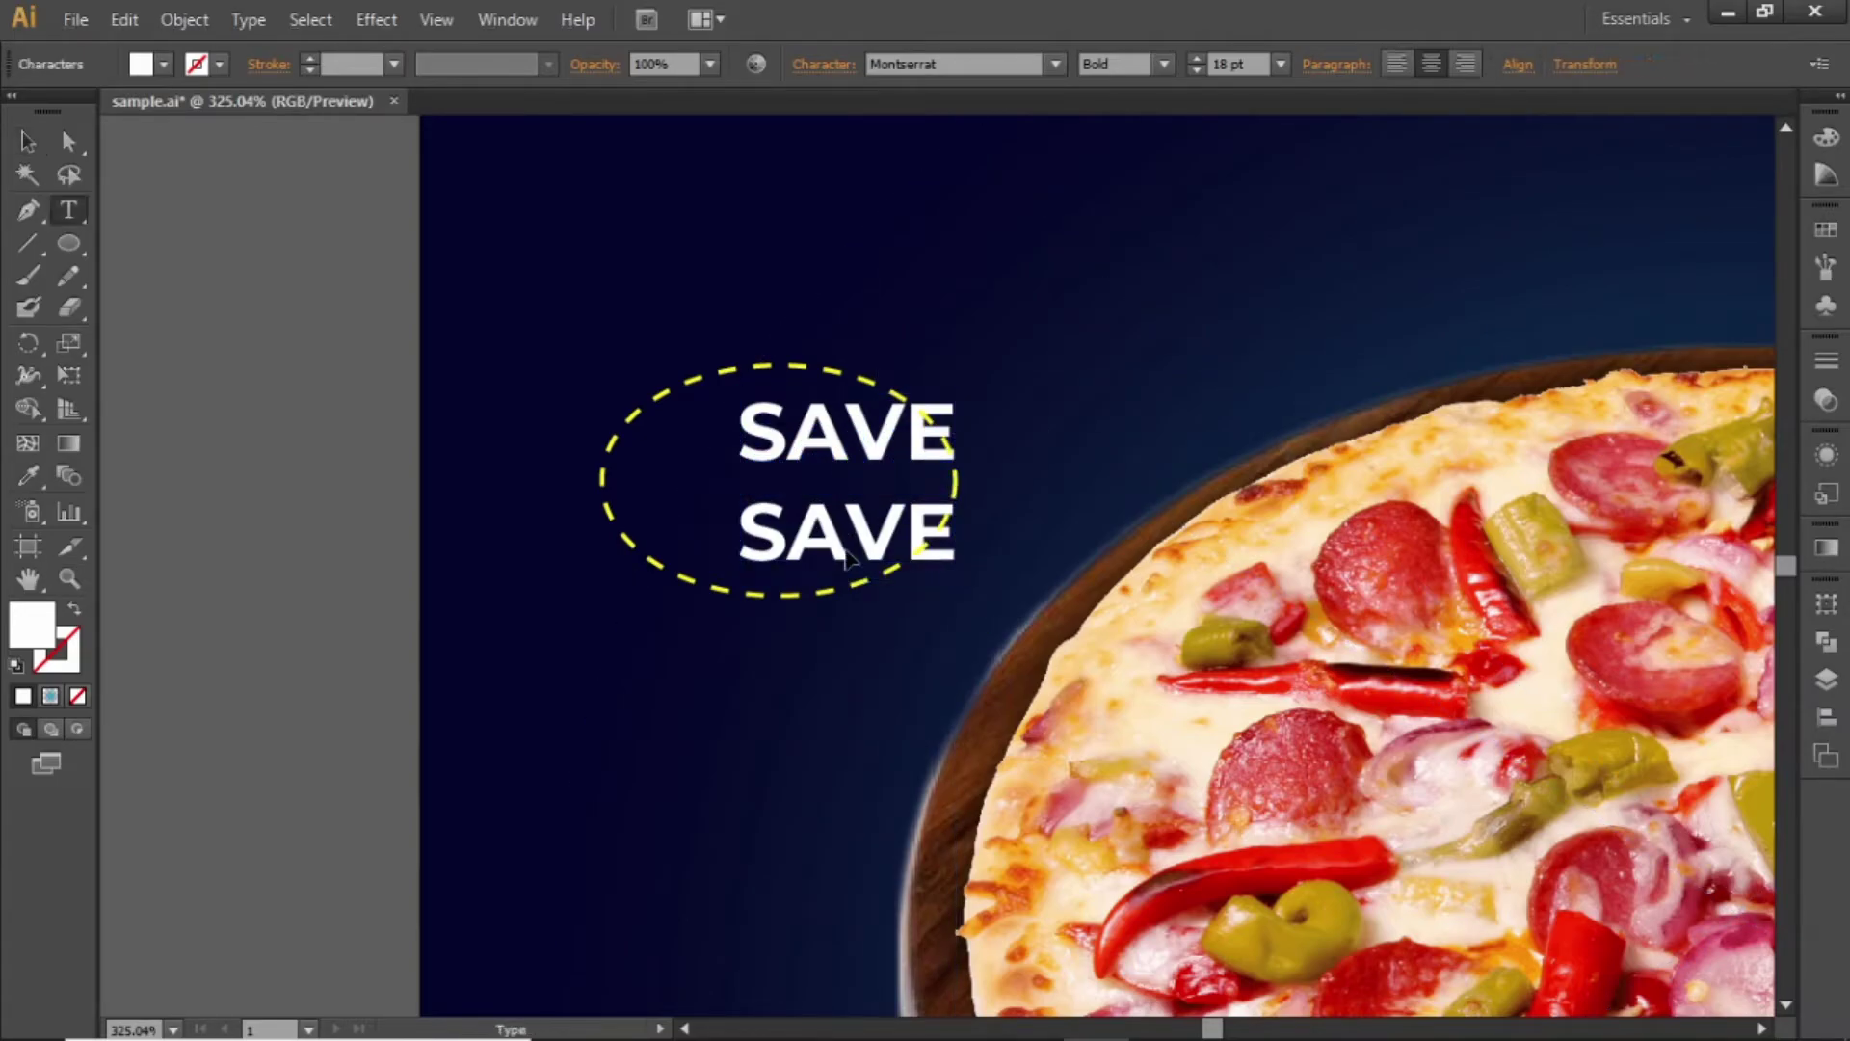
{"action": "double_click", "coordinate": [845, 544]}
{"action": "type", "text": "50%"}
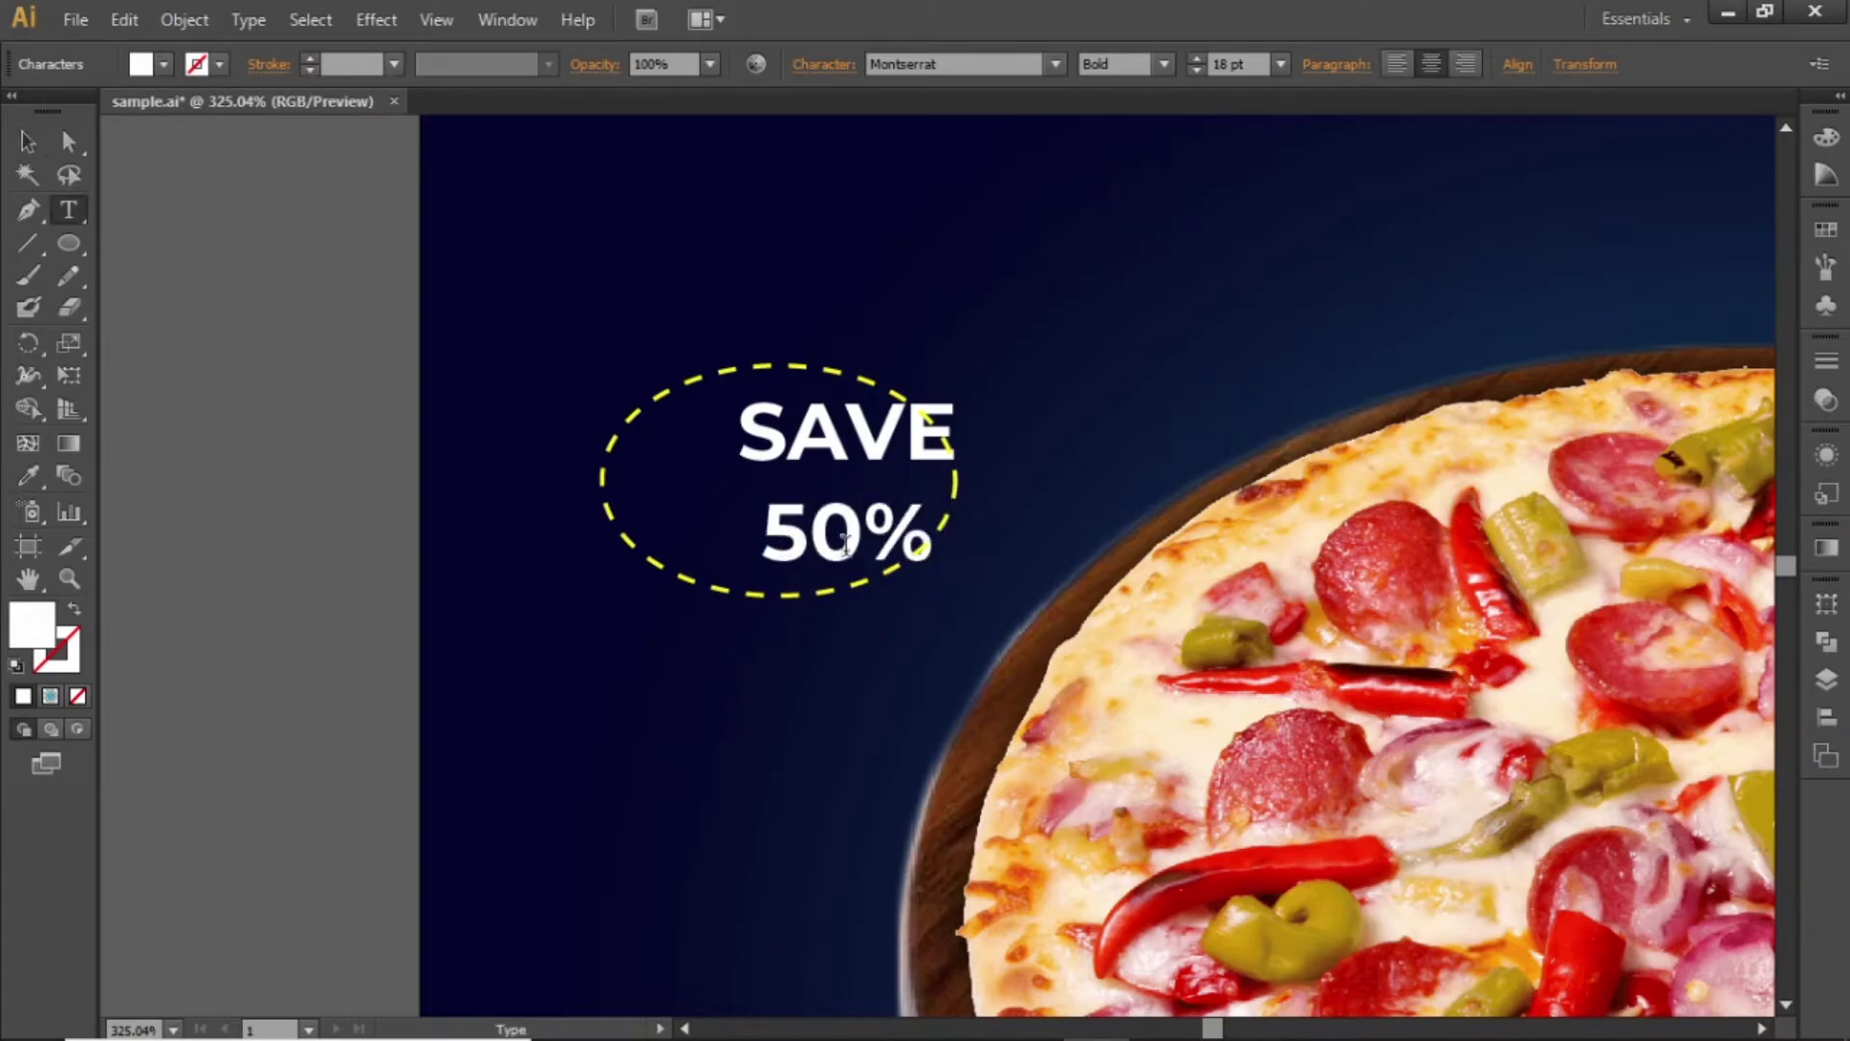
{"action": "key", "text": "Escape"}
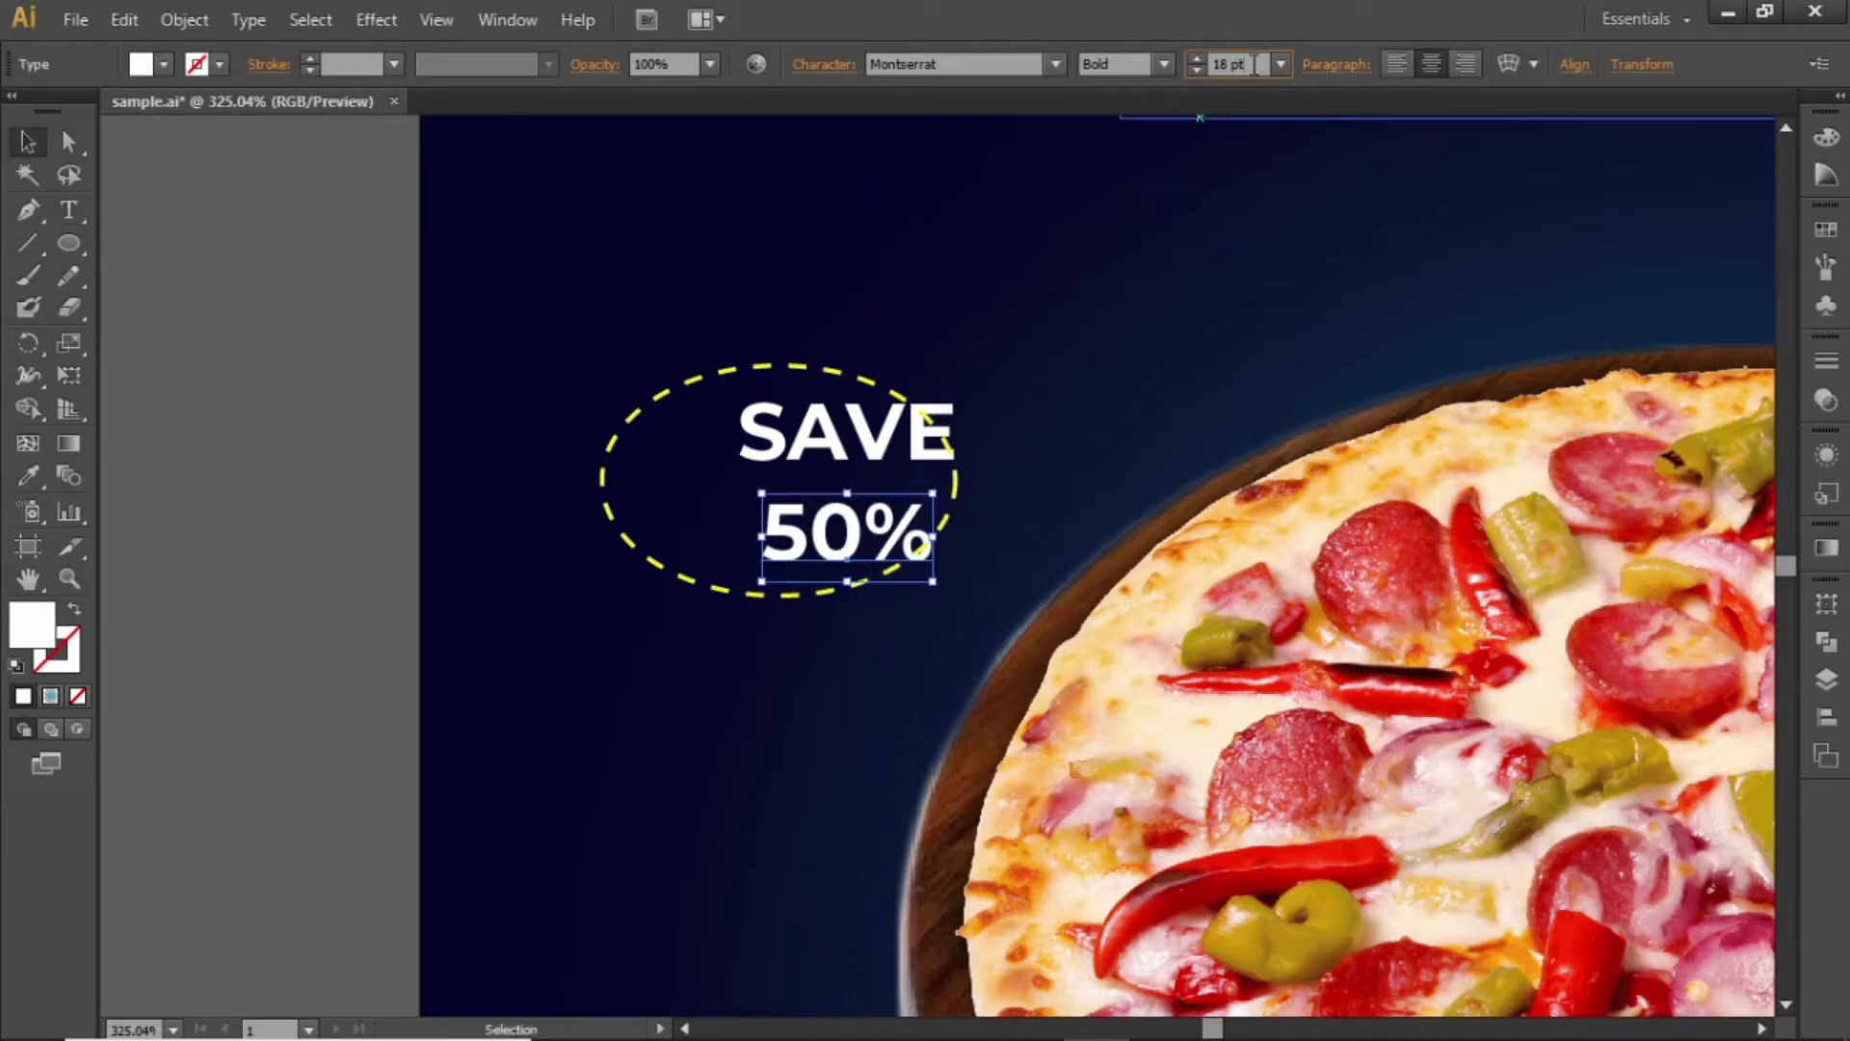
{"action": "key", "text": "Up"}
{"action": "key", "text": "Up"}
{"action": "key", "text": "Up"}
{"action": "key", "text": "Up"}
{"action": "key", "text": "Up"}
{"action": "key", "text": "Up"}
{"action": "key", "text": "Up"}
{"action": "key", "text": "Up"}
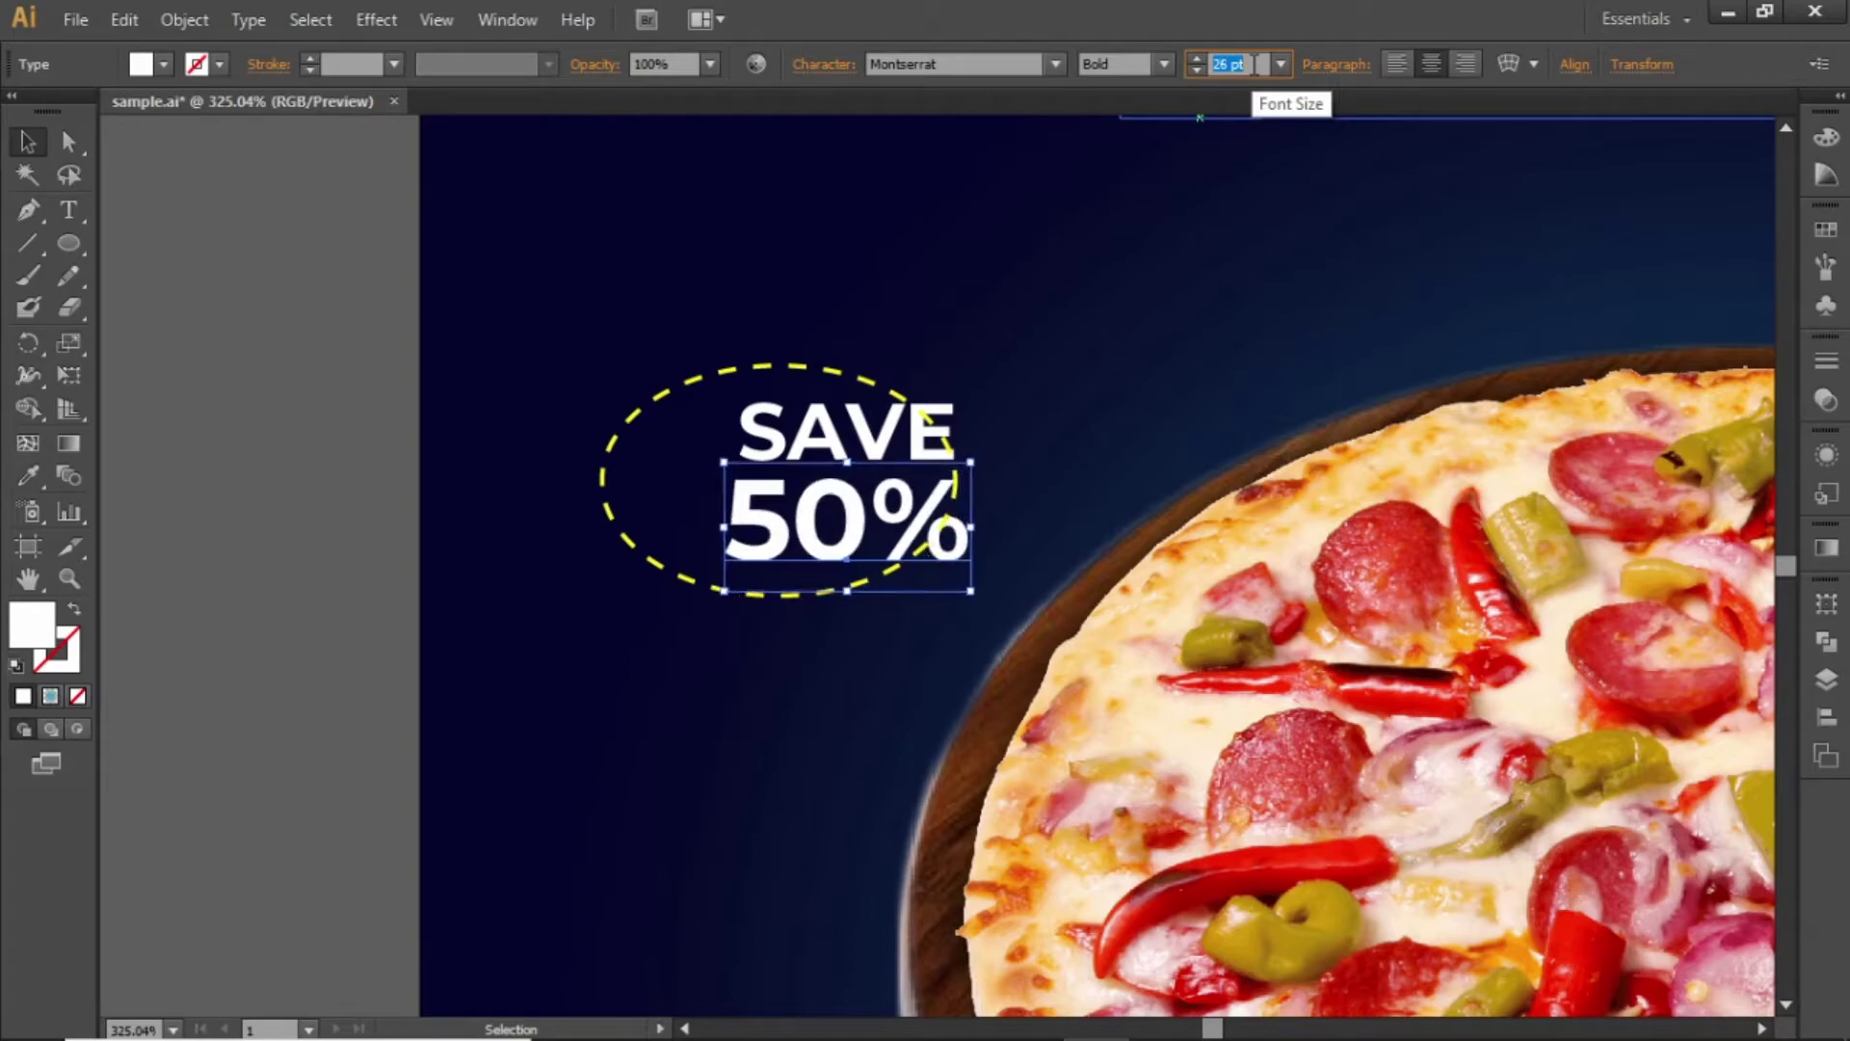
{"action": "left_click", "coordinate": [838, 431]}
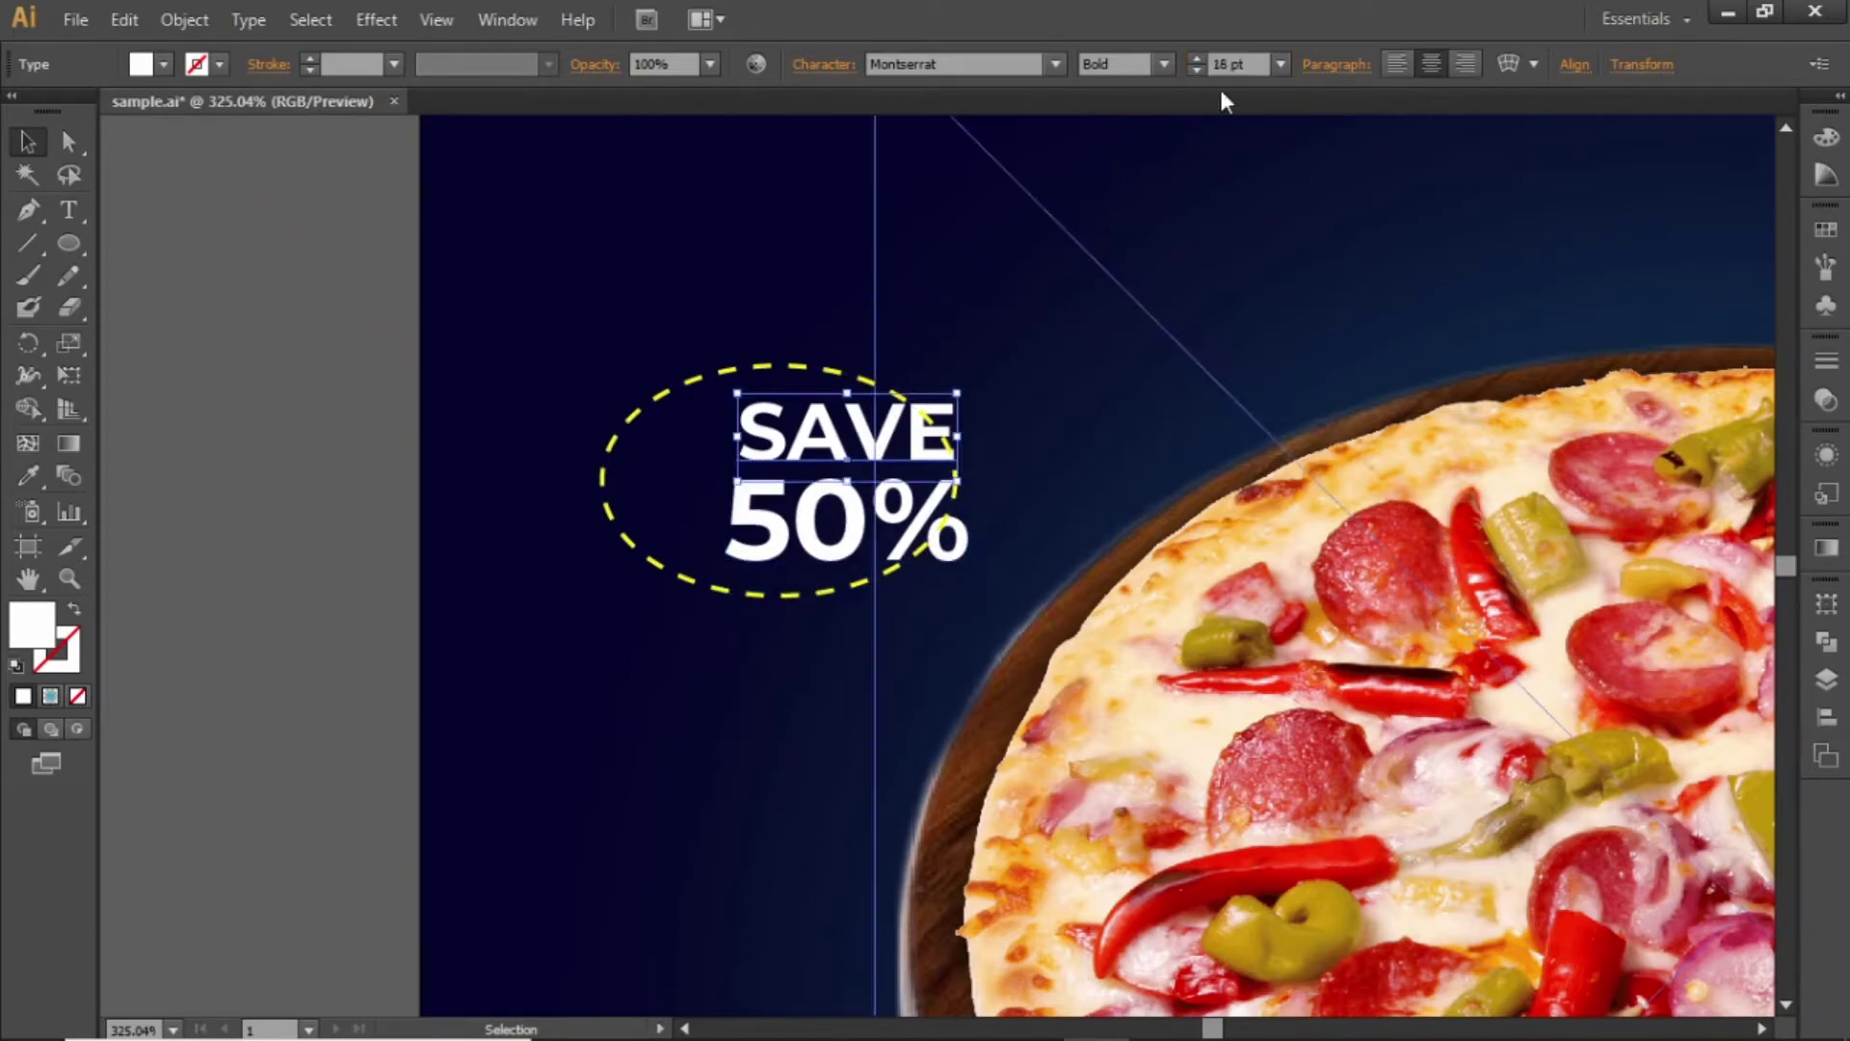
{"action": "left_click", "coordinate": [1256, 64]}
{"action": "key", "text": "Down"}
{"action": "key", "text": "Down"}
{"action": "key", "text": "Down"}
{"action": "key", "text": "Down"}
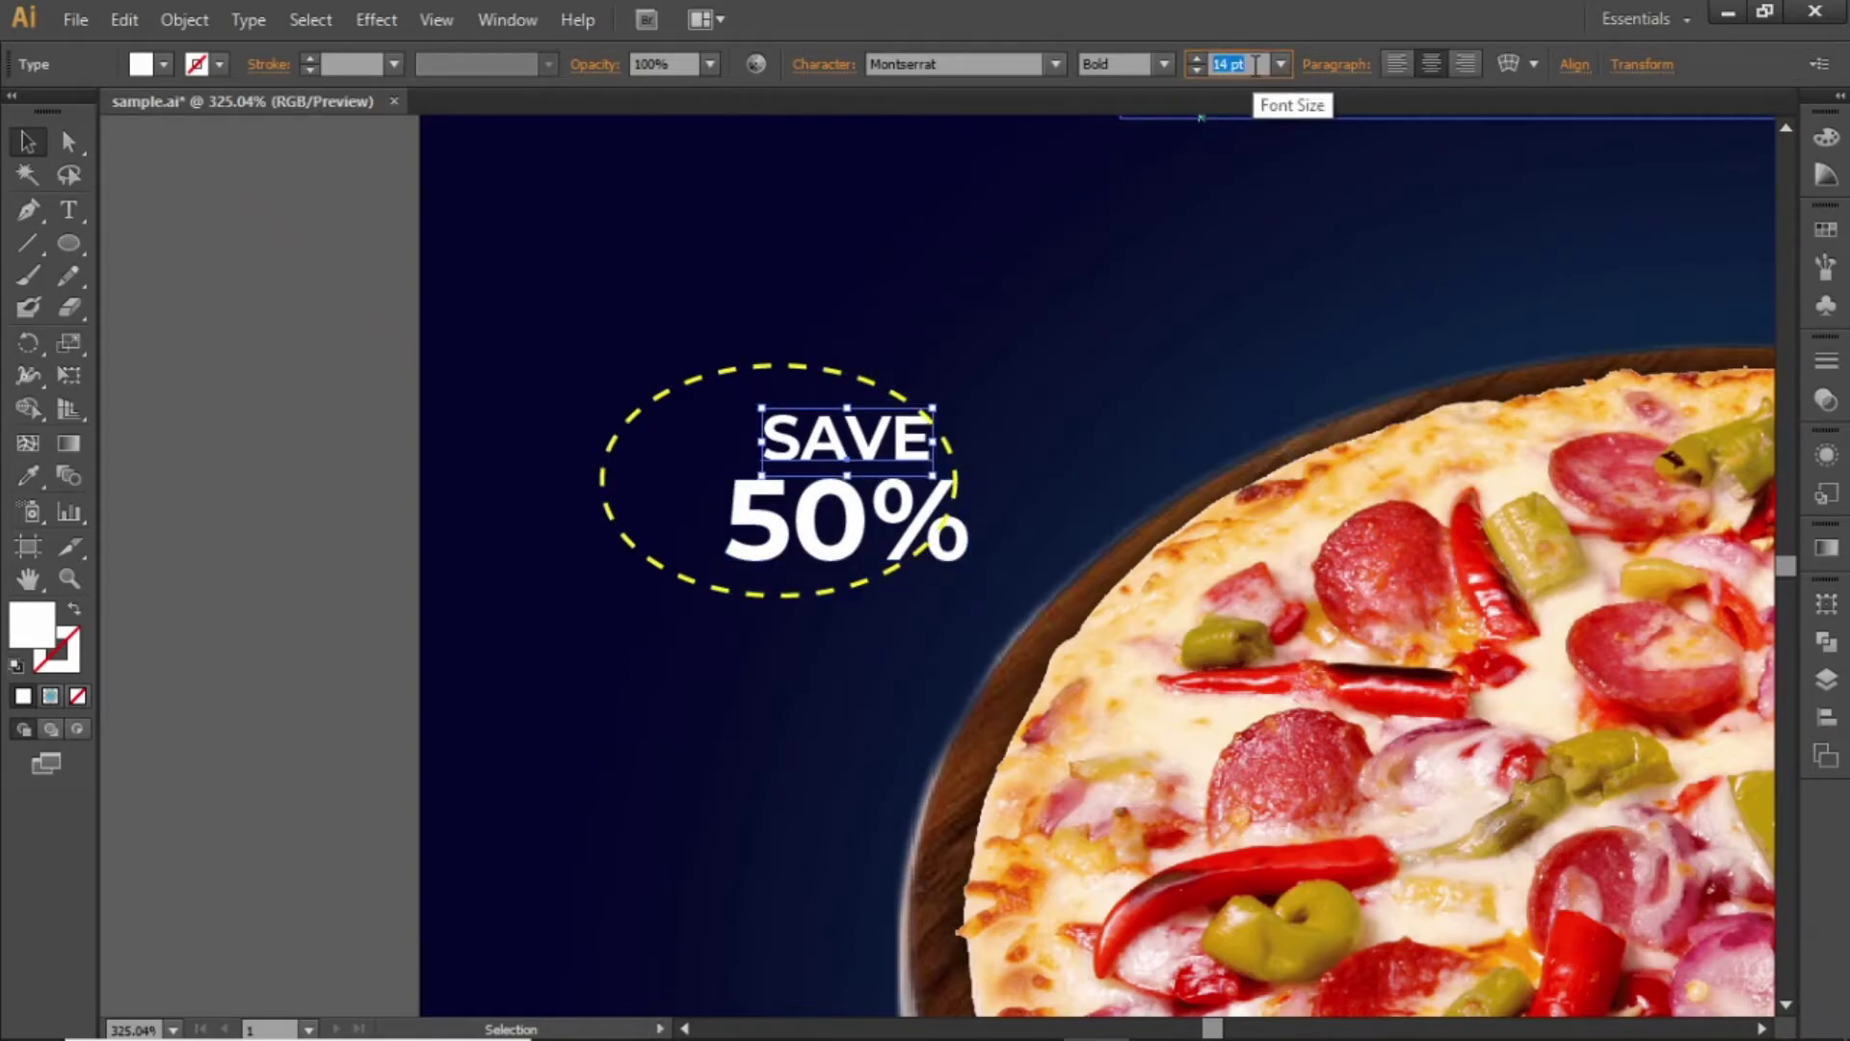
Step: Colour 50% yellow, then centre SAVE and 50% in the ellipse with a slight tilt
{"action": "left_click", "coordinate": [830, 528]}
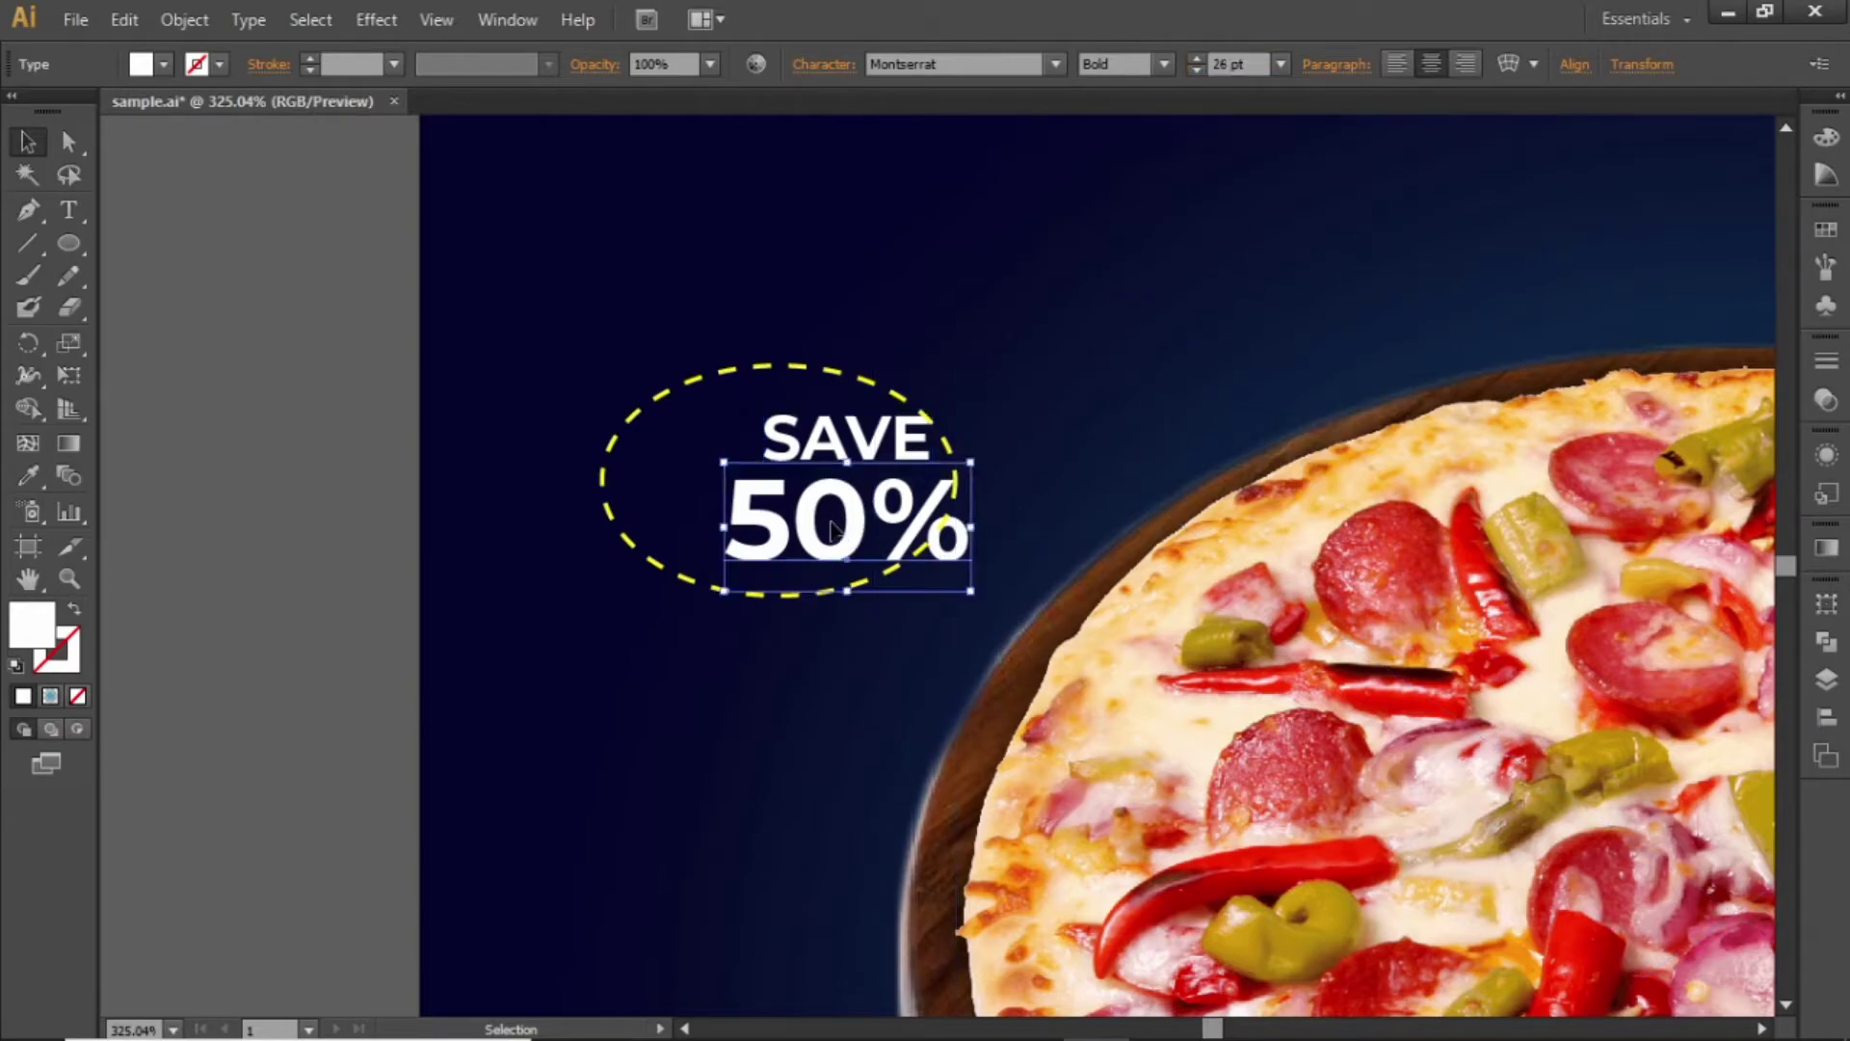
{"action": "left_click", "coordinate": [1821, 232]}
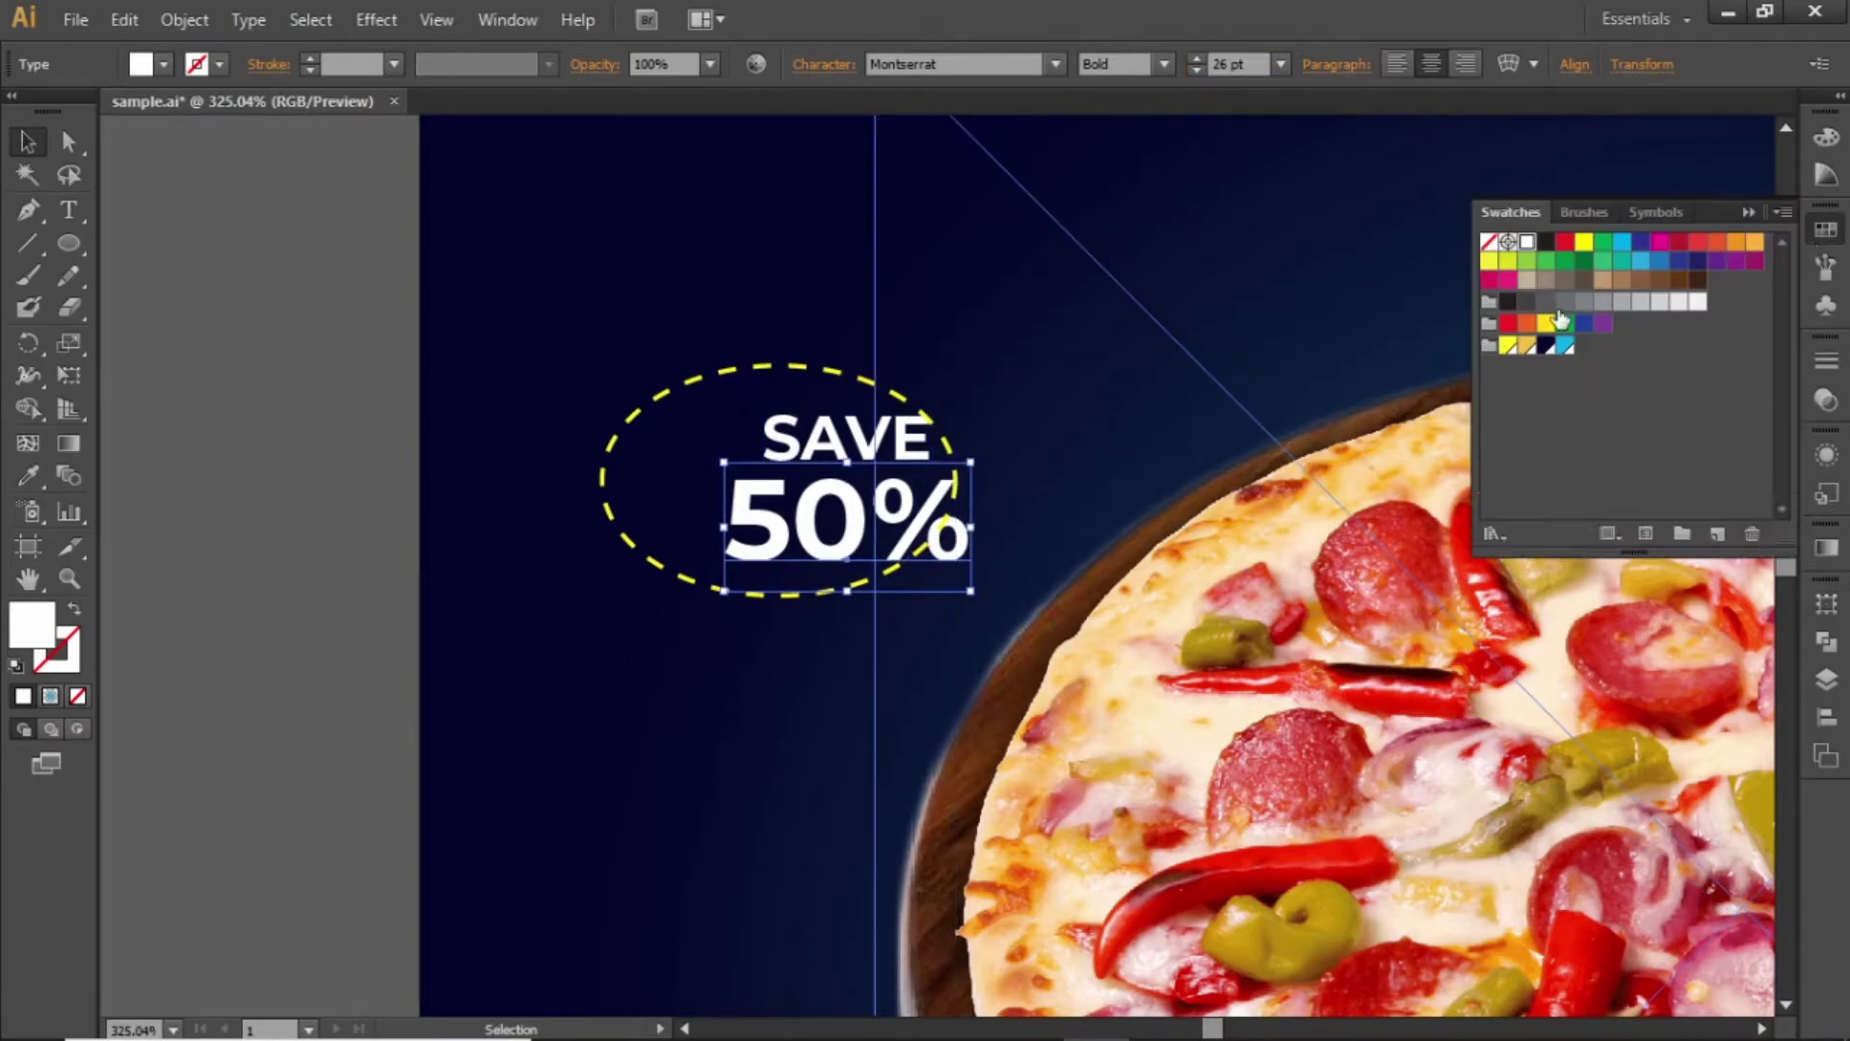
{"action": "left_click", "coordinate": [1508, 345]}
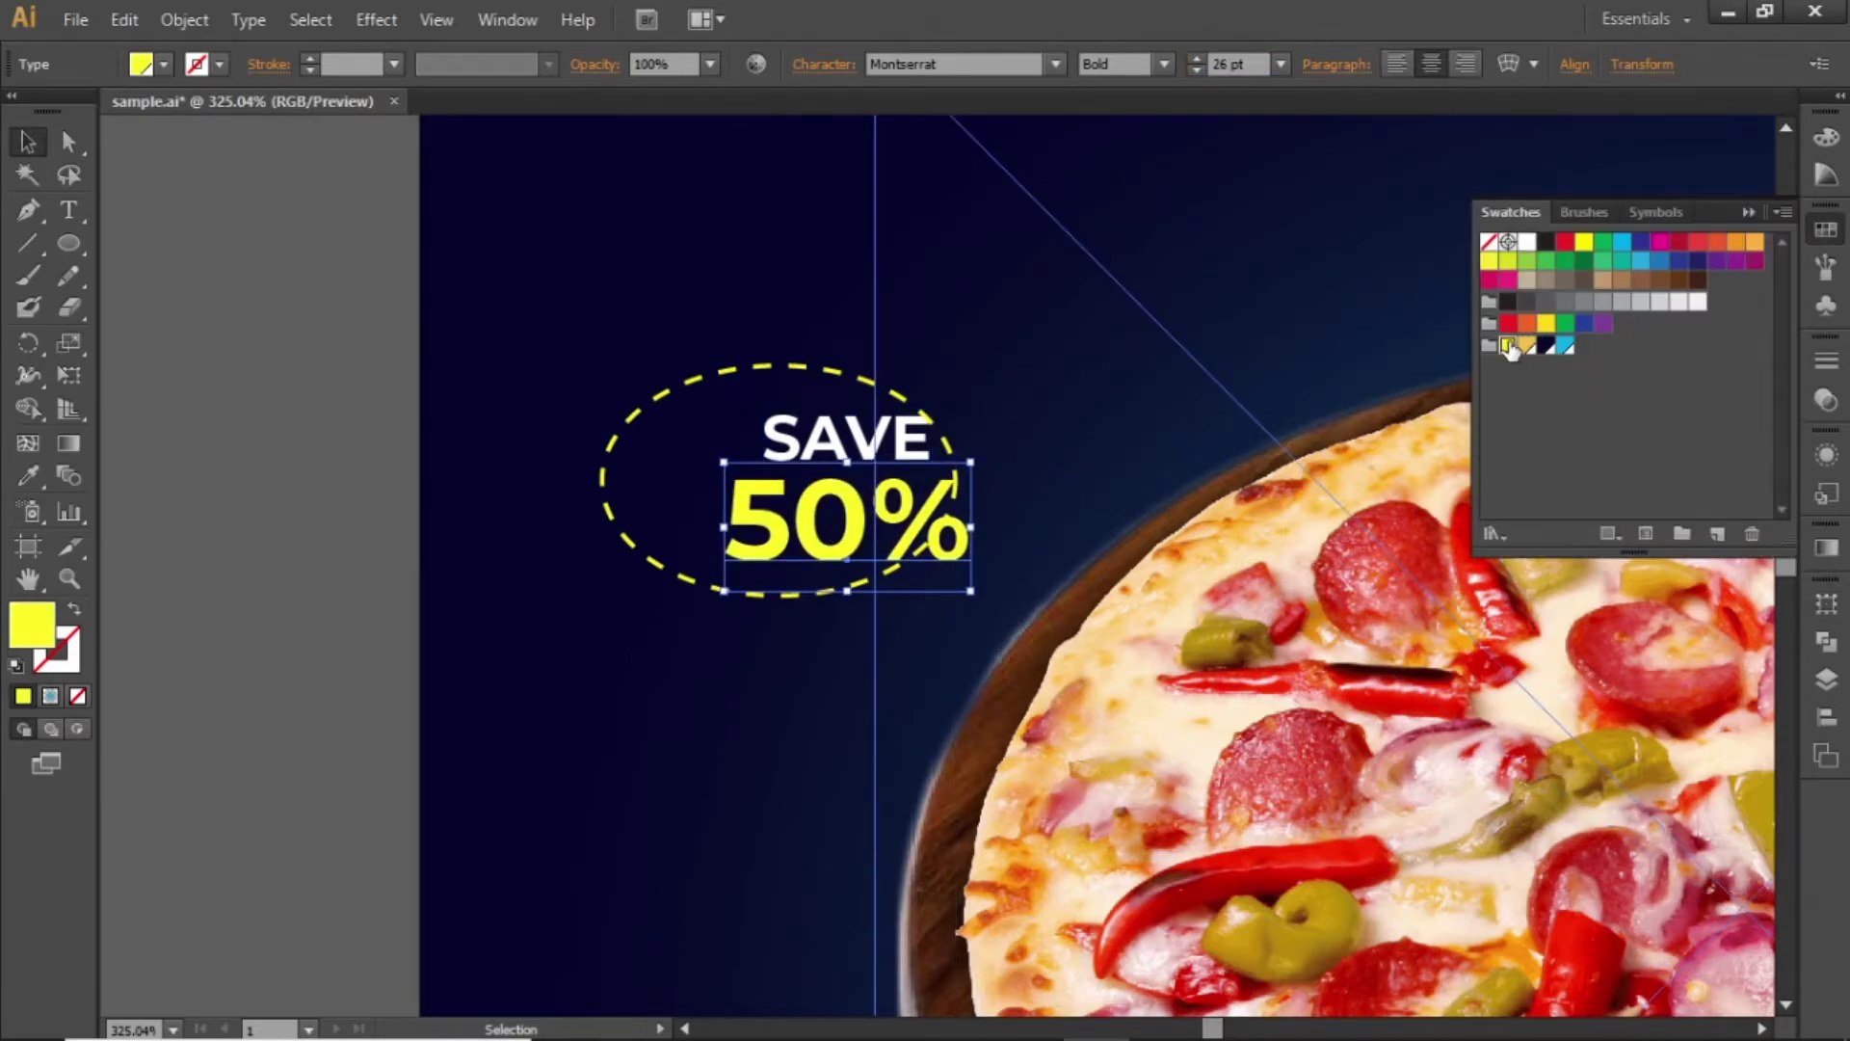
{"action": "left_click", "coordinate": [812, 445], "text": "shift"}
{"action": "left_click_drag", "start_coordinate": [812, 445], "coordinate": [753, 427]}
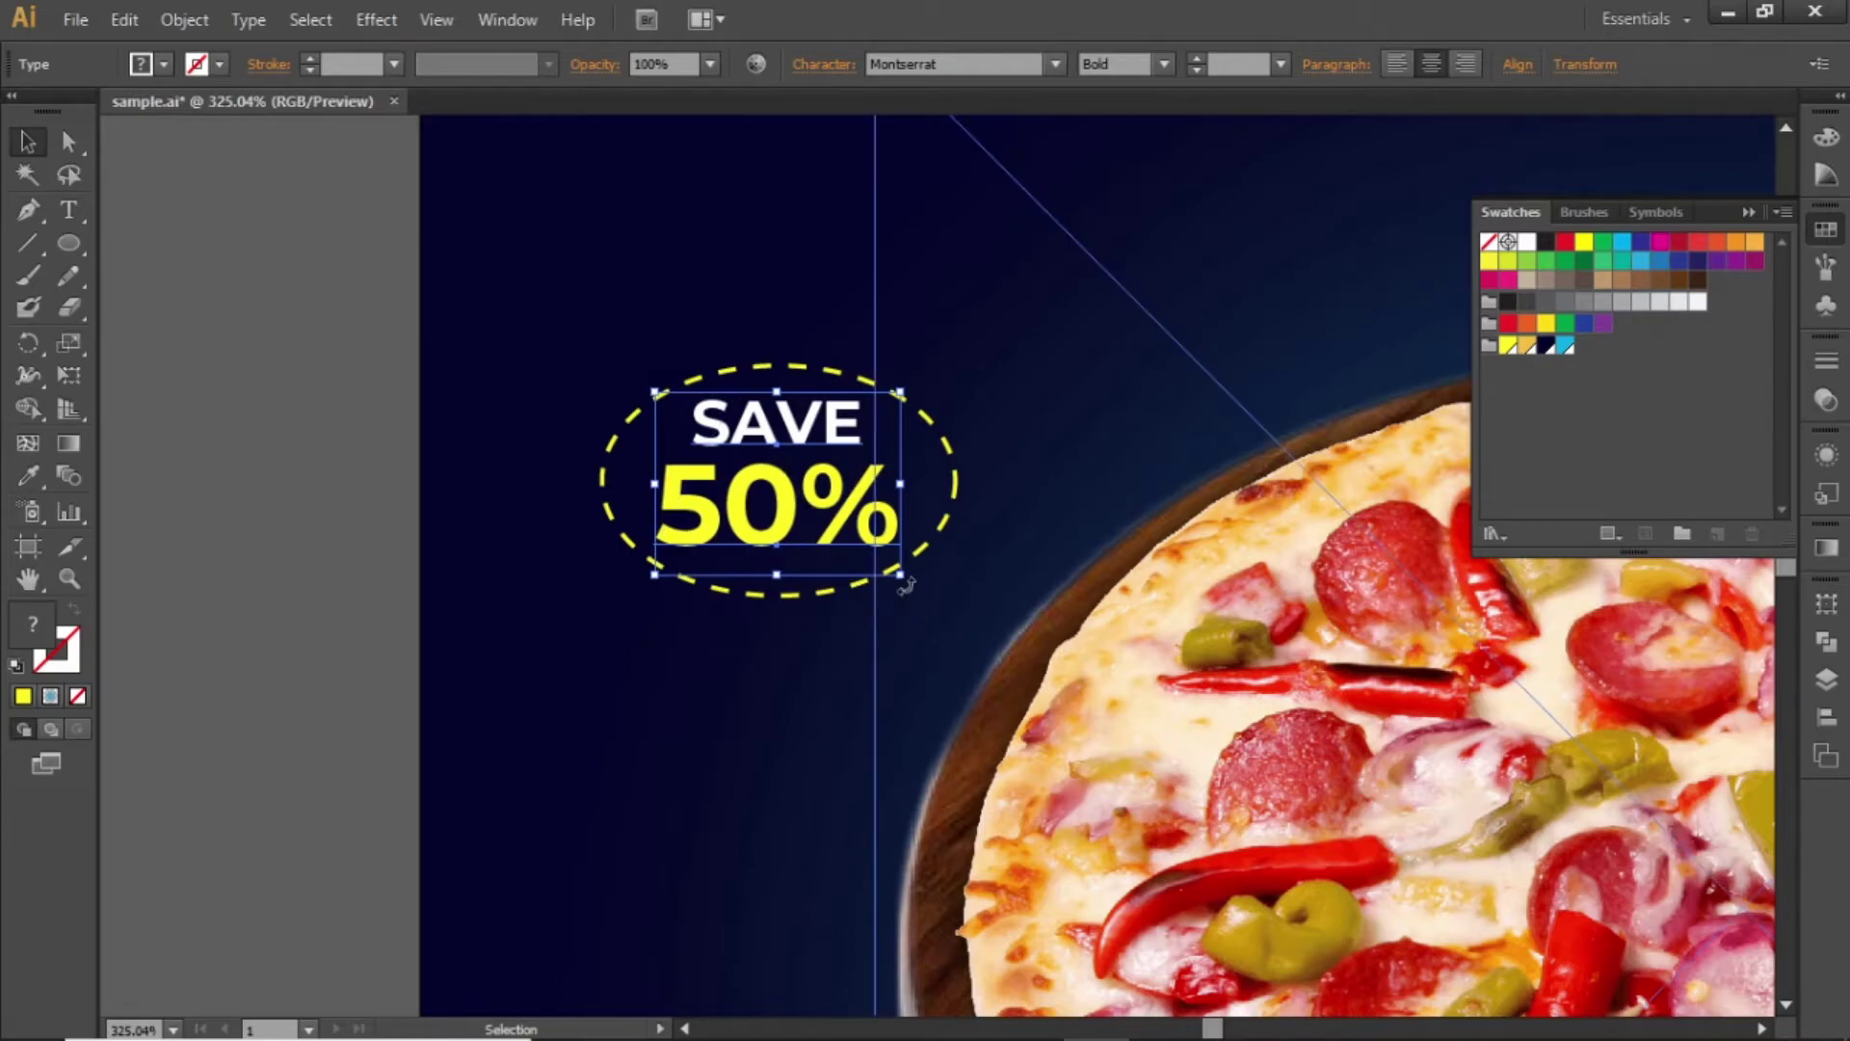
{"action": "left_click_drag", "start_coordinate": [905, 584], "coordinate": [913, 575]}
{"action": "left_click", "coordinate": [281, 460]}
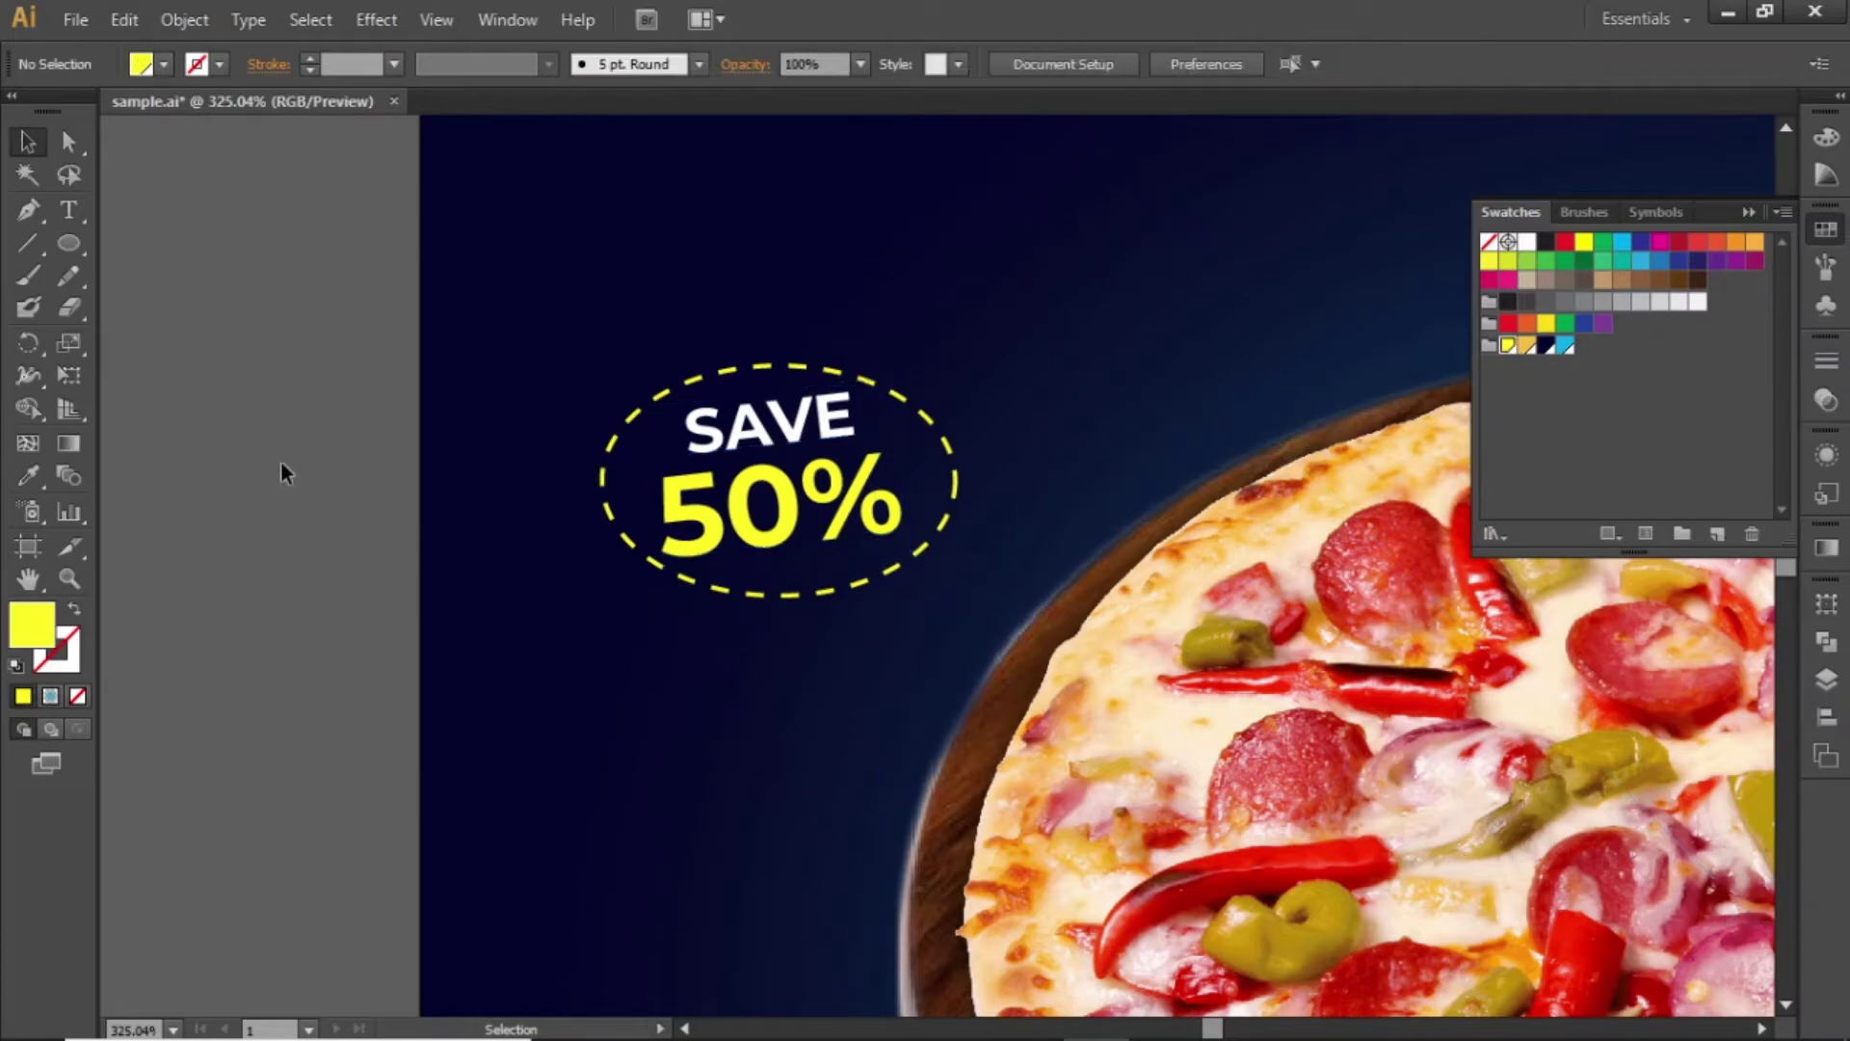
{"action": "key", "text": "ctrl+0"}
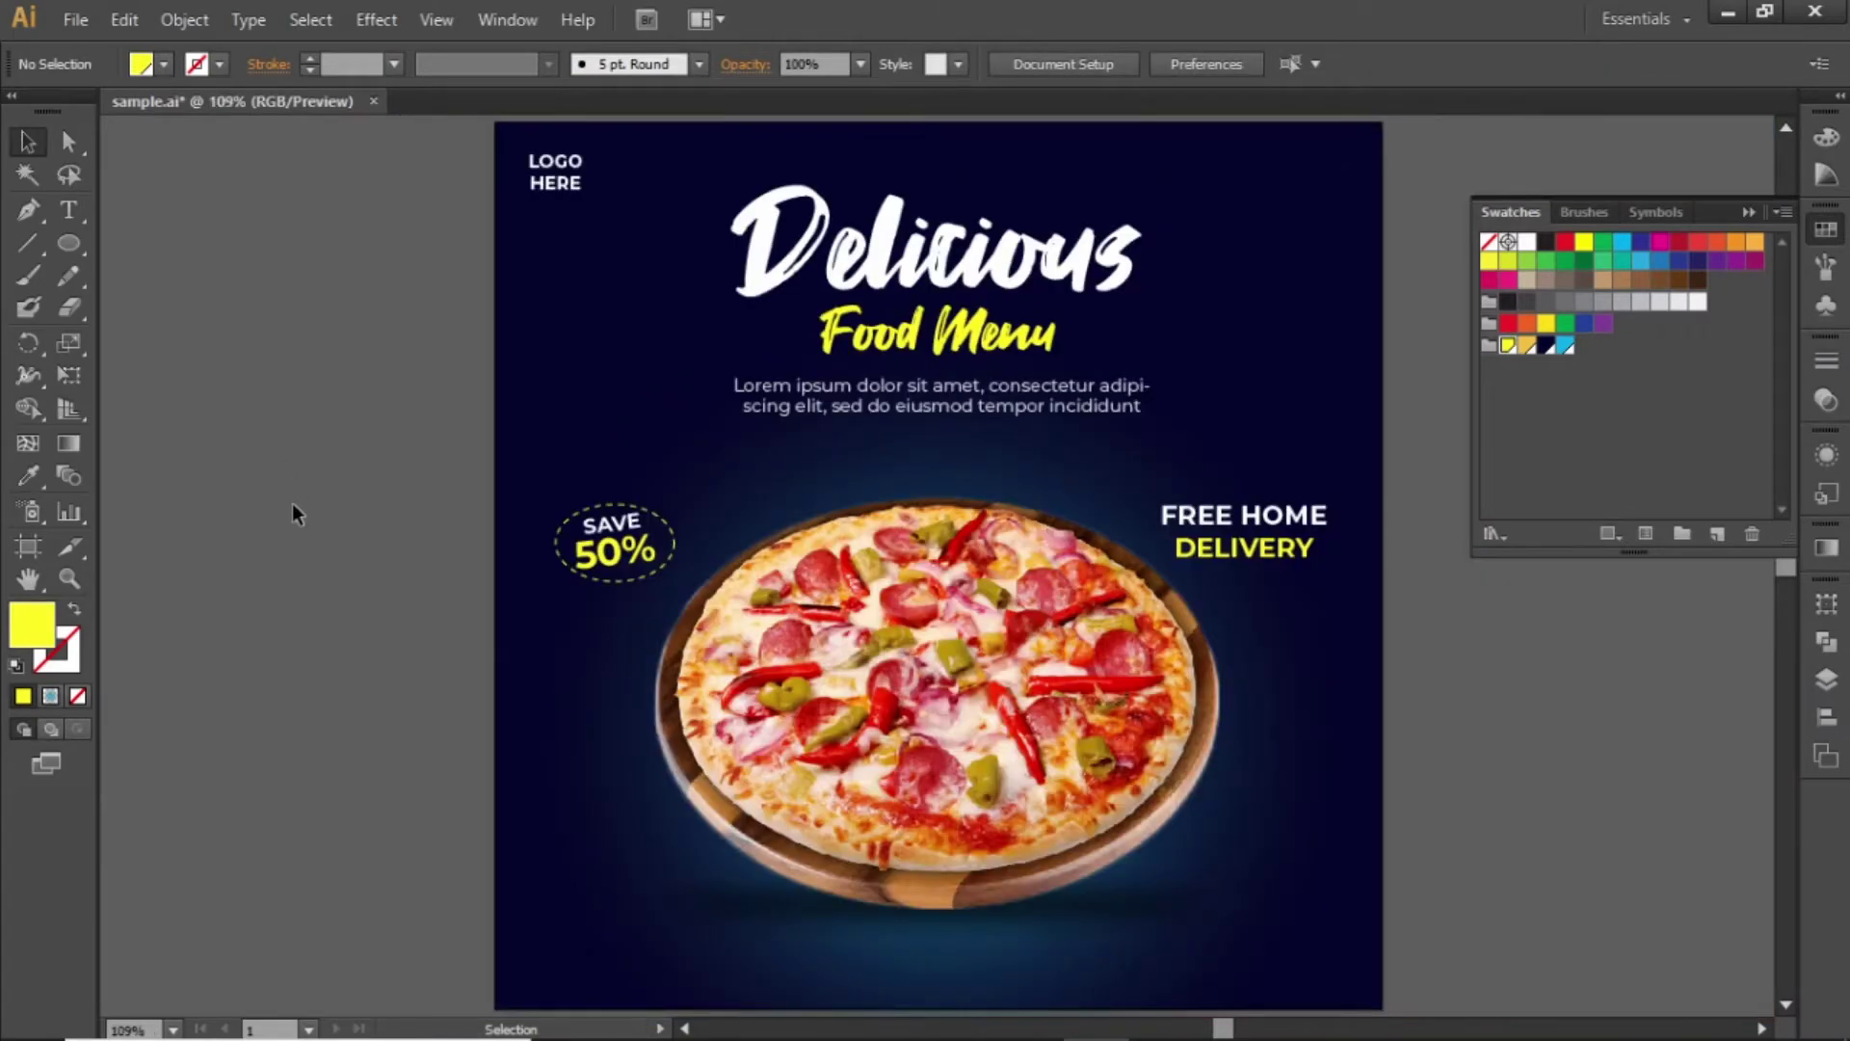
Step: Nudge the whole SAVE 50% badge, ellipse included, slightly to the right
{"action": "left_click", "coordinate": [672, 533]}
{"action": "left_click", "coordinate": [612, 557], "text": "shift"}
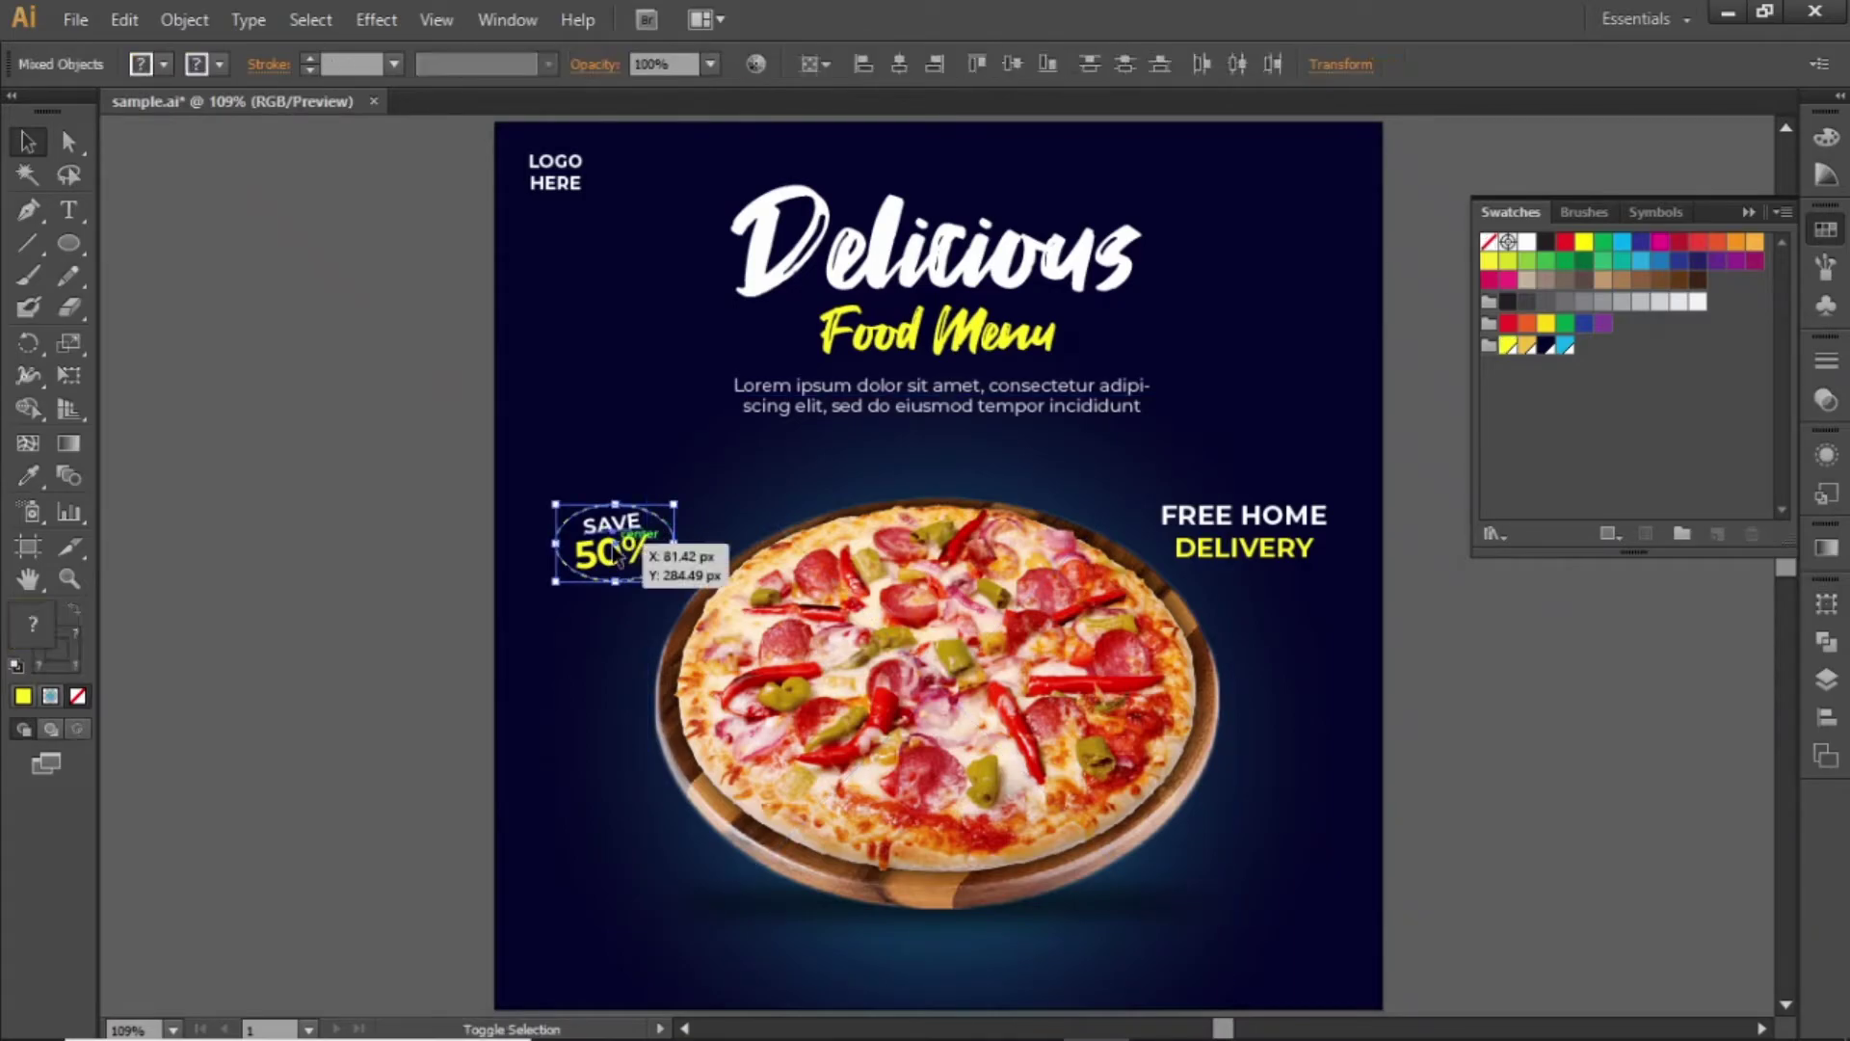
{"action": "key", "text": "shift+Right"}
{"action": "key", "text": "shift+Right"}
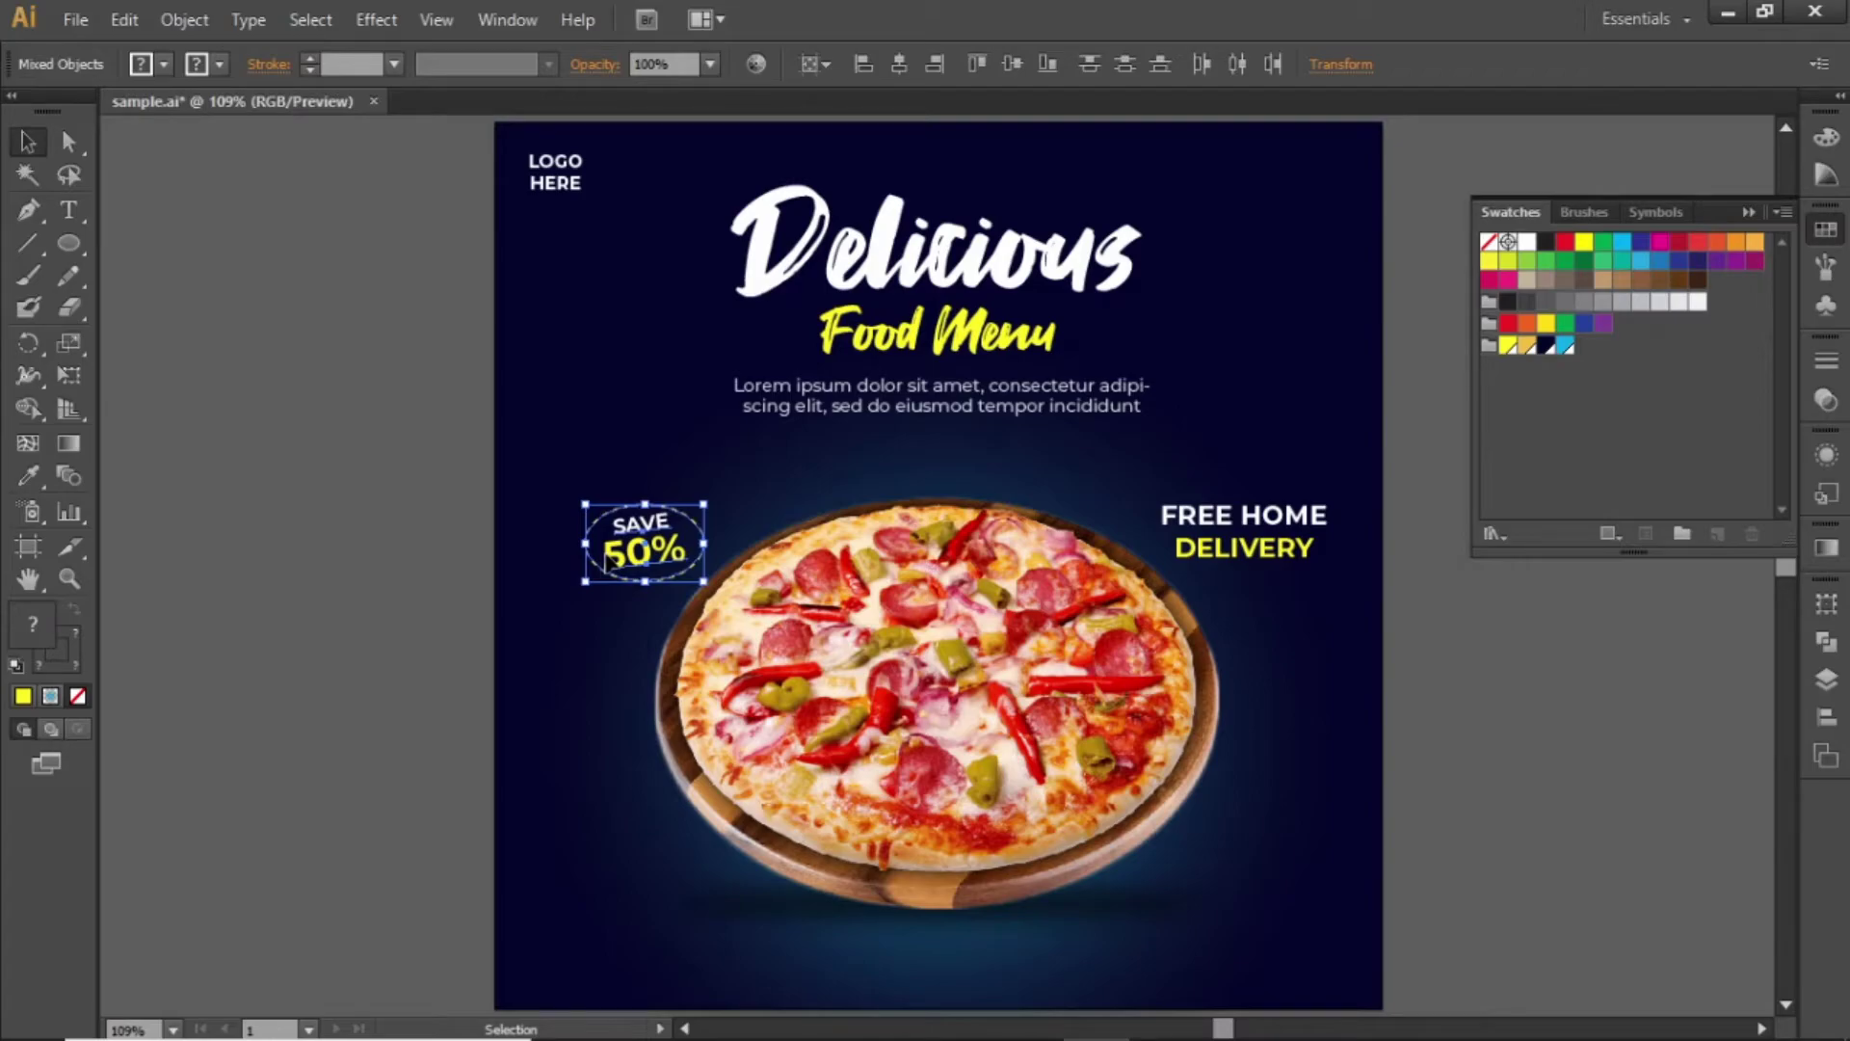
{"action": "left_click", "coordinate": [195, 408]}
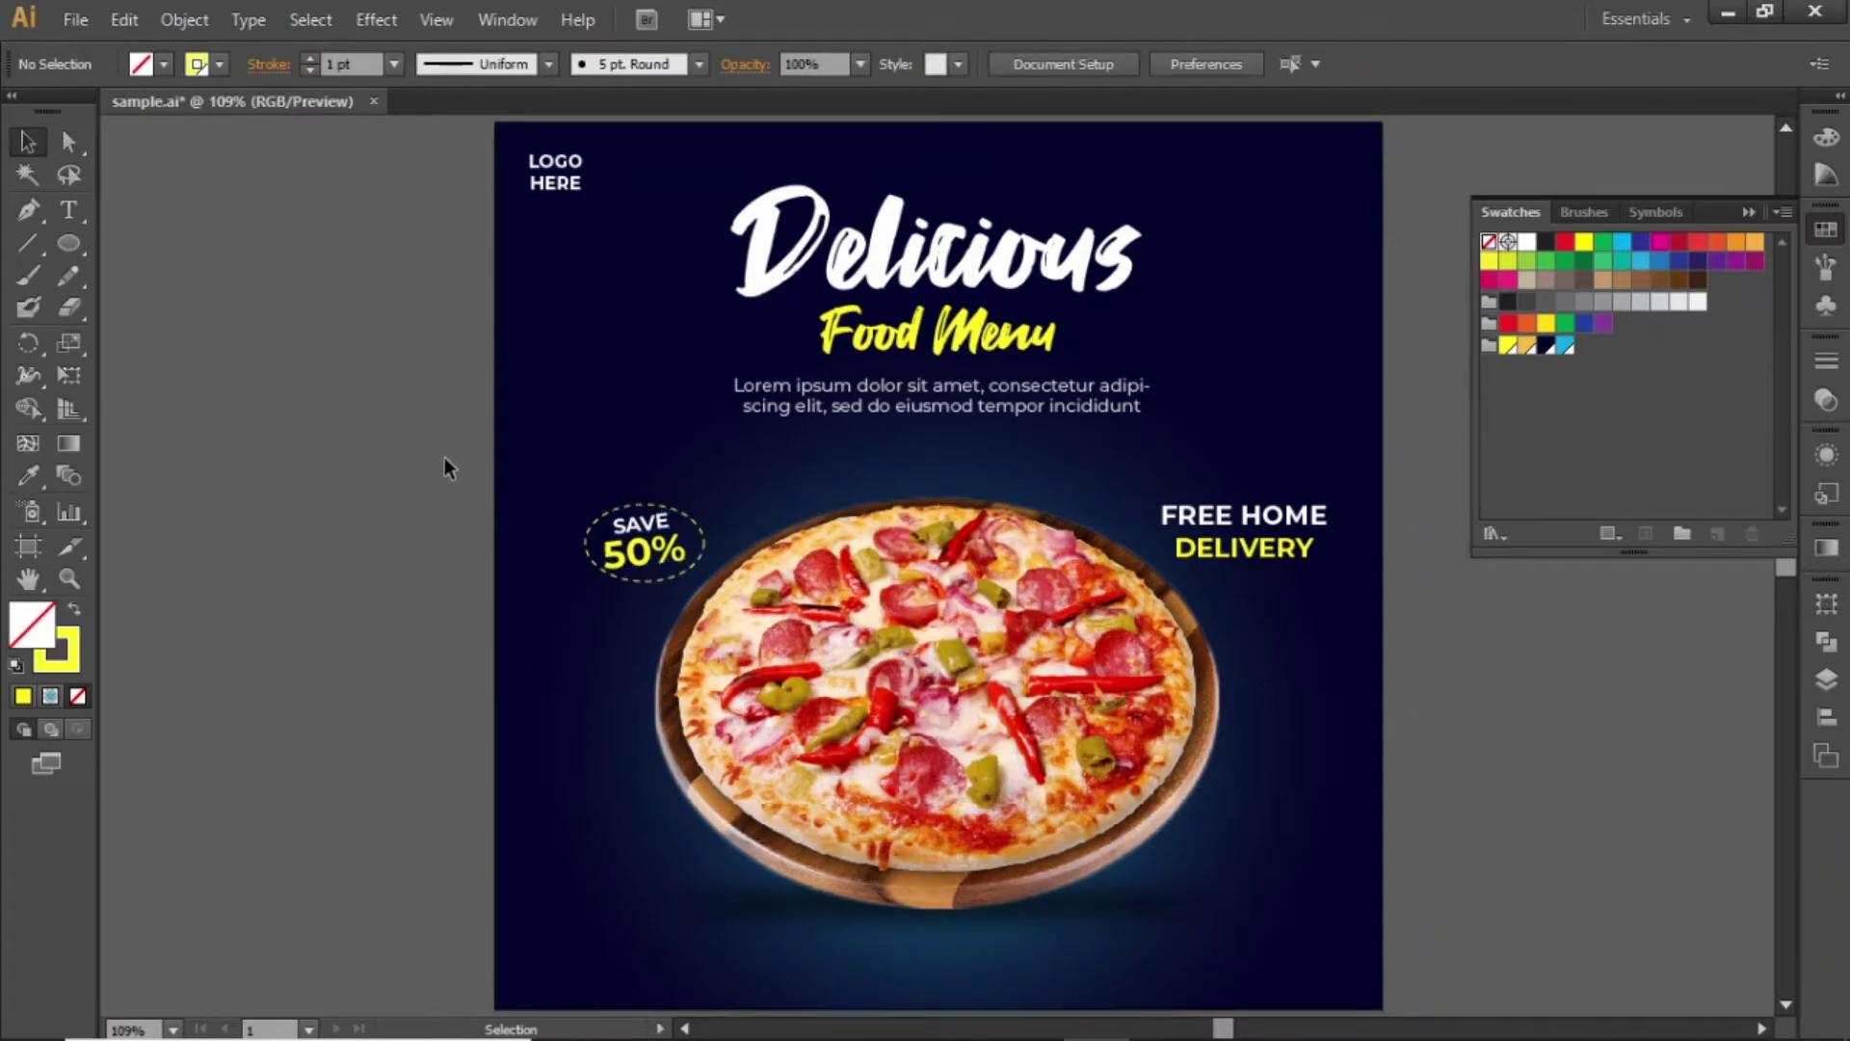
{"action": "key", "text": "space"}
{"action": "left_click_drag", "start_coordinate": [413, 591], "coordinate": [348, 371]}
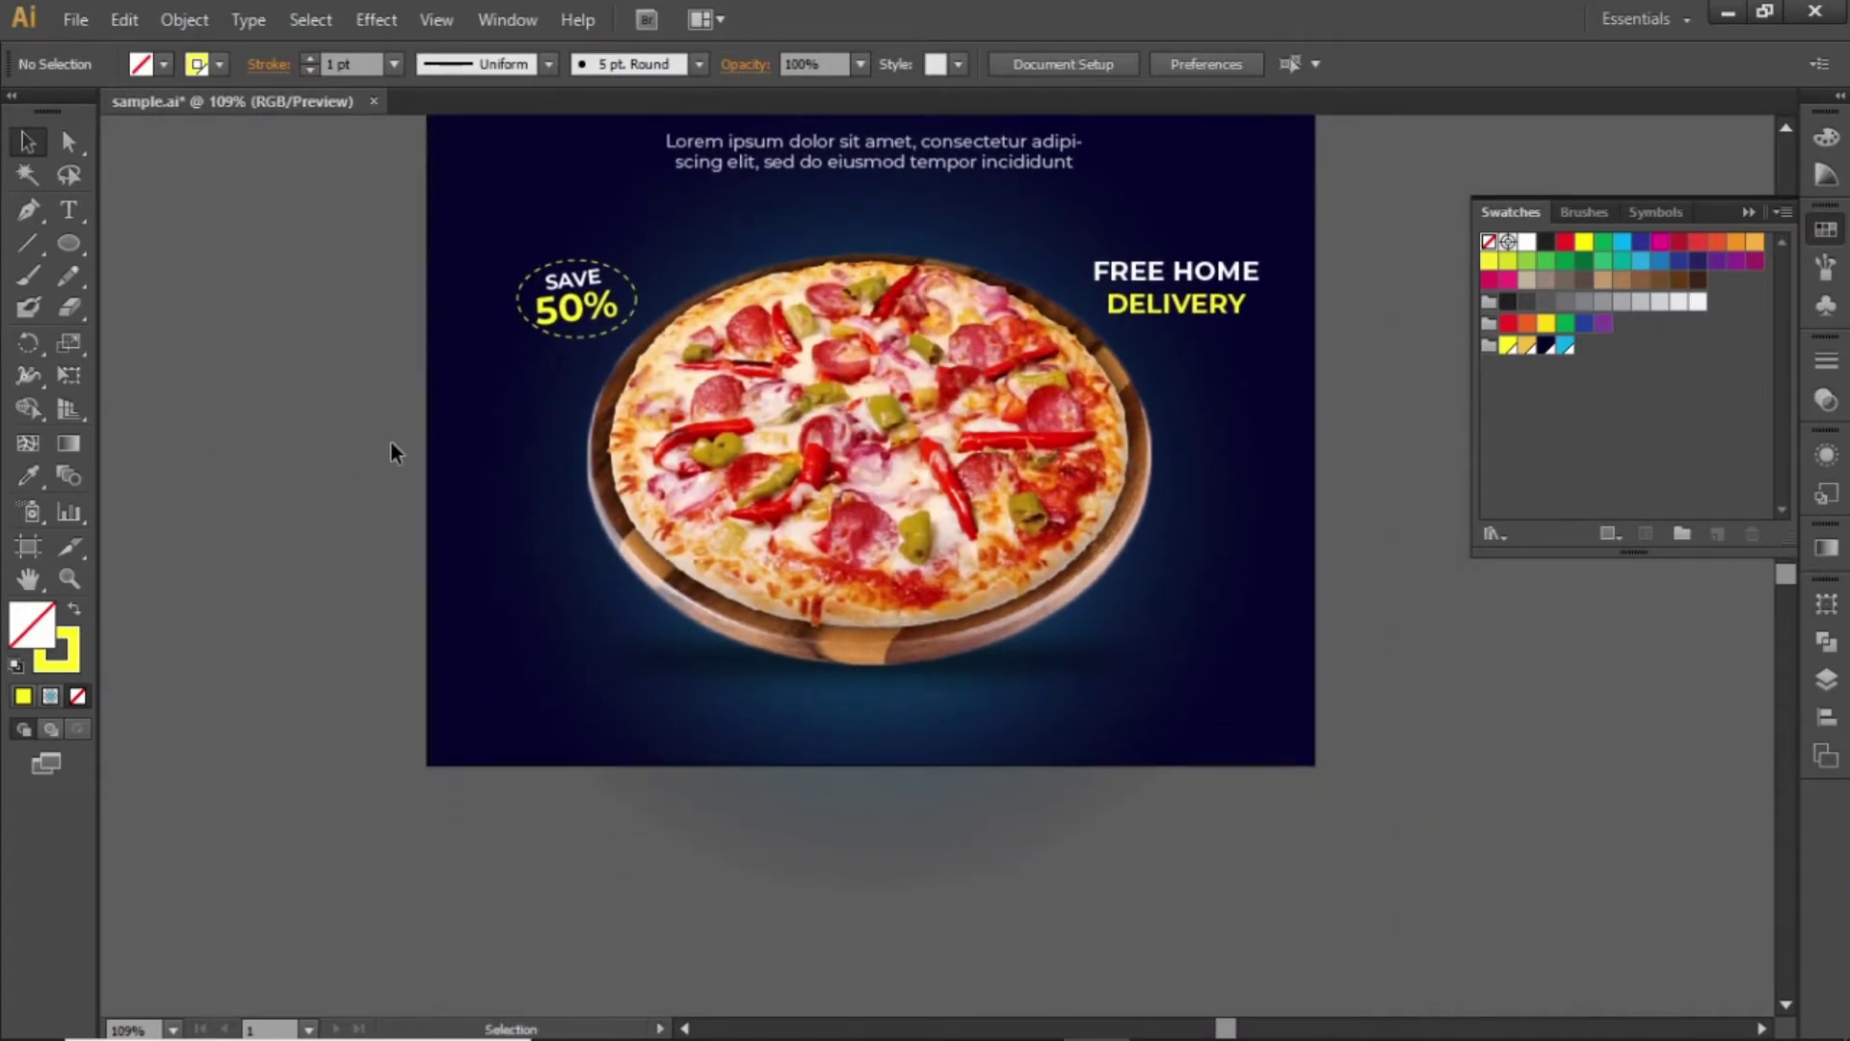
Step: Draw a yellow-filled rectangle with no outline below the pizza
{"action": "key", "text": "z"}
{"action": "left_click_drag", "start_coordinate": [368, 528], "coordinate": [1396, 906]}
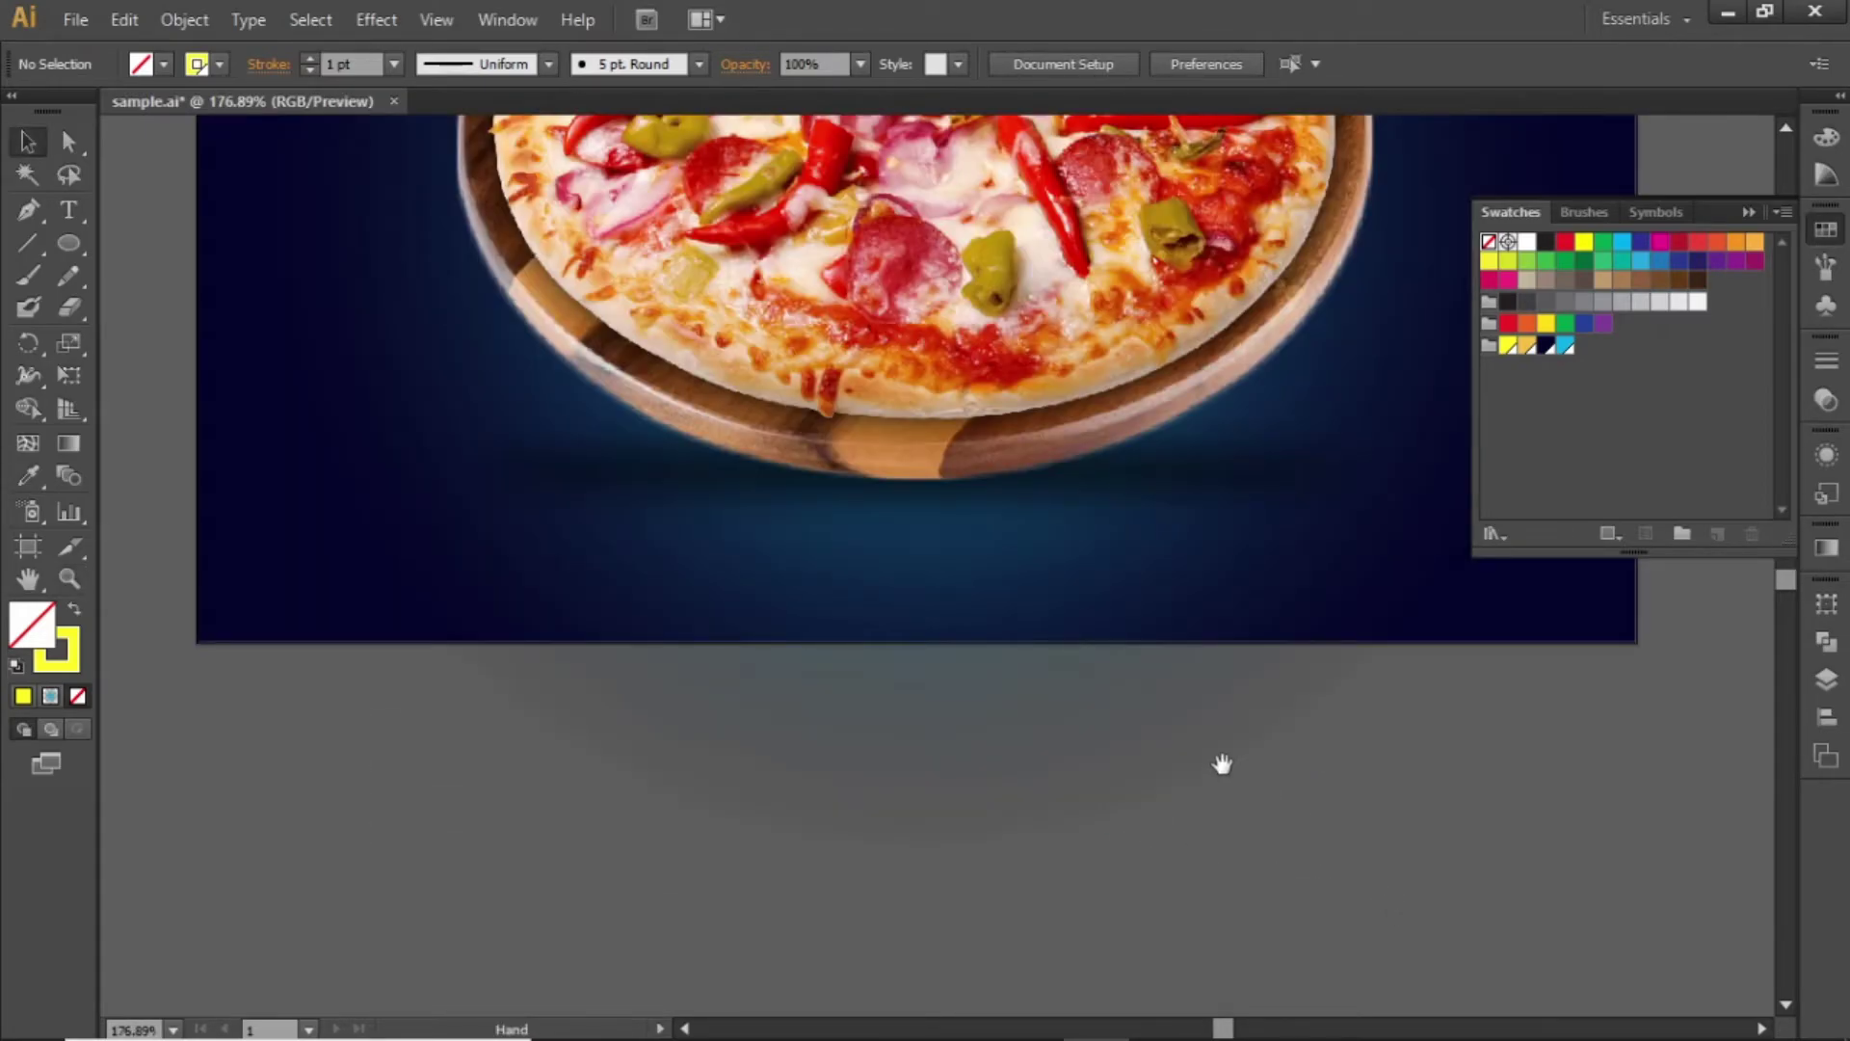
{"action": "left_click_drag", "start_coordinate": [1222, 764], "coordinate": [1193, 871]}
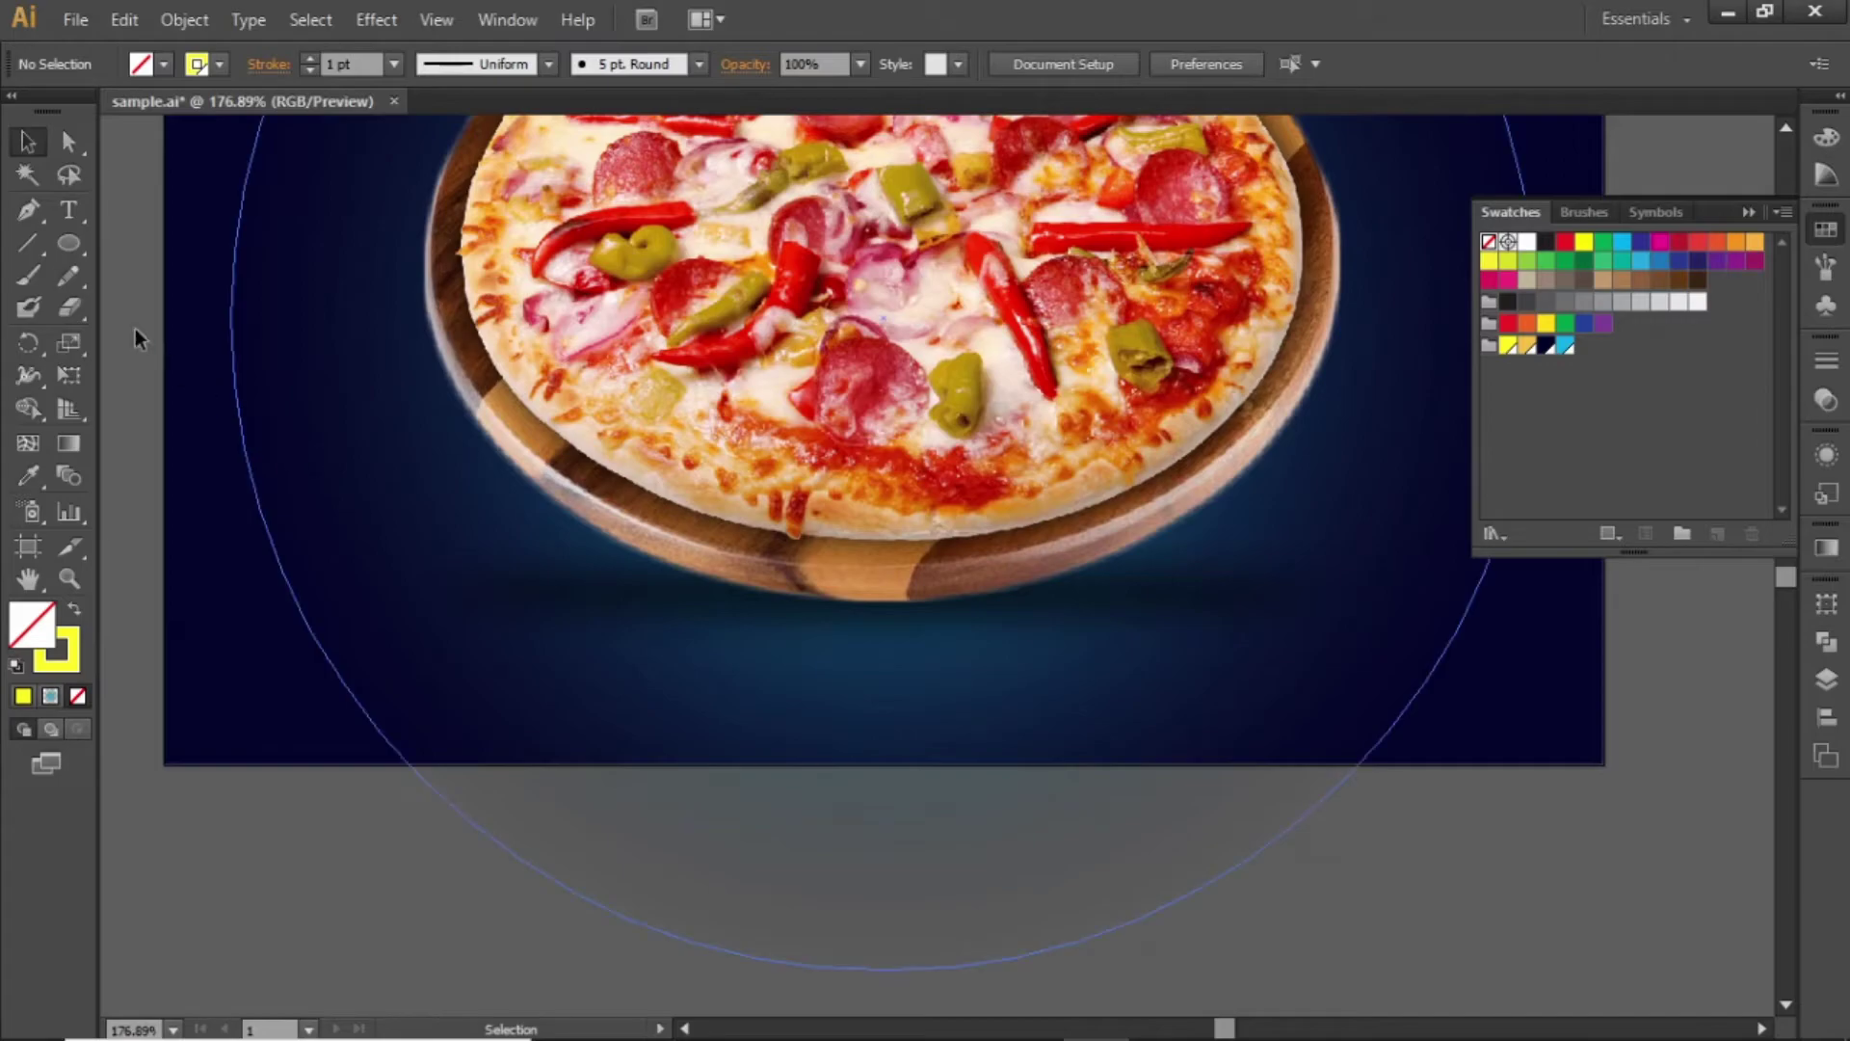
{"action": "left_click_drag", "start_coordinate": [77, 234], "coordinate": [192, 241]}
{"action": "key", "text": "shift+x"}
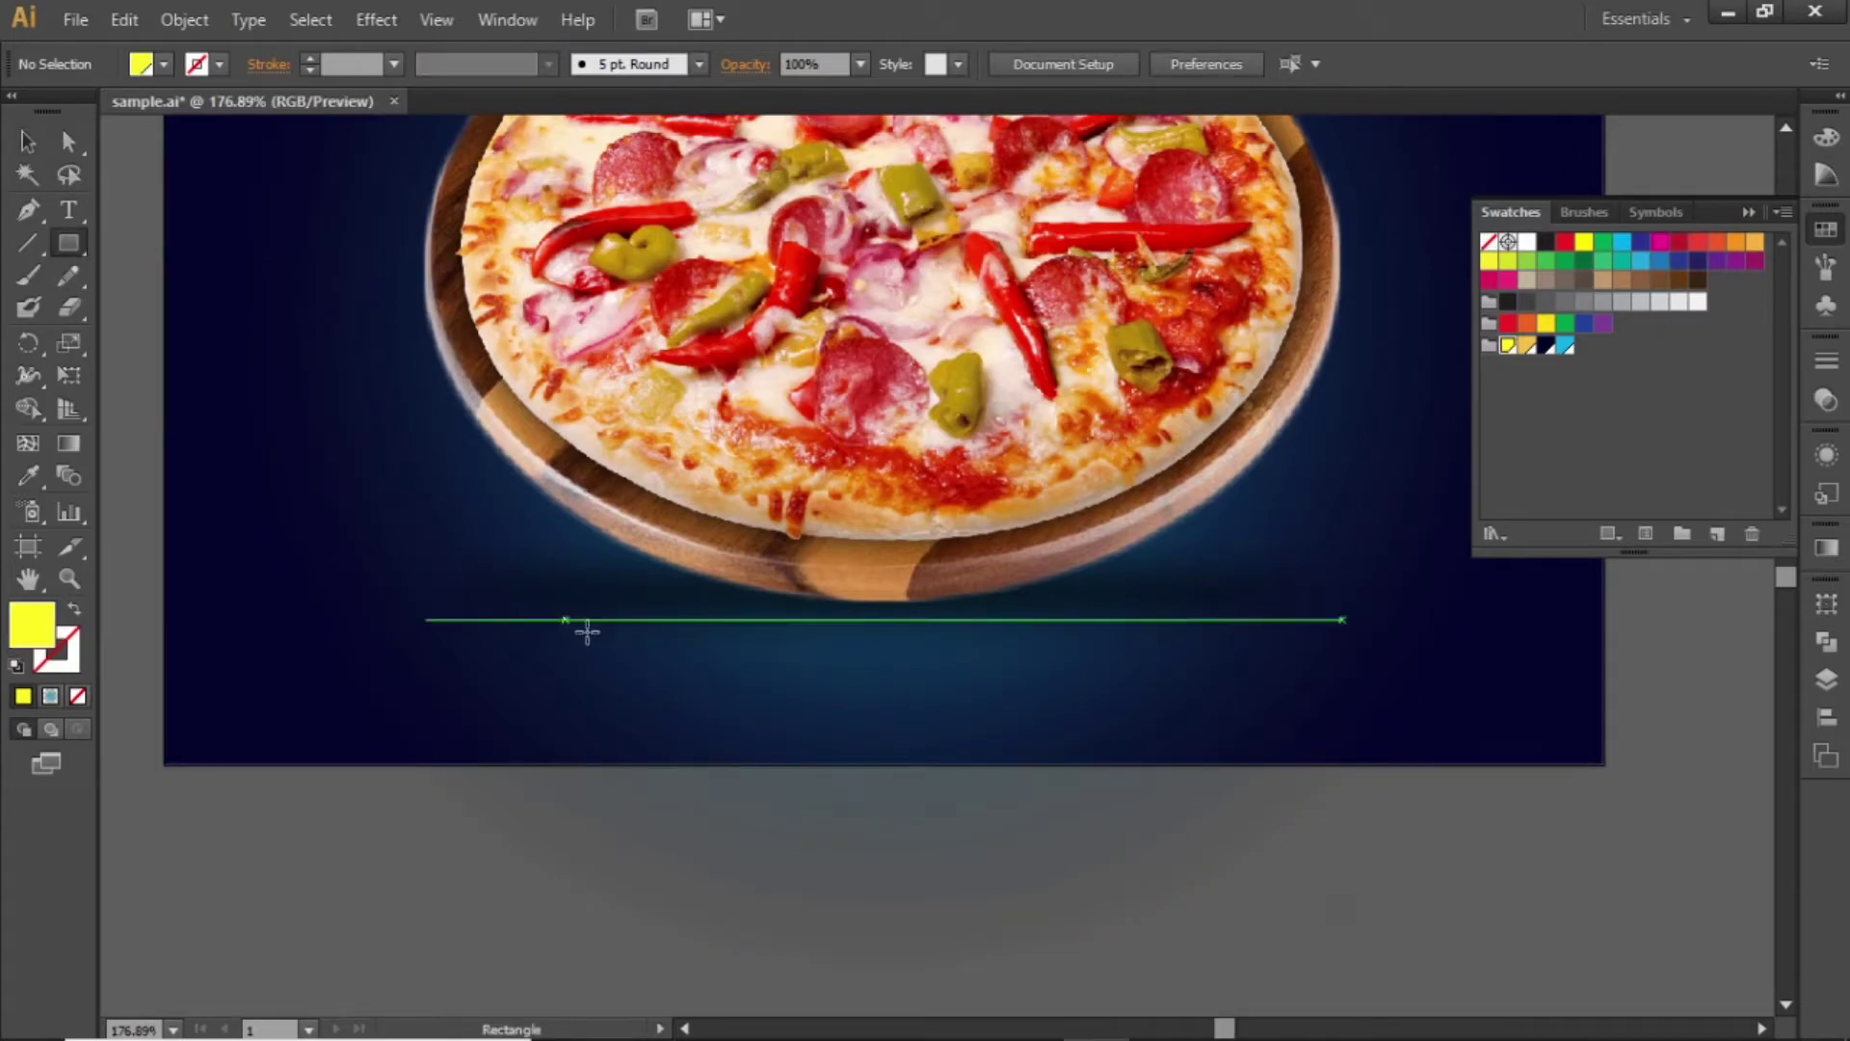
{"action": "left_click_drag", "start_coordinate": [599, 638], "coordinate": [853, 686]}
{"action": "key", "text": "v"}
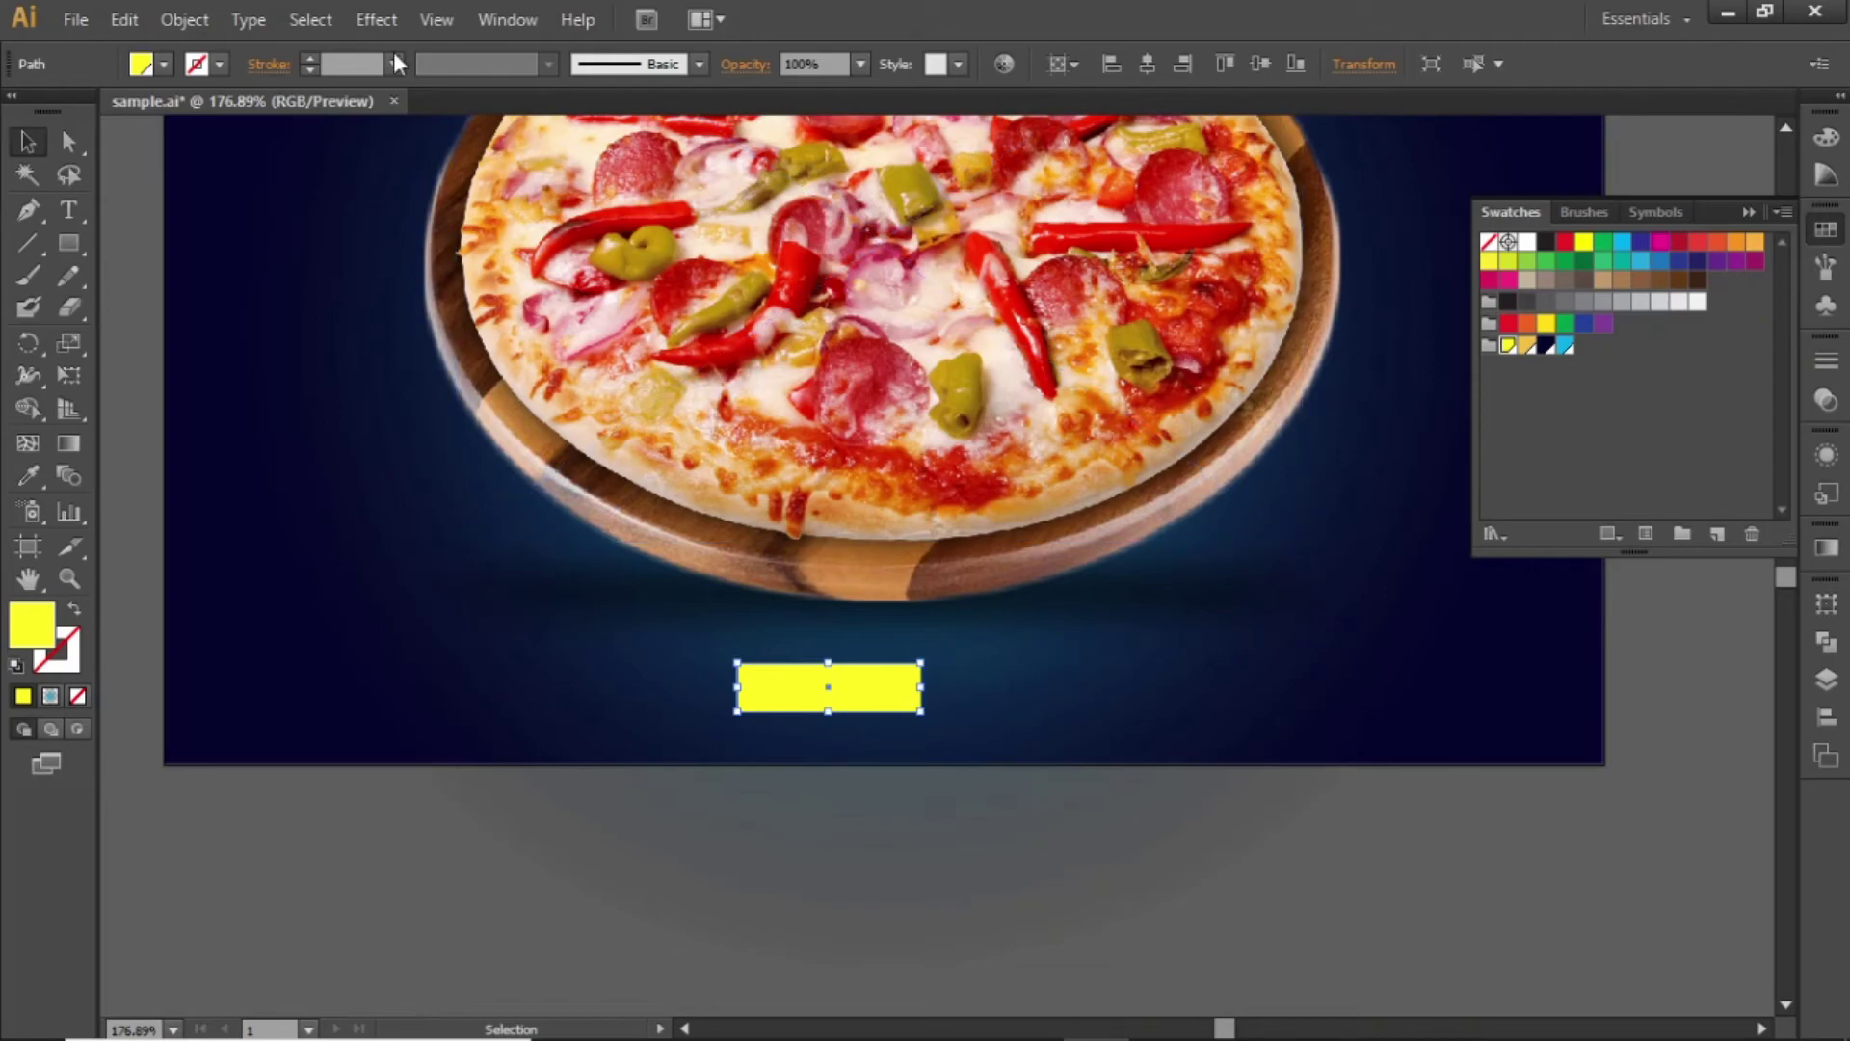
Step: Apply the Round Corners effect with an 11 px radius to the rectangle
{"action": "left_click", "coordinate": [375, 20]}
{"action": "mouse_move", "coordinate": [532, 333]}
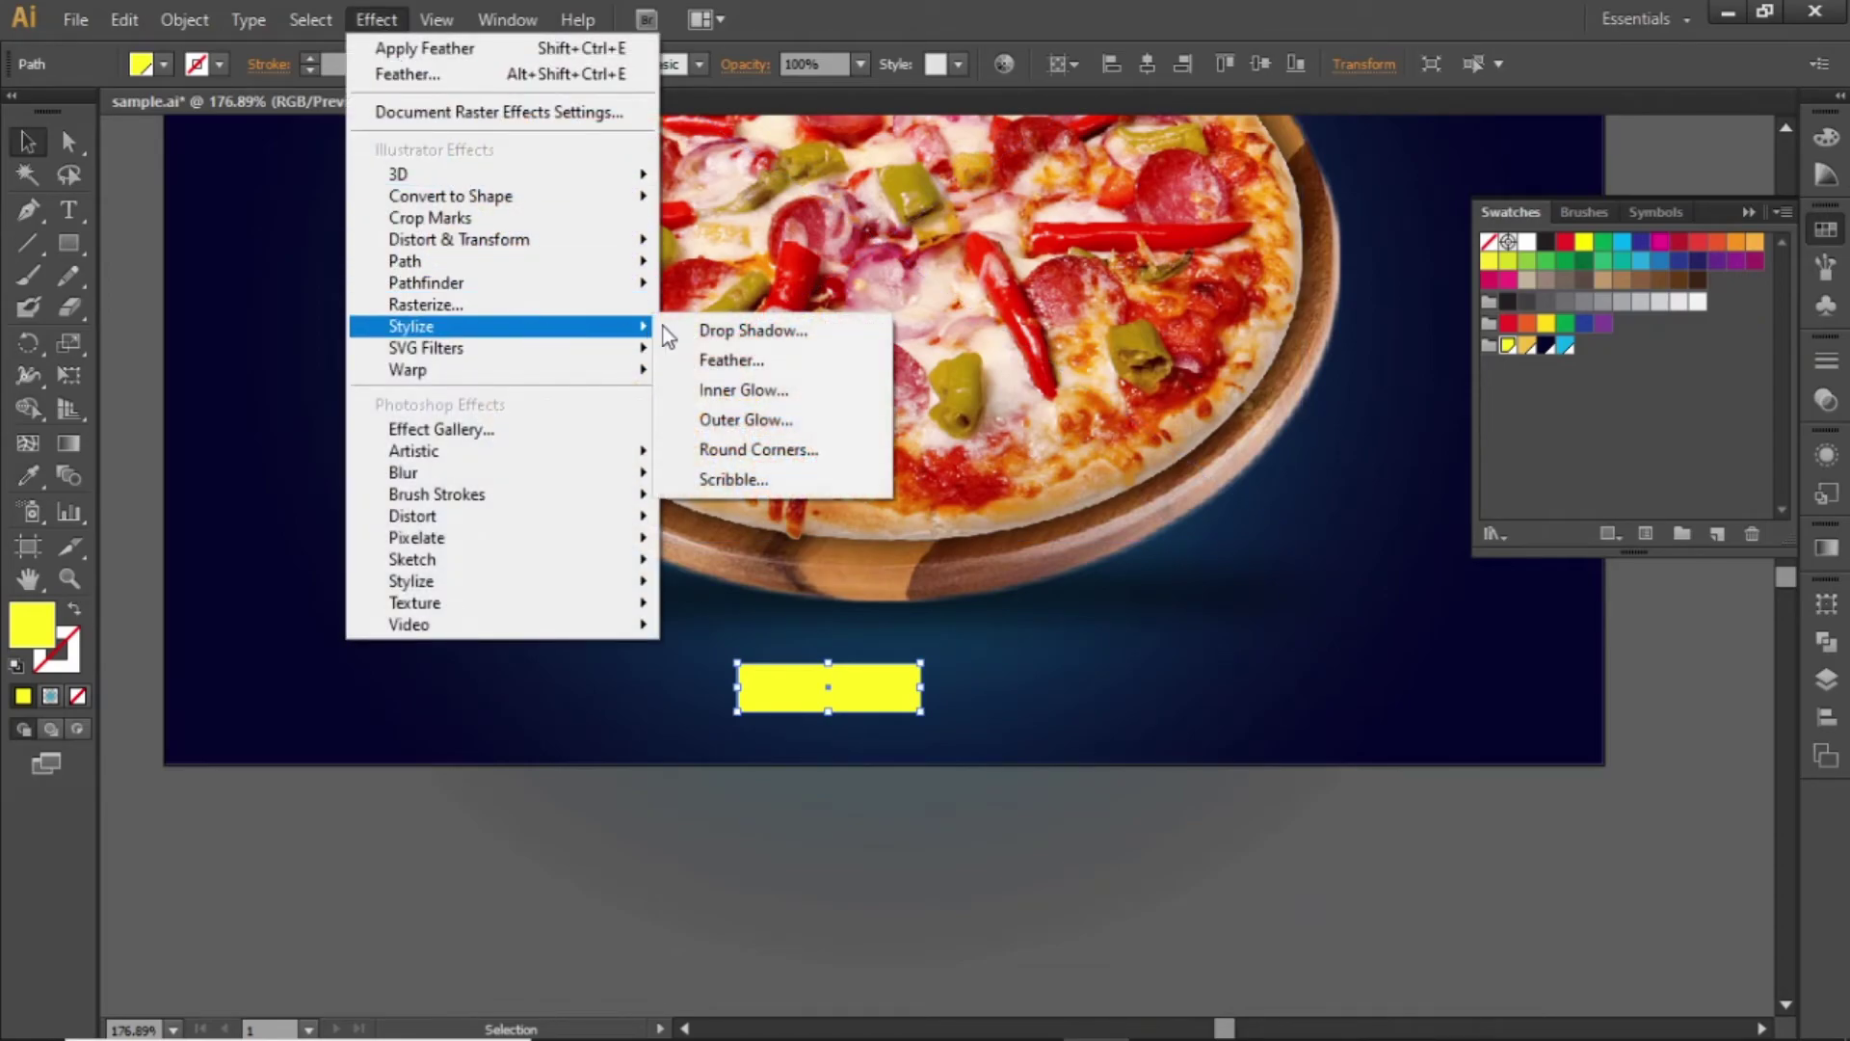
{"action": "left_click", "coordinate": [813, 448]}
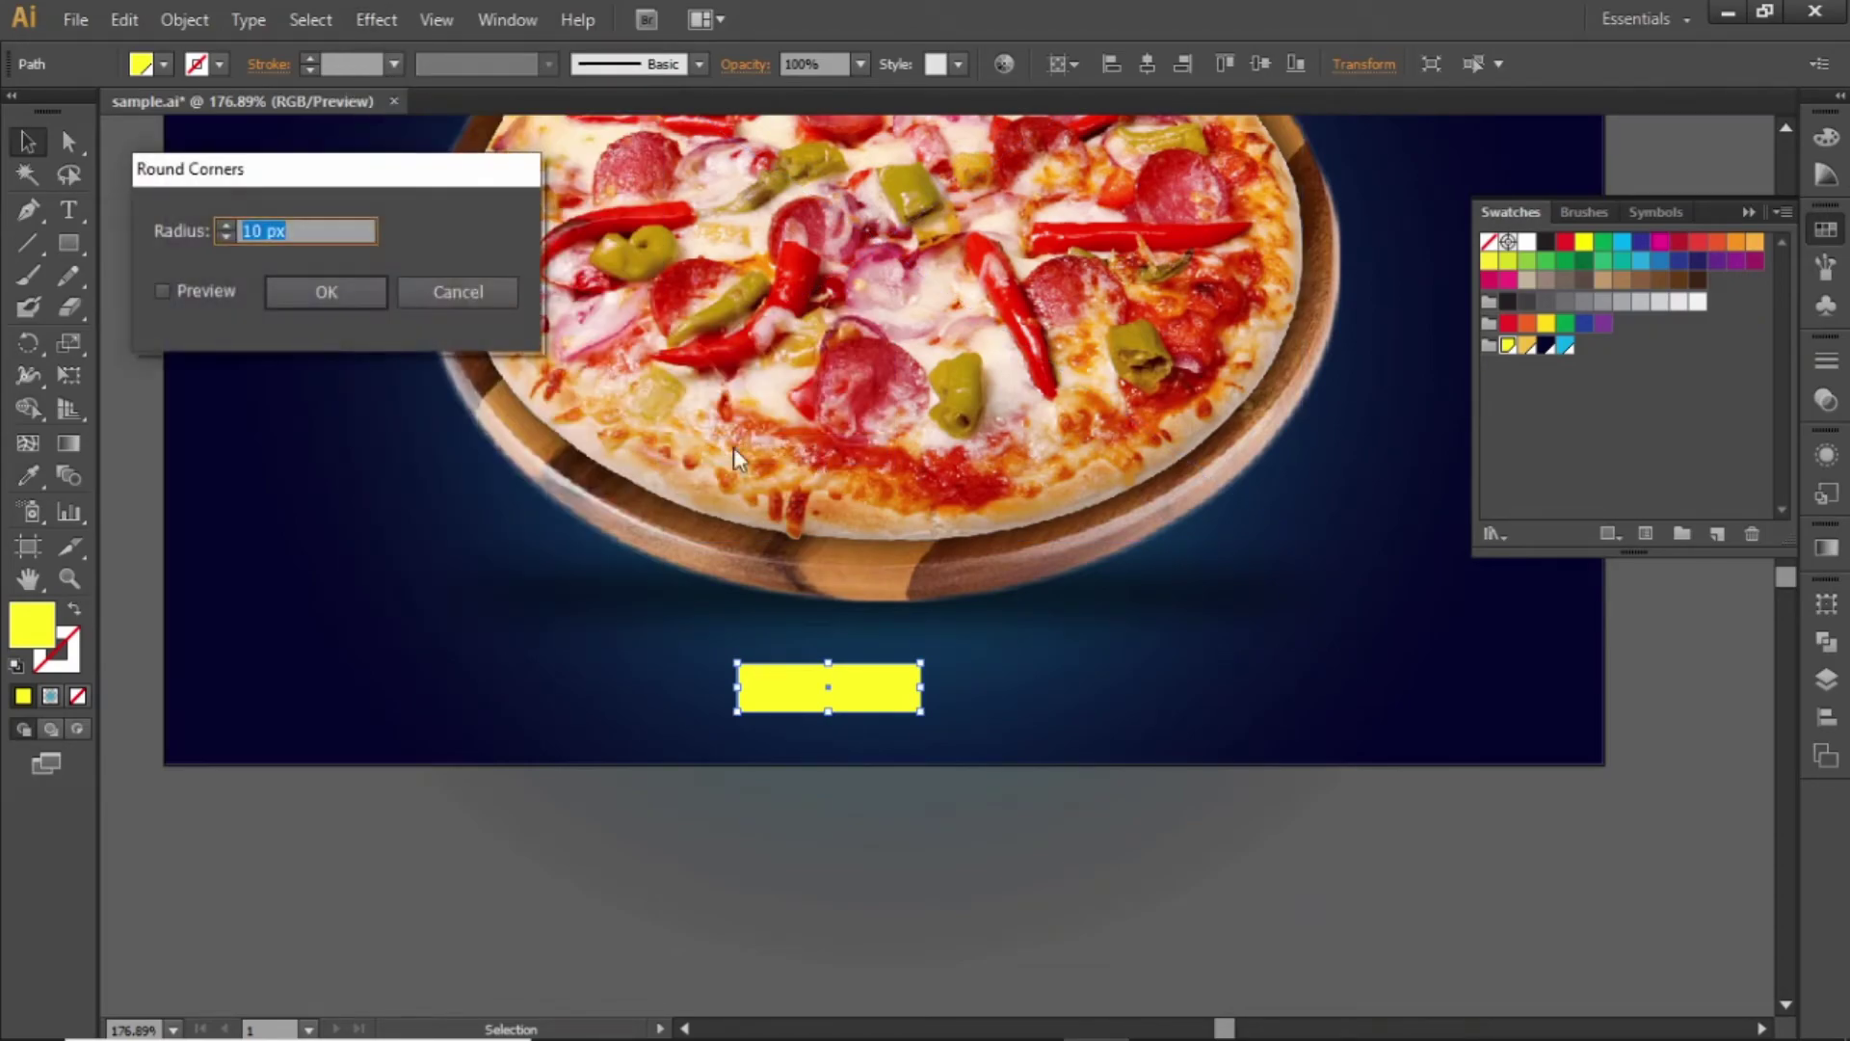
{"action": "left_click", "coordinate": [227, 288]}
{"action": "left_click", "coordinate": [311, 229]}
{"action": "key", "text": "Up"}
{"action": "left_click", "coordinate": [322, 291]}
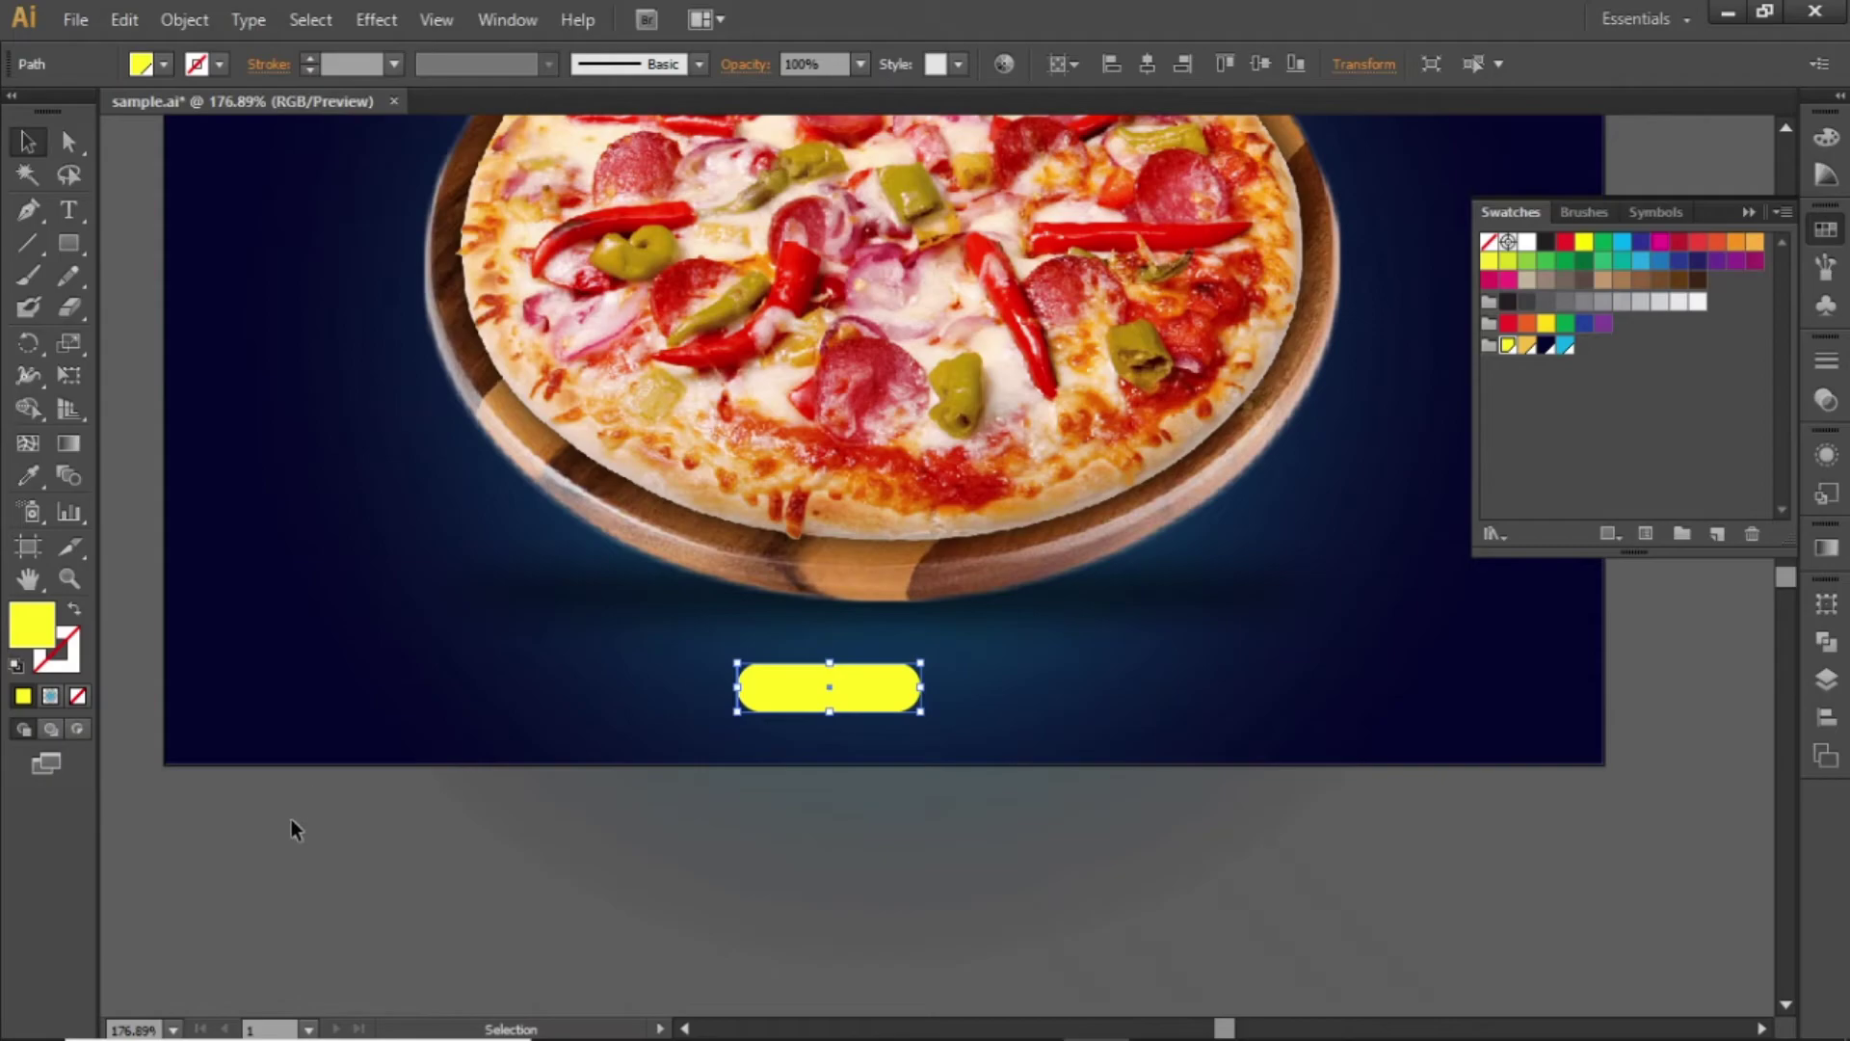
{"action": "left_click", "coordinate": [299, 857]}
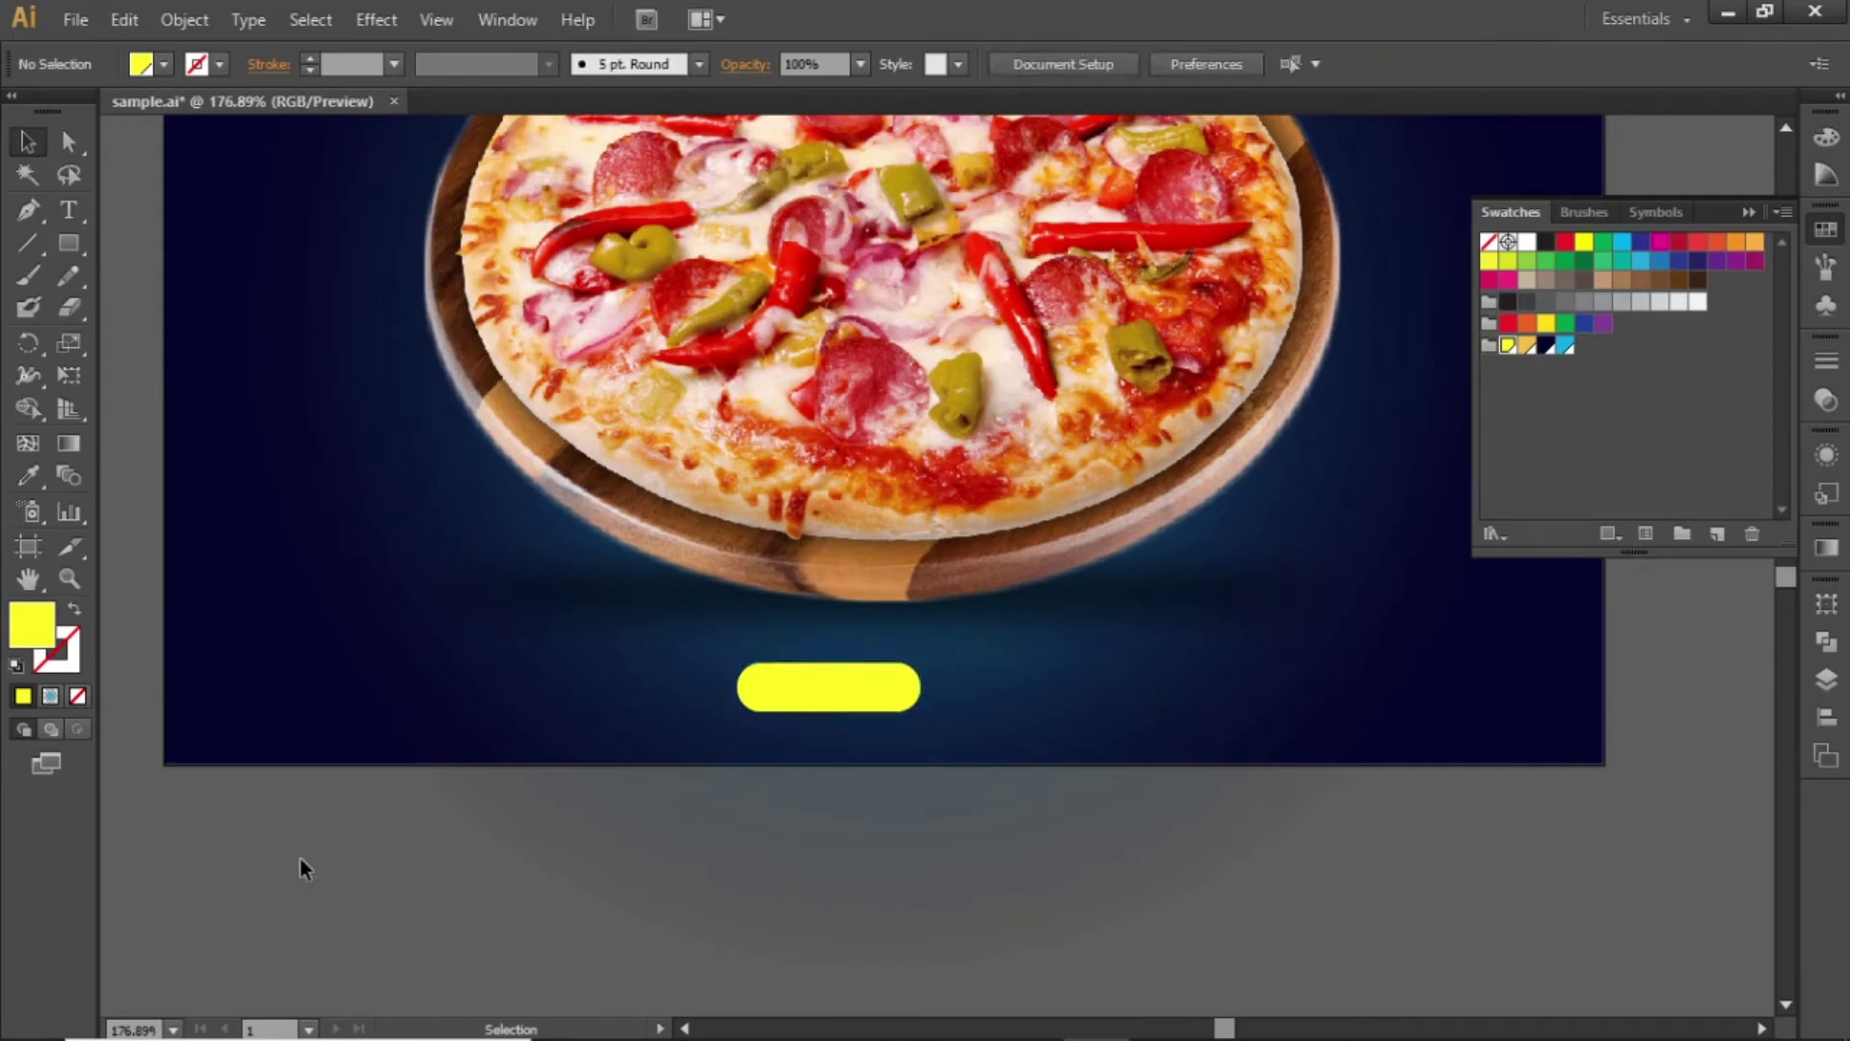
{"action": "left_click", "coordinate": [83, 212]}
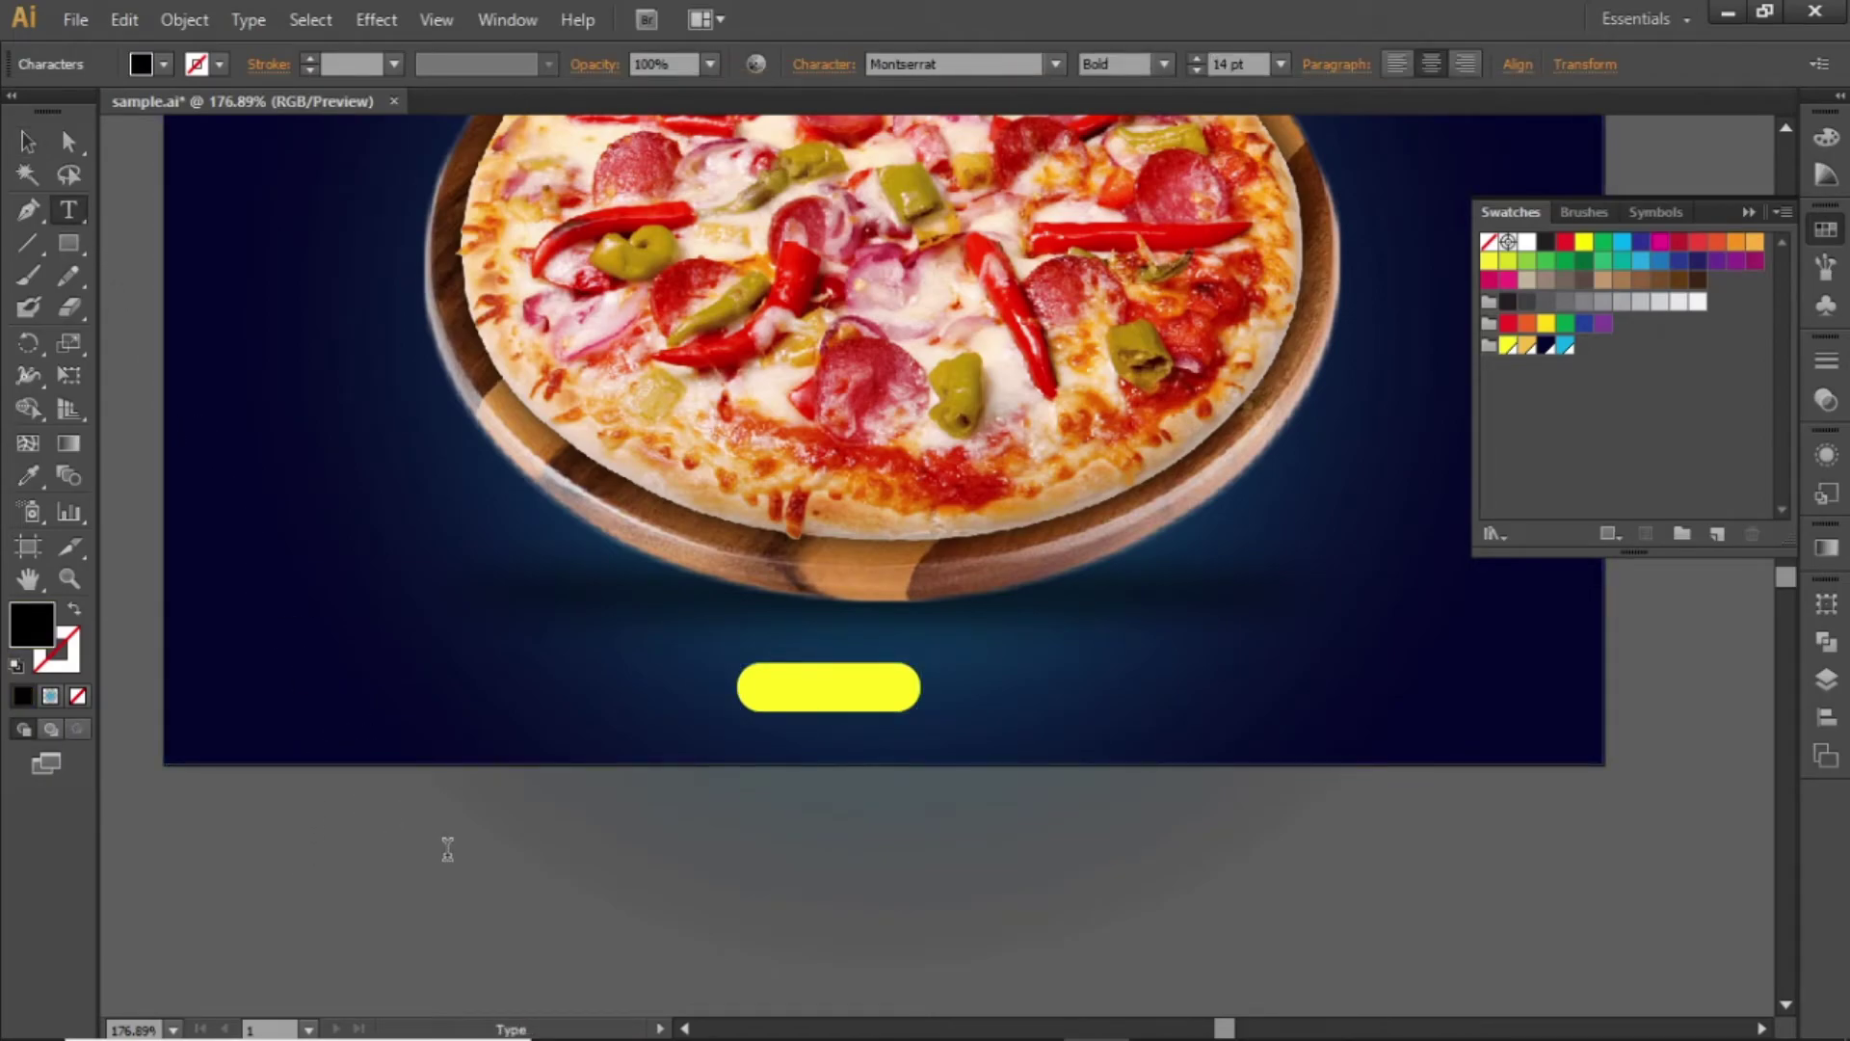
Step: Add 'ORDER NOW' text on the yellow button and set it to 9 pt
{"action": "type", "text": "ORDER NOW"}
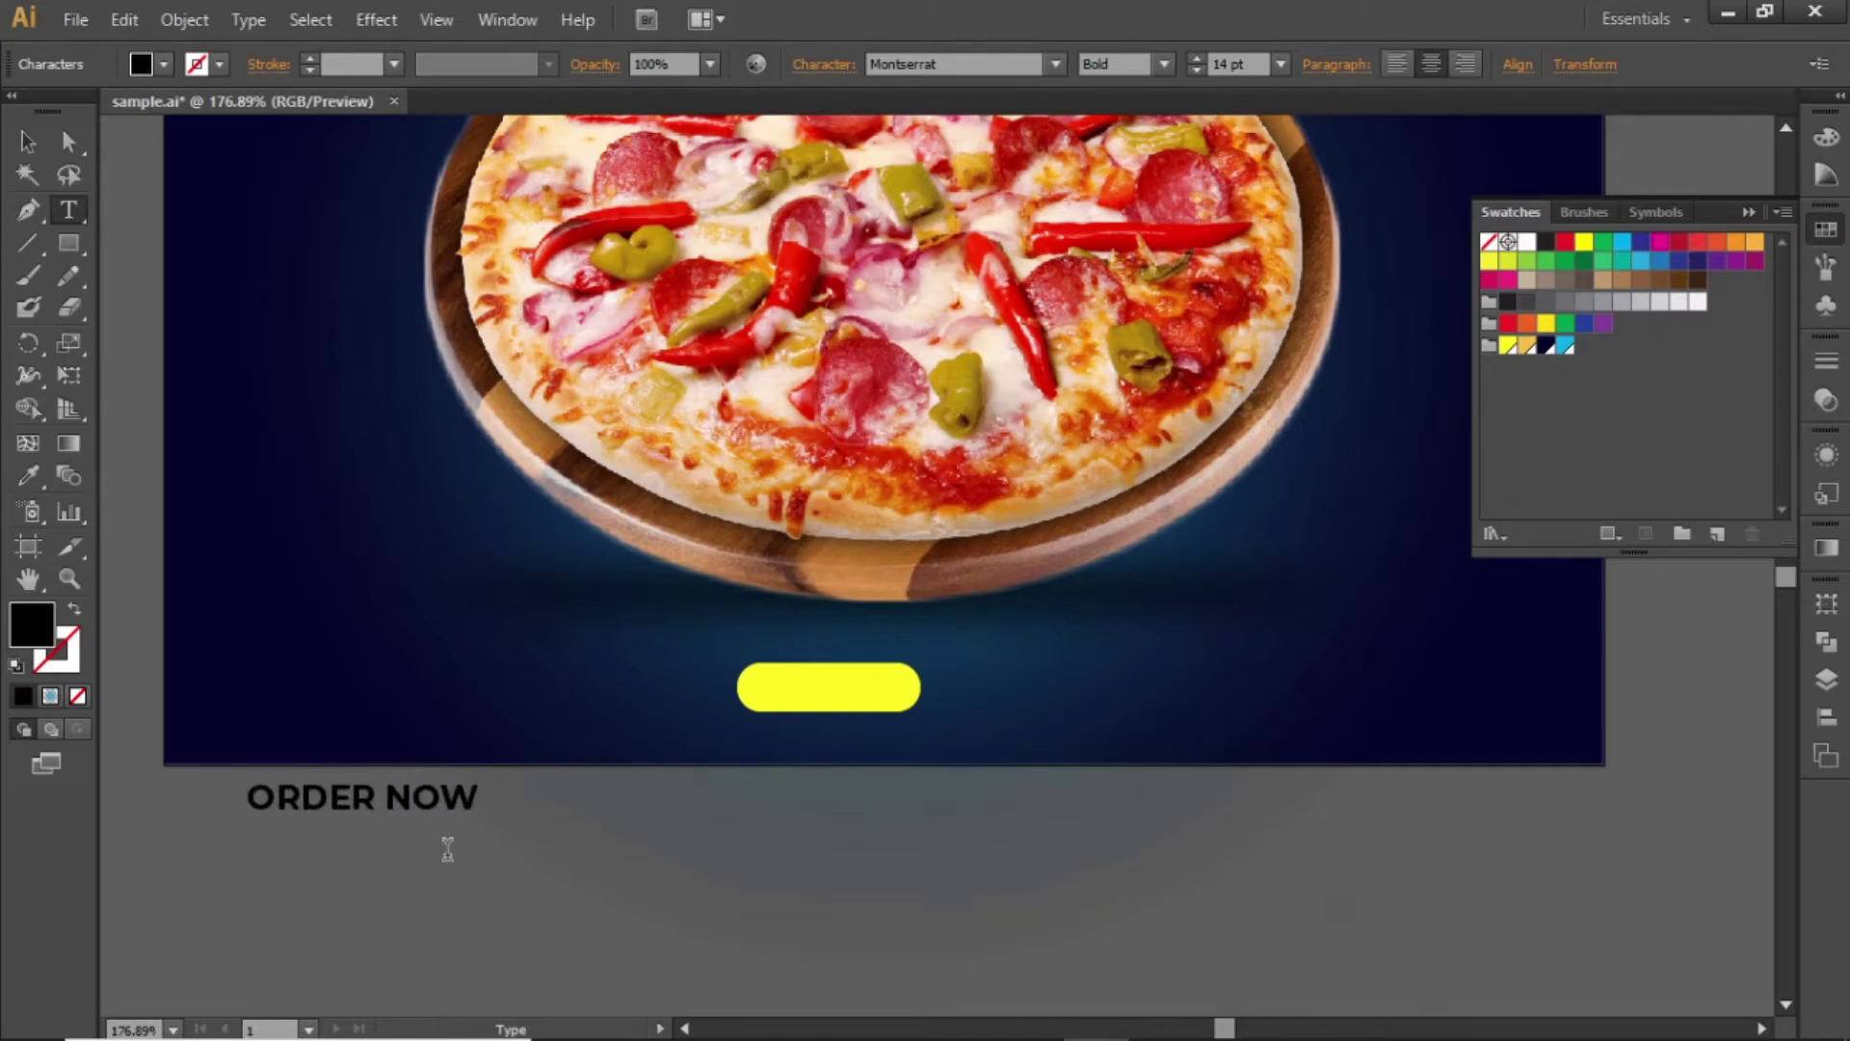
{"action": "key", "text": "Escape"}
{"action": "left_click_drag", "start_coordinate": [403, 798], "coordinate": [885, 685]}
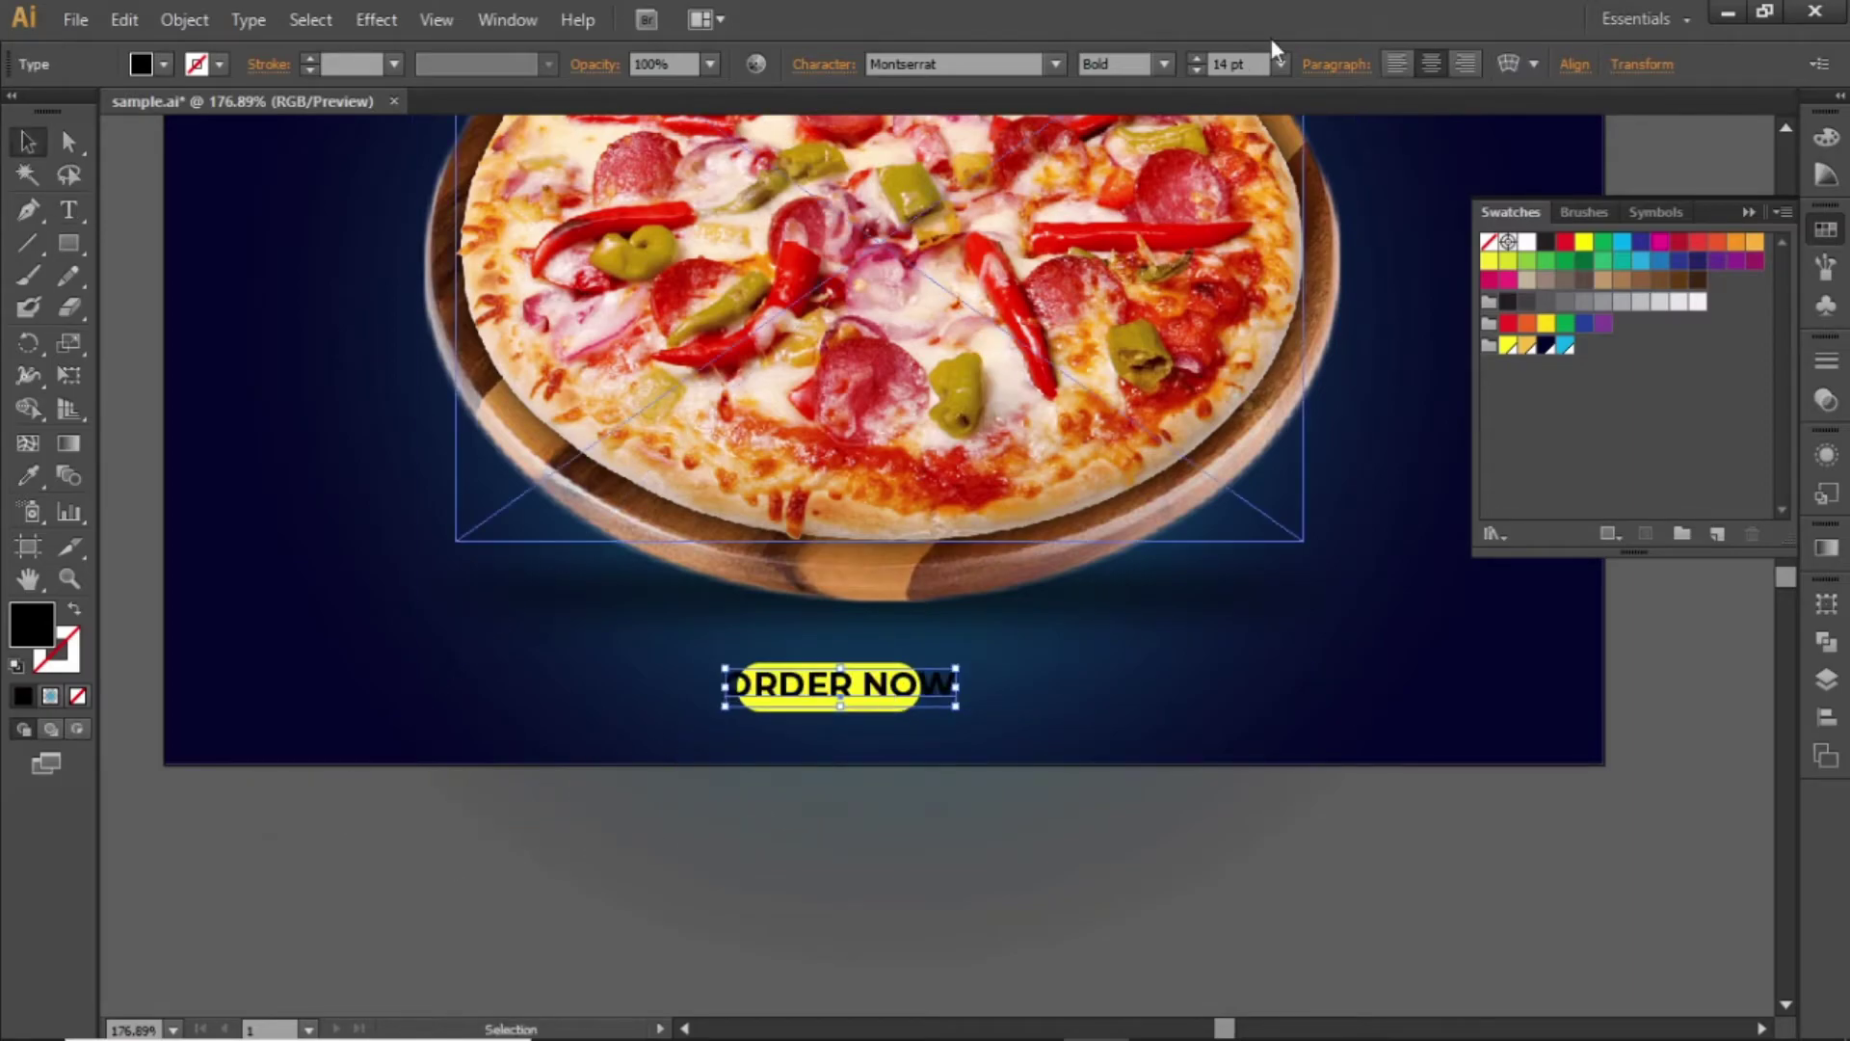
{"action": "left_click", "coordinate": [1243, 65]}
{"action": "type", "text": "9"}
{"action": "key", "text": "Return"}
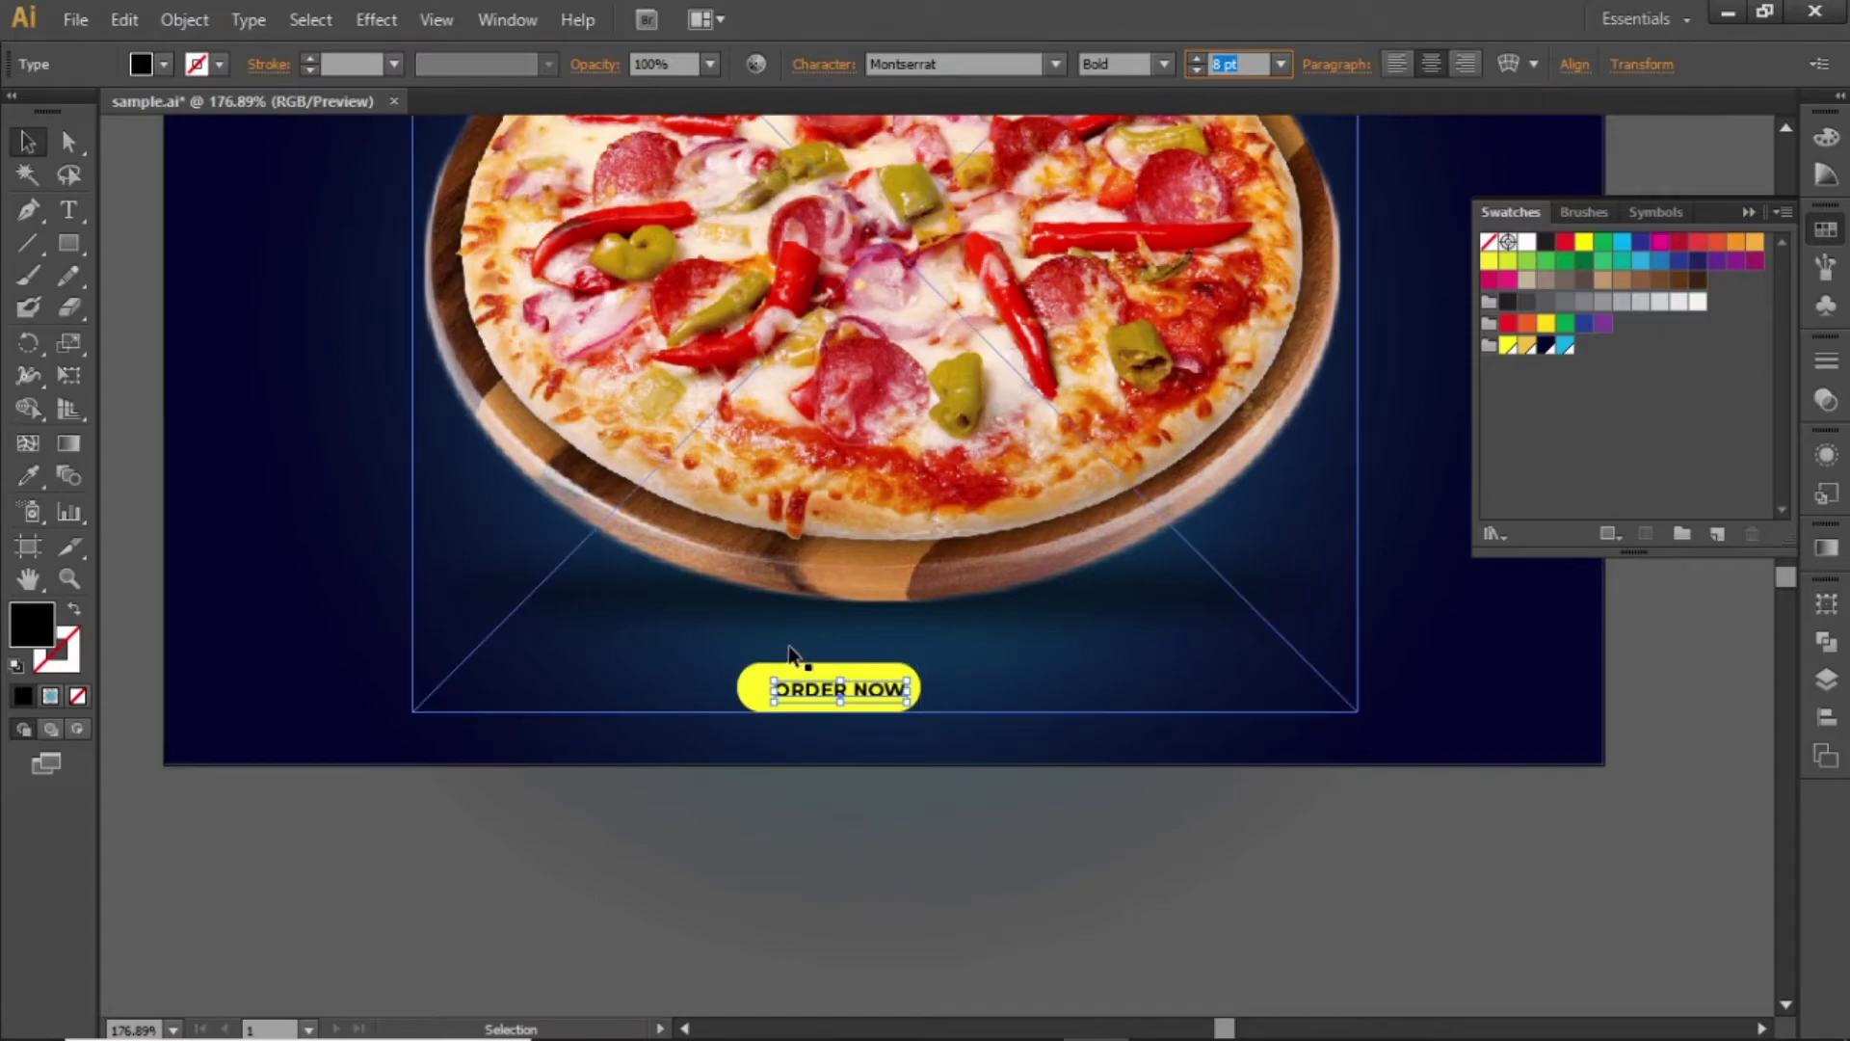
Step: Centre the ORDER NOW text on the button, nudging it slightly down
{"action": "left_click", "coordinate": [748, 685], "text": "shift"}
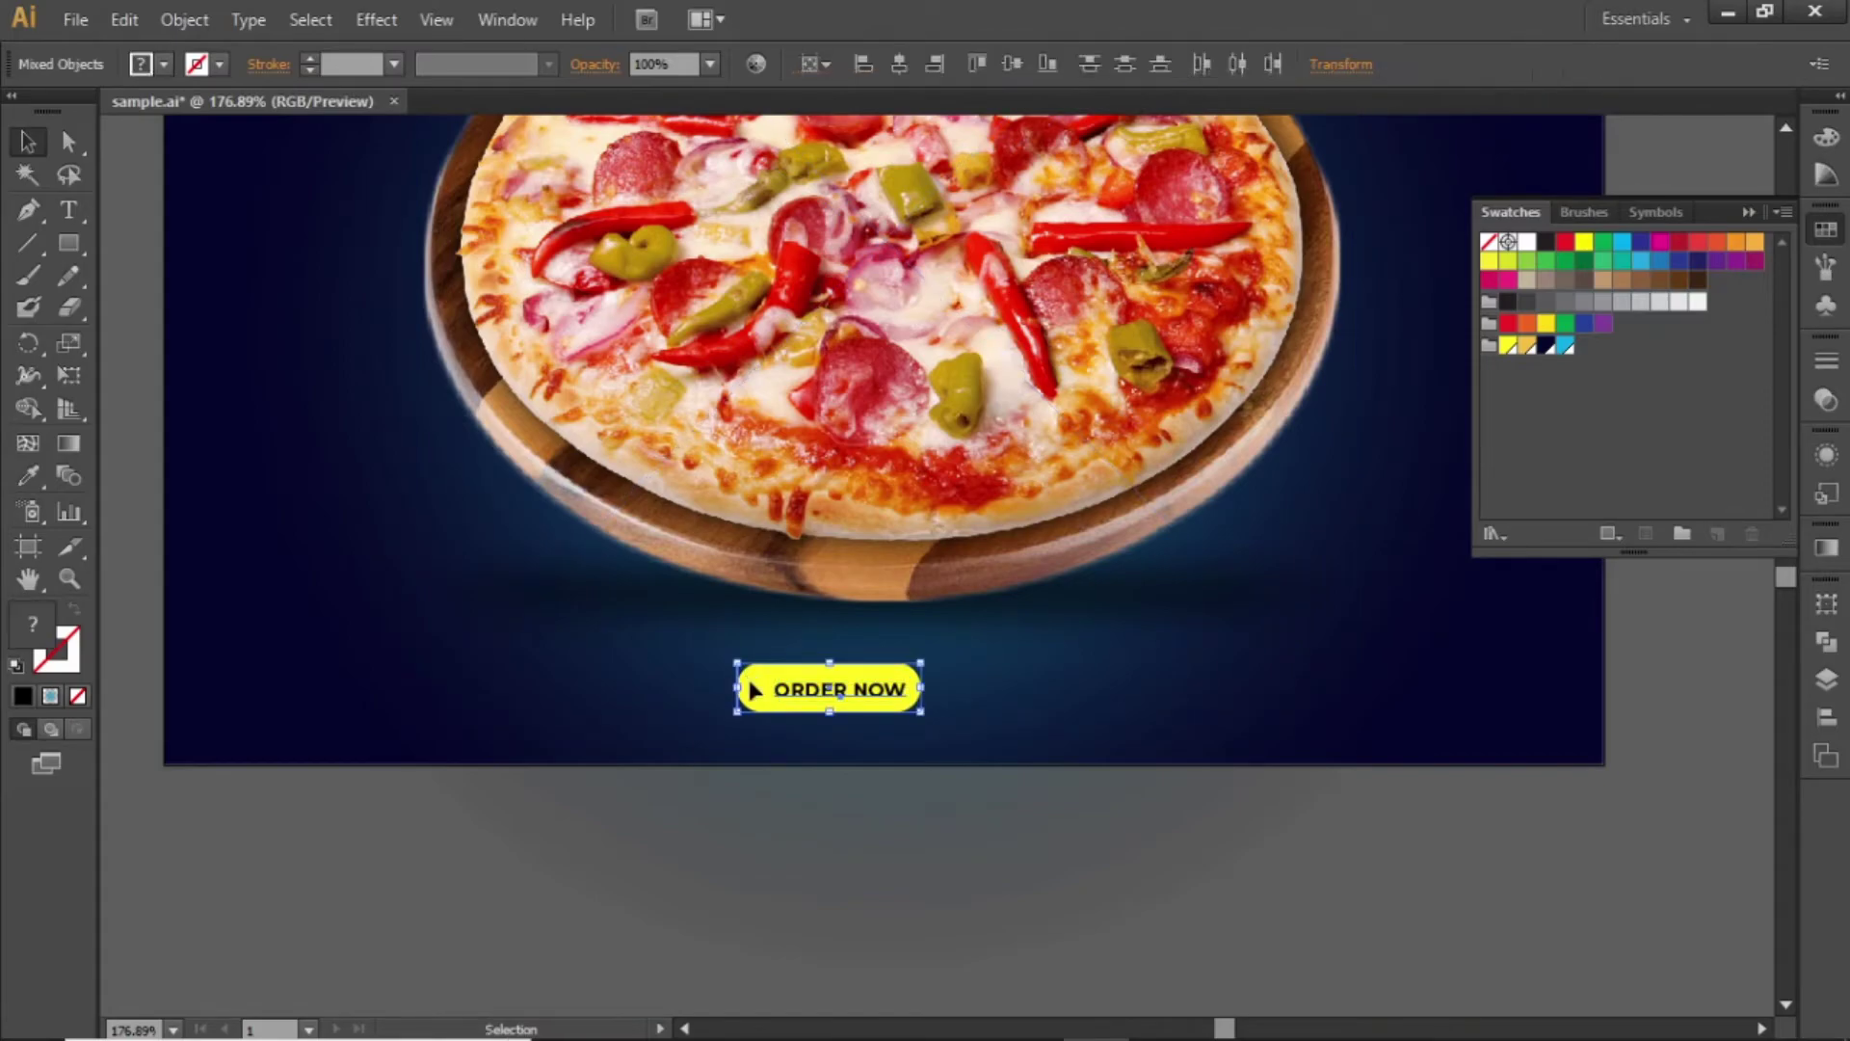
{"action": "left_click", "coordinate": [902, 65]}
{"action": "left_click", "coordinate": [1000, 63]}
{"action": "left_click", "coordinate": [460, 938]}
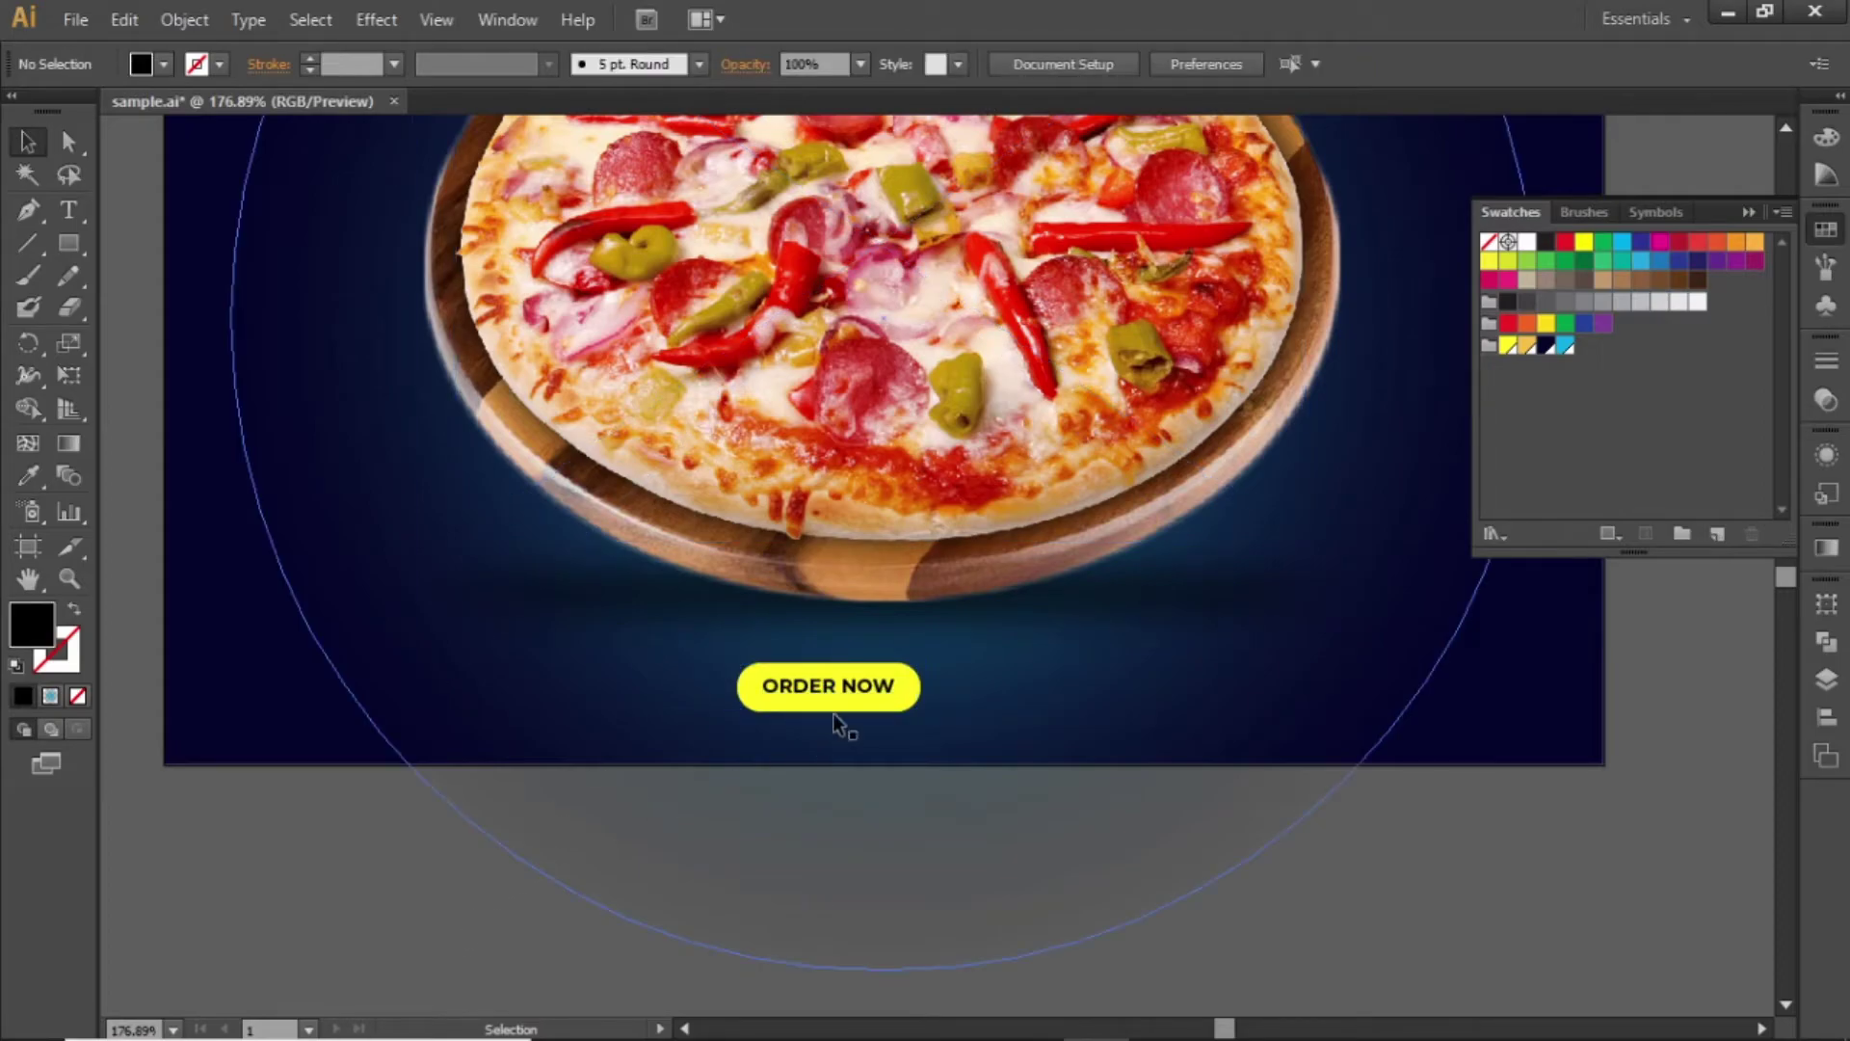
{"action": "left_click", "coordinate": [851, 690]}
{"action": "key", "text": "Down"}
{"action": "left_click", "coordinate": [394, 908]}
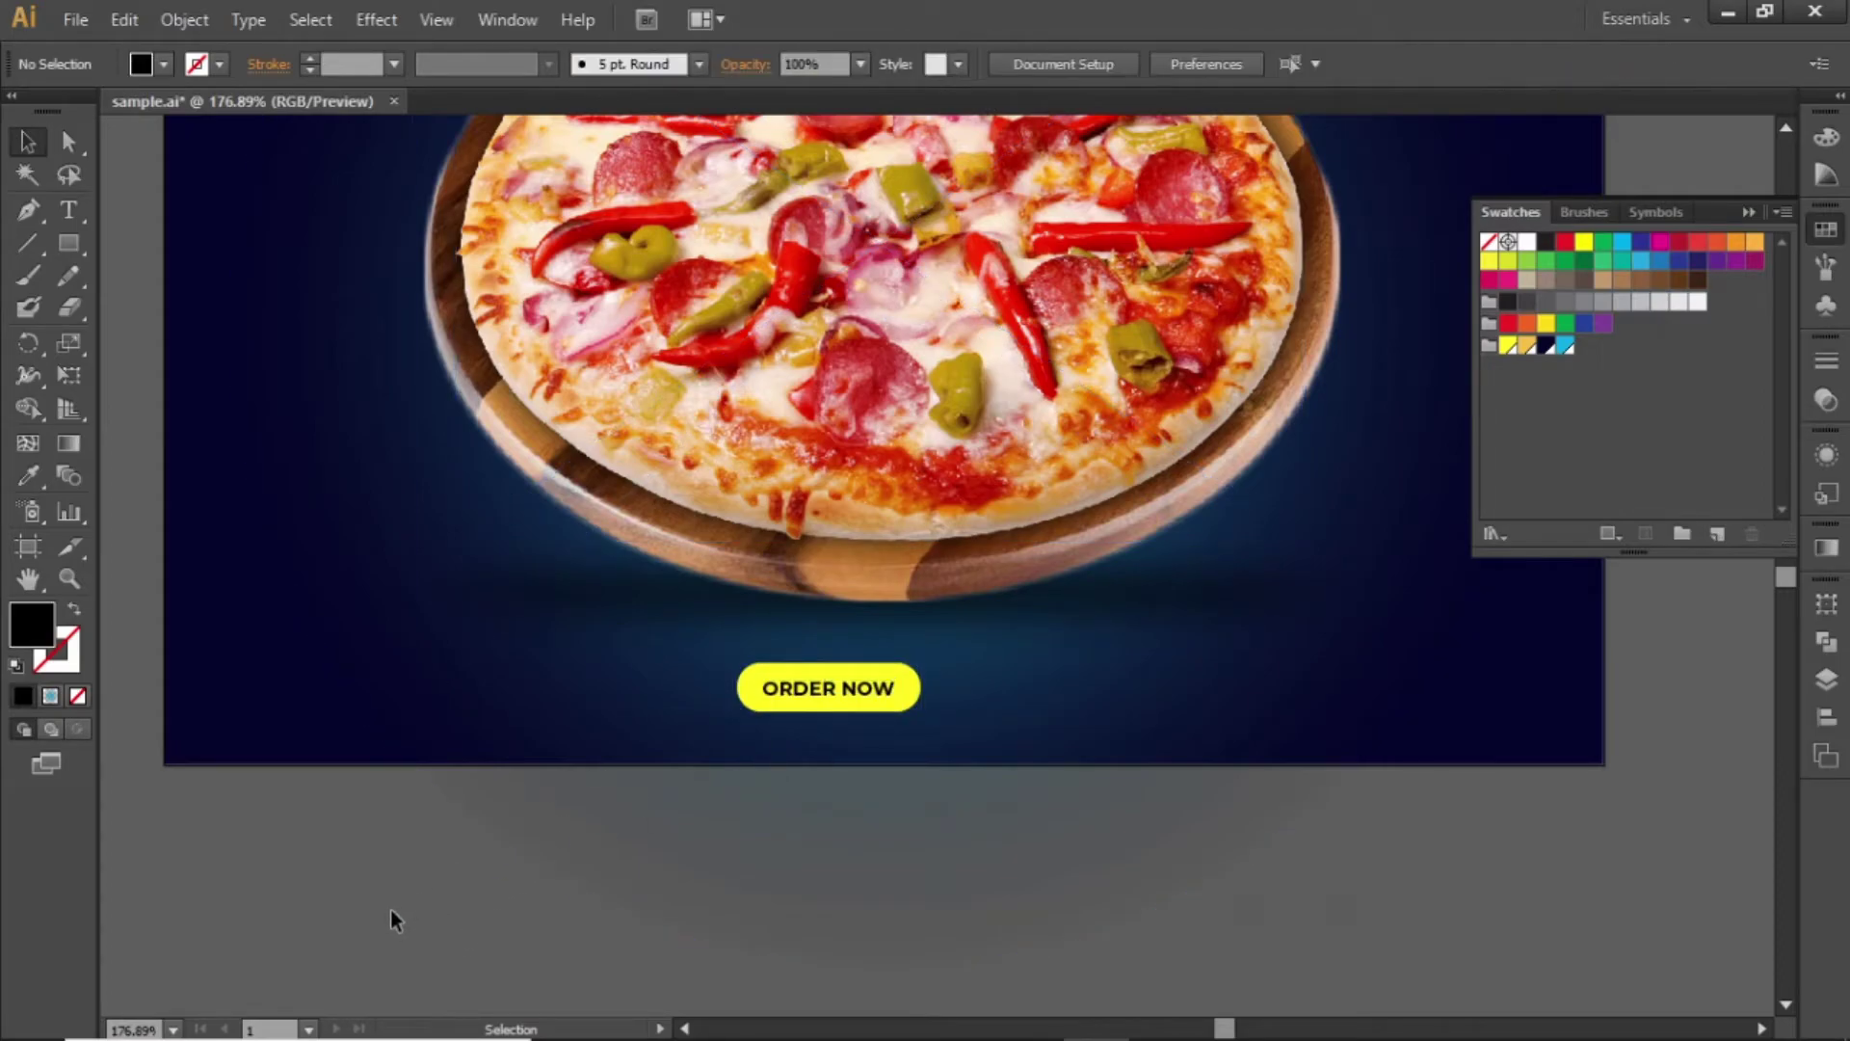
Step: Centre the button and label horizontally on the artboard, and copy the label to the left
{"action": "left_click", "coordinate": [904, 687]}
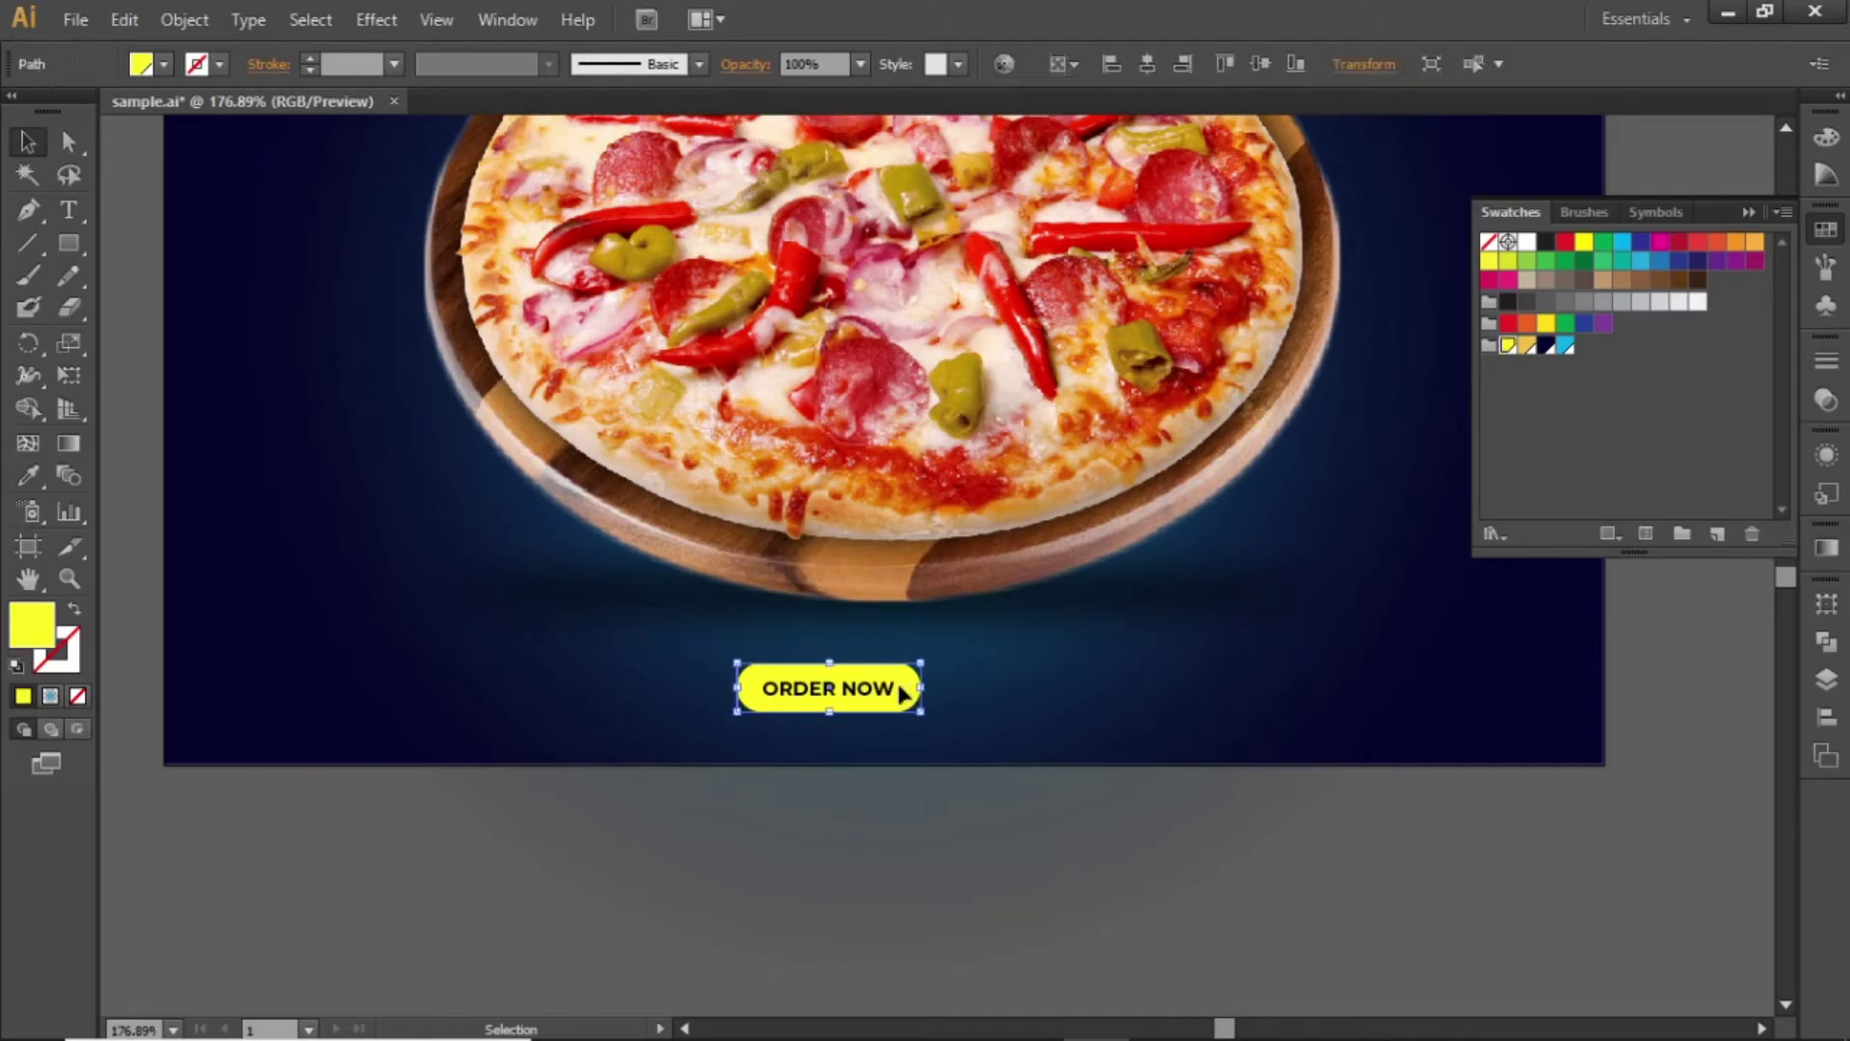
{"action": "left_click", "coordinate": [888, 690], "text": "shift"}
{"action": "left_click", "coordinate": [1821, 723]}
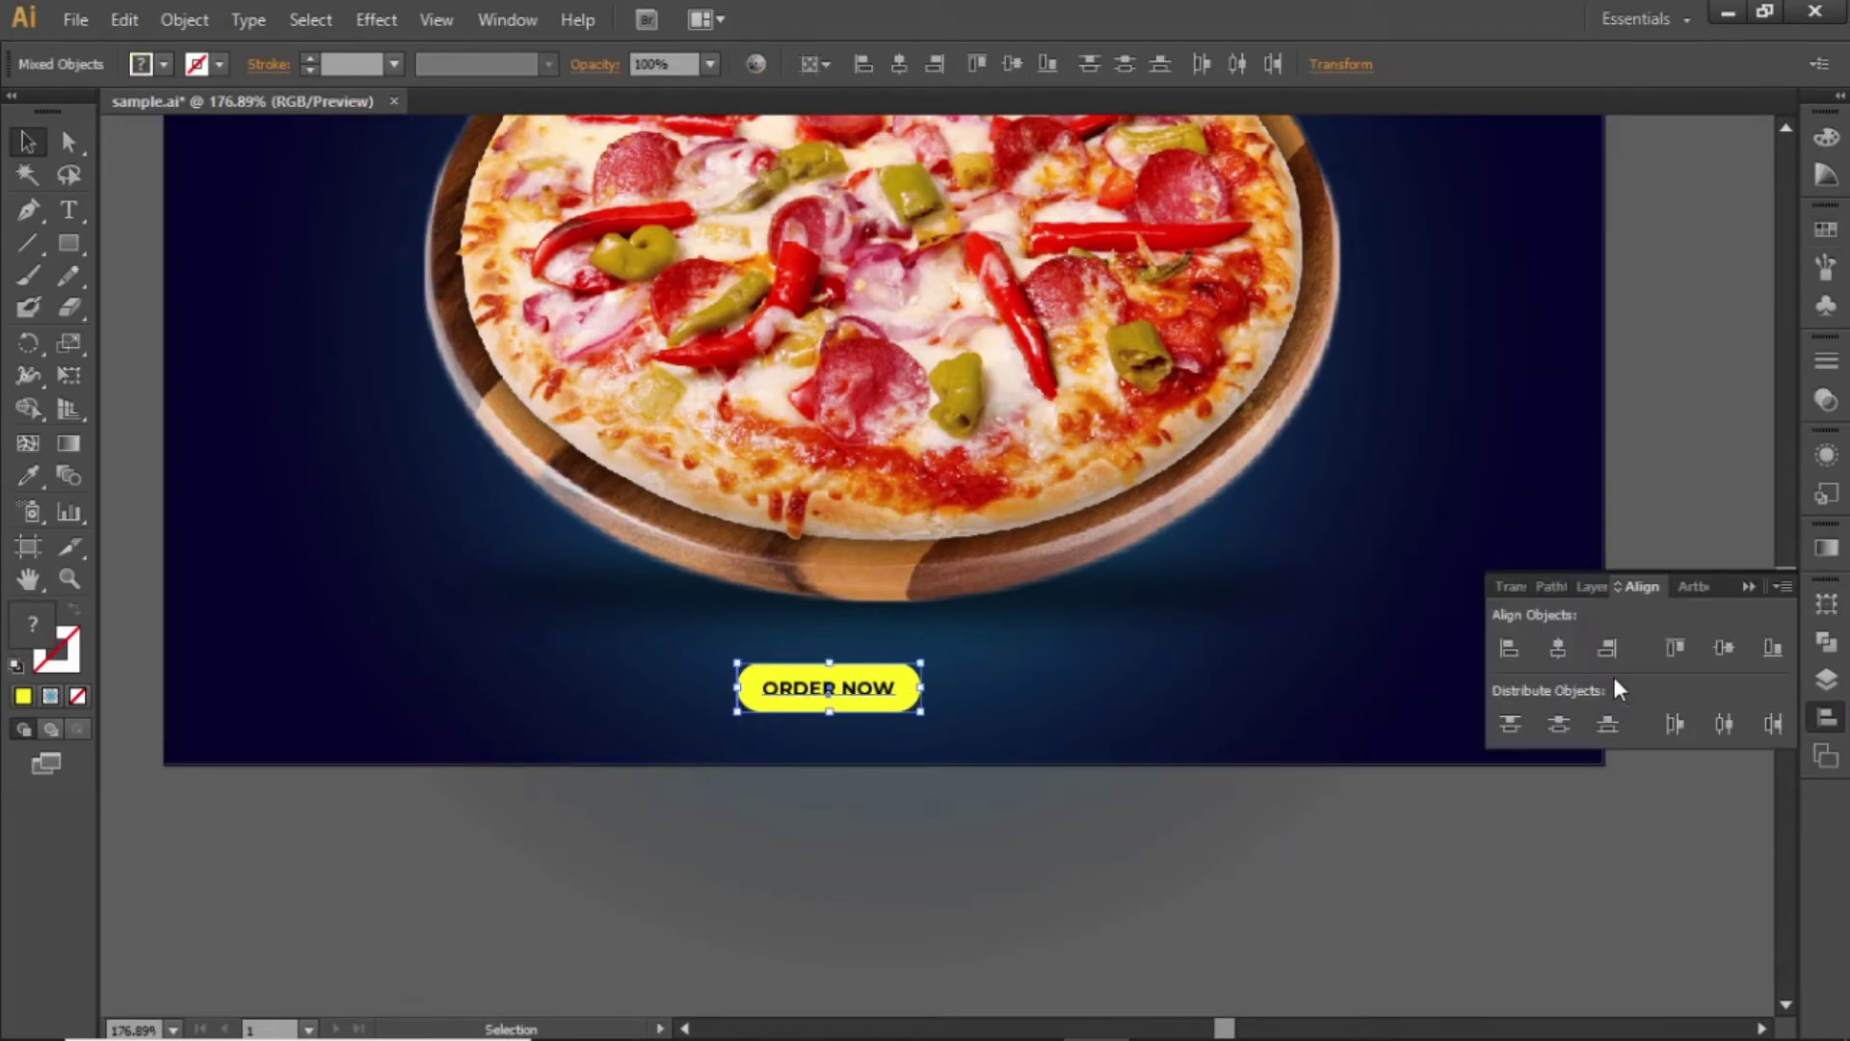
{"action": "left_click", "coordinate": [1575, 652]}
{"action": "left_click", "coordinate": [1754, 486]}
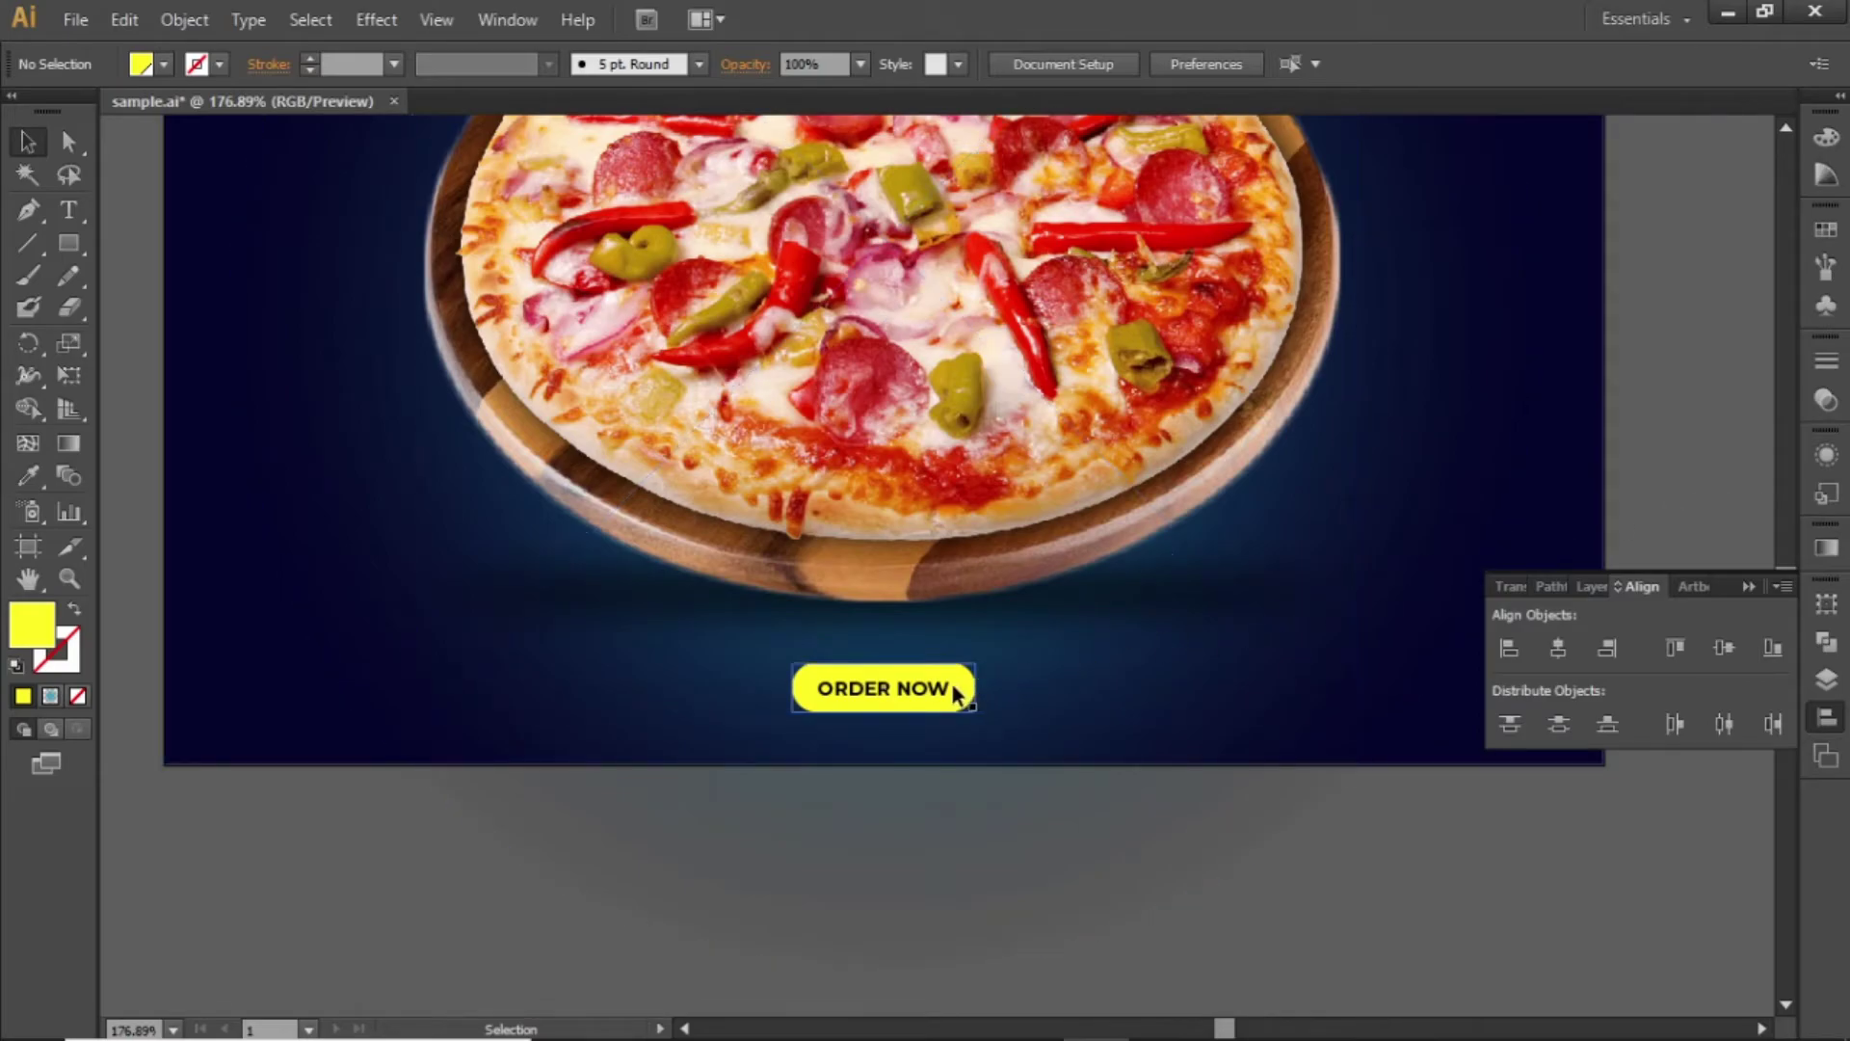
{"action": "left_click", "coordinate": [853, 690]}
{"action": "left_click_drag", "start_coordinate": [853, 690], "coordinate": [258, 679]}
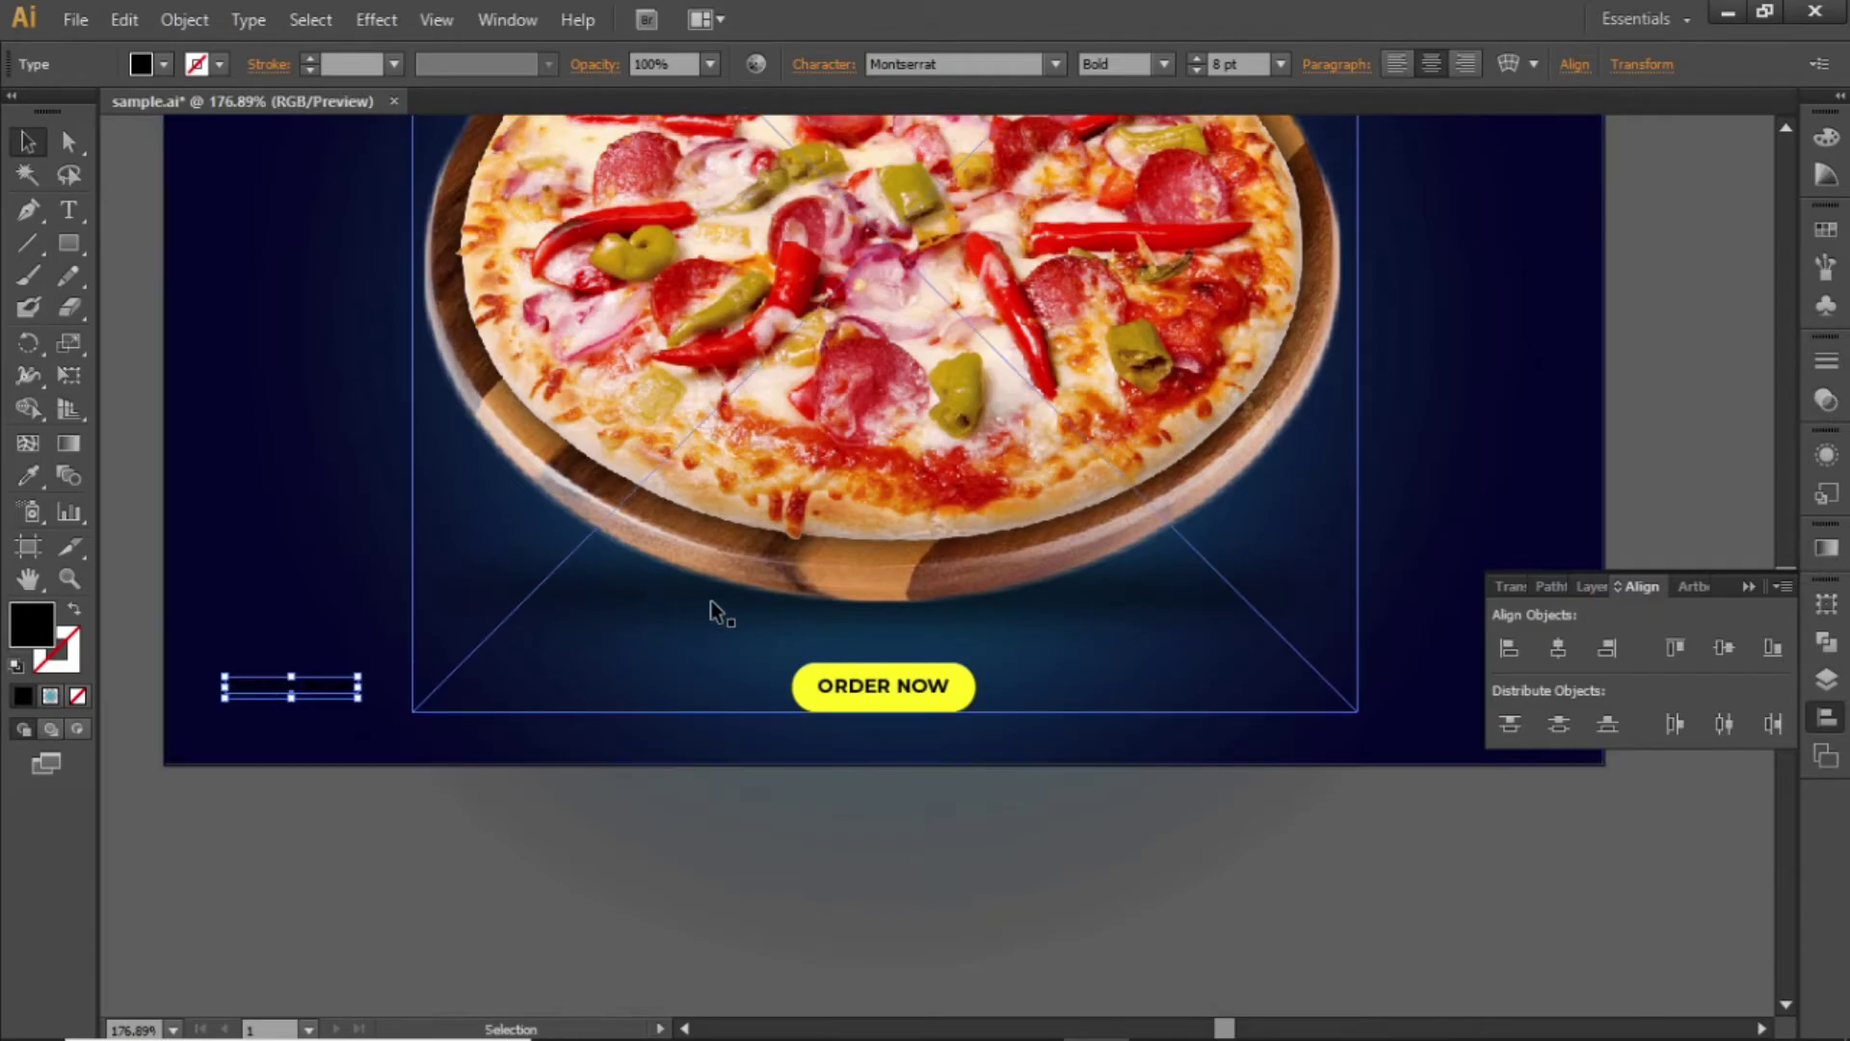
Step: Make the copied text white and retype it as 'FOR DELIVERY'
{"action": "left_click", "coordinate": [1828, 236]}
{"action": "left_click", "coordinate": [1826, 232]}
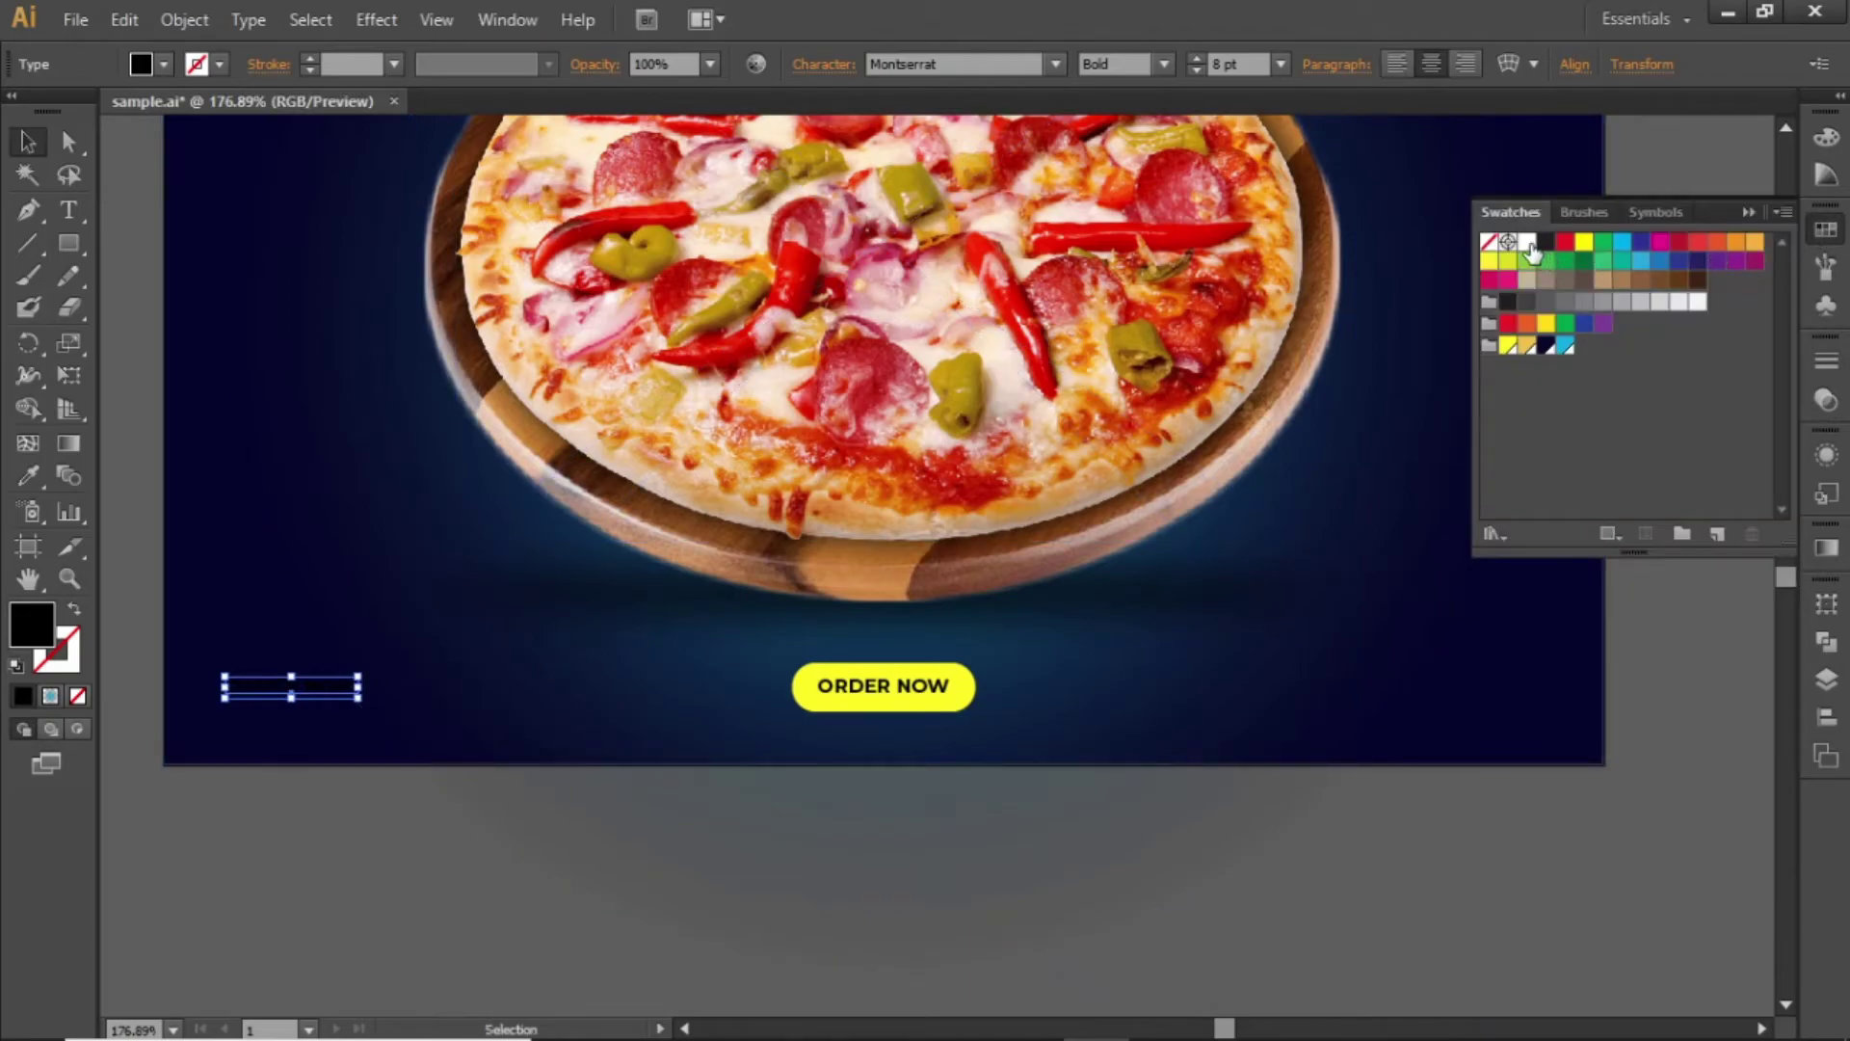
{"action": "left_click", "coordinate": [1527, 241]}
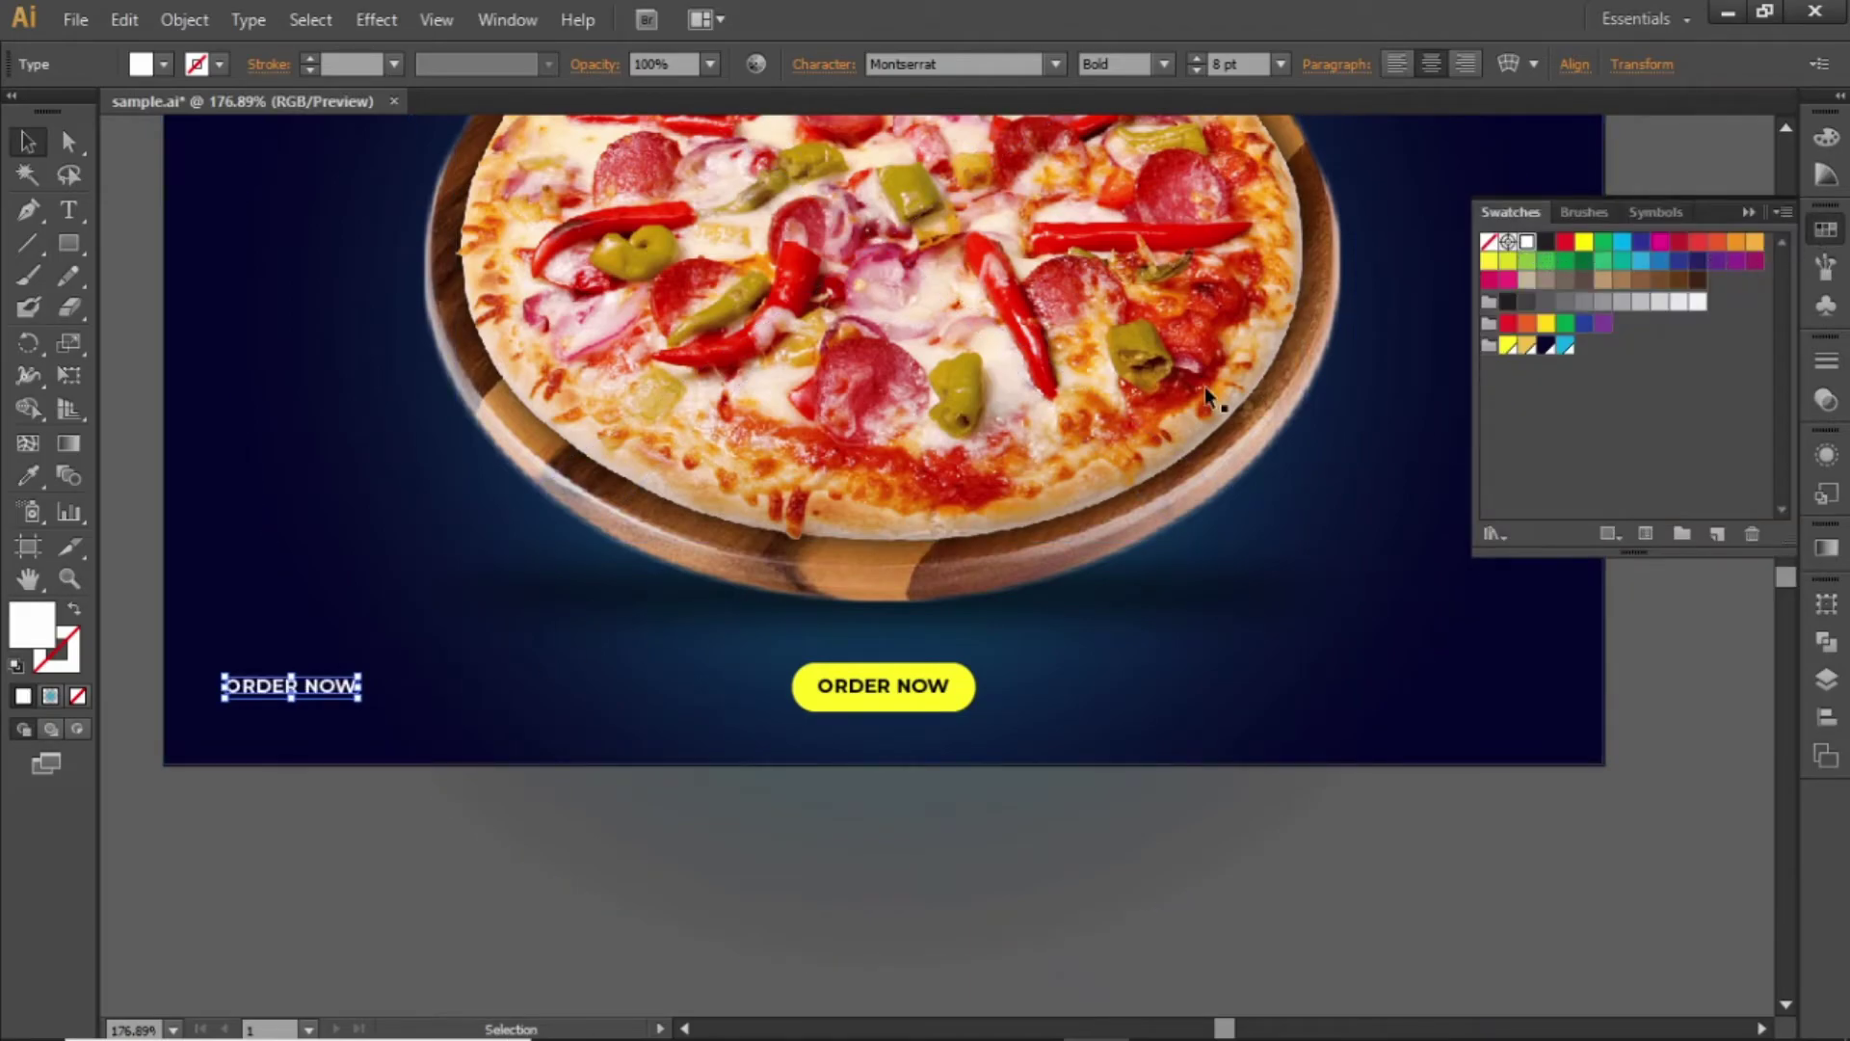
{"action": "double_click", "coordinate": [326, 690]}
{"action": "key", "text": "ctrl+a"}
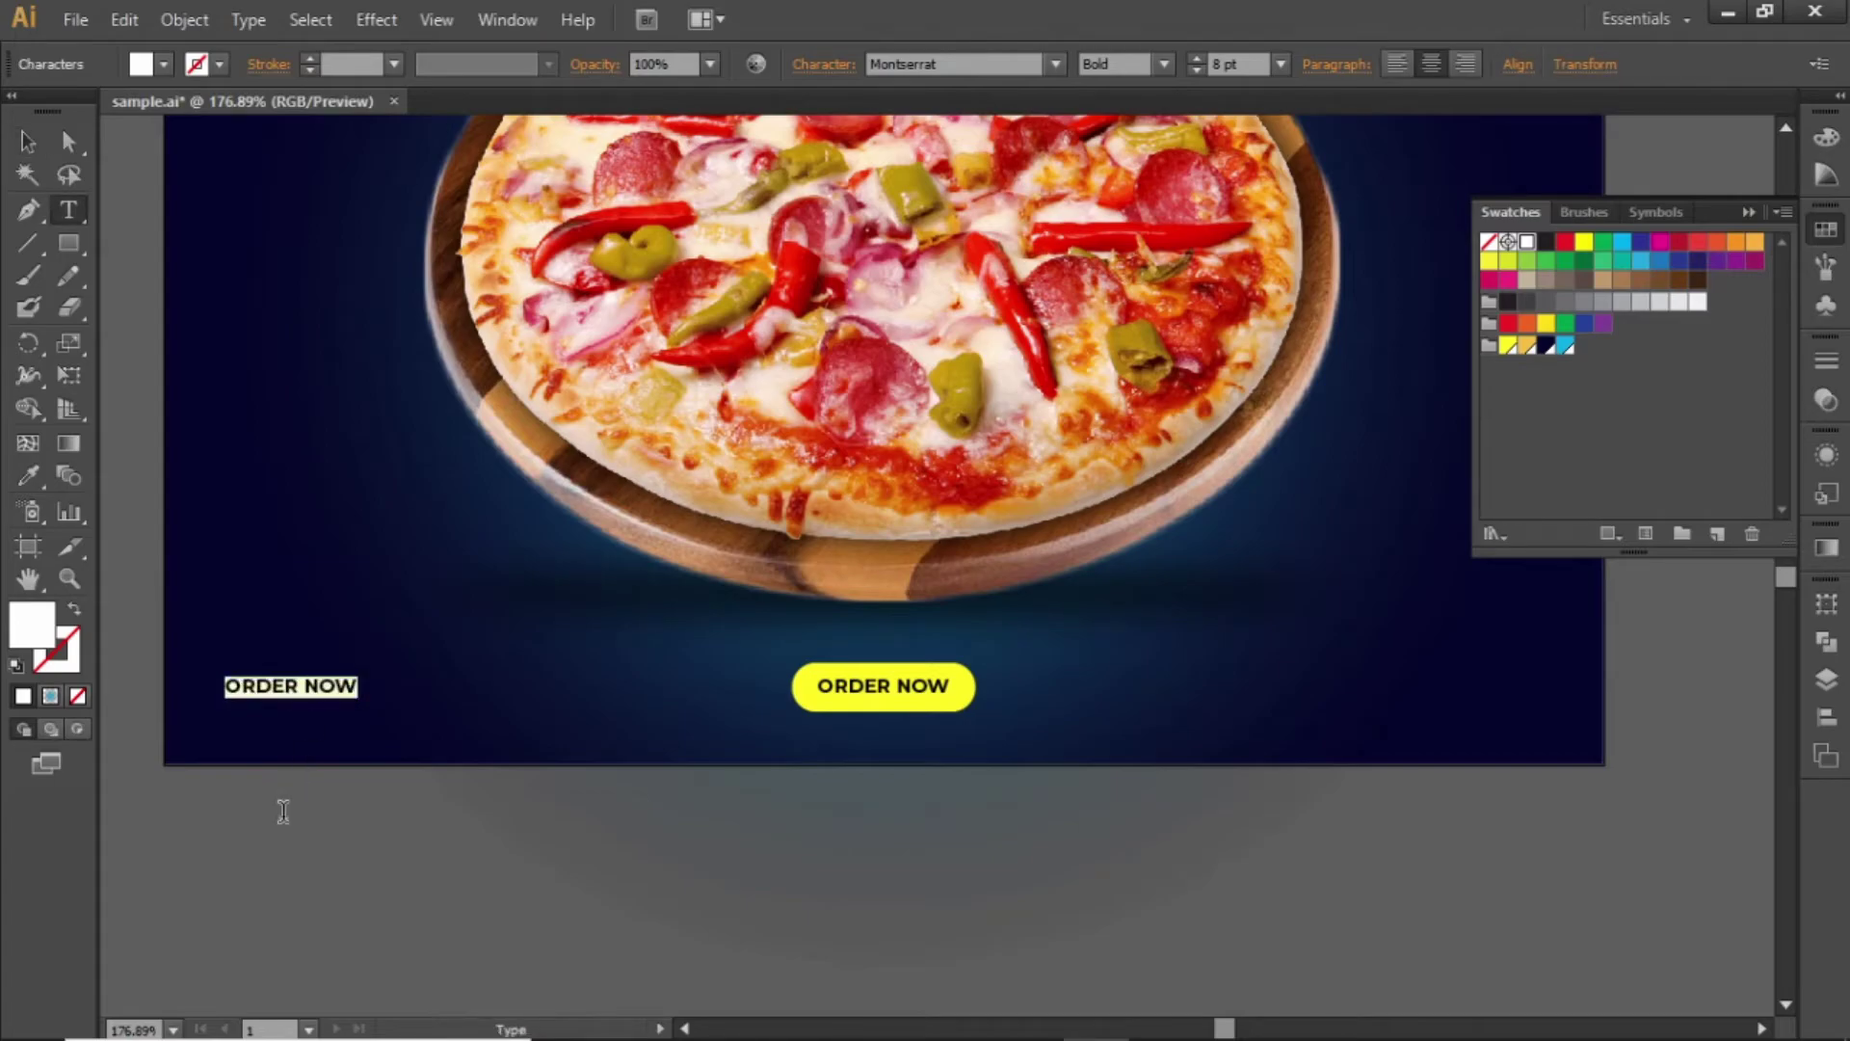
{"action": "type", "text": "FOR dELIV"}
{"action": "key", "text": "BackSpace"}
{"action": "key", "text": "BackSpace"}
{"action": "key", "text": "BackSpace"}
{"action": "key", "text": "BackSpace"}
{"action": "key", "text": "BackSpace"}
{"action": "type", "text": "DELIVERY"}
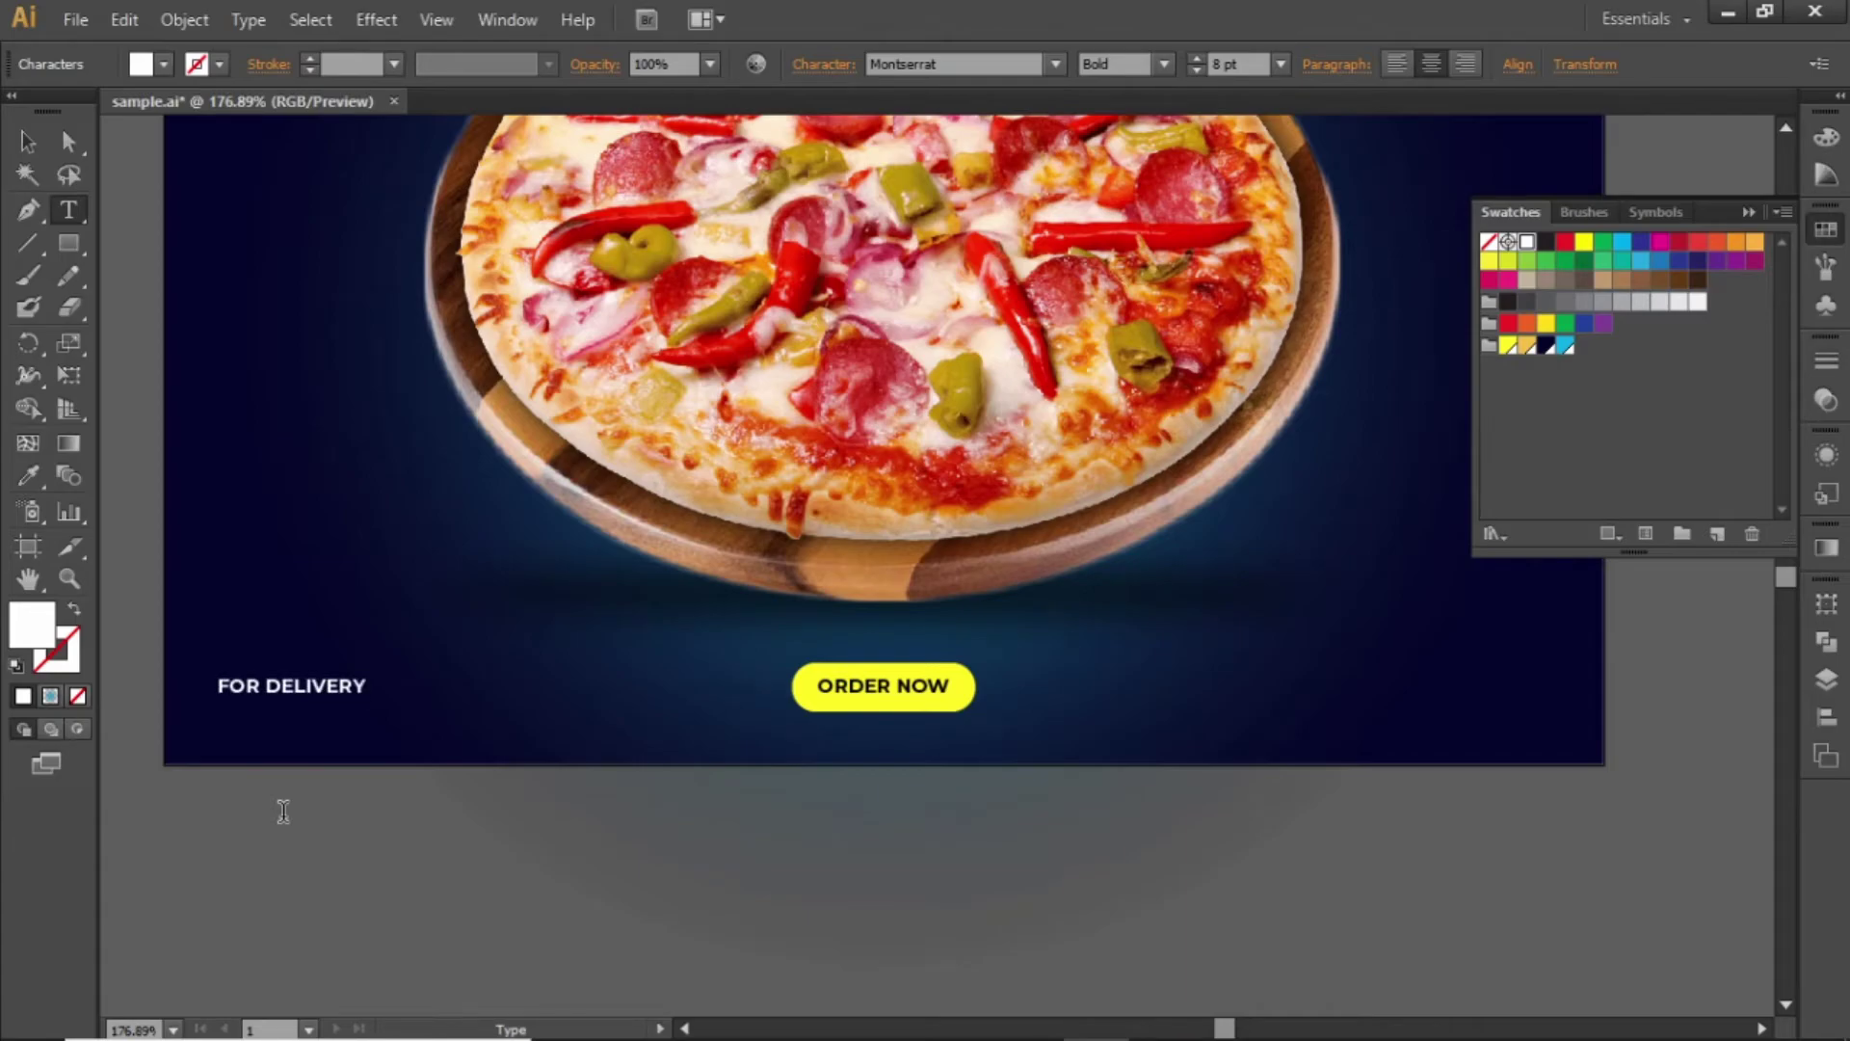
{"action": "key", "text": "Escape"}
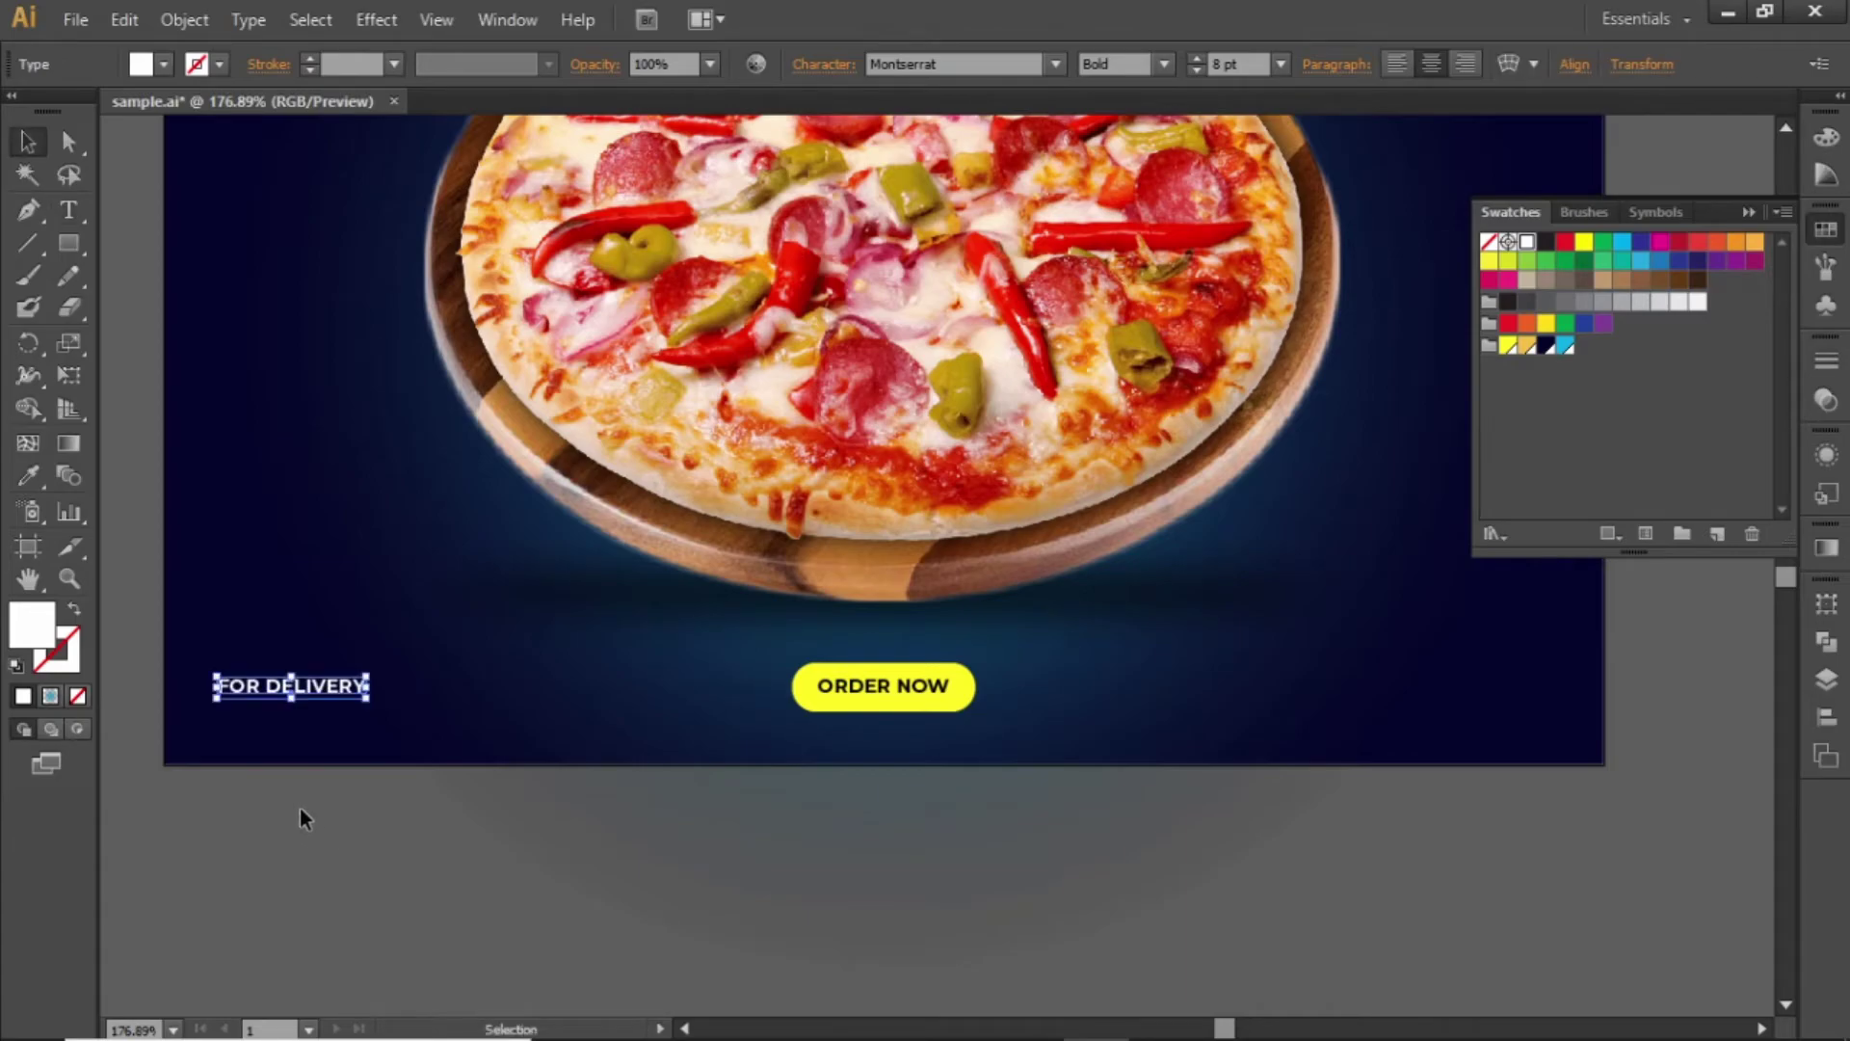
Step: Left-align FOR DELIVERY and duplicate it below as the phone number line
{"action": "left_click", "coordinate": [1390, 66]}
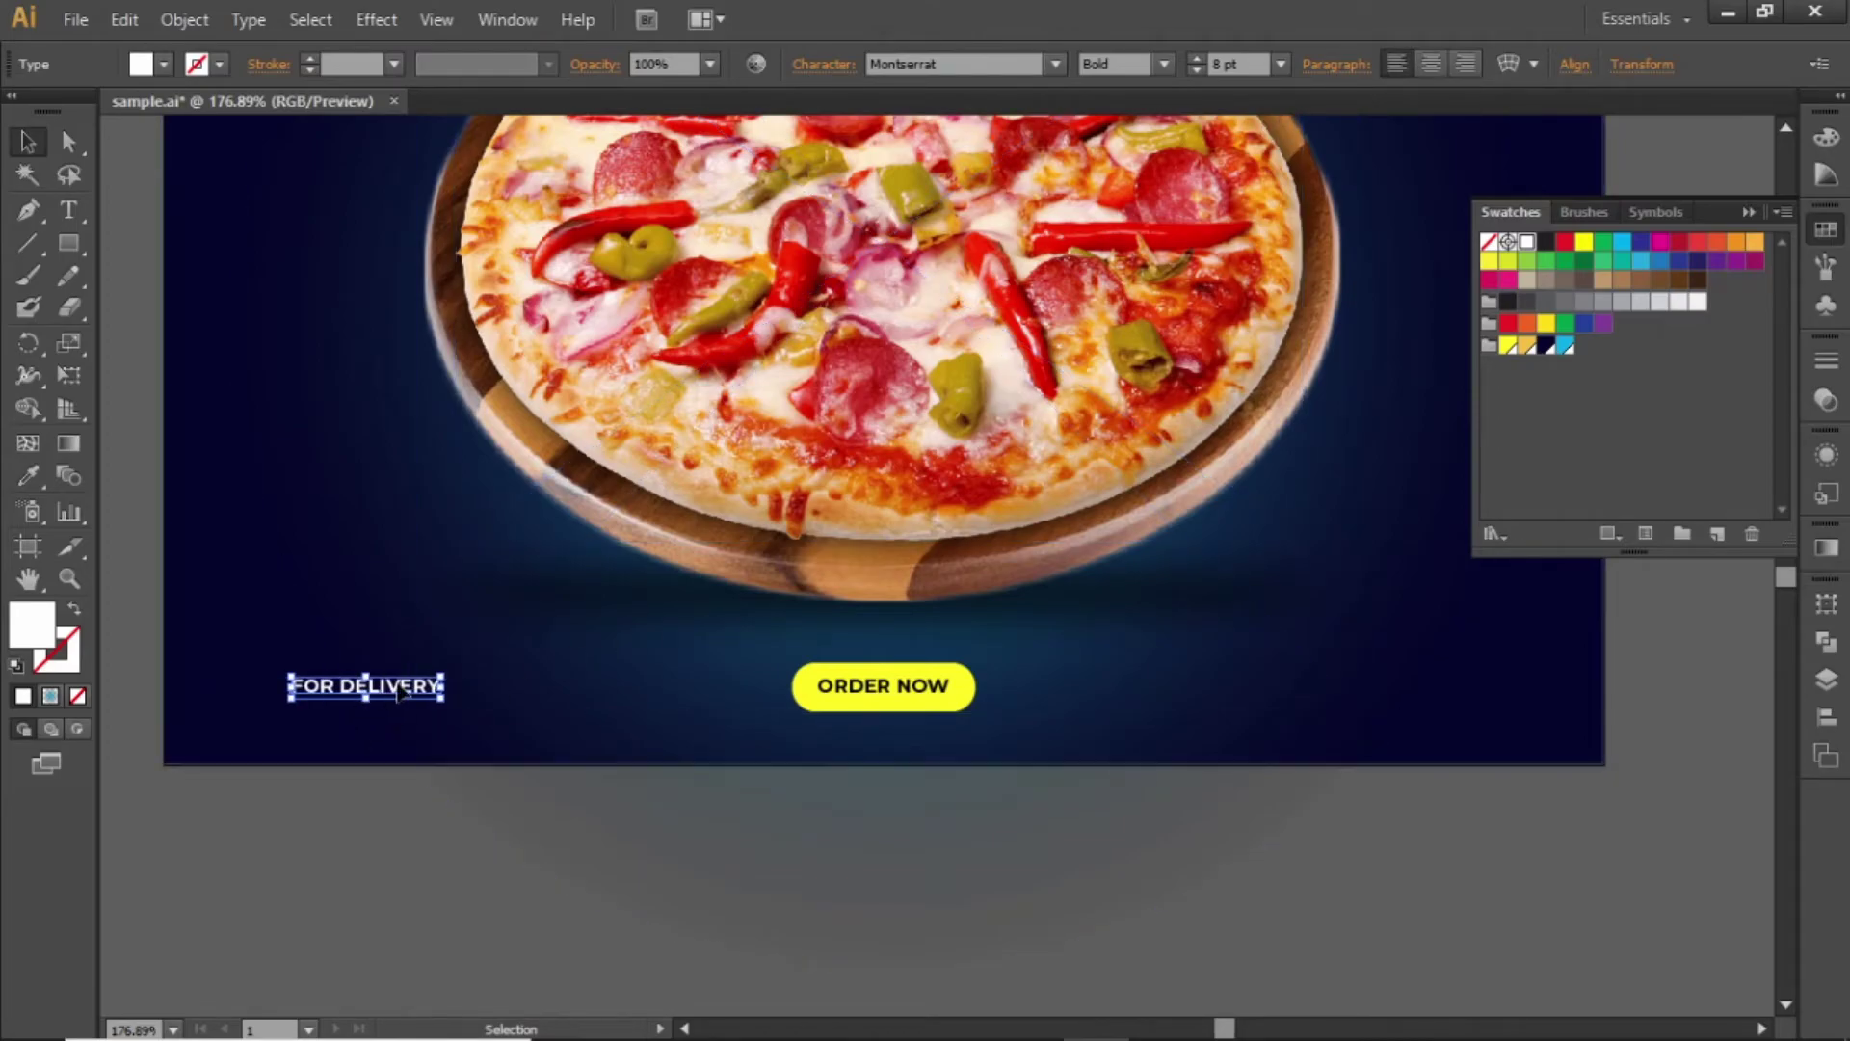
{"action": "left_click_drag", "start_coordinate": [405, 688], "coordinate": [399, 725]}
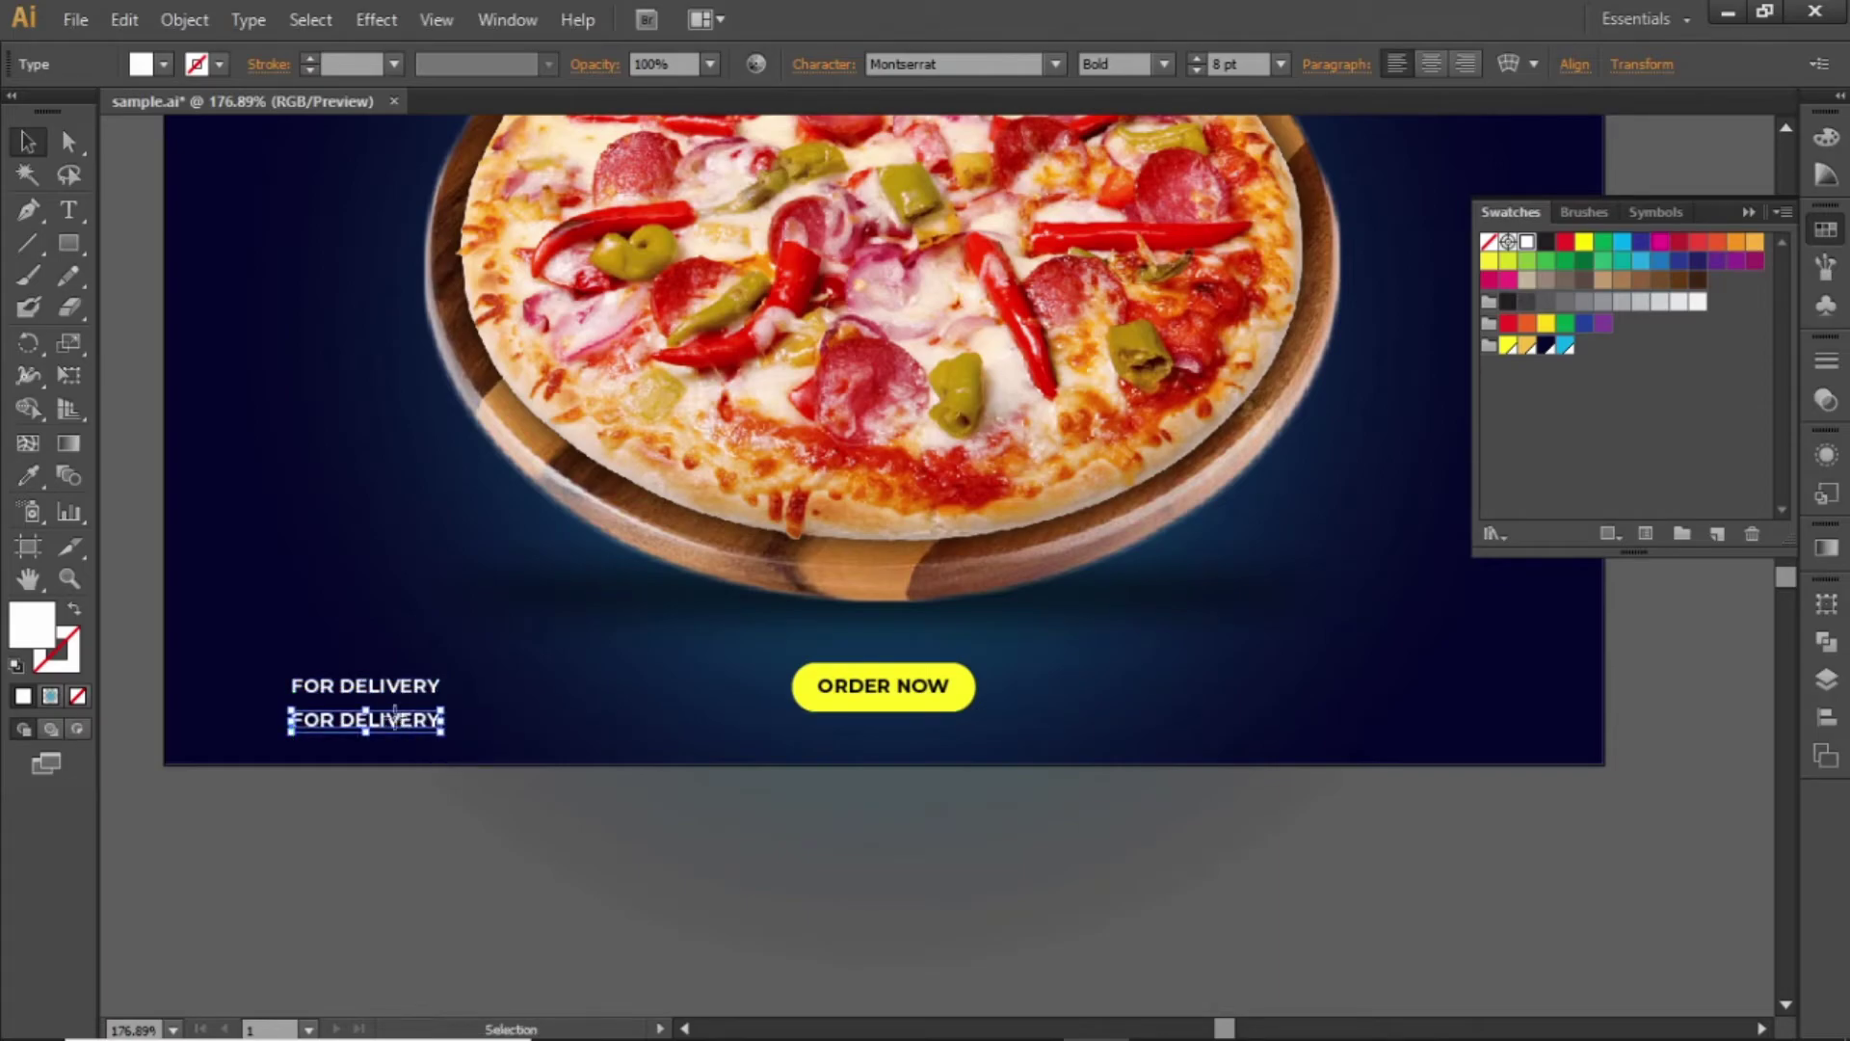
{"action": "double_click", "coordinate": [395, 715]}
{"action": "key", "text": "ctrl+a"}
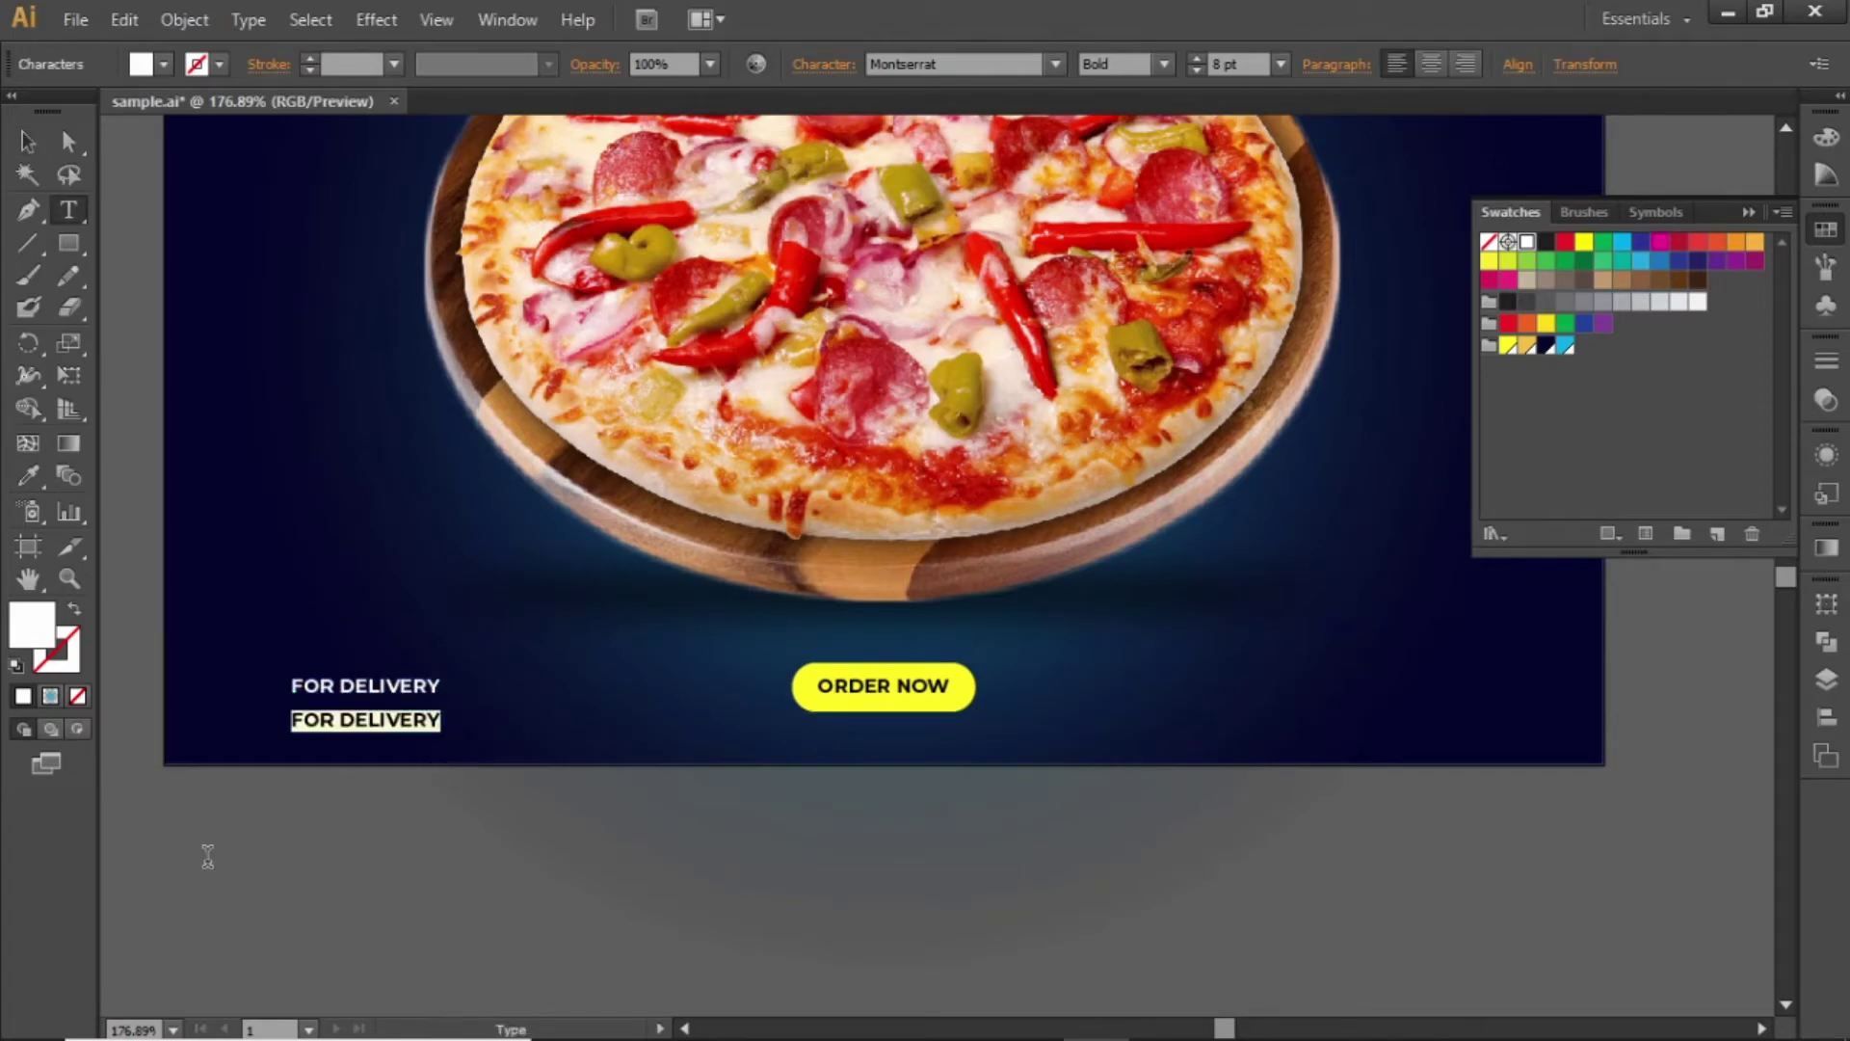
{"action": "key", "text": "BackSpace"}
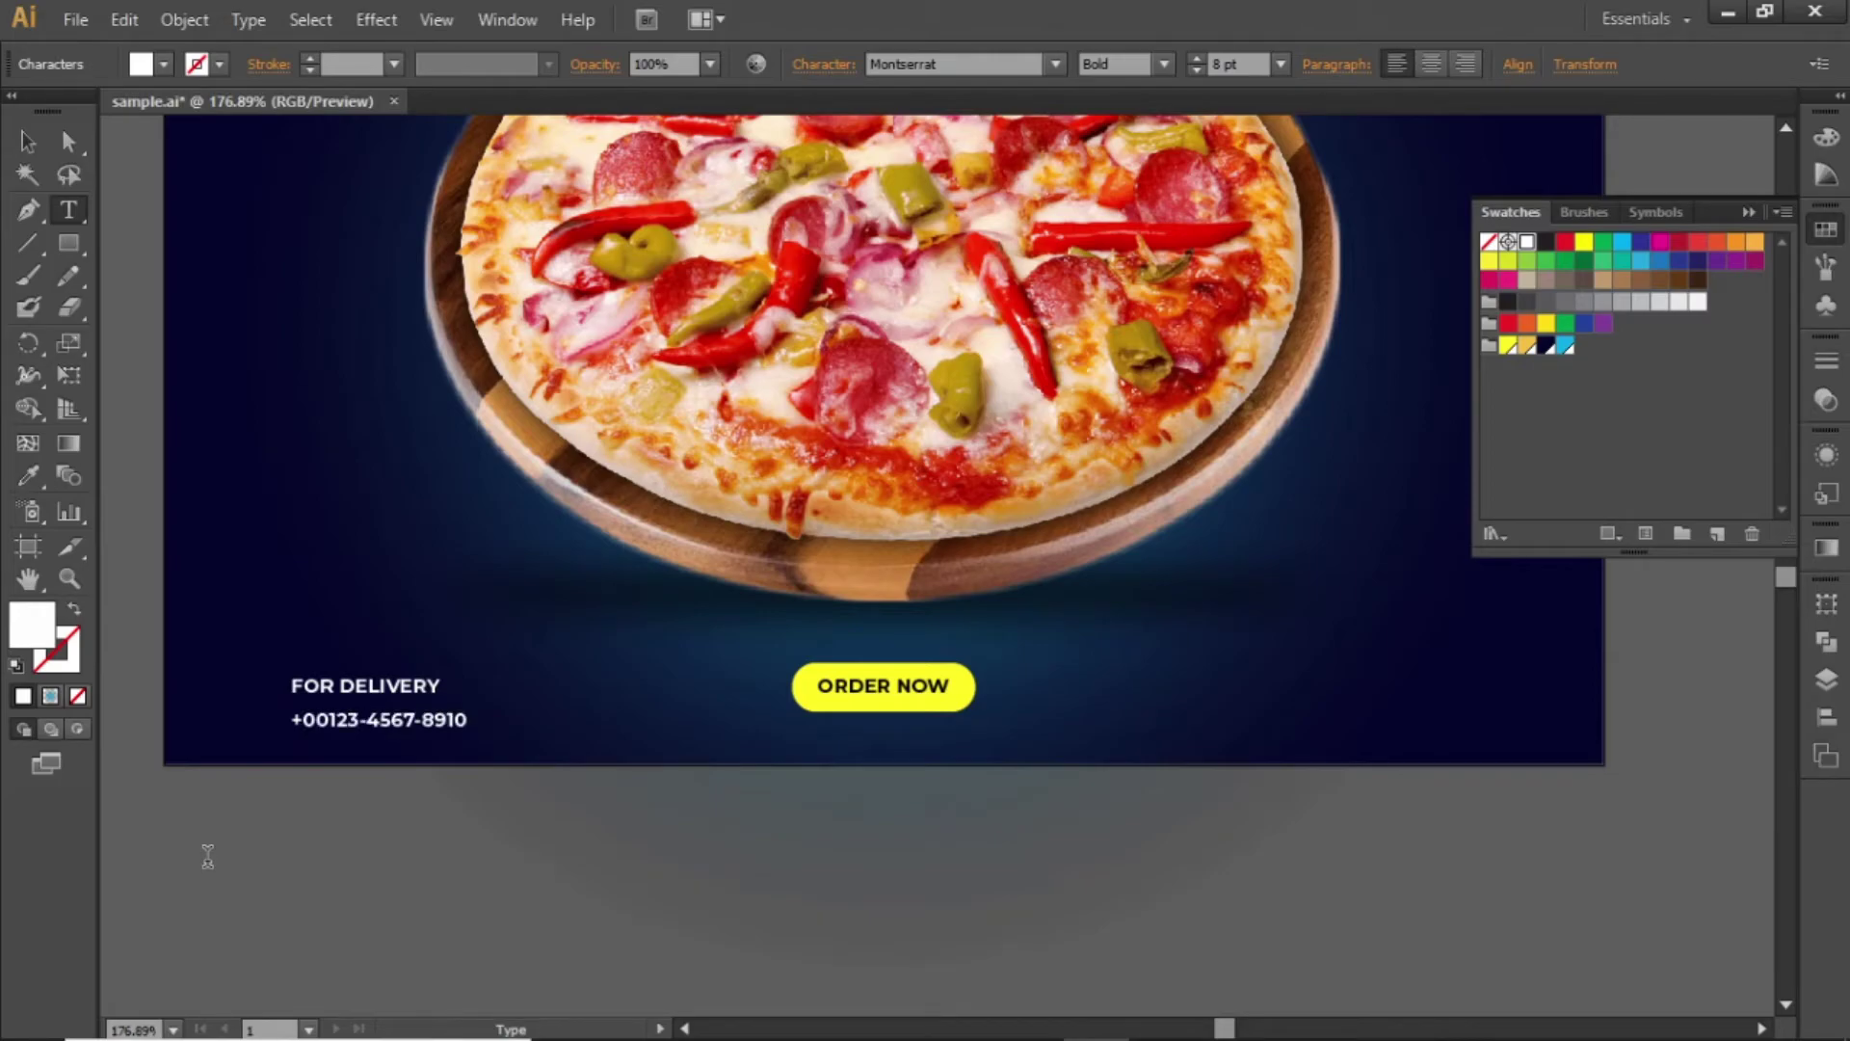
{"action": "key", "text": "Escape"}
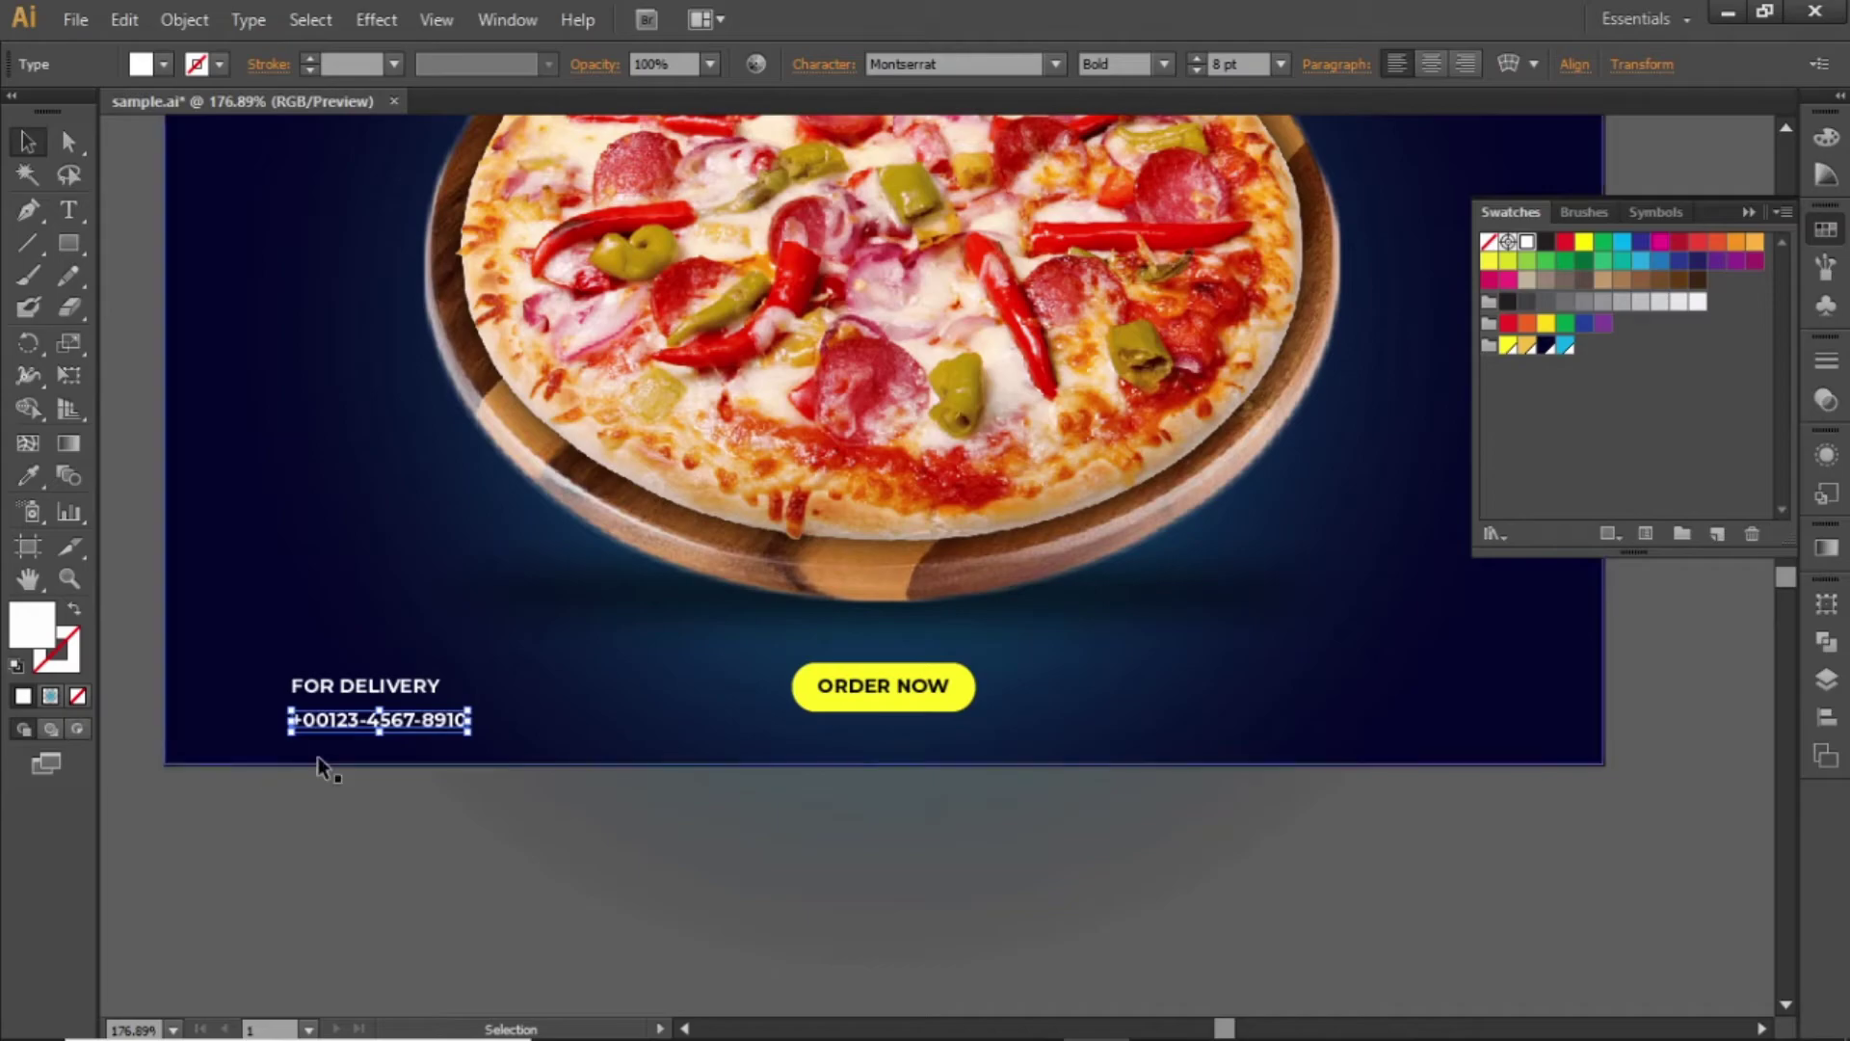
Step: Set FOR DELIVERY to 9 pt Regular and move it with the phone number left and up
{"action": "scroll", "coordinate": [1257, 64], "scroll_direction": "up", "scroll_amount": 3}
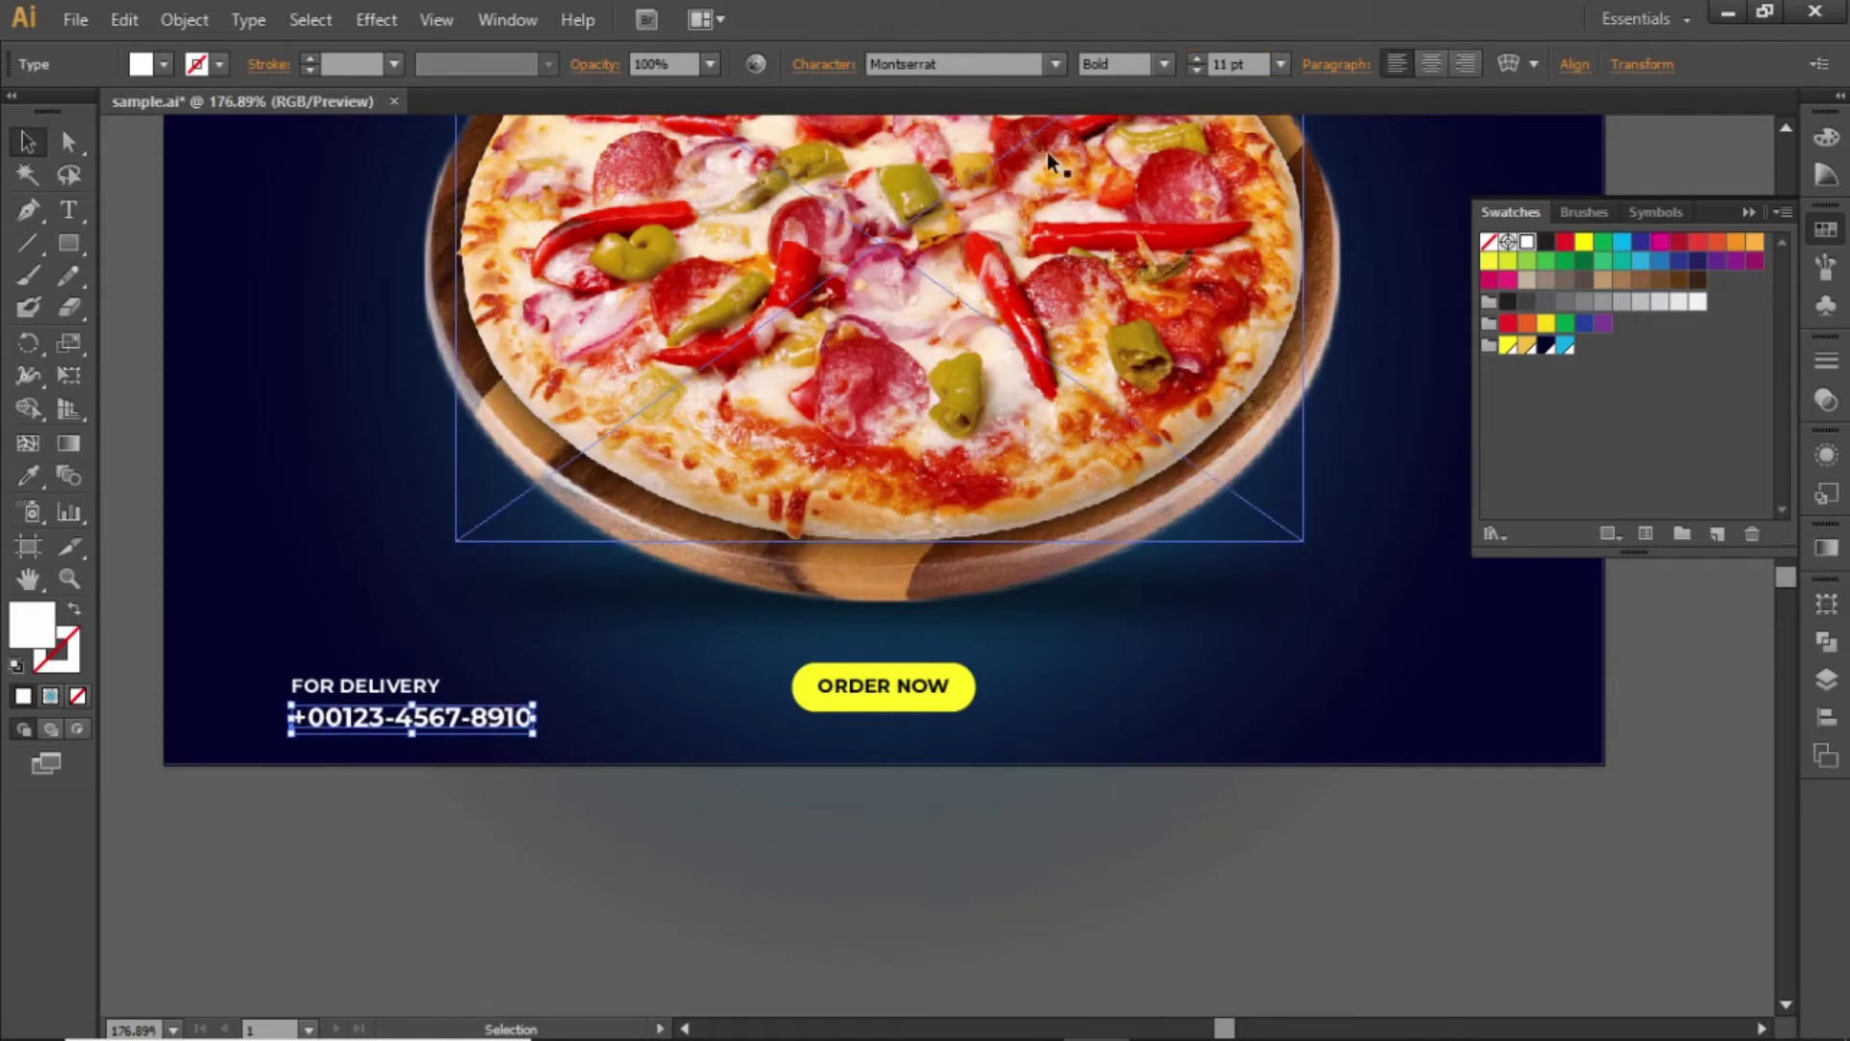
{"action": "left_click", "coordinate": [366, 685]}
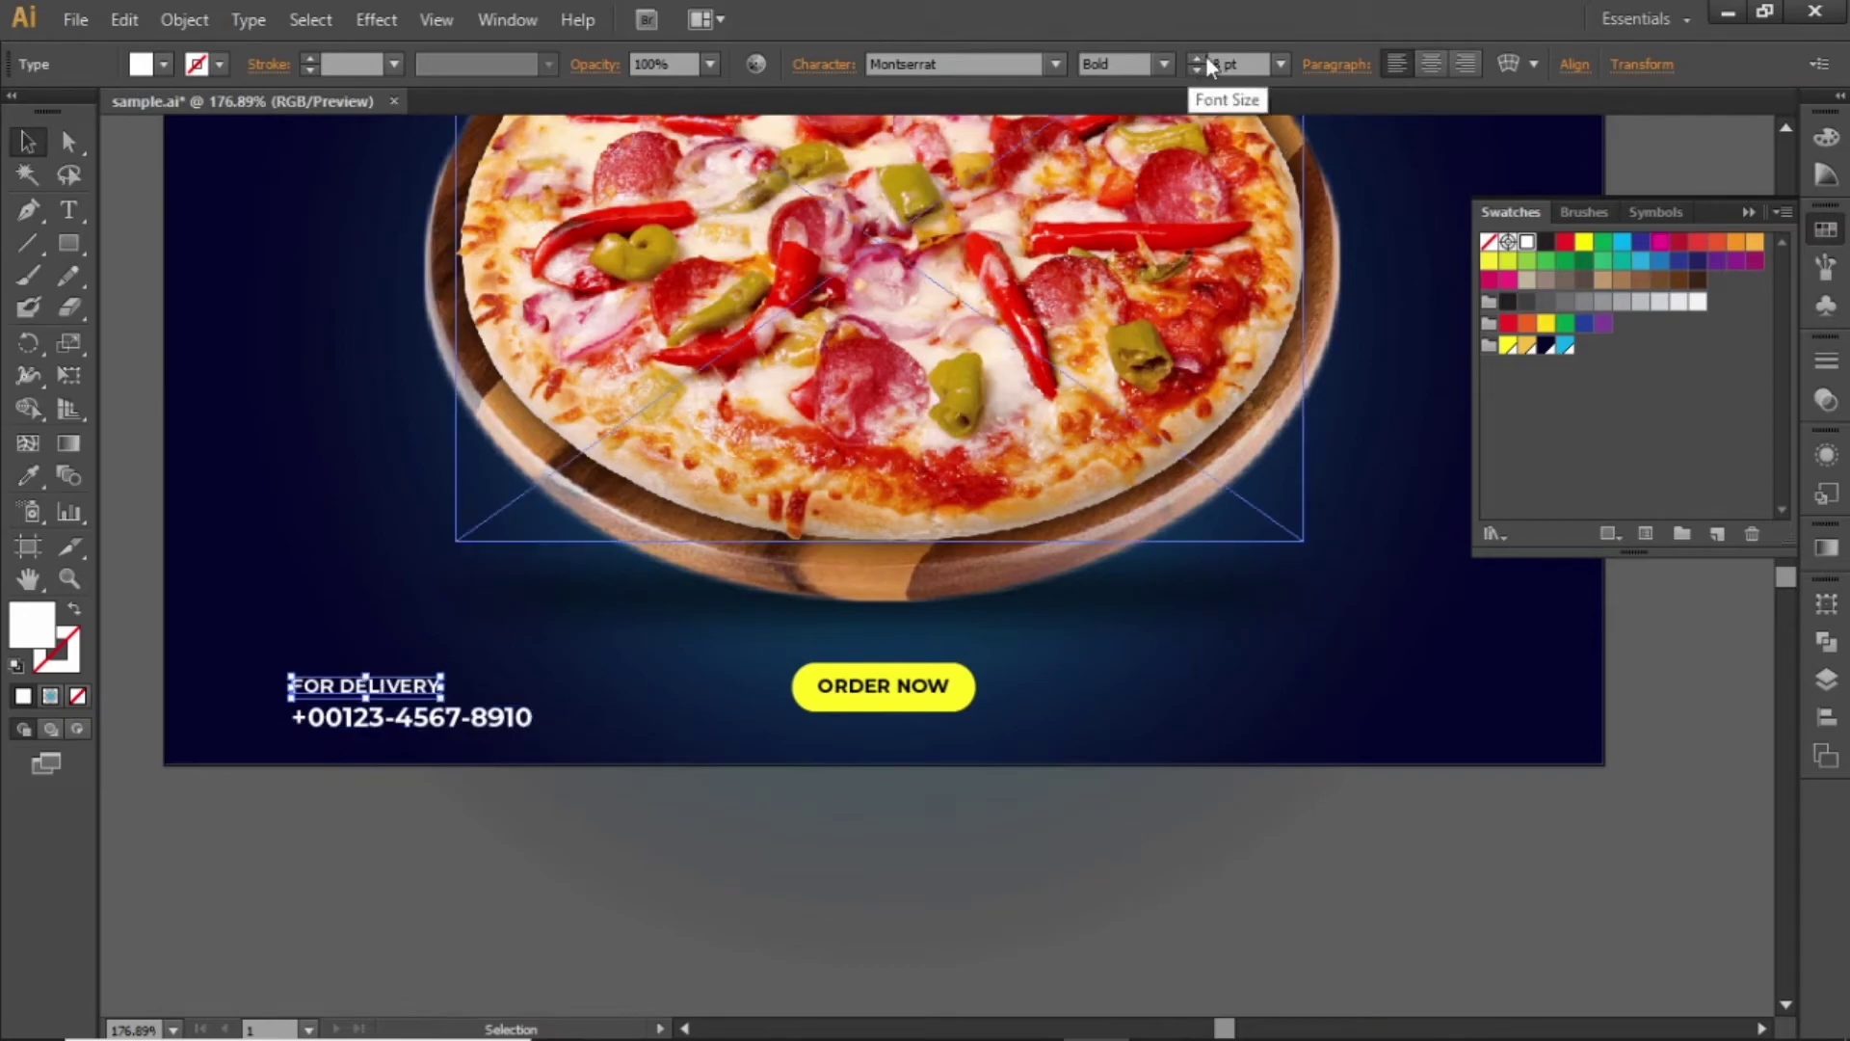
{"action": "key", "text": "Up"}
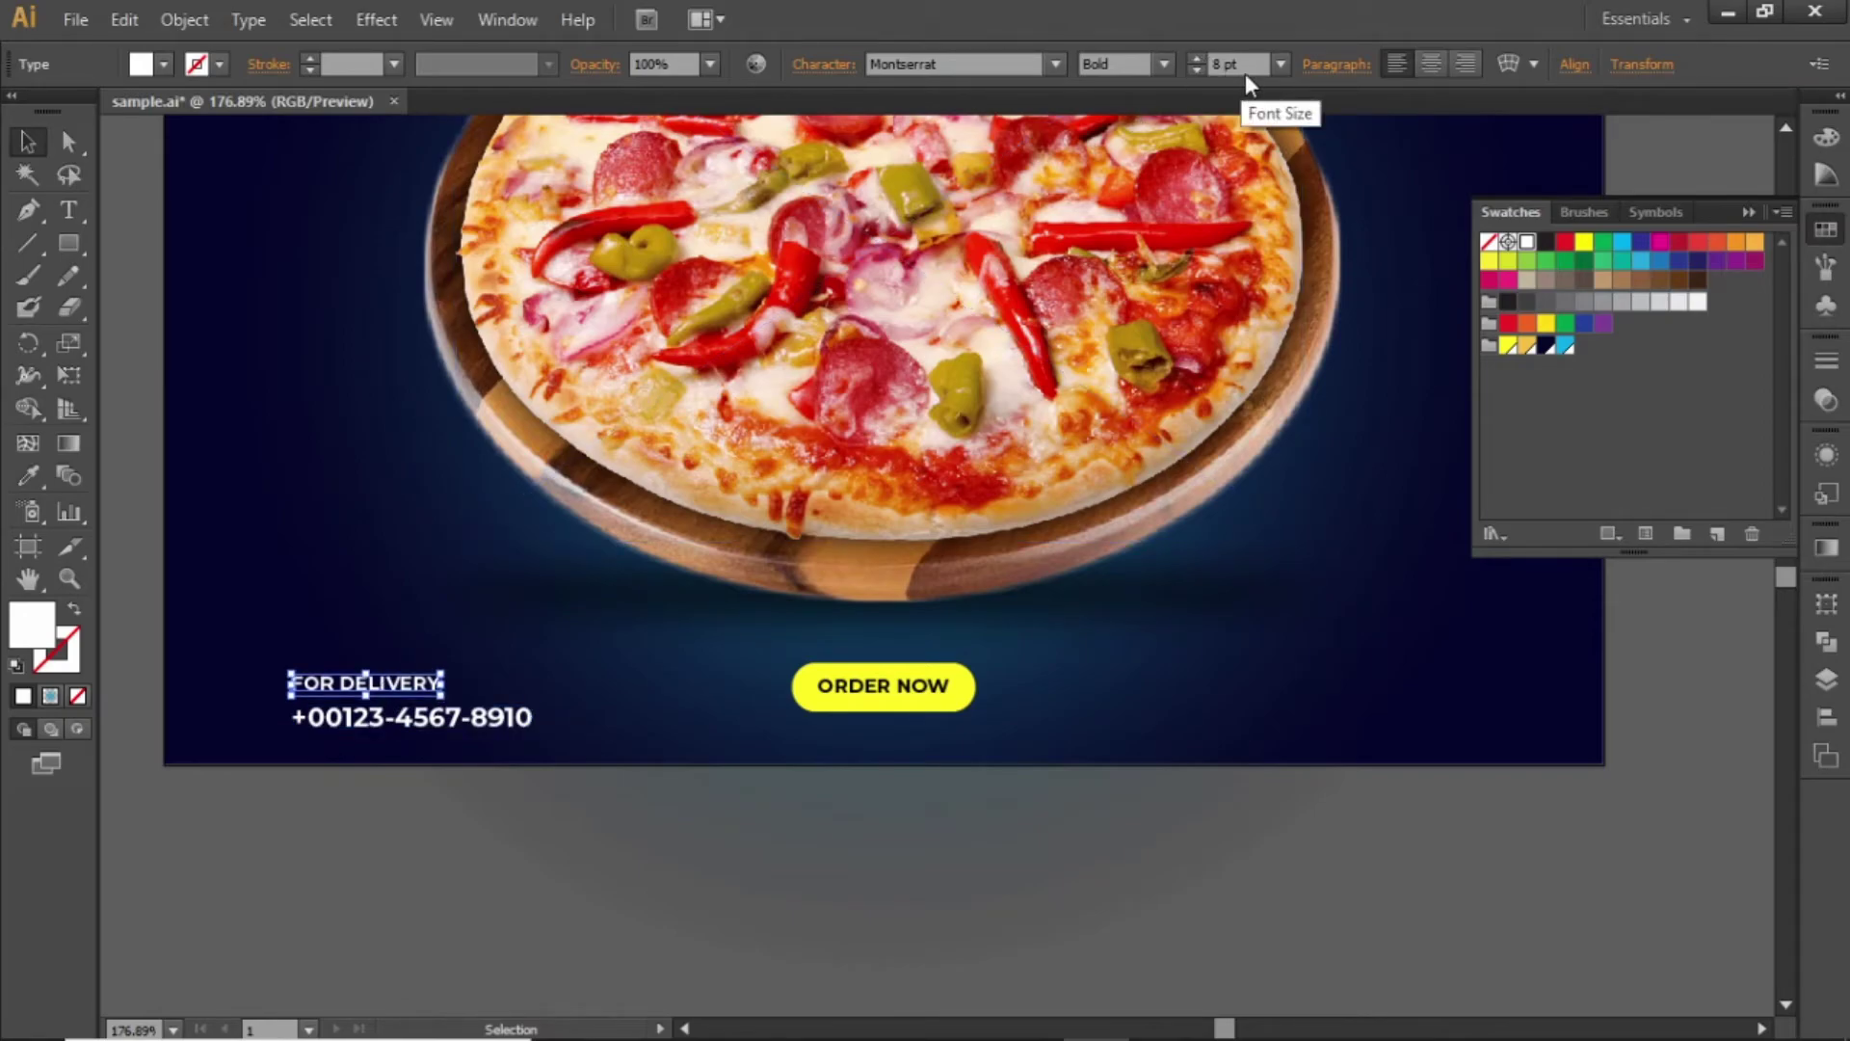
{"action": "left_click", "coordinate": [1195, 59]}
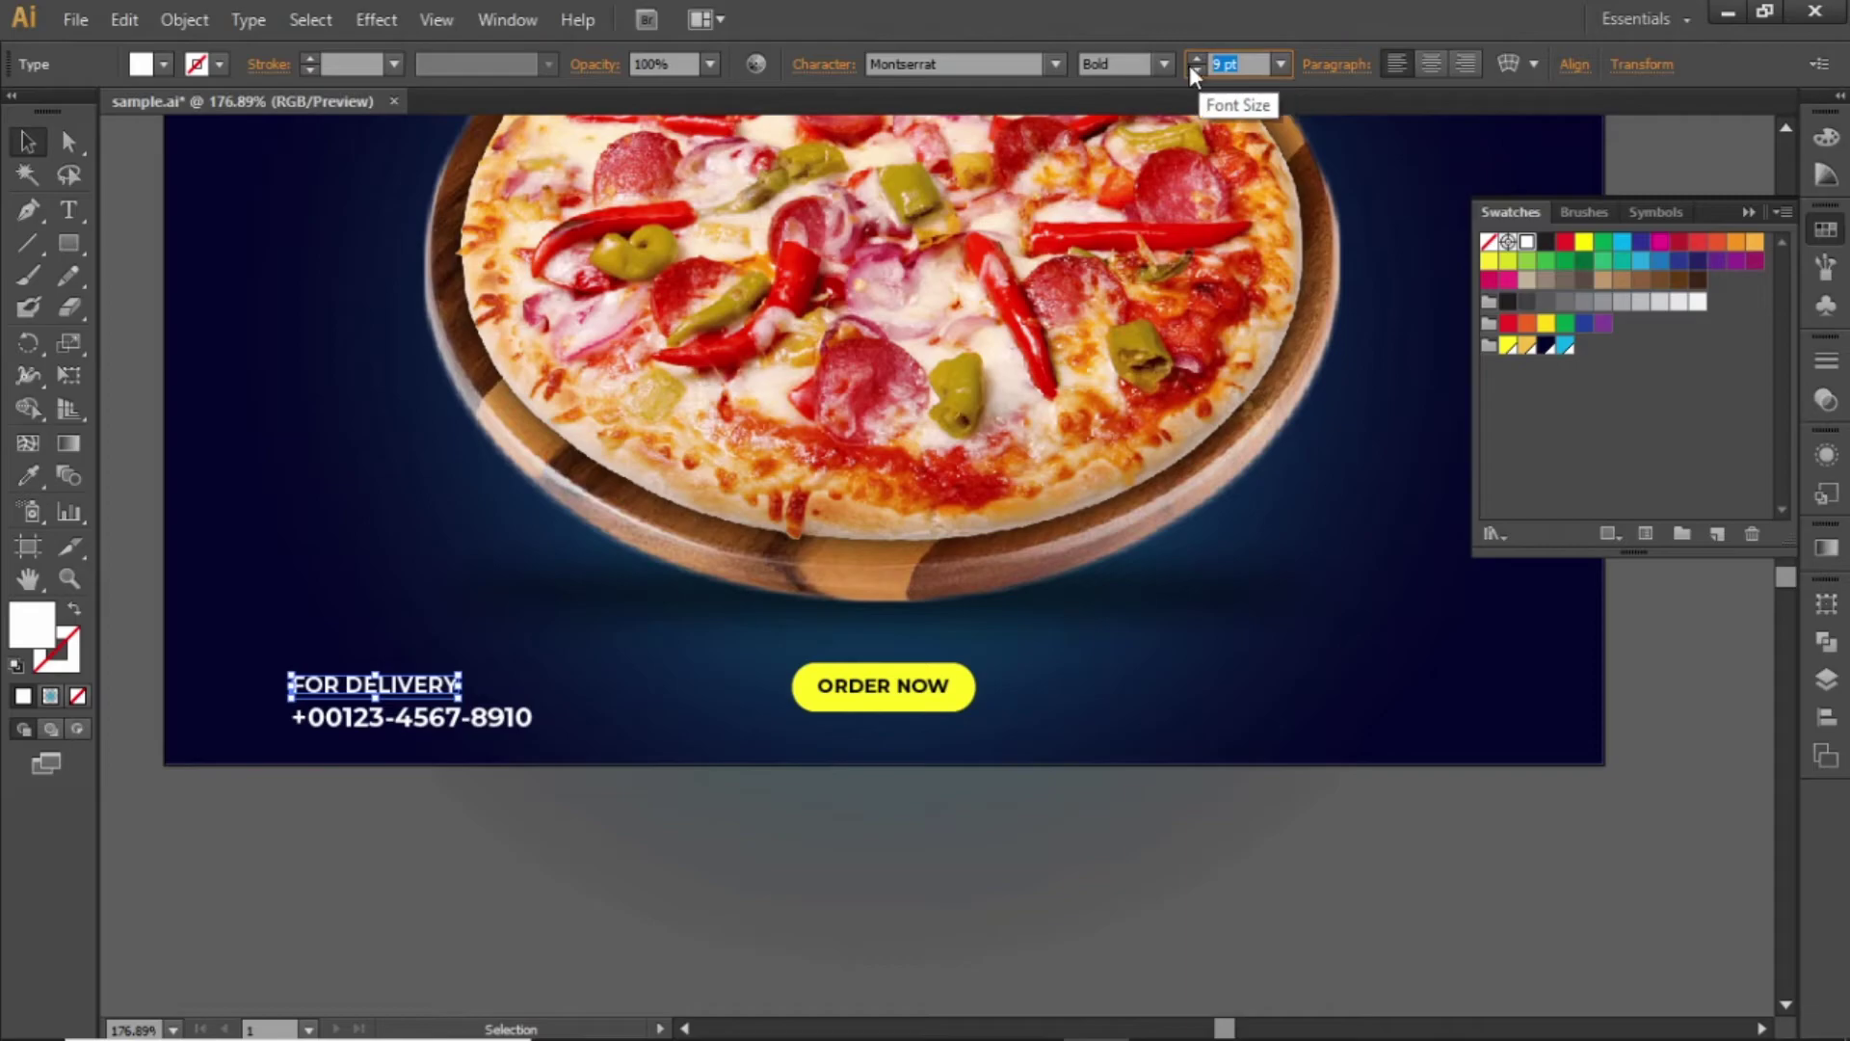
{"action": "left_click", "coordinate": [1163, 65]}
{"action": "left_click", "coordinate": [1152, 81]}
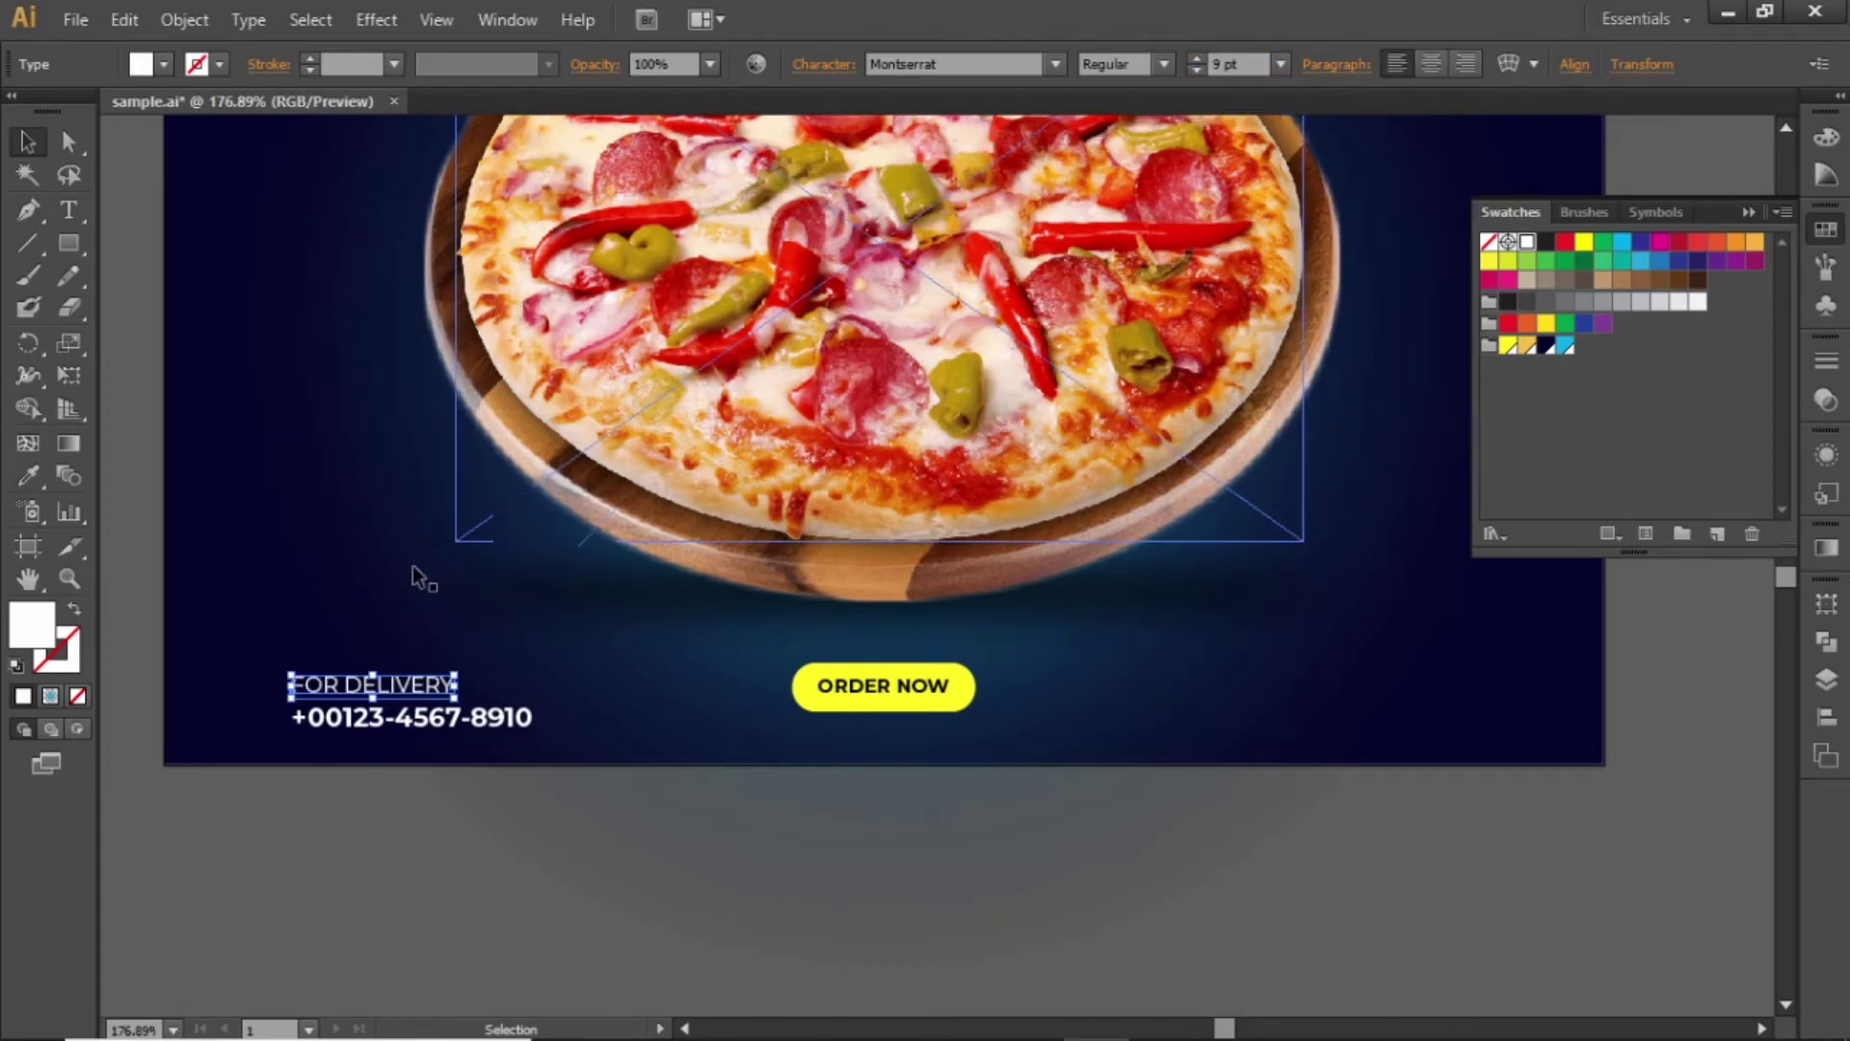
{"action": "left_click", "coordinate": [400, 723], "text": "shift"}
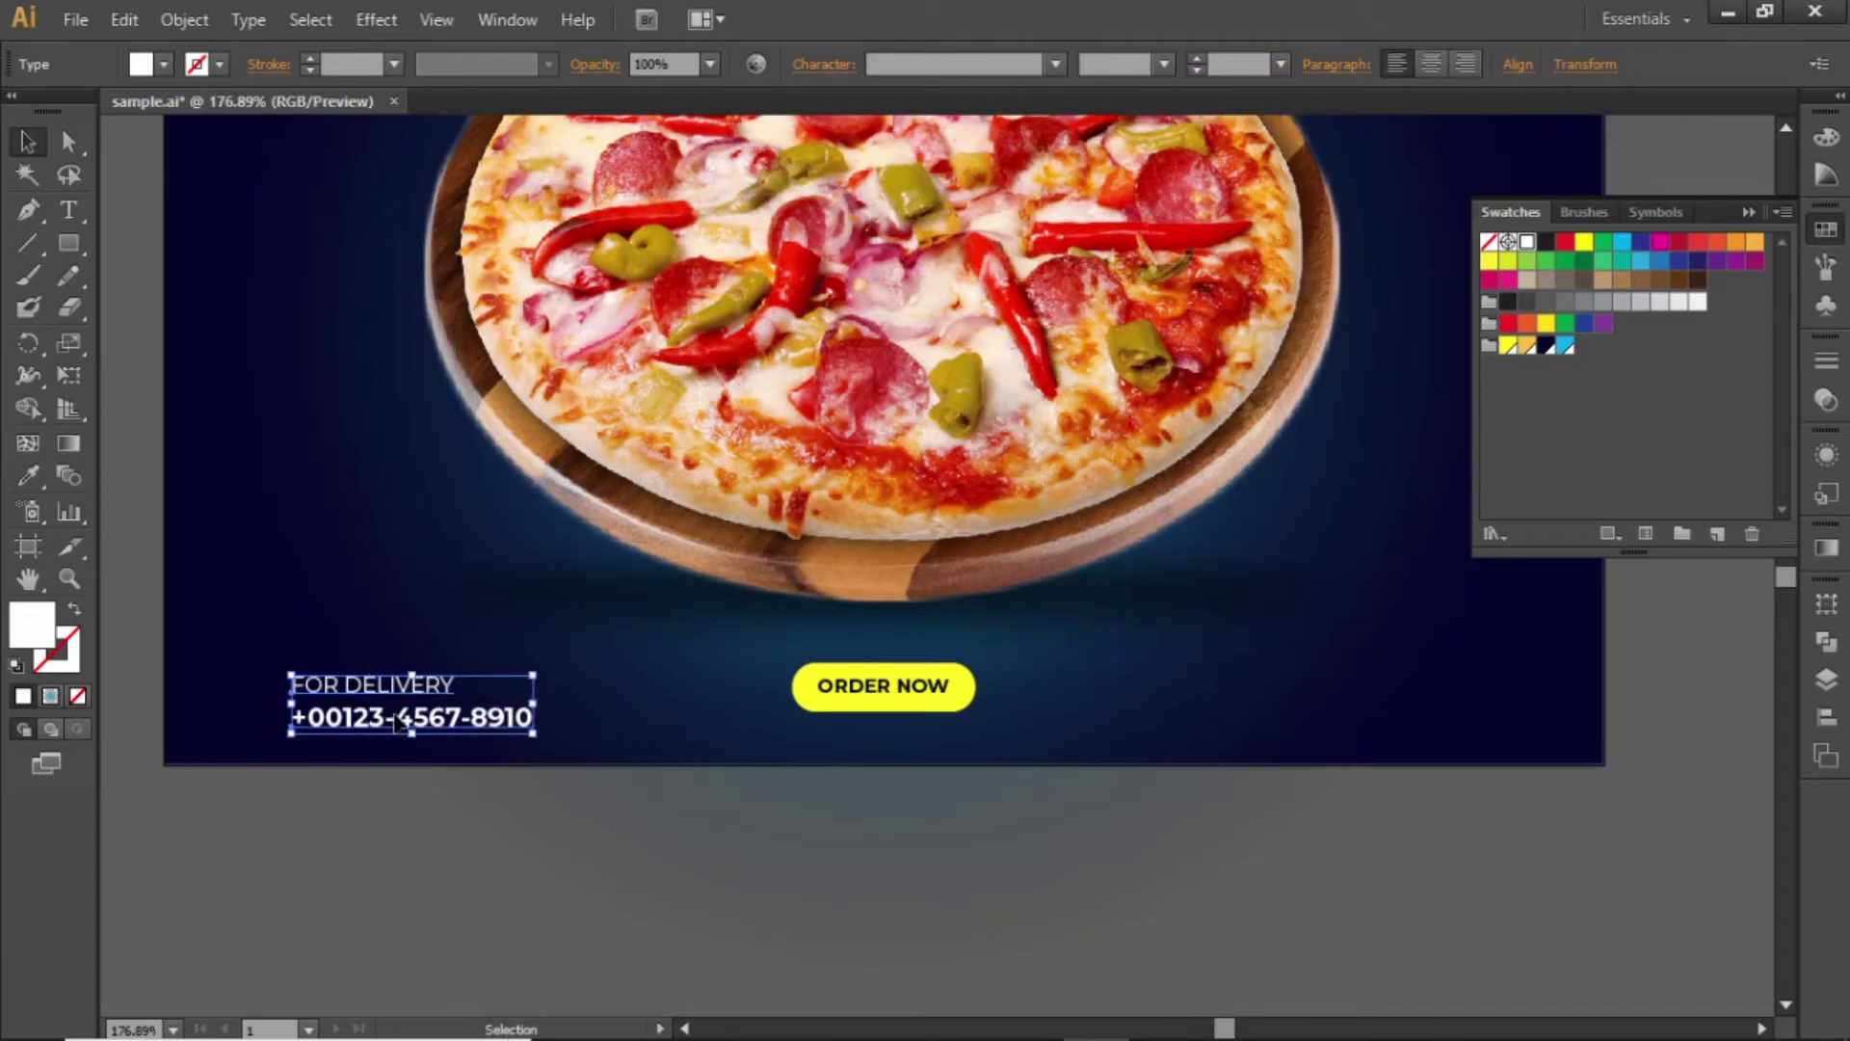
{"action": "left_click_drag", "start_coordinate": [400, 723], "coordinate": [317, 703]}
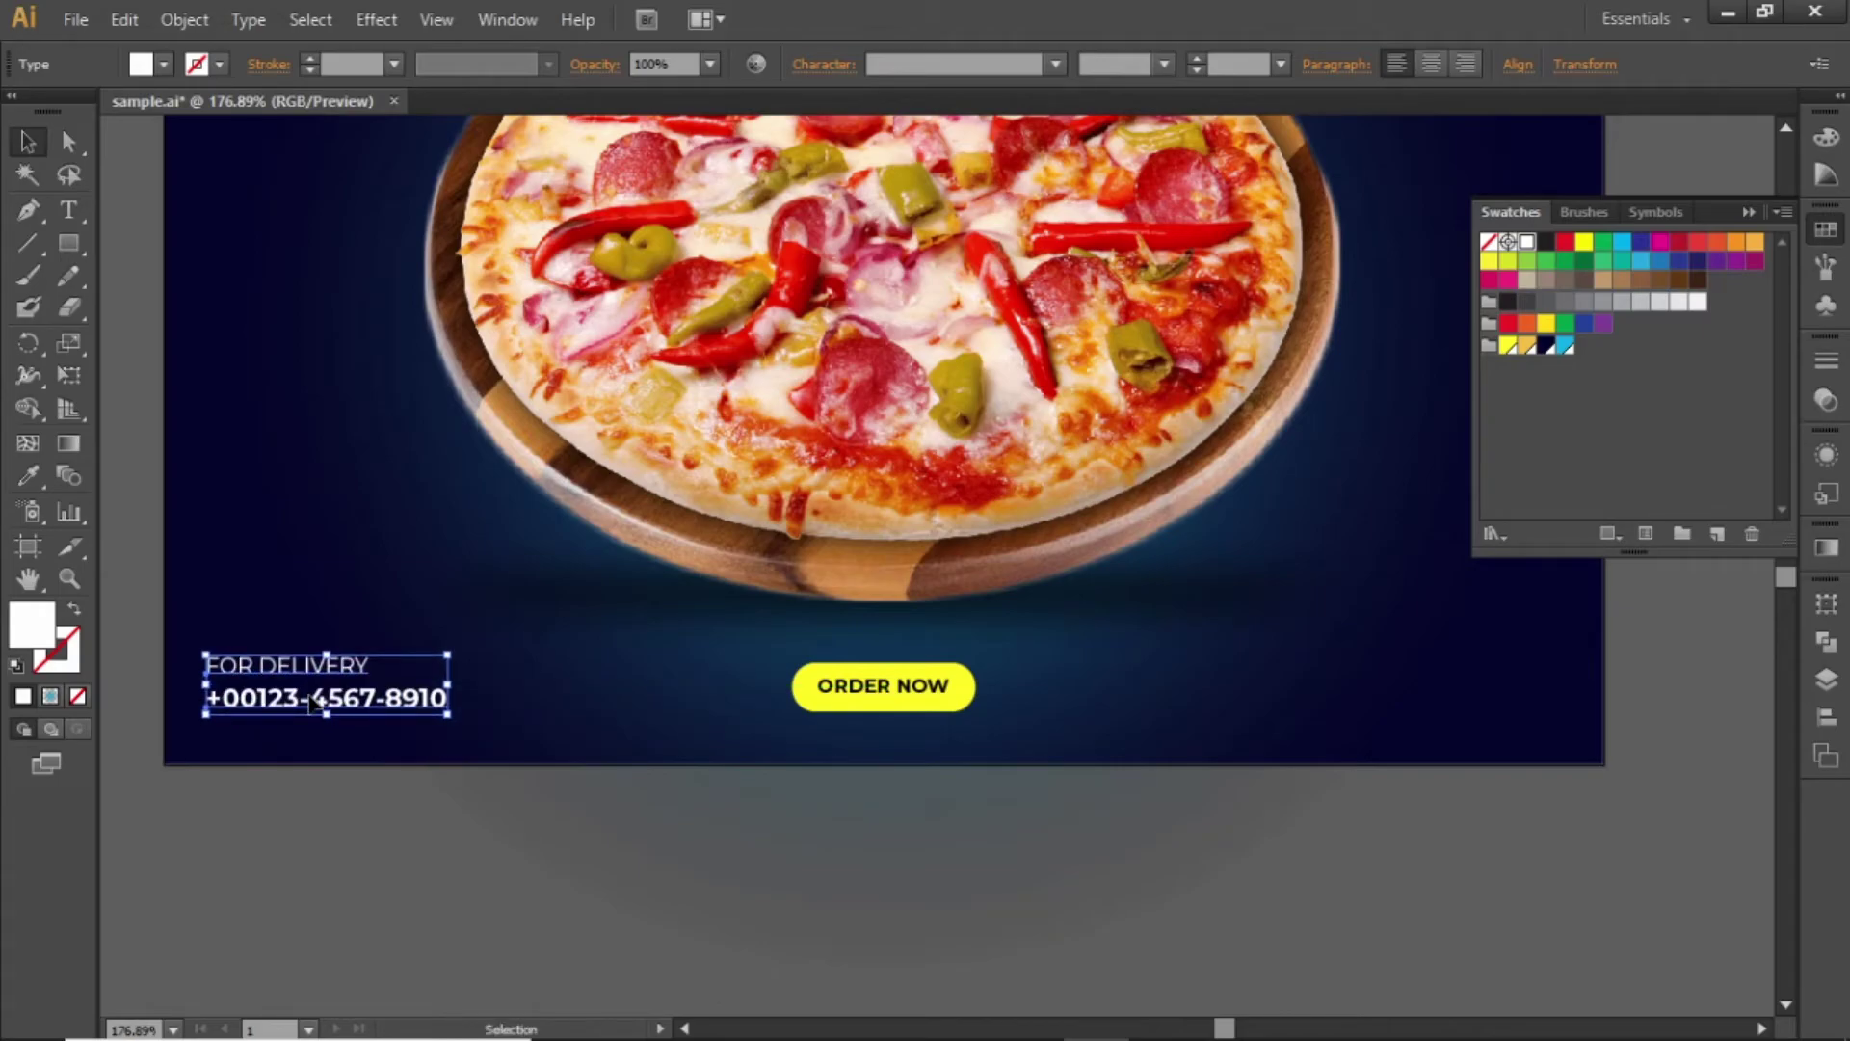
{"action": "left_click", "coordinate": [226, 896]}
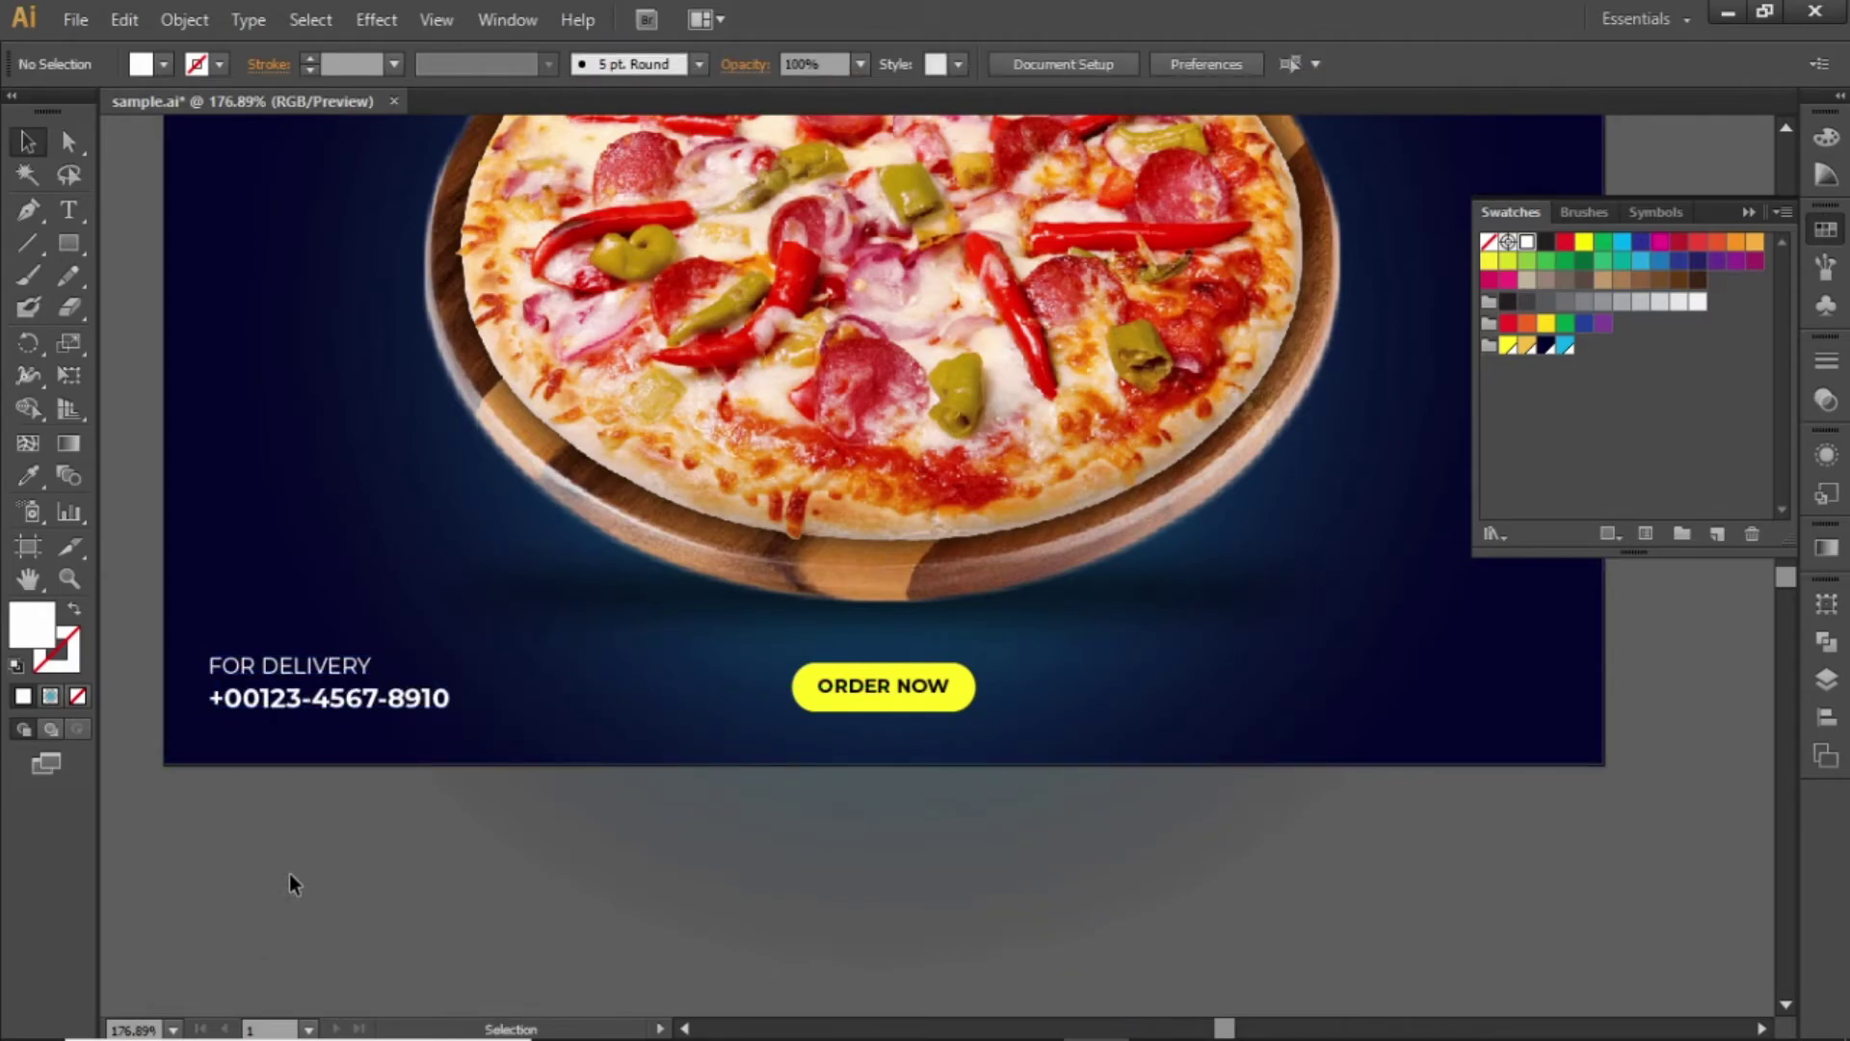
{"action": "left_click", "coordinate": [306, 714]}
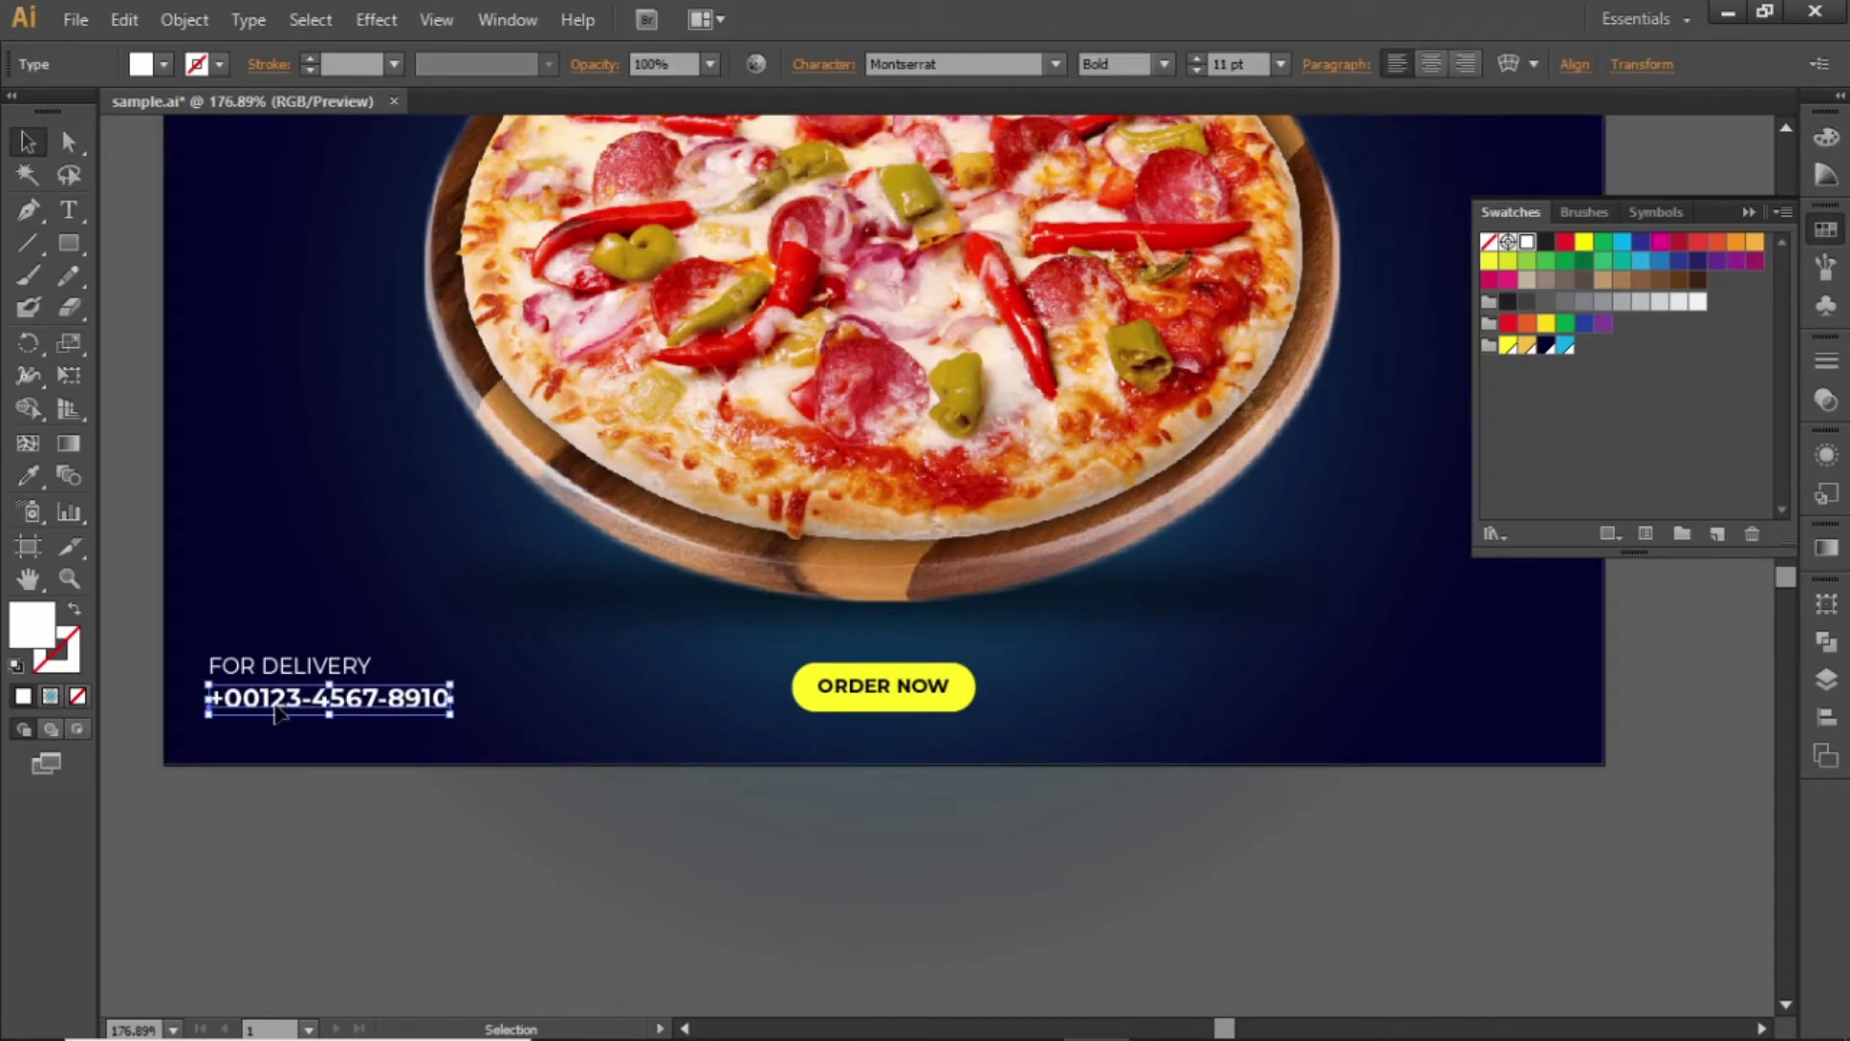
{"action": "left_click_drag", "start_coordinate": [282, 713], "coordinate": [1395, 710]}
{"action": "key", "text": "t"}
{"action": "left_click", "coordinate": [1396, 709]}
{"action": "key", "text": "ctrl+a"}
{"action": "type", "text": "www."}
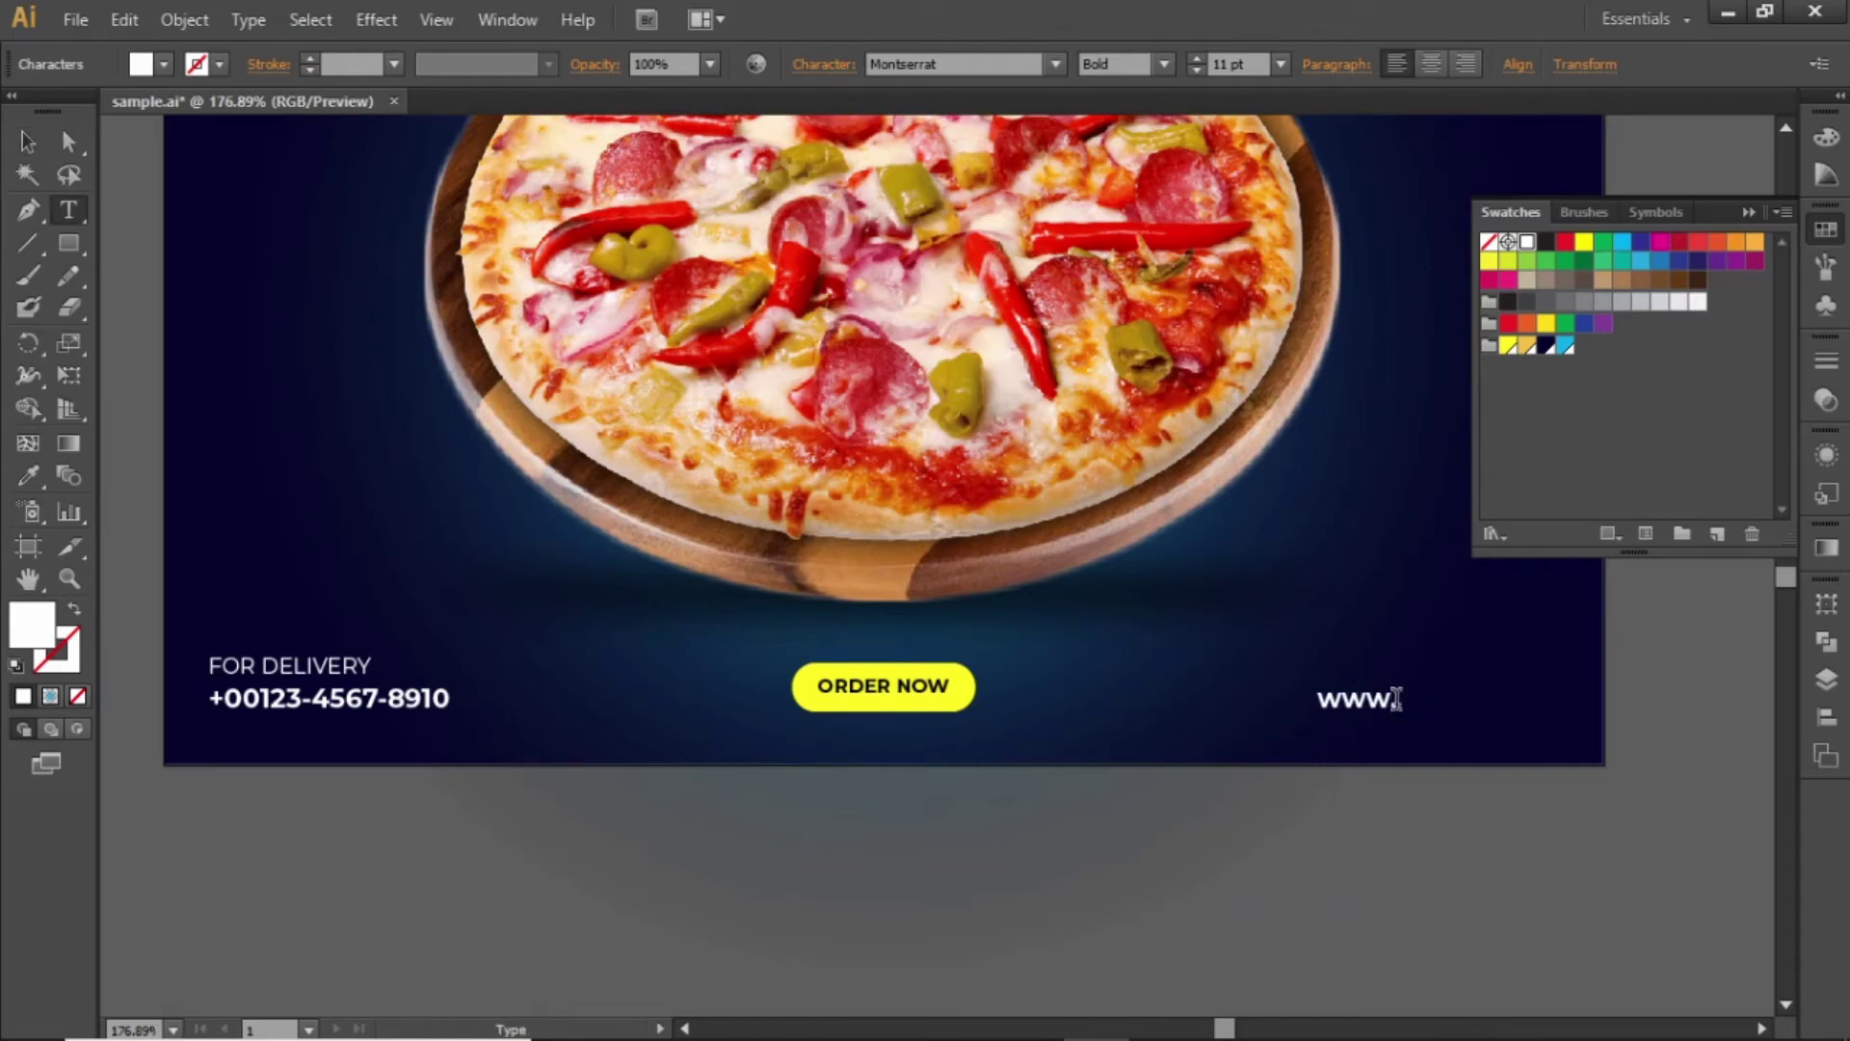
{"action": "type", "text": "websitelink.com"}
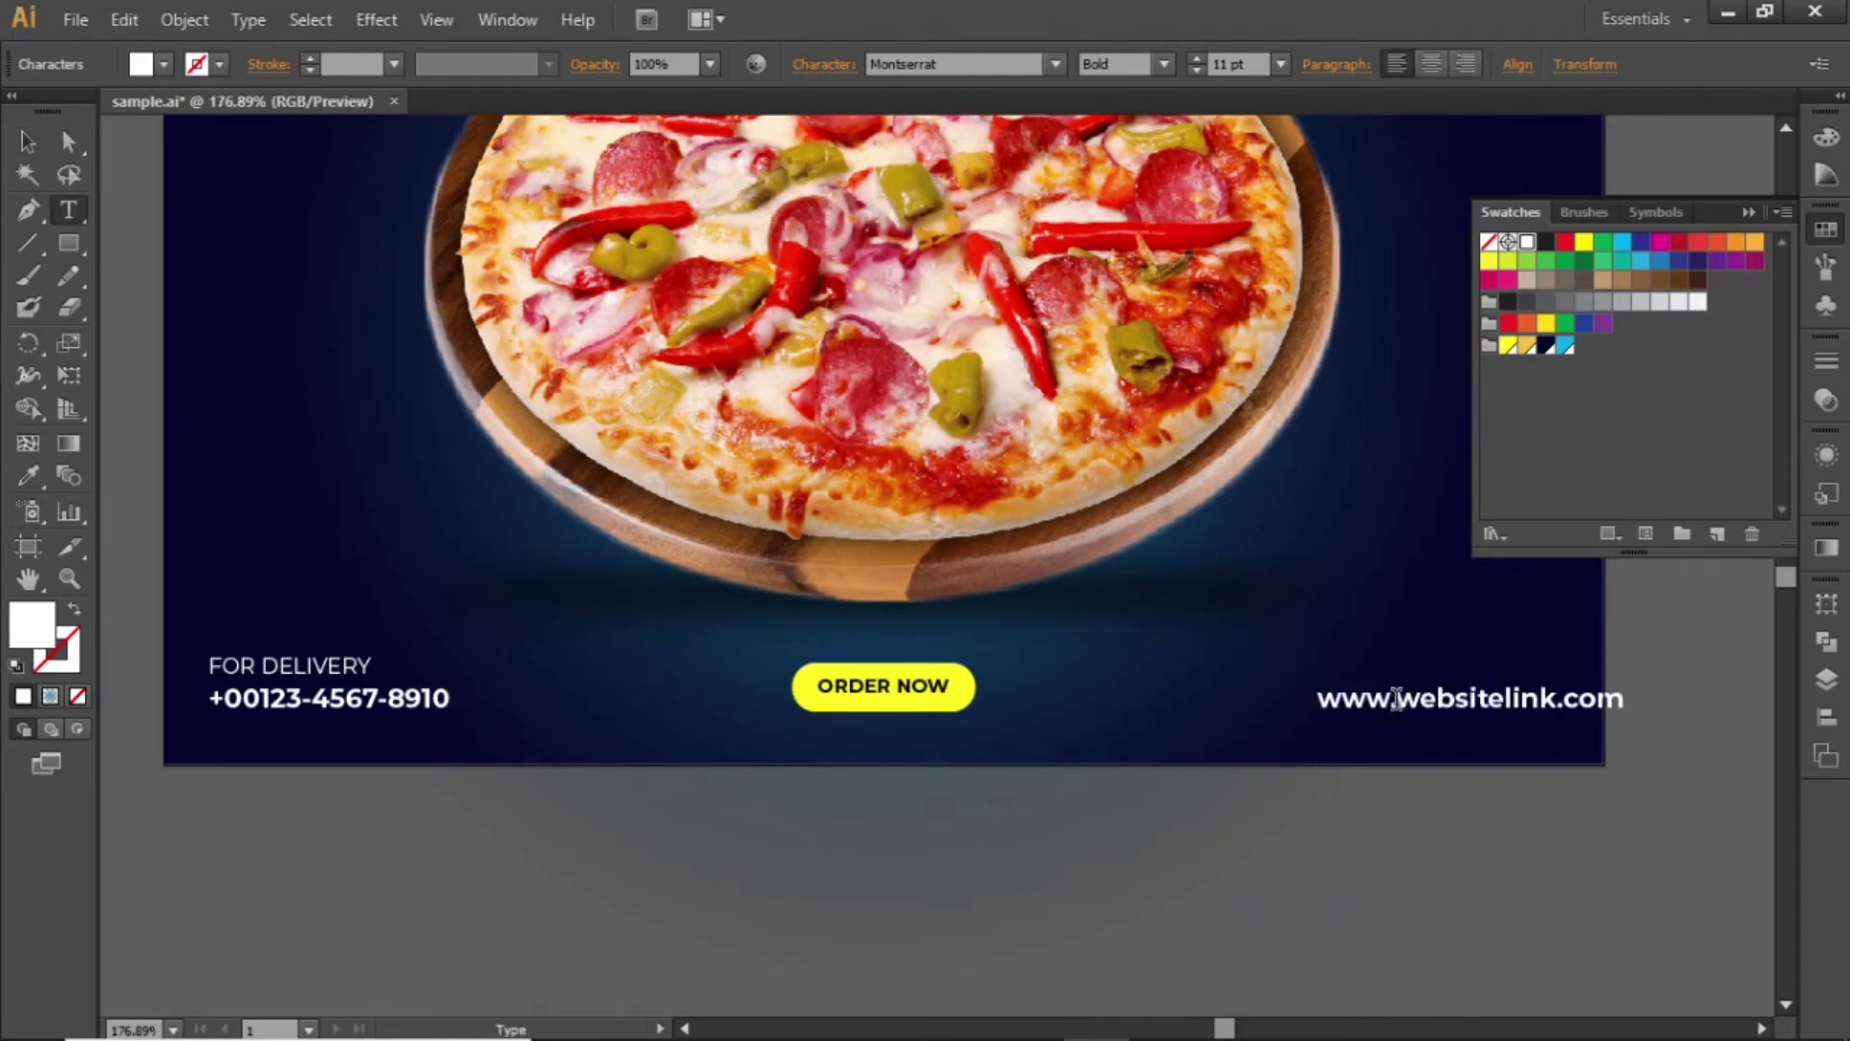
{"action": "key", "text": "Escape"}
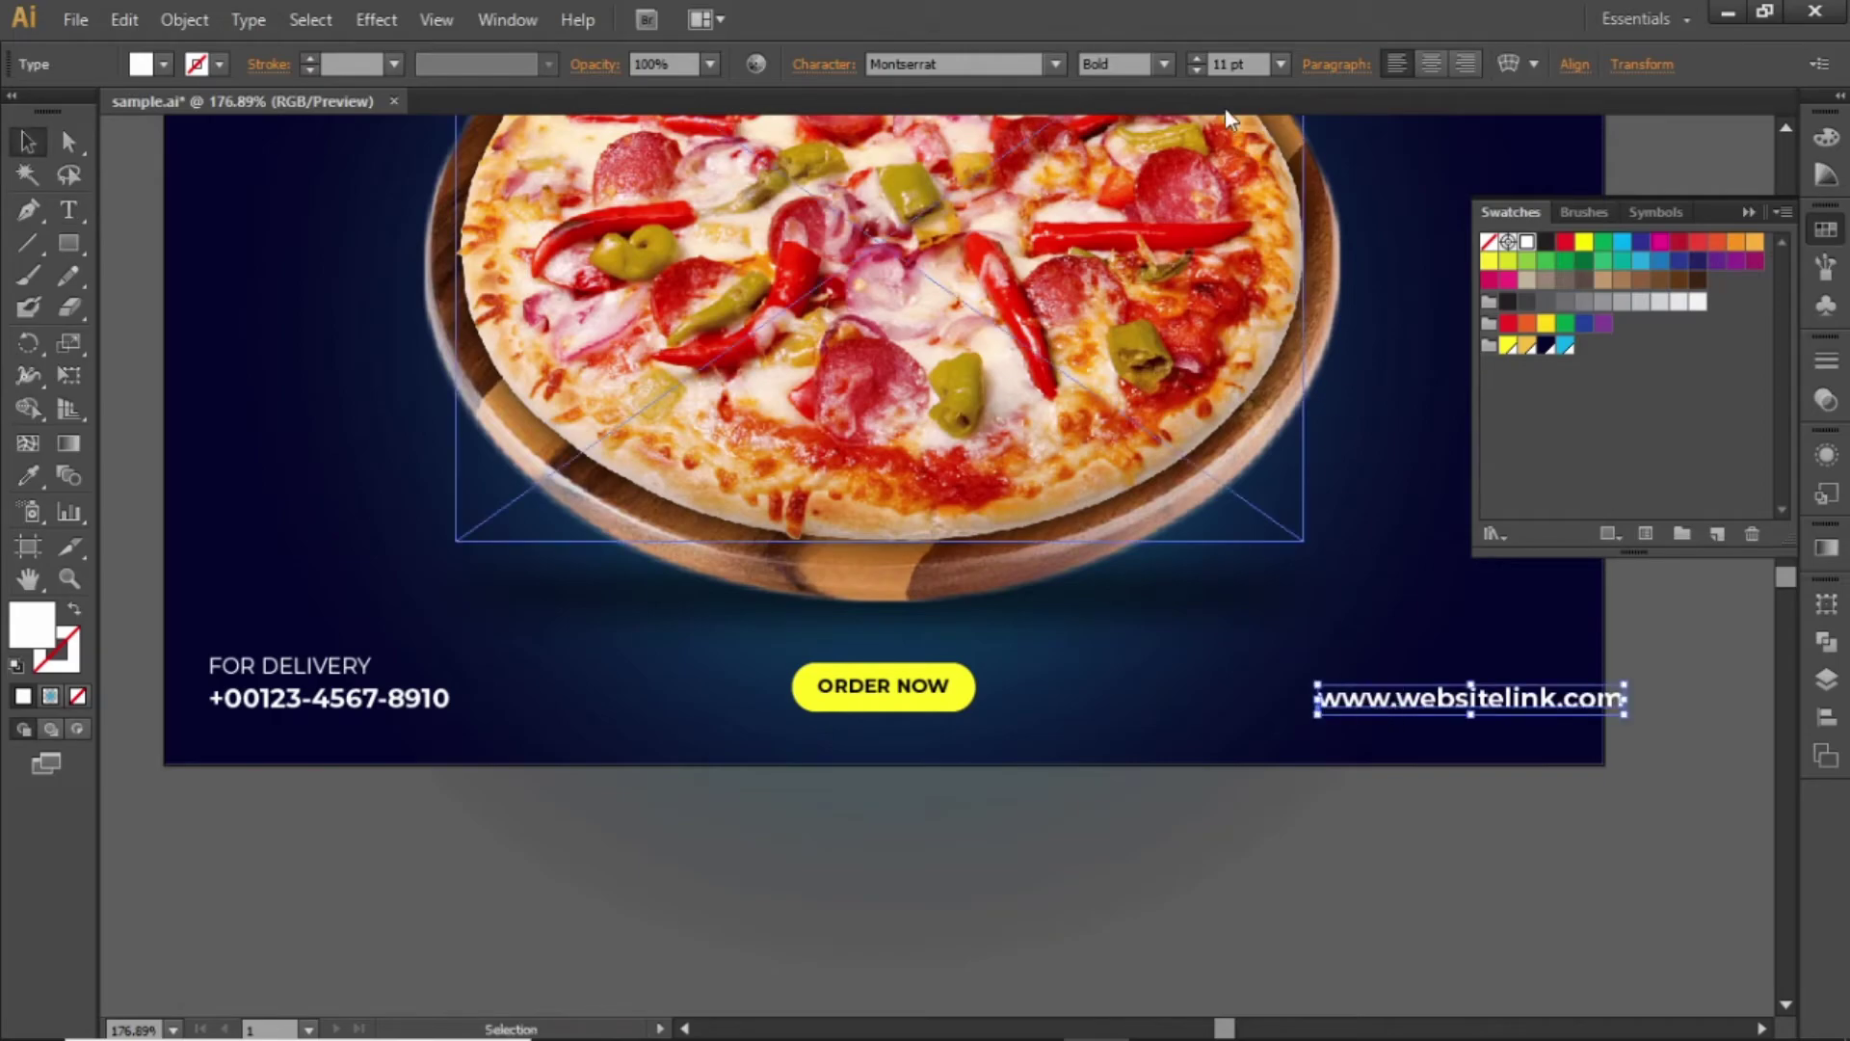
Step: Reduce the website text to 9 pt and fit the whole poster in view
{"action": "left_click", "coordinate": [1196, 70]}
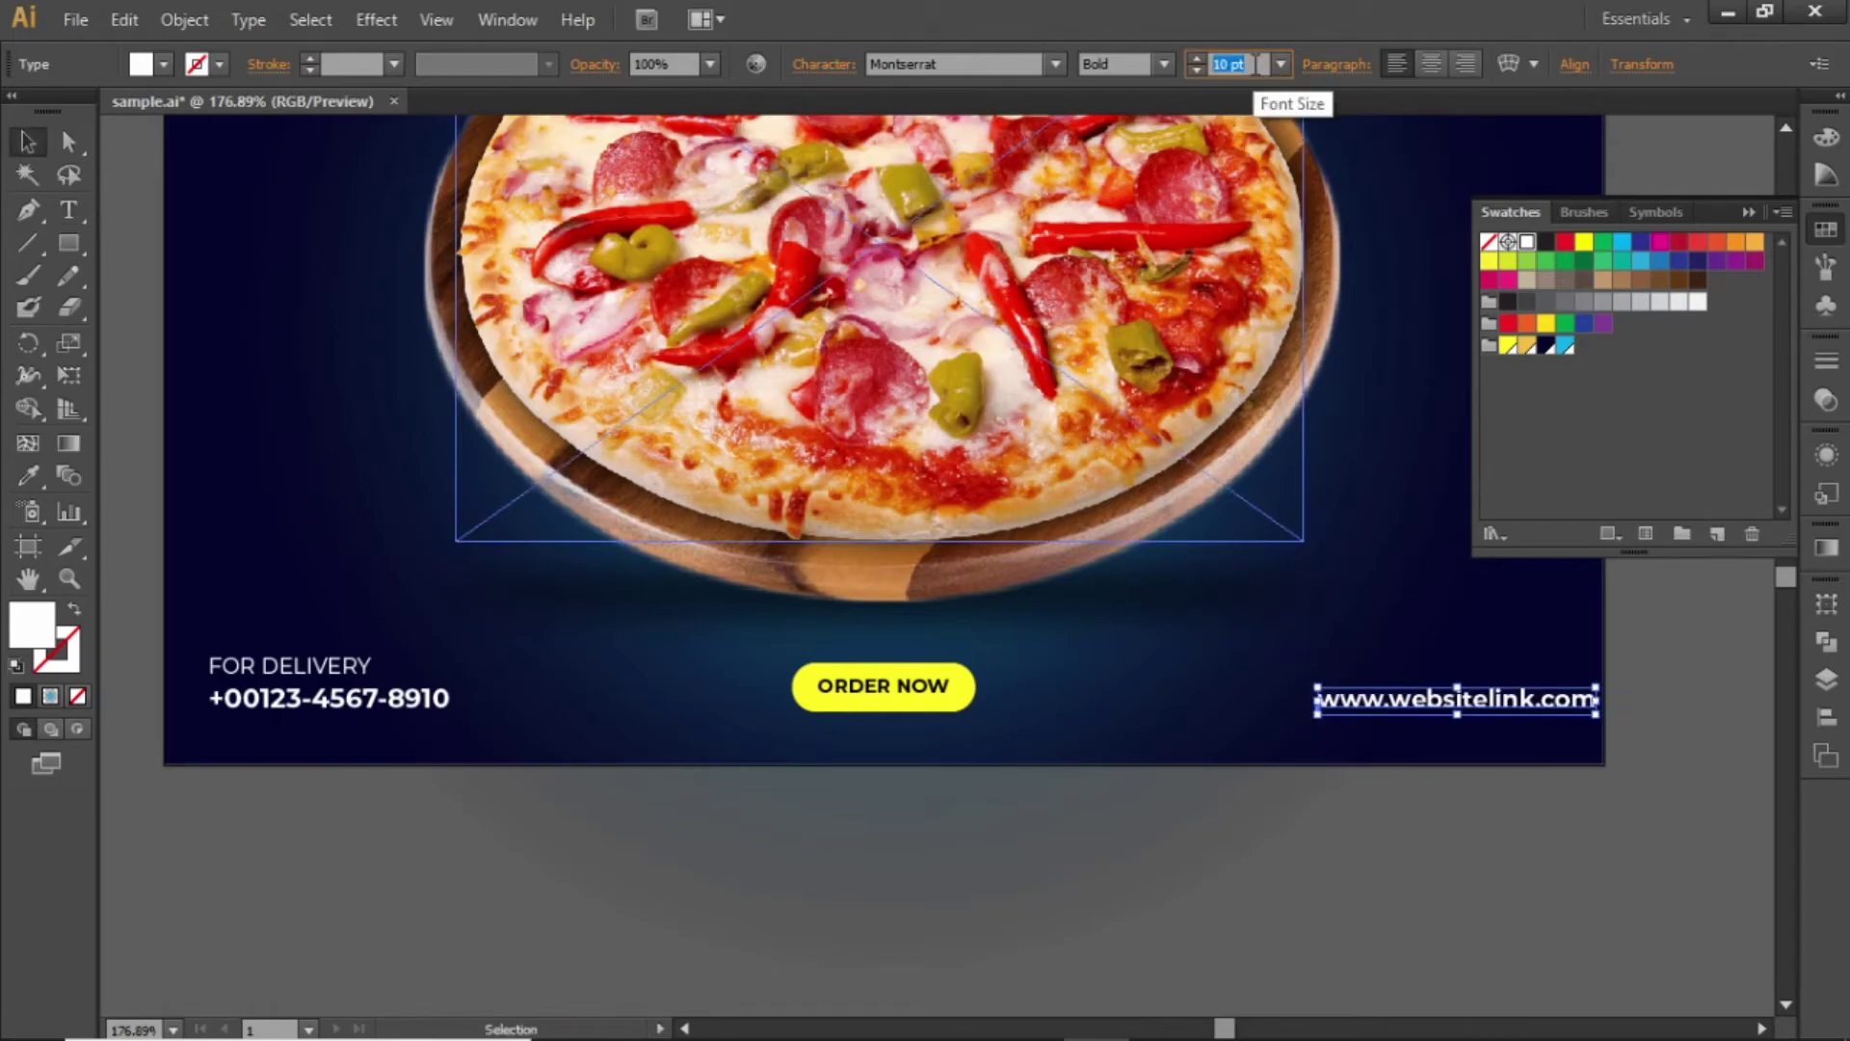
{"action": "left_click", "coordinate": [1196, 70]}
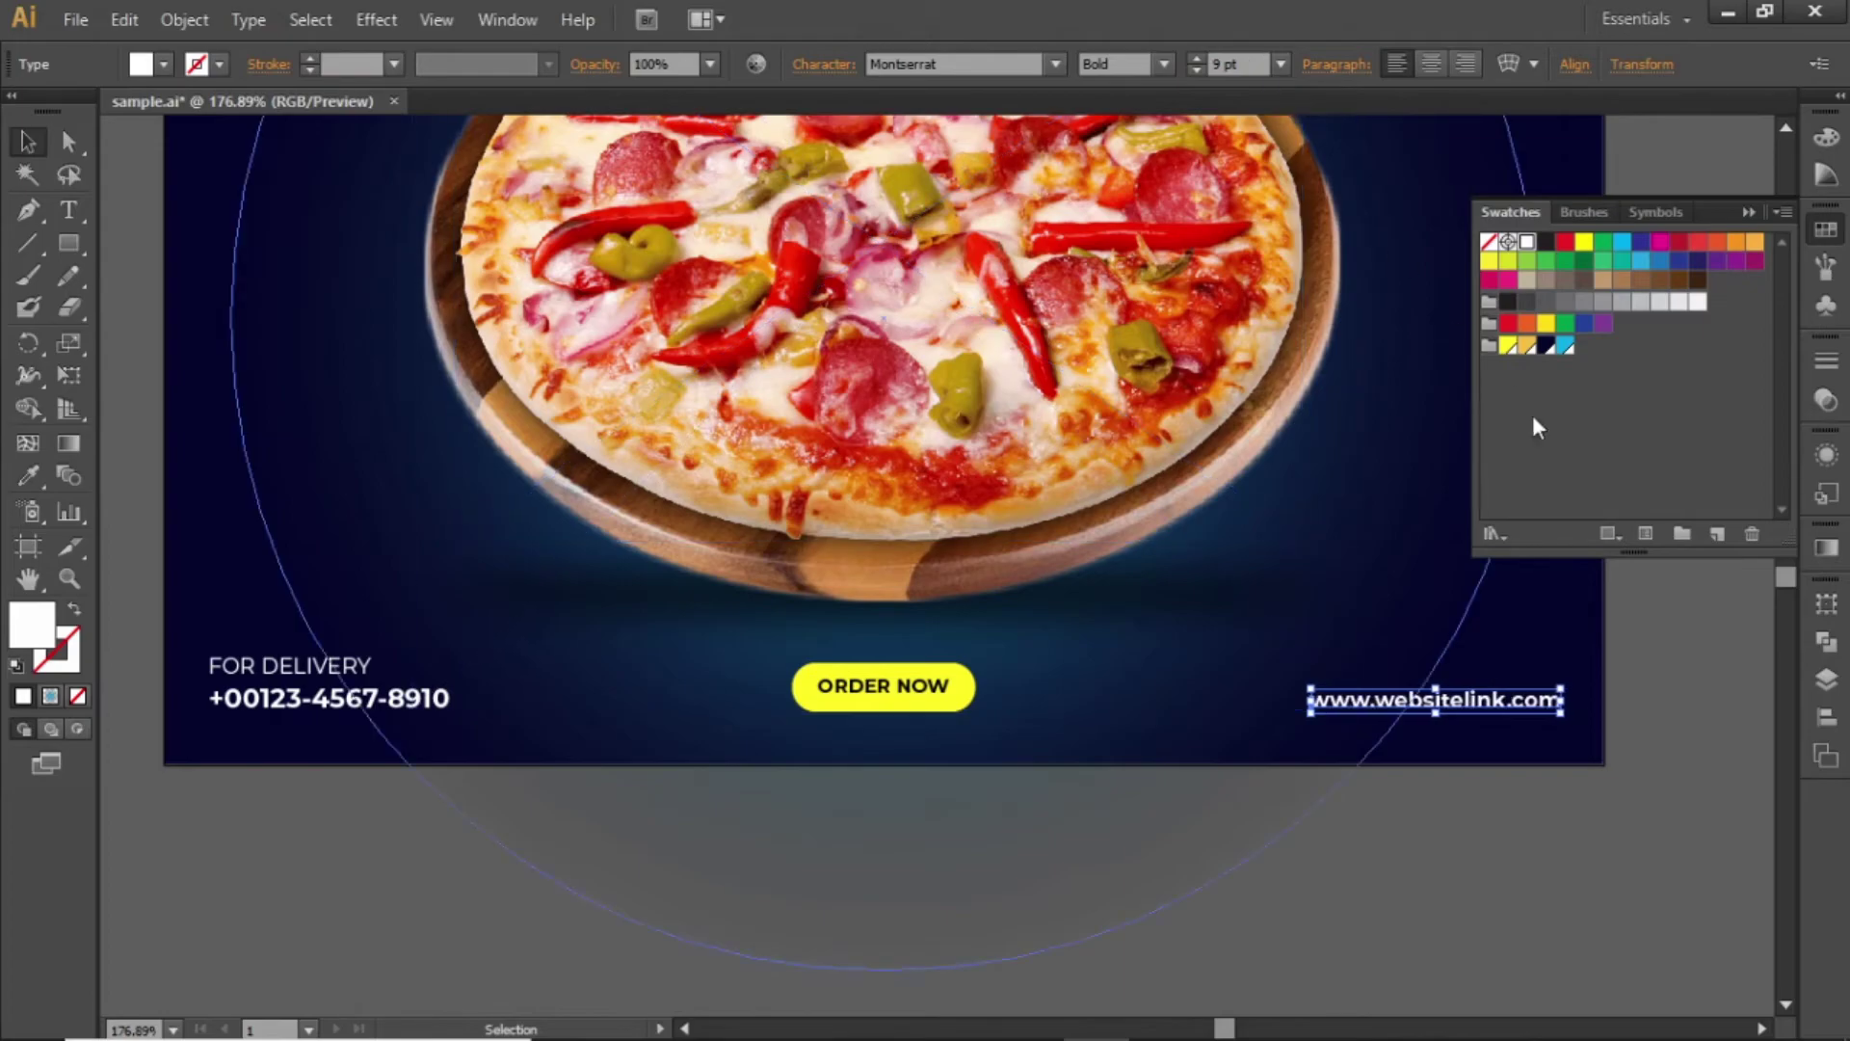
{"action": "left_click", "coordinate": [1698, 634]}
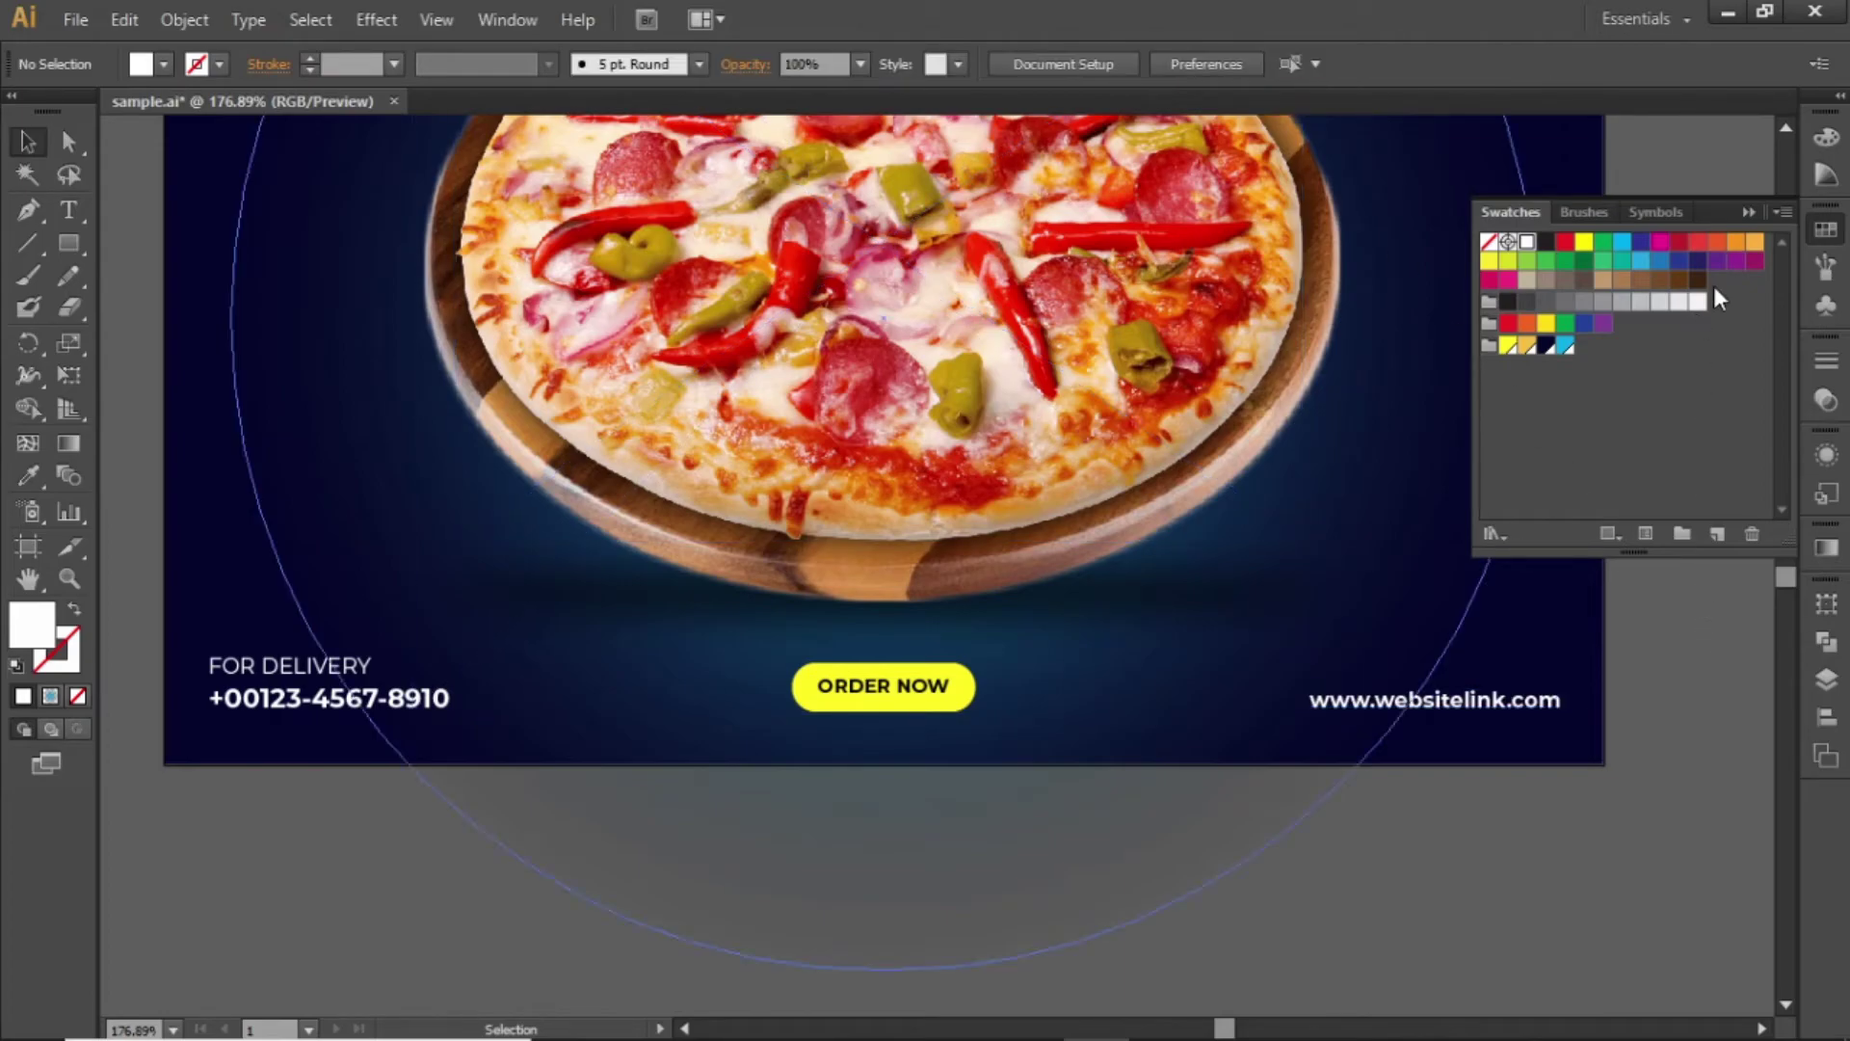
{"action": "left_click", "coordinate": [1748, 207]}
{"action": "key", "text": "ctrl+0"}
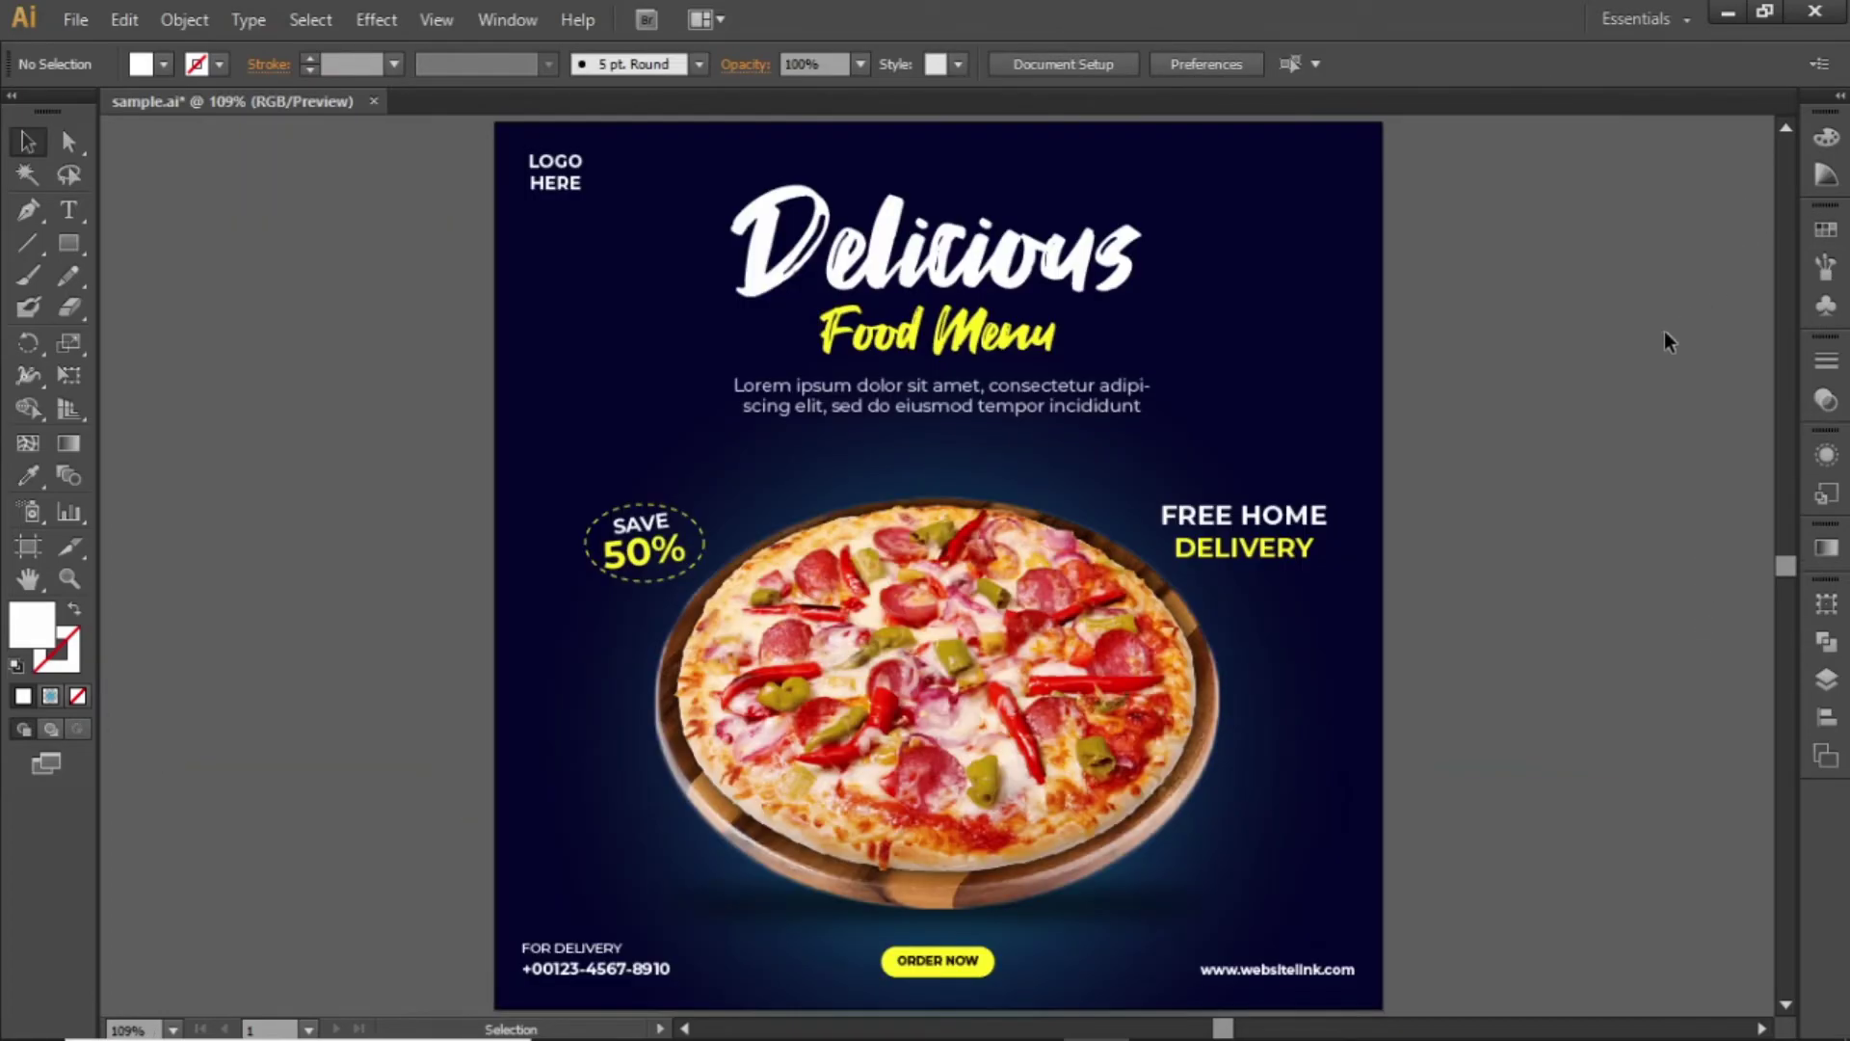
Step: Draw a white circle in the empty area to the right of the heading
{"action": "left_click_drag", "start_coordinate": [1182, 385], "coordinate": [1011, 528]}
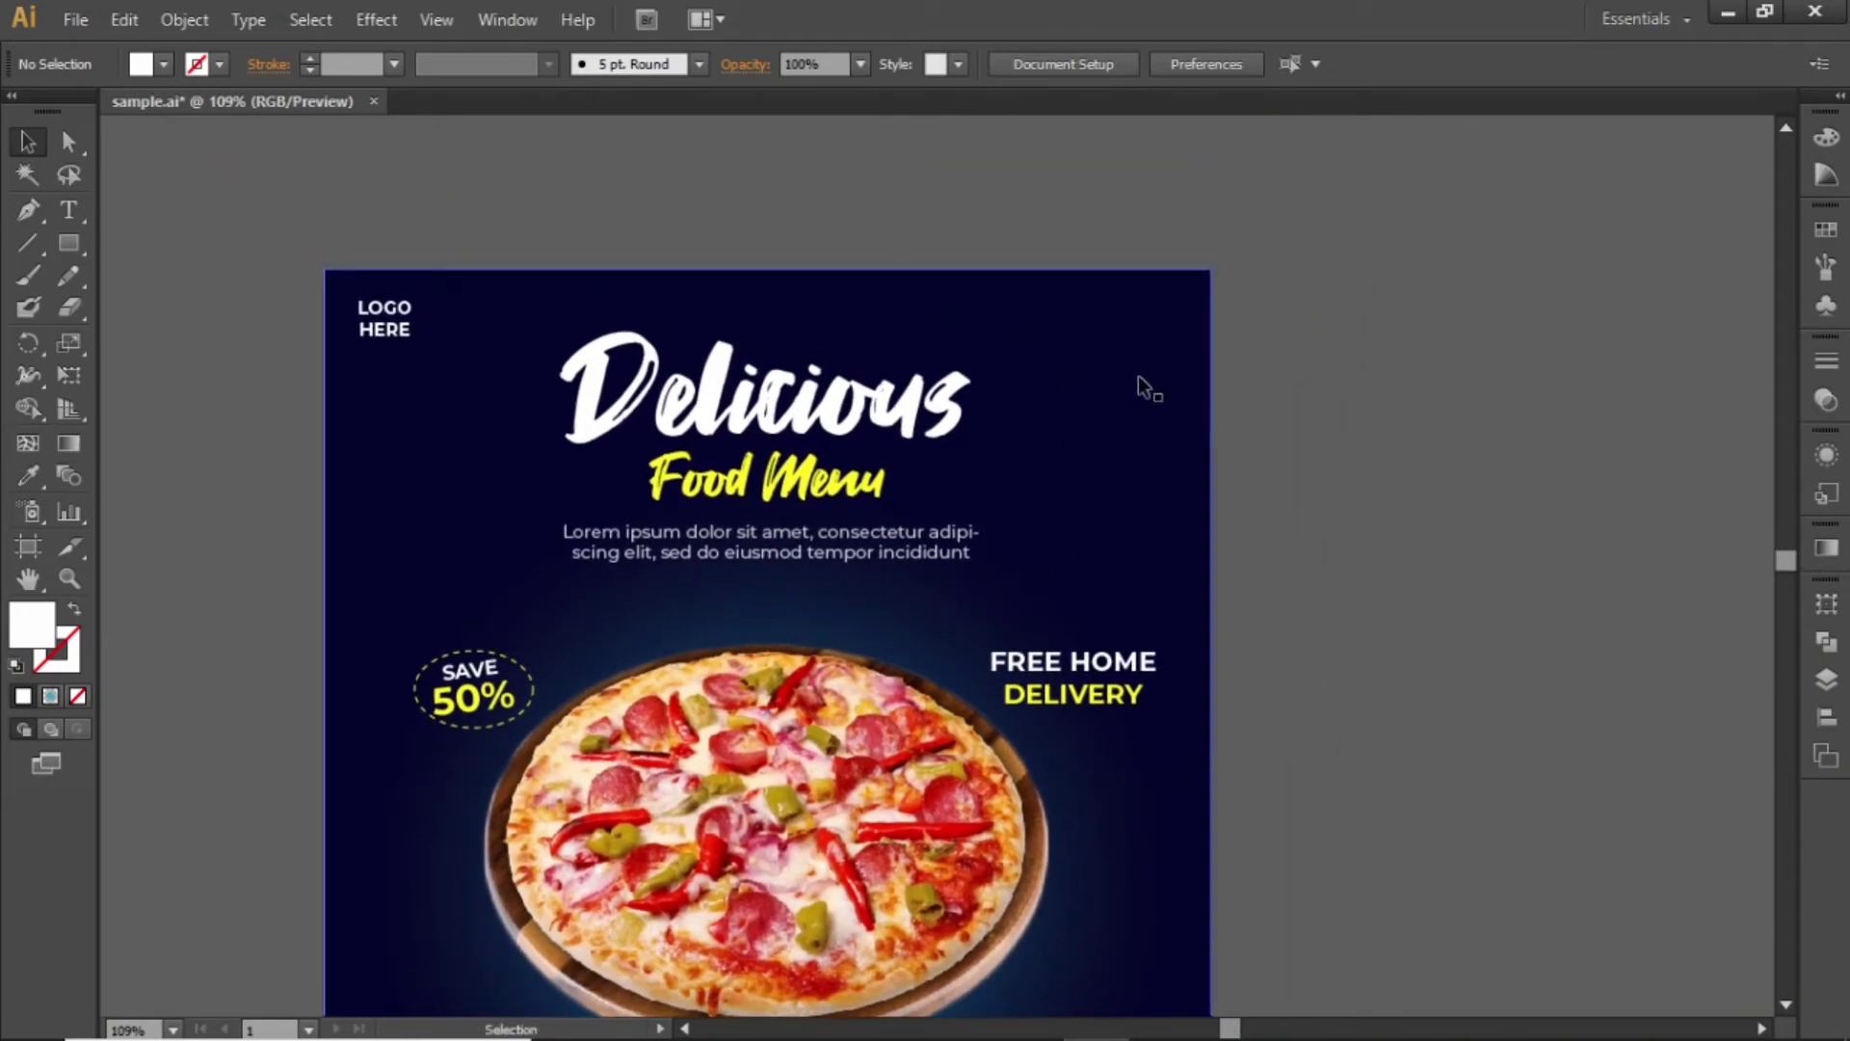
{"action": "key", "text": "z"}
{"action": "left_click_drag", "start_coordinate": [917, 231], "coordinate": [1293, 492]}
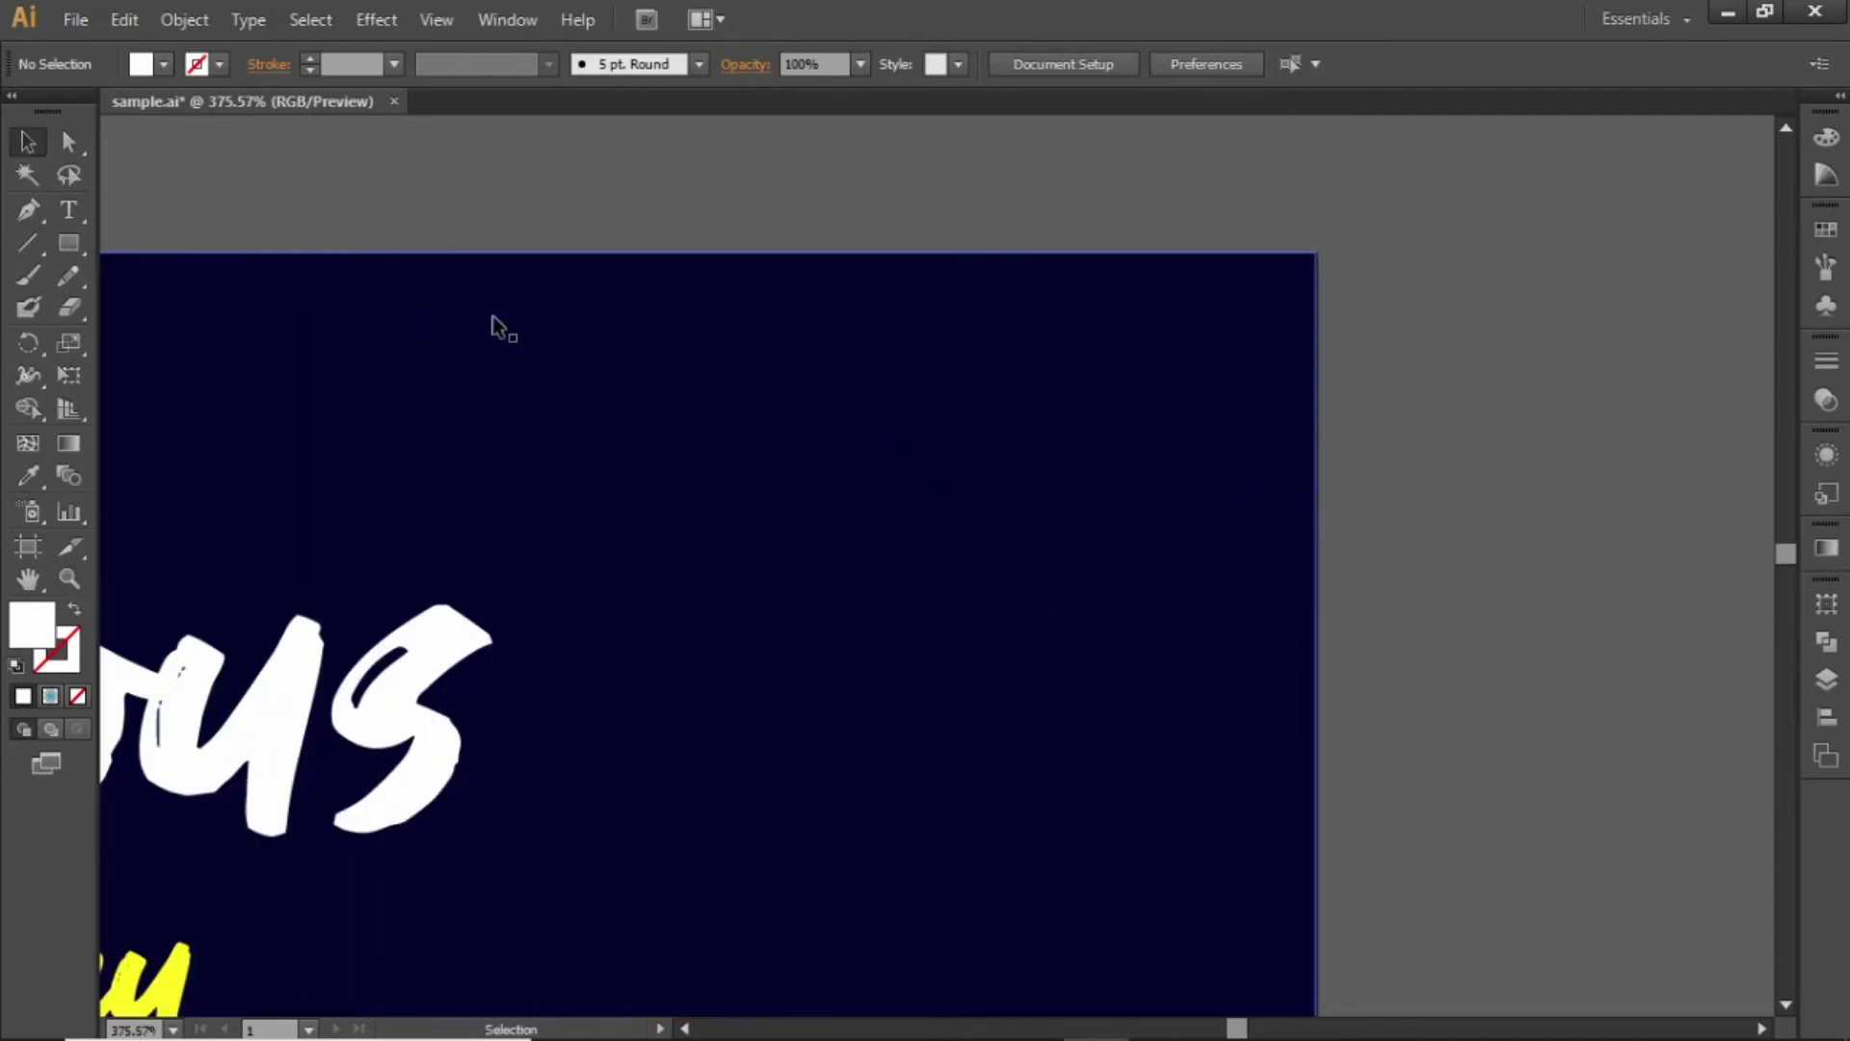
{"action": "left_click", "coordinate": [63, 242]}
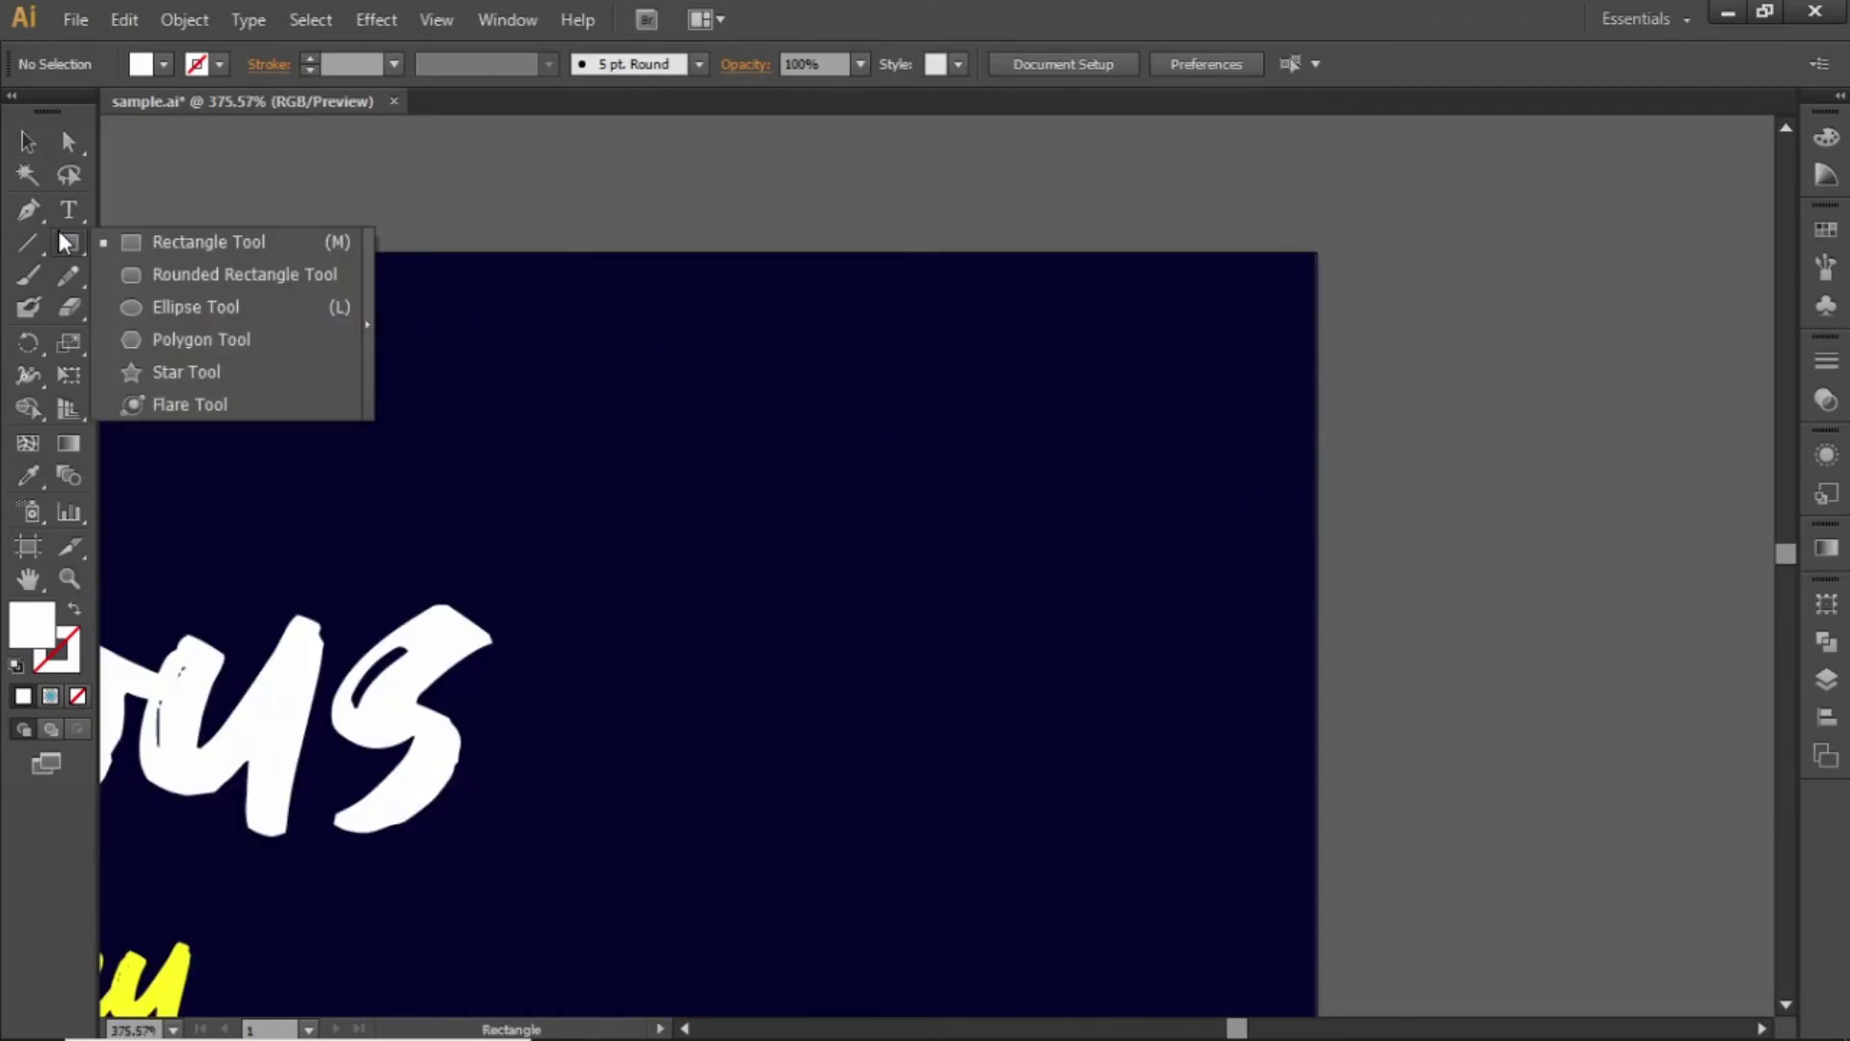
{"action": "left_click", "coordinate": [188, 309]}
{"action": "left_click_drag", "start_coordinate": [836, 433], "coordinate": [949, 512]}
Step: Scale the circle down to a tiny dot about 4.93 px across
{"action": "key", "text": "v"}
{"action": "key", "text": "a"}
{"action": "key", "text": "ctrl+="}
{"action": "key", "text": "ctrl+="}
{"action": "key", "text": "v"}
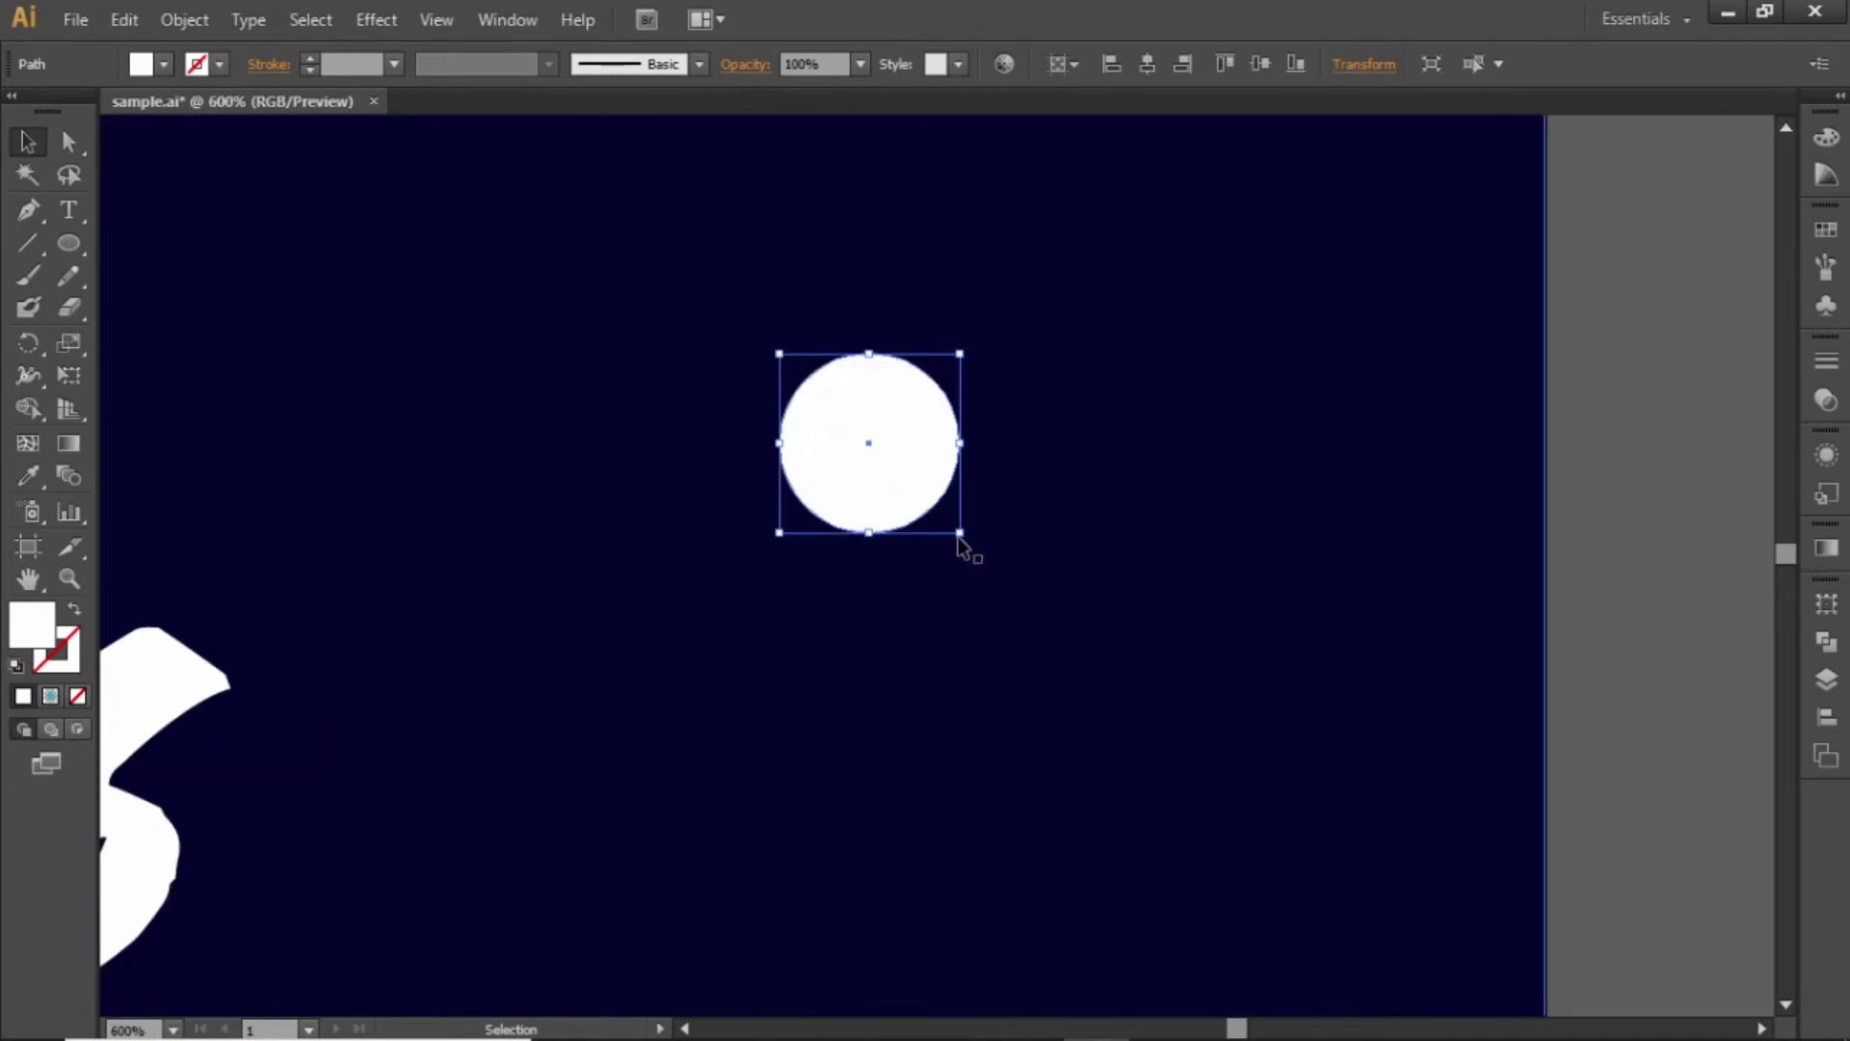
{"action": "left_click_drag", "start_coordinate": [959, 535], "coordinate": [812, 379]}
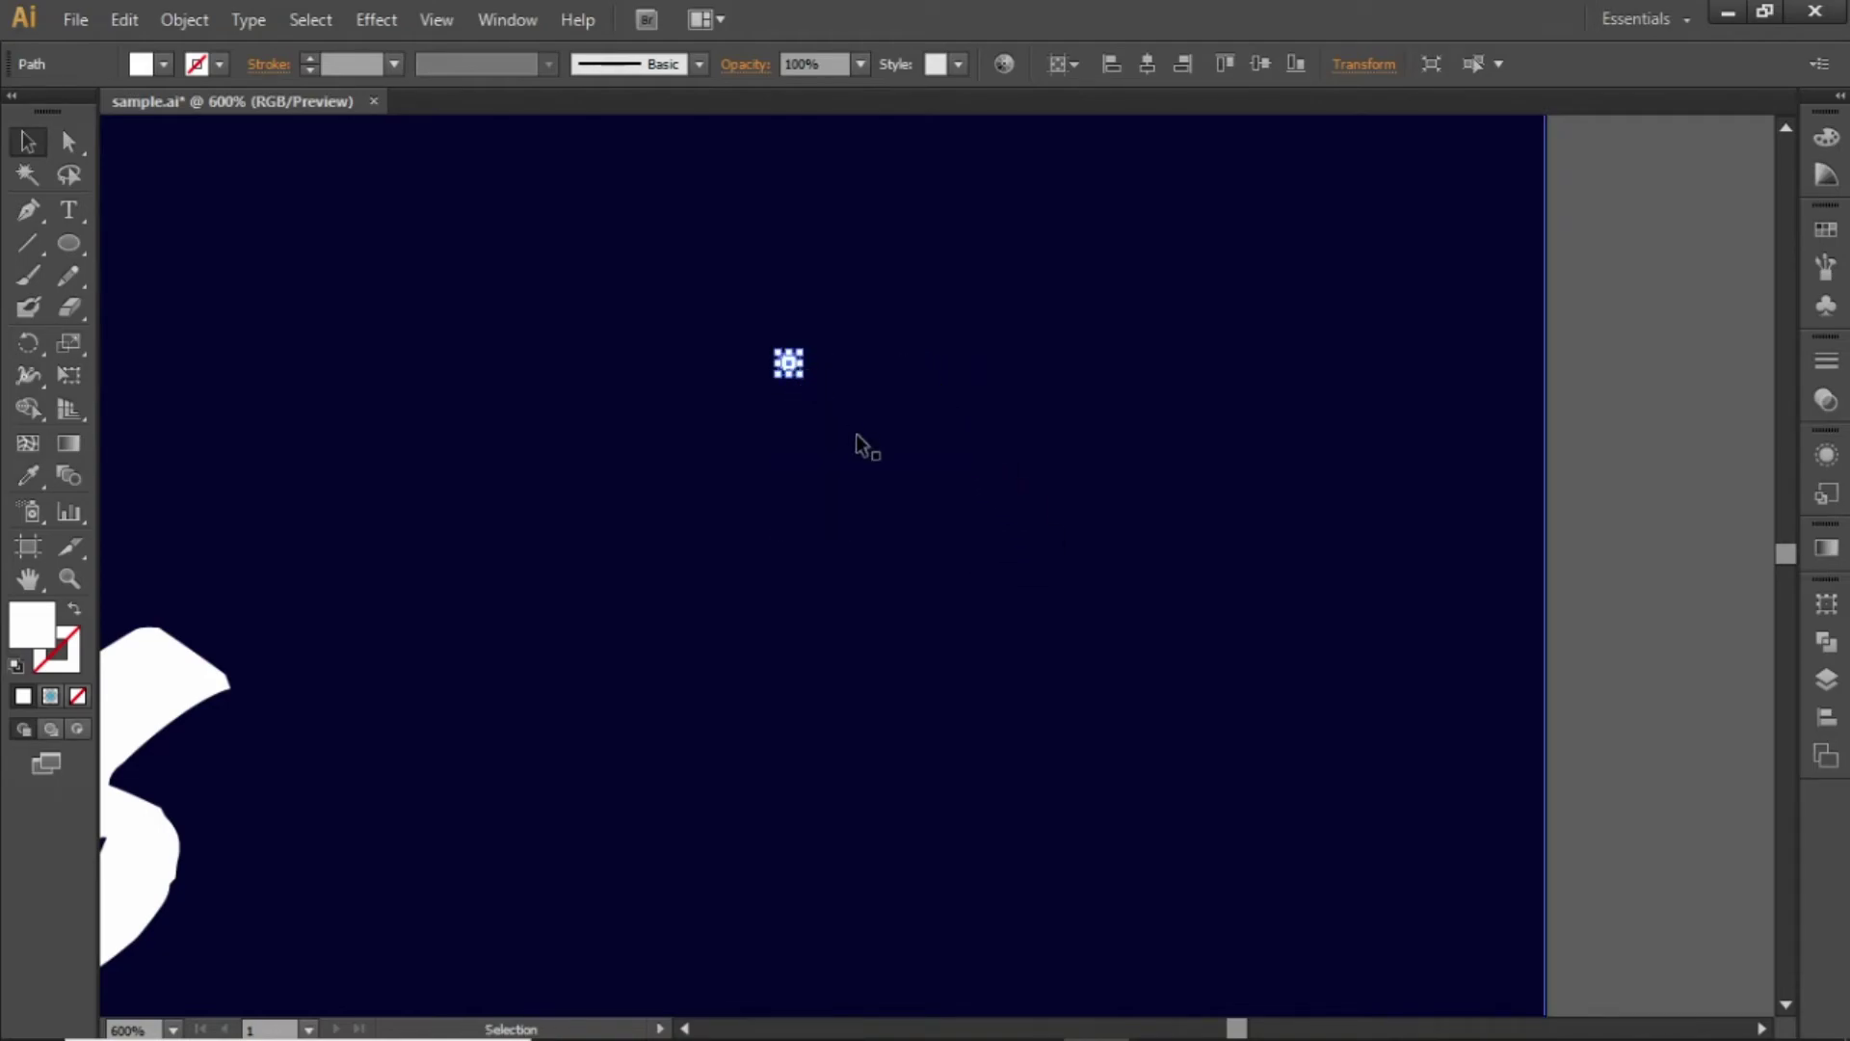
{"action": "right_click", "coordinate": [786, 364]}
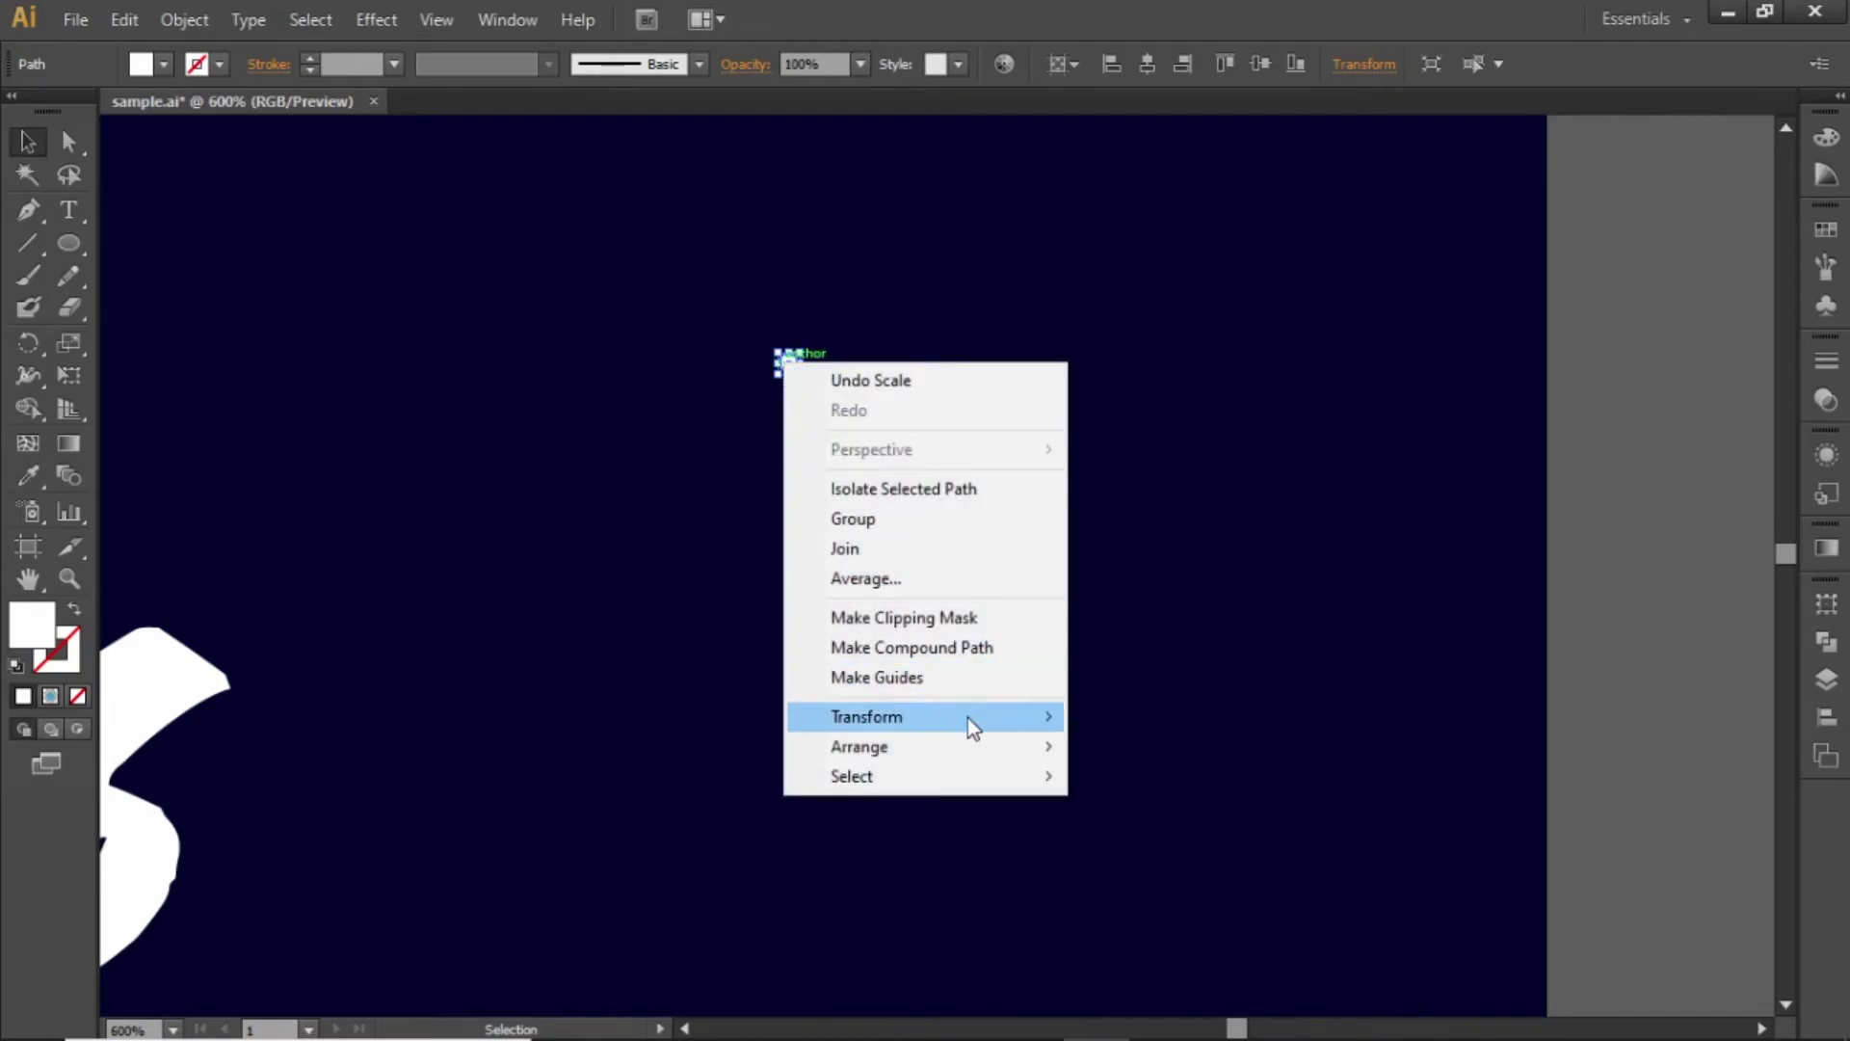
Step: Copy the dot 10 px downward twice with Transform Each and group the three dots
{"action": "mouse_move", "coordinate": [968, 724]}
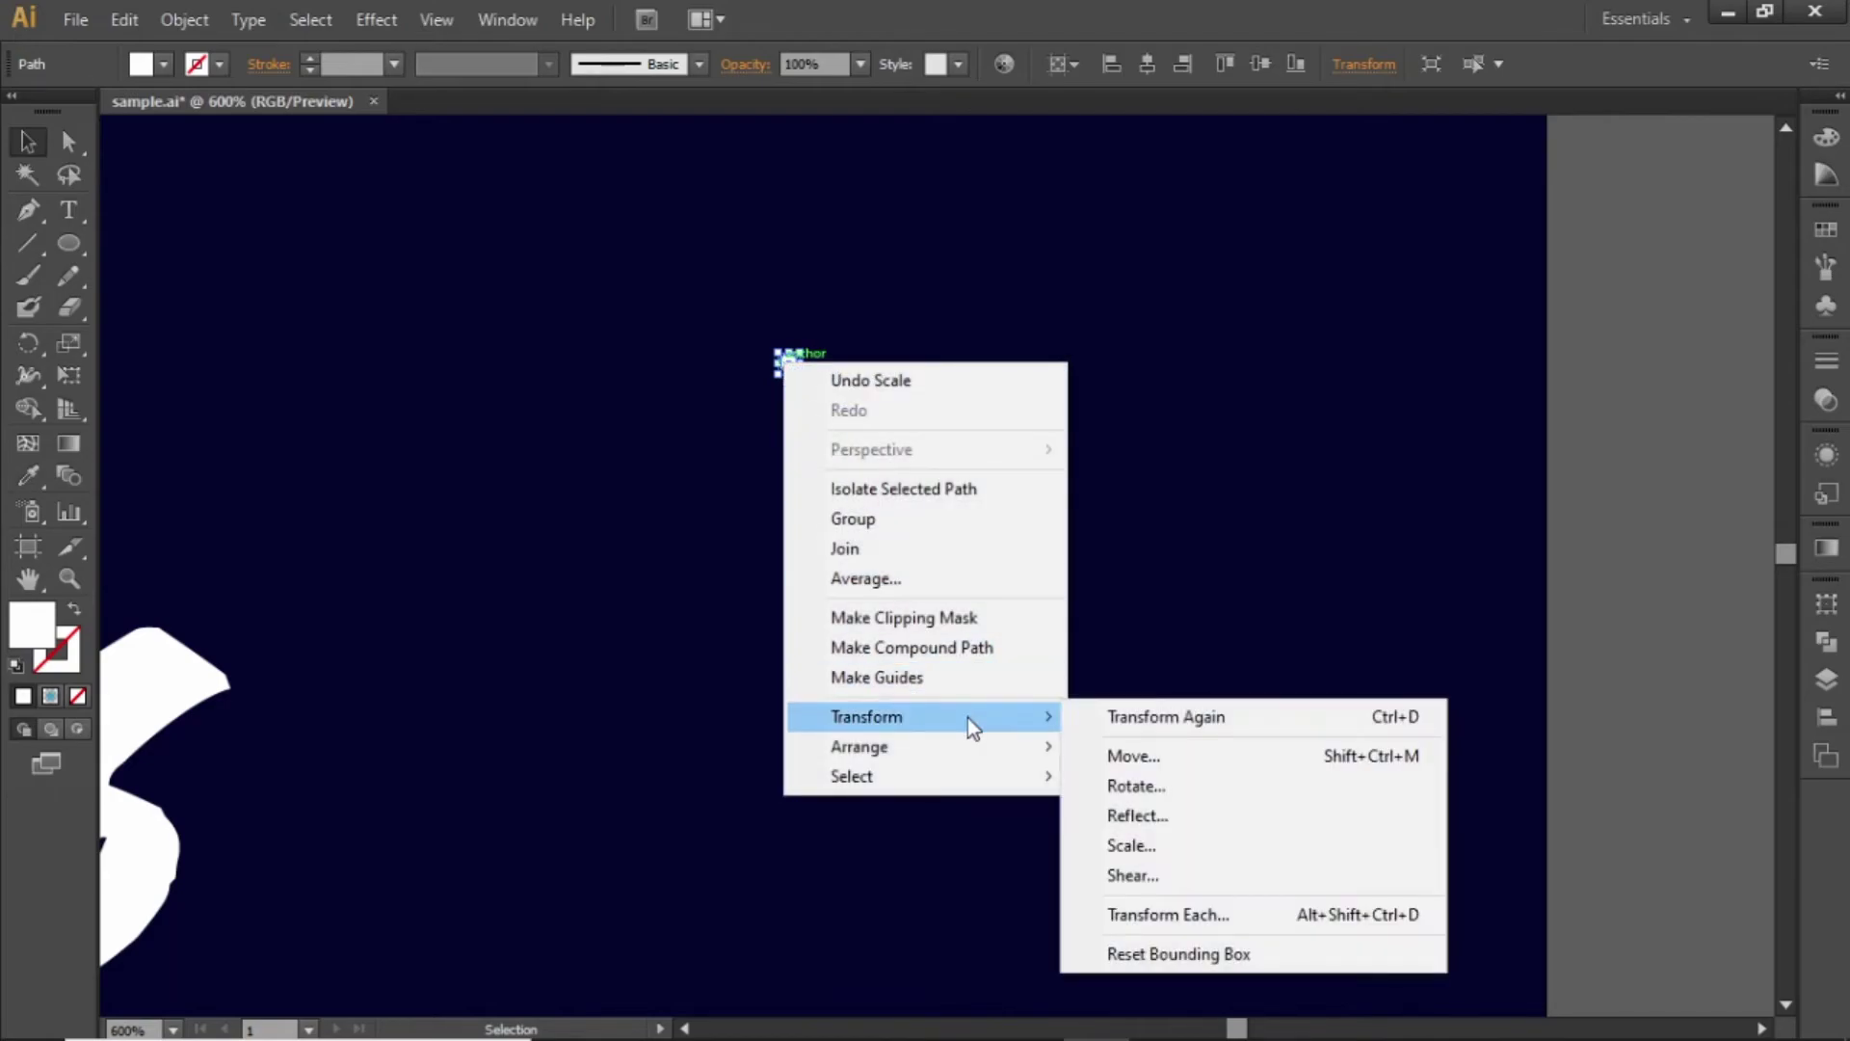
{"action": "left_click", "coordinate": [1264, 910]}
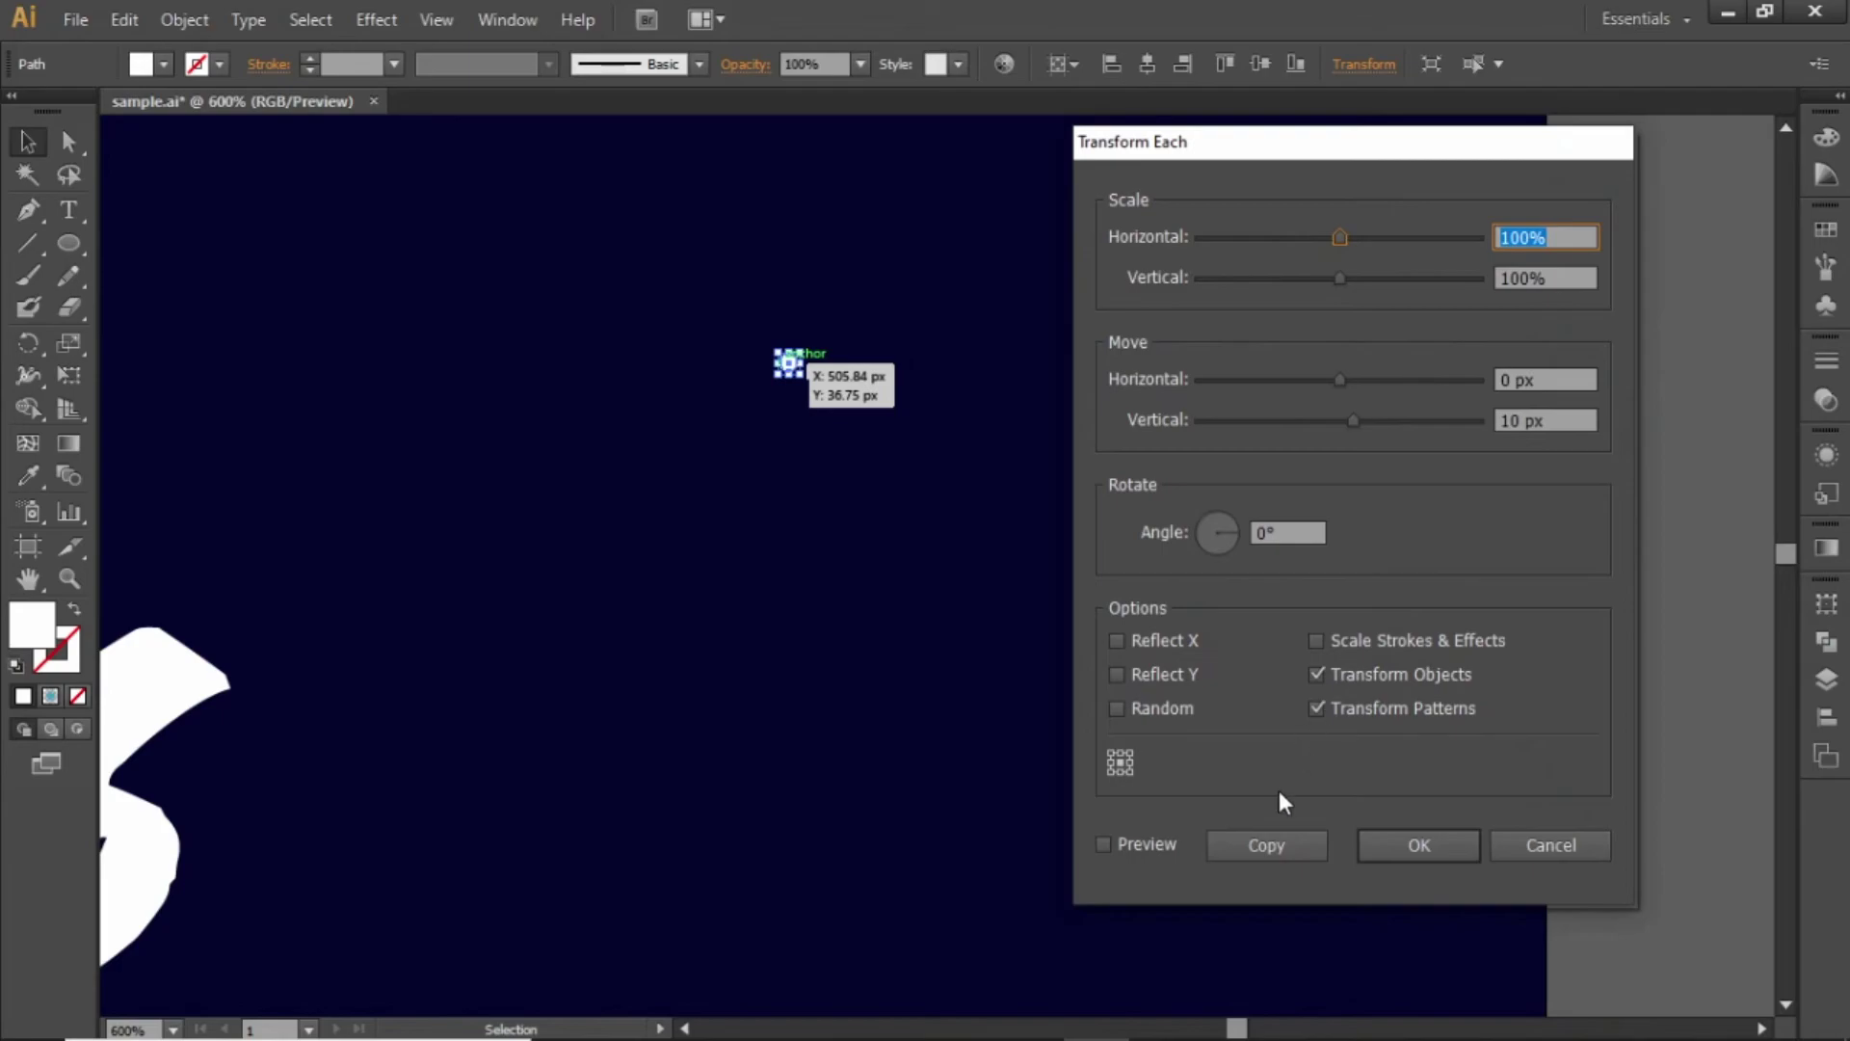
{"action": "left_click", "coordinate": [1274, 847]}
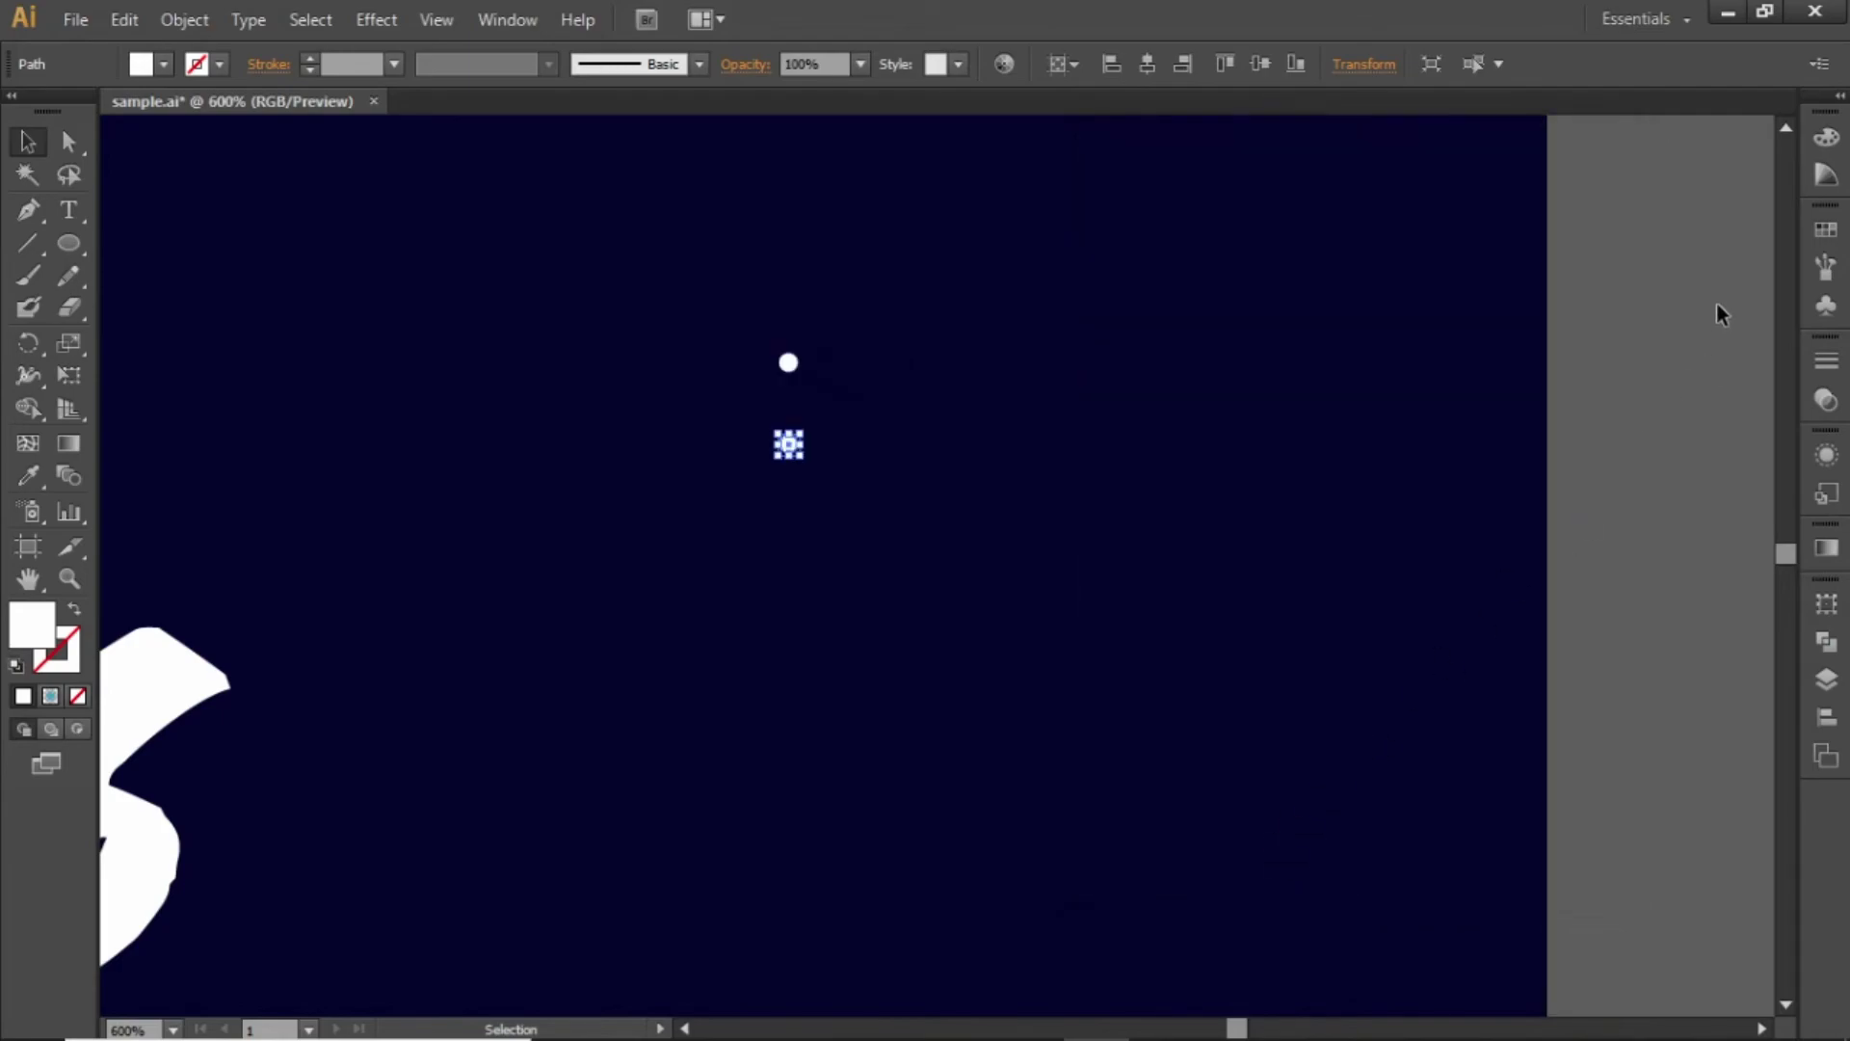
{"action": "key", "text": "a"}
{"action": "key", "text": "ctrl+d"}
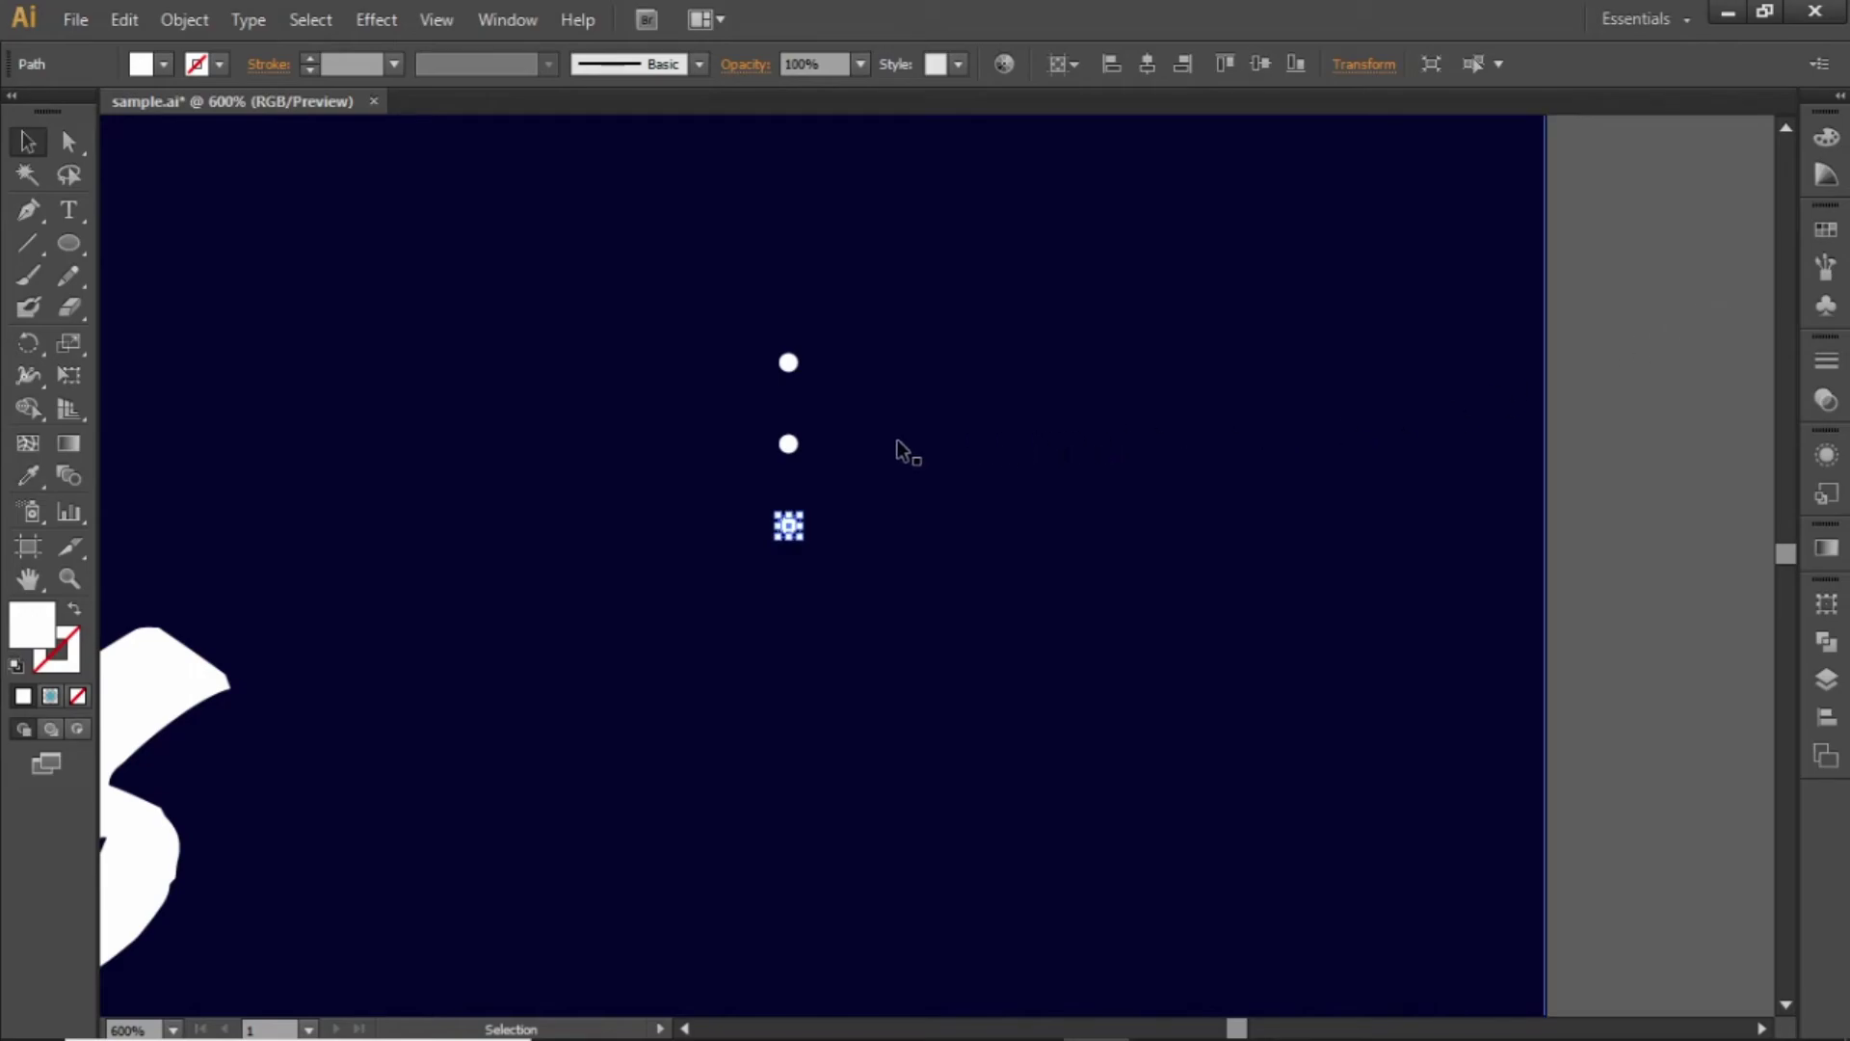
{"action": "left_click", "coordinate": [792, 445], "text": "shift"}
{"action": "left_click", "coordinate": [797, 365], "text": "shift"}
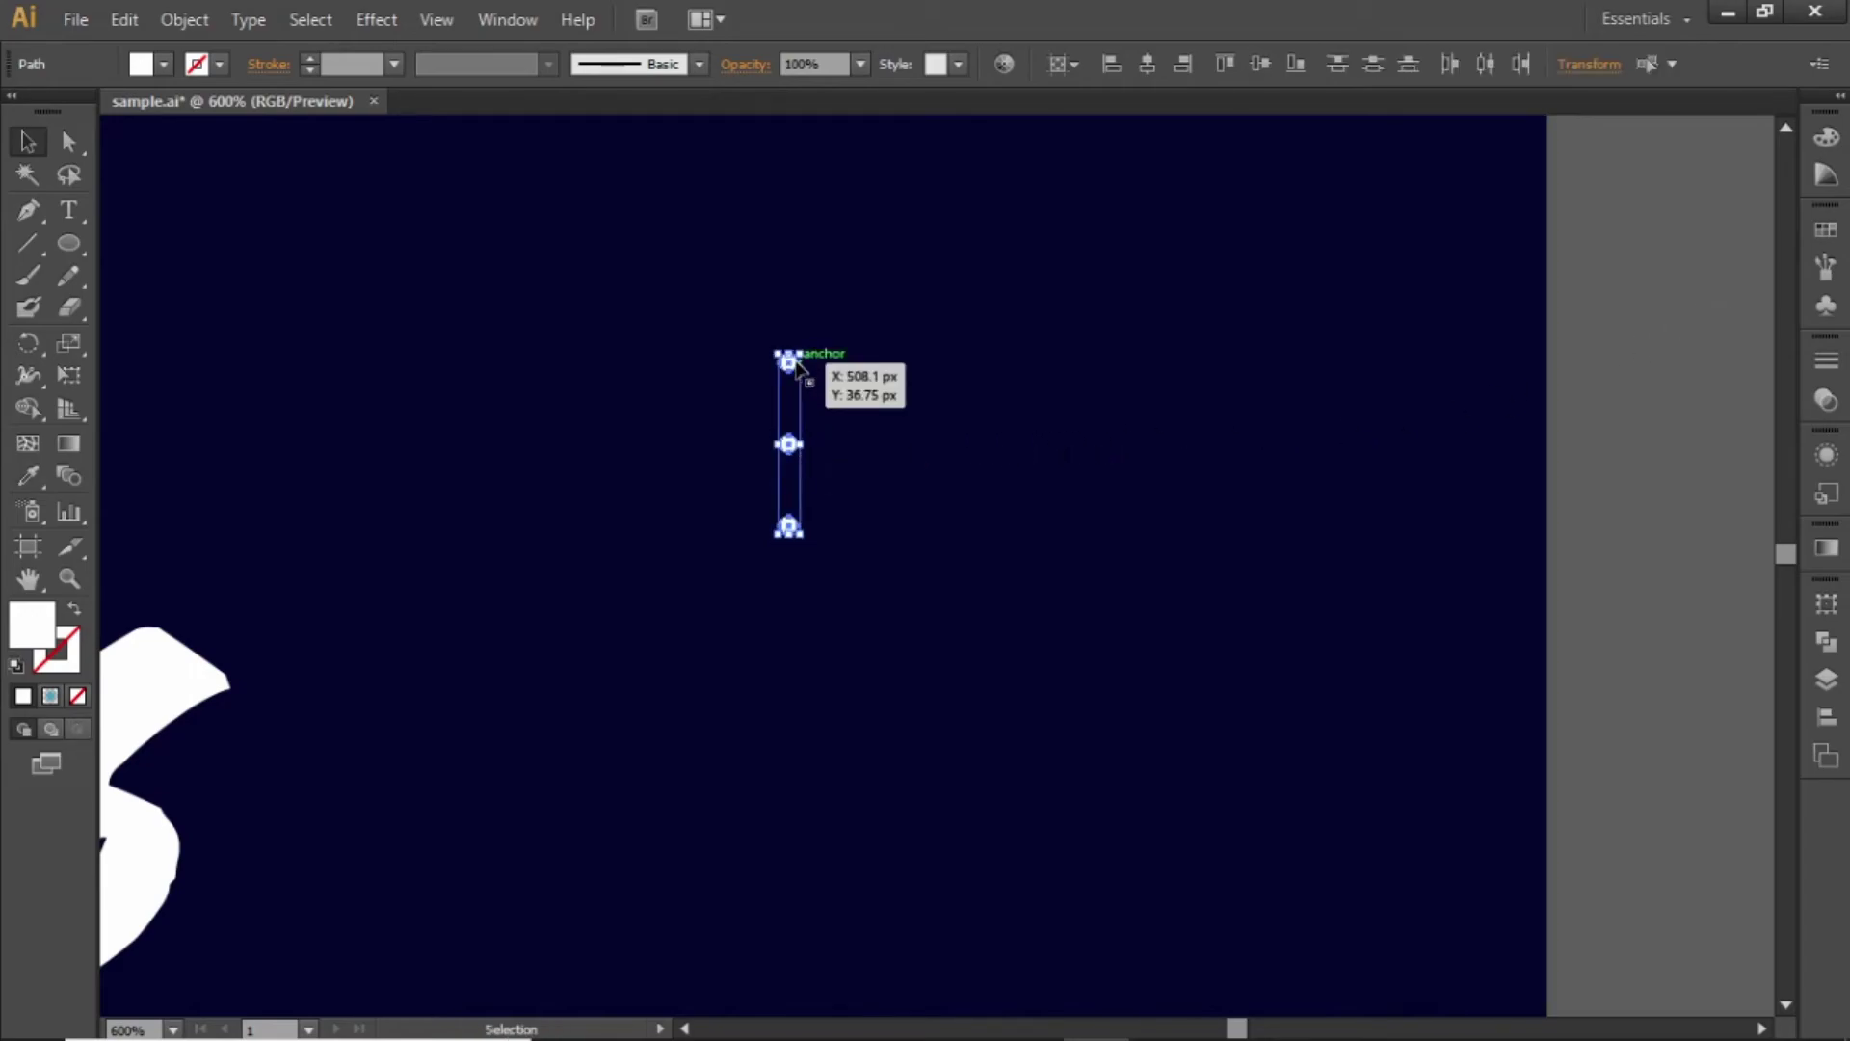
{"action": "key", "text": "ctrl+g"}
Step: Copy the dot column 10 px to the right with Transform Each, repeating to make five columns
{"action": "right_click", "coordinate": [796, 365]}
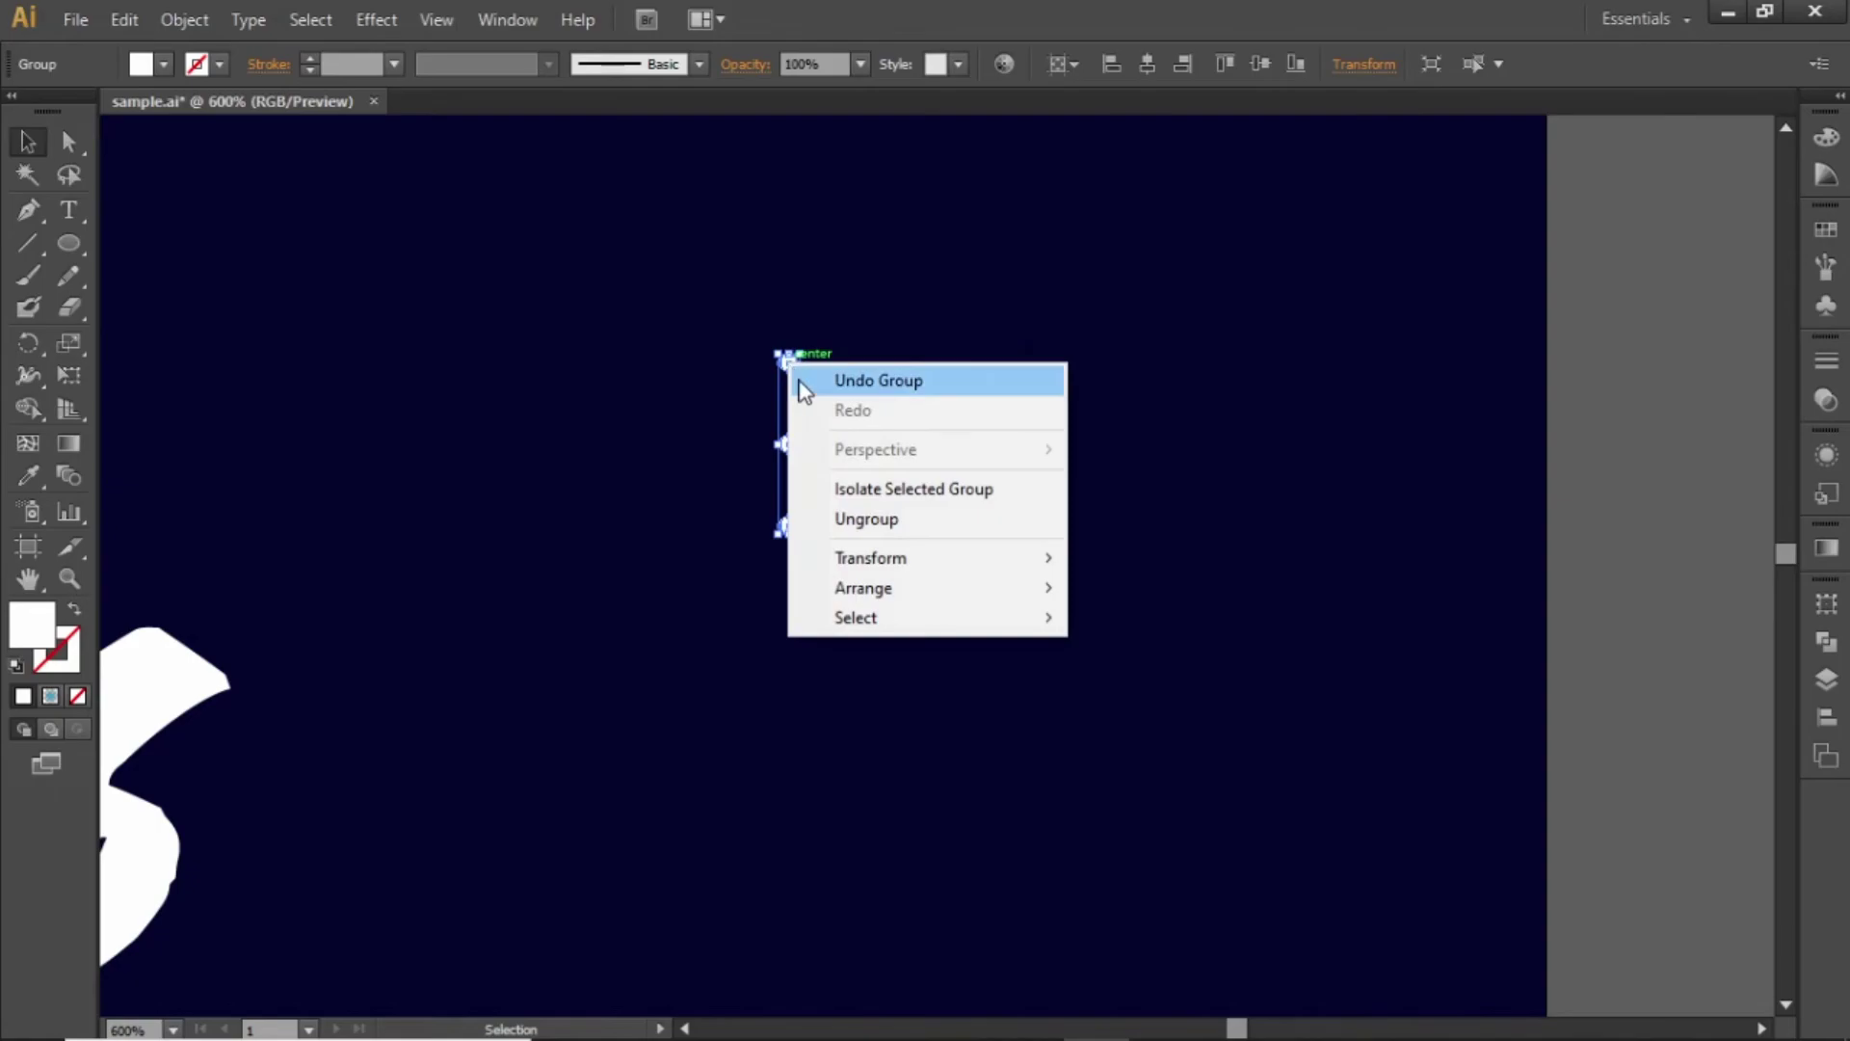
{"action": "mouse_move", "coordinate": [941, 565]}
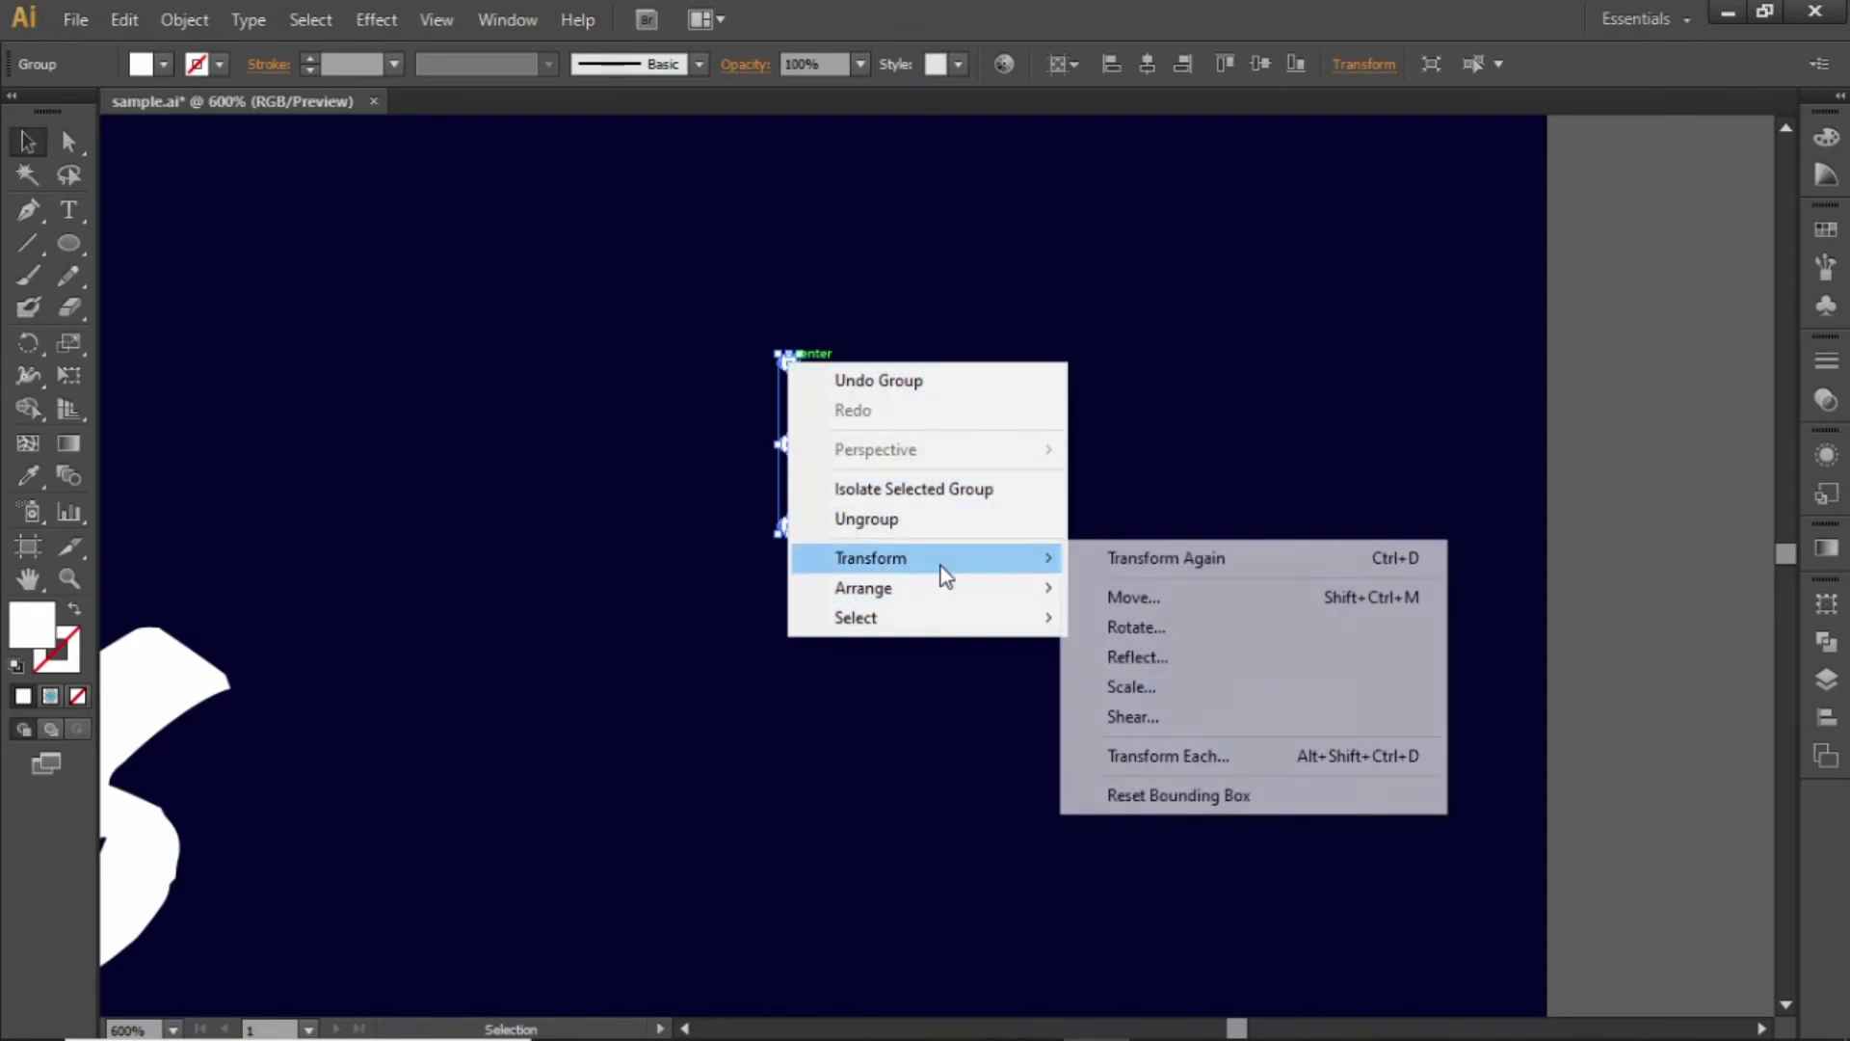
{"action": "left_click", "coordinate": [1268, 753]}
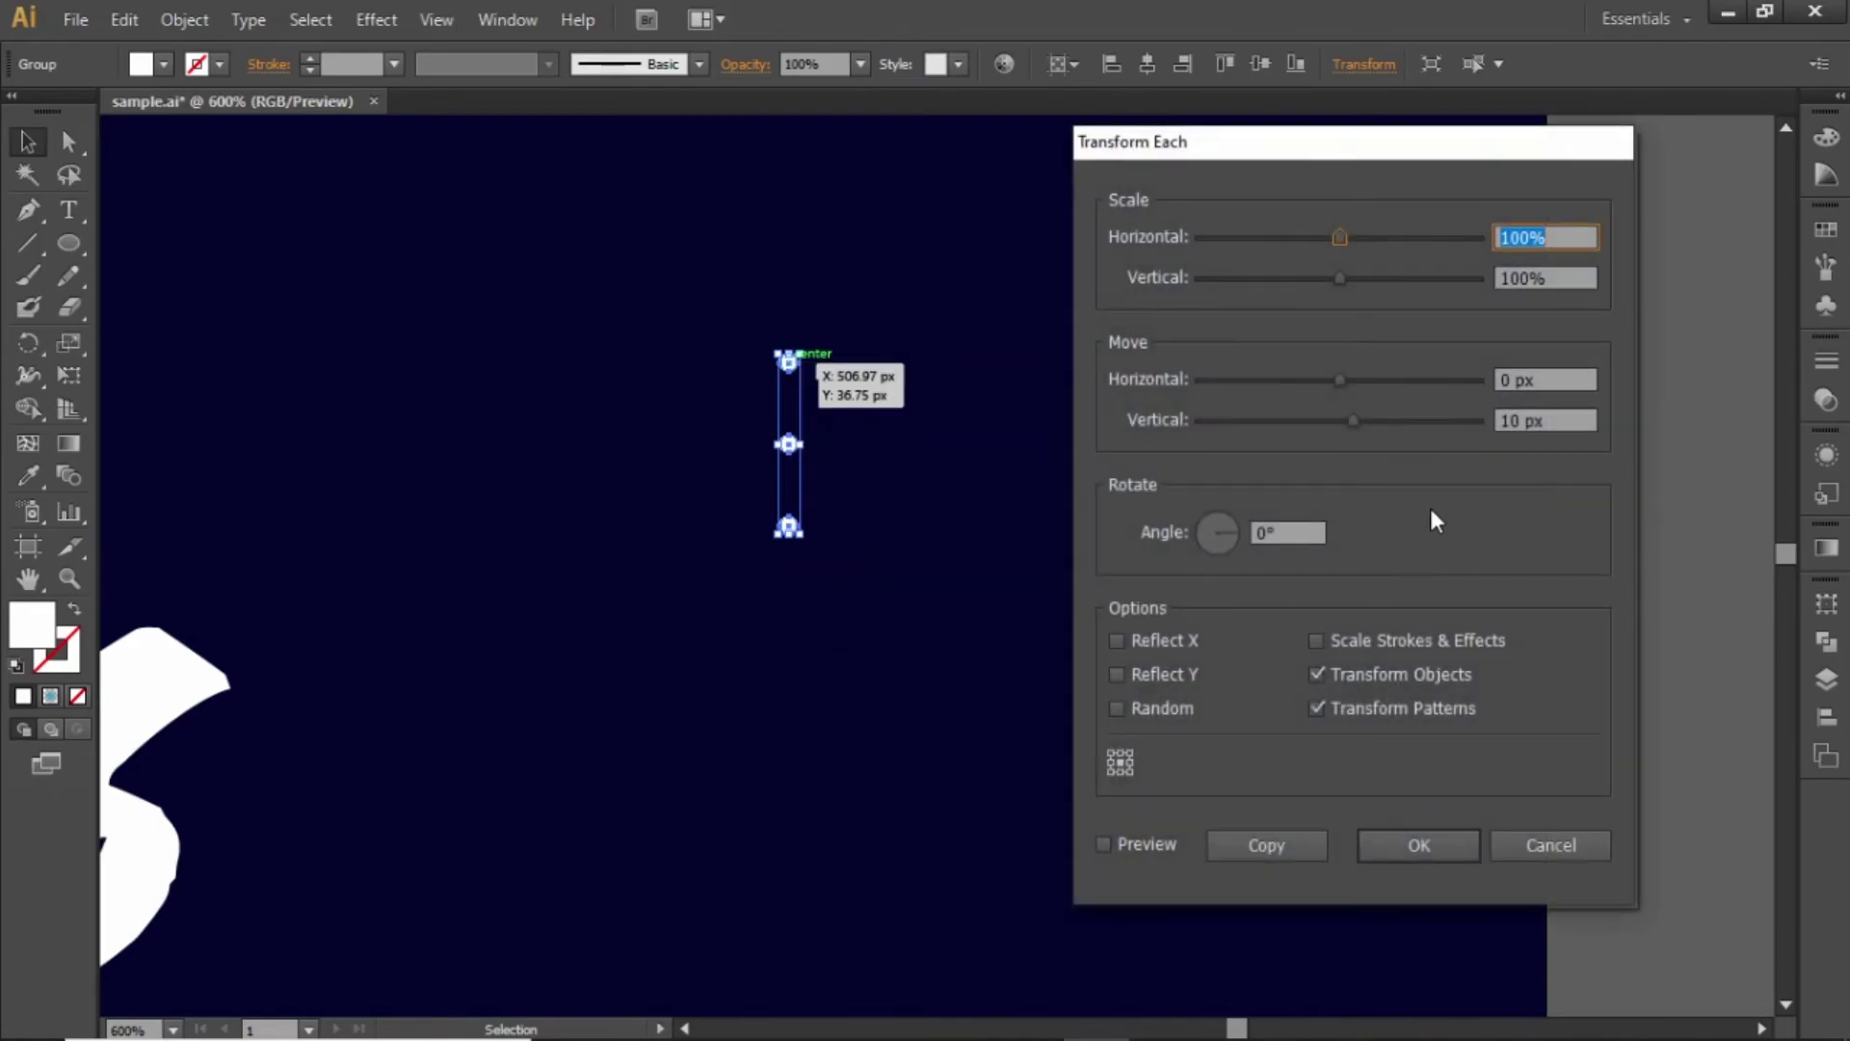
{"action": "left_click", "coordinate": [1549, 421]}
{"action": "key", "text": "shift+Down"}
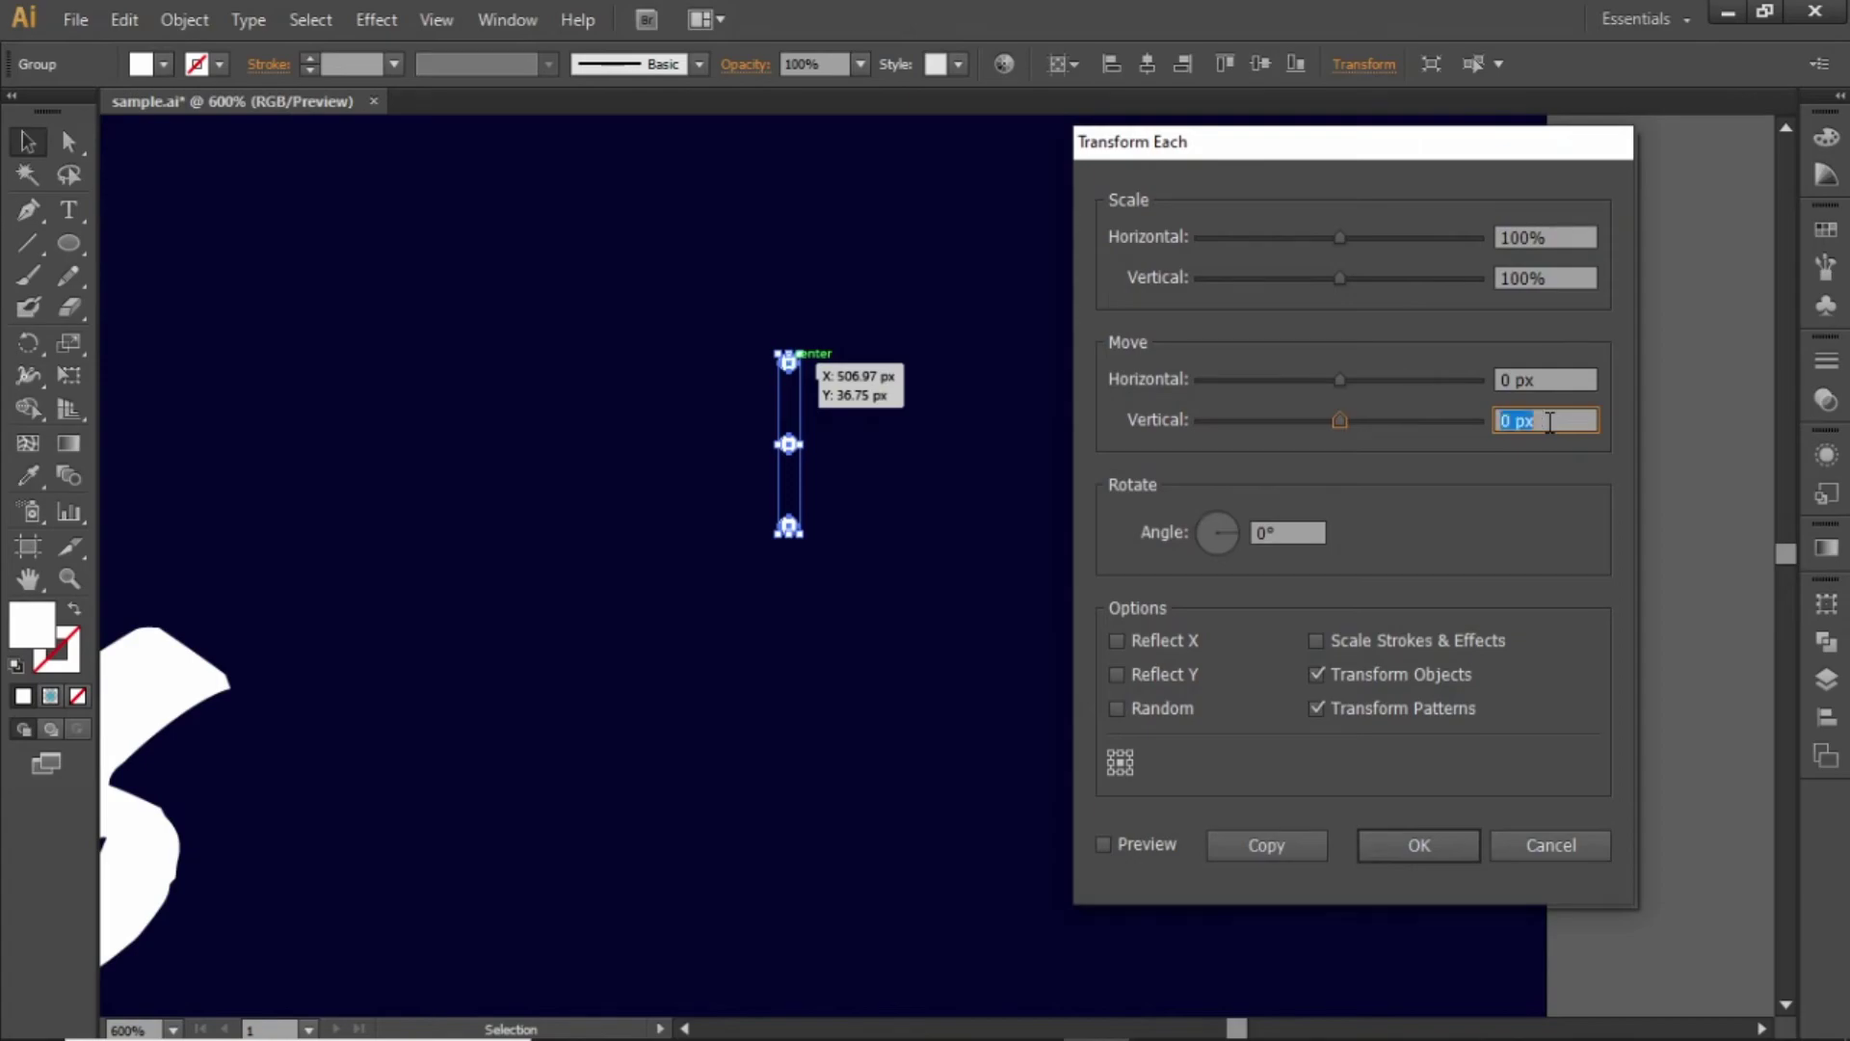
{"action": "left_click", "coordinate": [1561, 381]}
{"action": "key", "text": "shift+Up"}
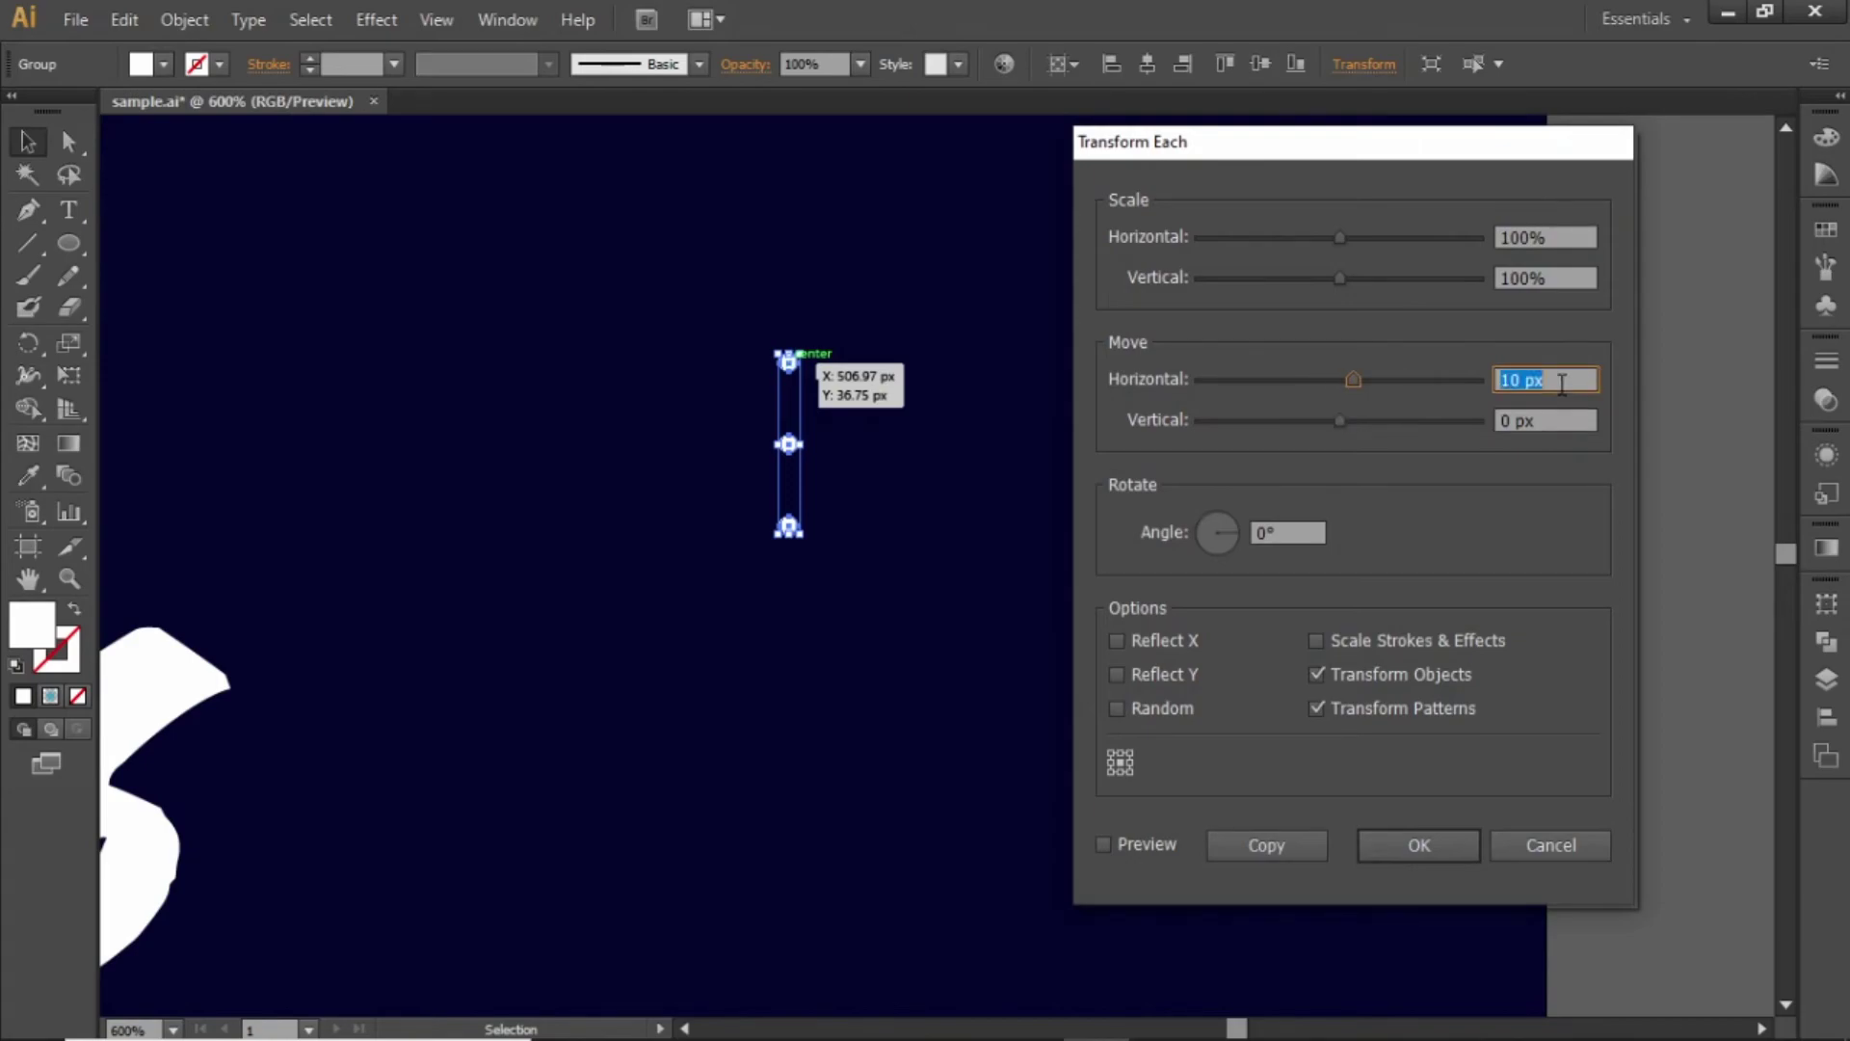
{"action": "left_click", "coordinate": [1283, 839]}
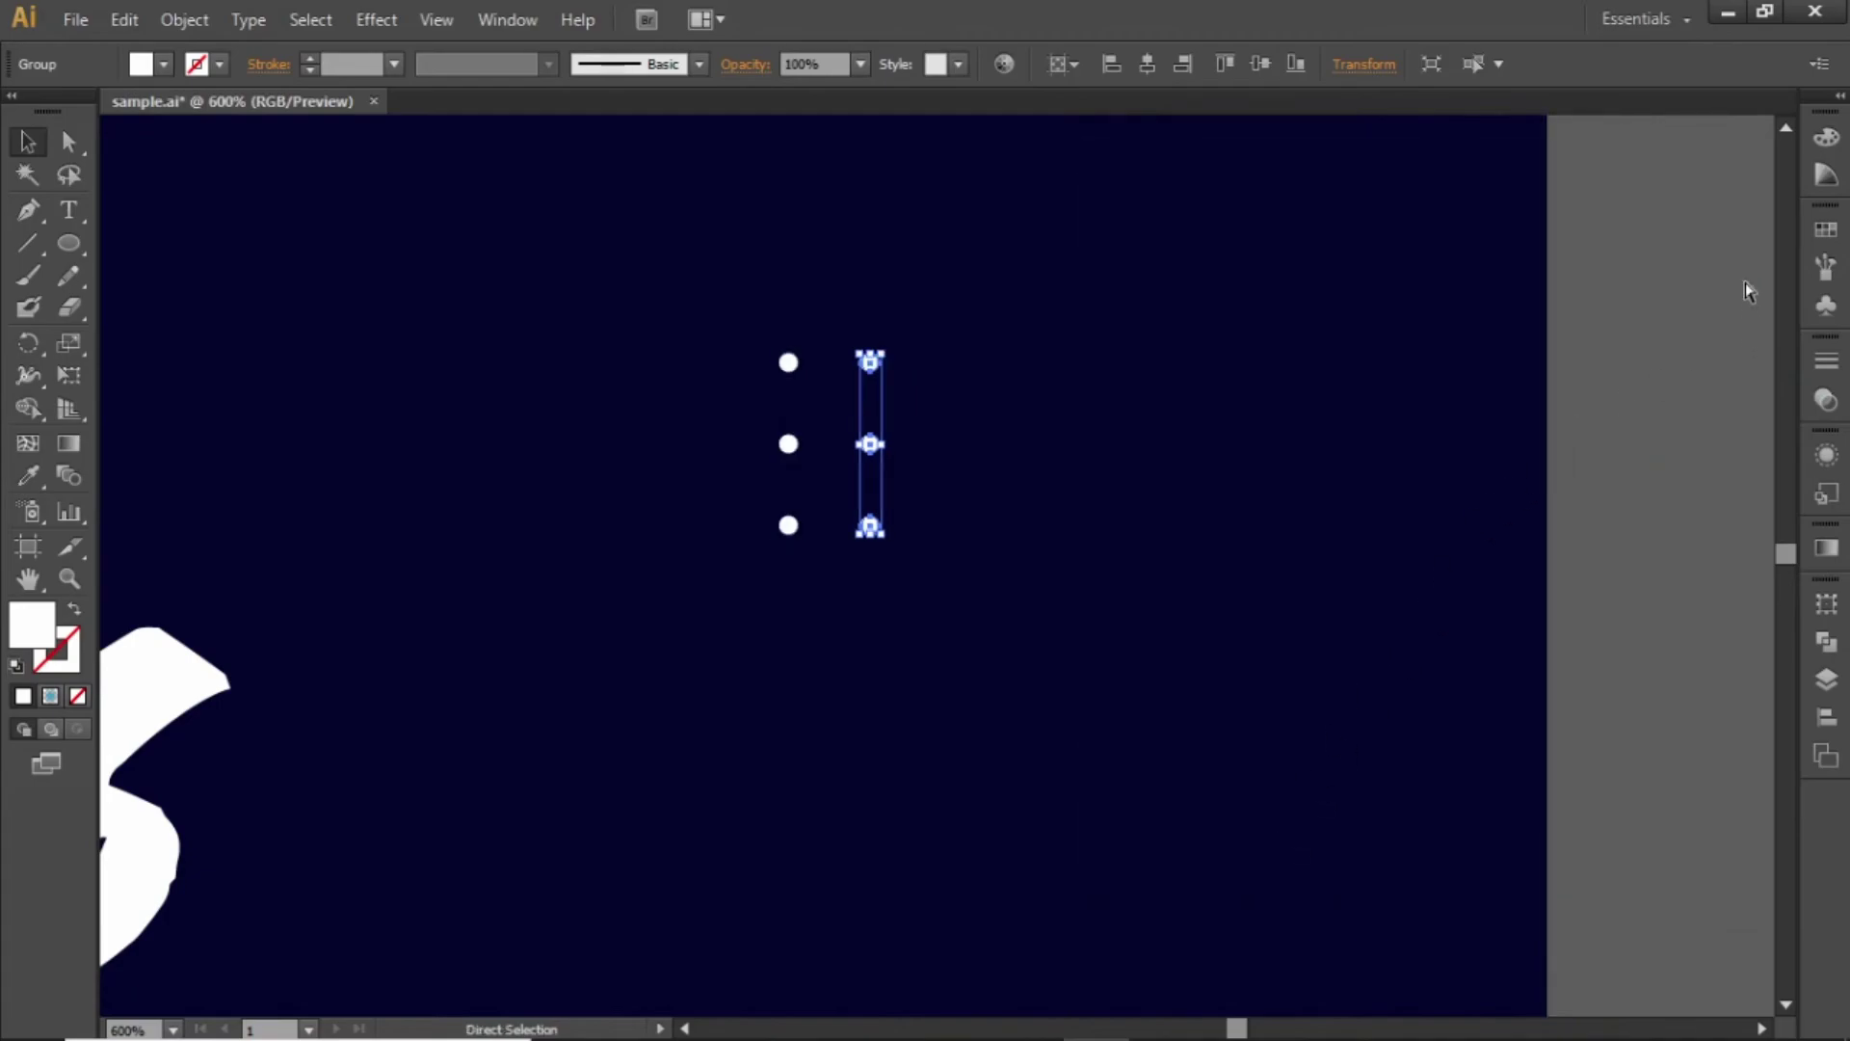
{"action": "key", "text": "ctrl+d"}
{"action": "key", "text": "ctrl+d"}
{"action": "key", "text": "ctrl+d"}
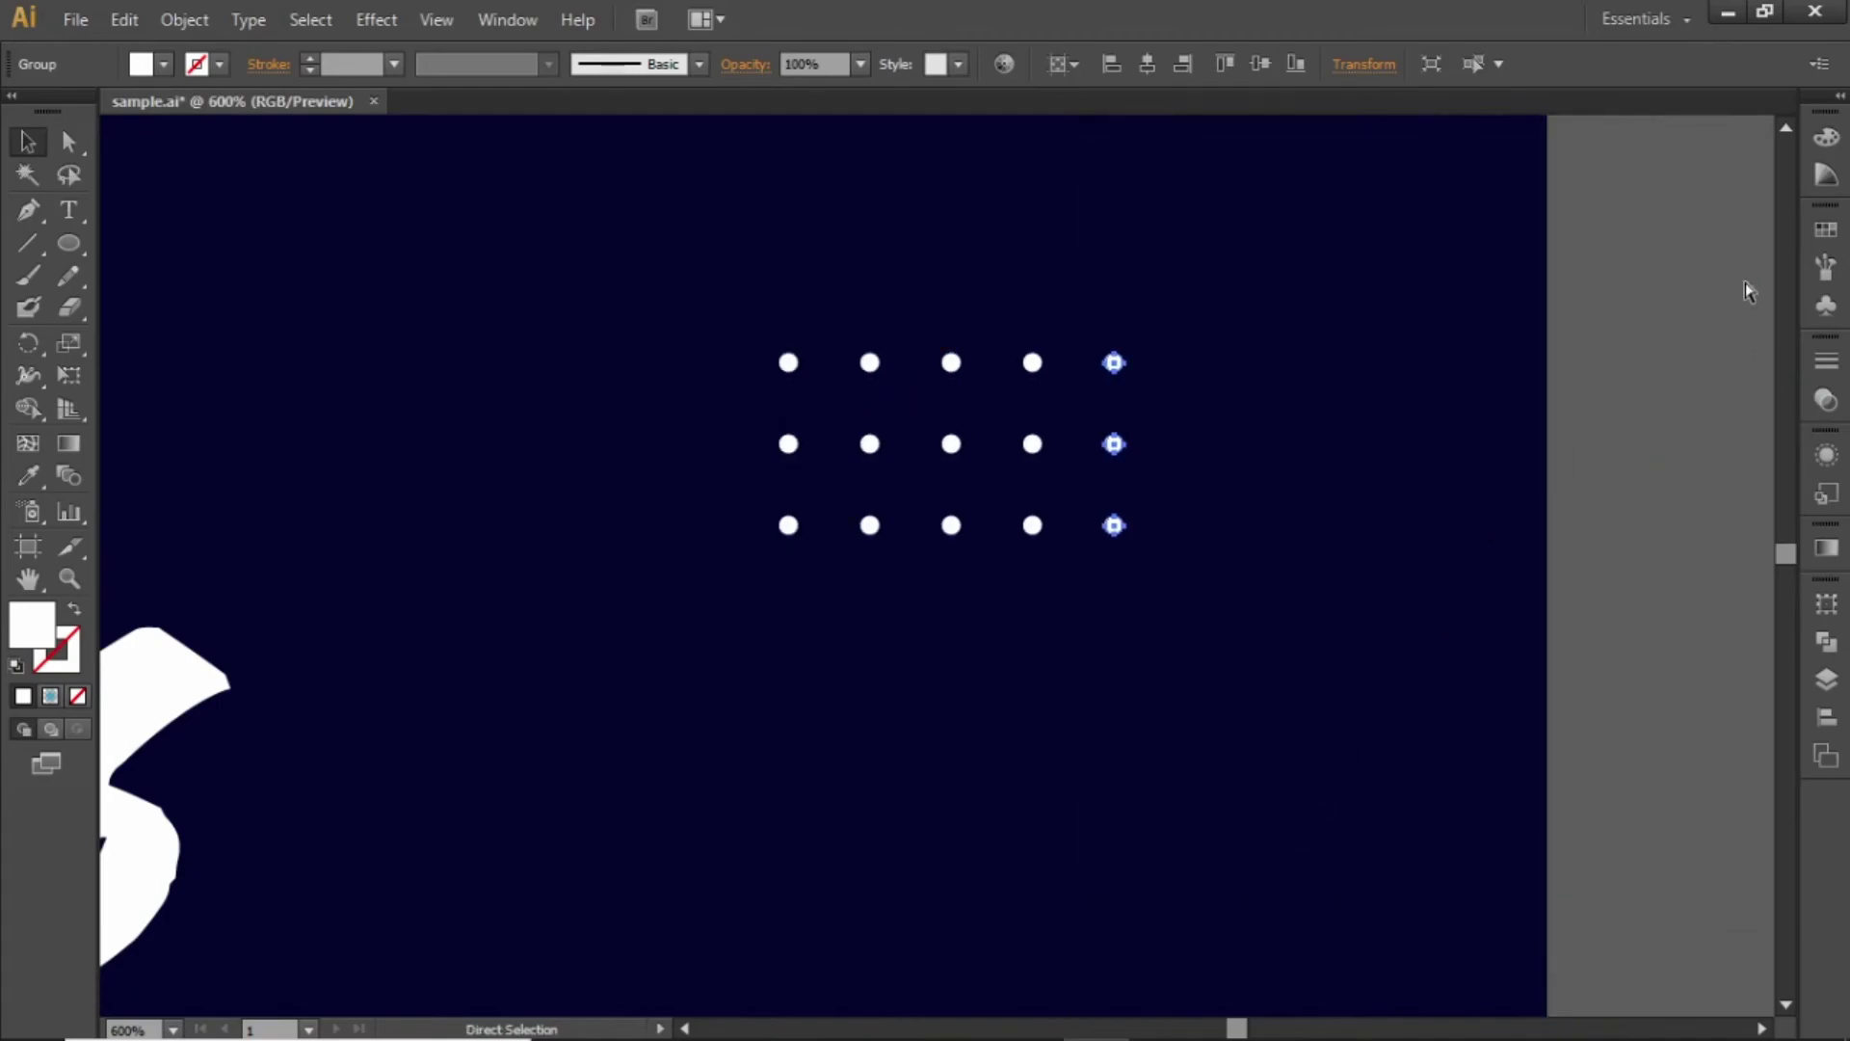
Step: Select all five dot columns and group them into one fifteen-dot grid
{"action": "key", "text": "v"}
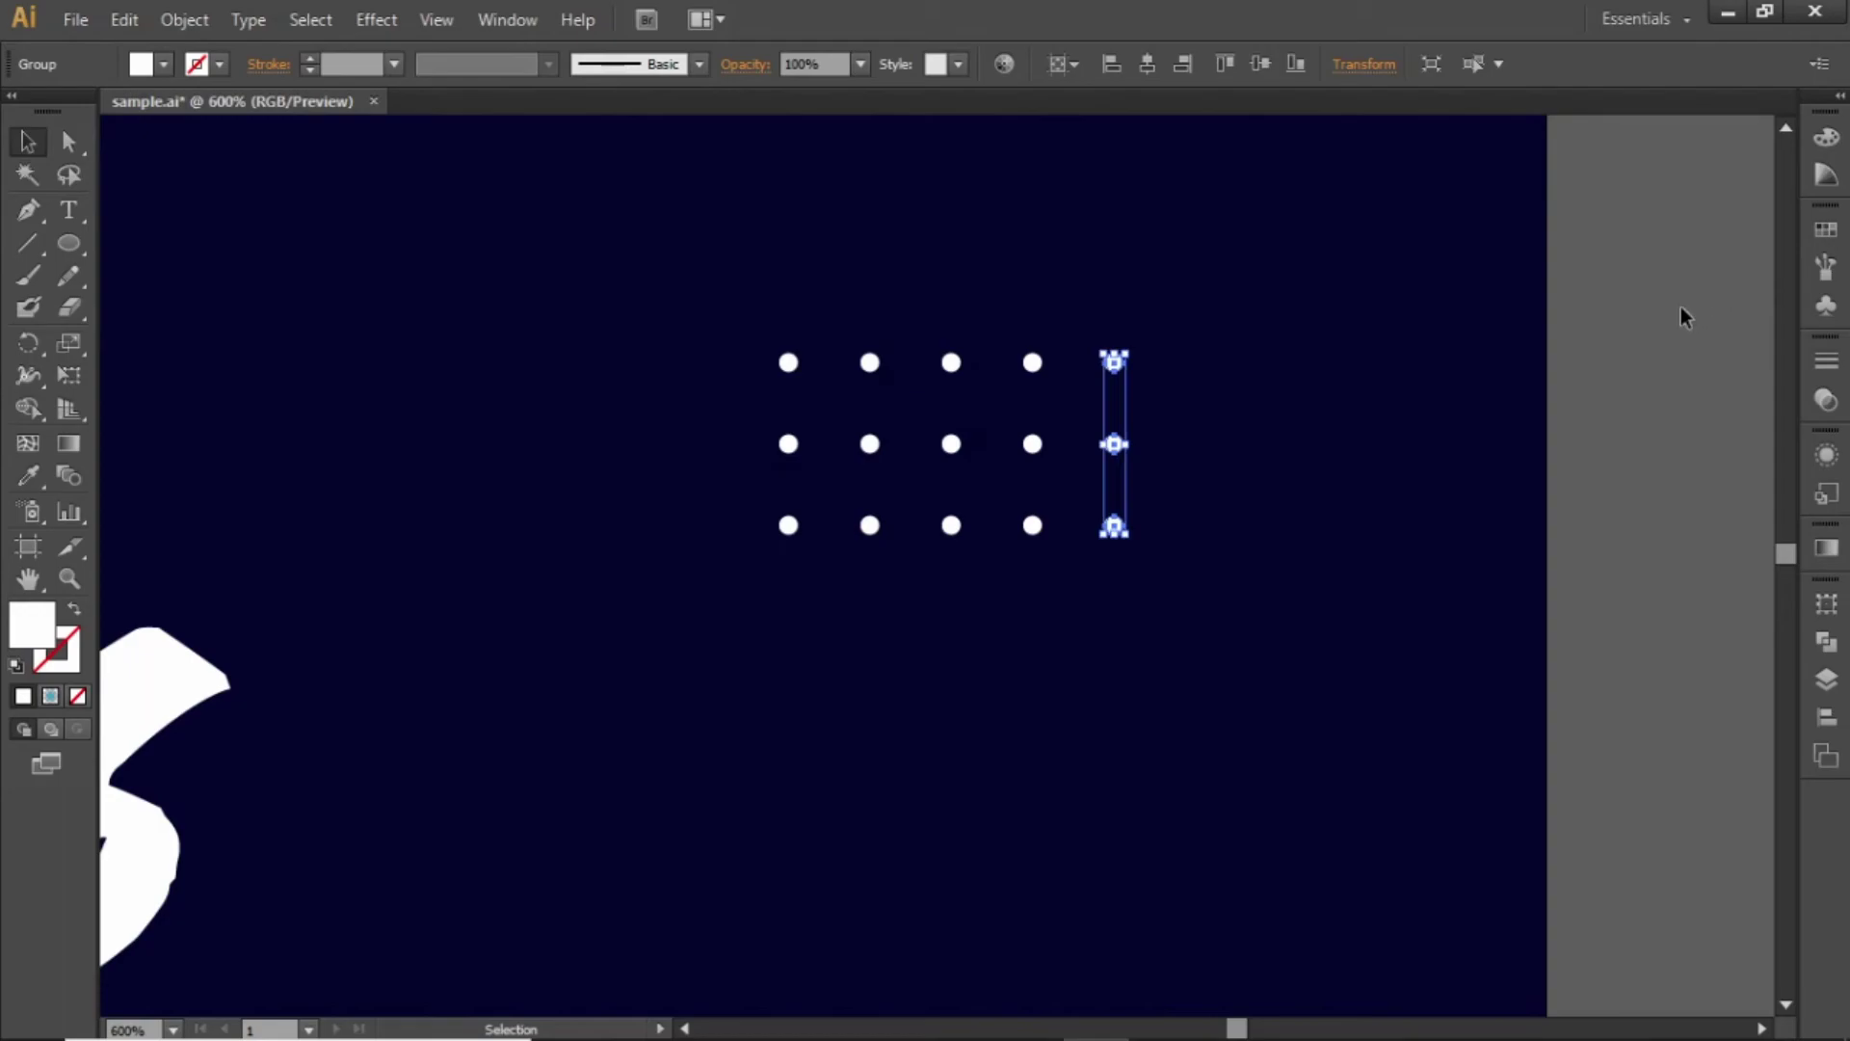
{"action": "left_click", "coordinate": [1032, 363], "text": "shift"}
{"action": "left_click", "coordinate": [952, 363], "text": "shift"}
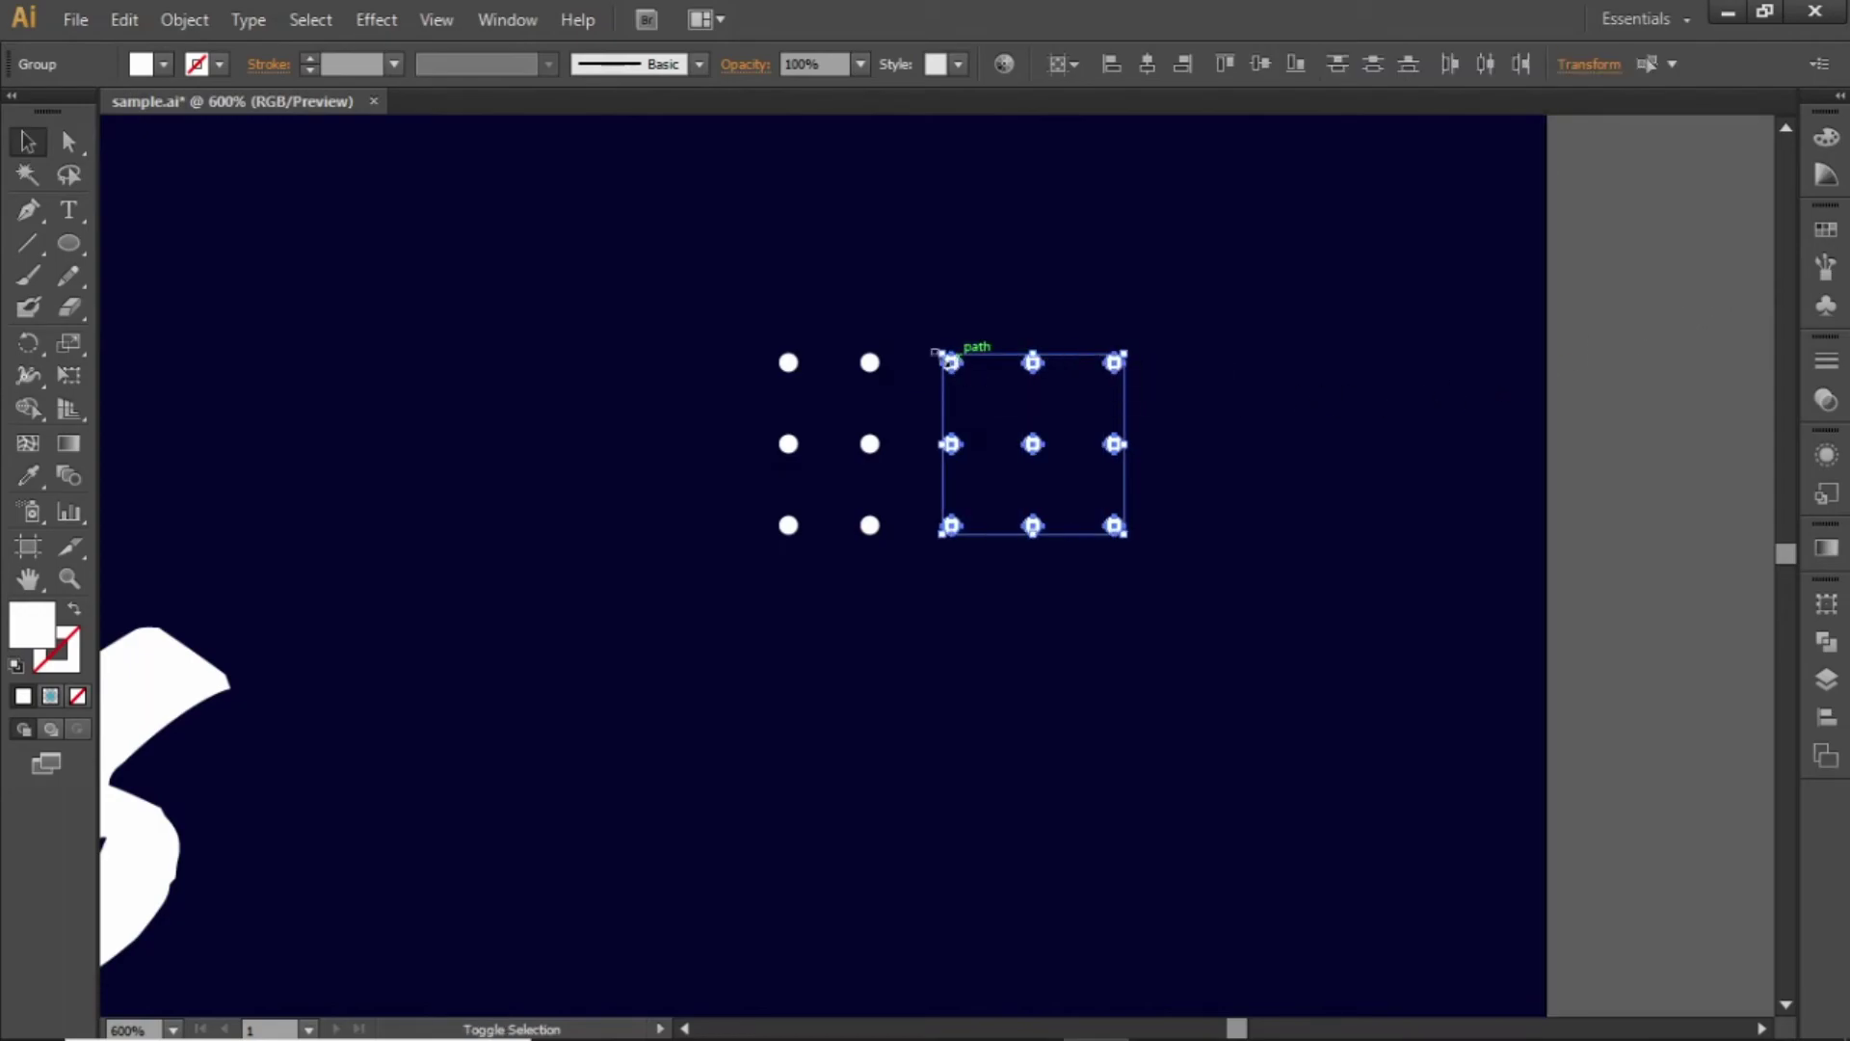
{"action": "left_click", "coordinate": [870, 363], "text": "shift"}
{"action": "left_click", "coordinate": [785, 364], "text": "shift"}
{"action": "key", "text": "a"}
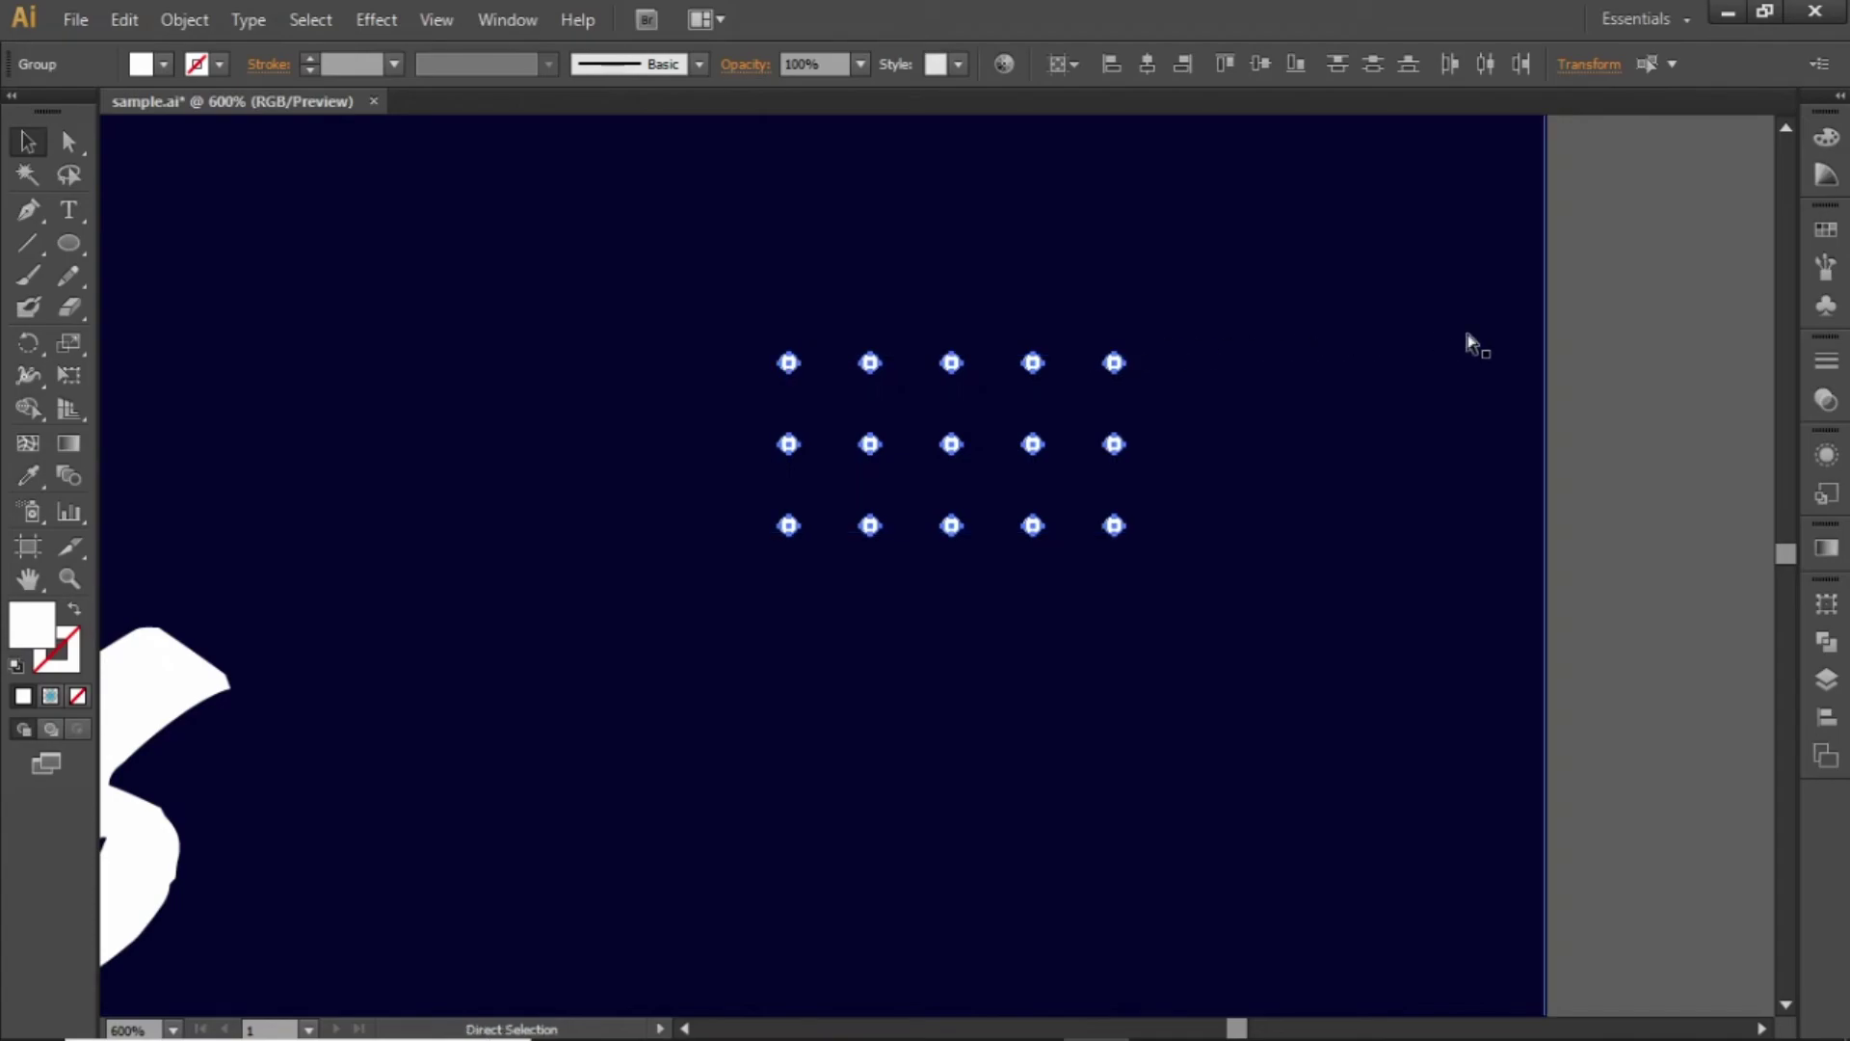
{"action": "key", "text": "v"}
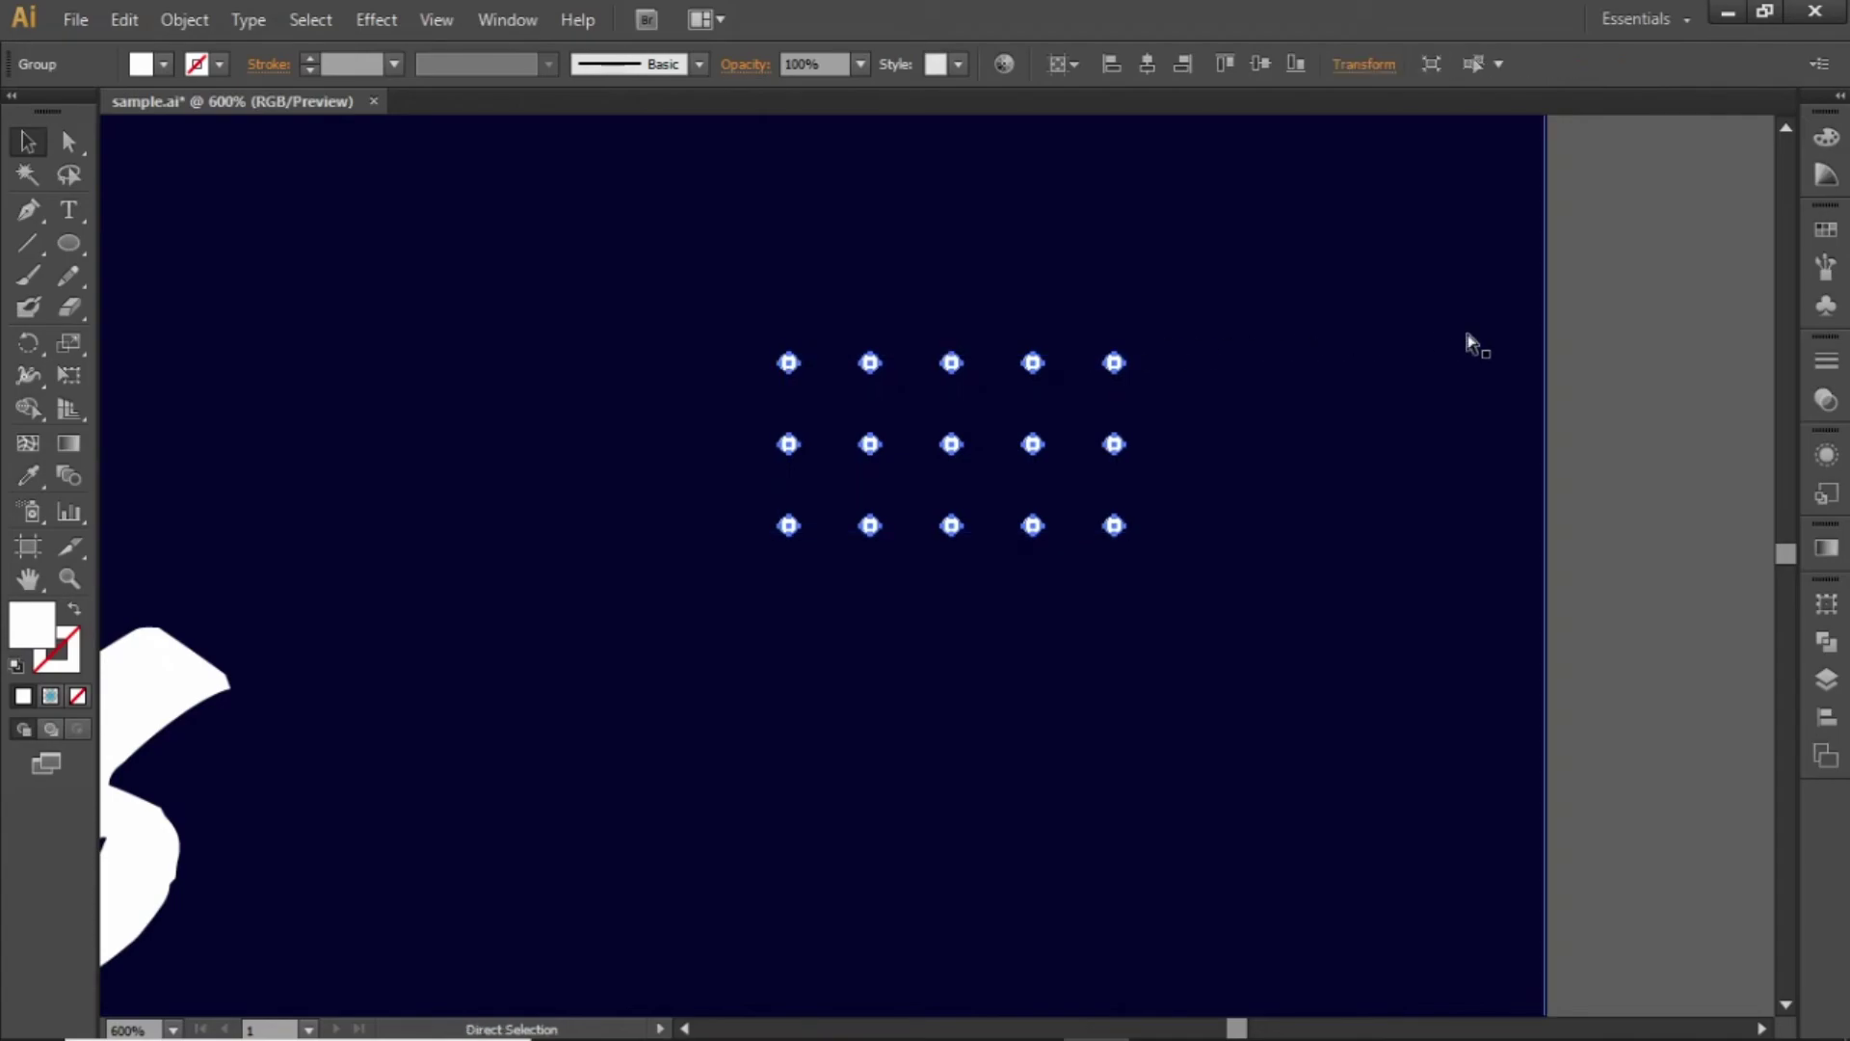
{"action": "key", "text": "ctrl+minus"}
{"action": "key", "text": "ctrl+minus"}
Step: Move the fifteen-dot grid to sit just right of the 'Food Menu' heading
{"action": "left_click_drag", "start_coordinate": [954, 511], "coordinate": [1064, 445]}
{"action": "left_click_drag", "start_coordinate": [946, 590], "coordinate": [1521, 499]}
{"action": "scroll", "coordinate": [1349, 559], "scroll_direction": "down", "scroll_amount": 2}
{"action": "scroll", "coordinate": [1305, 566], "scroll_direction": "up", "scroll_amount": 1}
{"action": "left_click", "coordinate": [1488, 220]}
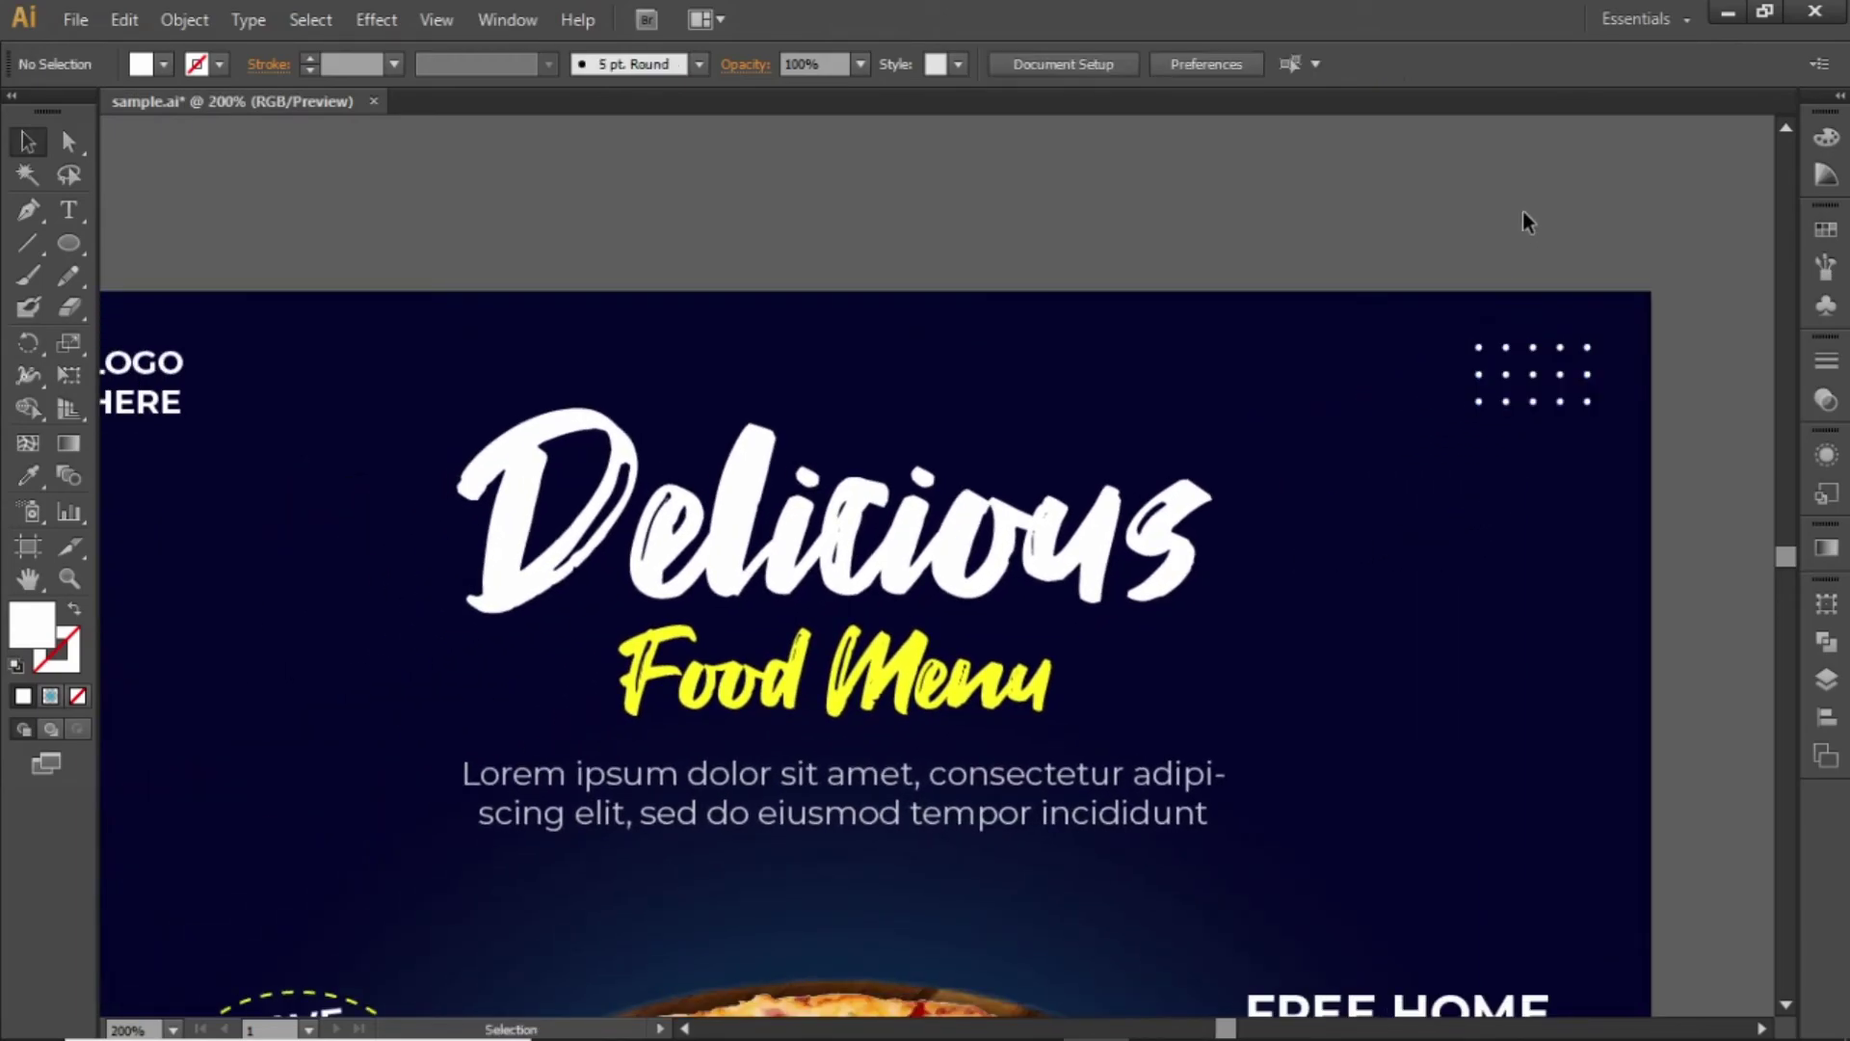
{"action": "left_click_drag", "start_coordinate": [1536, 377], "coordinate": [1158, 696]}
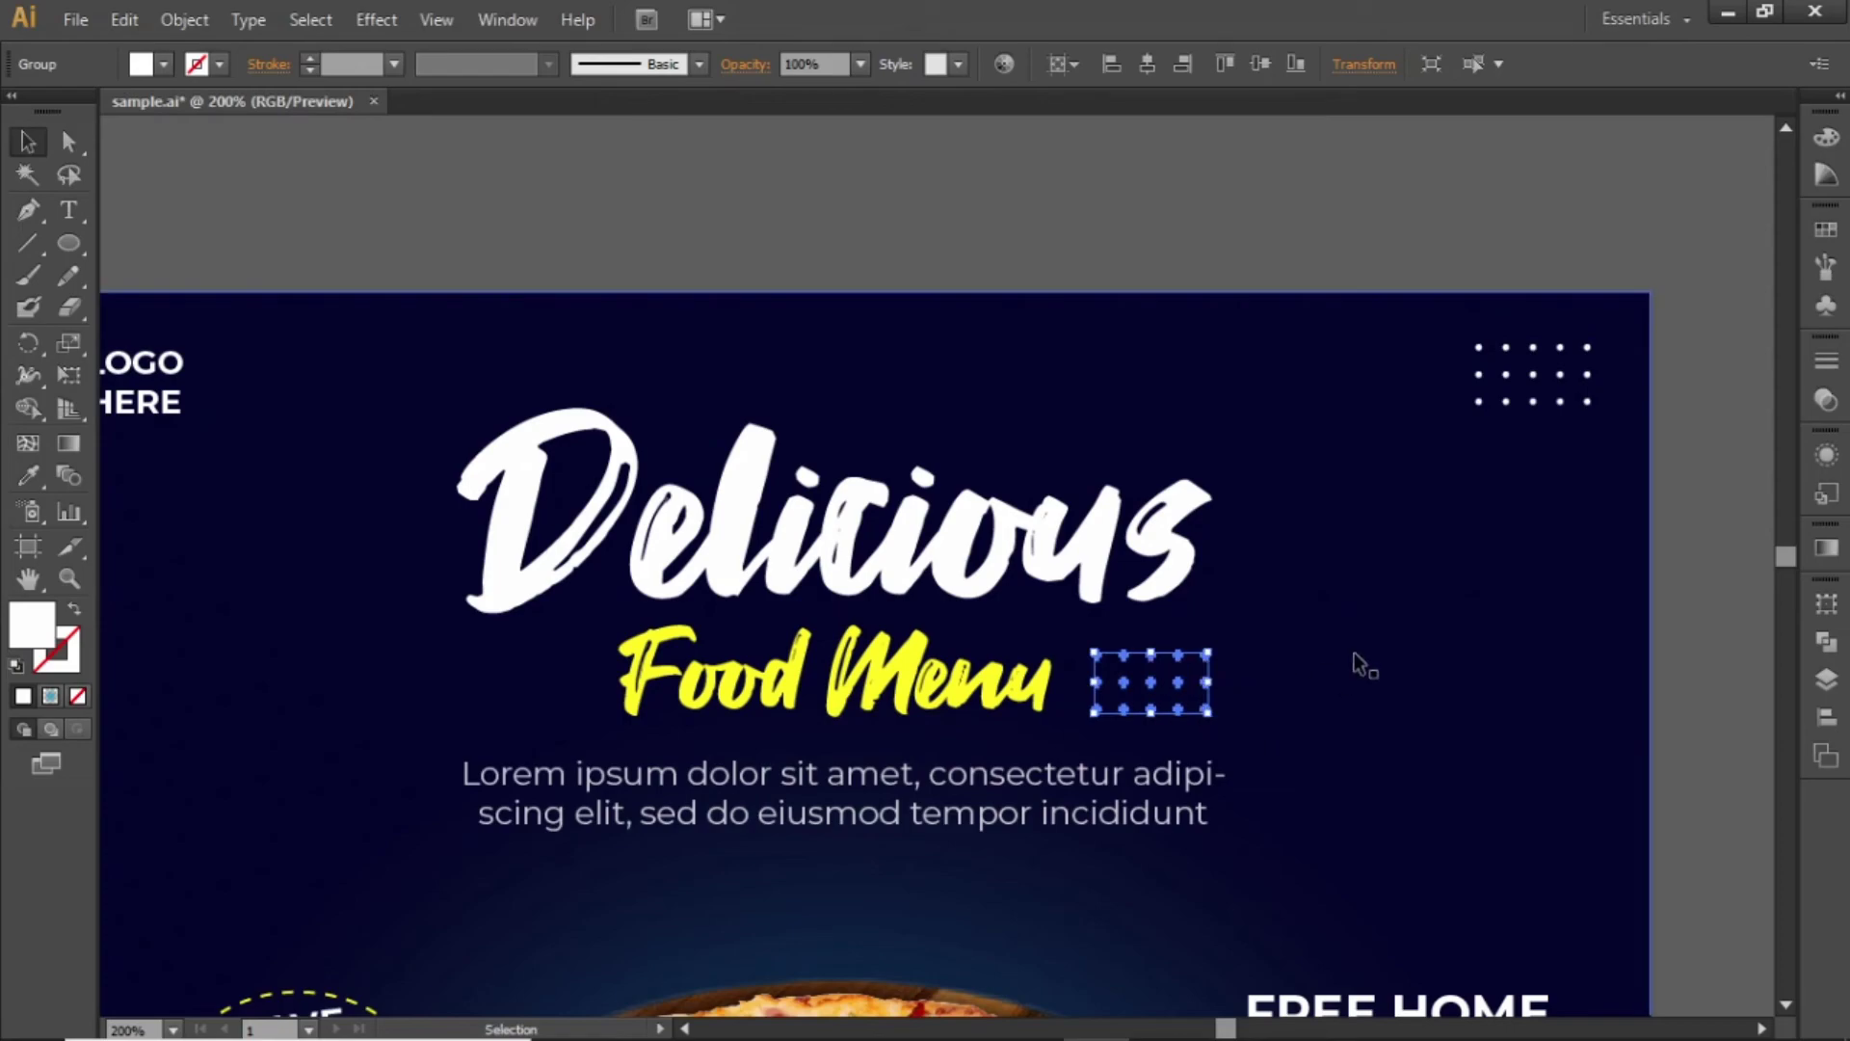
{"action": "left_click", "coordinate": [1745, 461]}
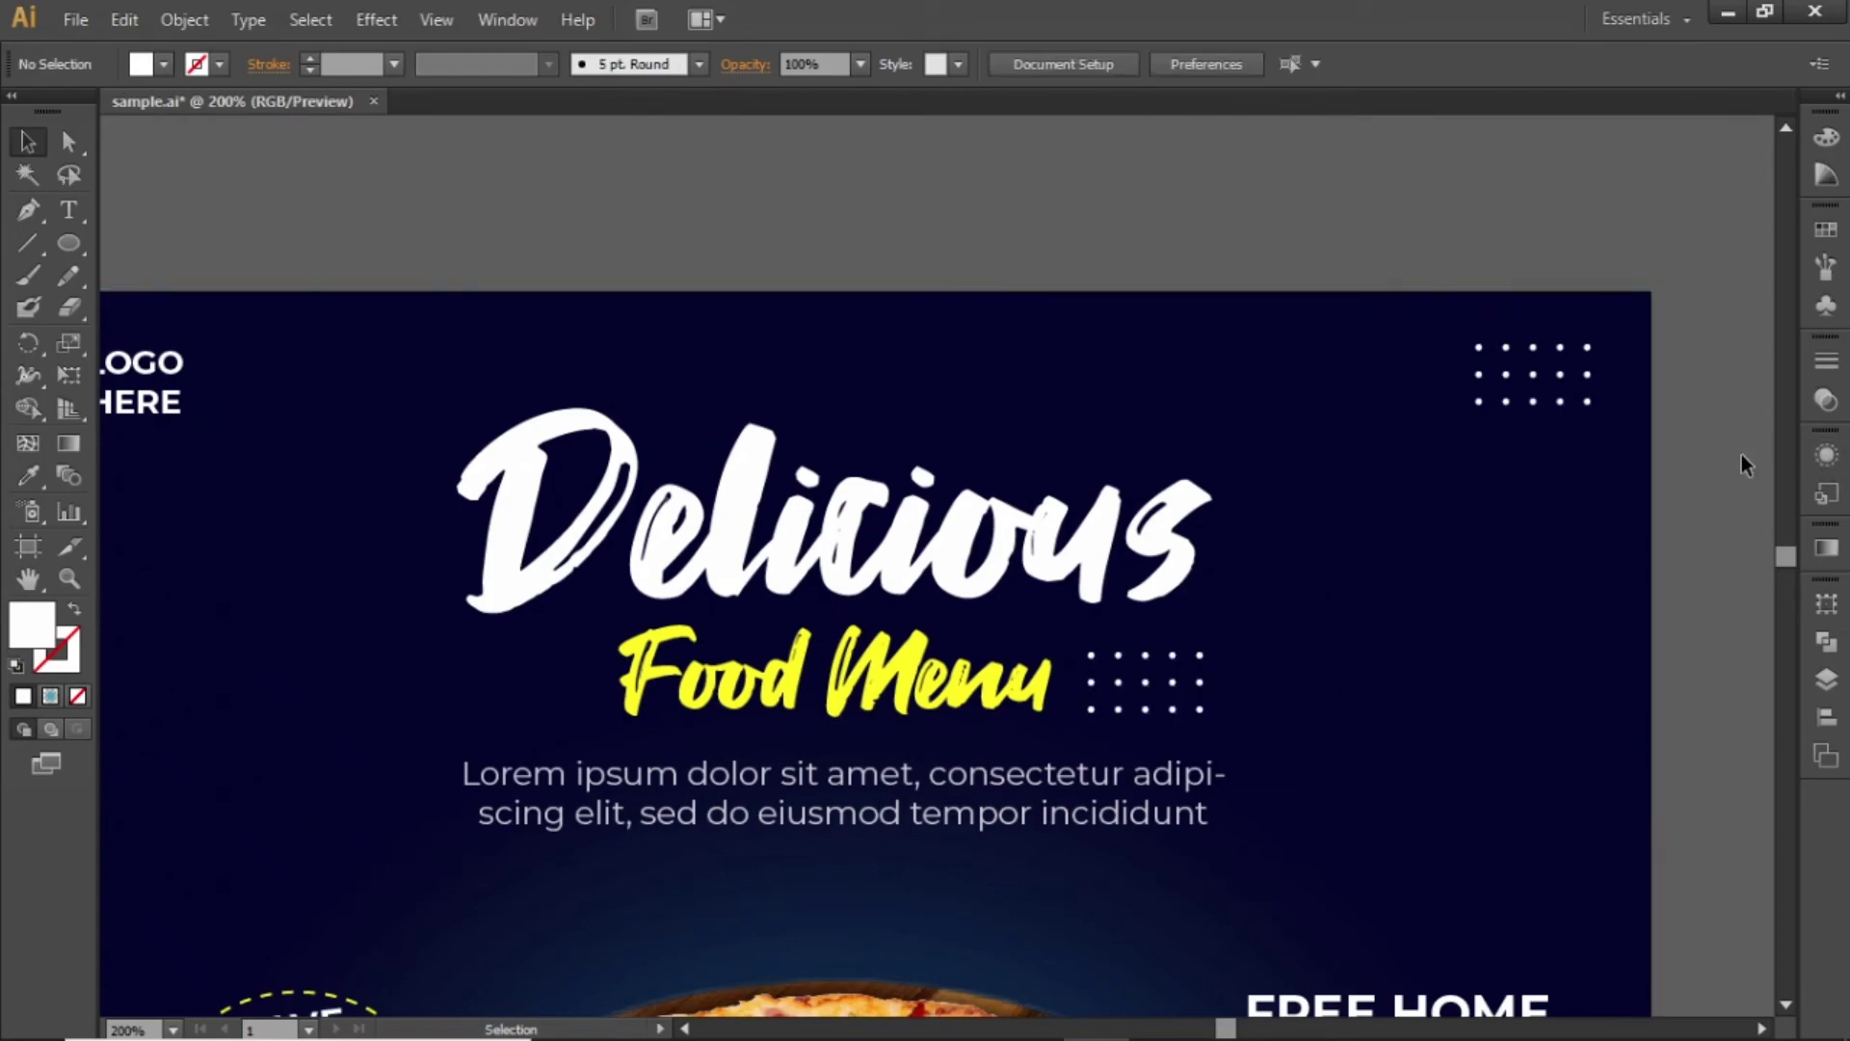
{"action": "left_click", "coordinate": [1178, 658]}
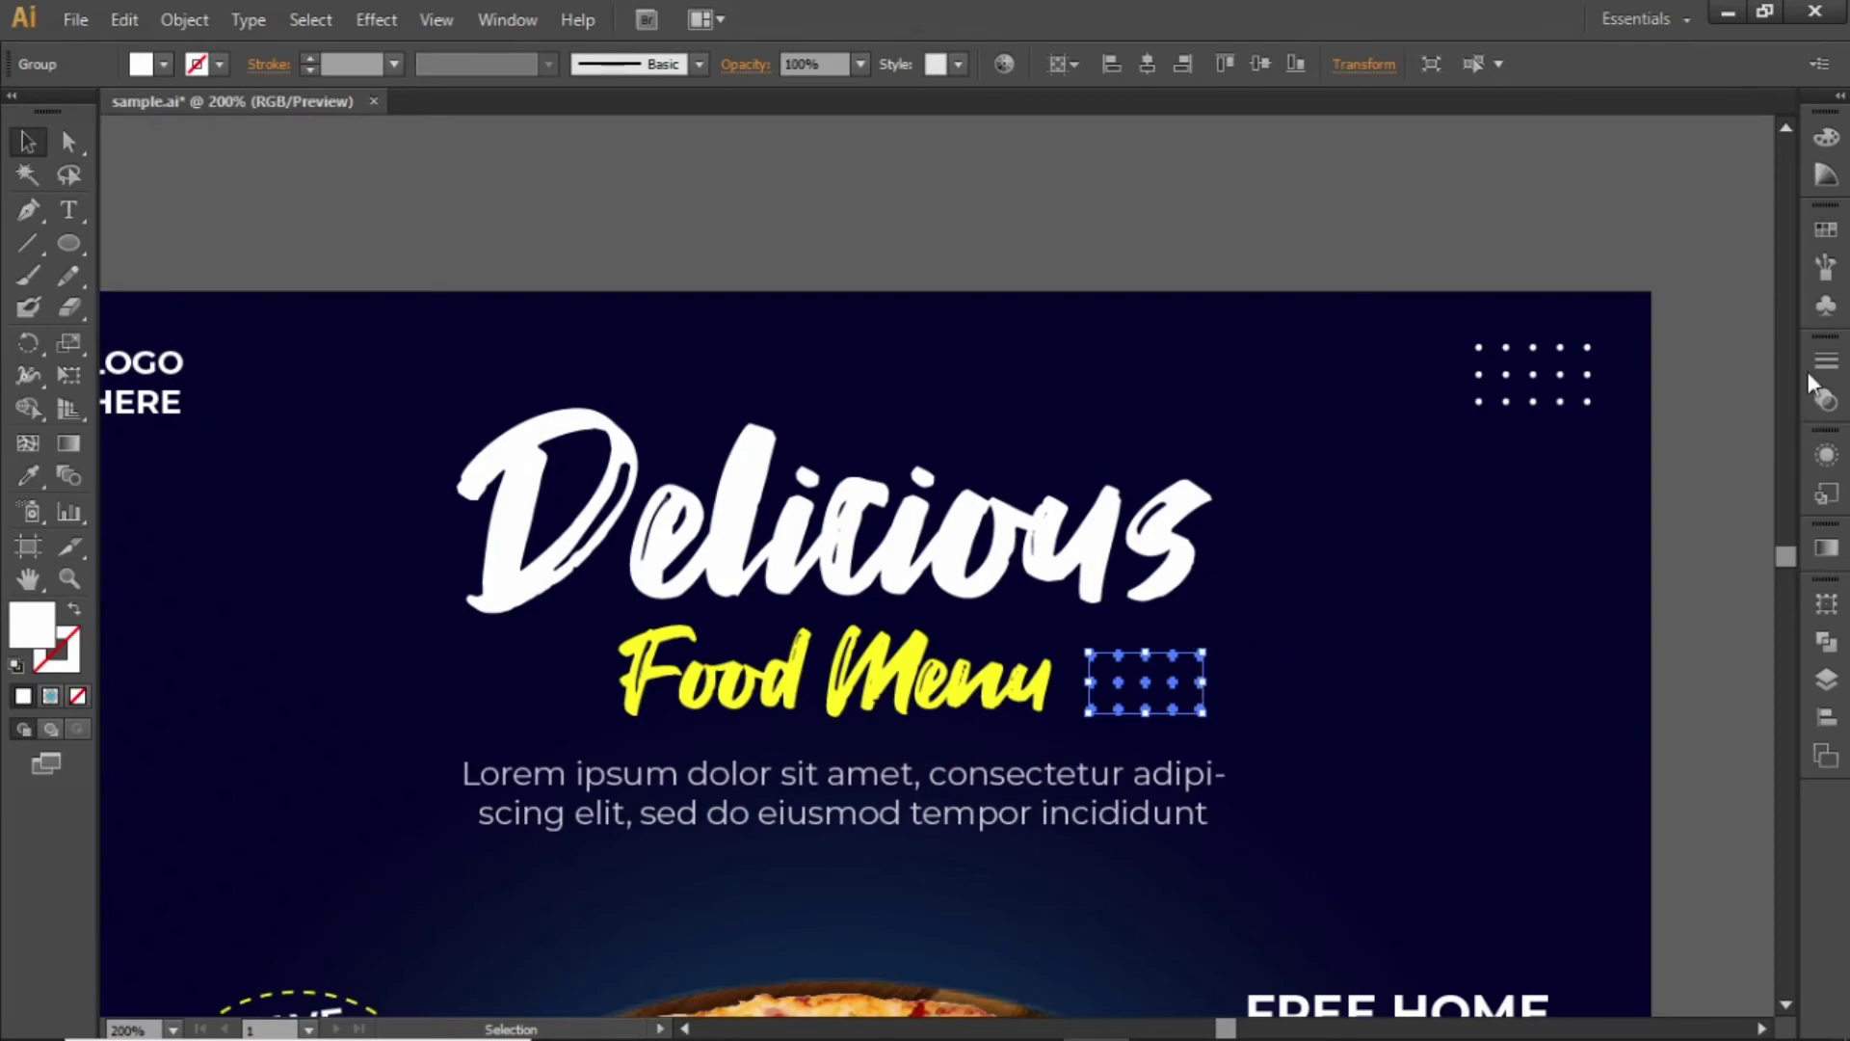
Step: Colour the dot grid yellow and copy it to the left of 'Food Menu'
{"action": "left_click", "coordinate": [1826, 229]}
{"action": "left_click", "coordinate": [1507, 345]}
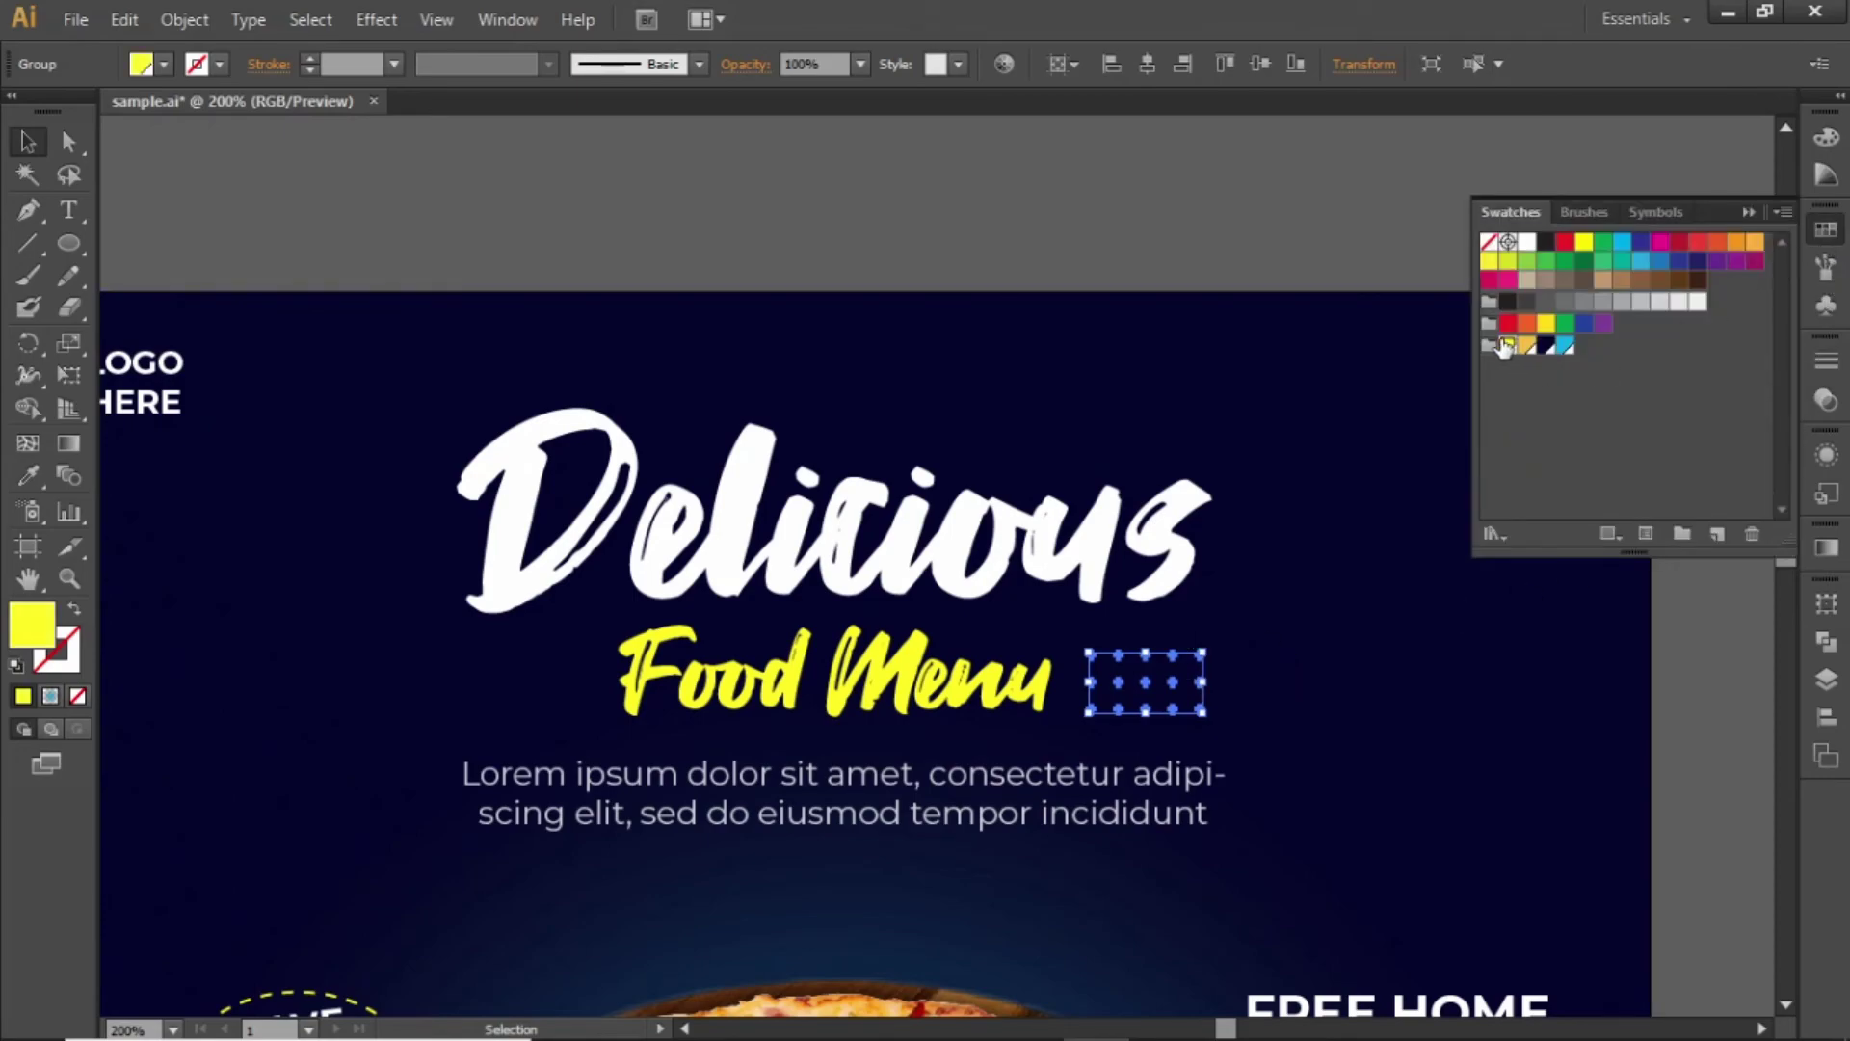
{"action": "left_click", "coordinate": [1213, 175]}
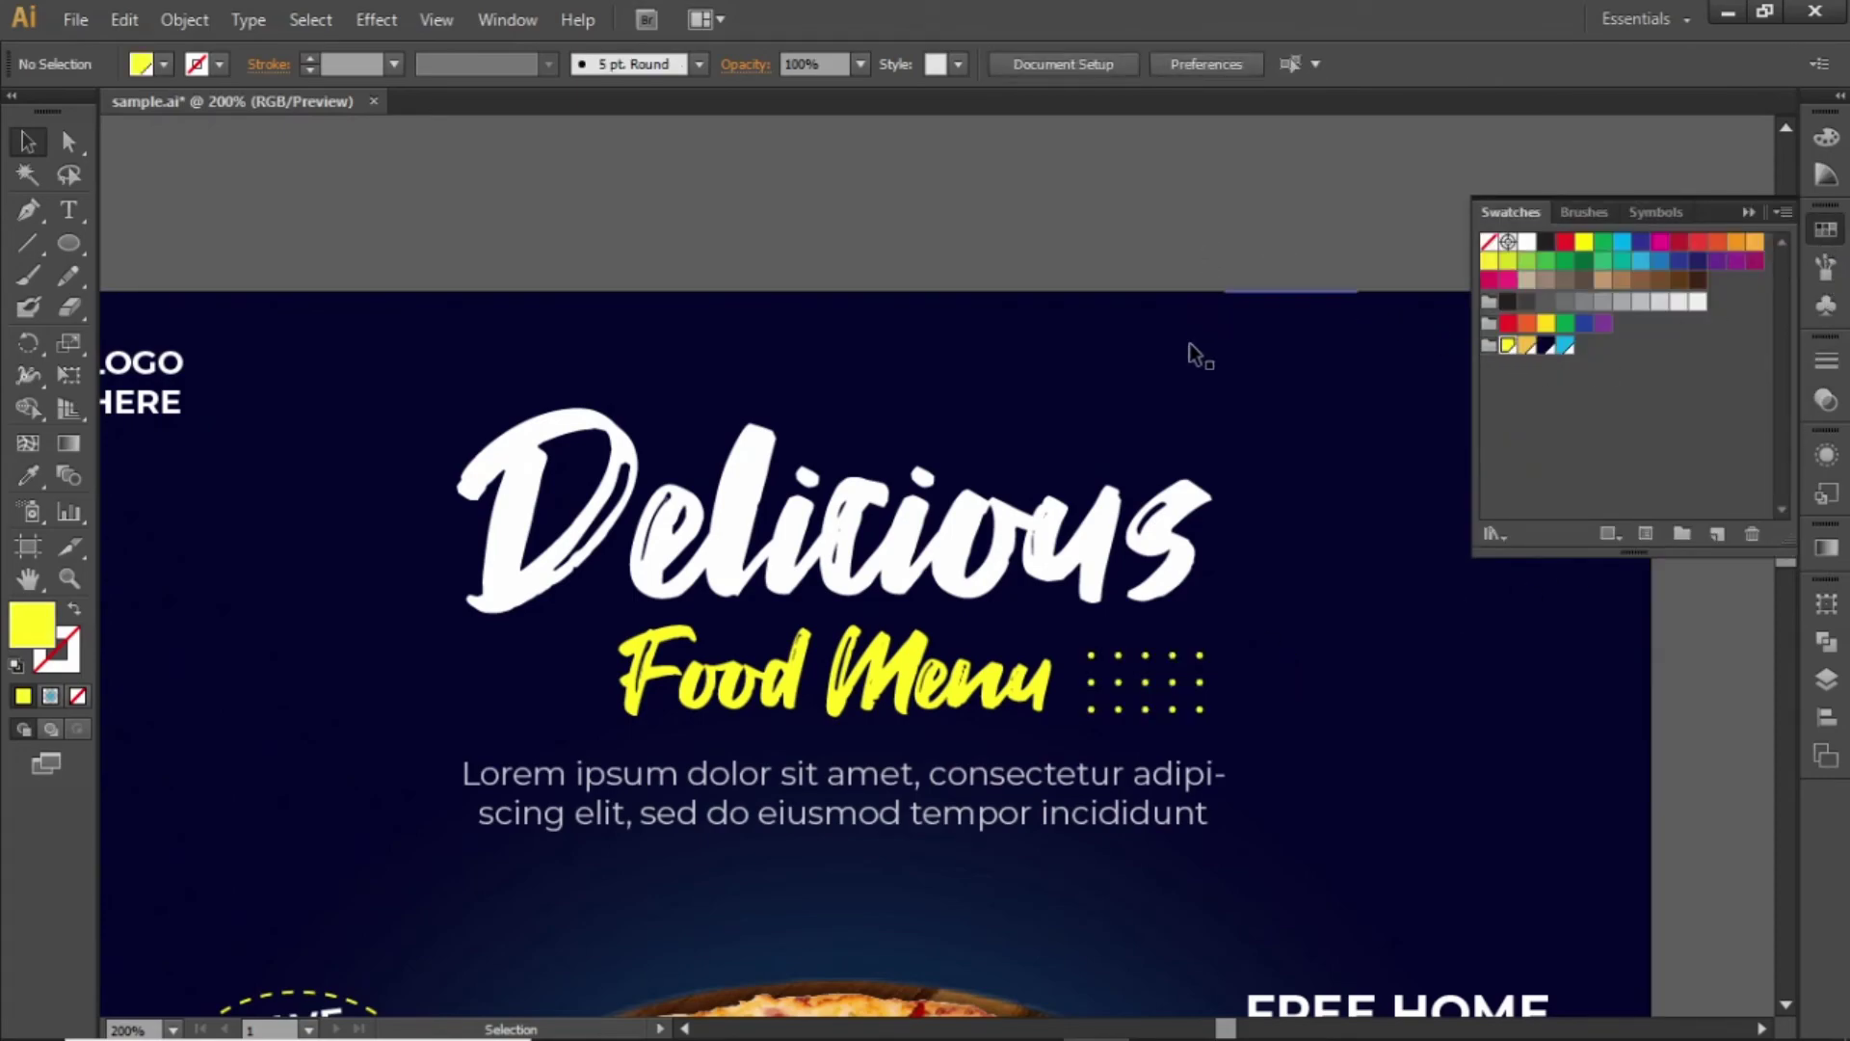
{"action": "left_click", "coordinate": [1147, 663]}
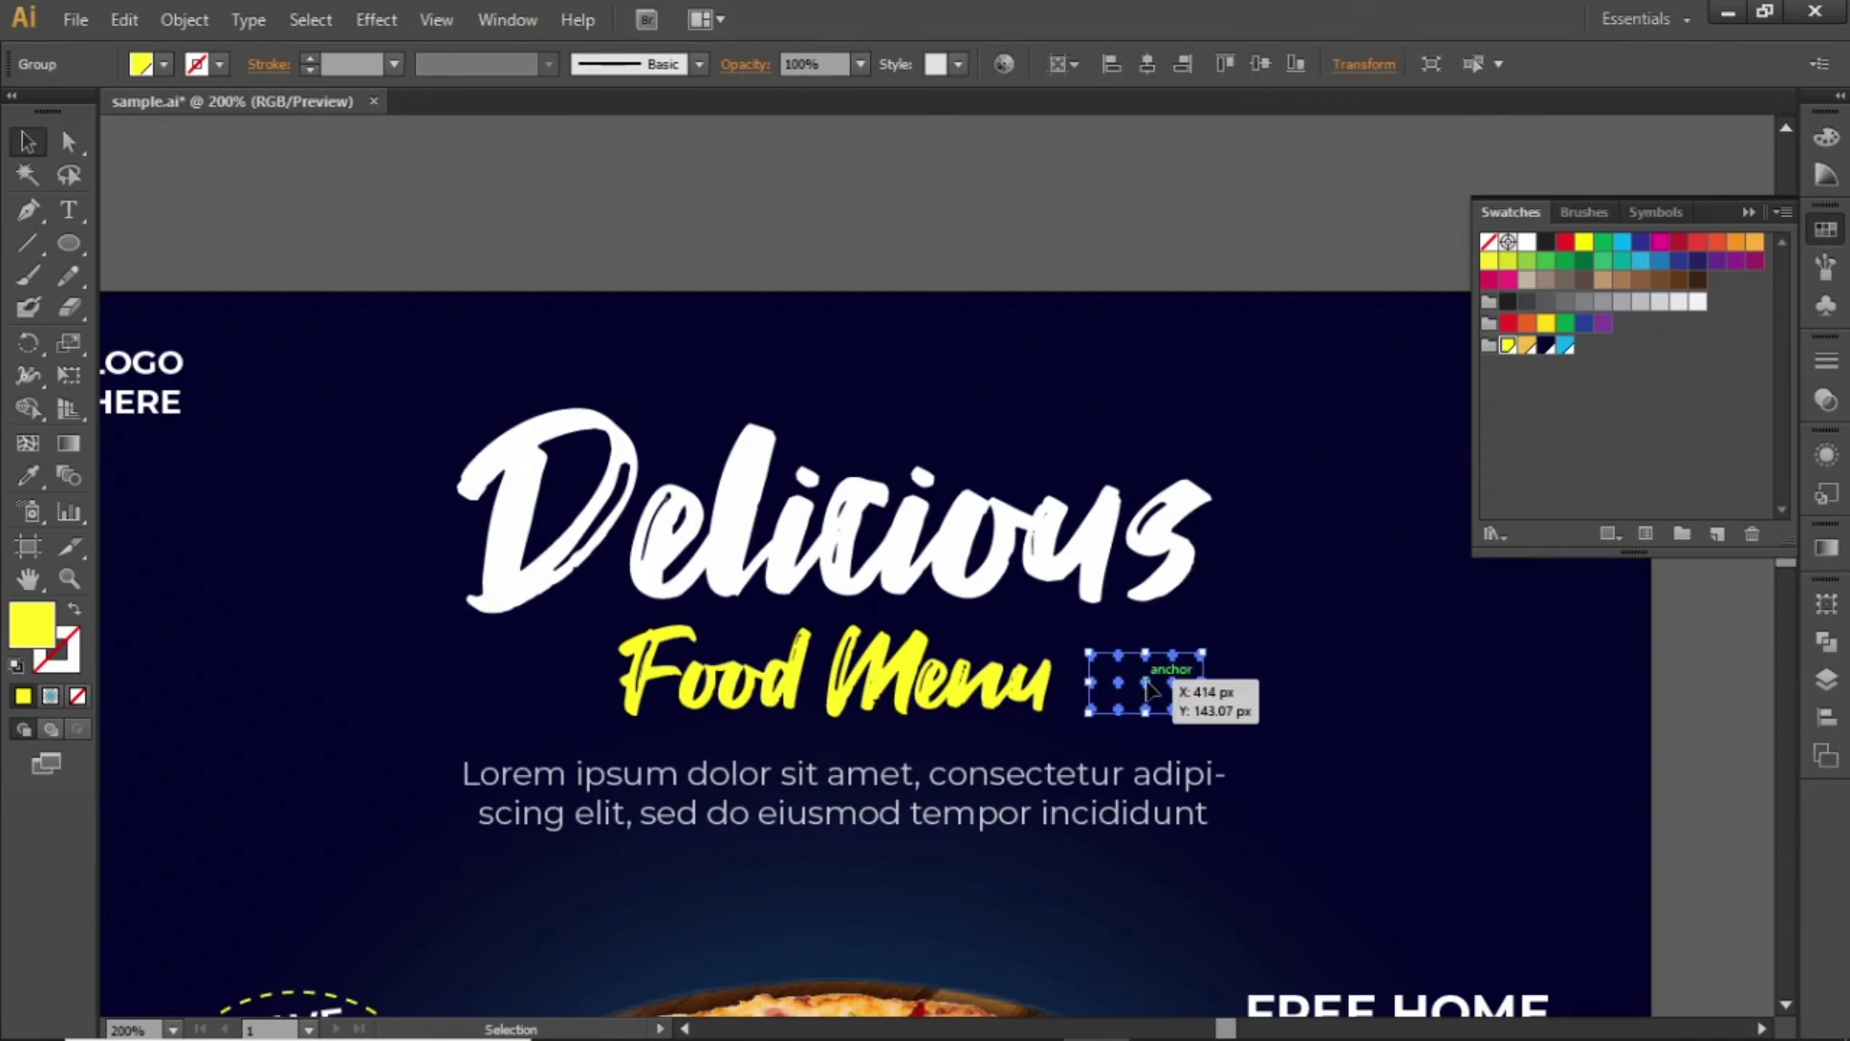
{"action": "left_click_drag", "start_coordinate": [1153, 688], "coordinate": [529, 682]}
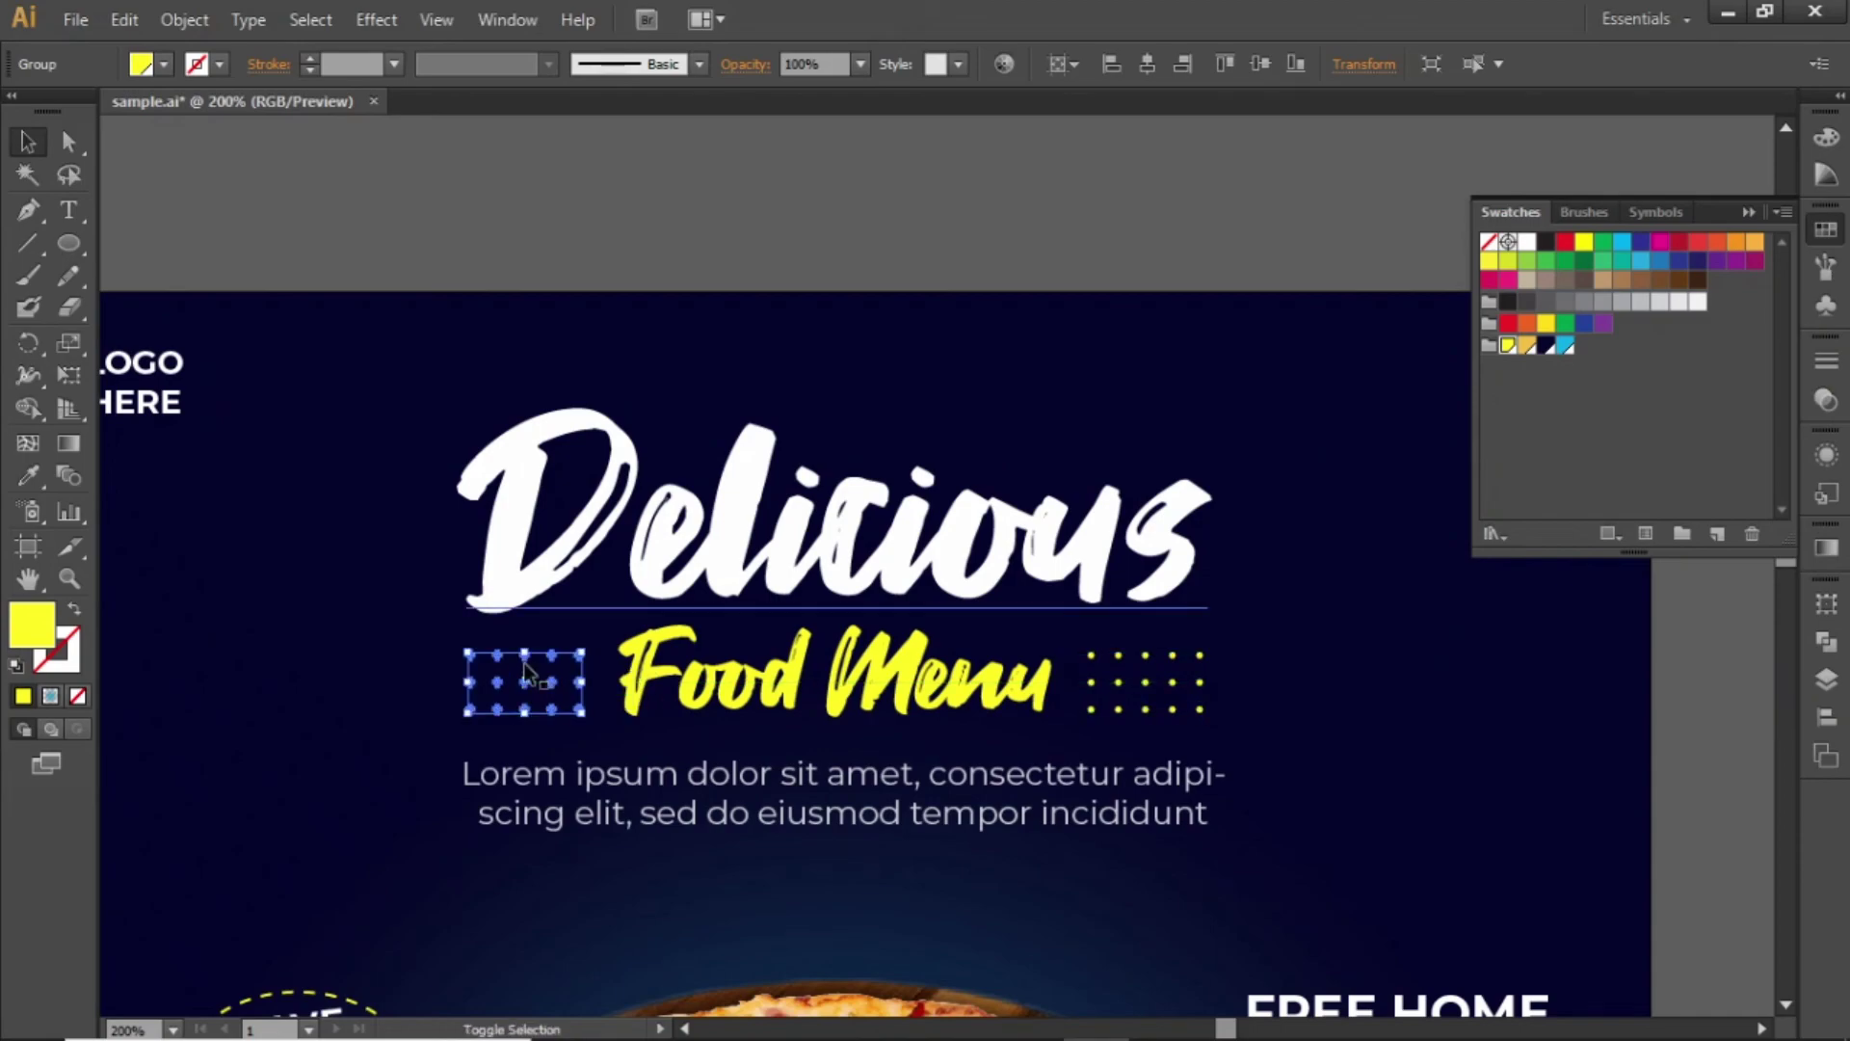
Step: Set both yellow dot grids to 70% opacity and fit the artboard in view
{"action": "left_click", "coordinate": [1067, 216]}
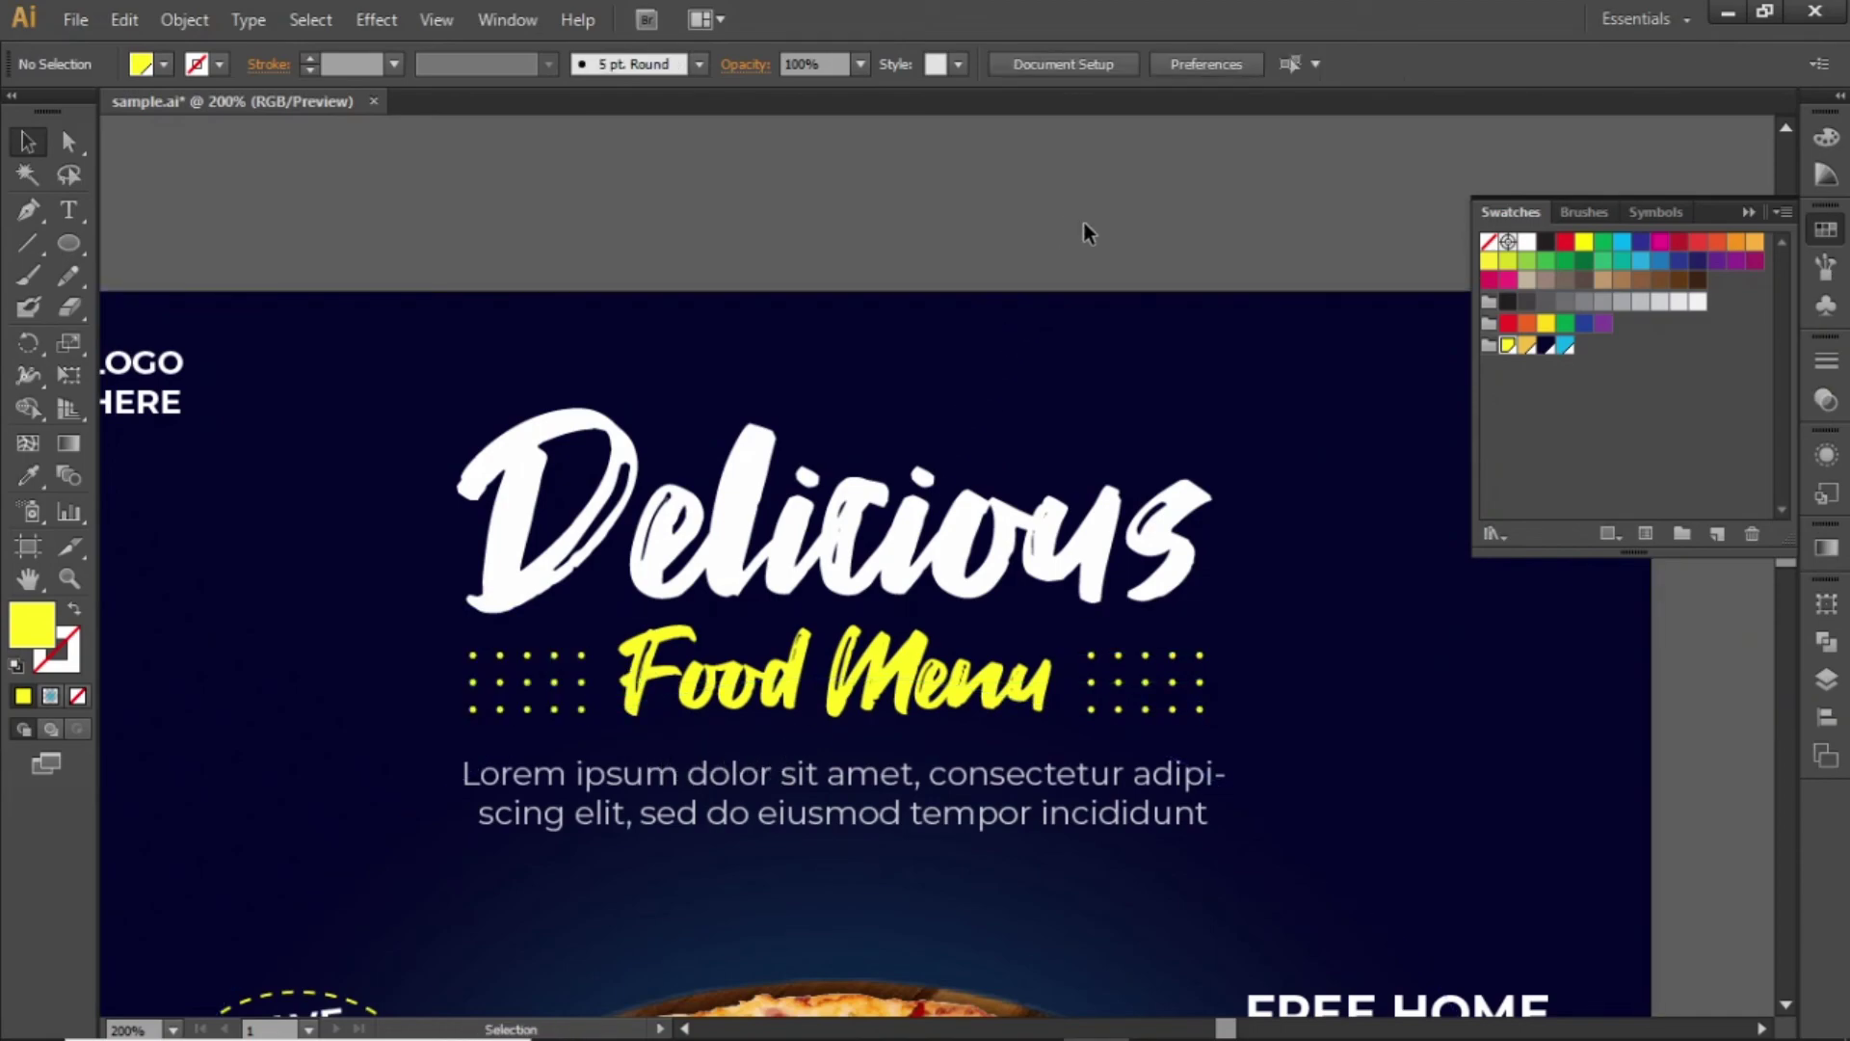
{"action": "left_click", "coordinate": [1125, 658]}
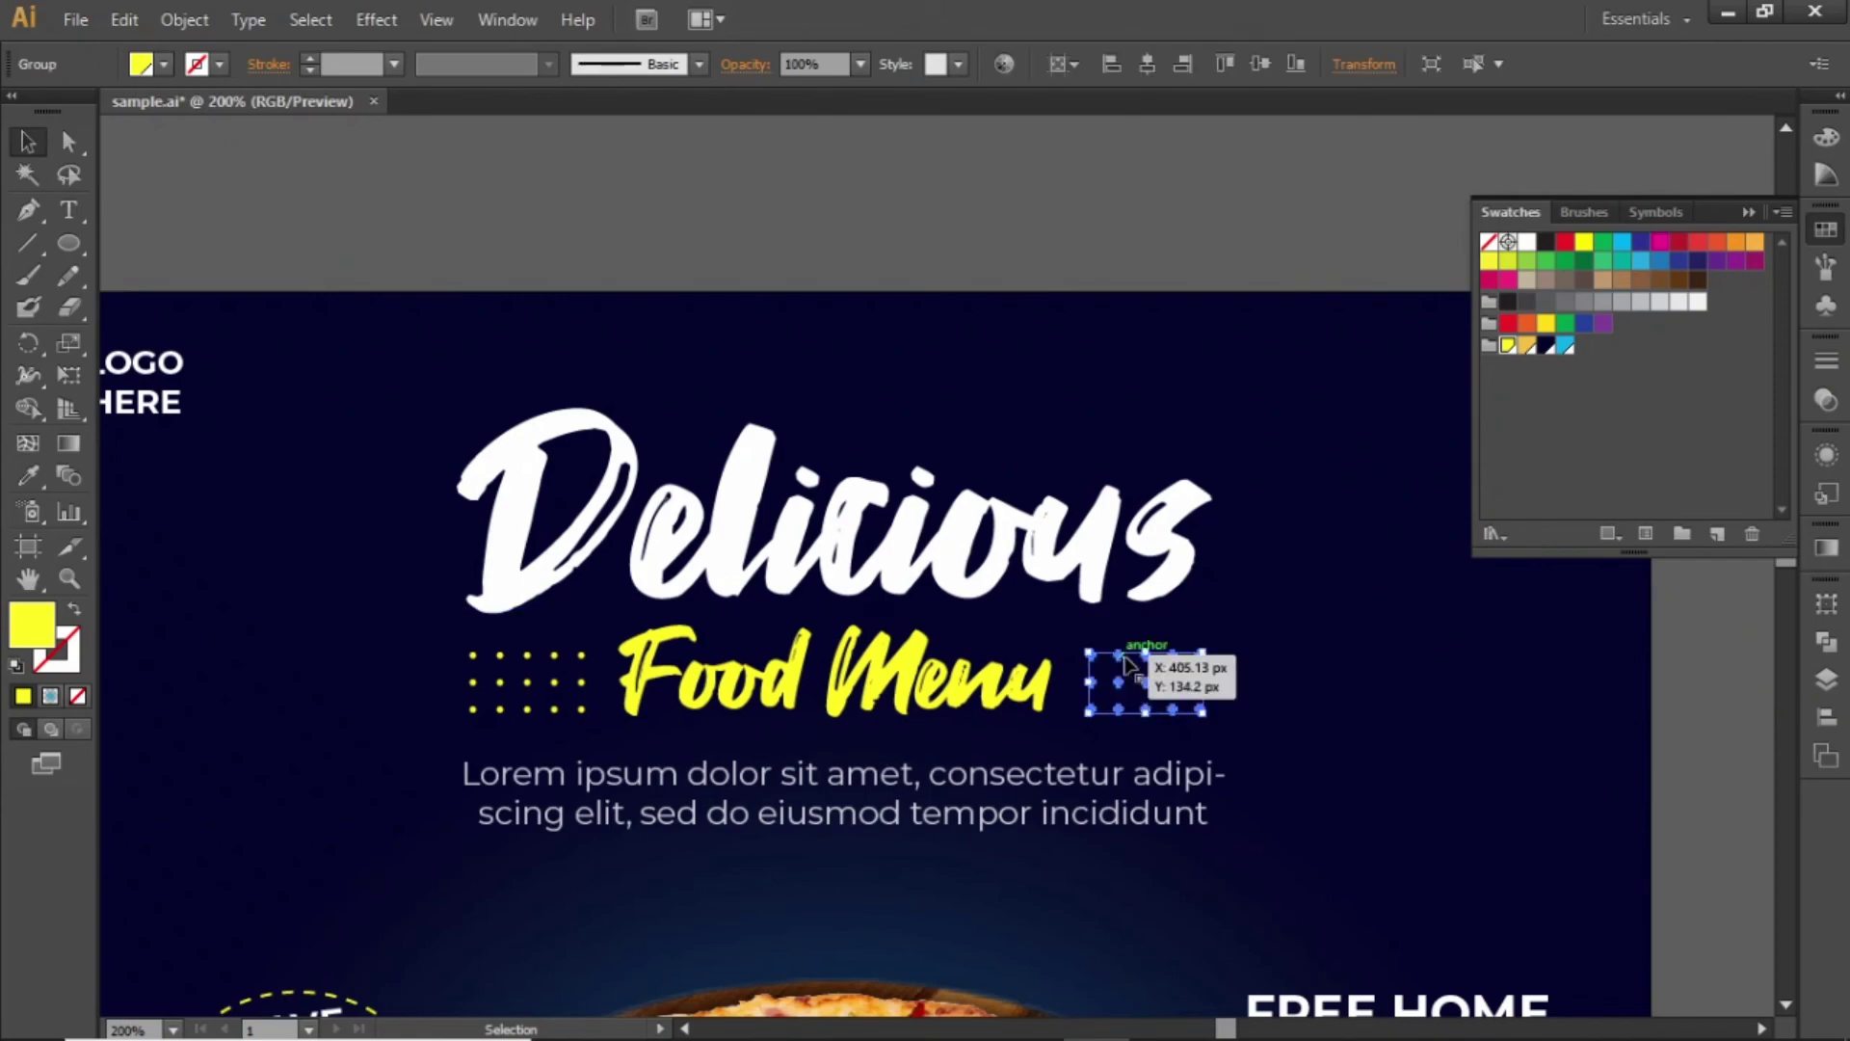
{"action": "left_click", "coordinate": [523, 658], "text": "shift"}
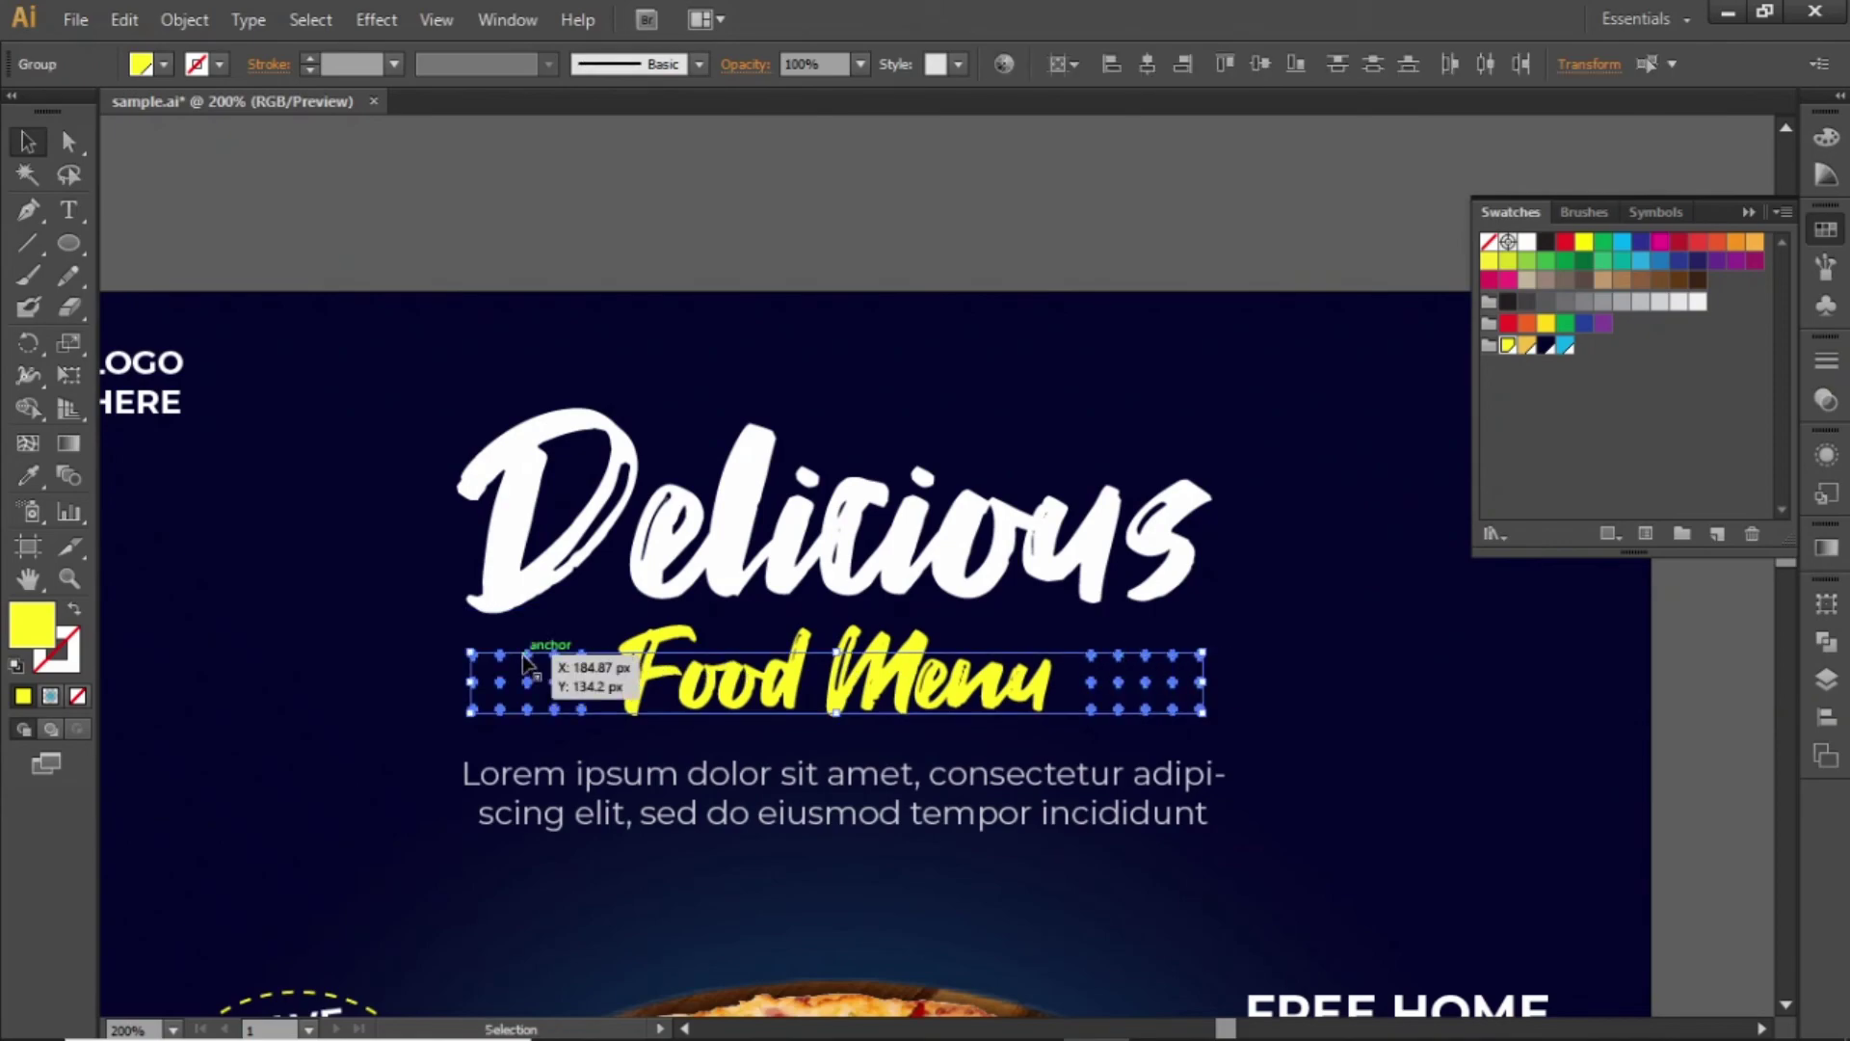
{"action": "left_click", "coordinate": [859, 63]}
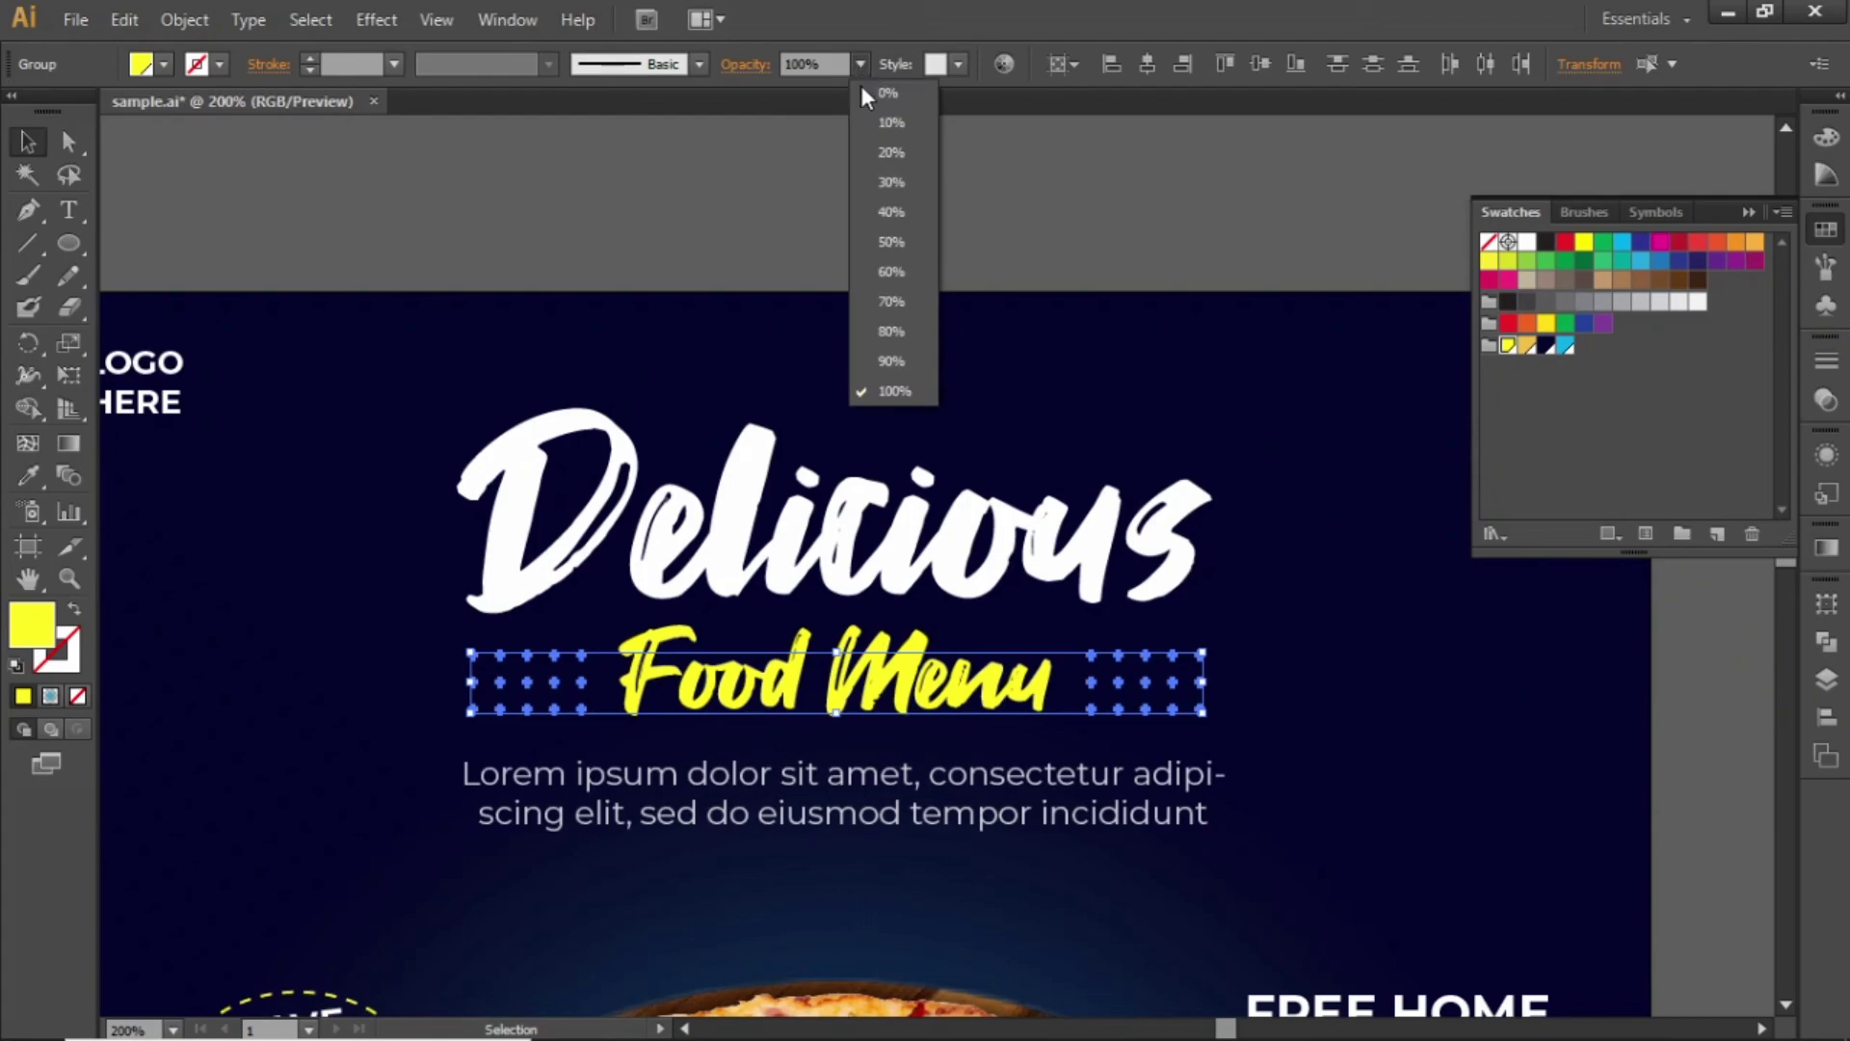
{"action": "left_click", "coordinate": [900, 302]}
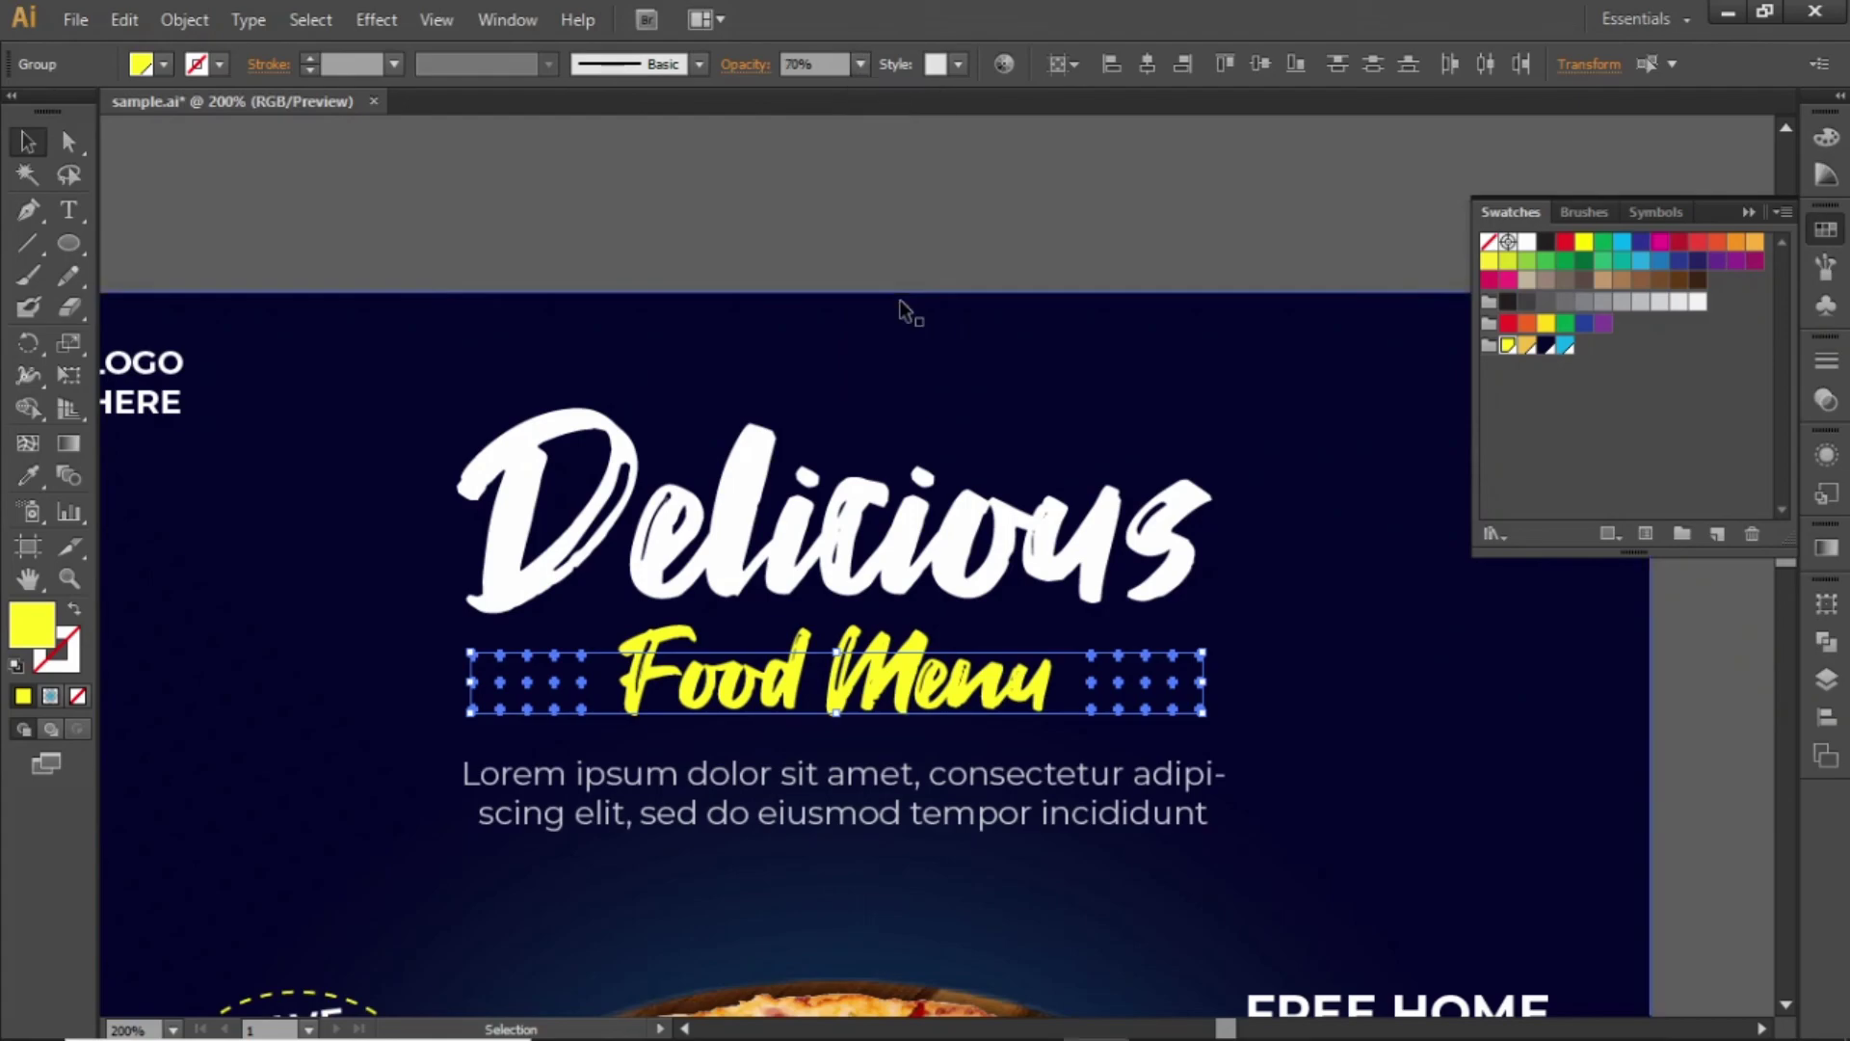
{"action": "left_click", "coordinate": [986, 137]}
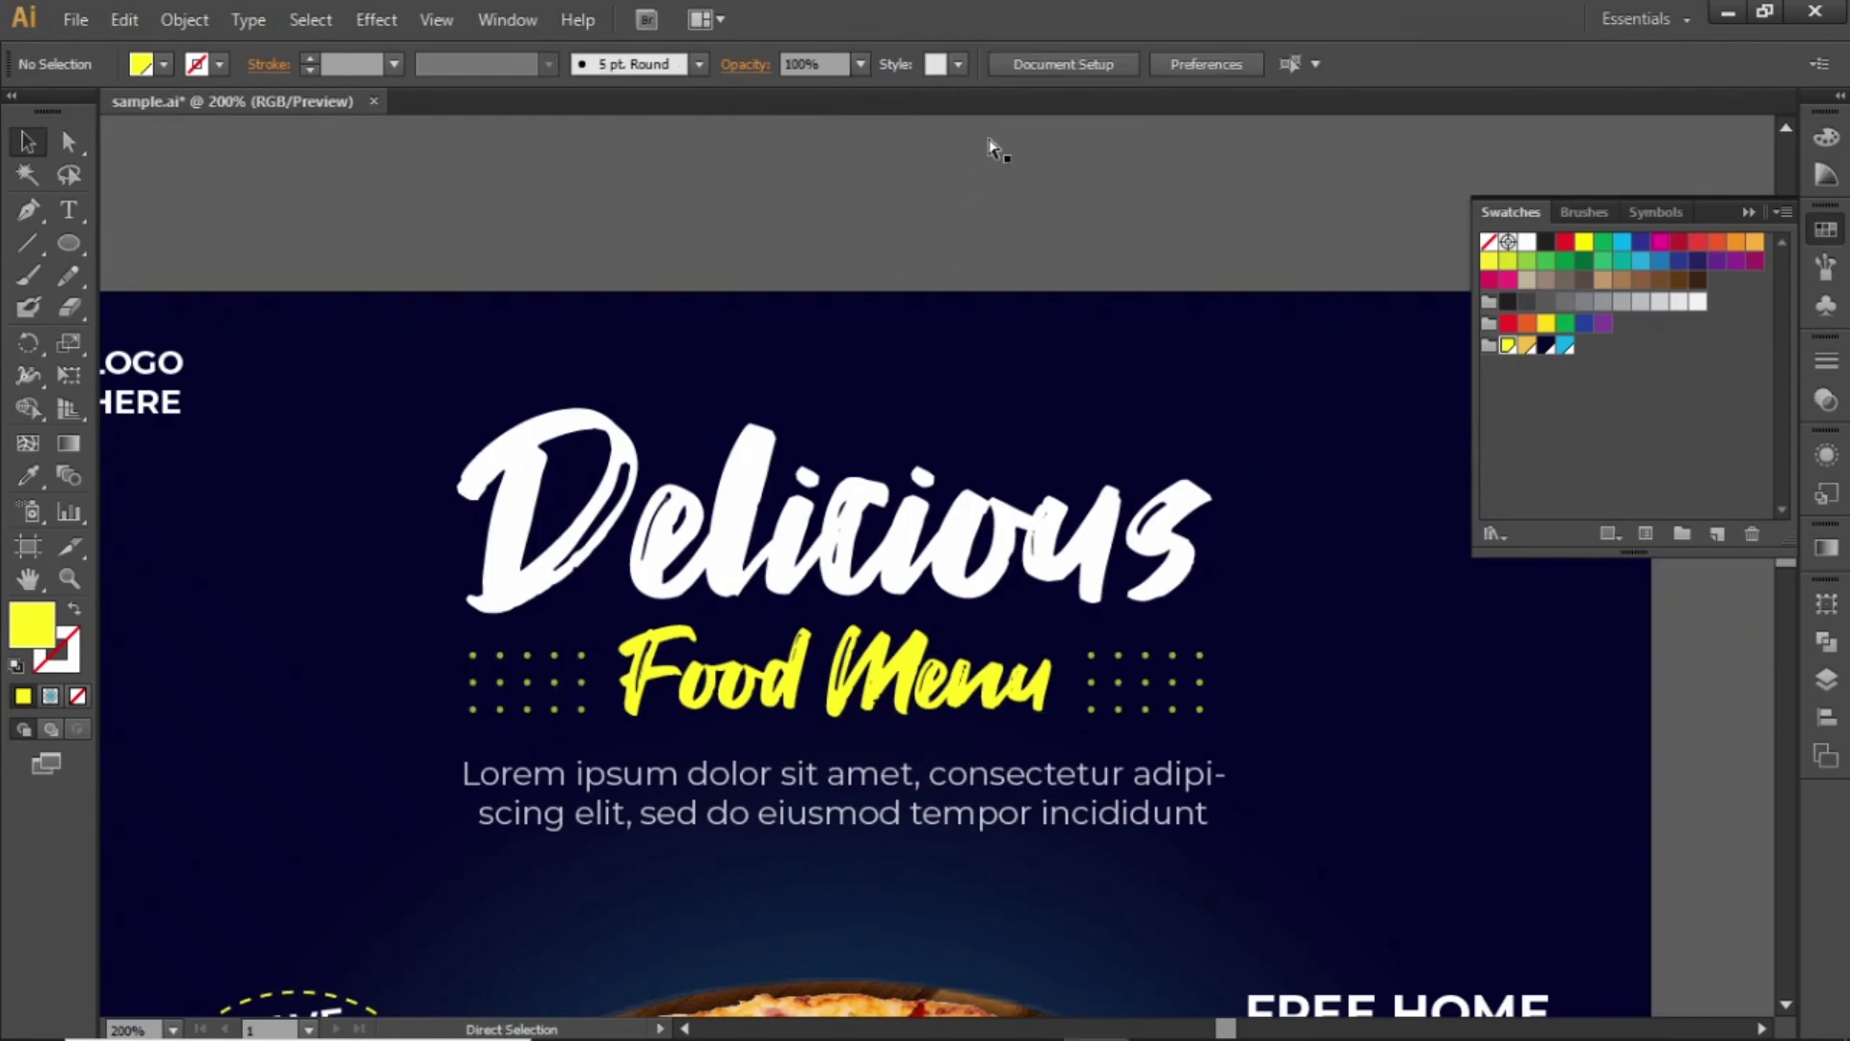
{"action": "key", "text": "ctrl+0"}
{"action": "left_click", "coordinate": [1746, 213]}
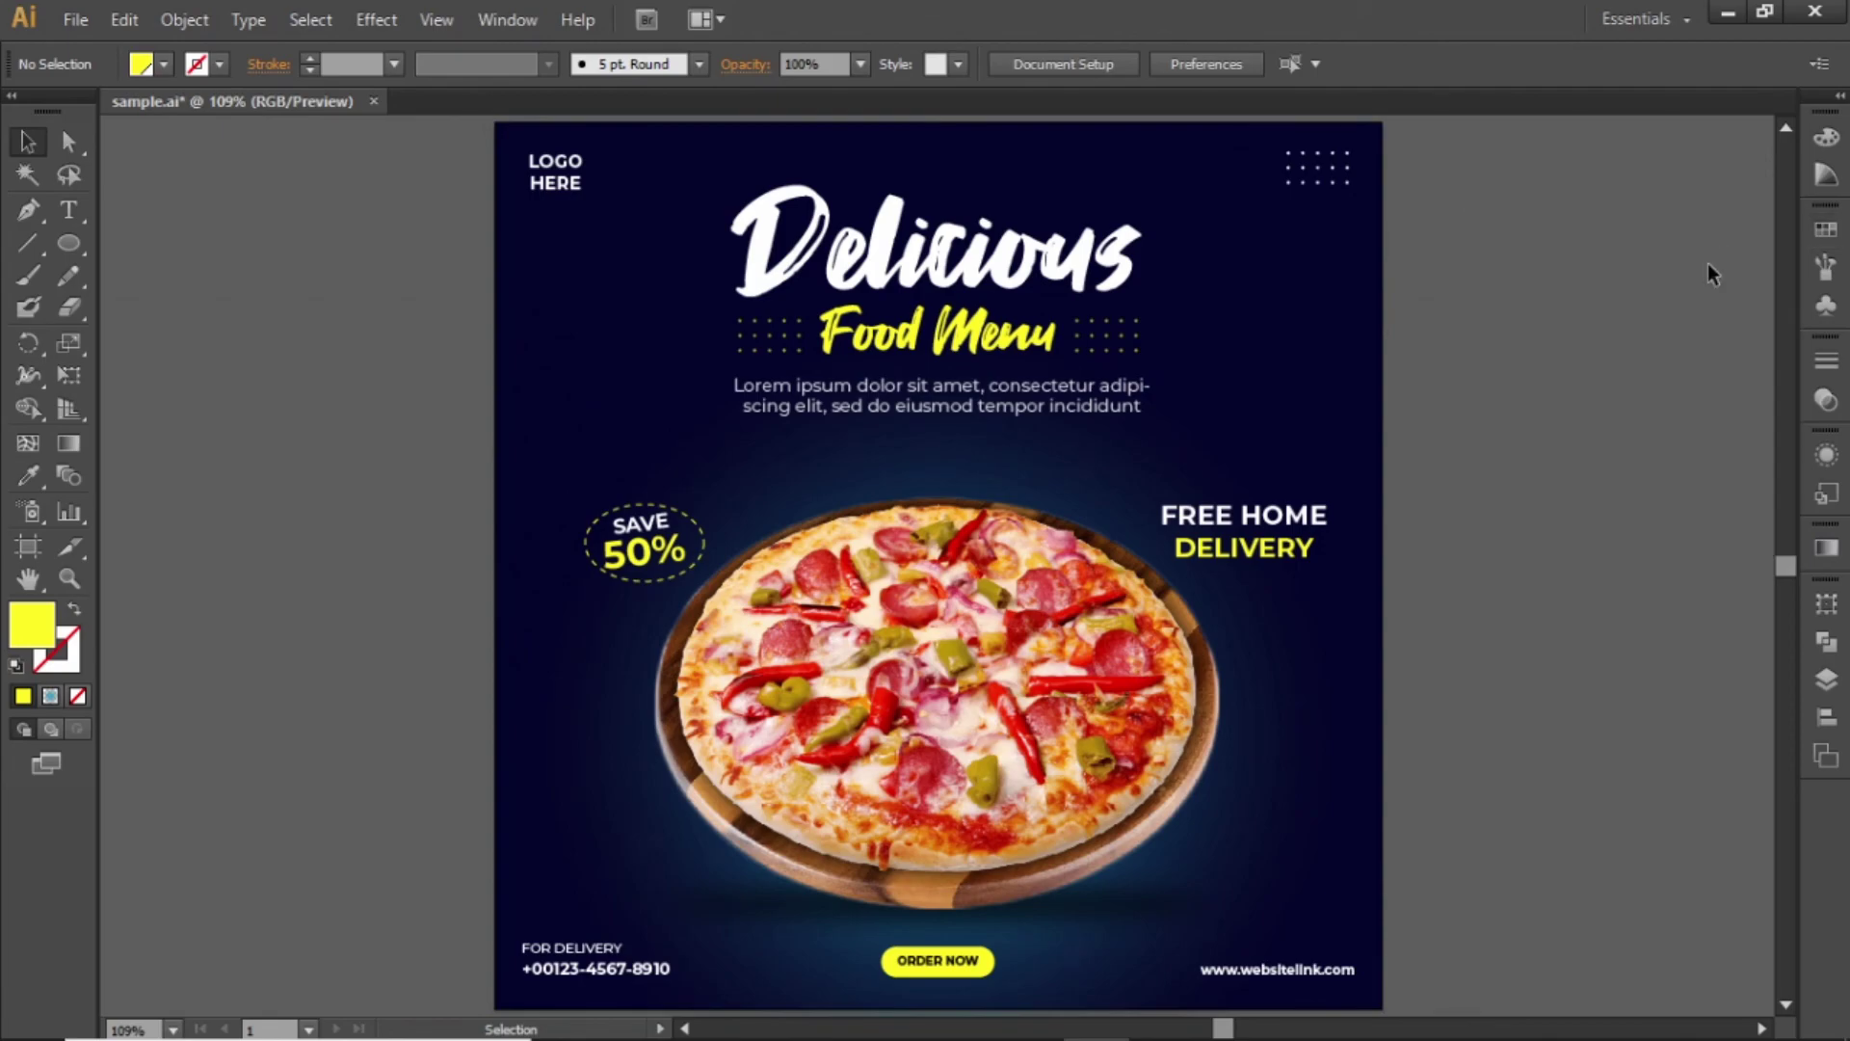
Step: Draw a 600 × 600 px rectangle over the artboard and make a clipping mask of all artwork
{"action": "key", "text": "ctrl+1"}
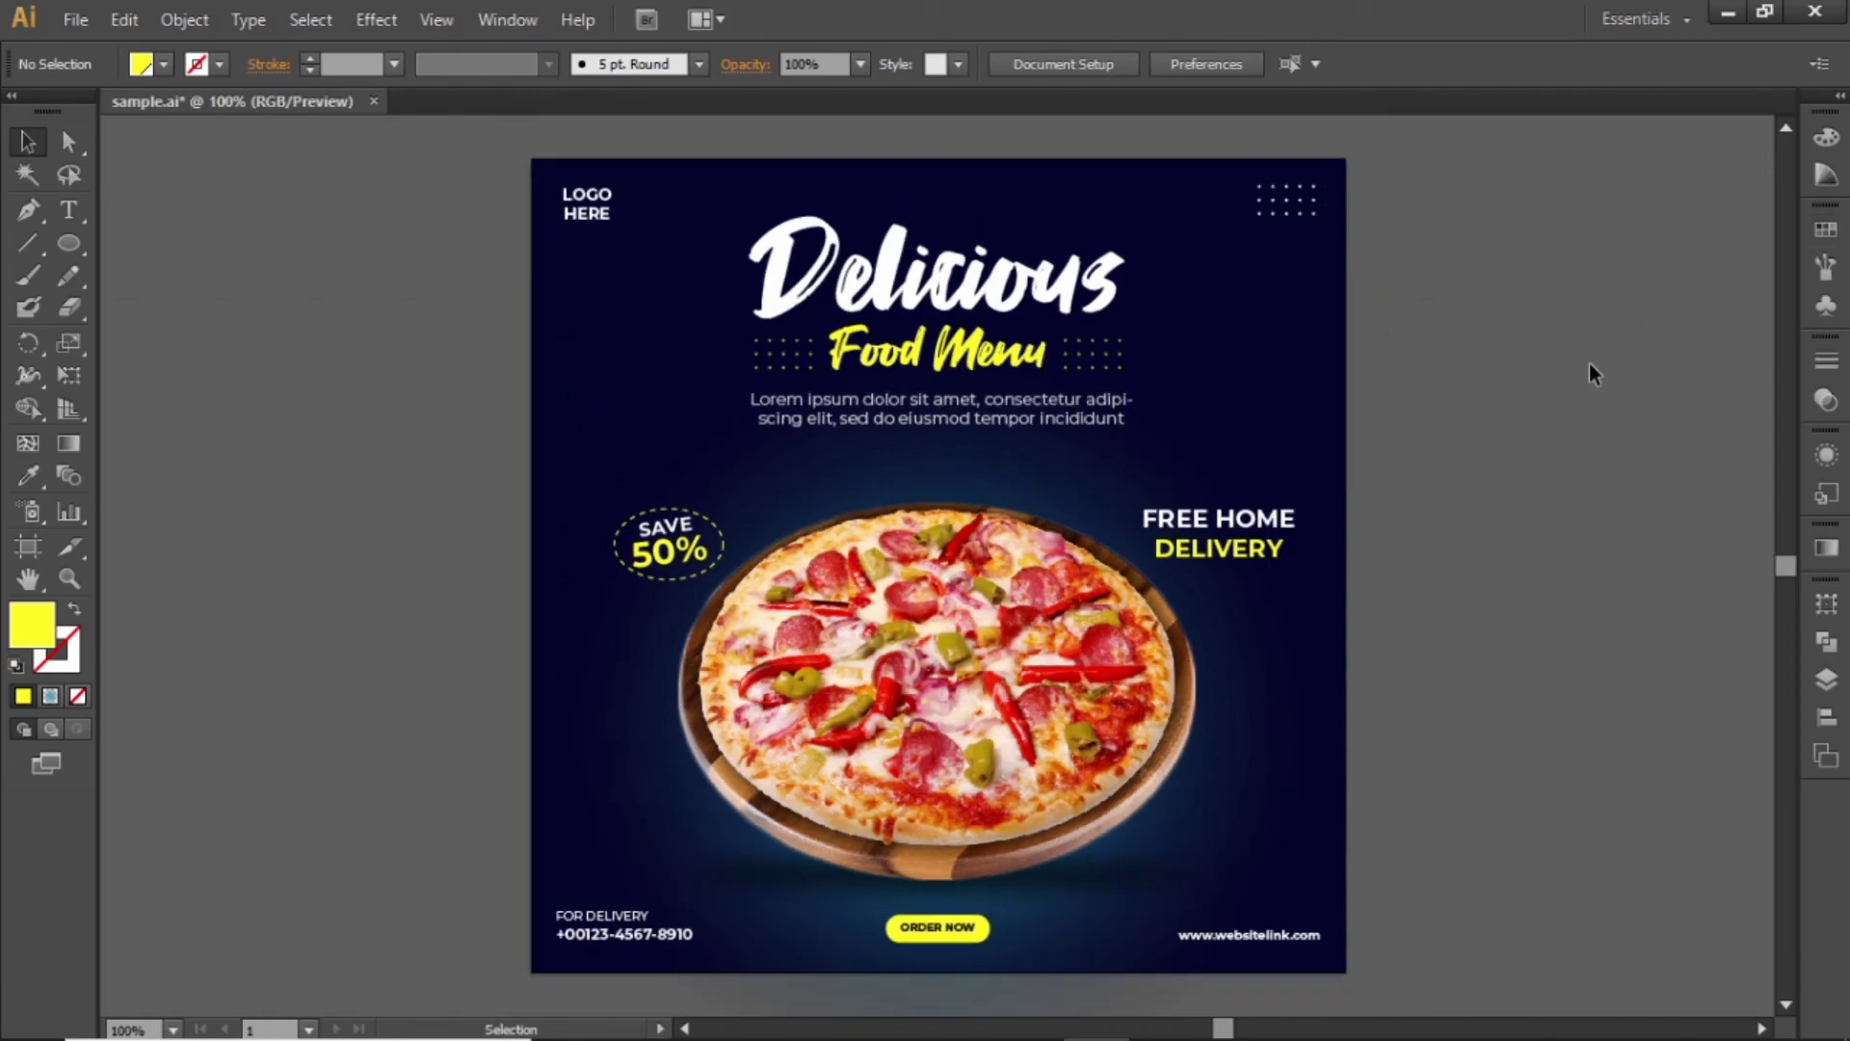
{"action": "left_click_drag", "start_coordinate": [77, 245], "coordinate": [129, 246]}
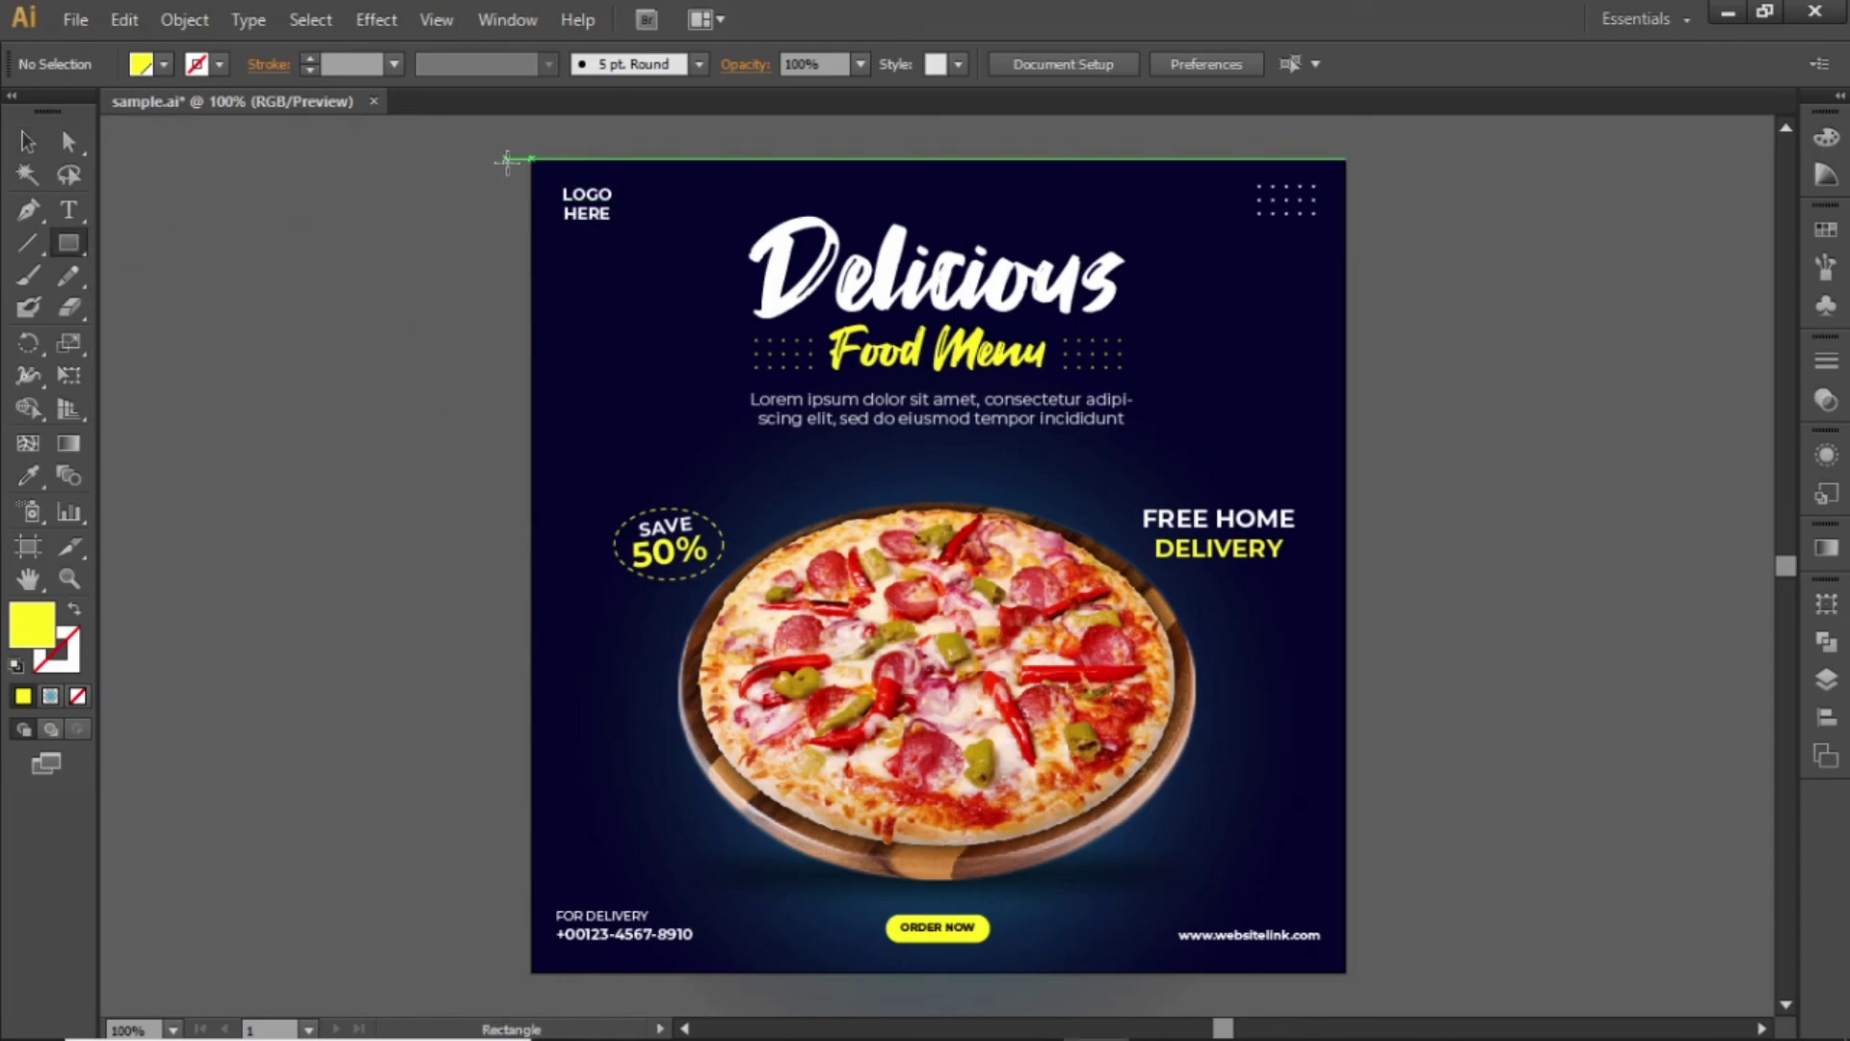
{"action": "left_click_drag", "start_coordinate": [531, 157], "coordinate": [1346, 972]}
{"action": "key", "text": "v"}
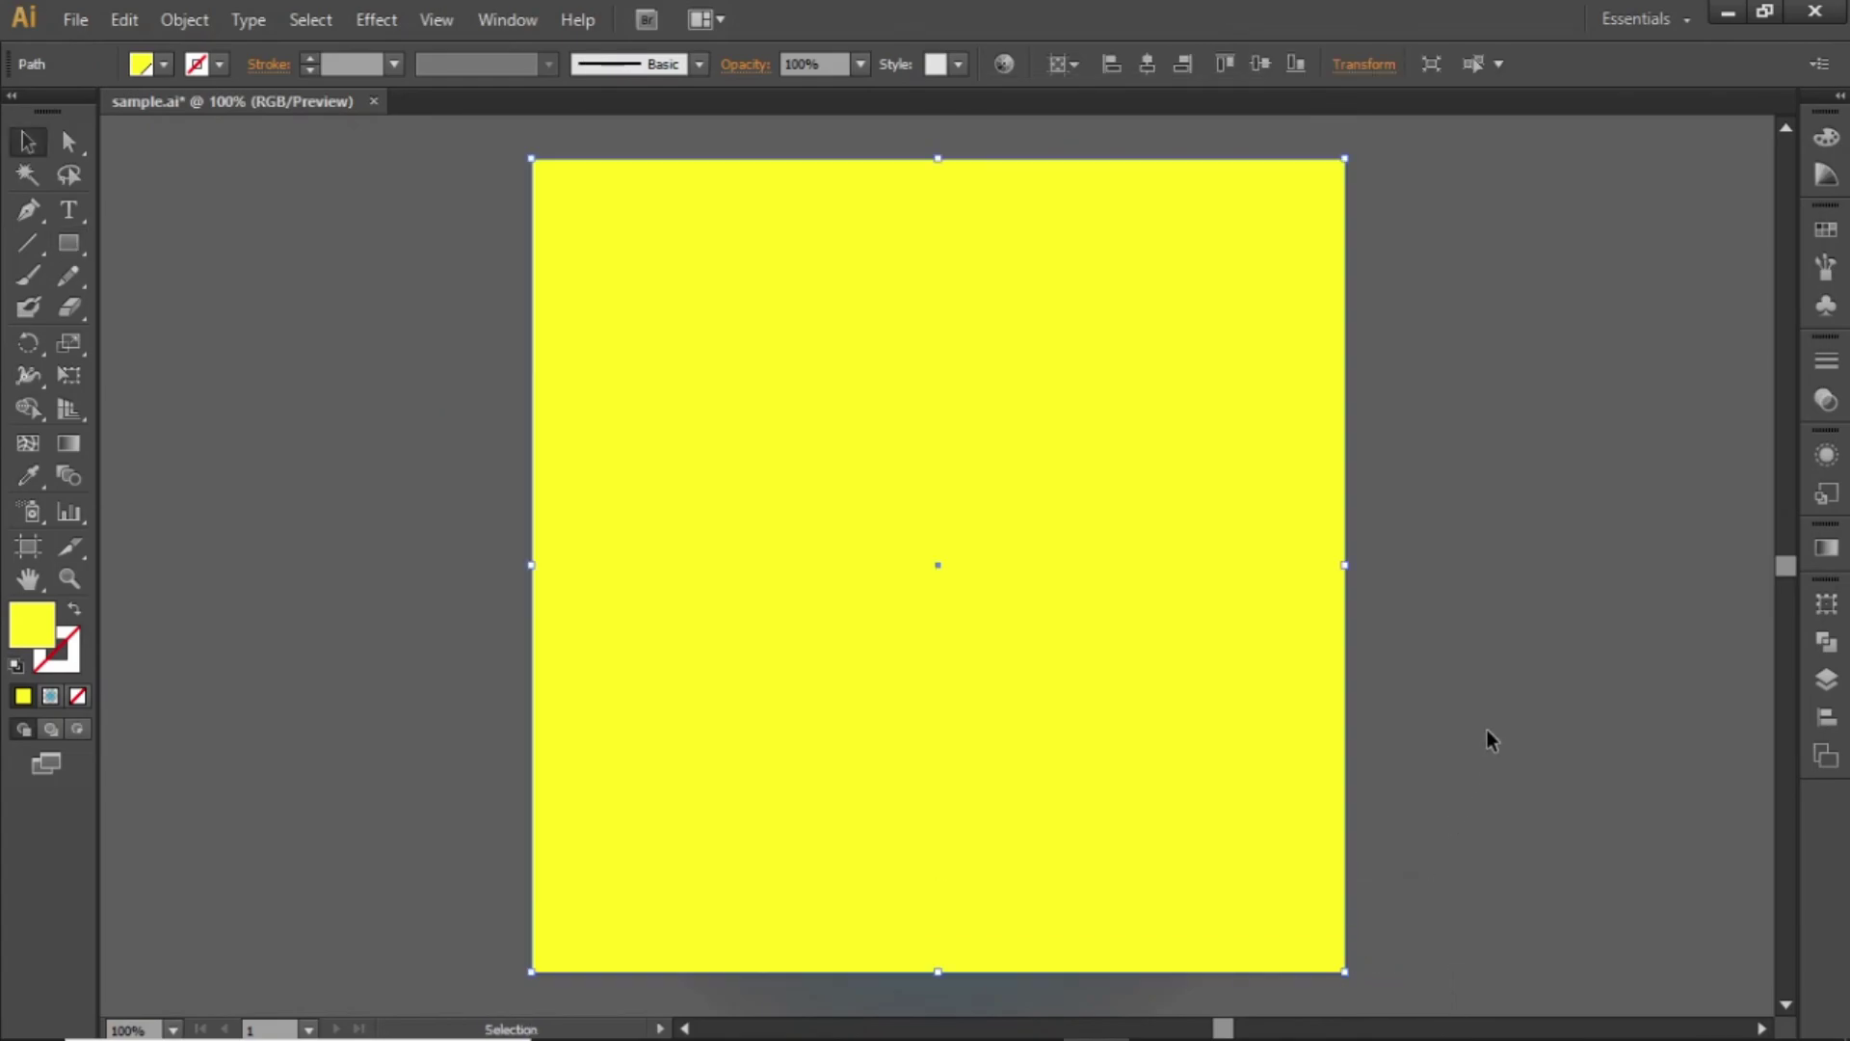
{"action": "key", "text": "ctrl+a"}
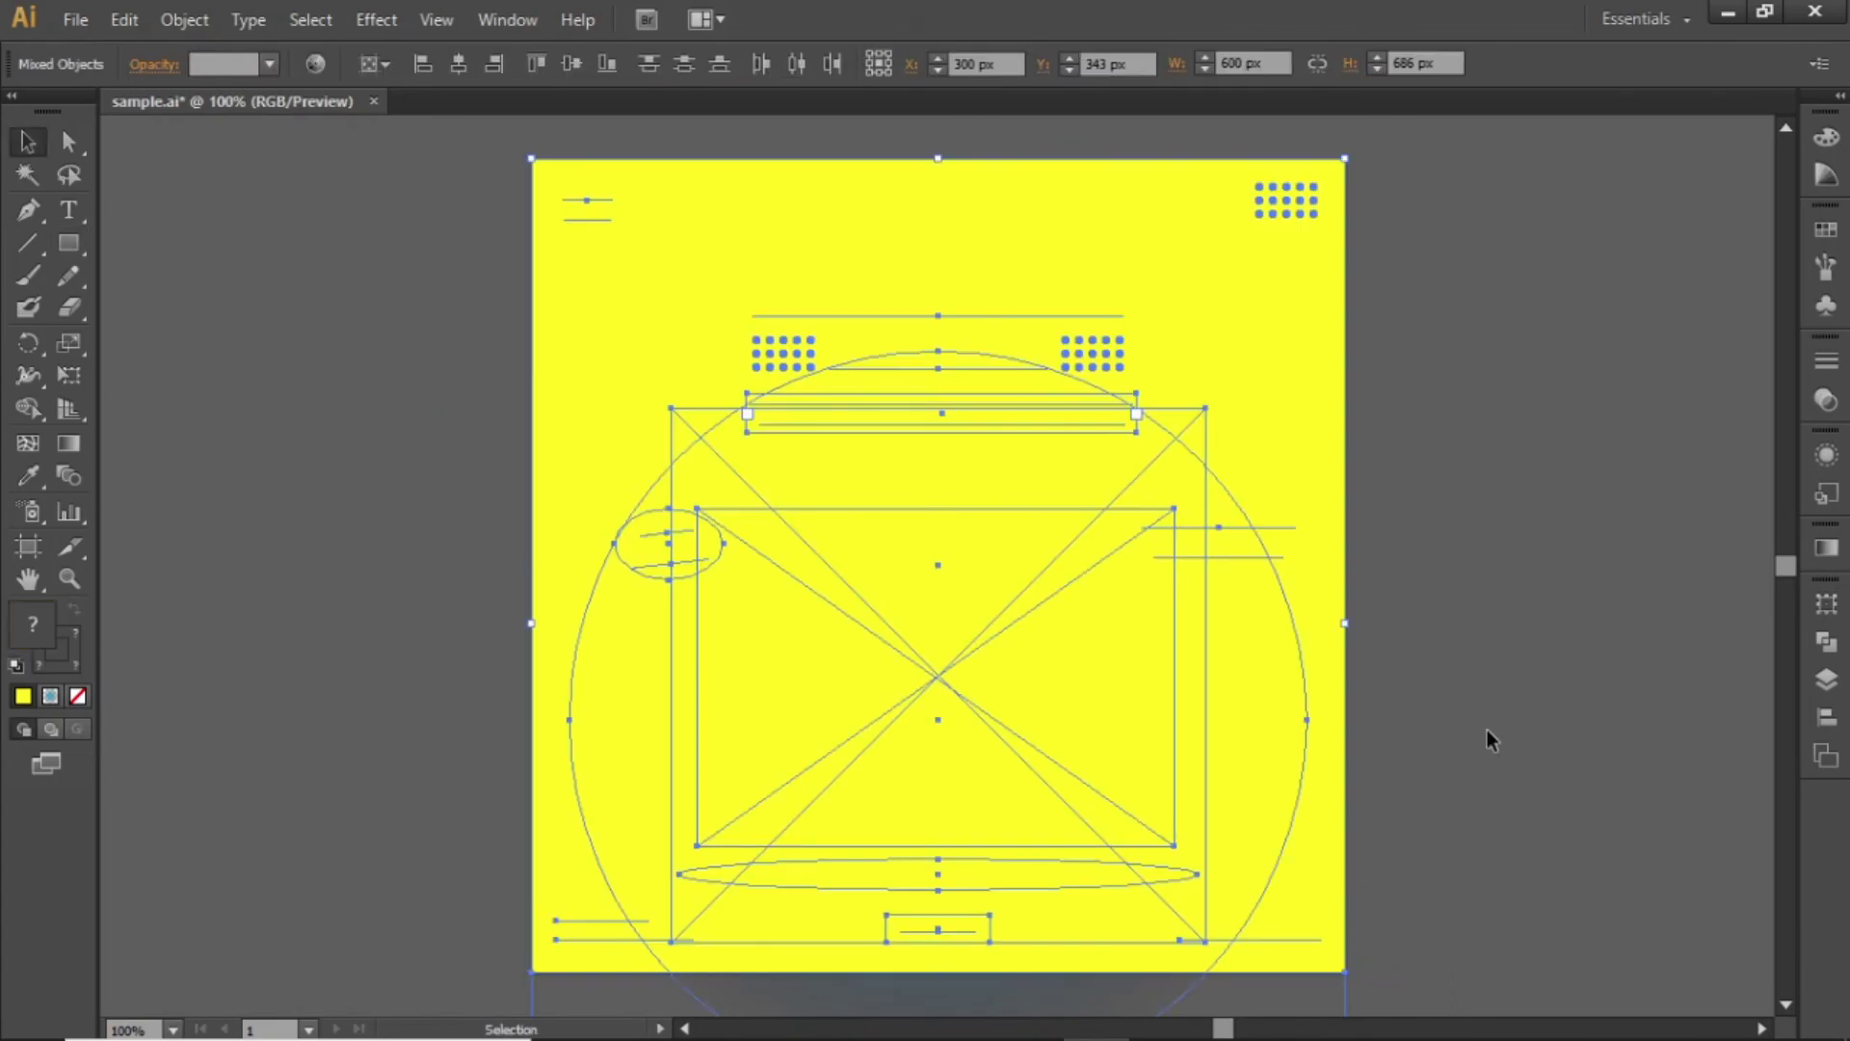
{"action": "left_click", "coordinate": [184, 20]}
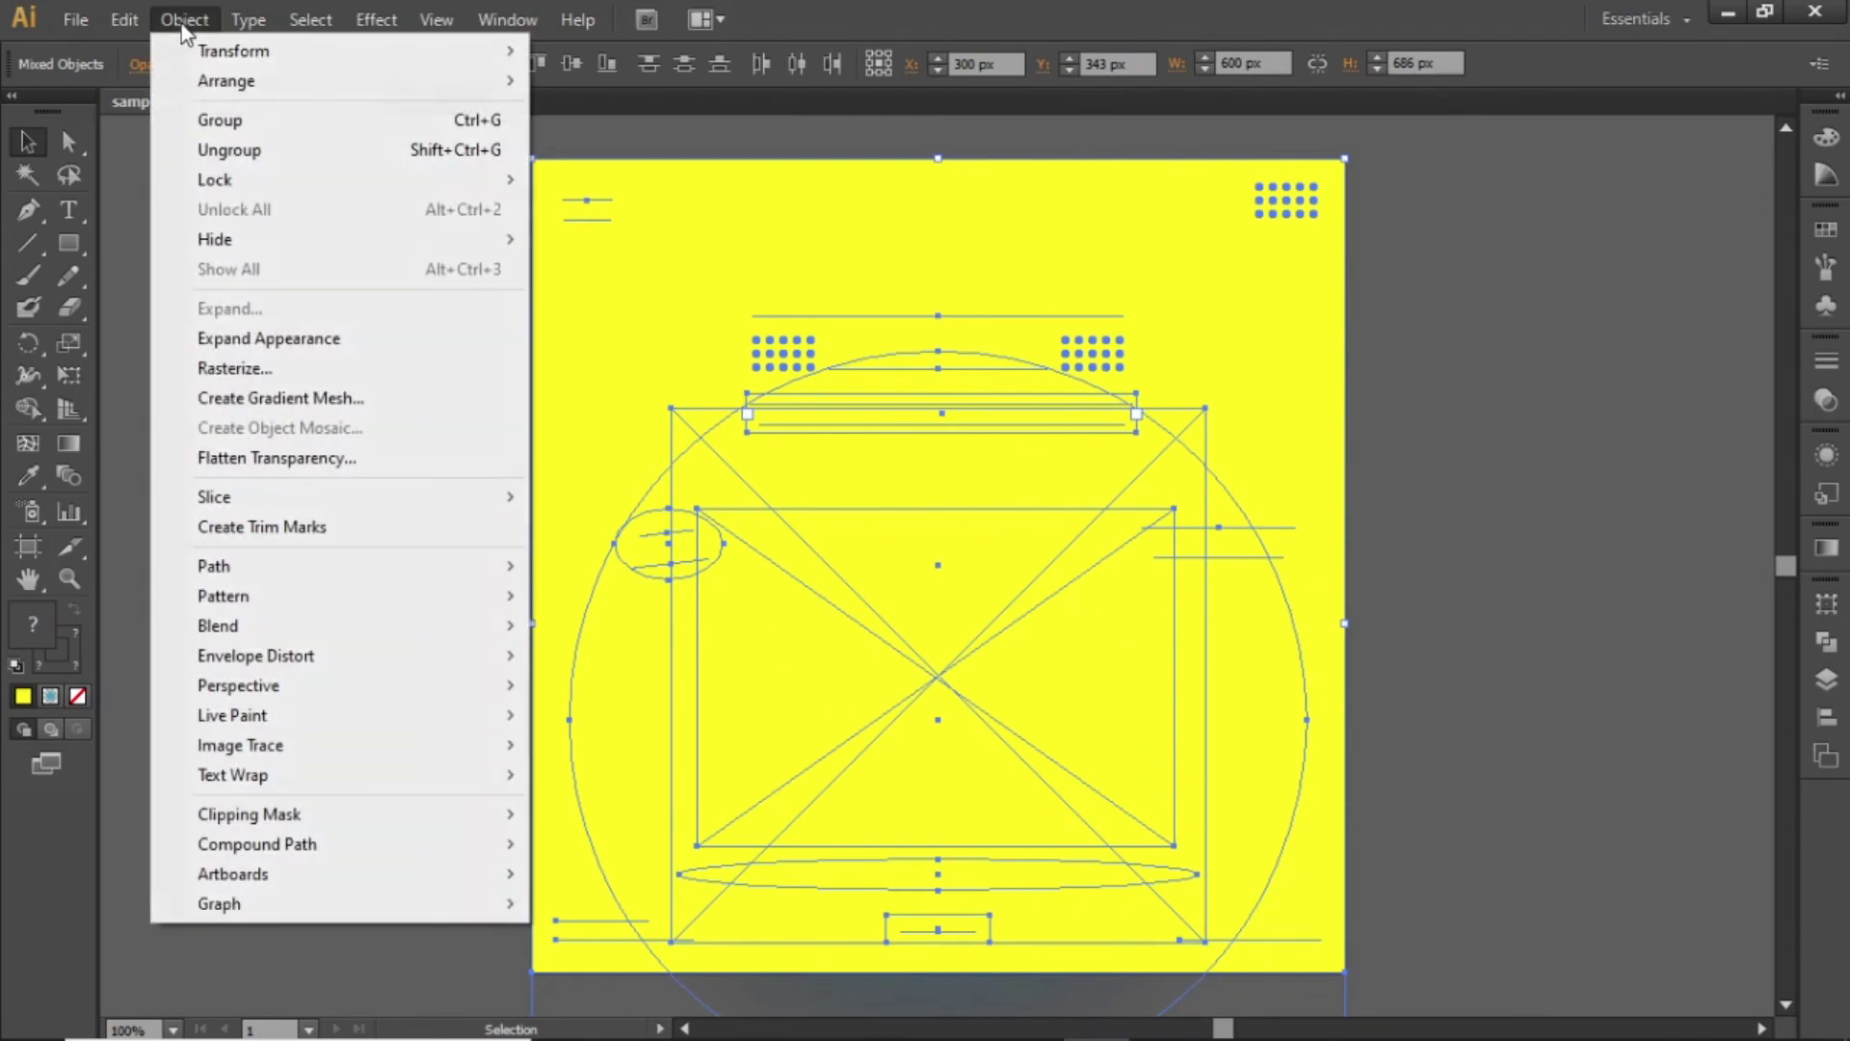
{"action": "mouse_move", "coordinate": [443, 812]}
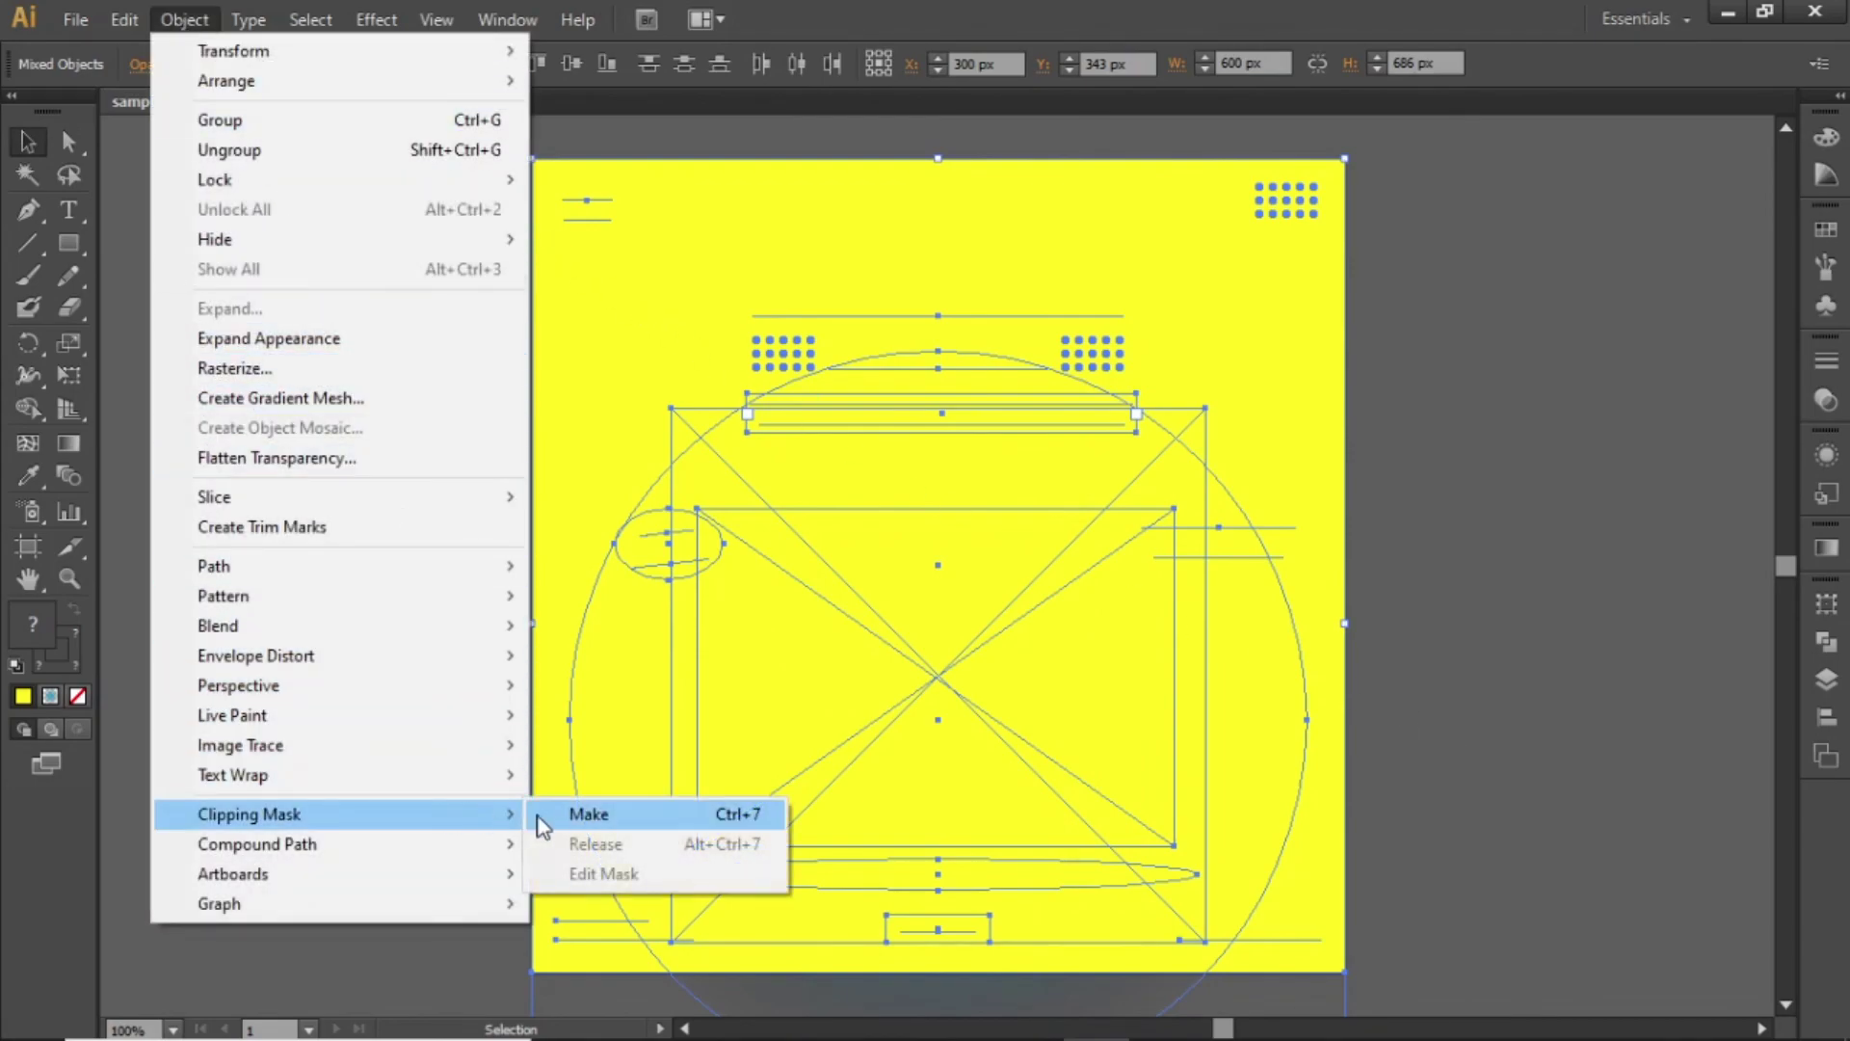
{"action": "left_click", "coordinate": [646, 823]}
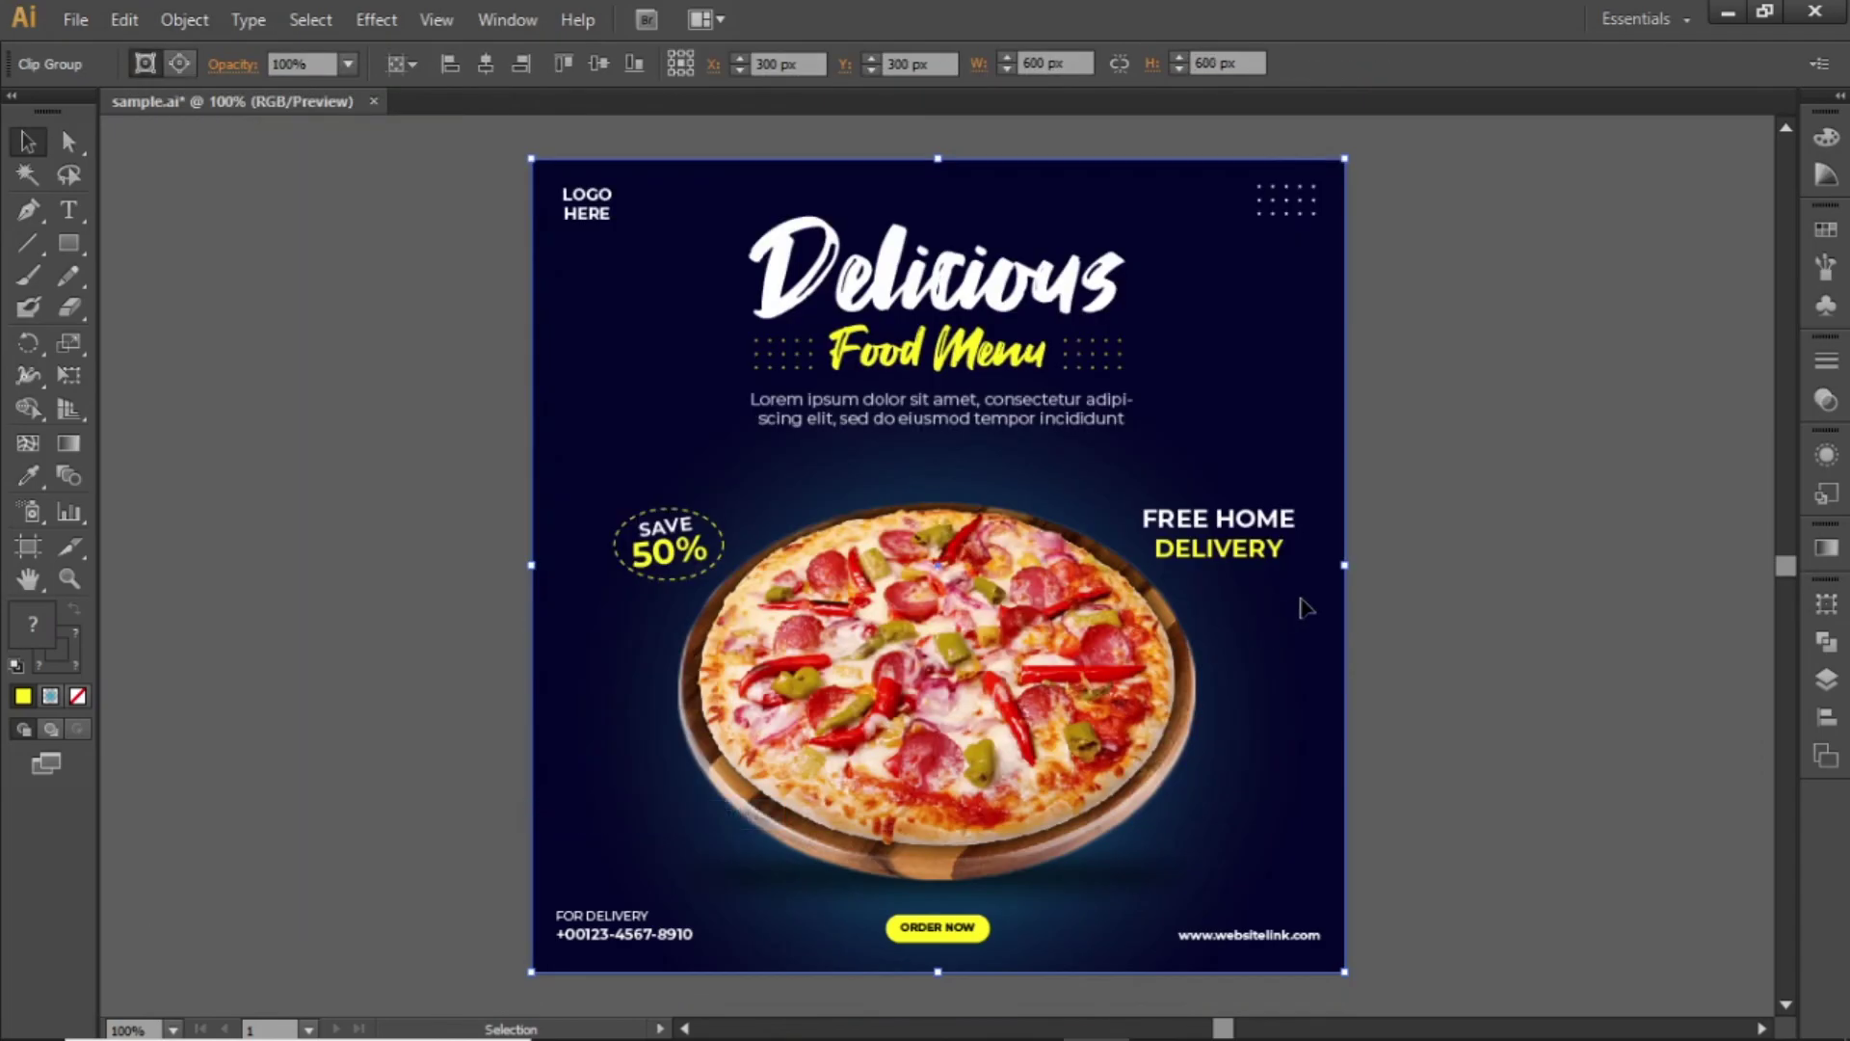